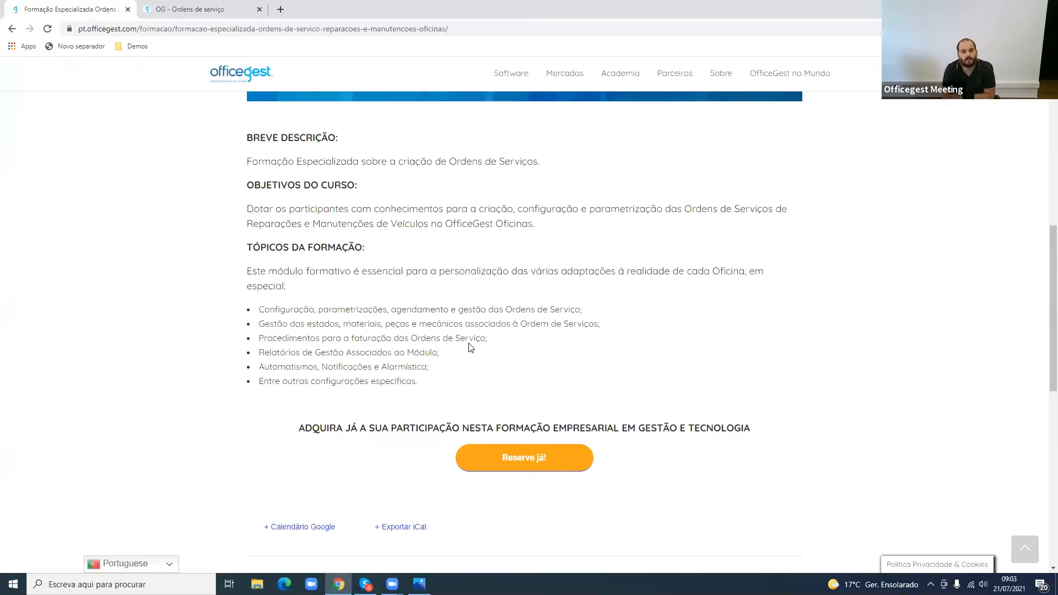
# - Review the topics of the service-orders training on the course page, from configuration through automations and notifications
pyautogui.tripleClick(374, 309)
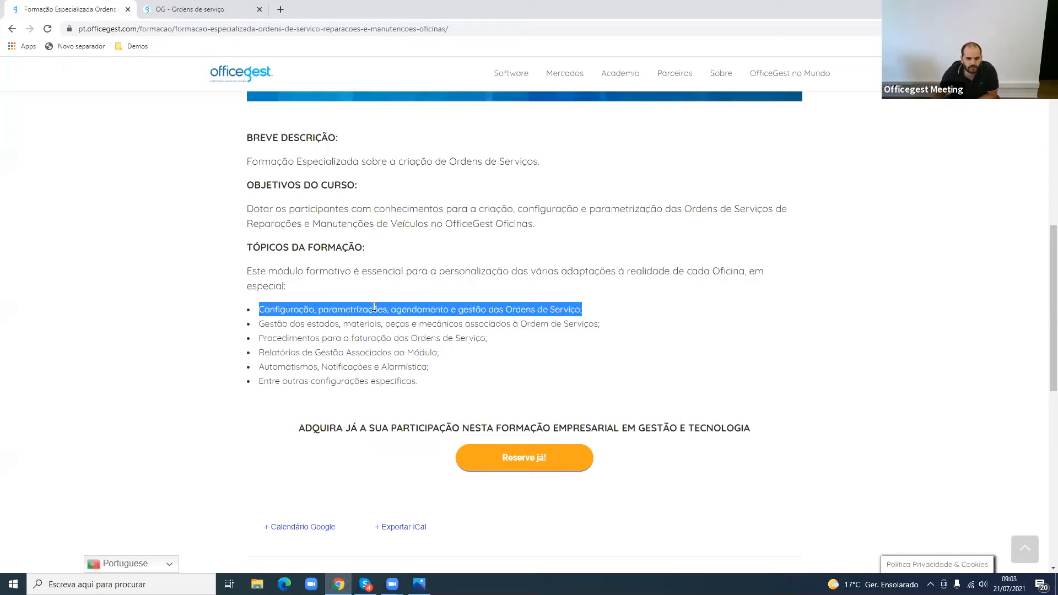
pyautogui.doubleClick(374, 308)
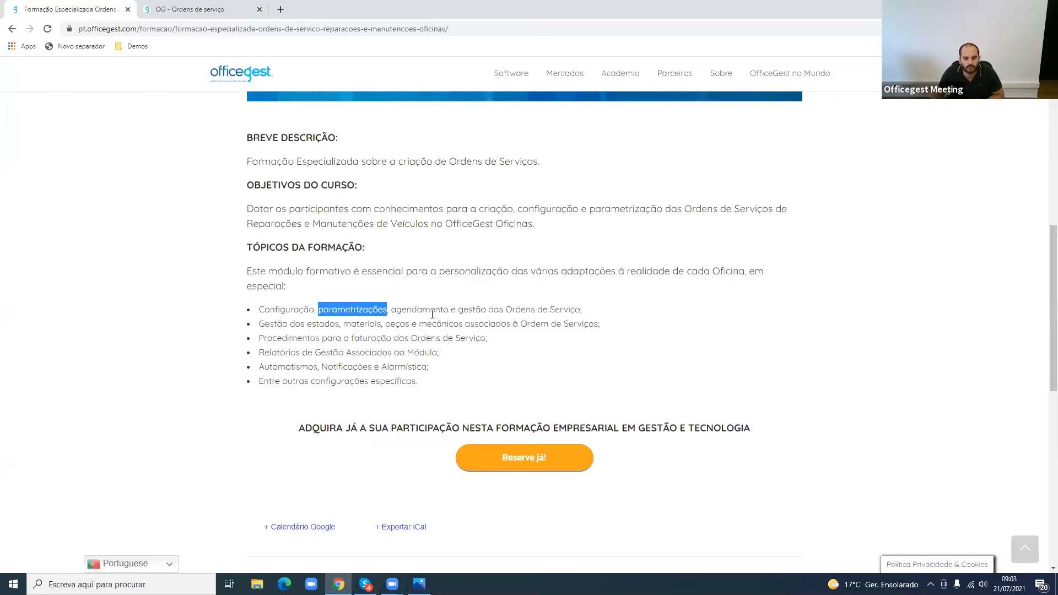
pyautogui.click(451, 307)
pyautogui.moveTo(452, 306); pyautogui.dragTo(563, 306)
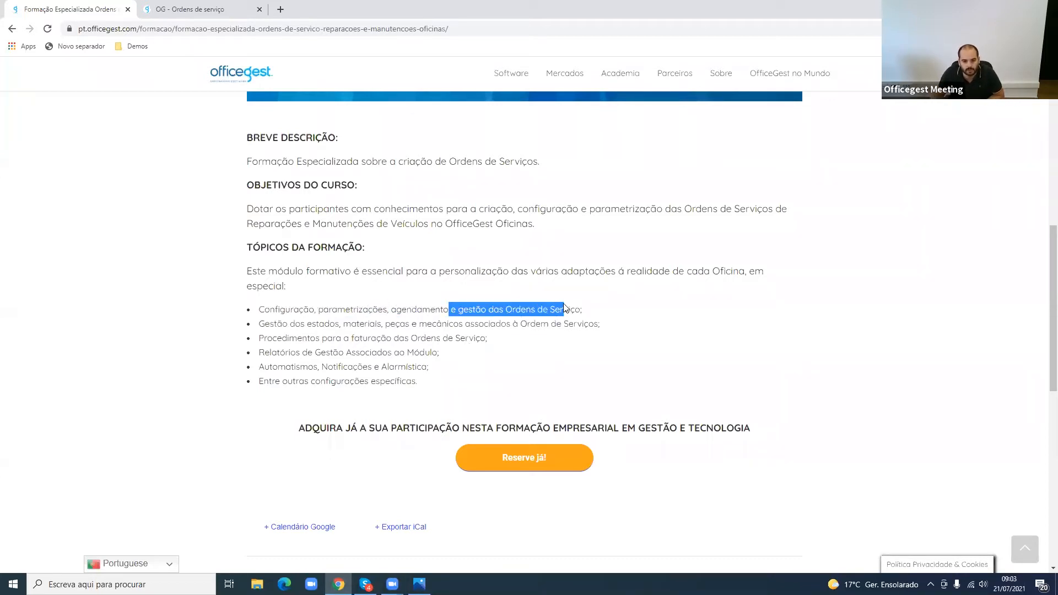
pyautogui.doubleClick(563, 307)
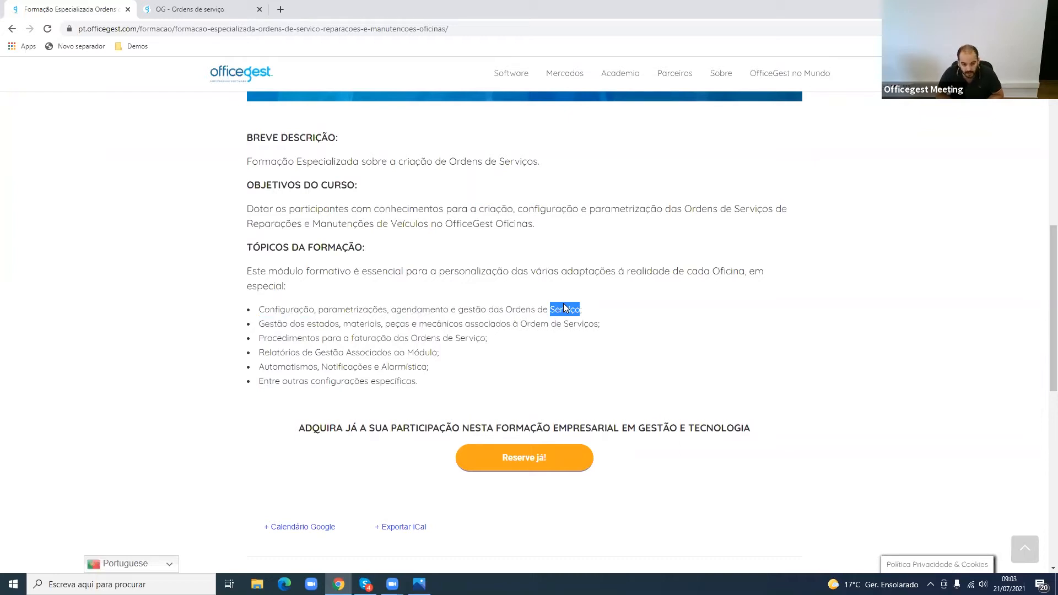
pyautogui.moveTo(339, 324); pyautogui.dragTo(321, 324)
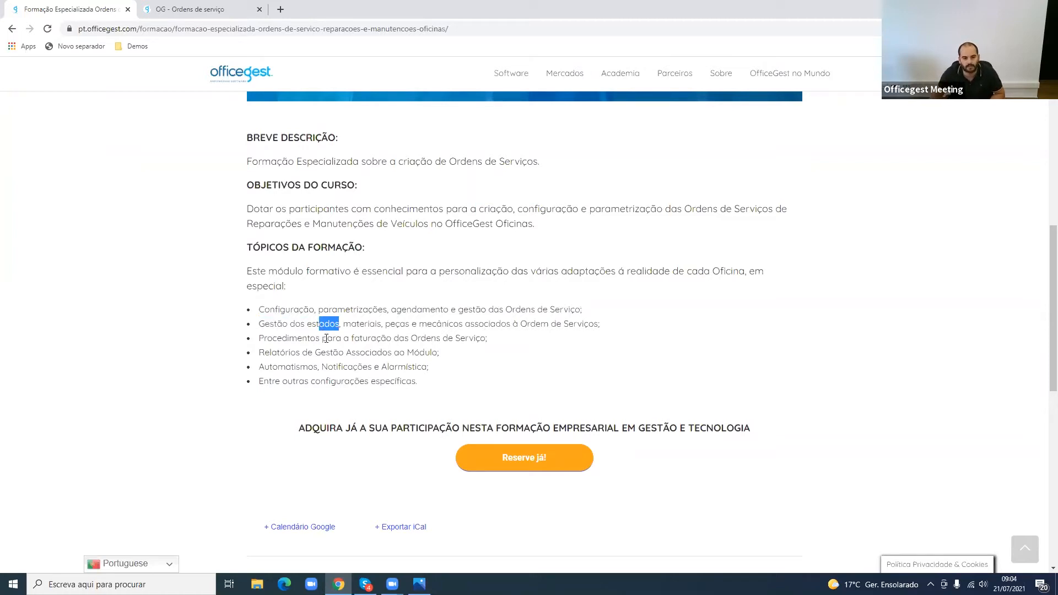
pyautogui.moveTo(310, 339); pyautogui.dragTo(400, 341)
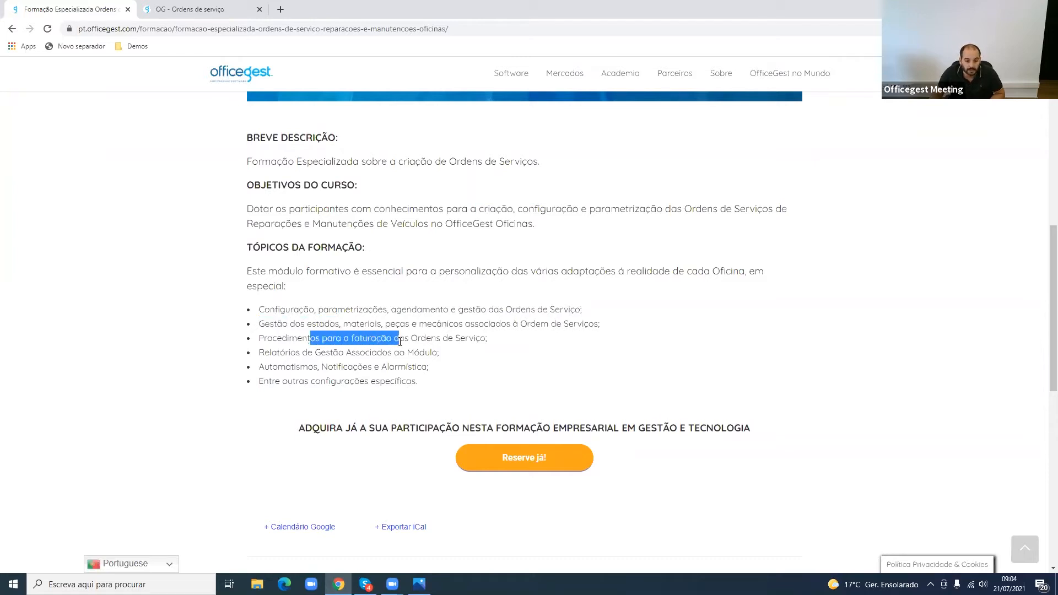
pyautogui.doubleClick(400, 340)
pyautogui.click(400, 340)
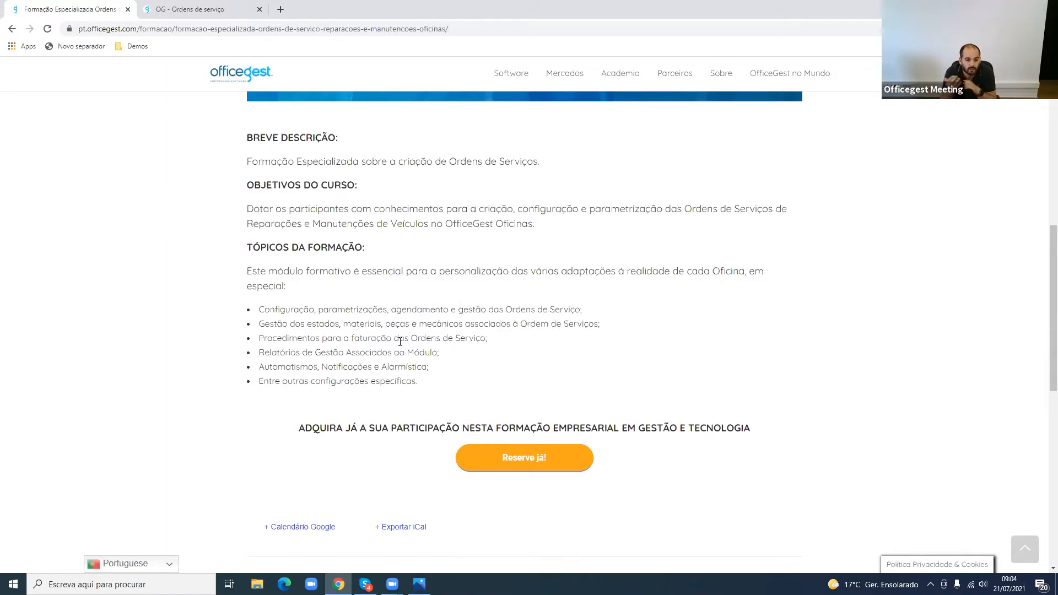
pyautogui.moveTo(445, 354); pyautogui.dragTo(258, 353)
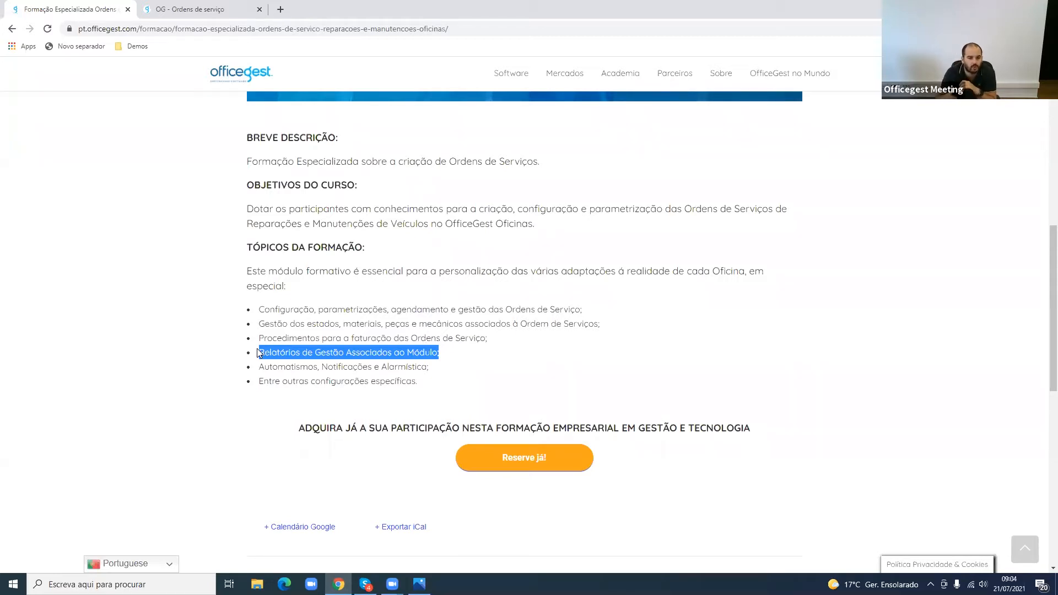
pyautogui.moveTo(259, 367); pyautogui.dragTo(393, 366)
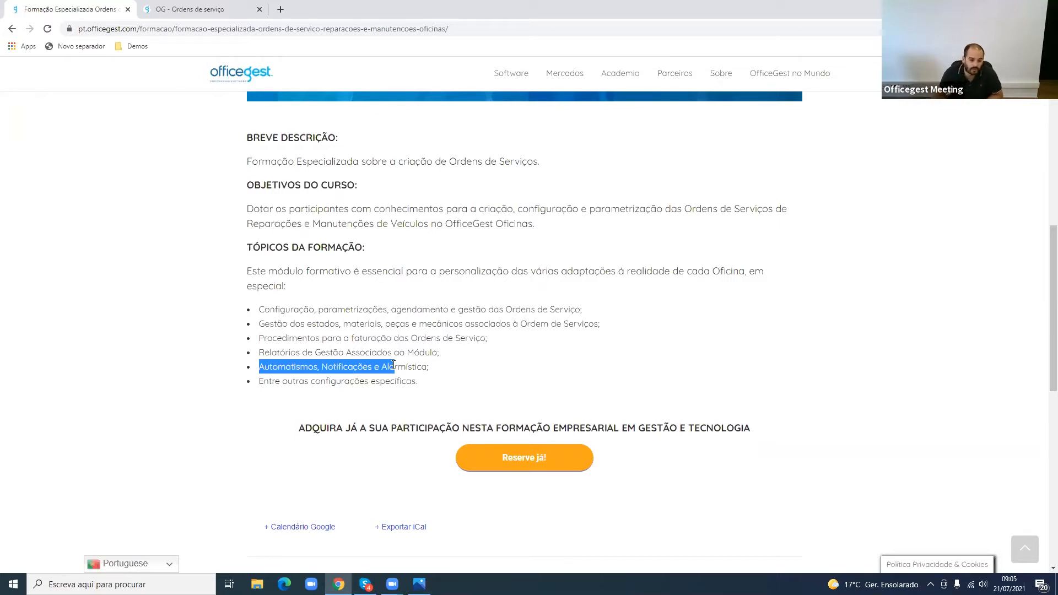
# - Switch to the OfficeGest workshop demo and open the Parâmetros configuration page
pyautogui.click(216, 12)
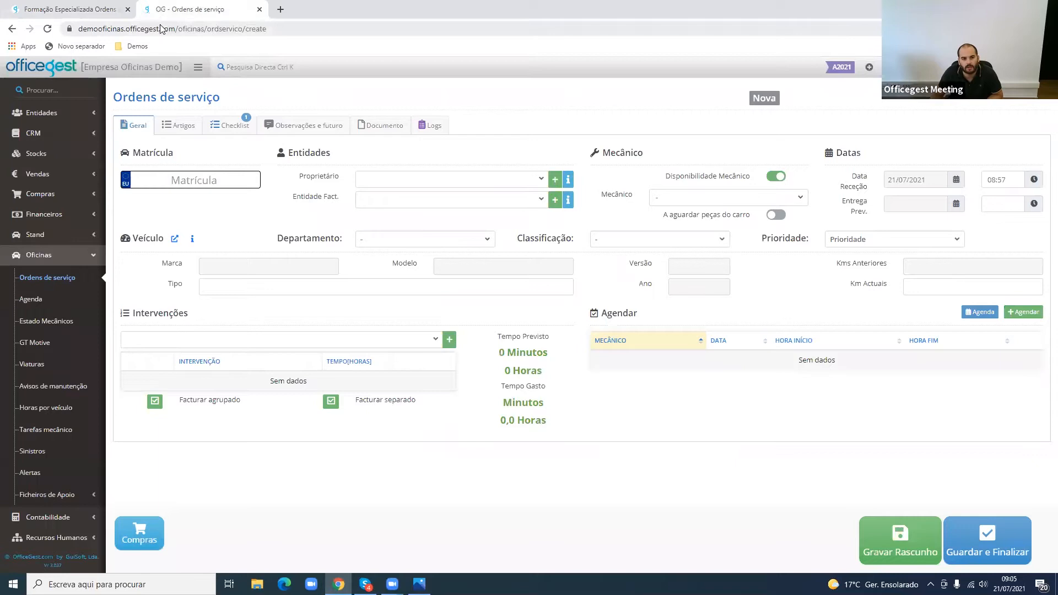
pyautogui.click(43, 257)
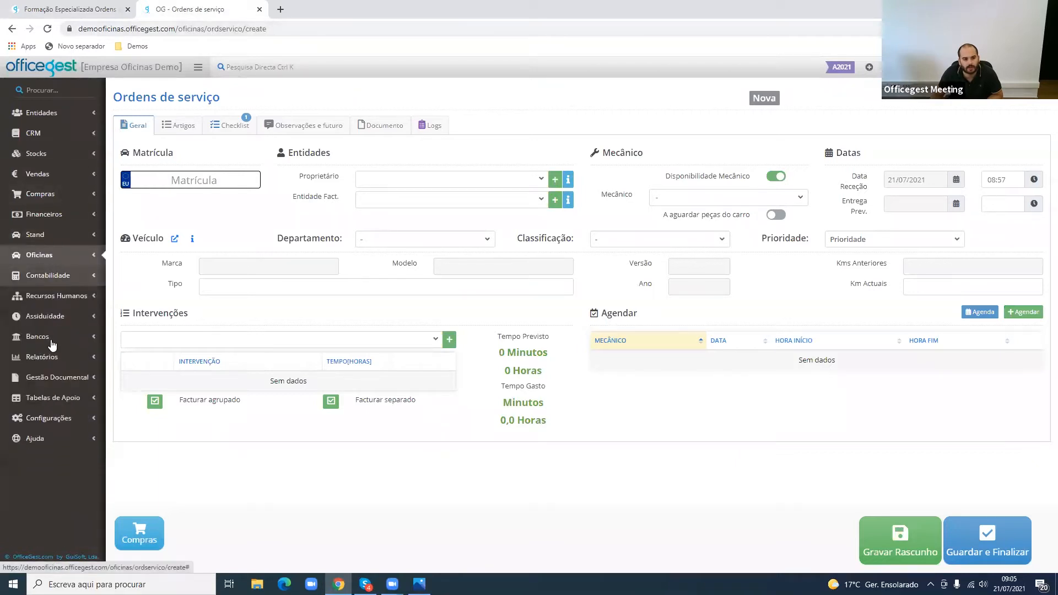
pyautogui.click(148, 68)
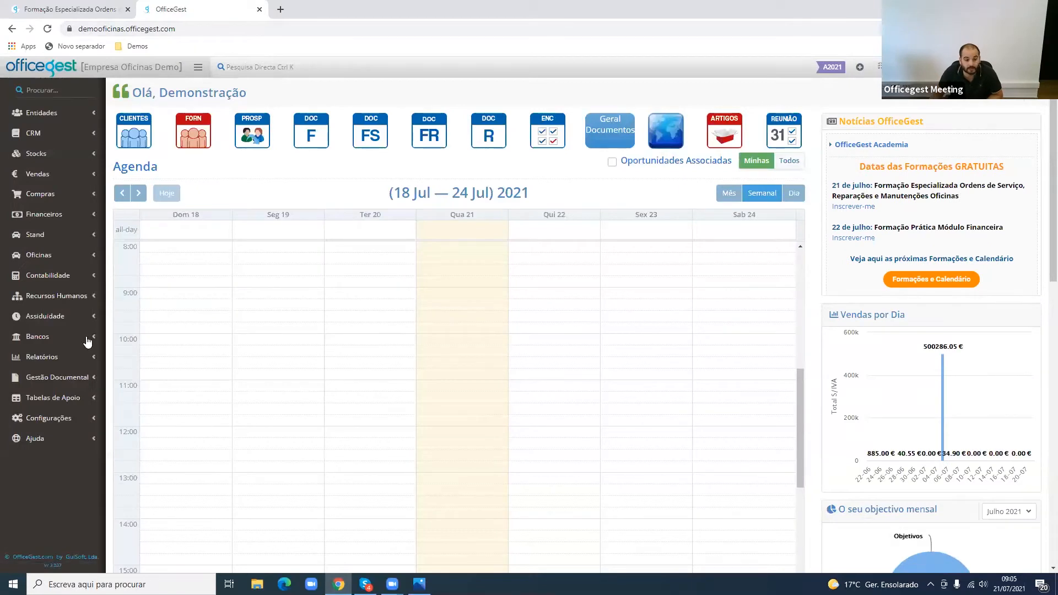
pyautogui.click(61, 419)
pyautogui.click(71, 466)
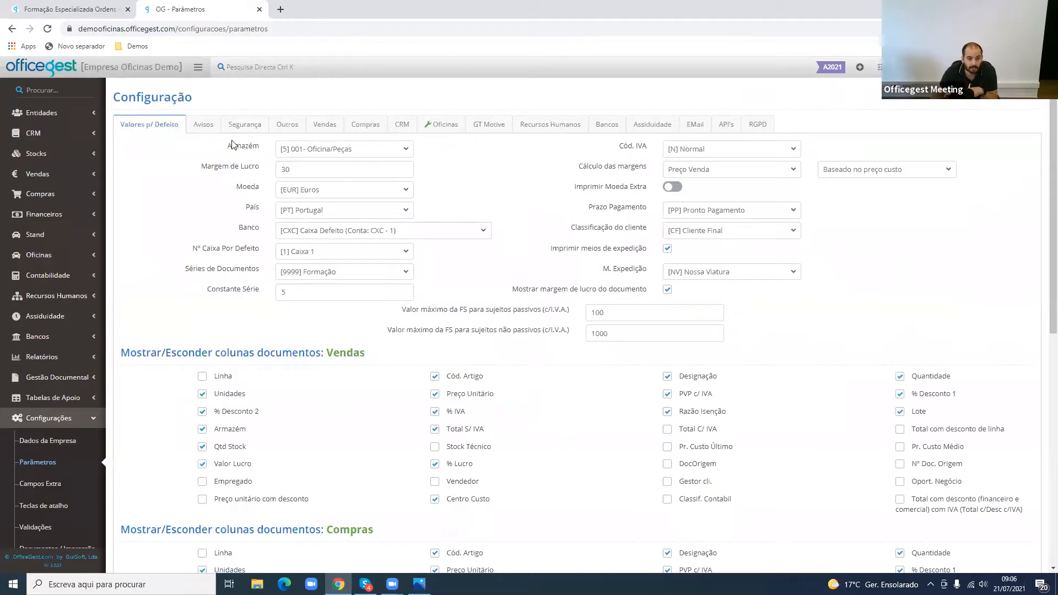
# - In the Avisos parameters, set "Ordens de serviço pendentes de faturar" to Avisar
pyautogui.click(212, 127)
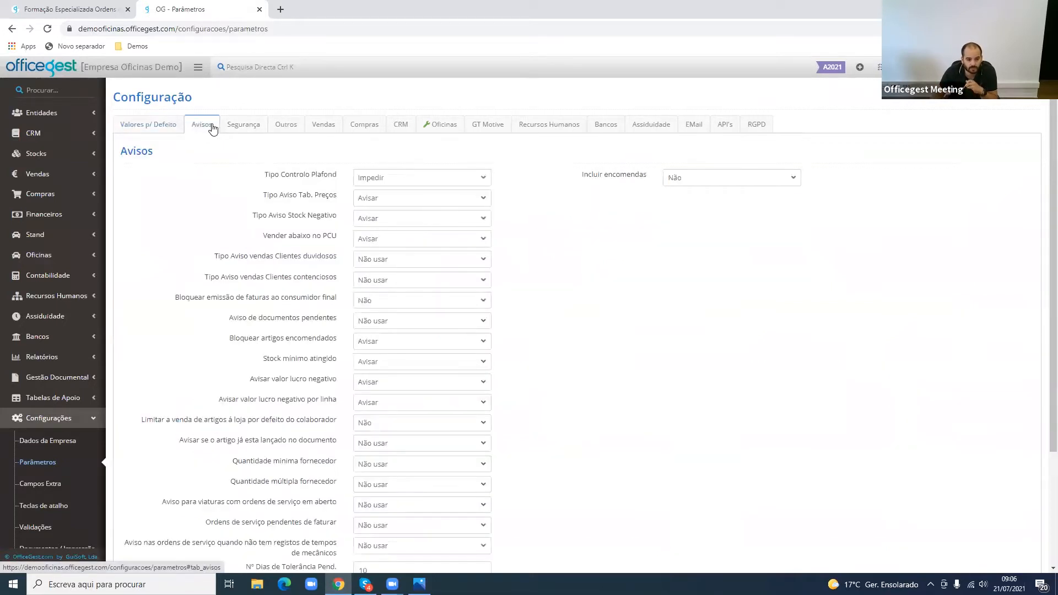
pyautogui.scroll(-1, 218, 185)
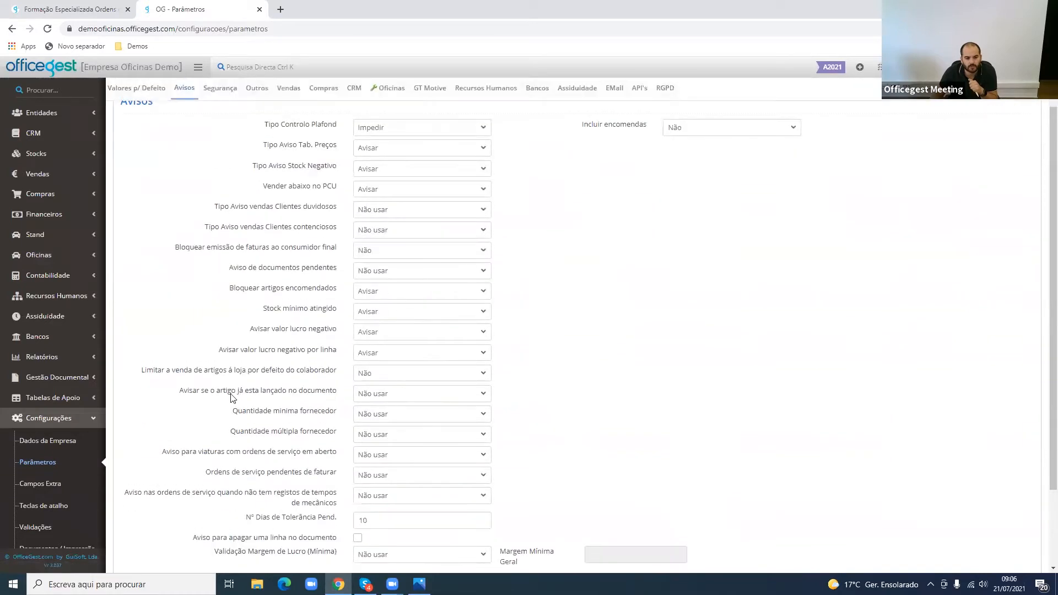
pyautogui.moveTo(207, 475); pyautogui.dragTo(269, 473)
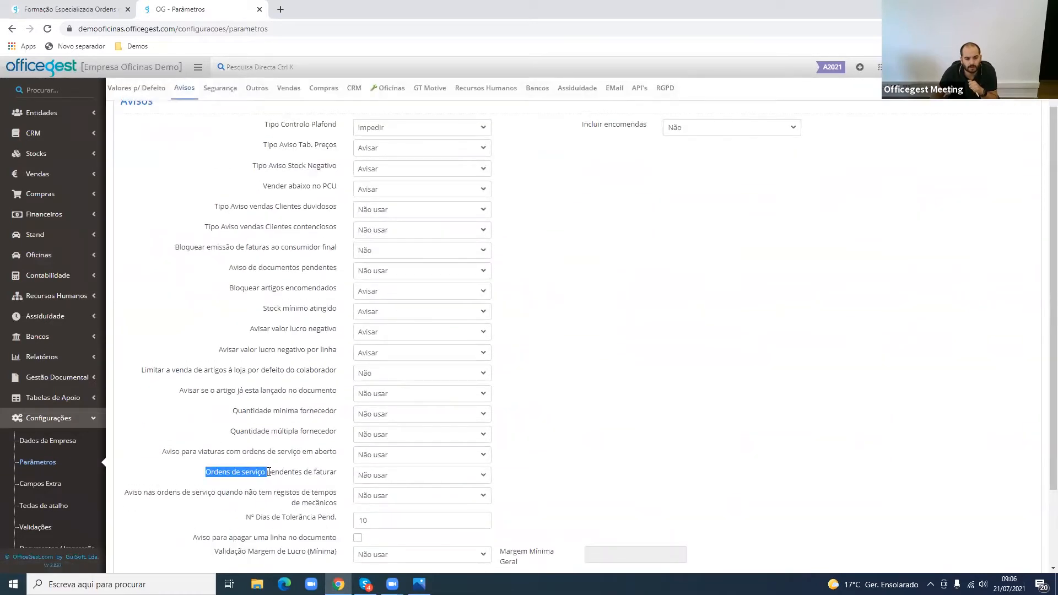
pyautogui.tripleClick(269, 473)
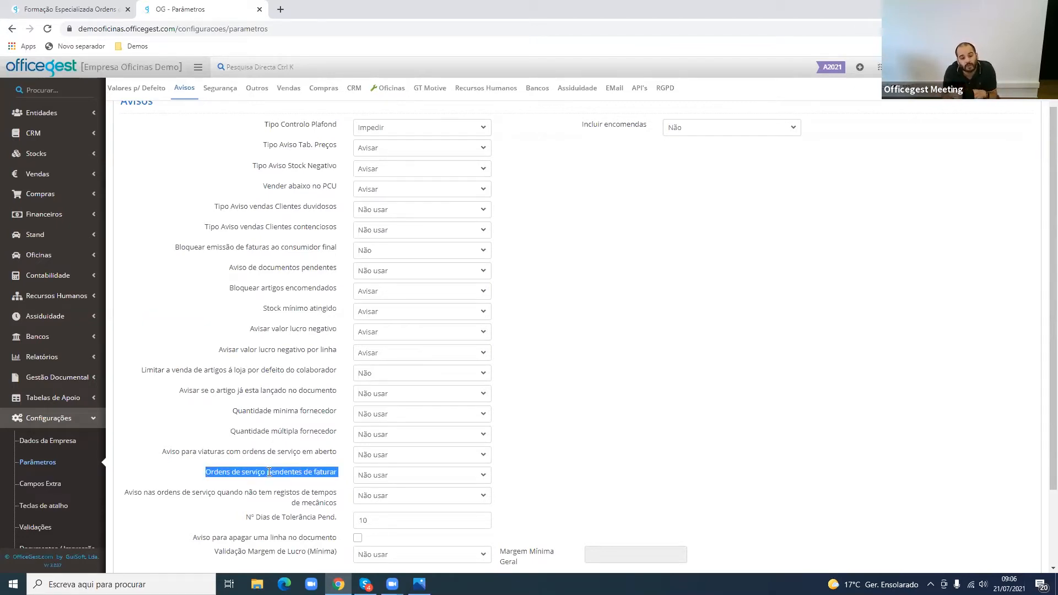
pyautogui.click(405, 477)
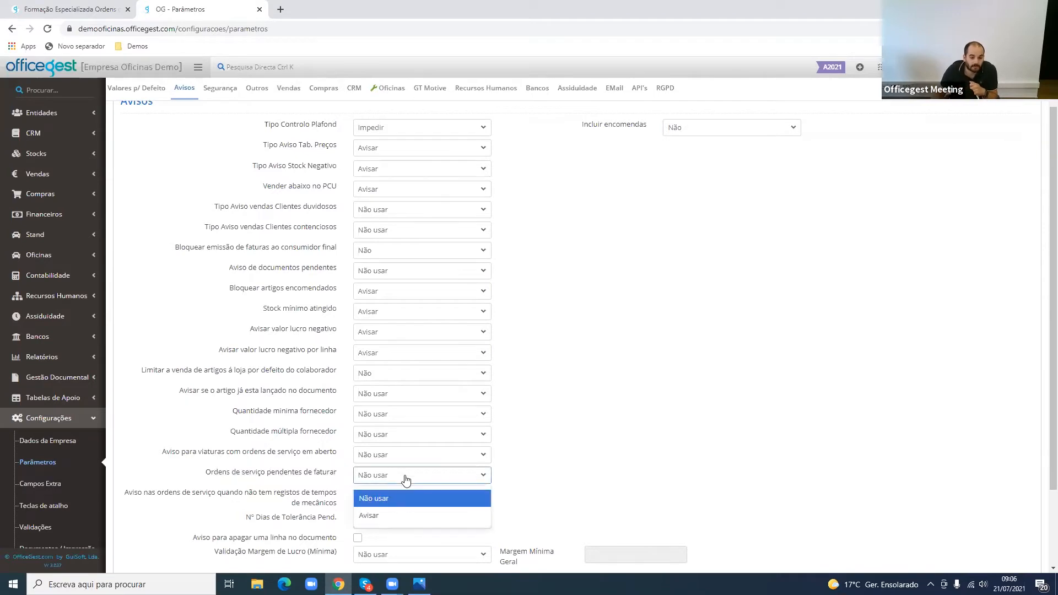
pyautogui.click(403, 517)
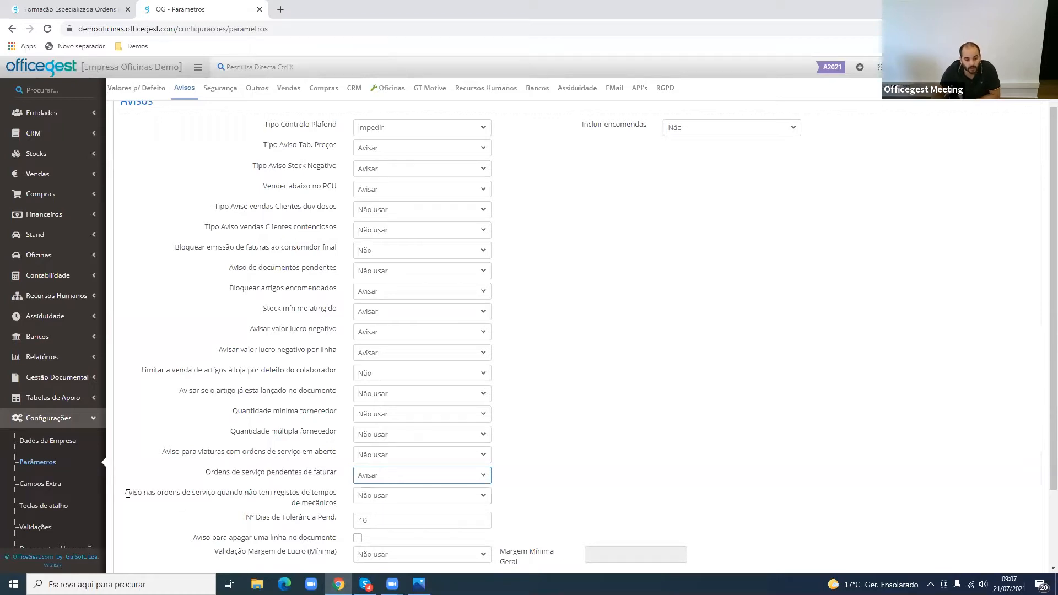
# - Examine the remaining service-order warnings, covering missing mechanic time records and vehicles with open service orders
pyautogui.moveTo(128, 494); pyautogui.dragTo(245, 499)
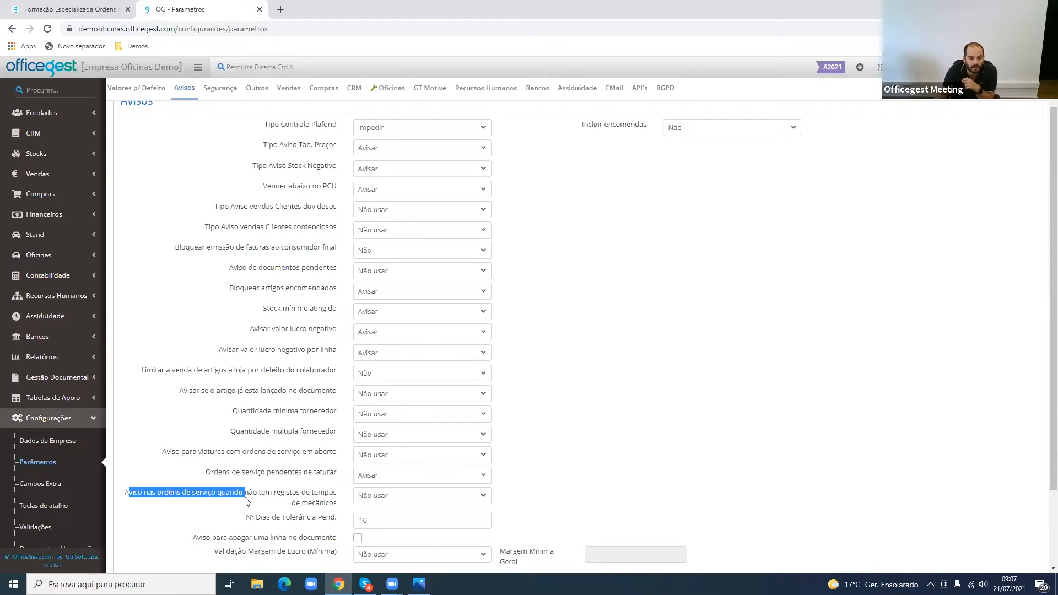
pyautogui.scroll(-3, 245, 501)
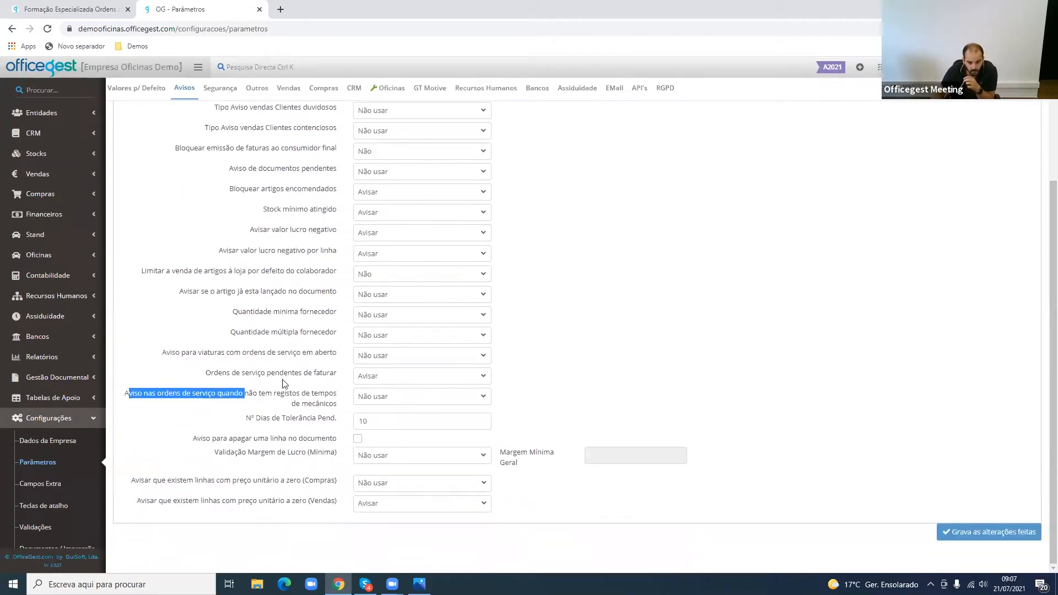
pyautogui.moveTo(223, 375); pyautogui.dragTo(279, 375)
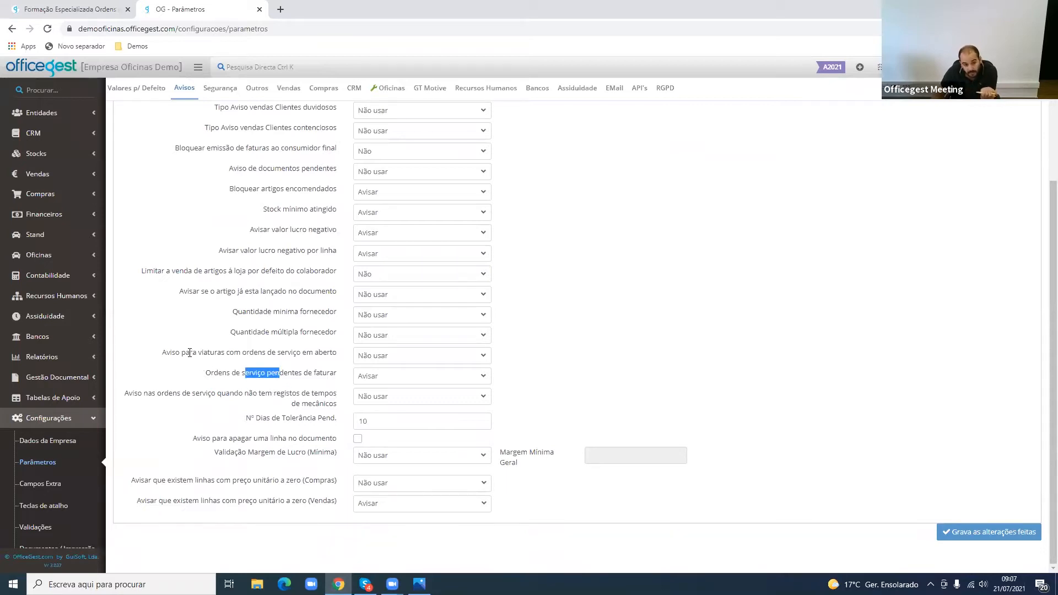
pyautogui.moveTo(169, 353); pyautogui.dragTo(307, 356)
pyautogui.doubleClick(307, 356)
pyautogui.tripleClick(308, 357)
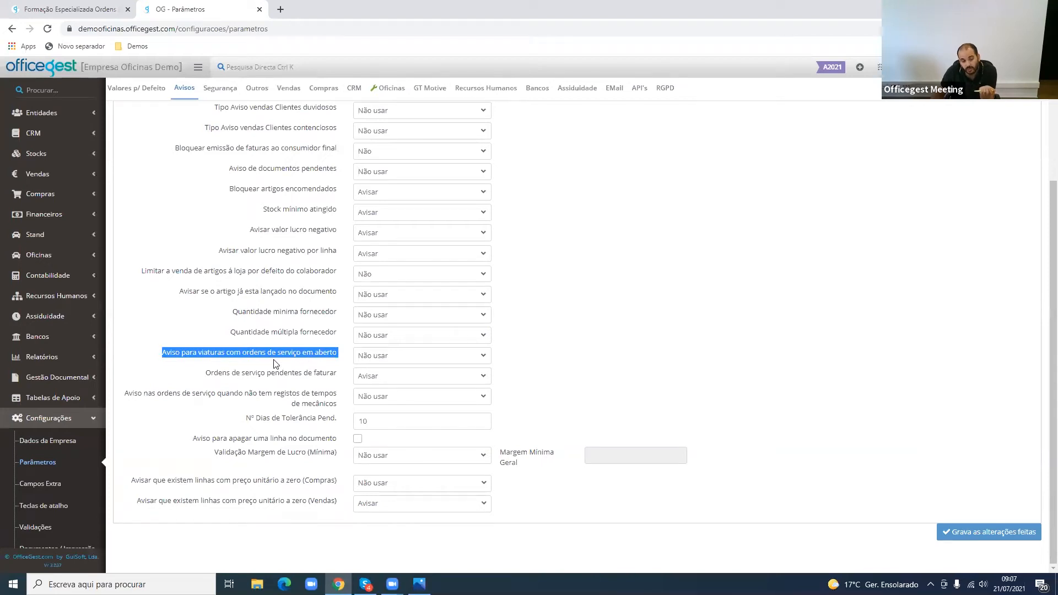
pyautogui.moveTo(235, 373)
pyautogui.mouseDown()
pyautogui.moveTo(303, 376)
pyautogui.moveTo(274, 355)
pyautogui.moveTo(251, 362)
pyautogui.mouseUp()
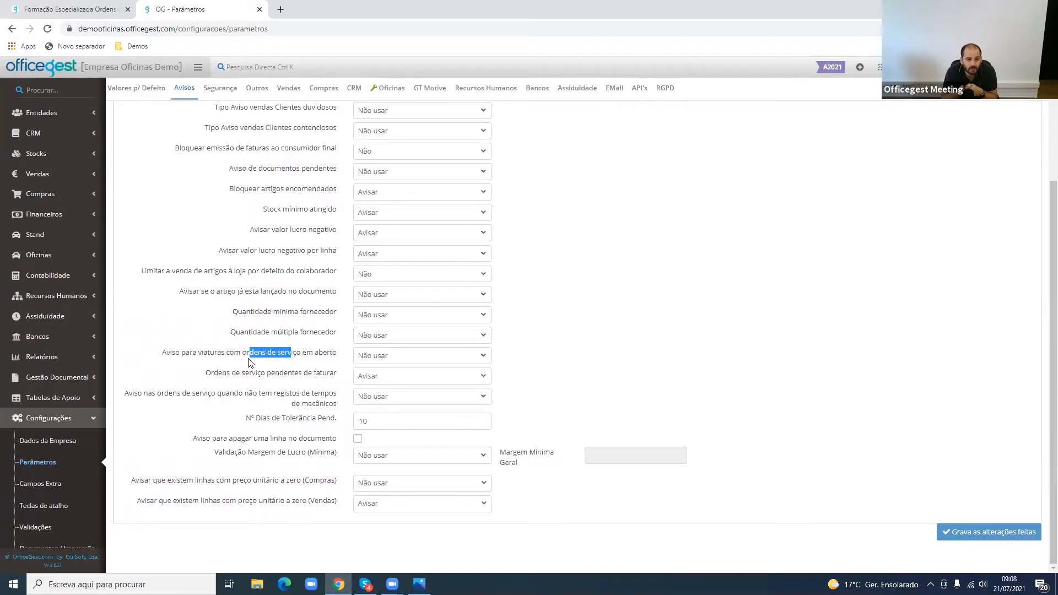
# - Open the Oficinas parameters and inspect the units available for classifying service items as mechanic tasks
pyautogui.scroll(3, 331, 259)
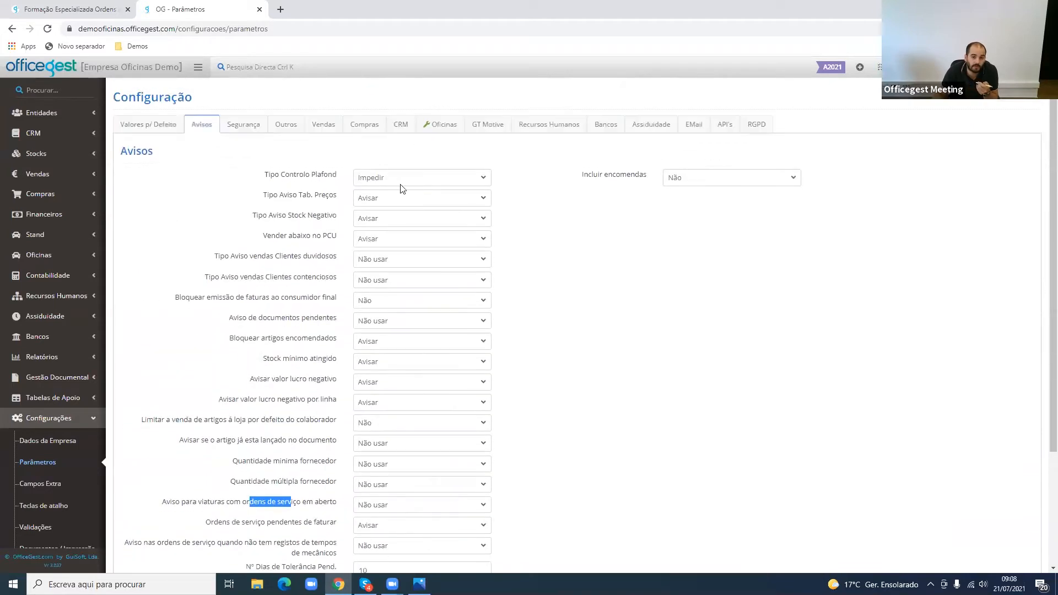
pyautogui.click(420, 126)
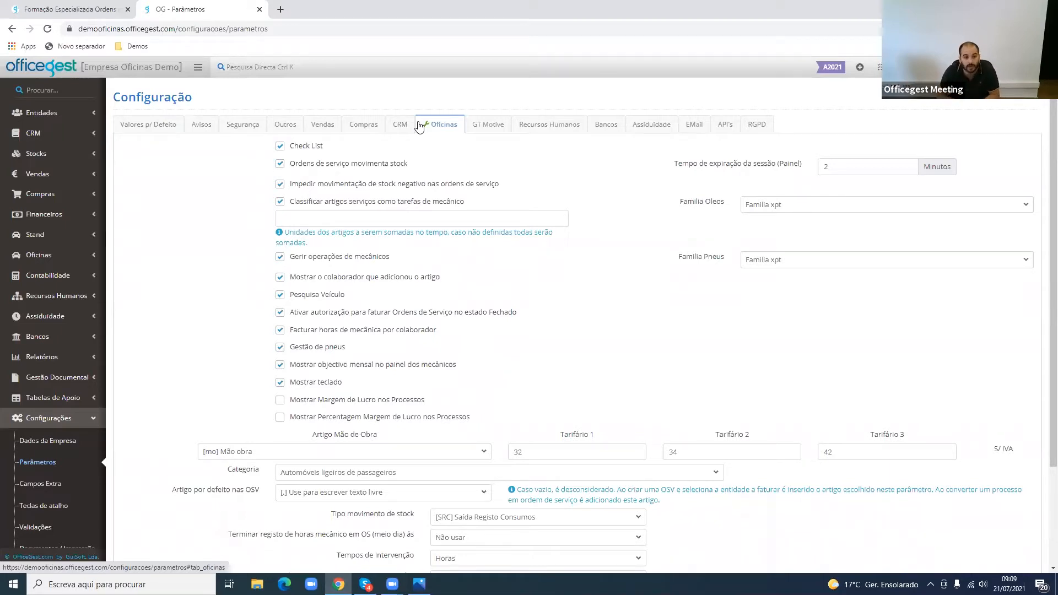
pyautogui.doubleClick(407, 204)
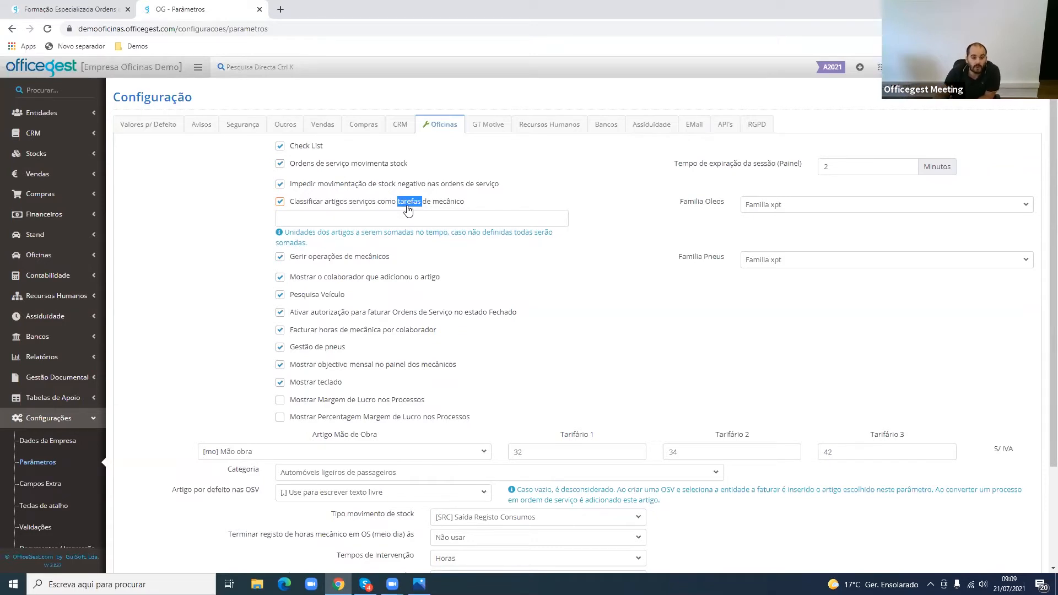
pyautogui.click(345, 216)
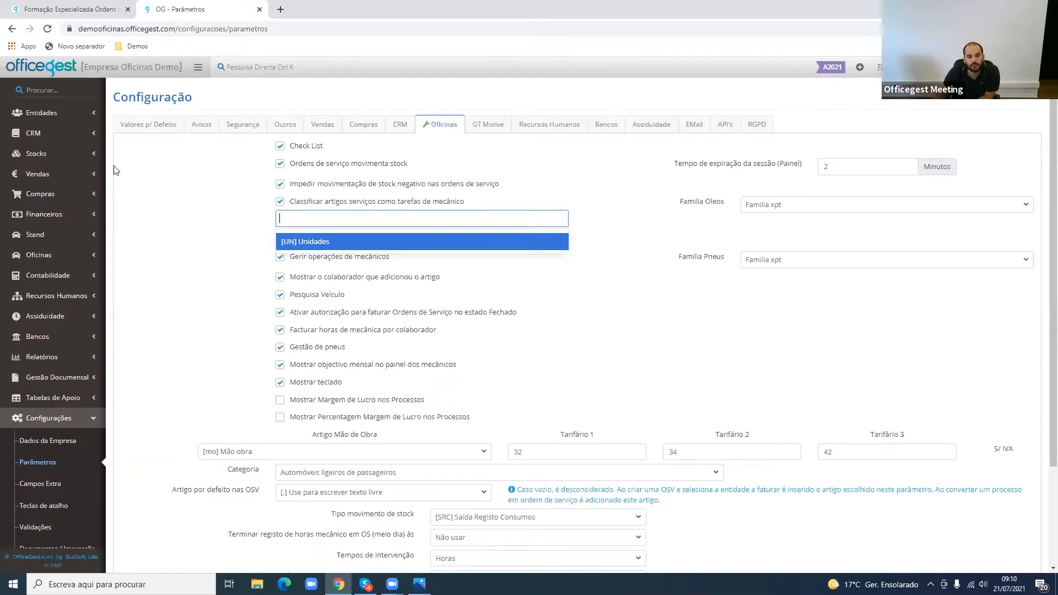
# - Create a new stock unit with code H and designation HORA in the Unidades support table
pyautogui.click(77, 160)
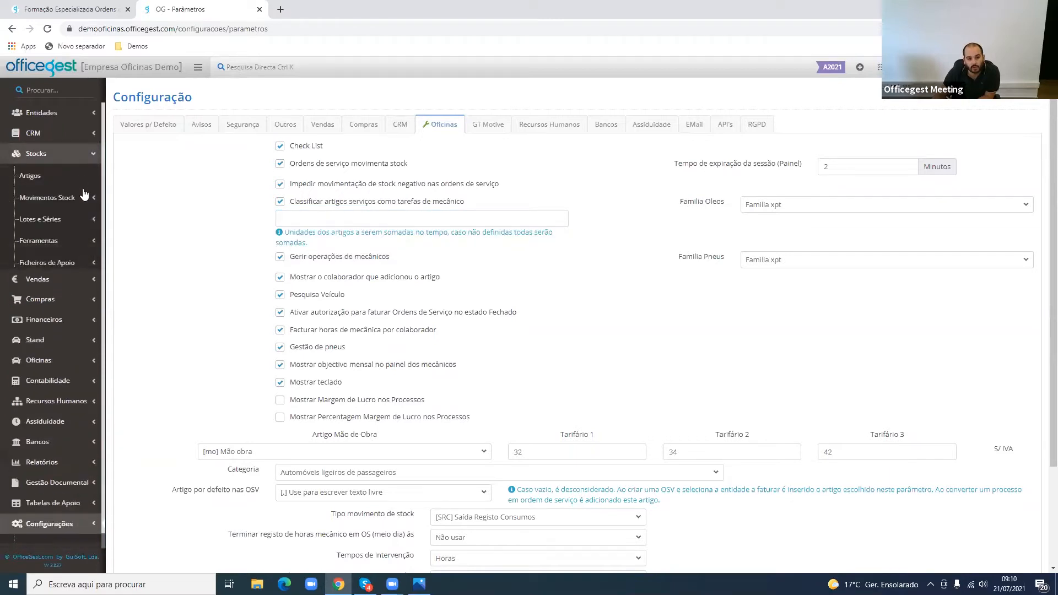
pyautogui.click(51, 262)
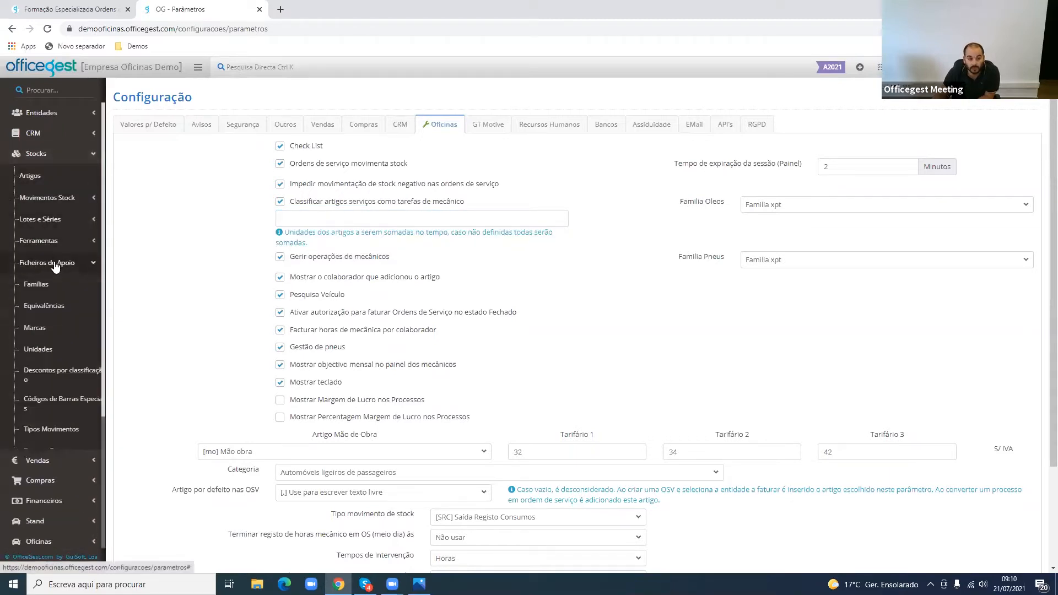
pyautogui.click(35, 350)
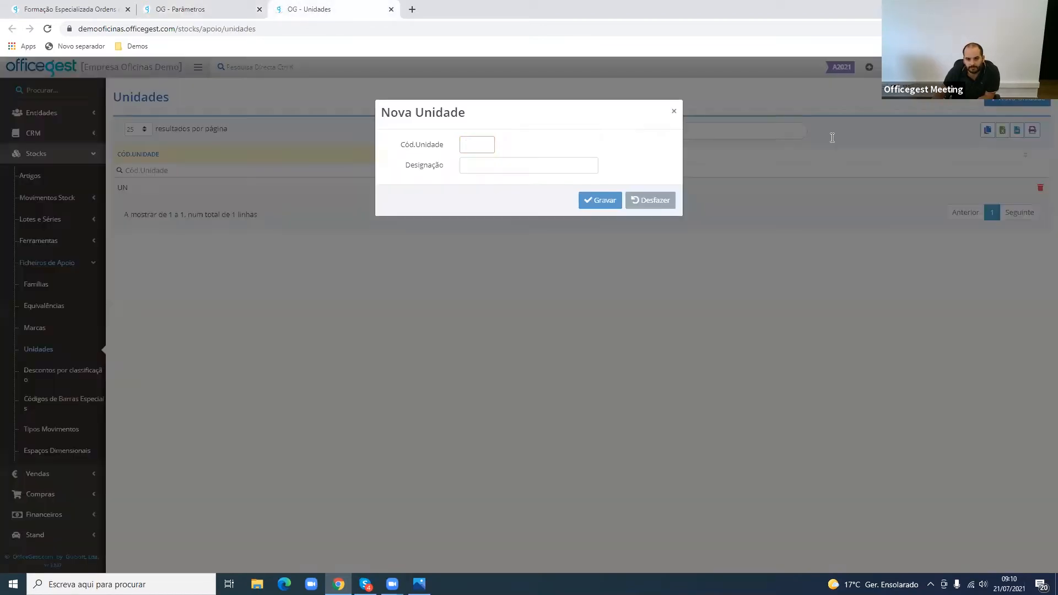
pyautogui.write('H')
pyautogui.click(489, 165)
pyautogui.write('HORA')
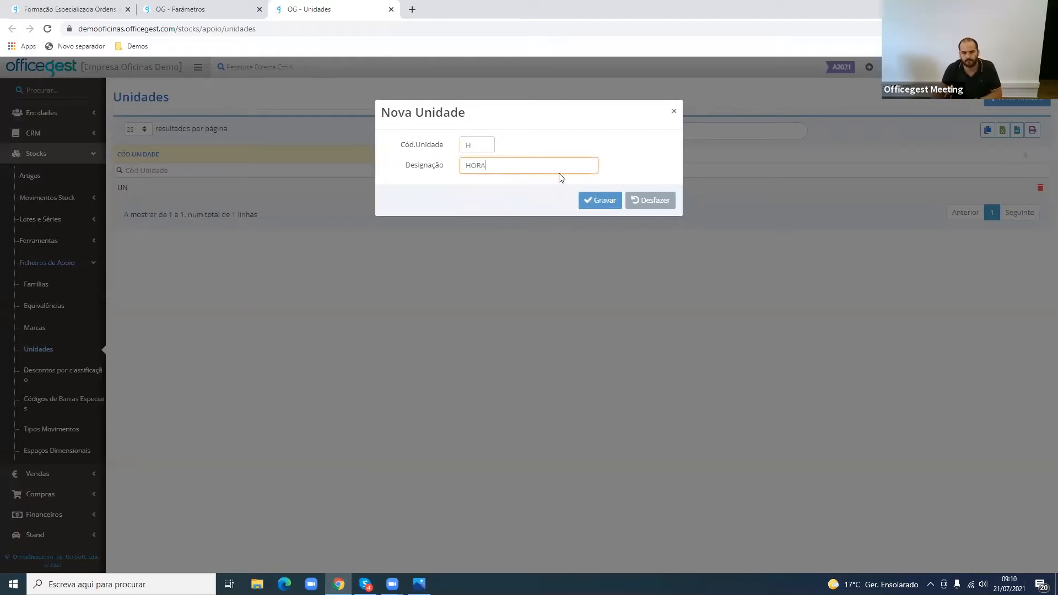
pyautogui.click(601, 200)
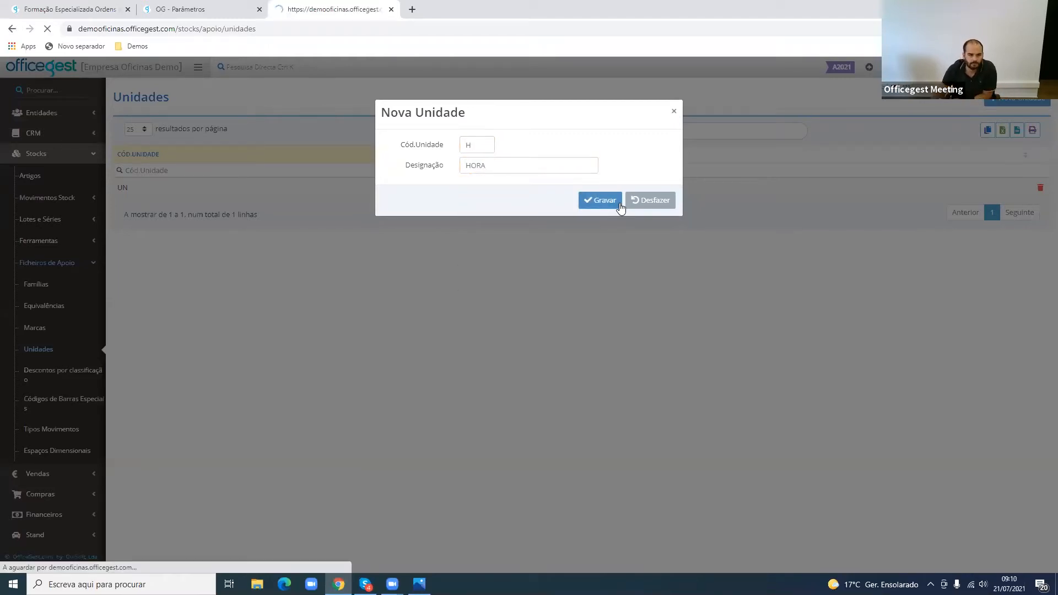
# - Return to the Parâmetros configuration page and reload it
pyautogui.click(221, 10)
pyautogui.click(288, 30)
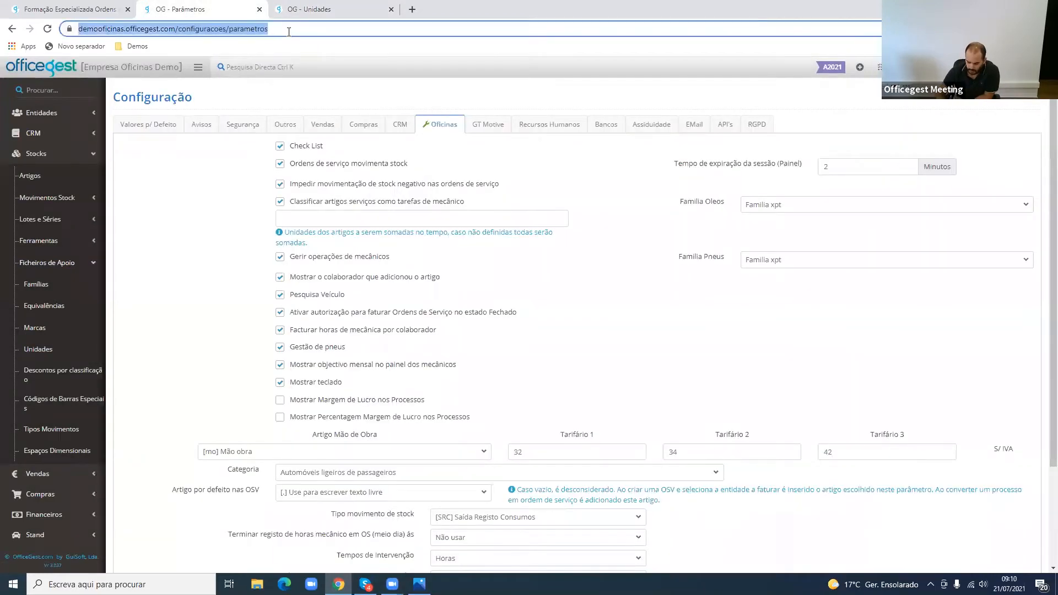
pyautogui.press('Return')
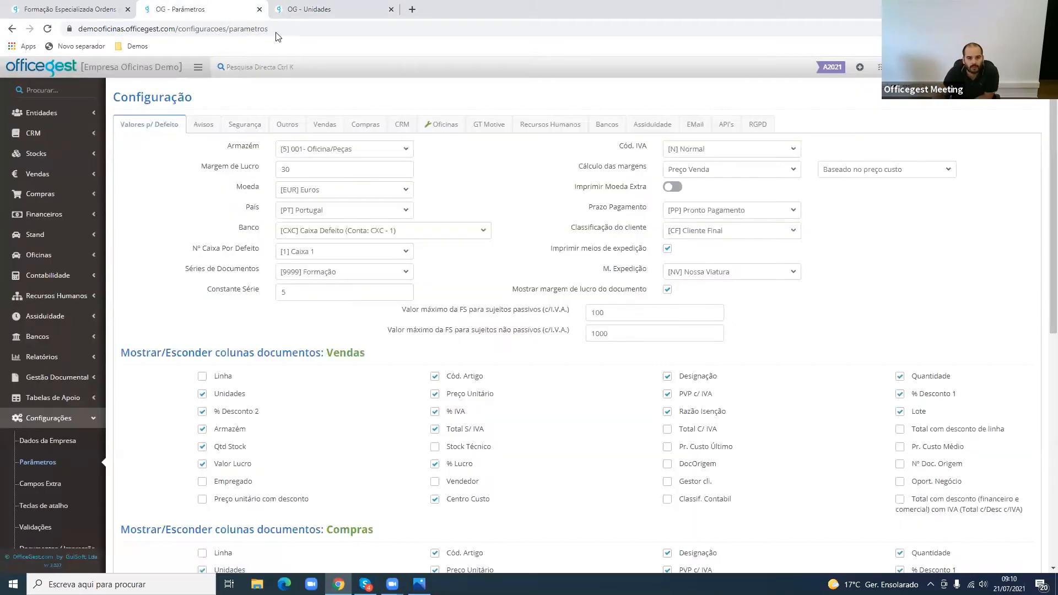
# - Set [H] HORA as the unit summed for service items classified as mechanic tasks in the Oficinas parameters
pyautogui.click(453, 128)
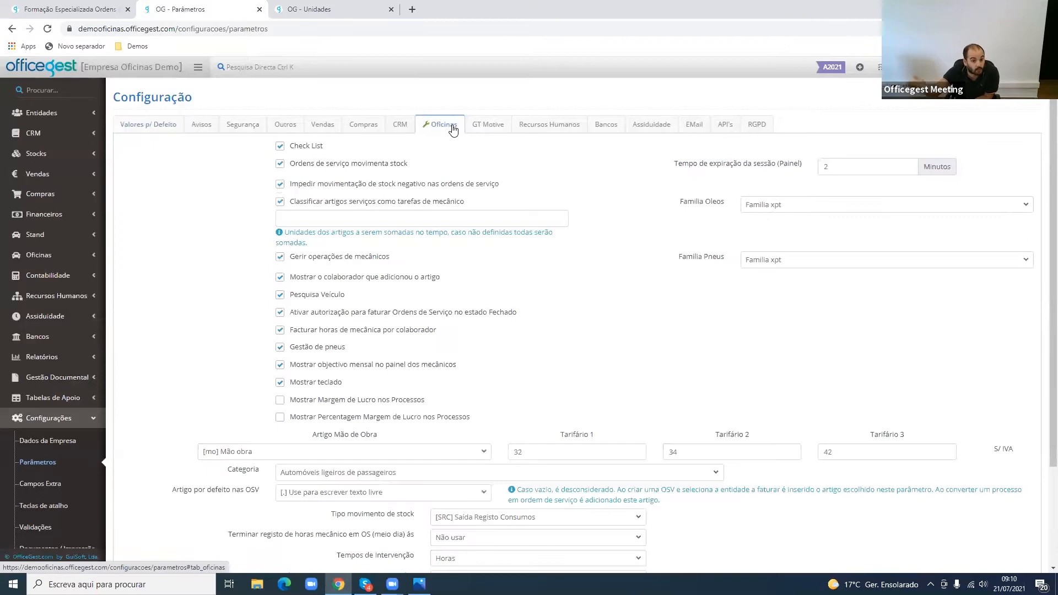
pyautogui.click(400, 218)
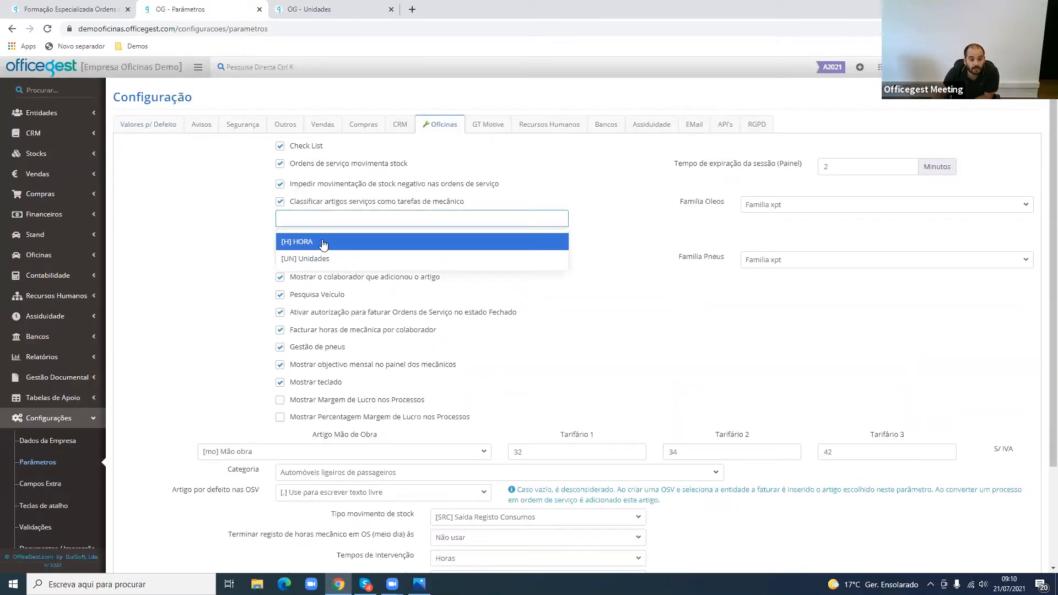
pyautogui.click(324, 244)
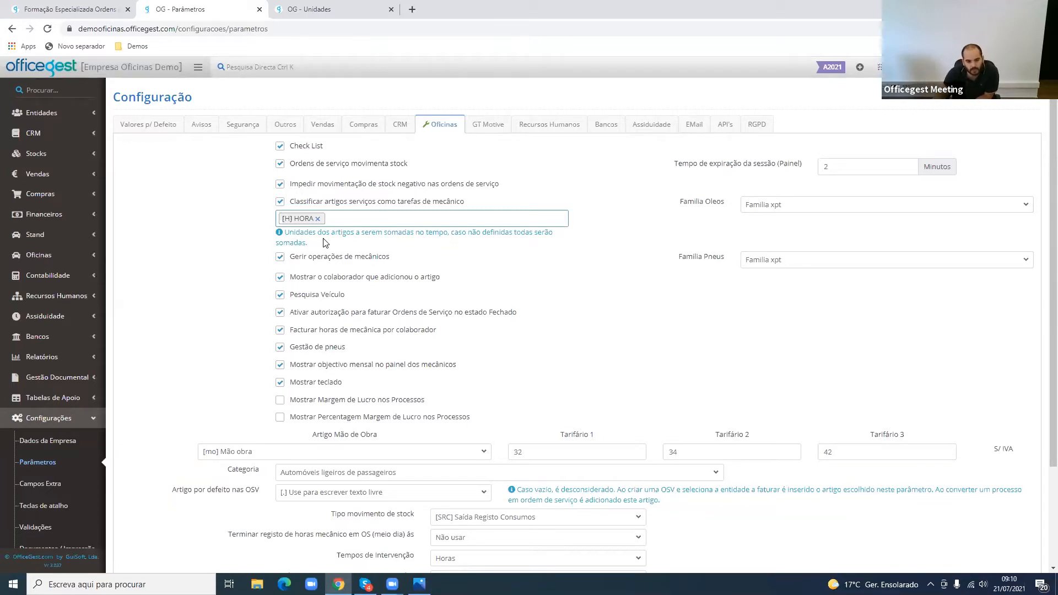
pyautogui.click(347, 220)
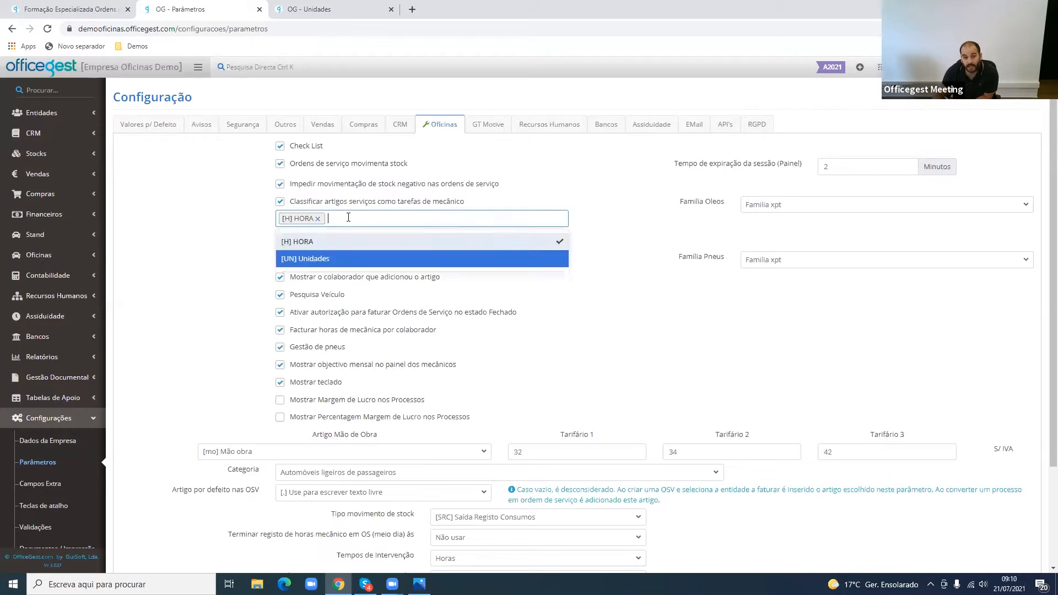
pyautogui.click(226, 254)
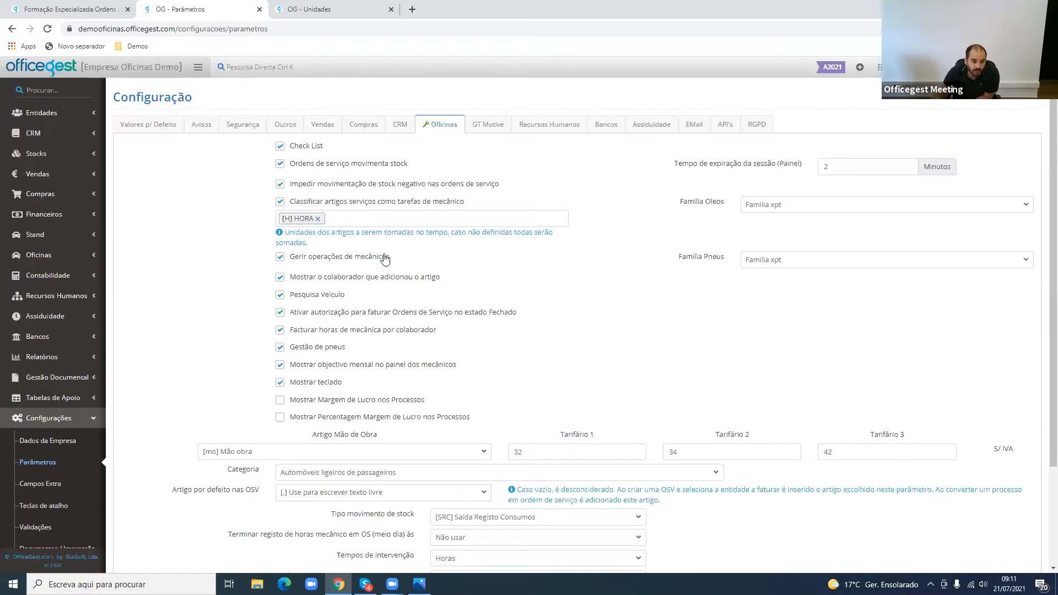
# - Review the note on units summed into time and the Gerir operações de mecânicos option
pyautogui.moveTo(314, 246); pyautogui.dragTo(282, 230)
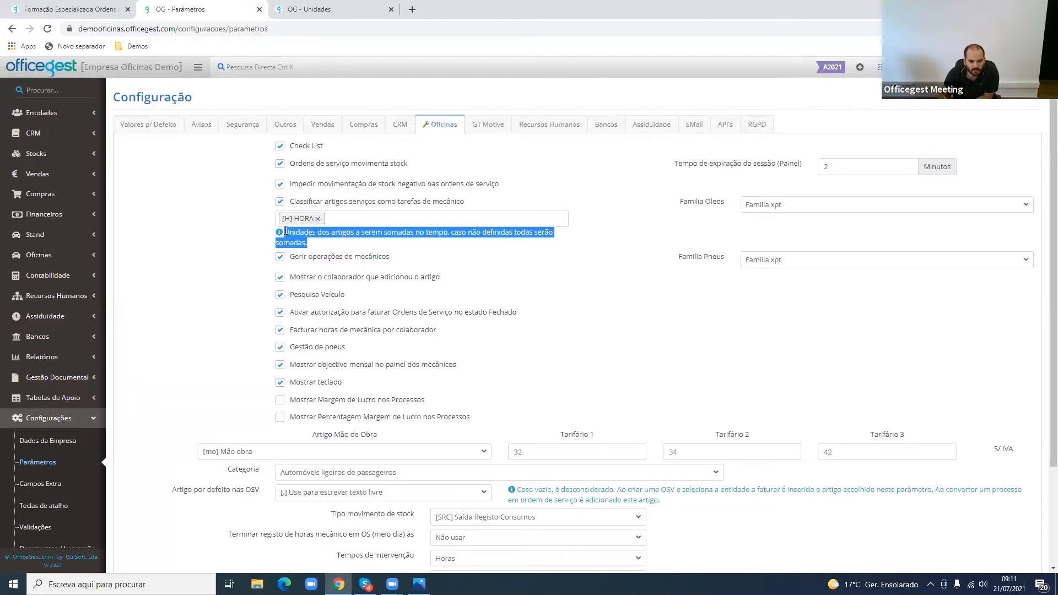
pyautogui.moveTo(285, 232); pyautogui.dragTo(307, 243)
pyautogui.moveTo(293, 259); pyautogui.dragTo(395, 266)
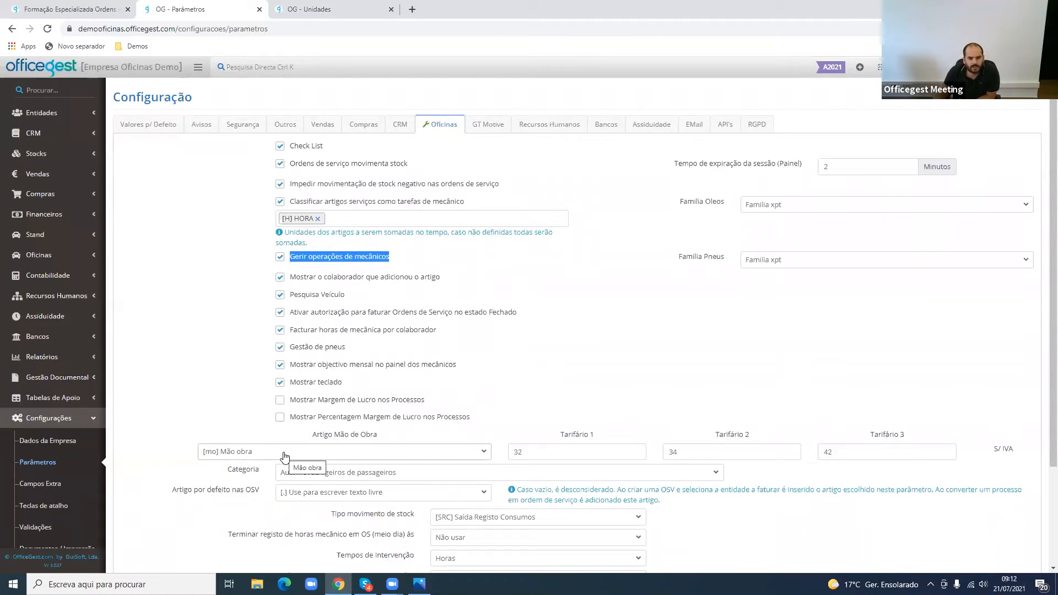
# - Switch to the Unidades browser page and open the Pombaldiesel record from the client list
pyautogui.click(310, 10)
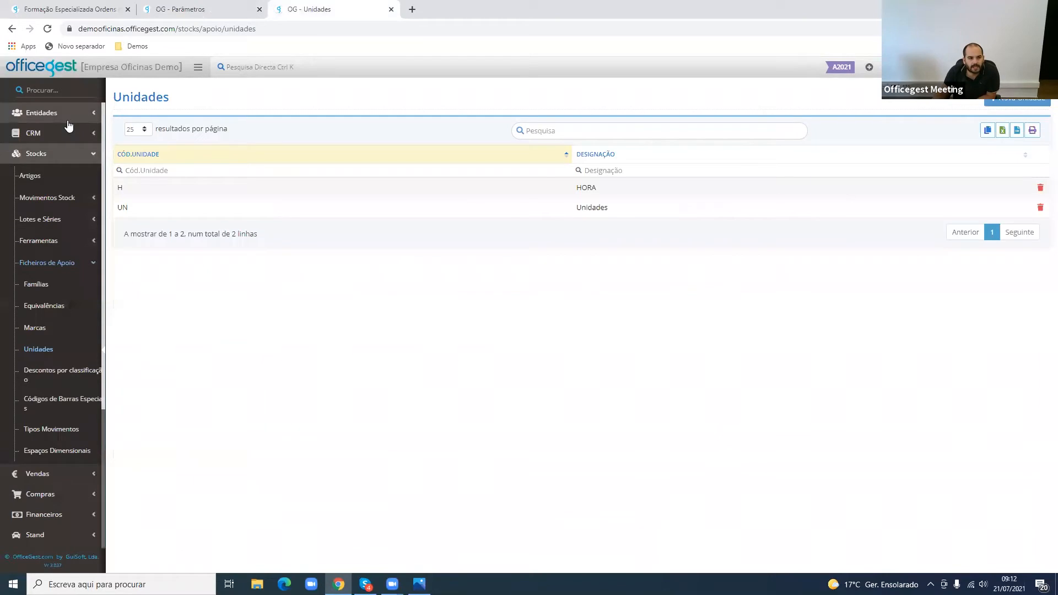
pyautogui.click(68, 117)
pyautogui.click(52, 158)
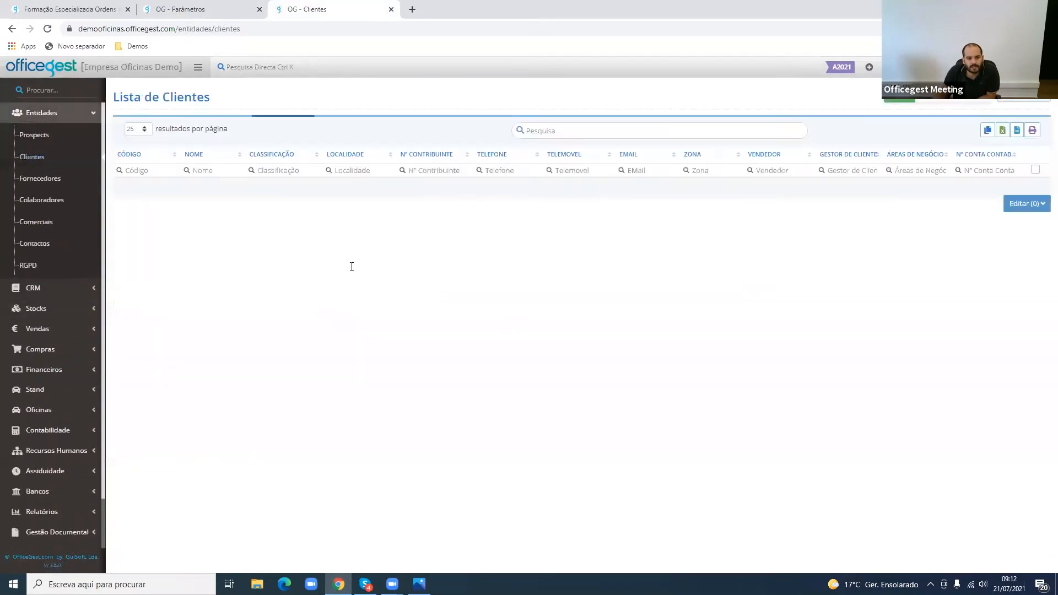
pyautogui.click(340, 238)
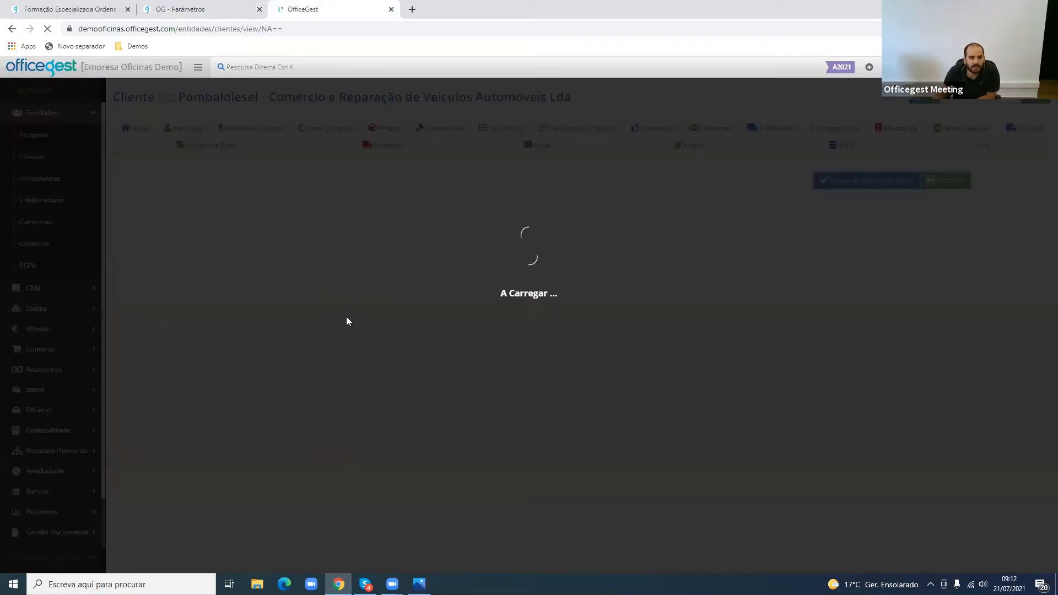
# - Inspect the labour price-per-hour options available in the Oficinas section of the client record
pyautogui.scroll(-2, 325, 430)
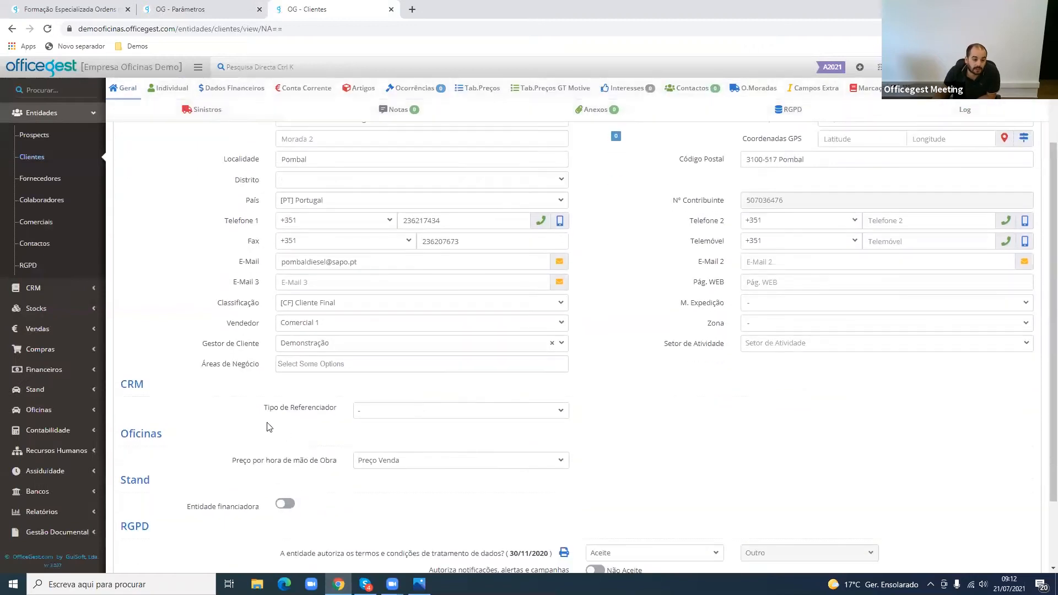
pyautogui.moveTo(263, 458); pyautogui.dragTo(341, 466)
pyautogui.click(394, 468)
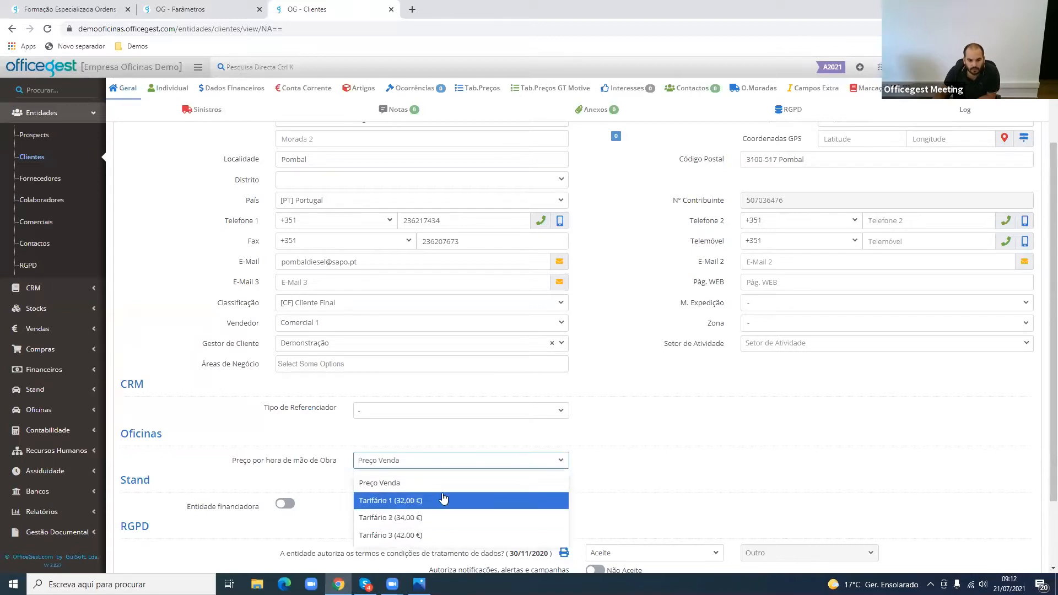
pyautogui.click(610, 487)
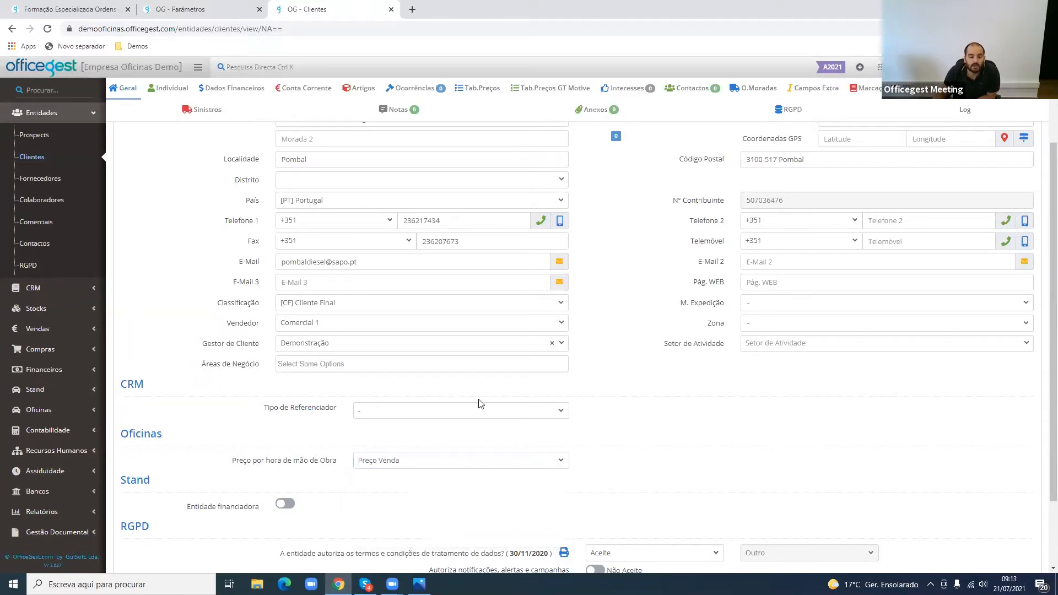
pyautogui.click(426, 470)
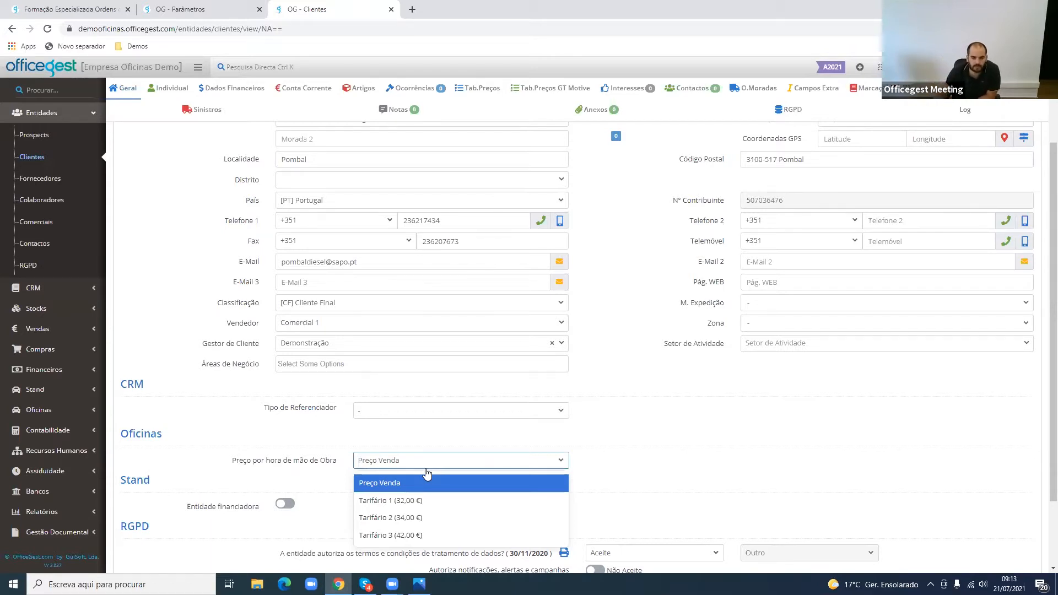
pyautogui.click(427, 473)
# - Draft a new price-table entry for the client with item [mo] Mão obra and a value of 45 euros
pyautogui.scroll(1, 308, 198)
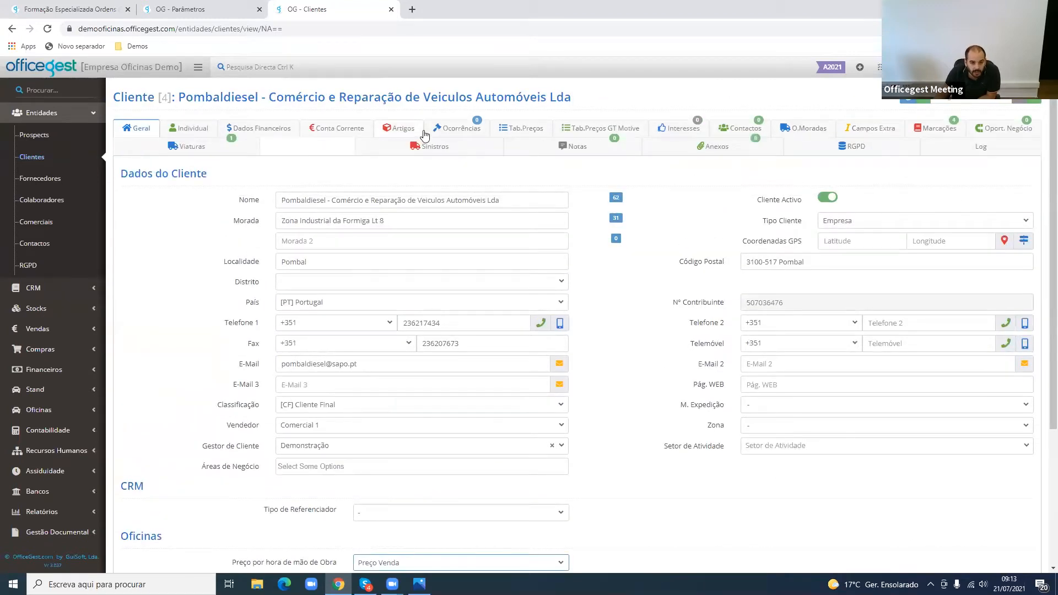
pyautogui.click(519, 135)
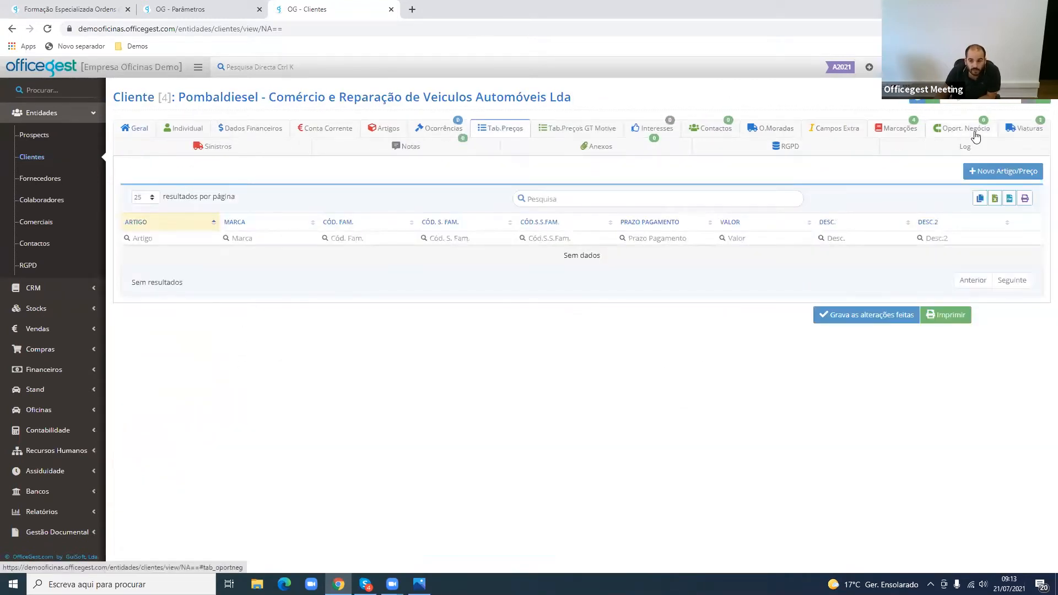
pyautogui.click(1026, 174)
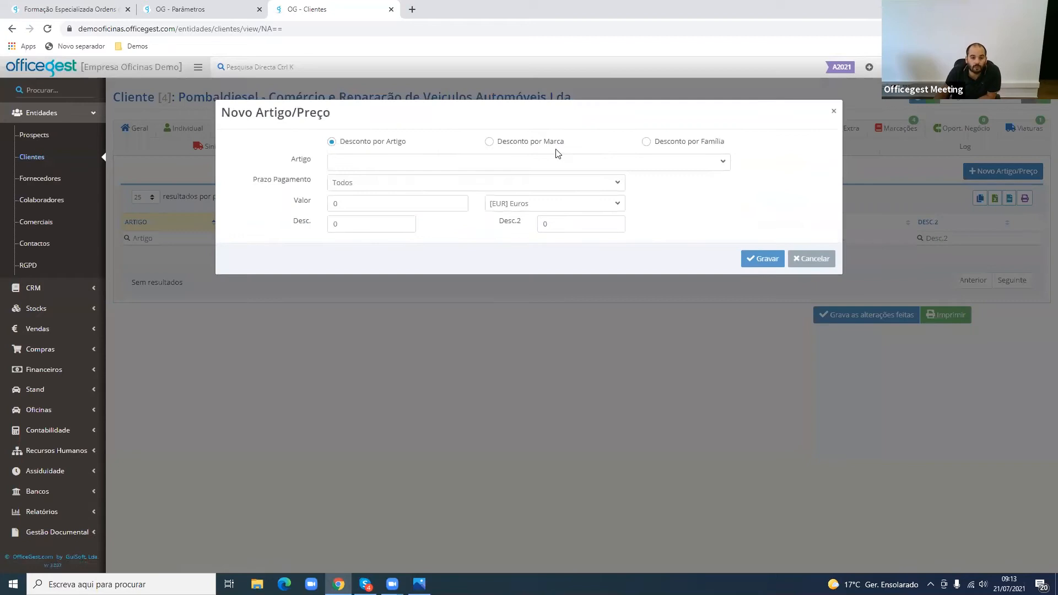
pyautogui.click(376, 164)
pyautogui.write('MÃO')
pyautogui.click(381, 207)
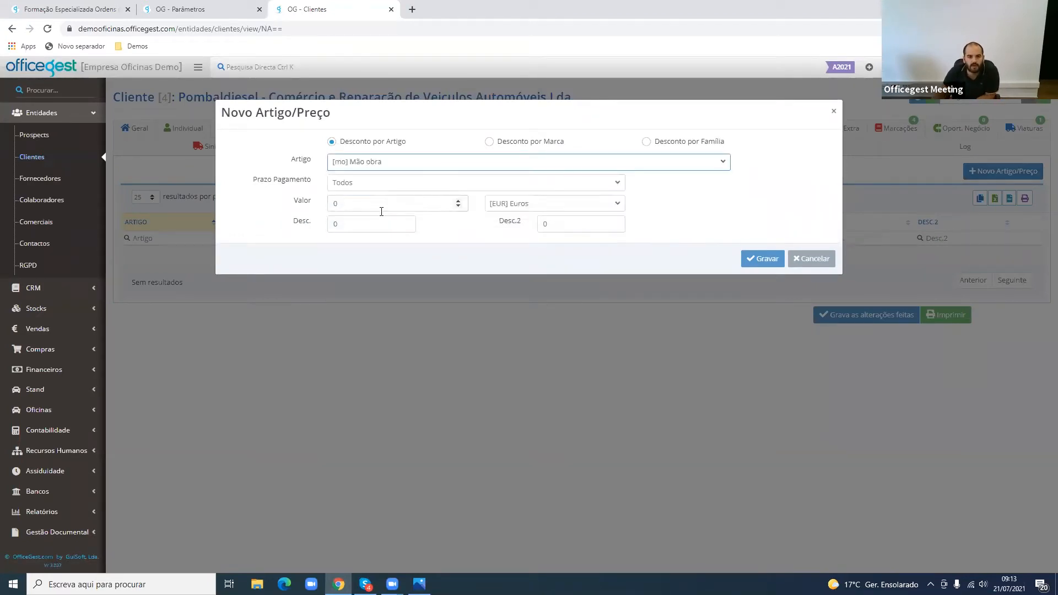
pyautogui.doubleClick(358, 204)
pyautogui.write('45')
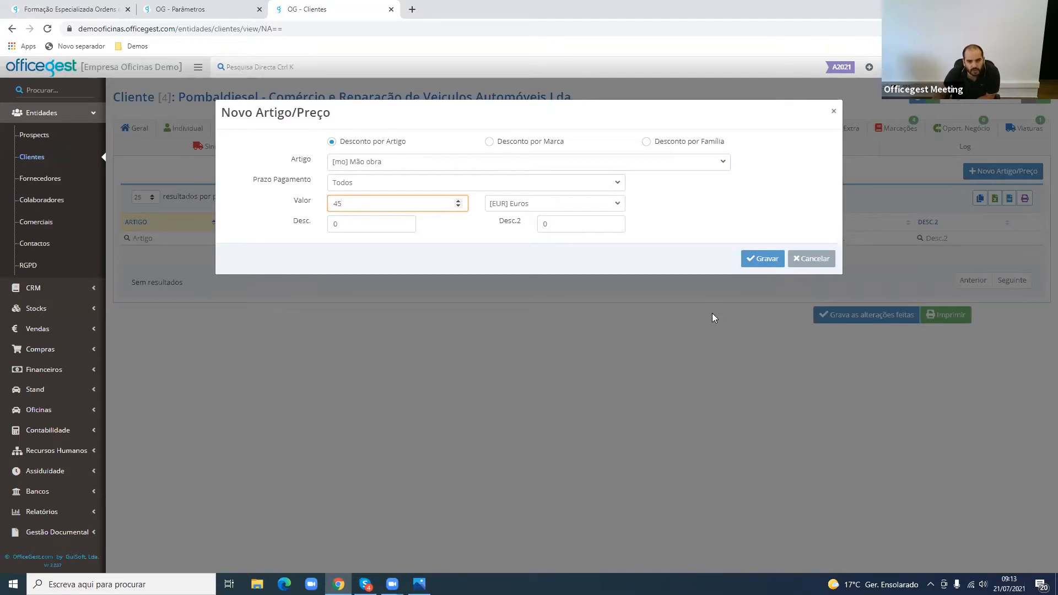
pyautogui.doubleClick(306, 158)
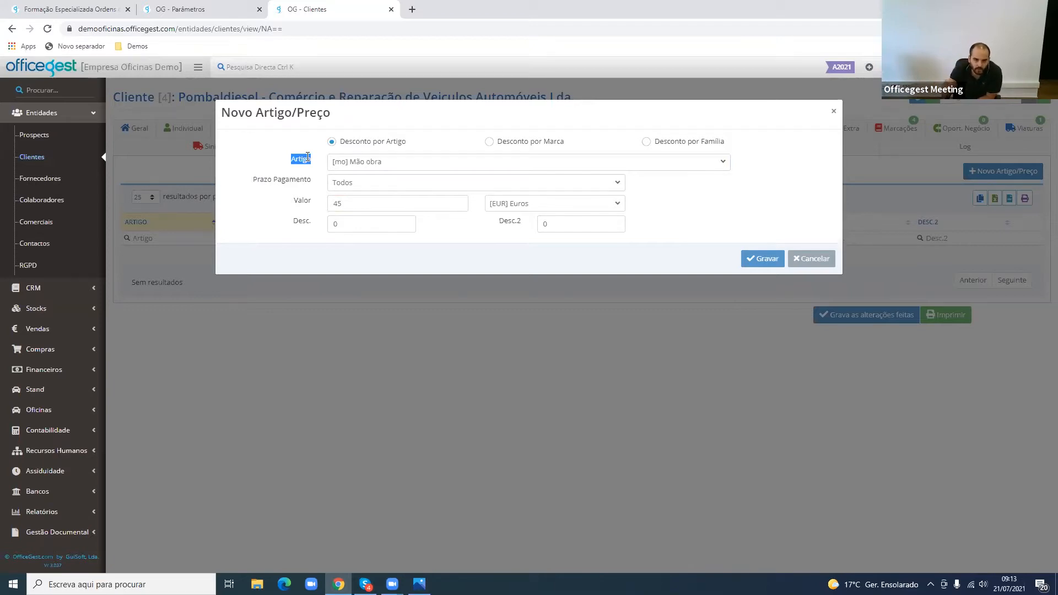
# - Return to the Oficinas parameters and examine the three labour tariffs and the choices for the default service-order item
pyautogui.click(217, 4)
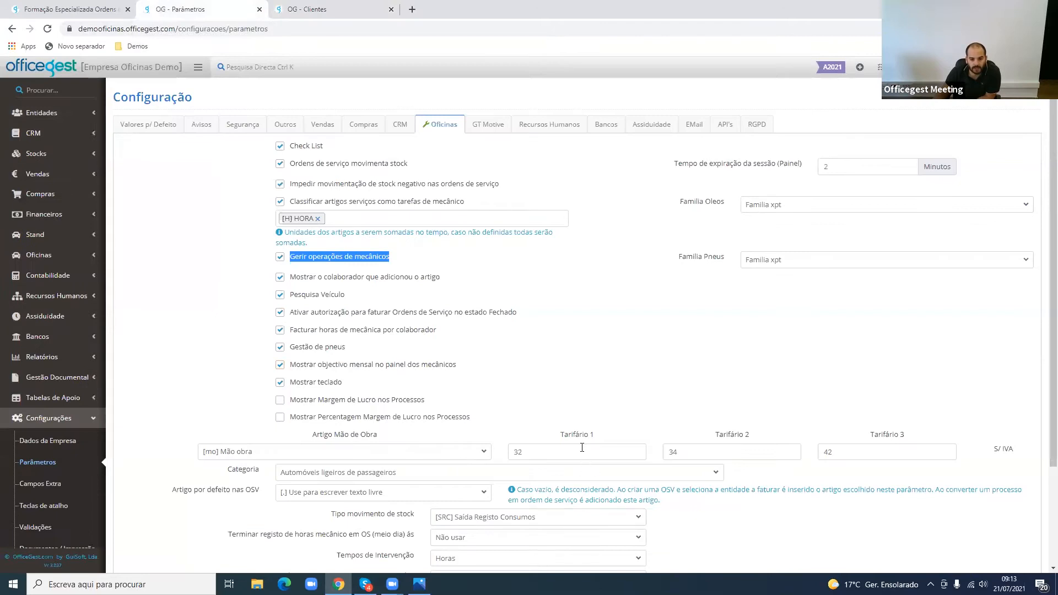
pyautogui.moveTo(558, 435); pyautogui.dragTo(900, 437)
pyautogui.tripleClick(901, 436)
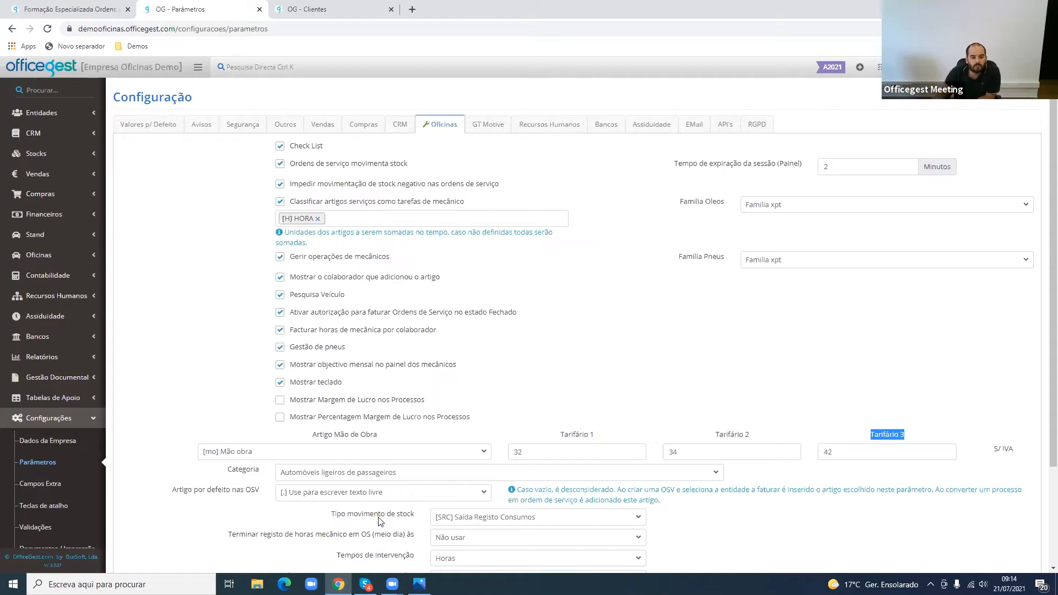
pyautogui.moveTo(174, 490); pyautogui.dragTo(256, 488)
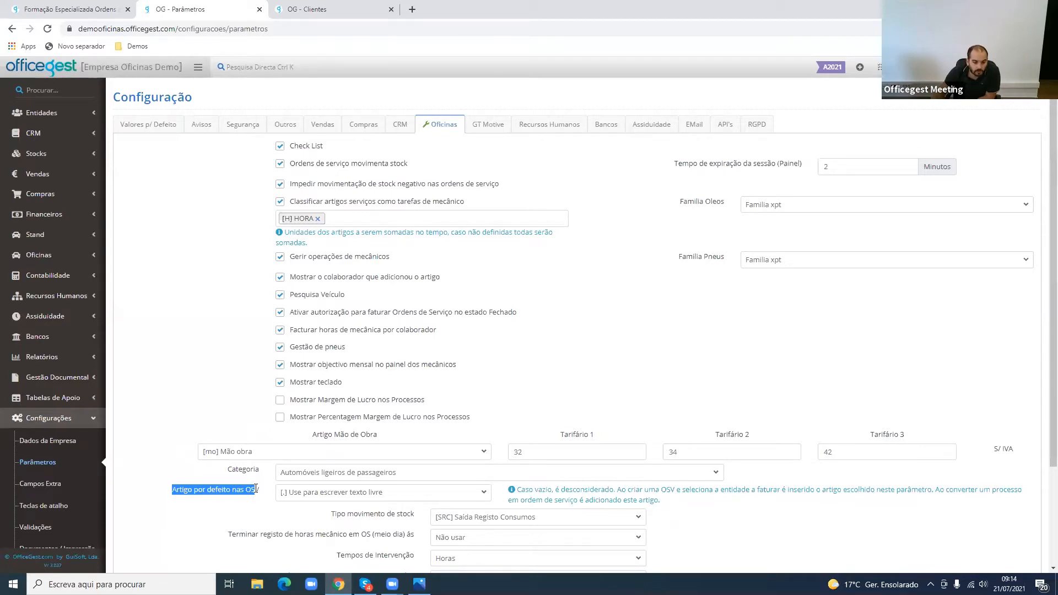
pyautogui.click(334, 495)
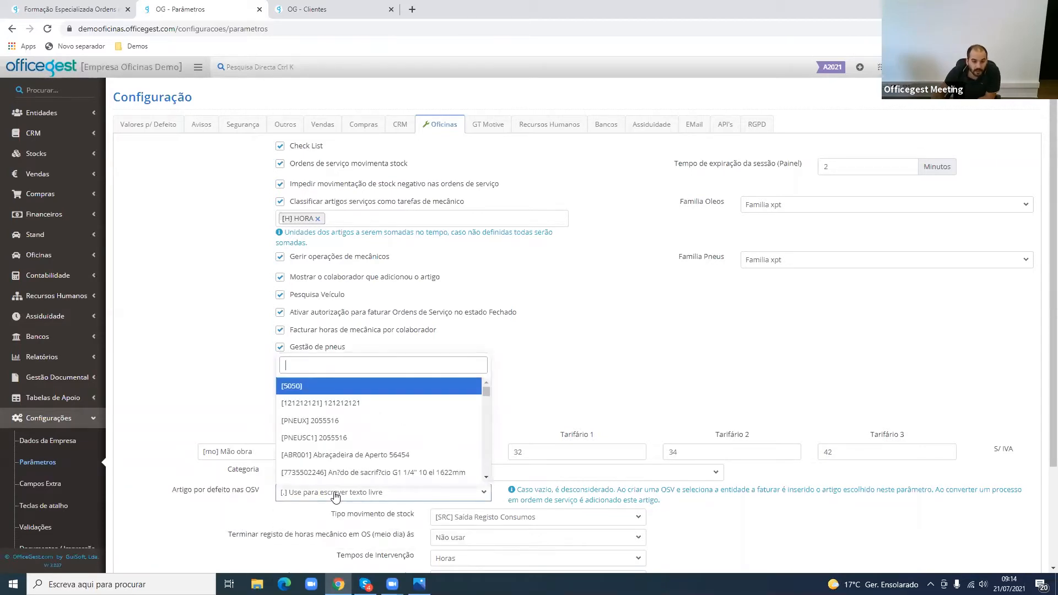
pyautogui.click(334, 495)
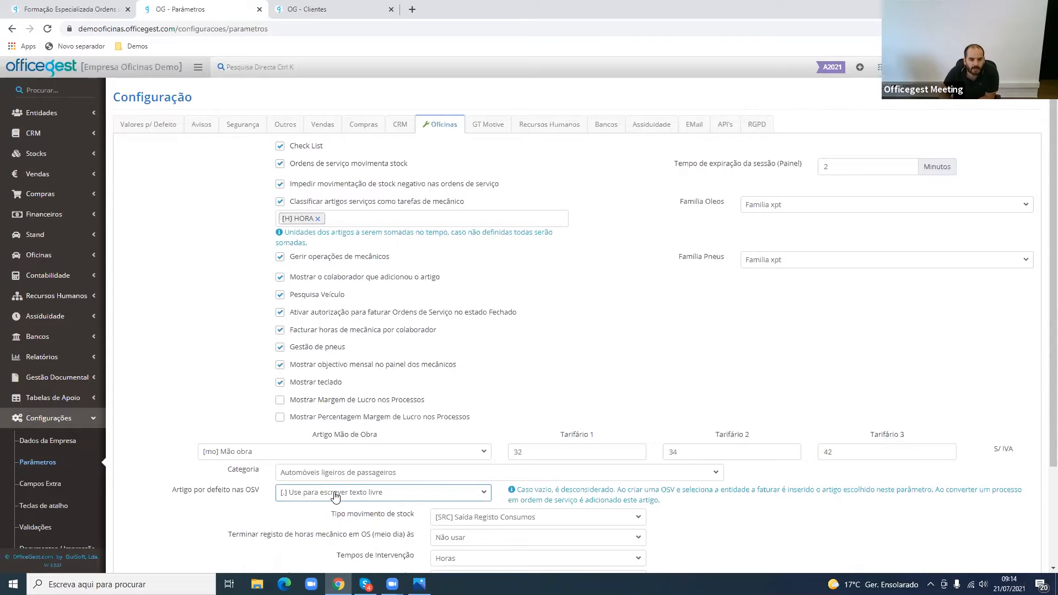
# - Set the midday cut-off for mechanic time records in service orders to 13:00
pyautogui.scroll(-2, 335, 496)
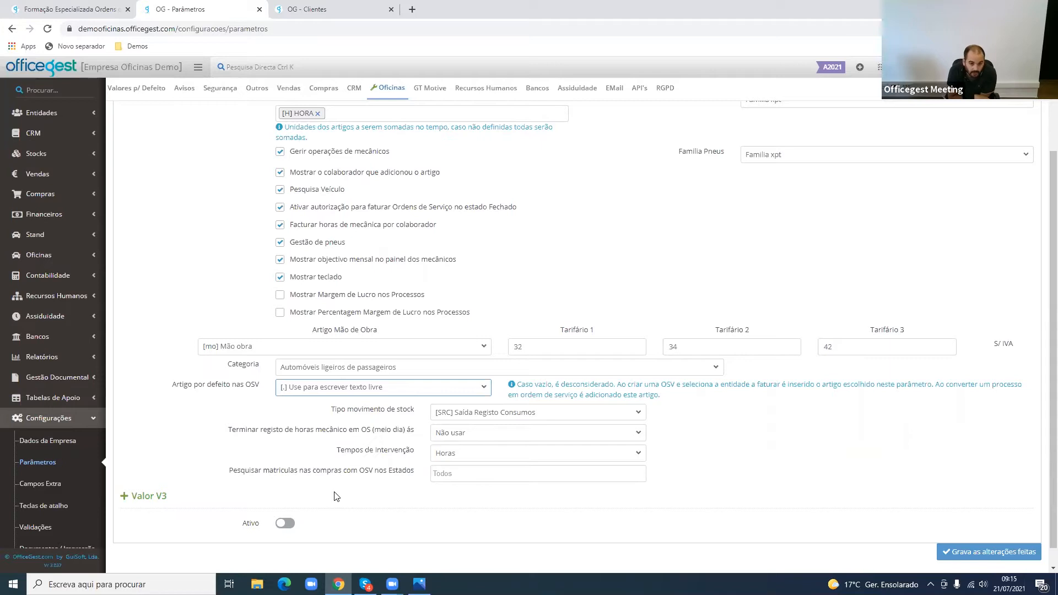
pyautogui.click(493, 431)
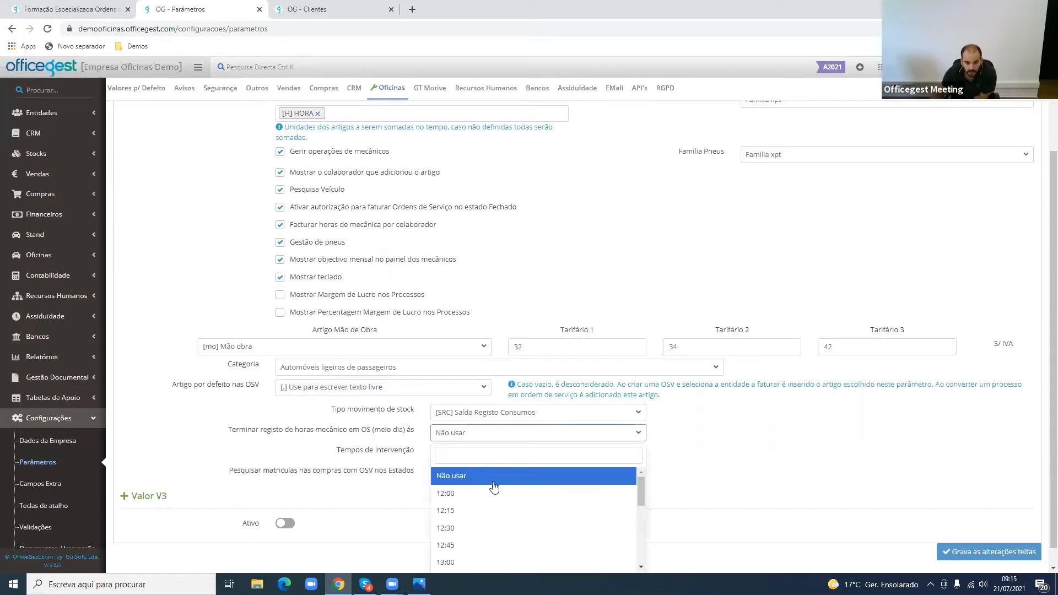
pyautogui.scroll(-3, 495, 496)
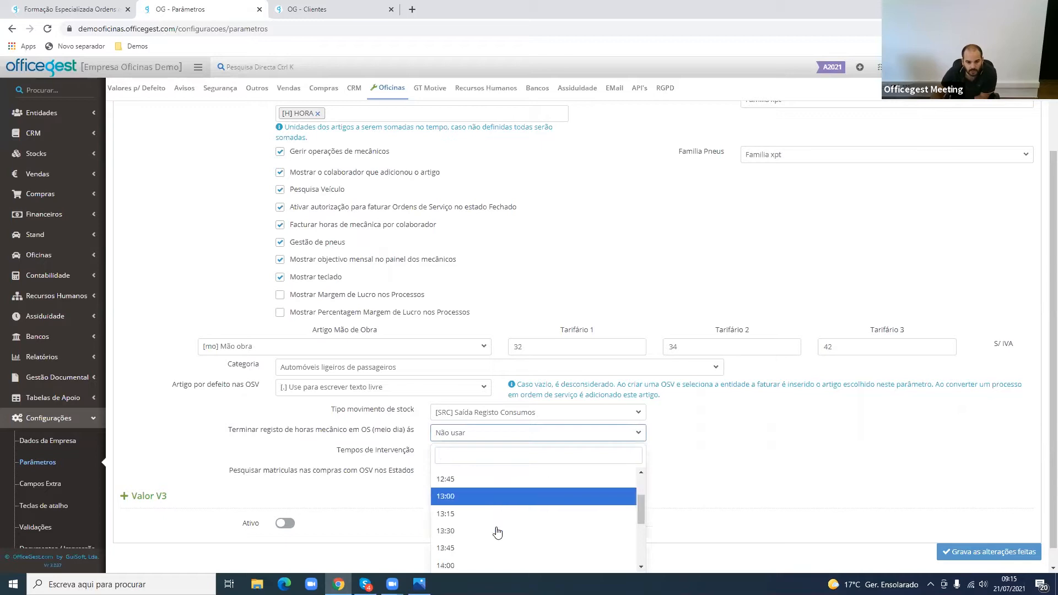
pyautogui.click(498, 498)
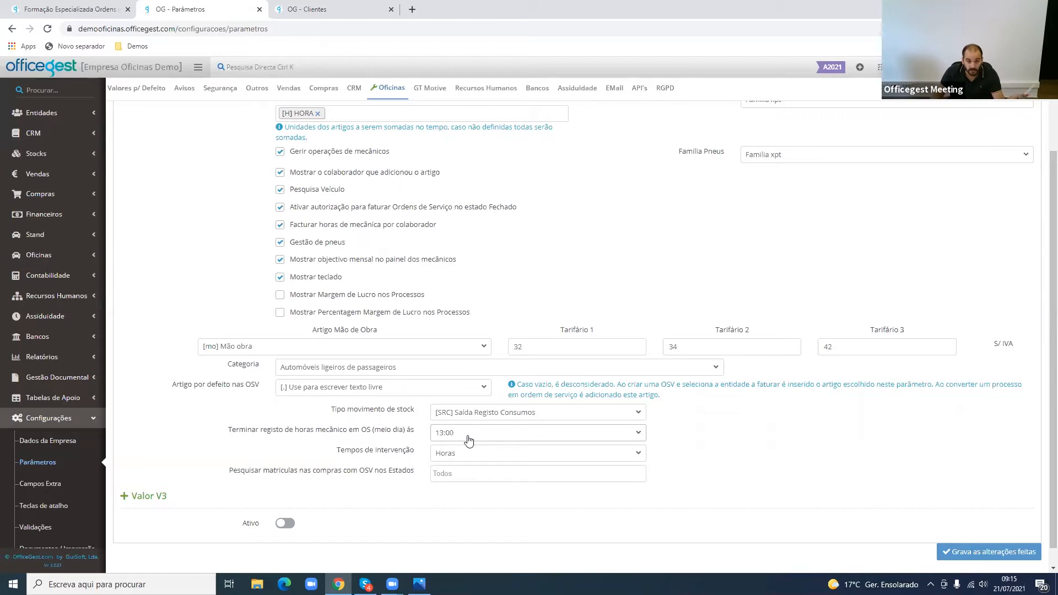
# - Abandon the client price entry and open the third collaborator's web access settings at the mechanic panel's Hora limite field
pyautogui.click(294, 7)
pyautogui.click(67, 167)
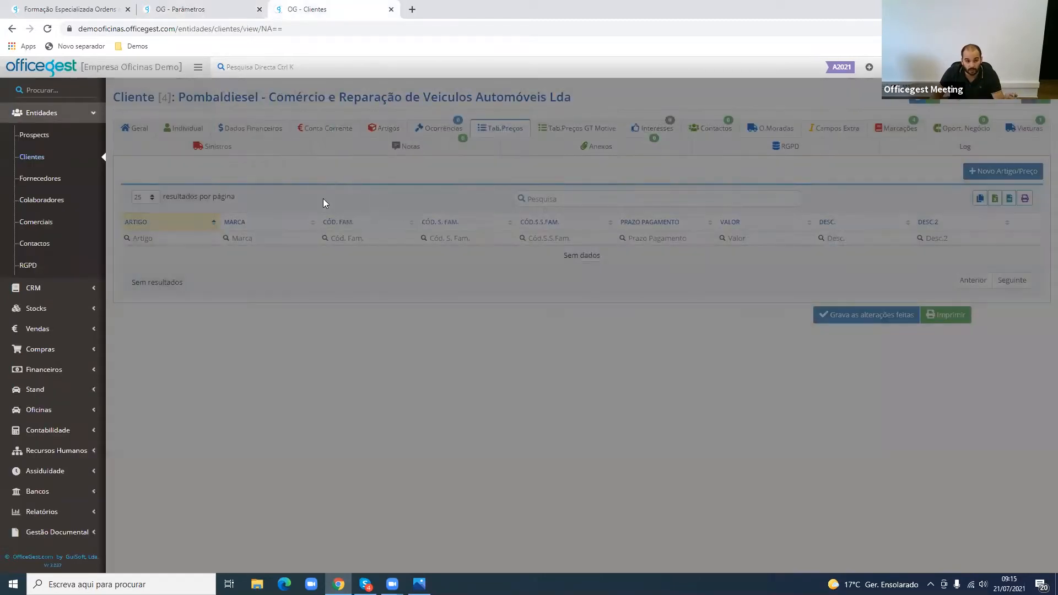
pyautogui.click(33, 202)
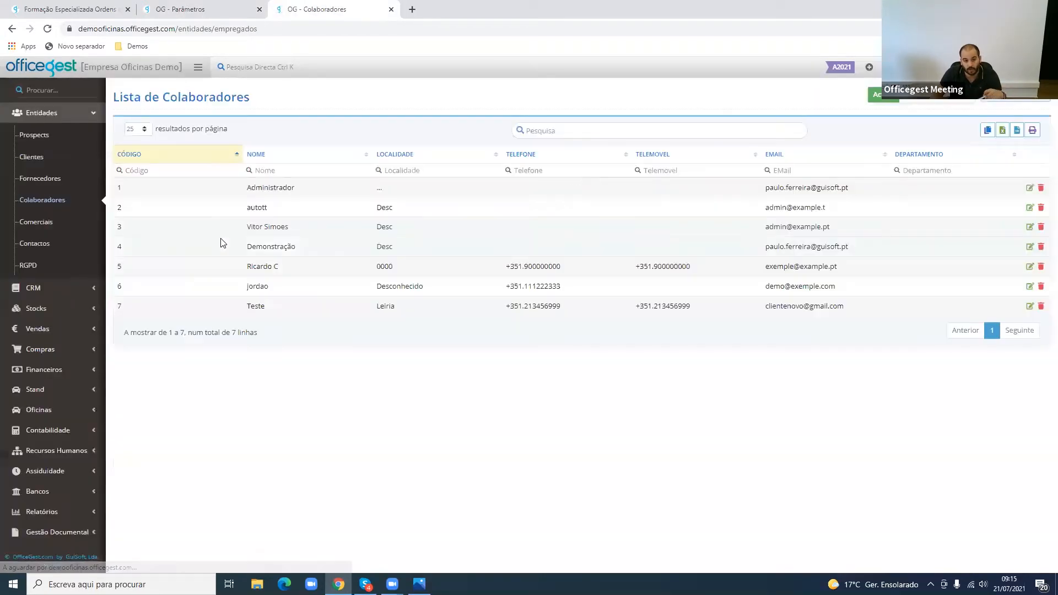
pyautogui.click(301, 228)
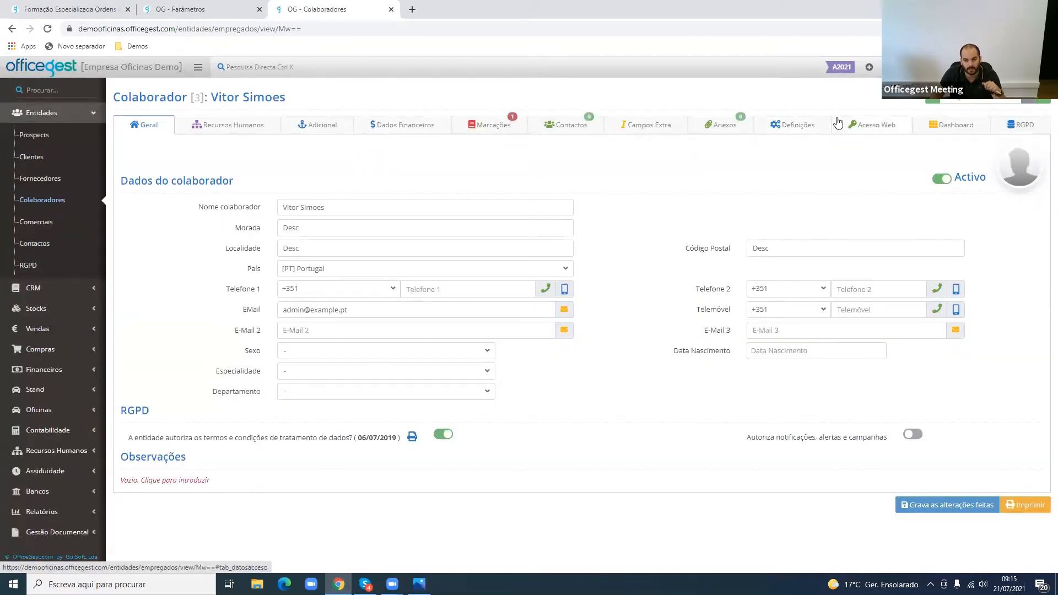
pyautogui.click(837, 121)
pyautogui.click(543, 281)
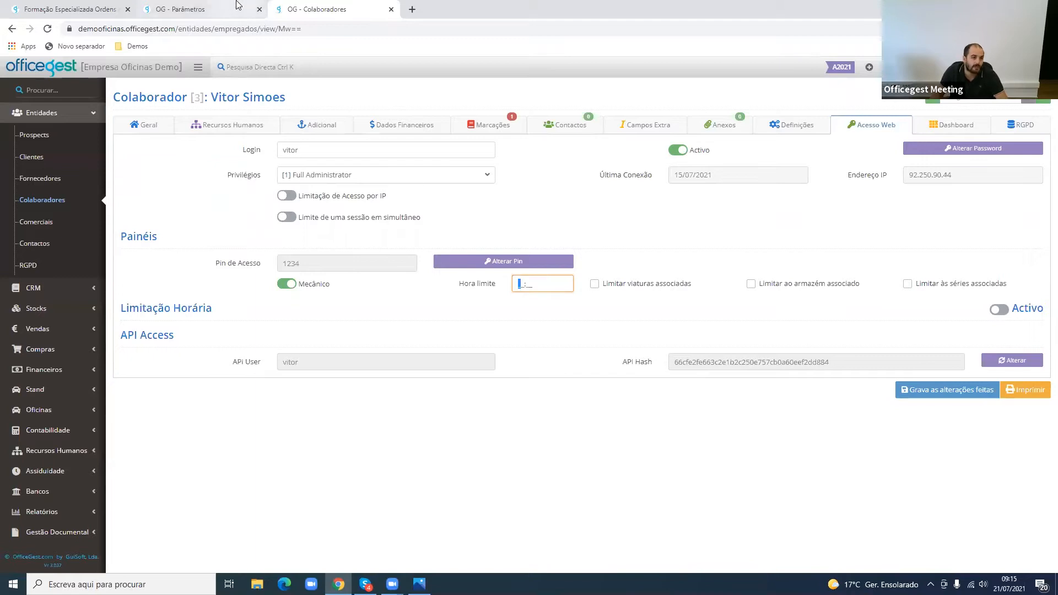
# - Compare the midday cut-off parameter for mechanic time records with the collaborator's Hora limite setting
pyautogui.click(220, 9)
pyautogui.moveTo(343, 430); pyautogui.dragTo(369, 430)
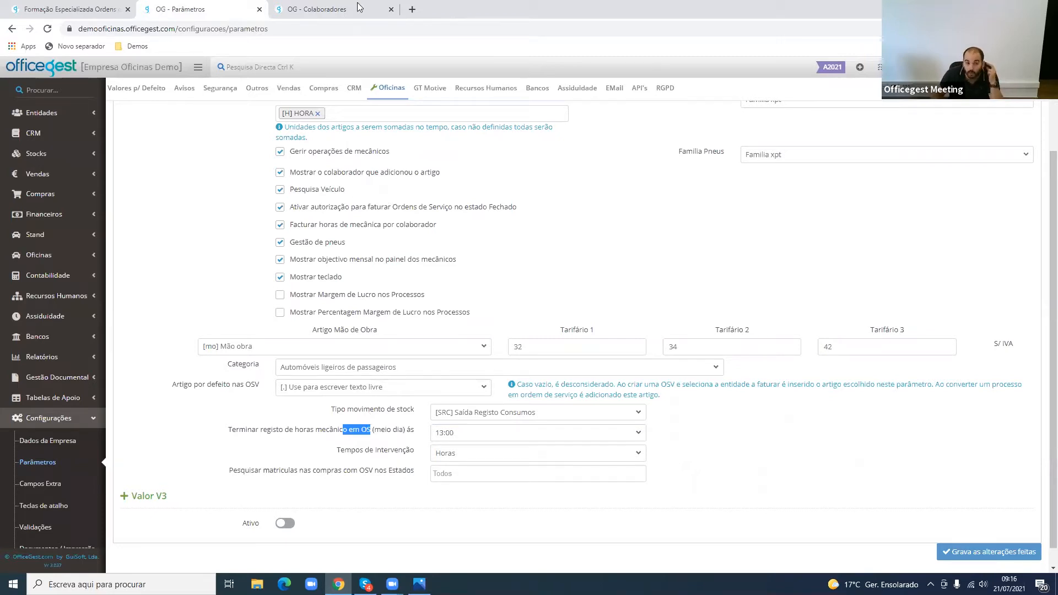
pyautogui.click(338, 5)
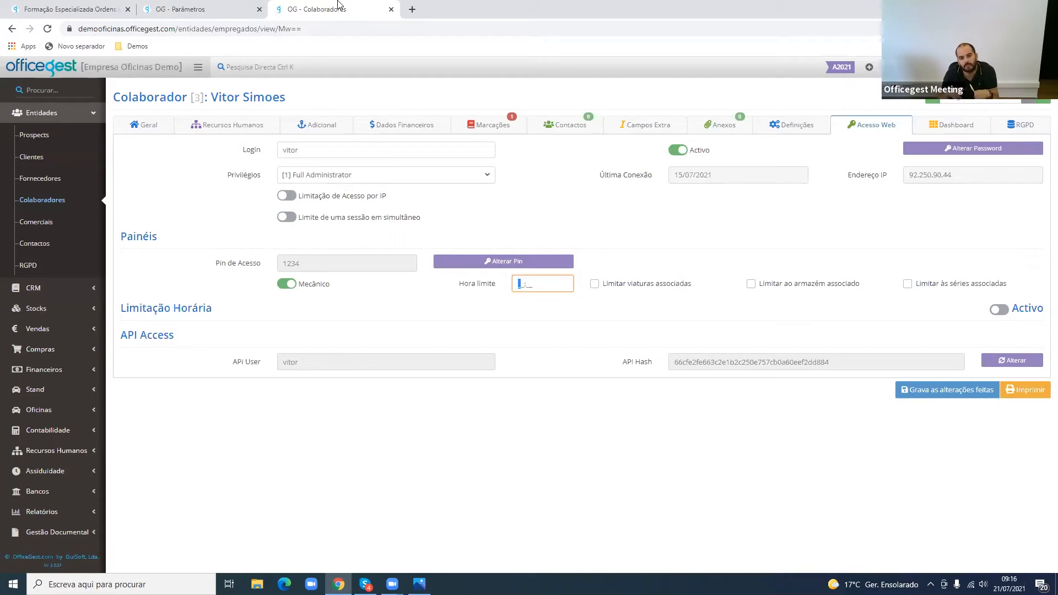
# - Enter 17 as the hour in the collaborator's Hora limite for the mechanic panel
pyautogui.write('17:_')
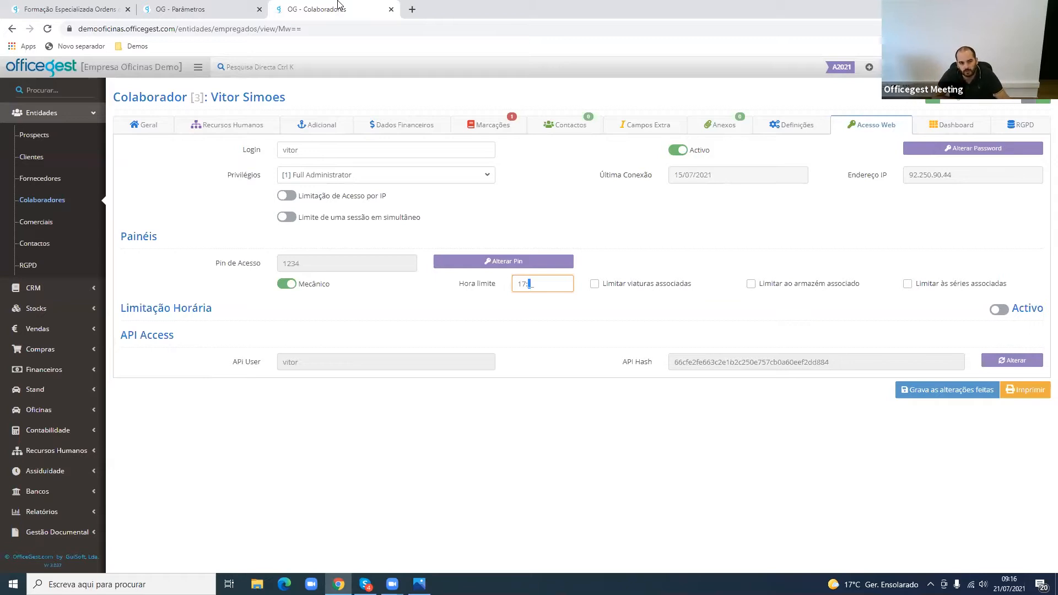
# - Set Tempos de Intervenção to Minutos in the Oficinas parameters
pyautogui.click(216, 8)
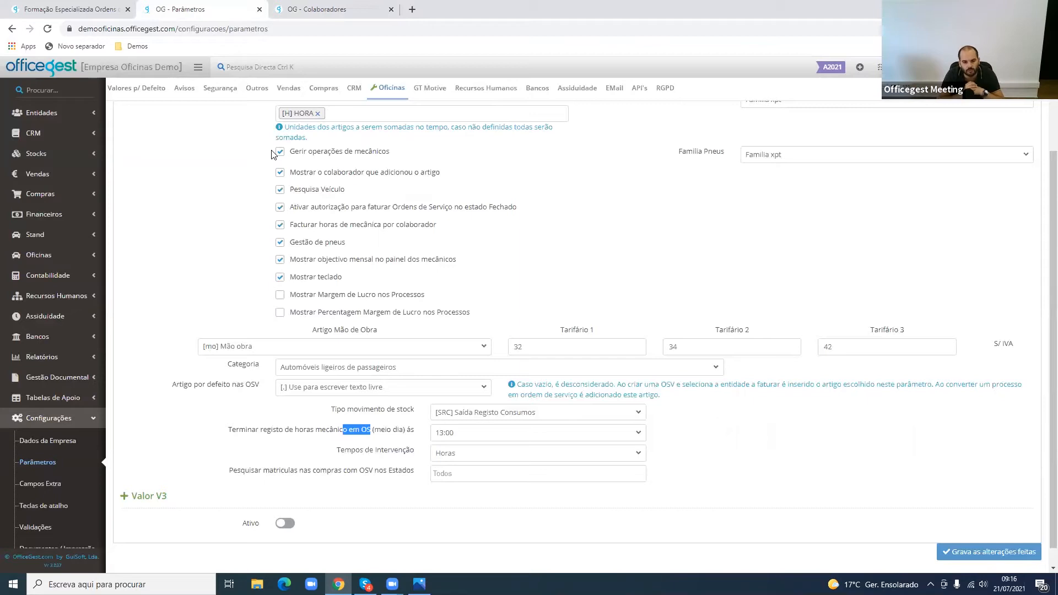
pyautogui.moveTo(344, 451); pyautogui.dragTo(409, 453)
pyautogui.click(457, 456)
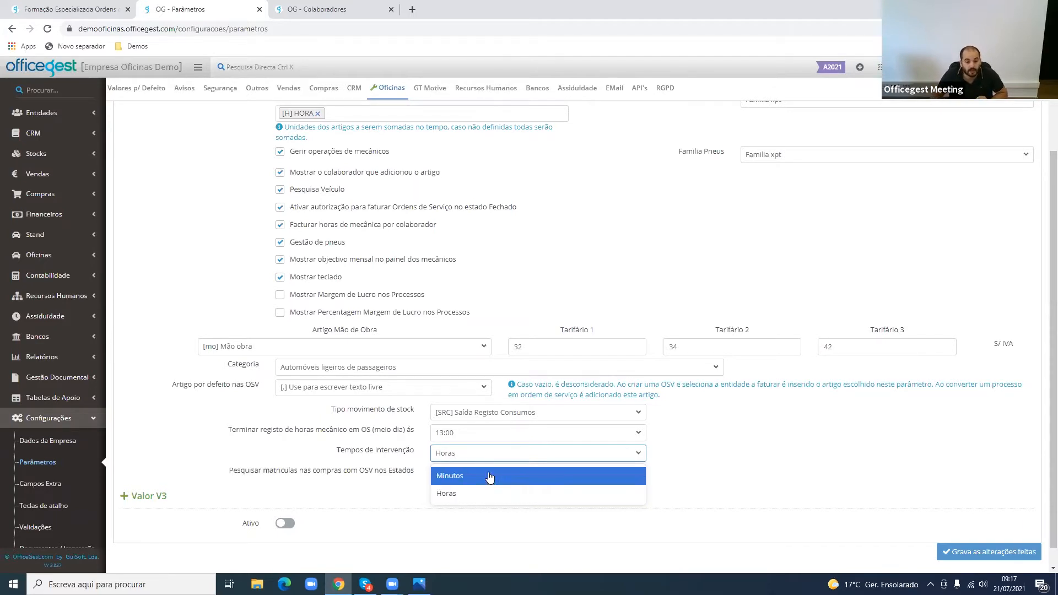
pyautogui.click(501, 491)
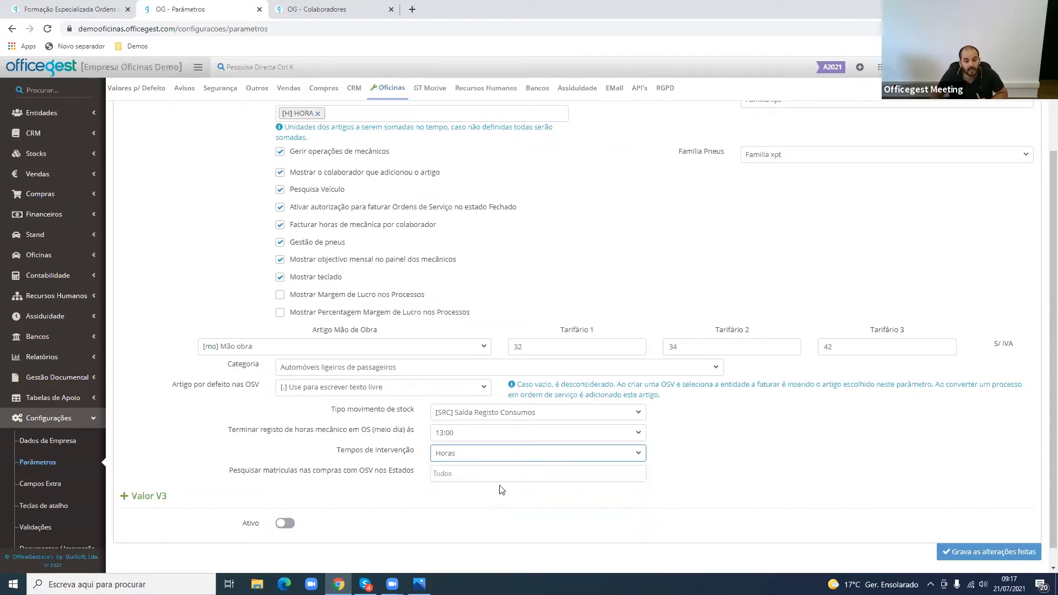
pyautogui.click(479, 454)
pyautogui.click(480, 476)
pyautogui.click(496, 458)
pyautogui.click(353, 505)
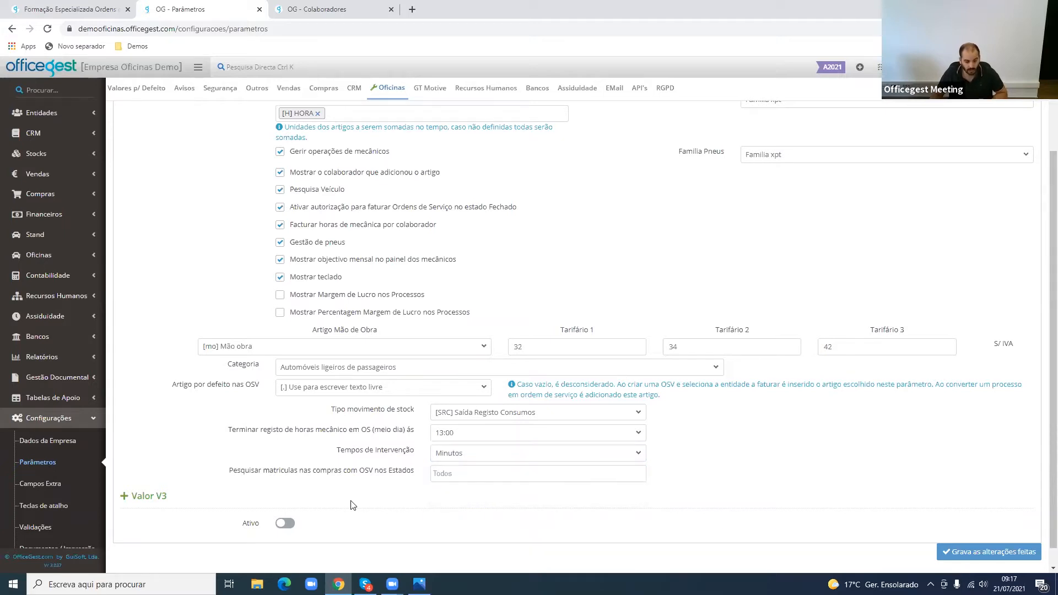
# - Start a new supplier invoice in Compras with Auto Peças Lamego - V.p & E.m. Lda as the supplier
pyautogui.moveTo(379, 472); pyautogui.dragTo(289, 480)
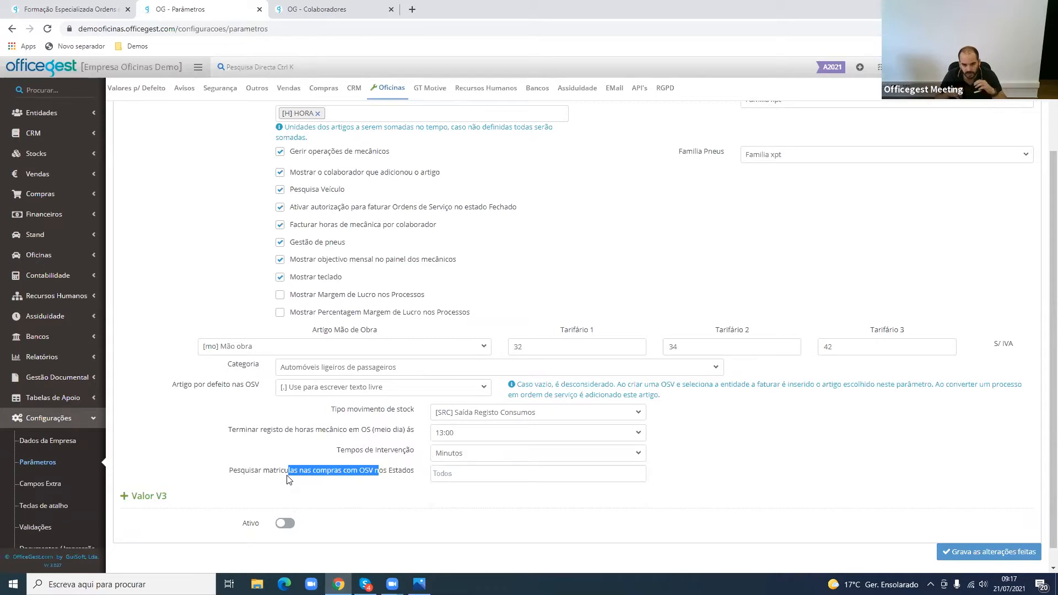
pyautogui.tripleClick(287, 478)
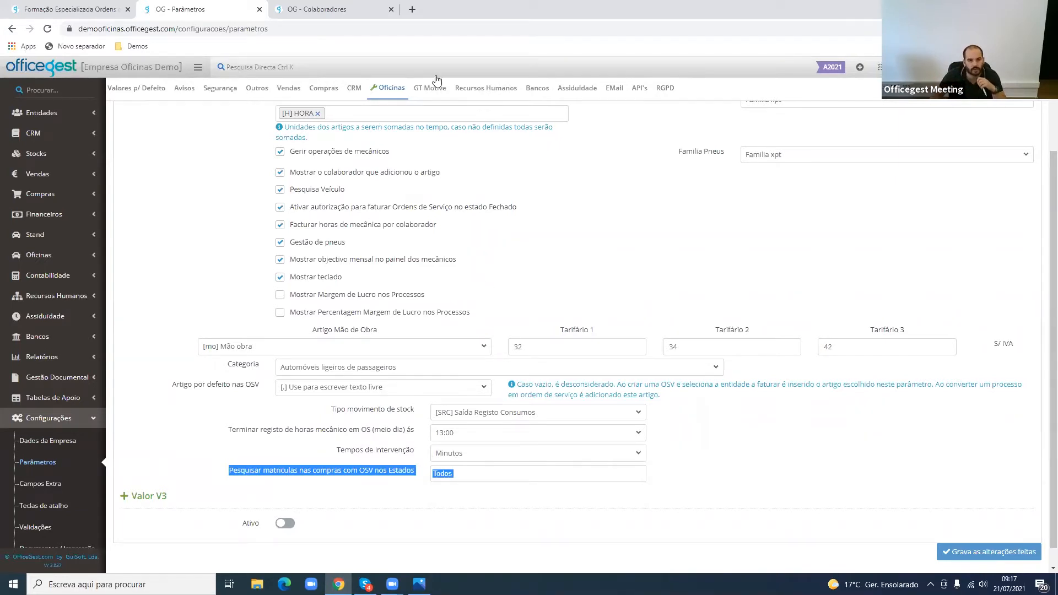
pyautogui.click(331, 9)
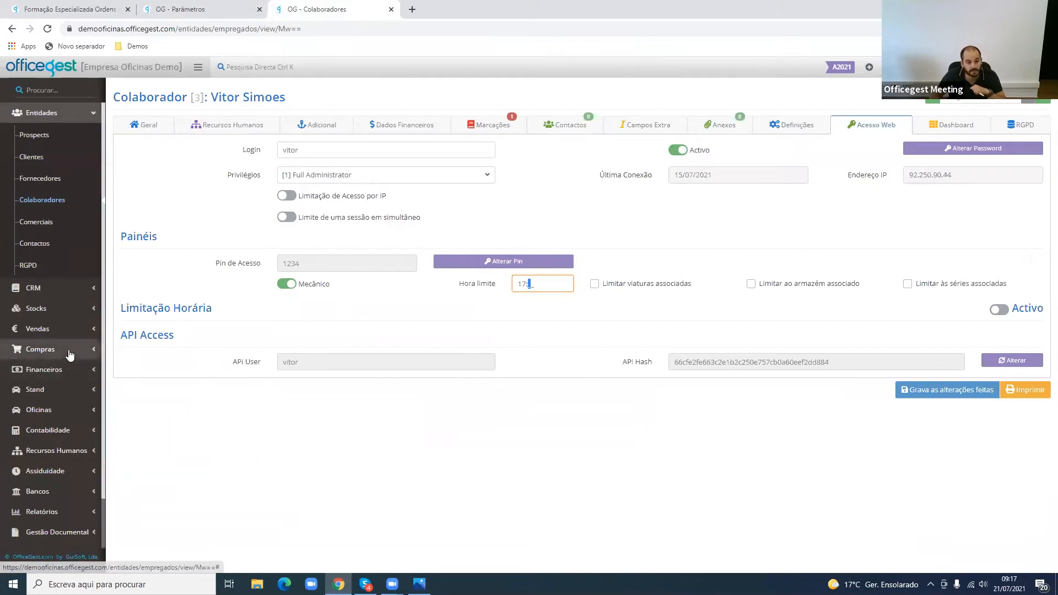
pyautogui.click(69, 350)
pyautogui.middleClick(82, 217)
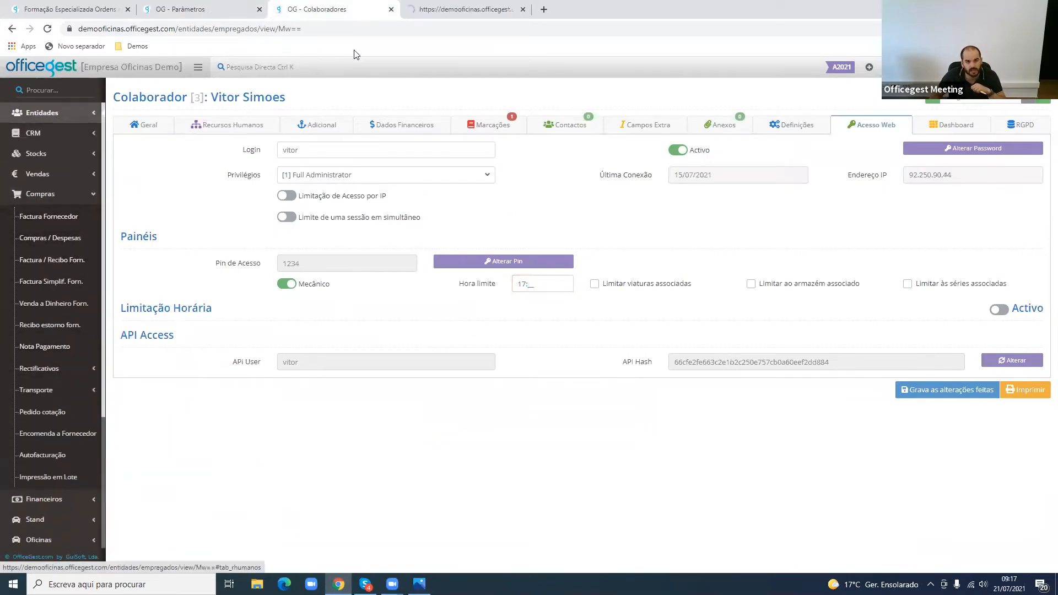
pyautogui.click(436, 9)
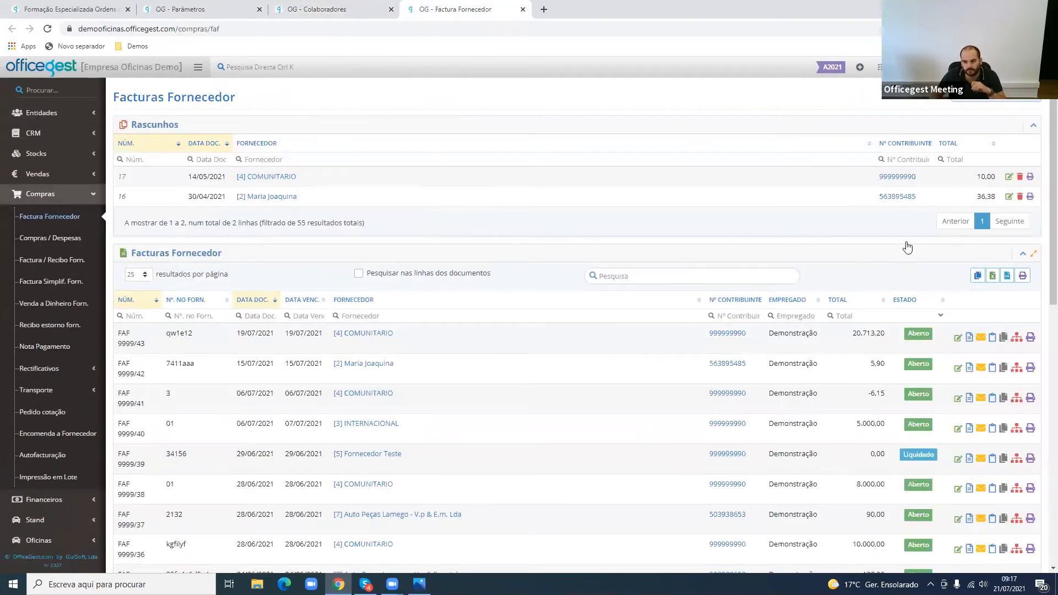
pyautogui.click(996, 95)
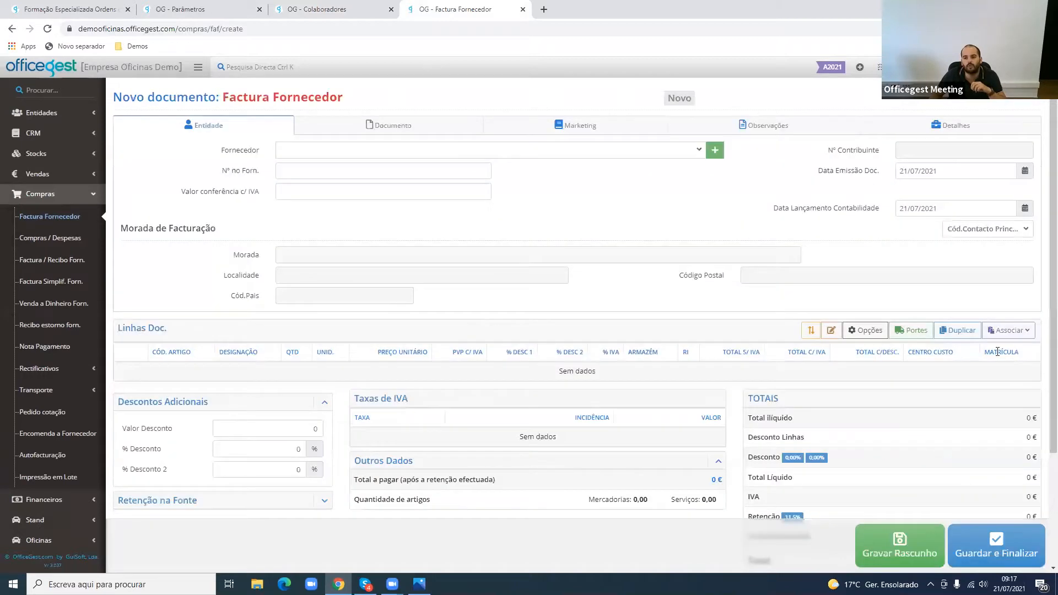
pyautogui.click(442, 153)
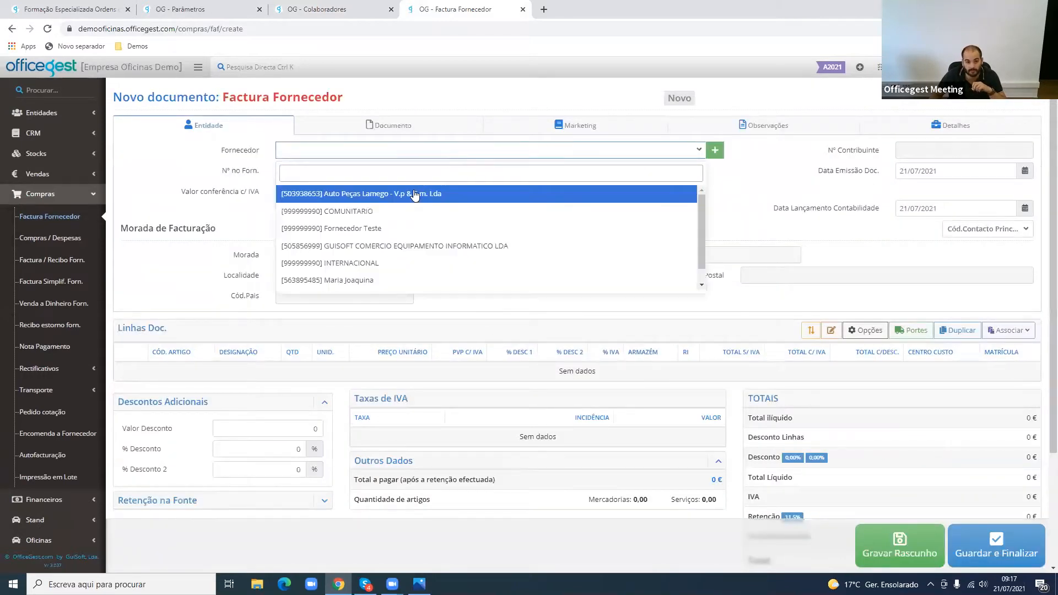
pyautogui.click(417, 196)
# - Add the item Terminal Macho 4mm to the supplier invoice and open its line's Matrícula choices
pyautogui.click(245, 423)
pyautogui.write('1')
pyautogui.click(226, 469)
pyautogui.click(1006, 371)
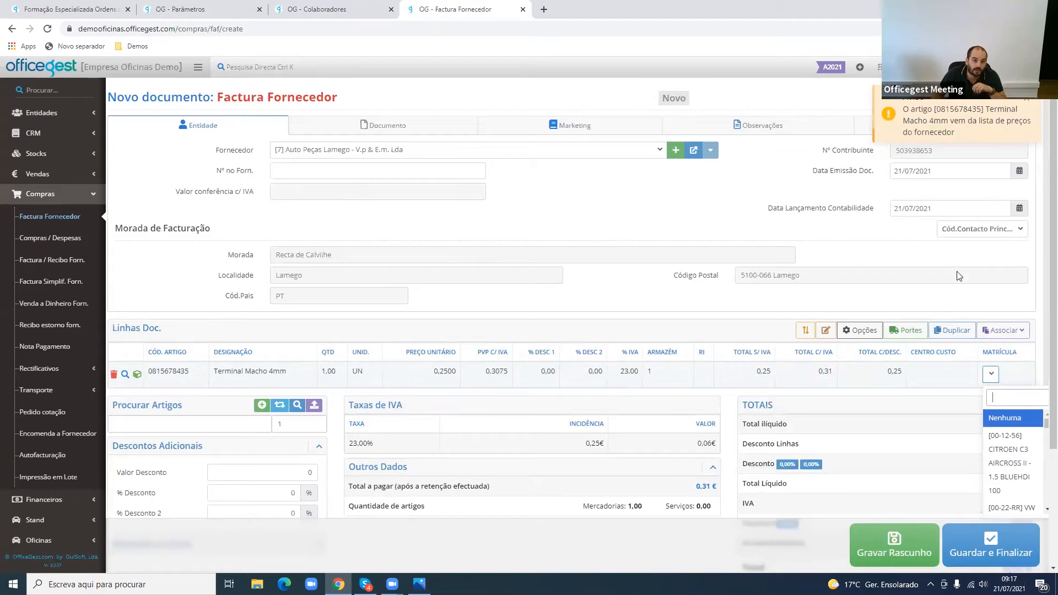
# - Restrict the Oficinas parameter for searching plates in purchases with service orders to the Em espera state
pyautogui.click(187, 9)
pyautogui.moveTo(257, 466); pyautogui.dragTo(383, 470)
pyautogui.doubleClick(383, 470)
pyautogui.click(485, 9)
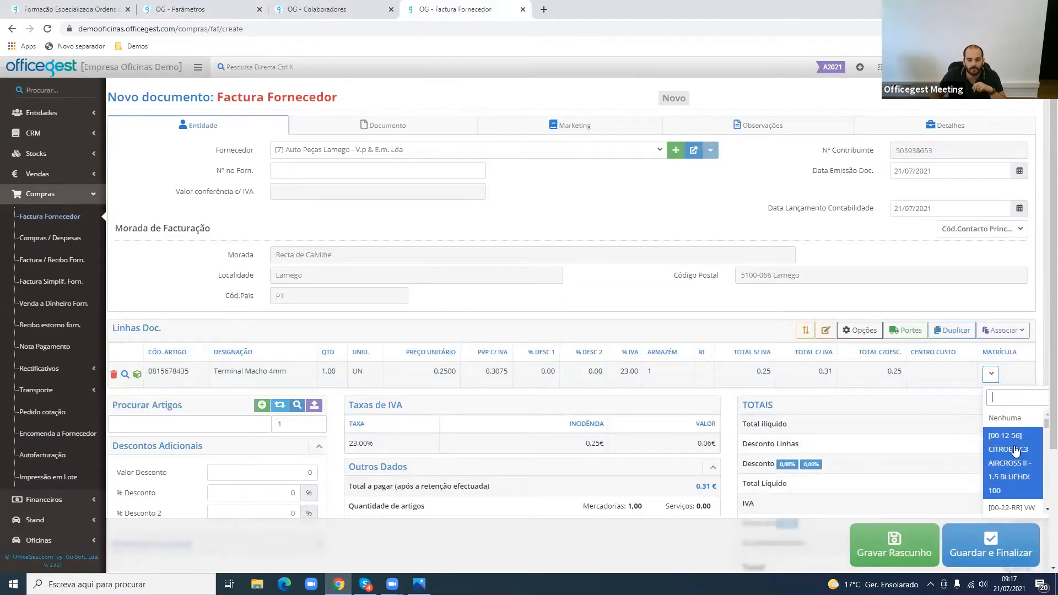
pyautogui.click(141, 6)
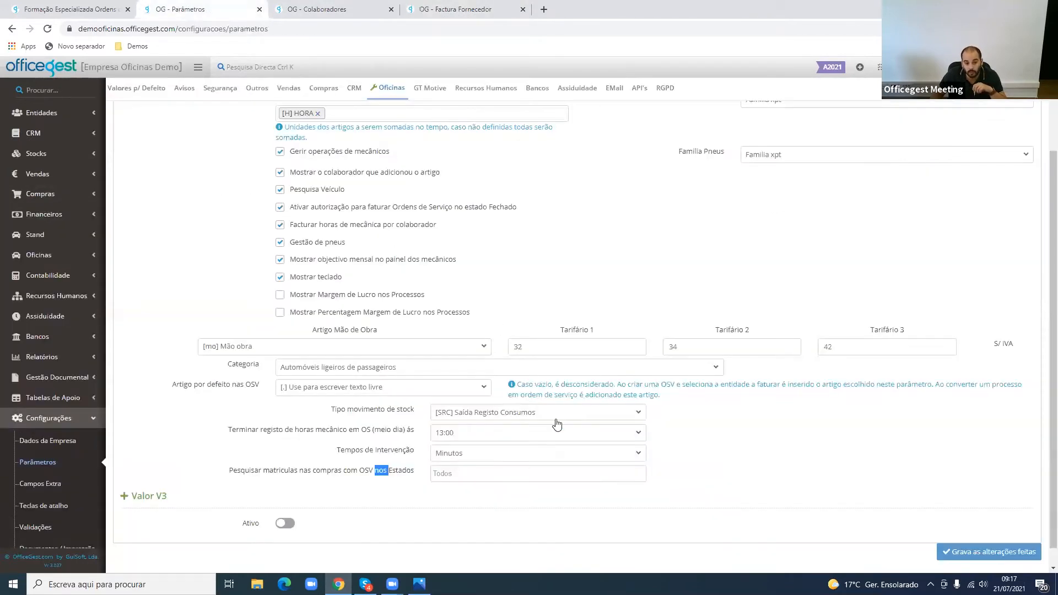
pyautogui.click(479, 478)
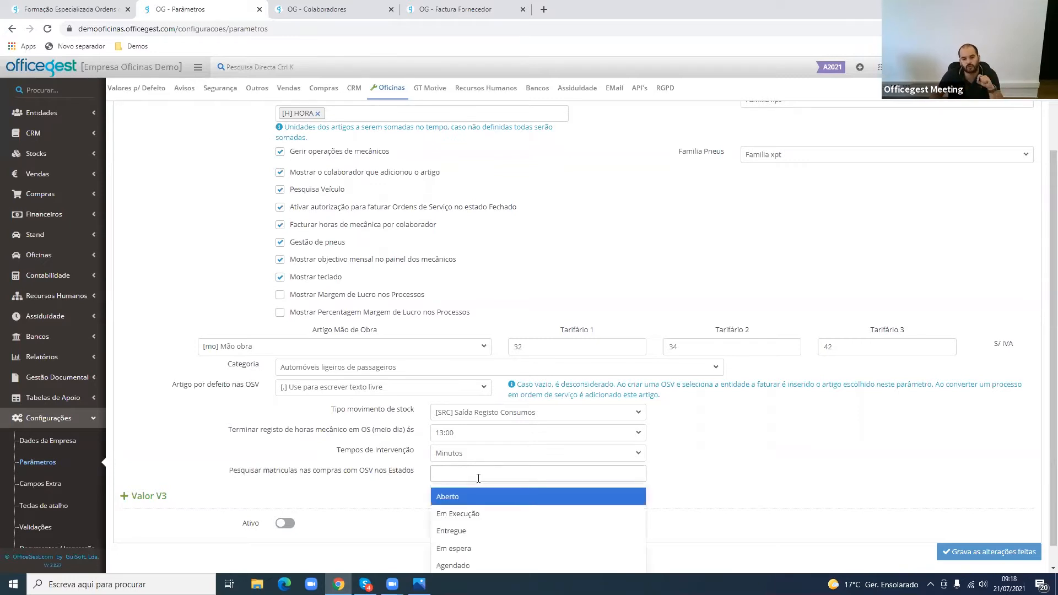
pyautogui.click(483, 549)
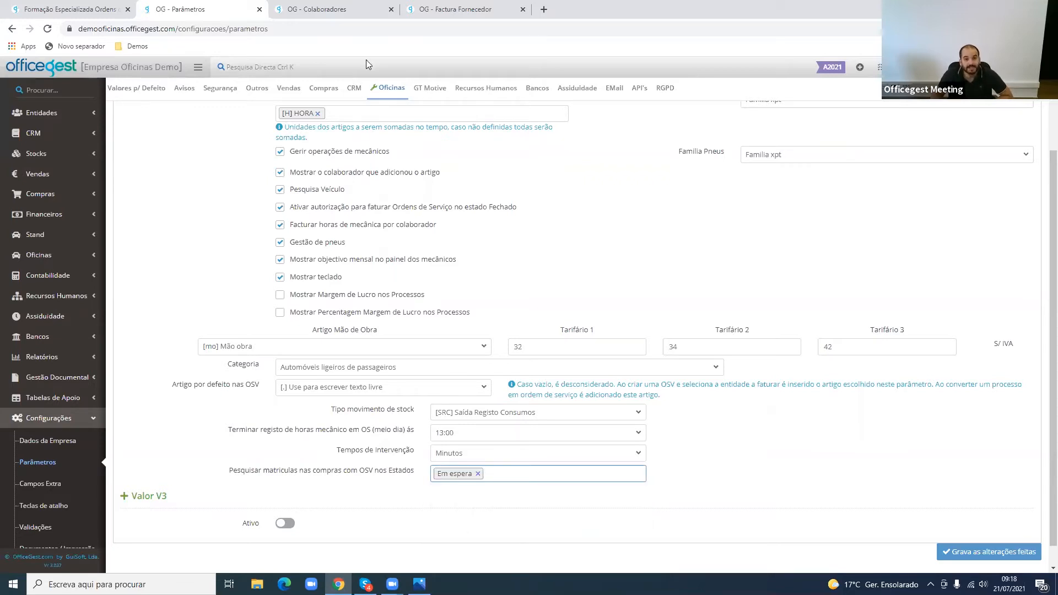
# - Assign the Opel Zafira A 2.2 DTI 16V as the vehicle on the supplier invoice's Terminal Macho 4mm line
pyautogui.click(435, 4)
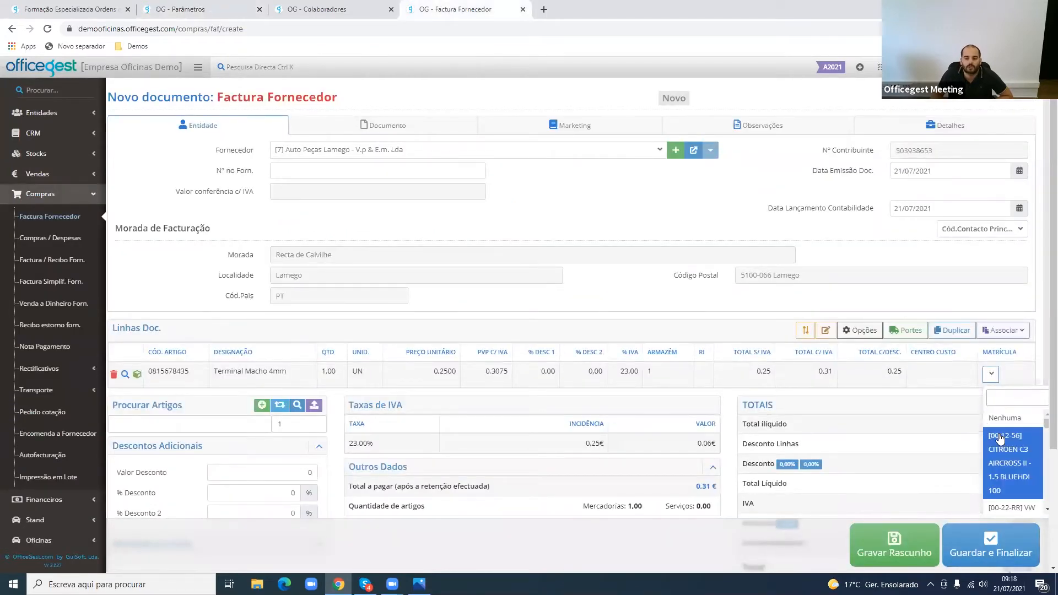
pyautogui.scroll(-5, 1000, 438)
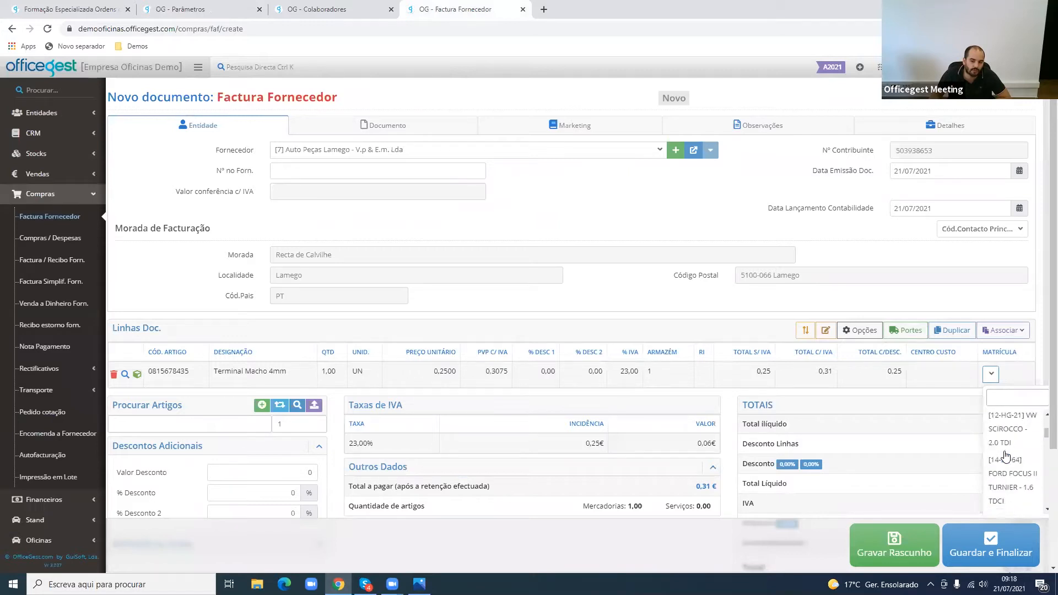
pyautogui.scroll(-3, 1006, 456)
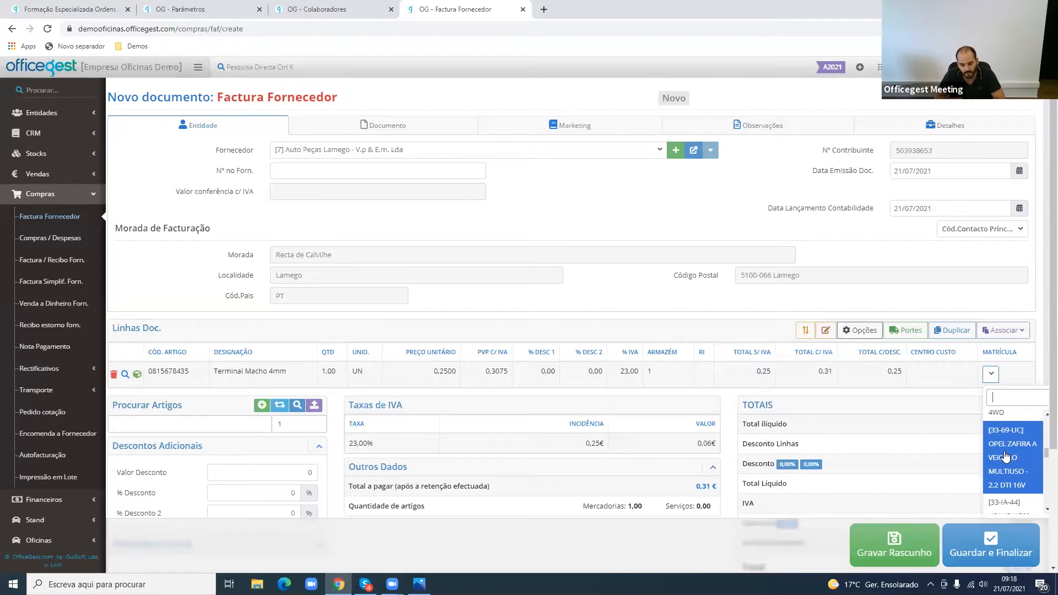
pyautogui.click(1006, 456)
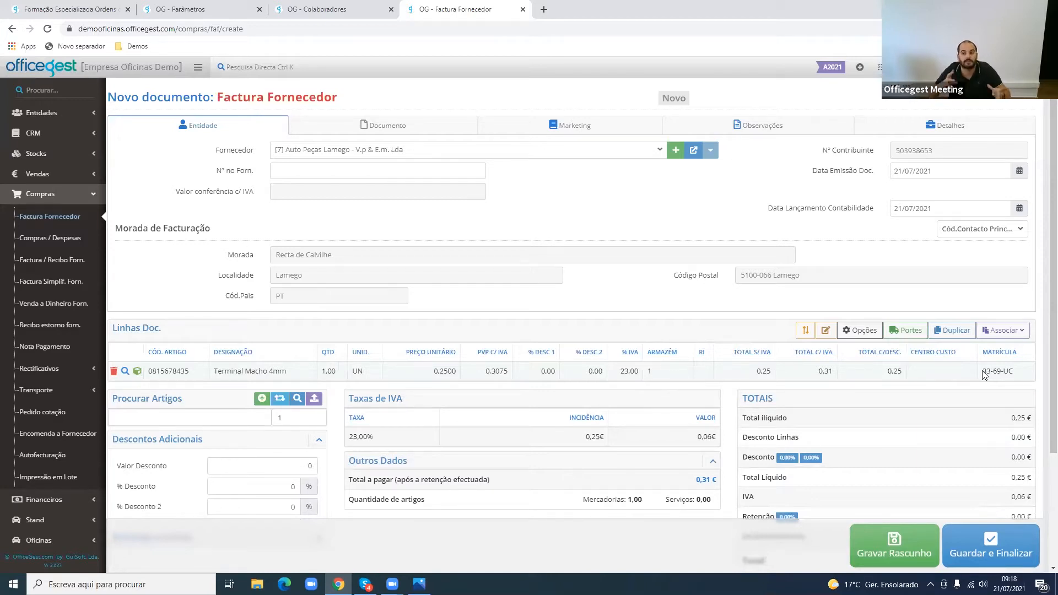
# - Return to the Oficinas parameters and review the setting for searching plates in purchases with service orders
pyautogui.click(330, 7)
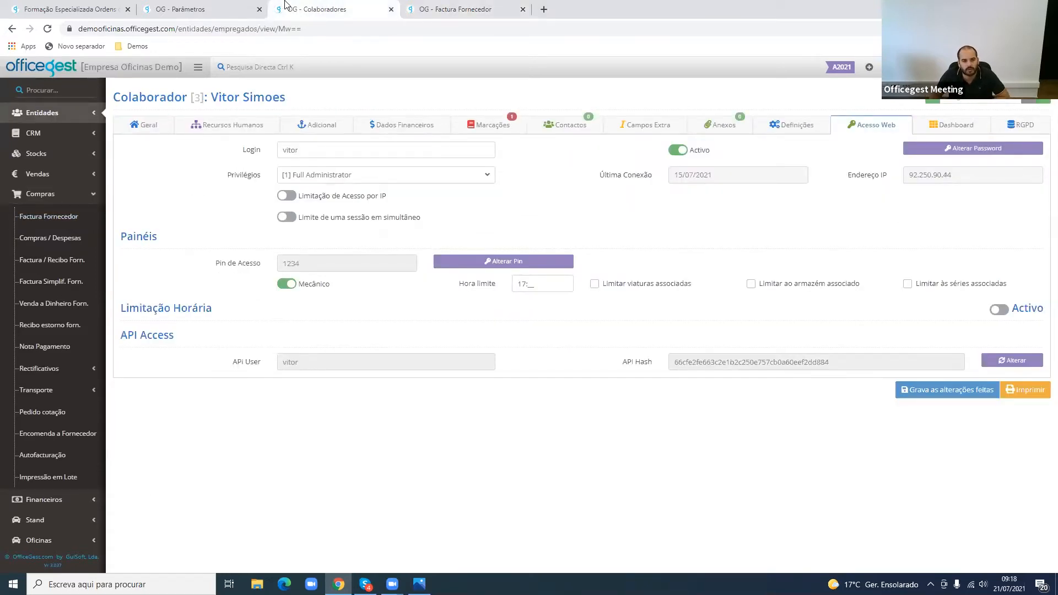
pyautogui.click(242, 9)
pyautogui.click(351, 469)
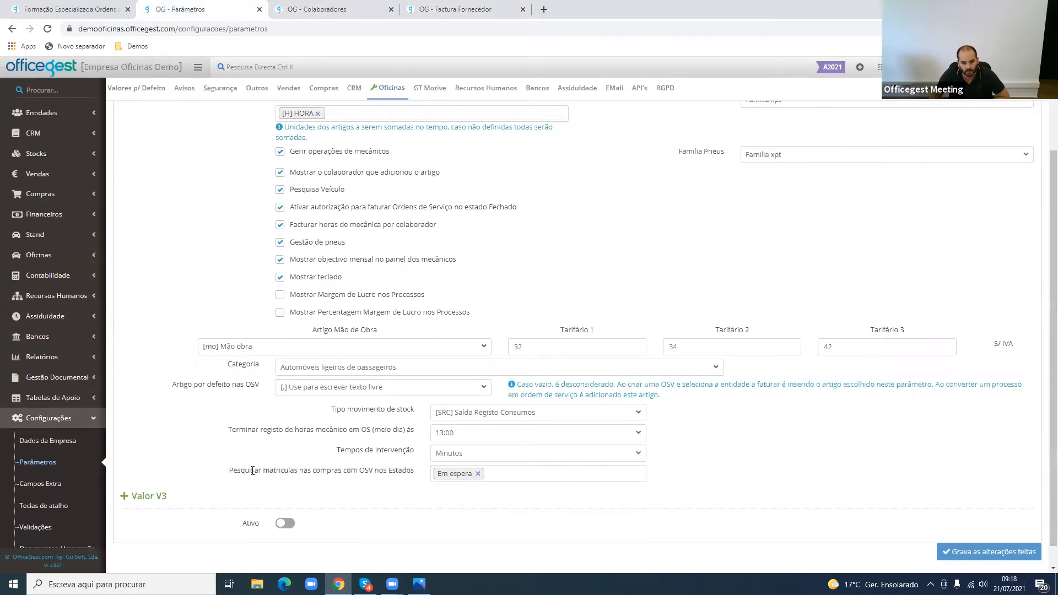
pyautogui.moveTo(228, 470); pyautogui.dragTo(377, 467)
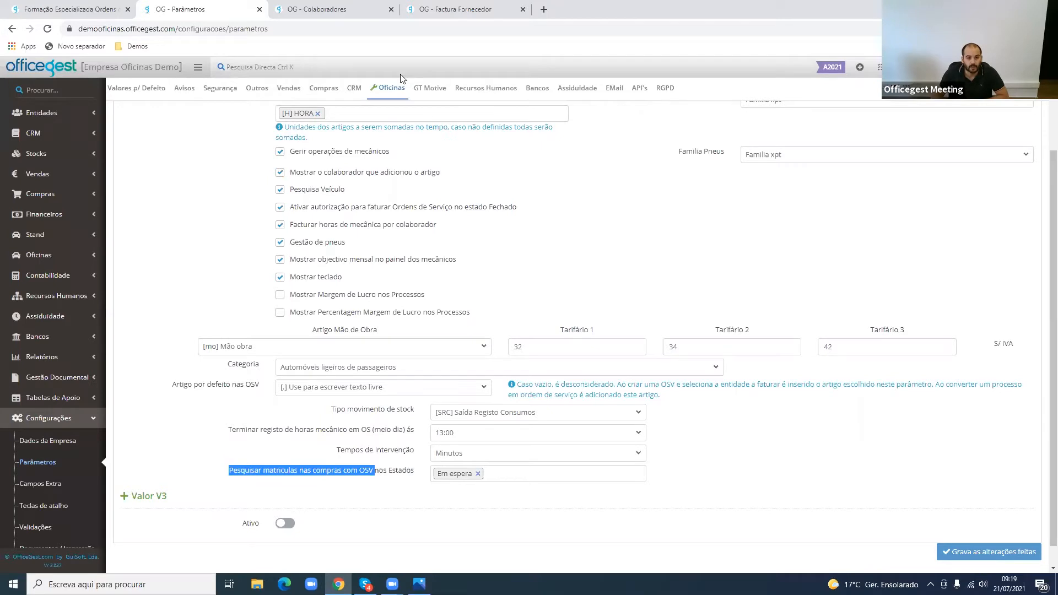
pyautogui.scroll(2, 403, 173)
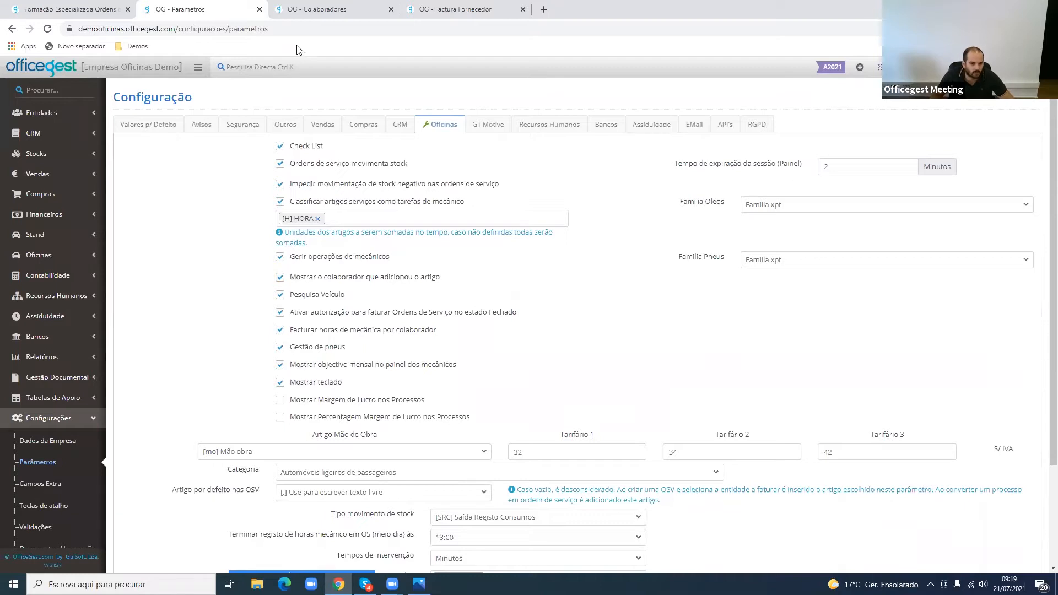
# - Toggle Limitar viaturas associadas and Limitar ao armazém associado on and back off in the collaborator's mechanic panel settings
pyautogui.click(314, 11)
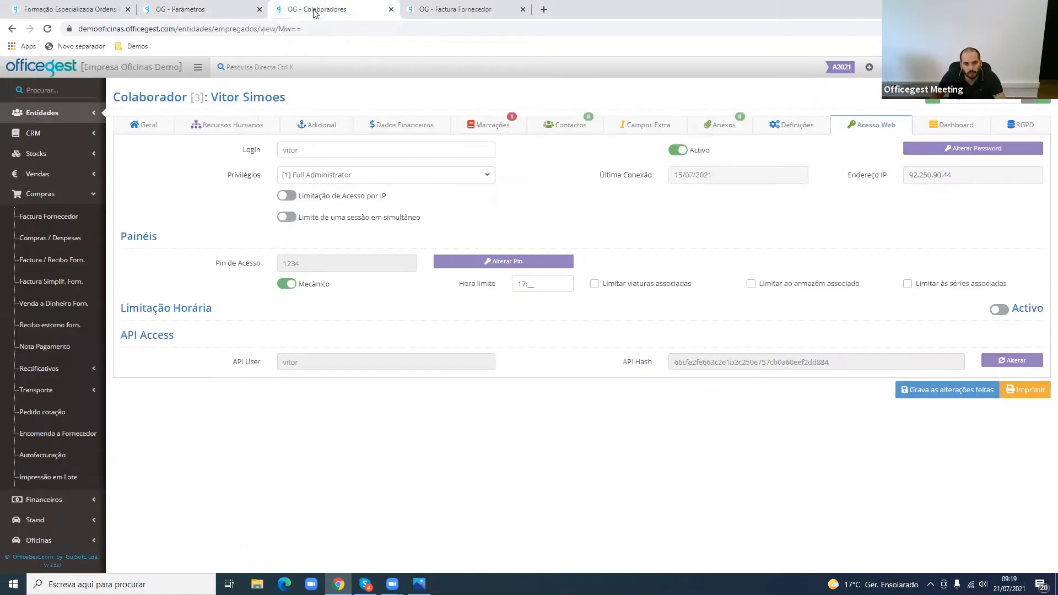
pyautogui.click(506, 286)
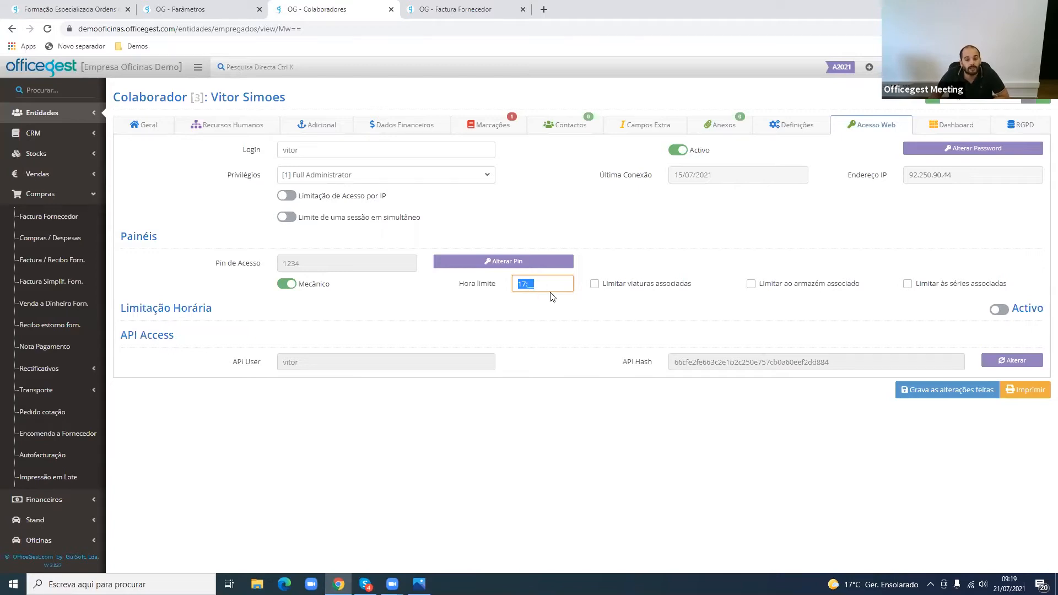
pyautogui.click(636, 289)
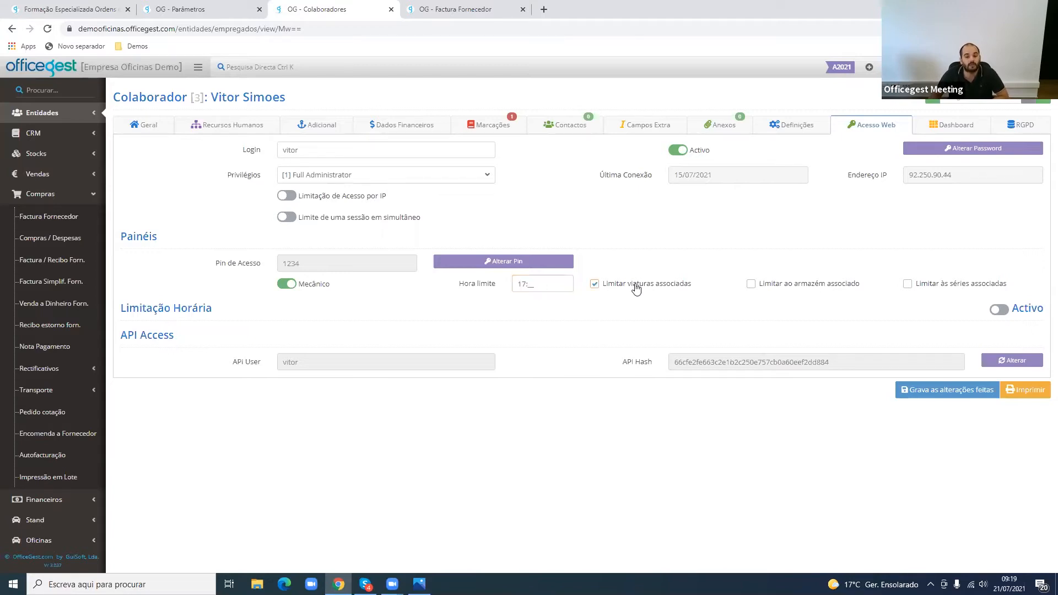
pyautogui.doubleClick(636, 287)
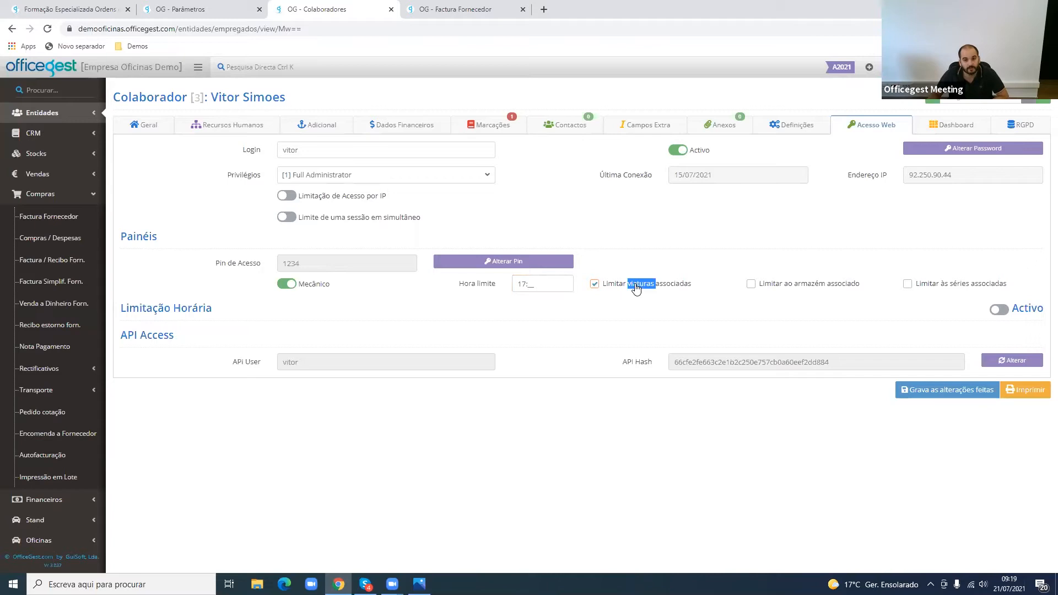
pyautogui.click(636, 287)
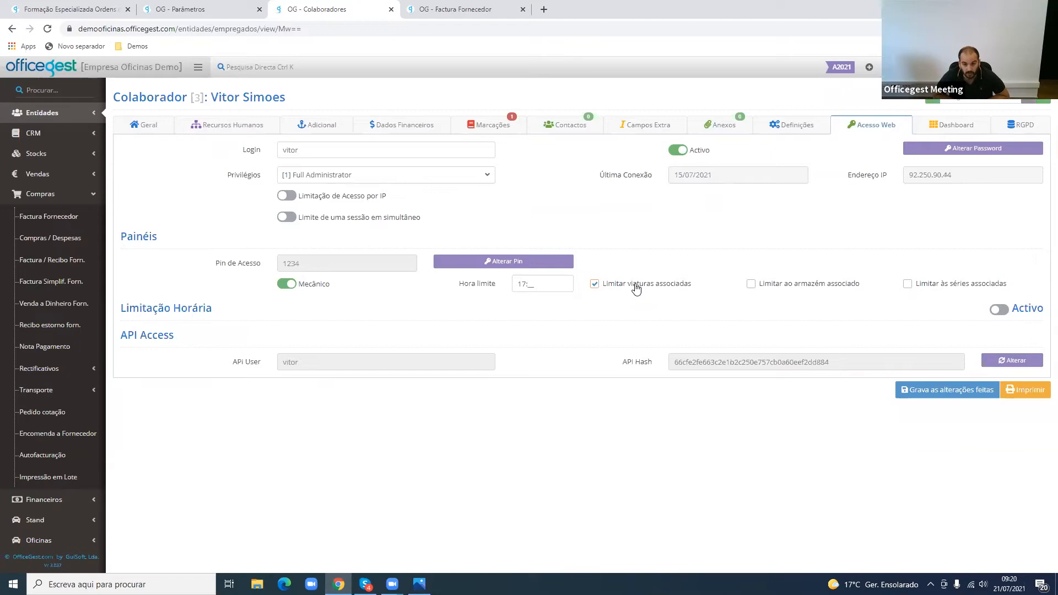
pyautogui.doubleClick(636, 286)
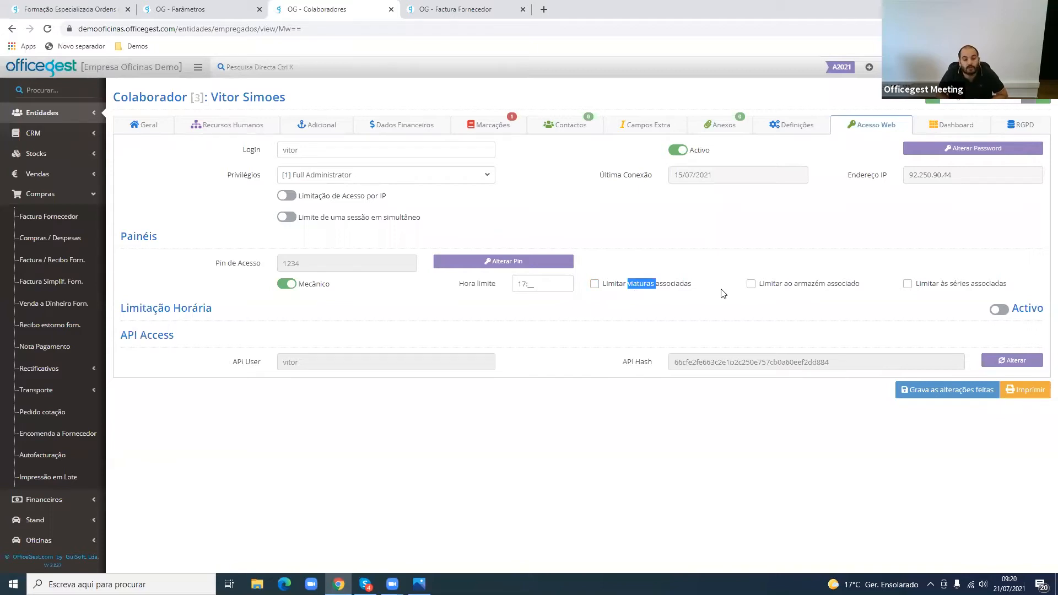
pyautogui.click(830, 289)
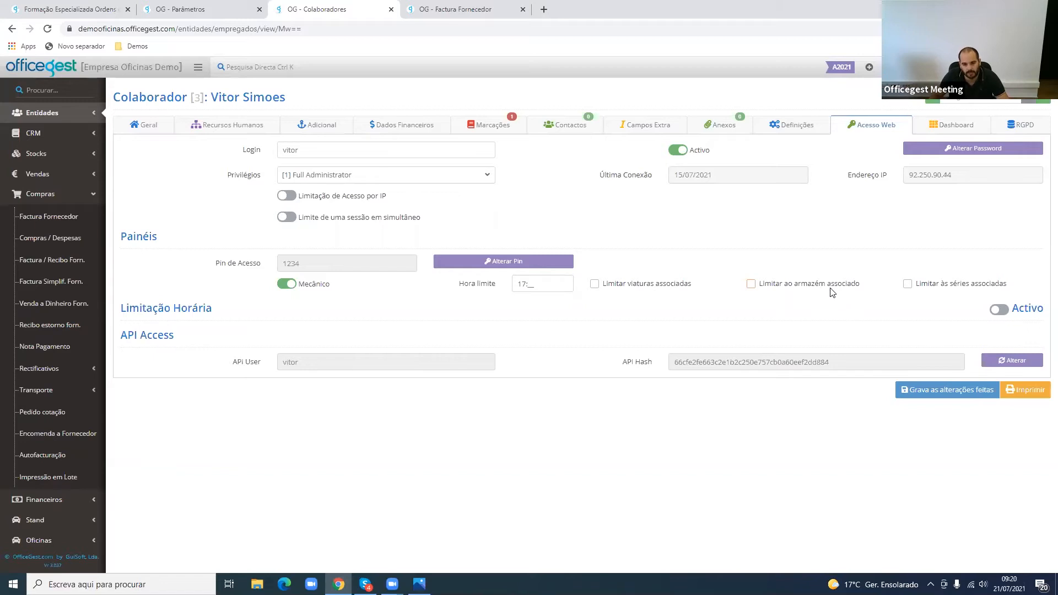
pyautogui.doubleClick(831, 288)
# - Enable Limitar às séries associadas for the collaborator and open the choices of accessible document series in the collaborator's definitions
pyautogui.click(937, 291)
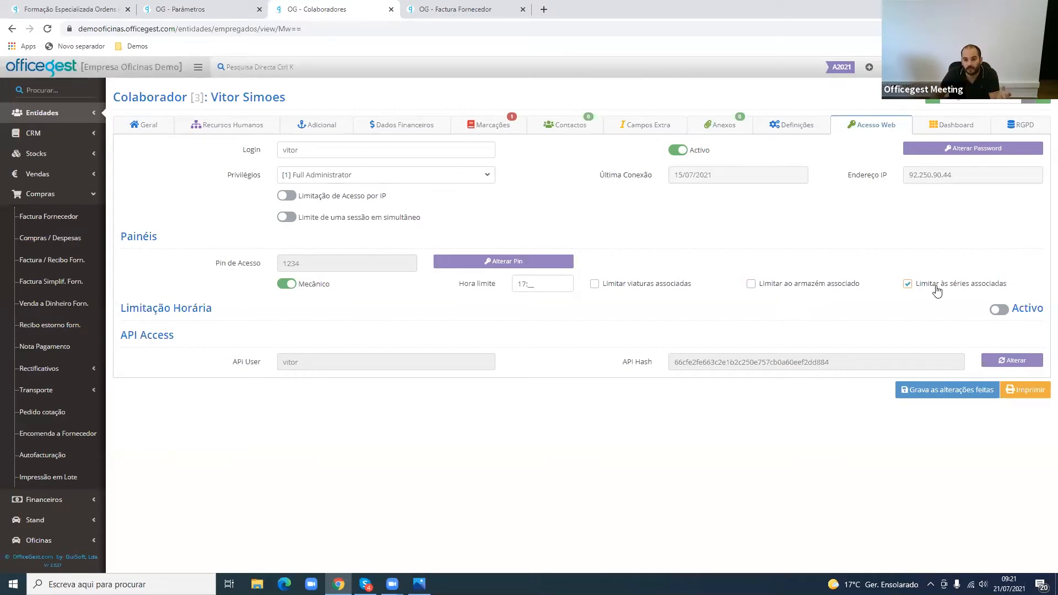
pyautogui.click(789, 130)
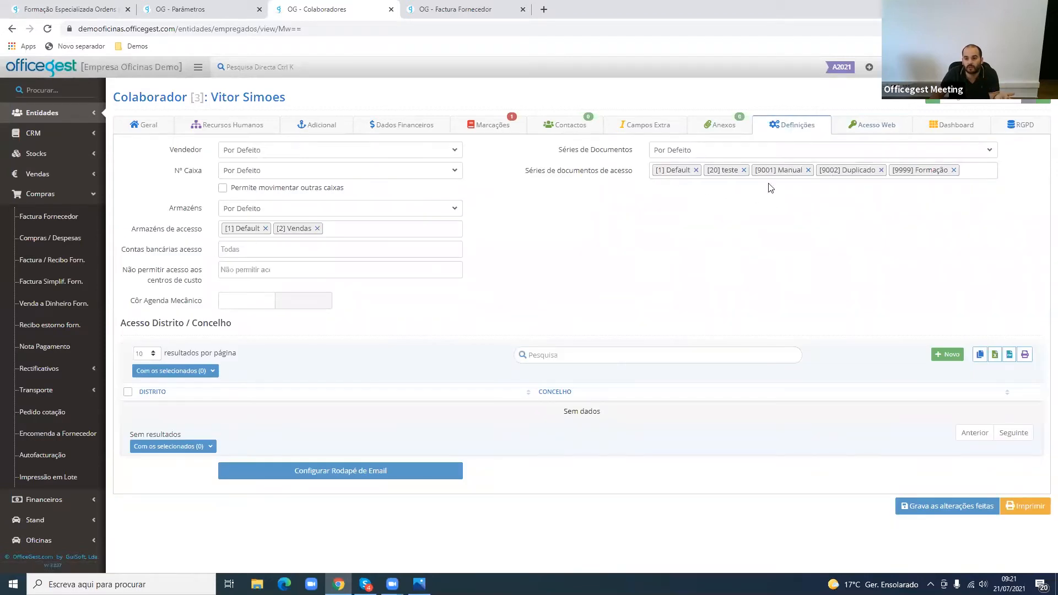
pyautogui.click(988, 171)
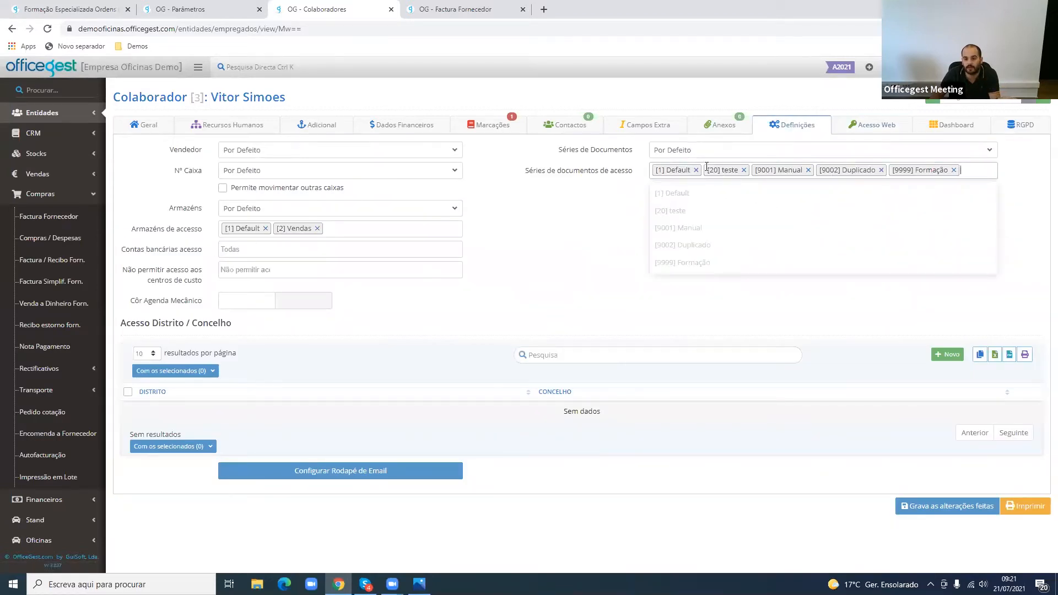
# - Remove the [1] Default series from the collaborator's accessible document series and return to the web access settings
pyautogui.click(880, 132)
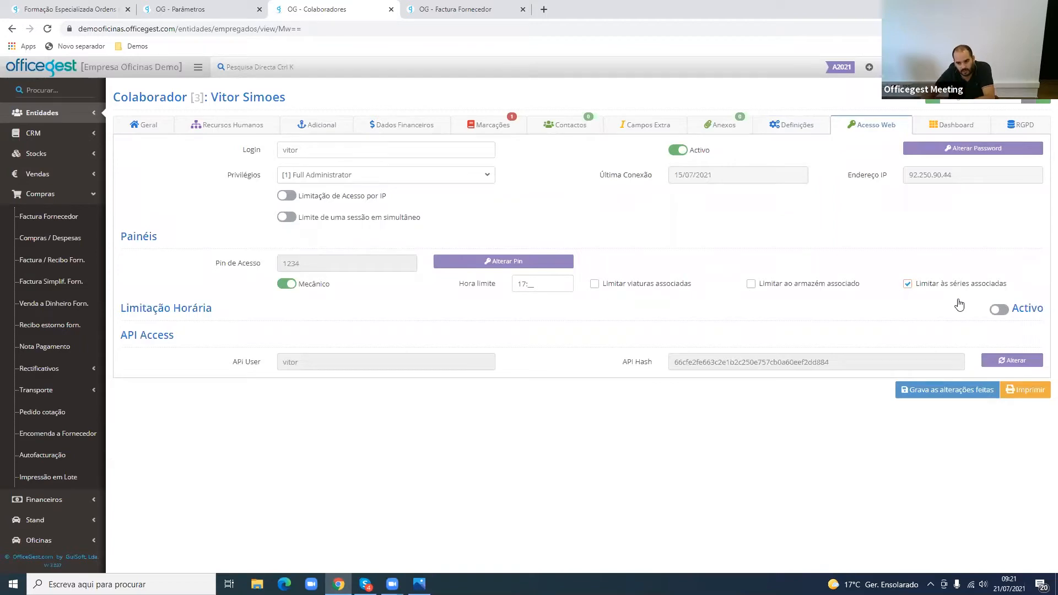
pyautogui.click(799, 126)
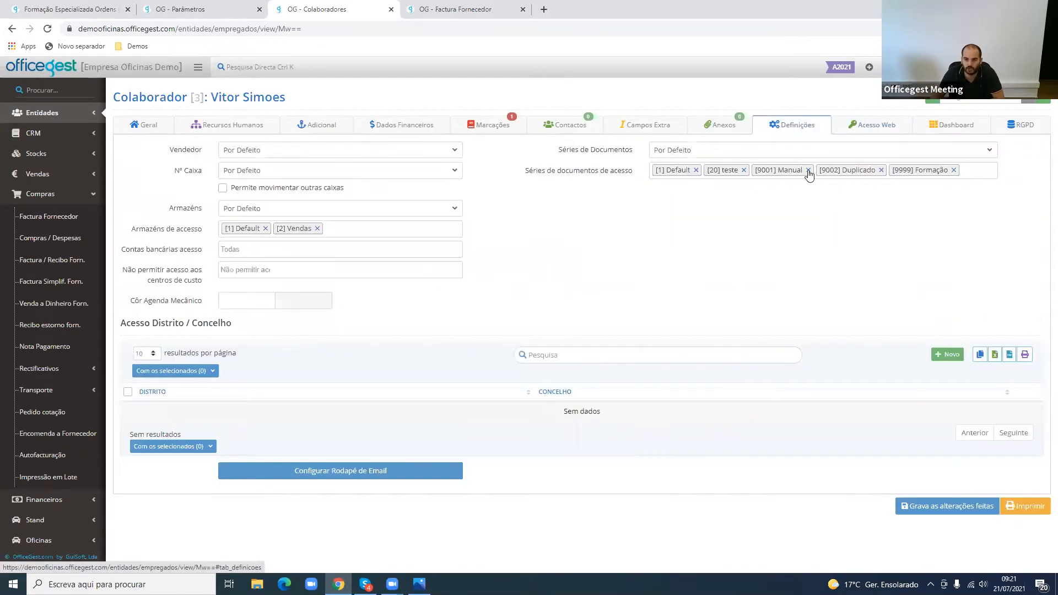
pyautogui.click(696, 170)
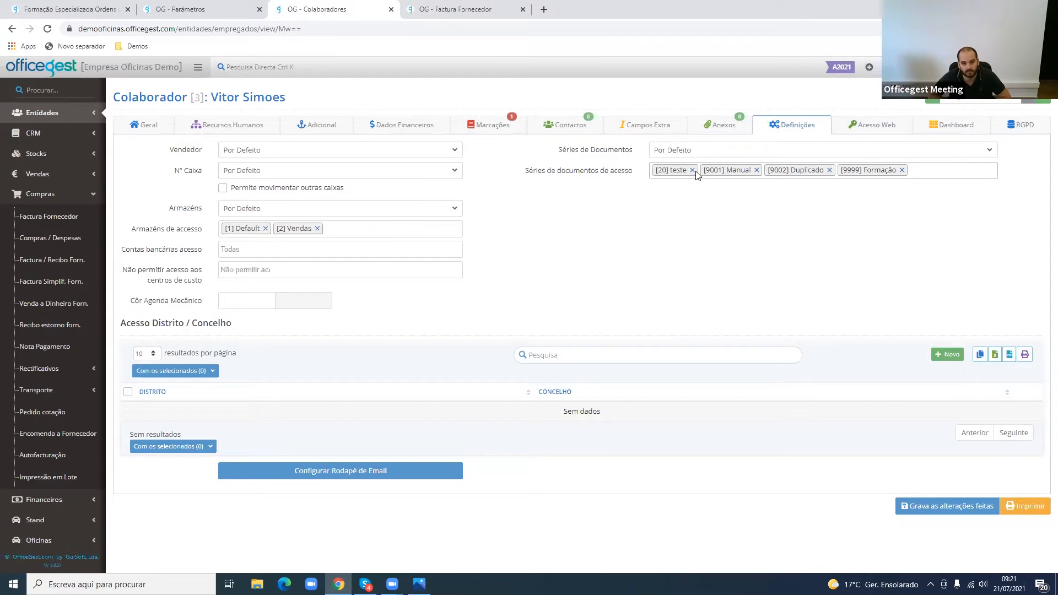
pyautogui.click(840, 129)
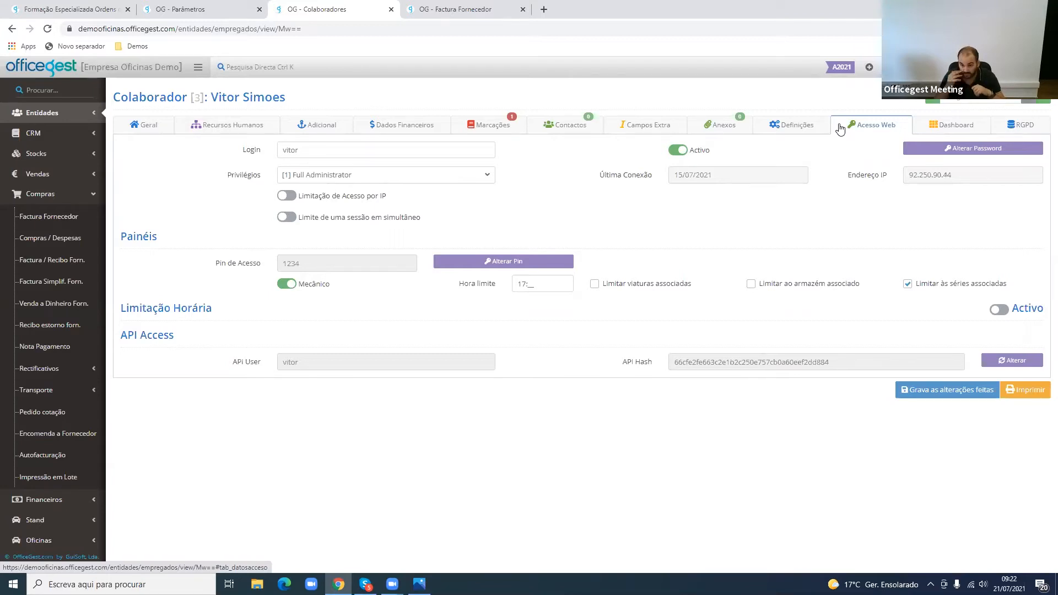
# - Open the workshop's Ordens de serviço list and review its Rascunhos and Ordens de serviço sections
pyautogui.click(92, 195)
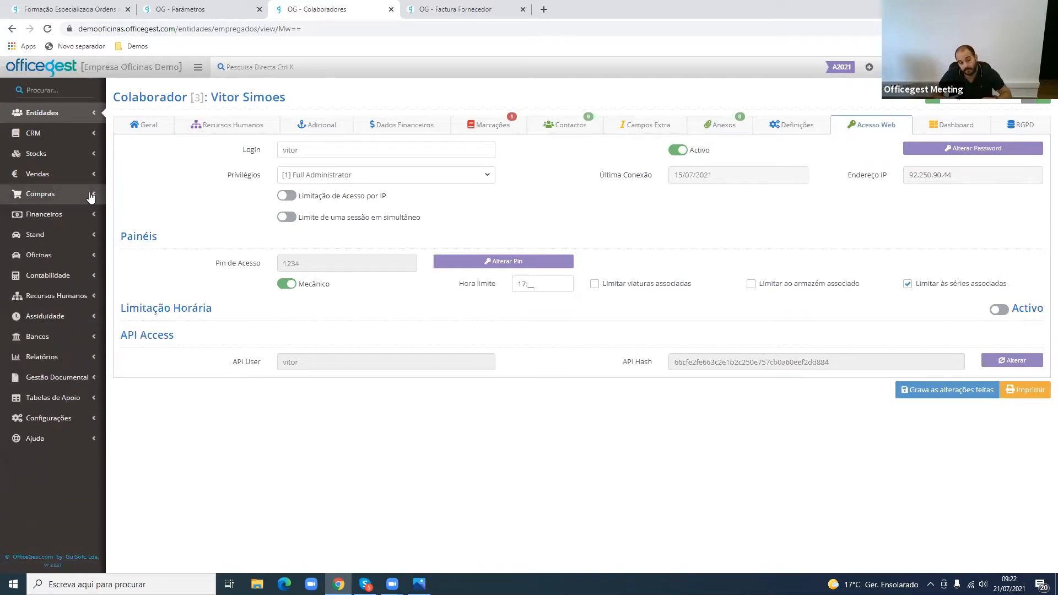
pyautogui.click(82, 257)
pyautogui.click(77, 277)
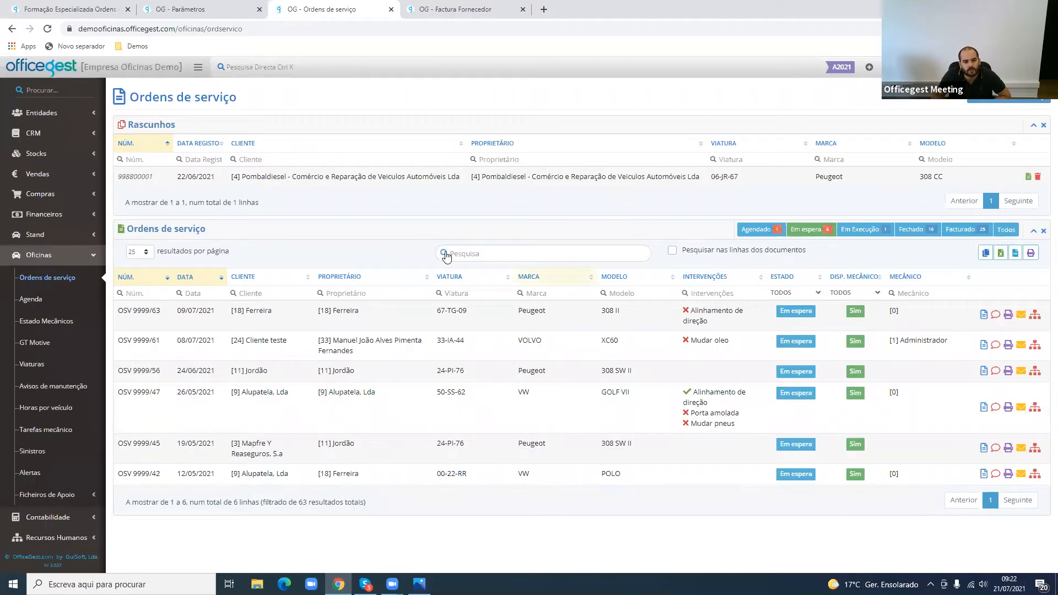
pyautogui.moveTo(147, 125); pyautogui.dragTo(162, 127)
pyautogui.moveTo(155, 229); pyautogui.dragTo(202, 224)
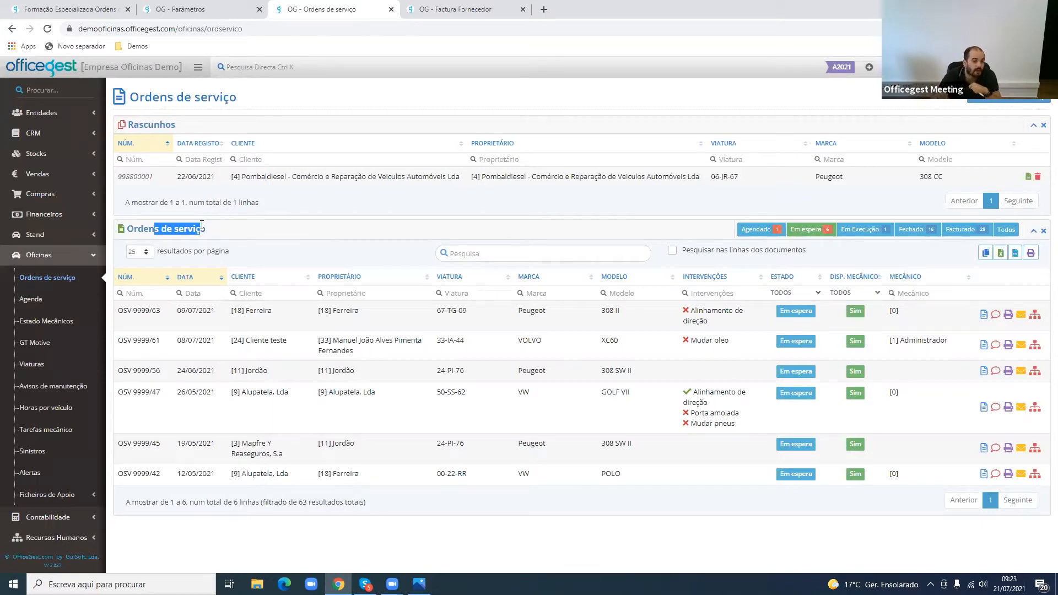
pyautogui.moveTo(175, 175); pyautogui.dragTo(251, 178)
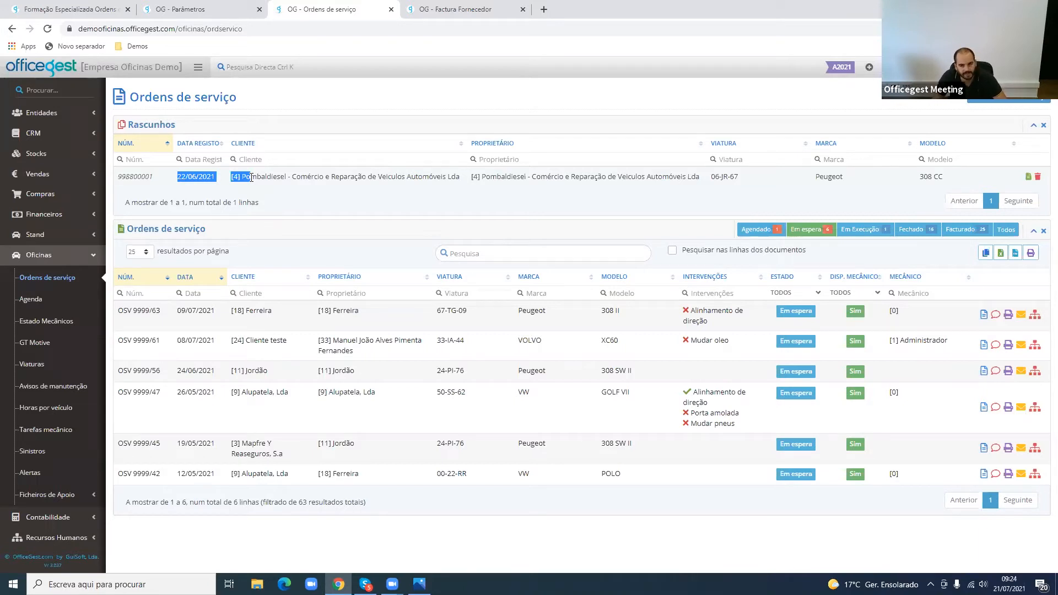
# - View the service orders by status, going through Agendado, Em espera, Em Execução and Fechado
pyautogui.click(759, 230)
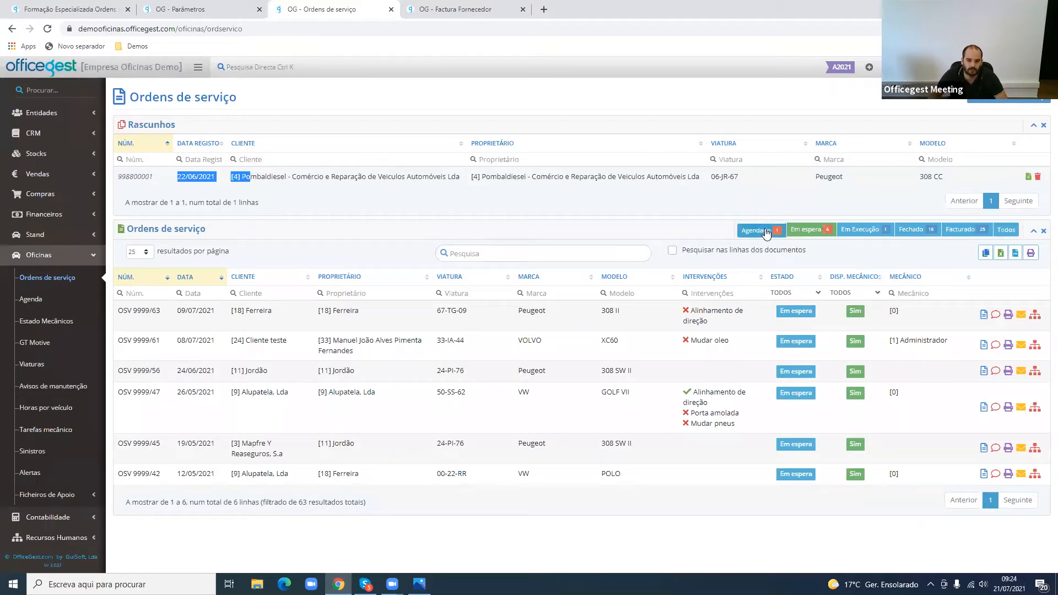
pyautogui.click(808, 231)
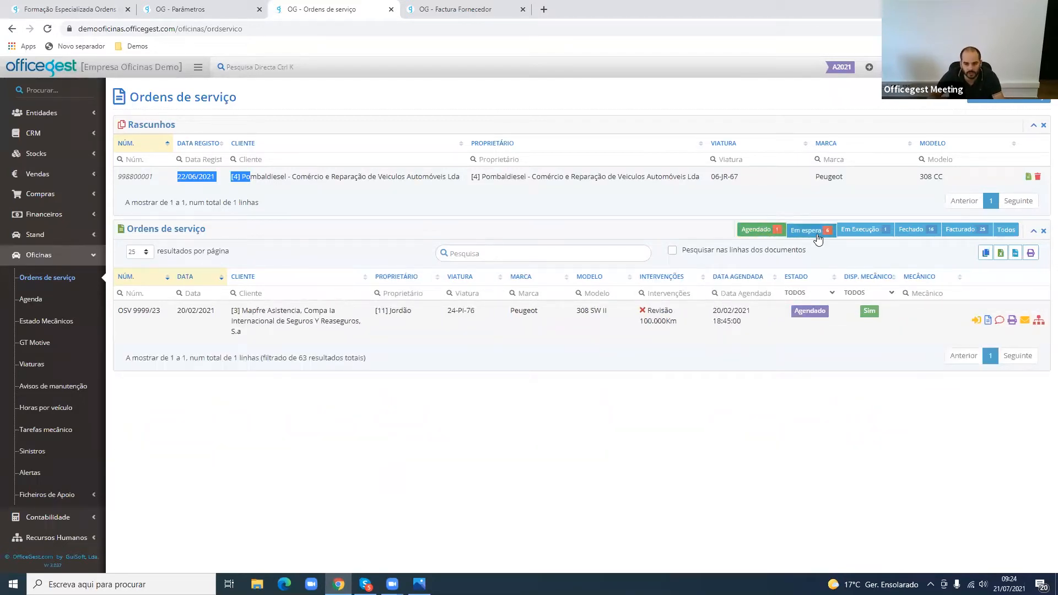
pyautogui.click(881, 231)
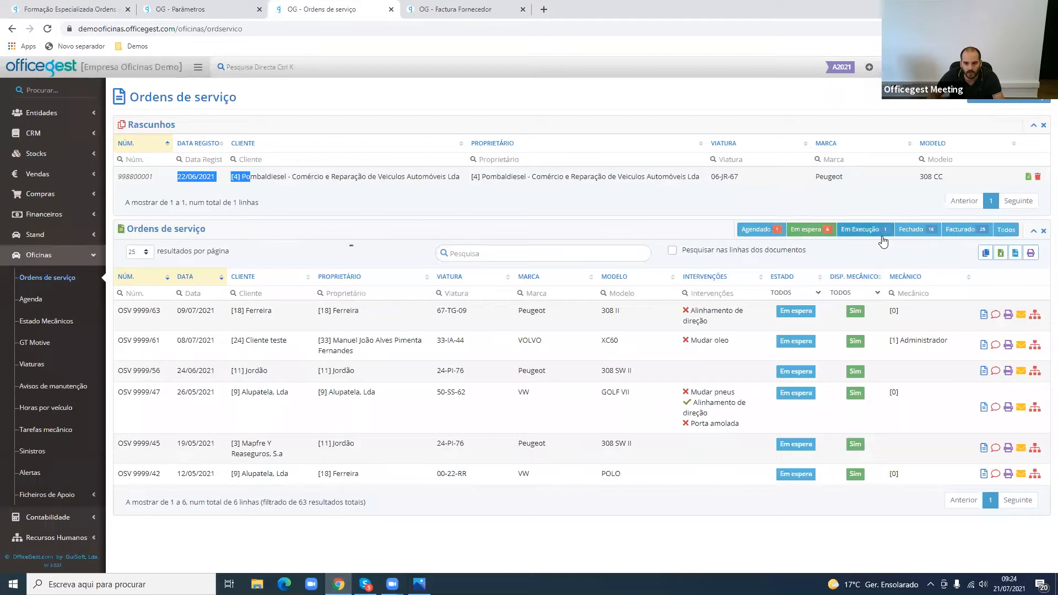
pyautogui.click(911, 237)
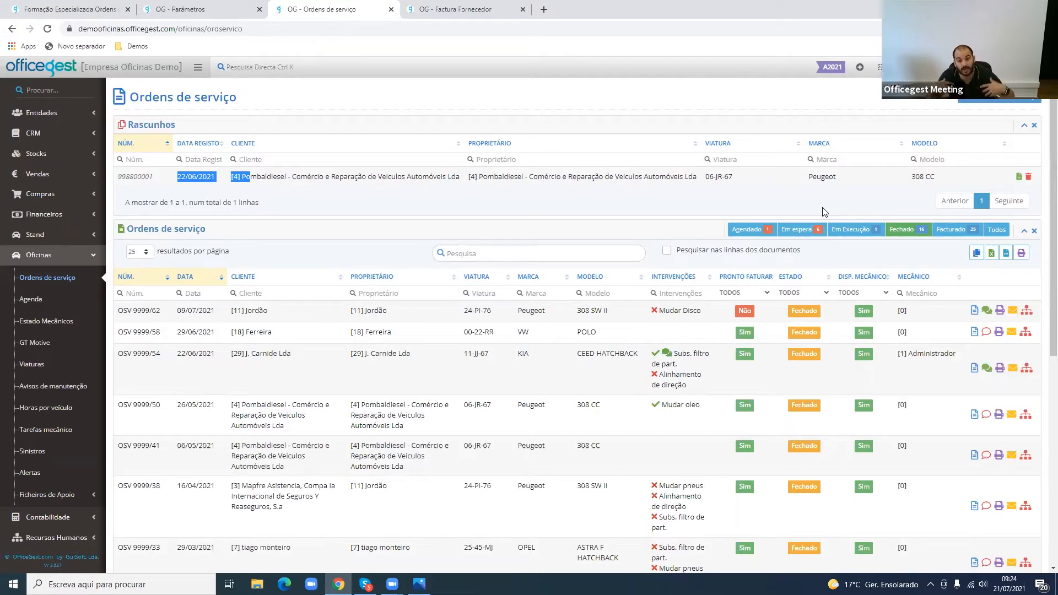
# - Review the interventions of the Em espera order for the VW Golf VII and list the orders in Em Execução
pyautogui.click(811, 235)
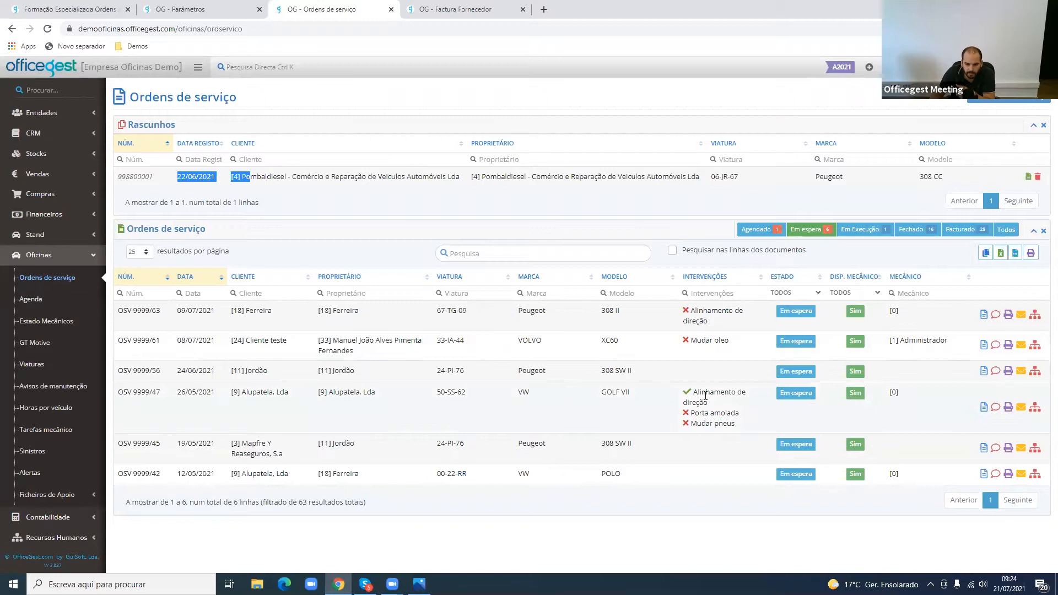
pyautogui.moveTo(693, 392); pyautogui.dragTo(735, 423)
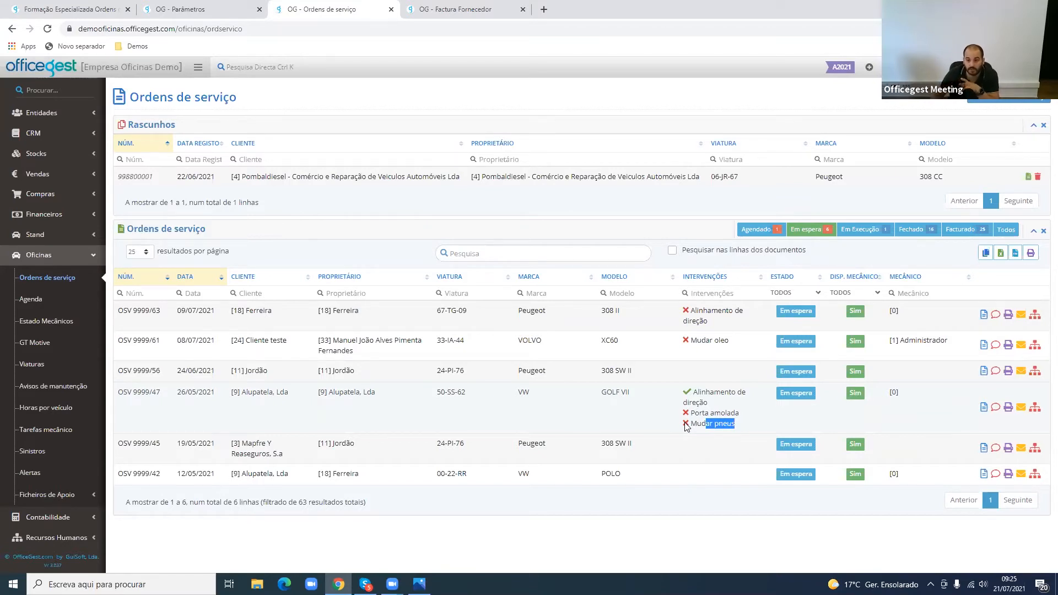
pyautogui.click(853, 236)
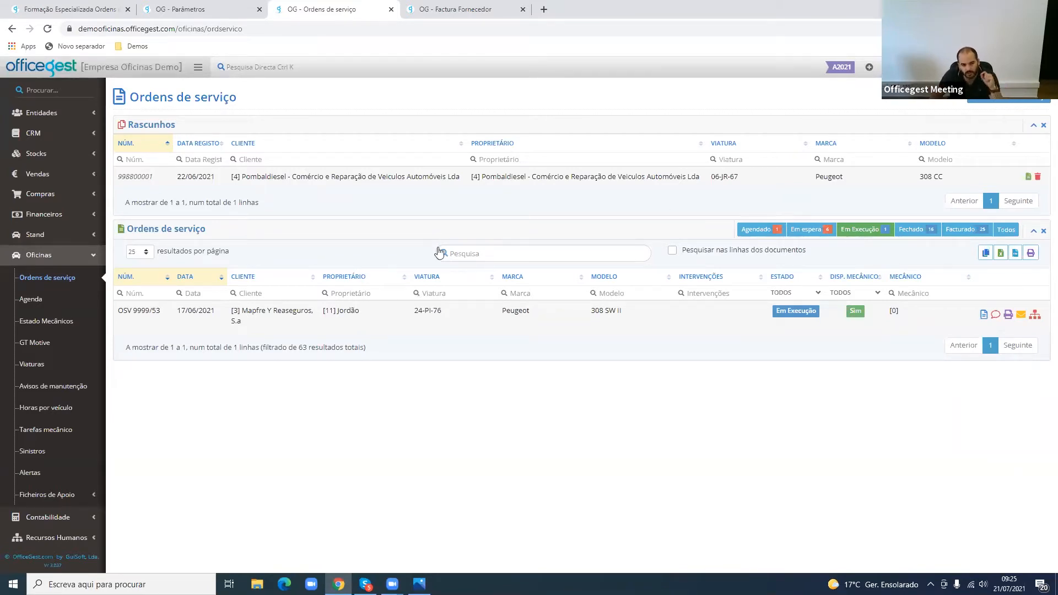
# - Open Estado Mecânicos and examine the elapsed work time on the mechanic's job in progress
pyautogui.click(43, 329)
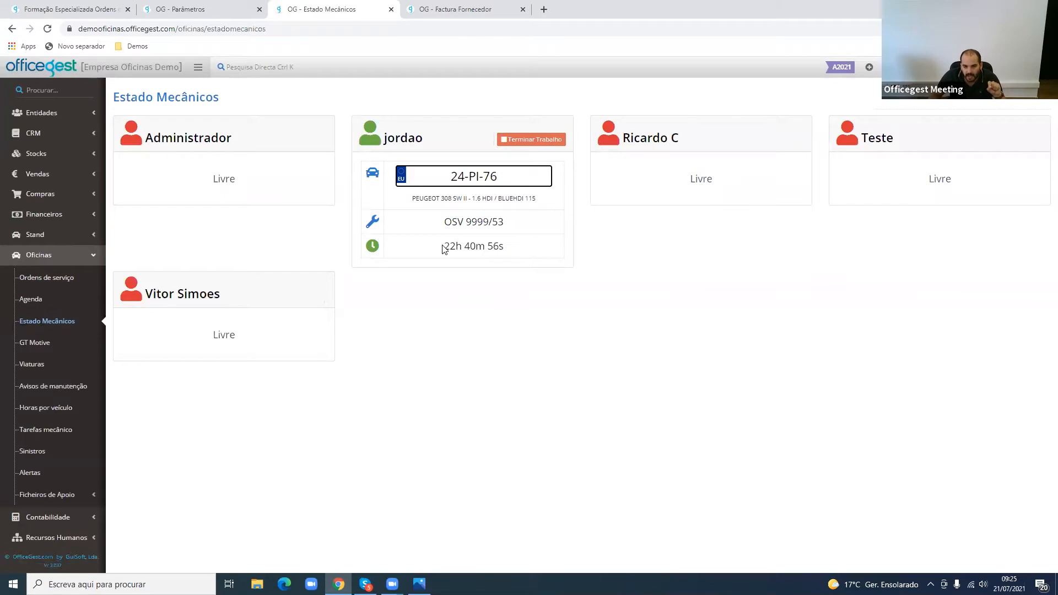
pyautogui.moveTo(444, 246); pyautogui.dragTo(515, 250)
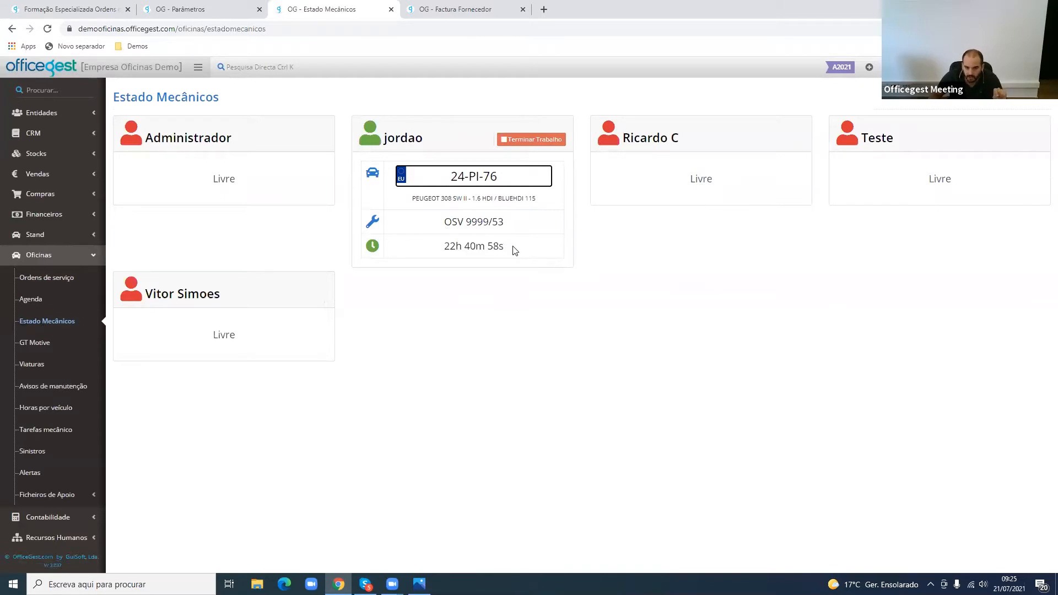
pyautogui.moveTo(433, 246)
pyautogui.mouseDown()
pyautogui.moveTo(504, 246)
pyautogui.moveTo(450, 248)
pyautogui.mouseUp()
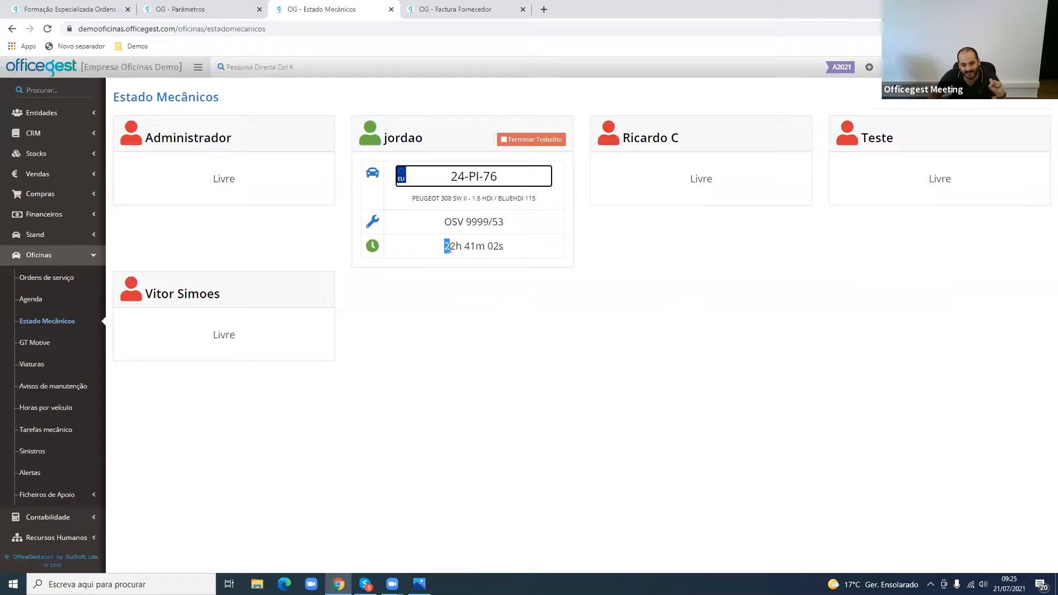
pyautogui.tripleClick(450, 248)
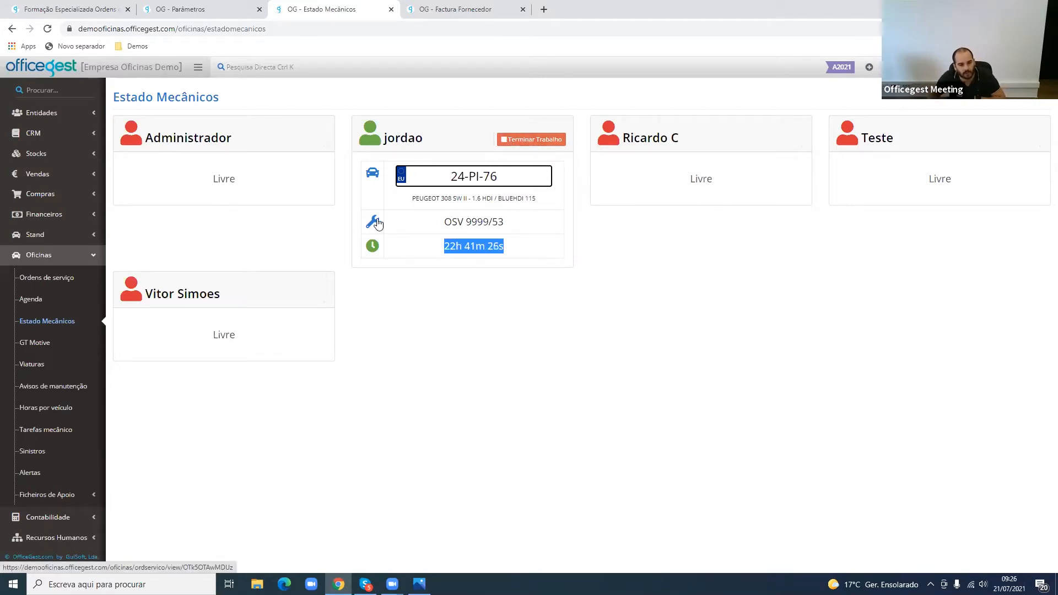
# - Return to the service orders, list those in Fechado and check the Pronto Faturar column
pyautogui.click(52, 278)
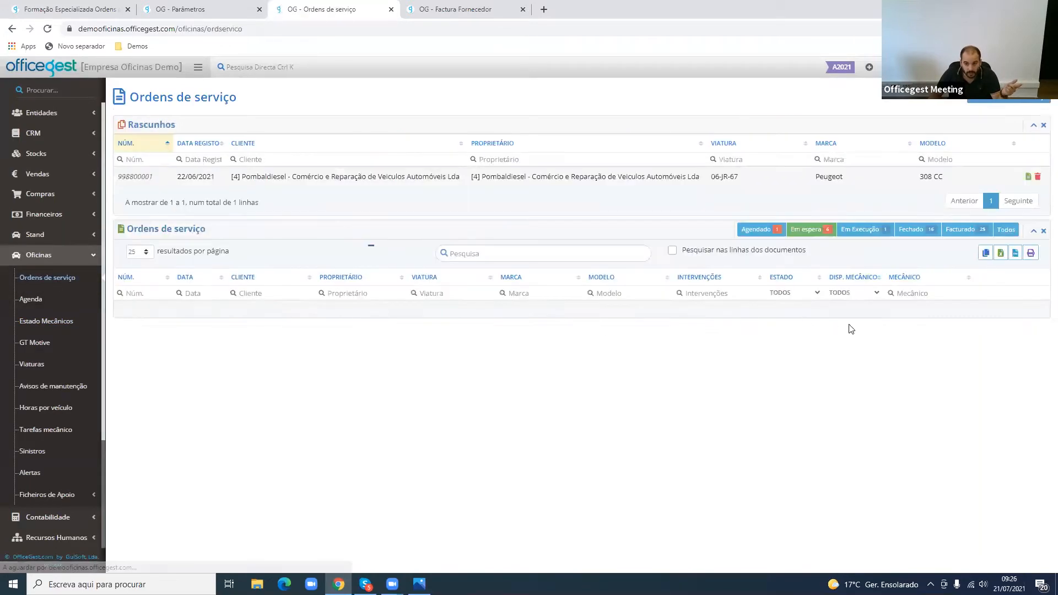
pyautogui.click(911, 235)
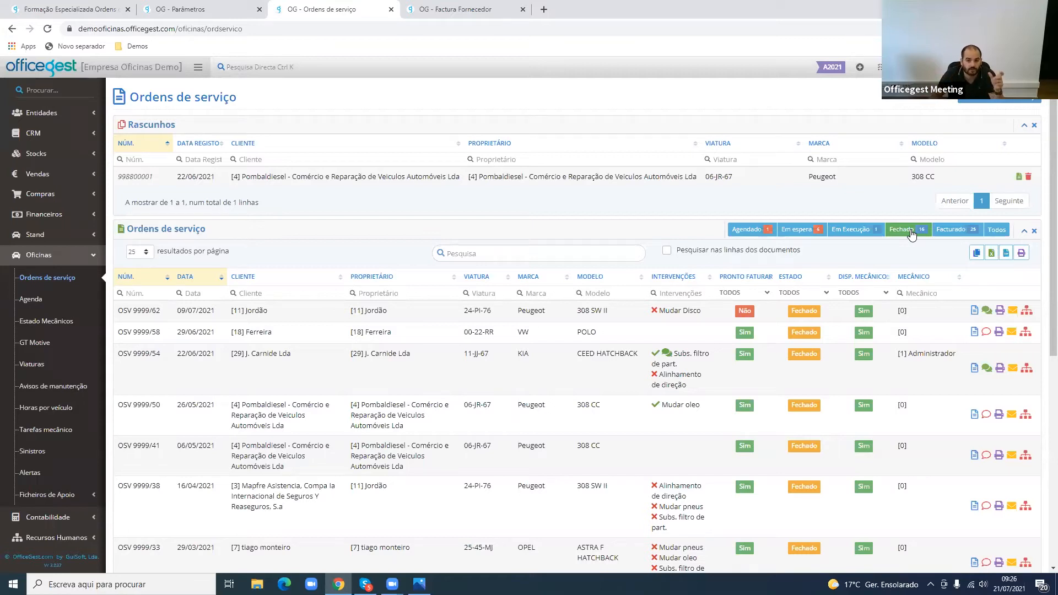
pyautogui.doubleClick(745, 355)
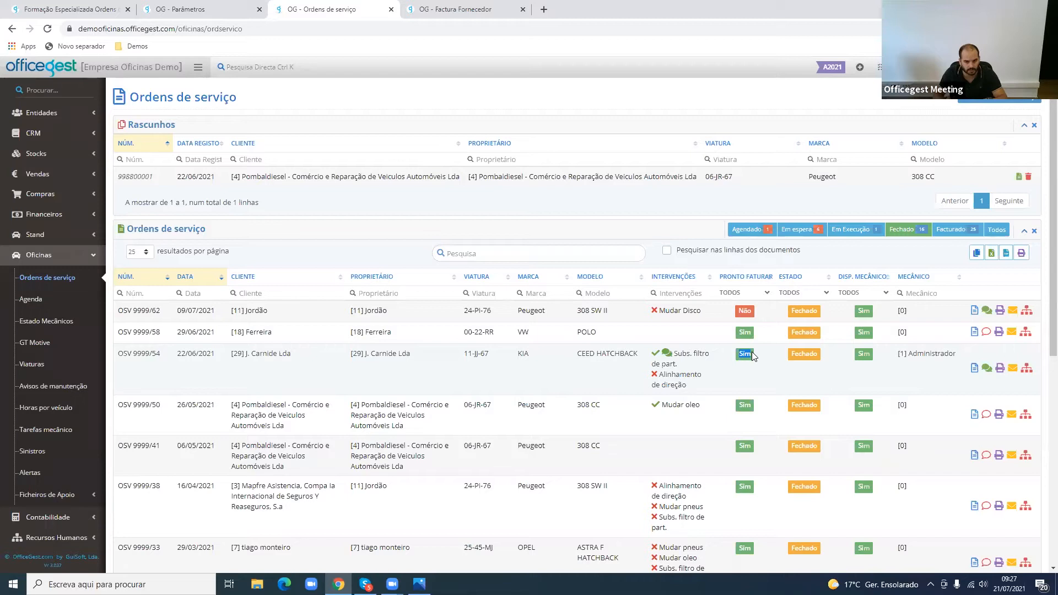
# - Review the Oficinas parameter authorising invoicing of closed service orders and compare it with the Pronto Faturar values in the Fechado list
pyautogui.click(226, 7)
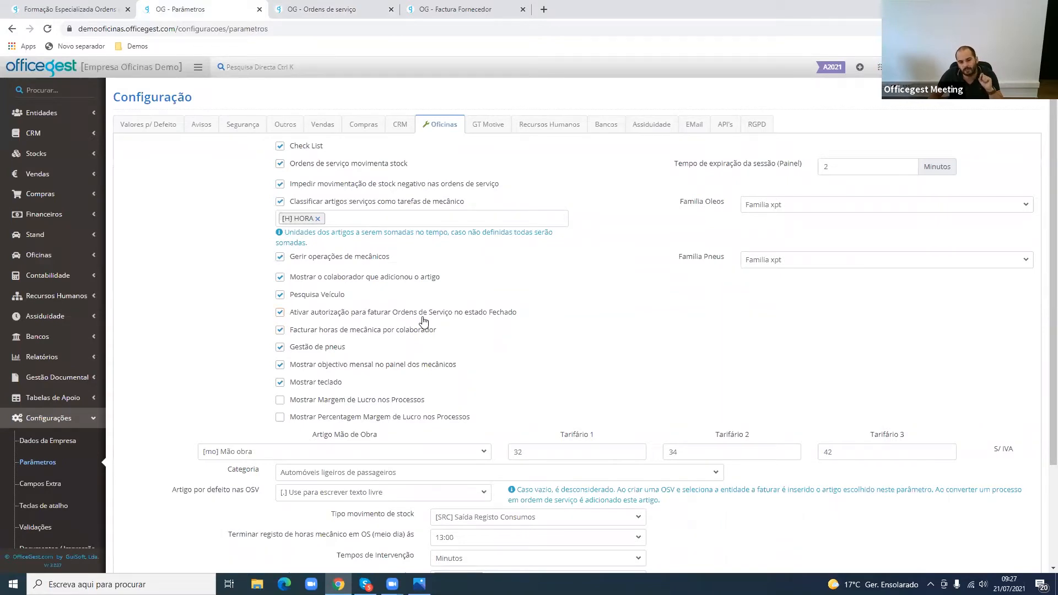
pyautogui.tripleClick(423, 315)
pyautogui.click(341, 8)
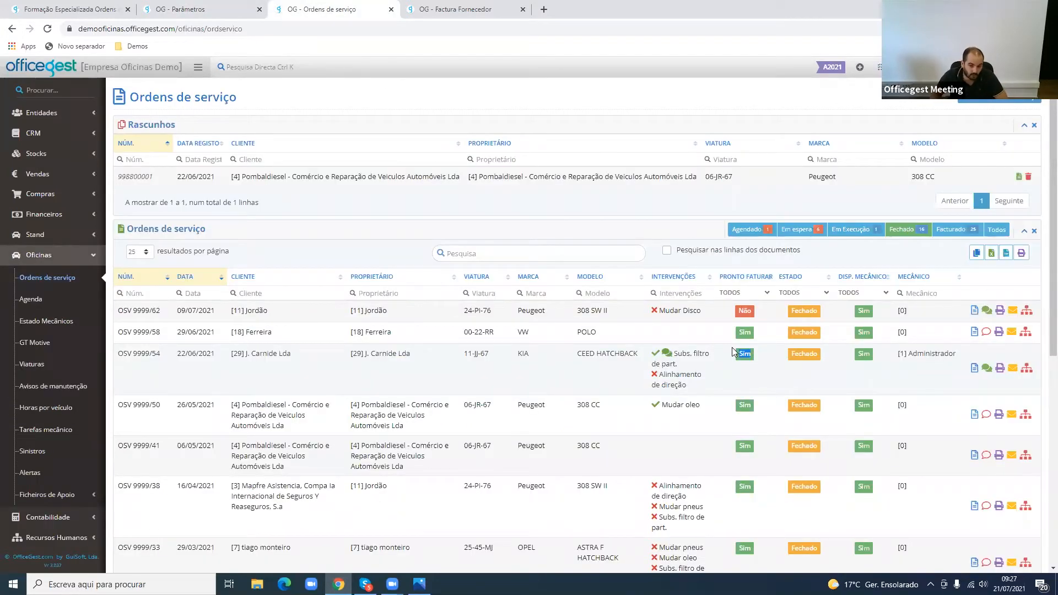
pyautogui.moveTo(744, 338); pyautogui.dragTo(750, 340)
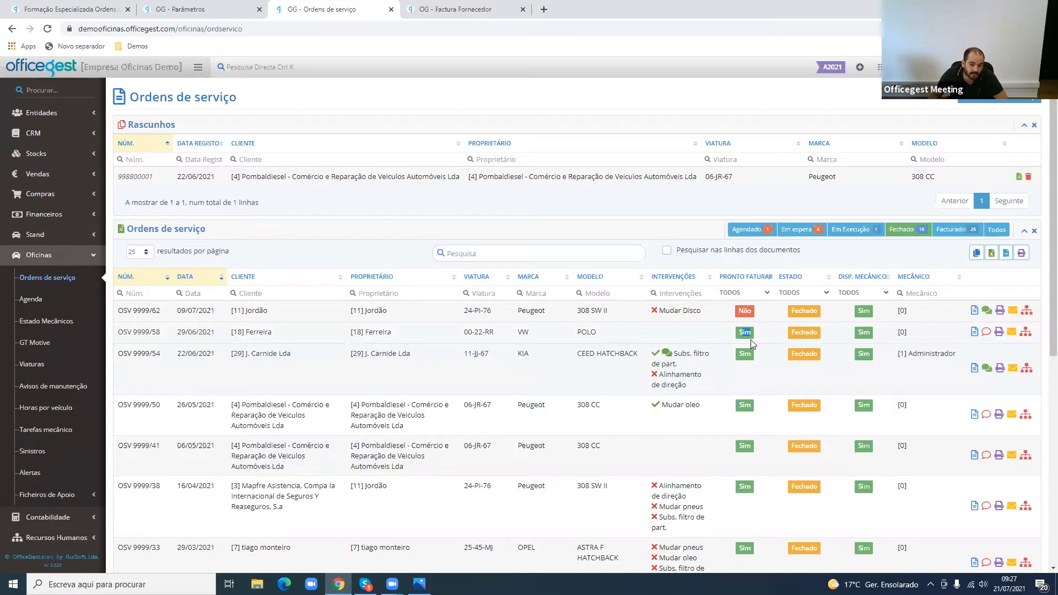
pyautogui.doubleClick(745, 311)
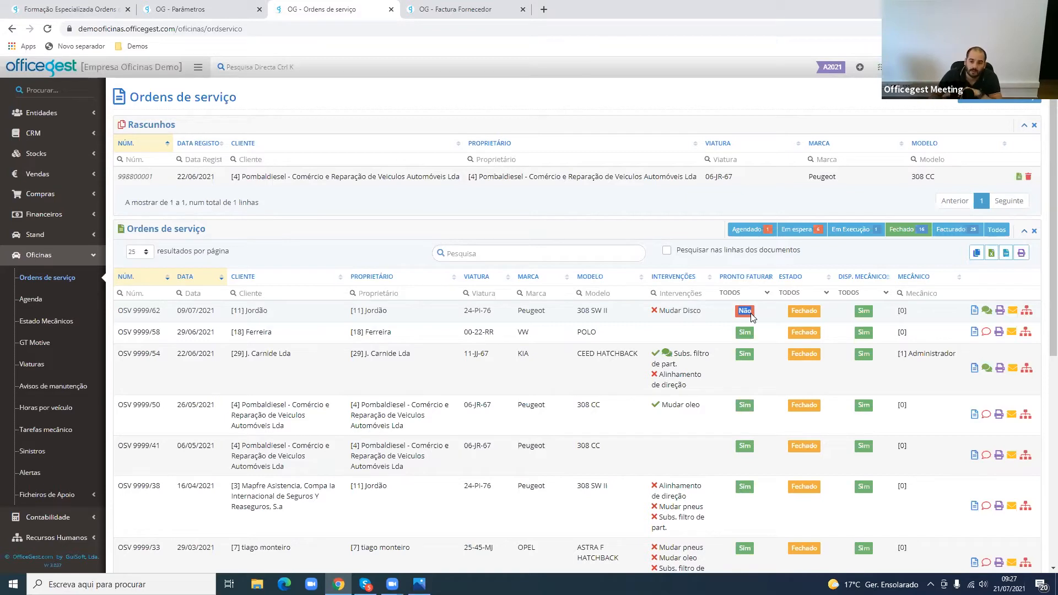
# - List the Facturado service orders, switch to Todos and check an order in the Entregue state
pyautogui.click(977, 232)
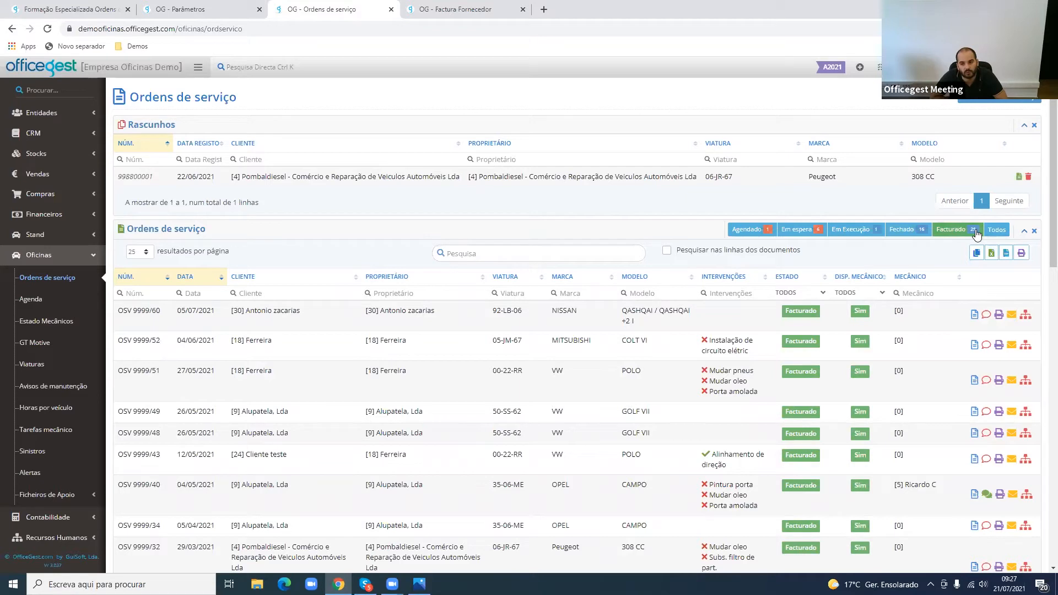
pyautogui.click(998, 229)
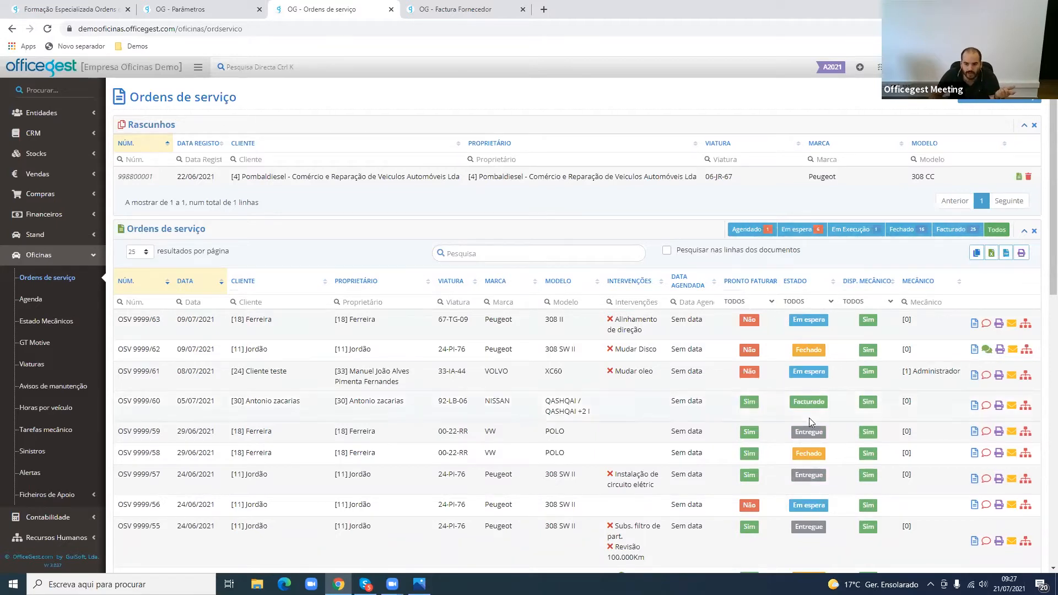
pyautogui.moveTo(795, 432); pyautogui.dragTo(830, 443)
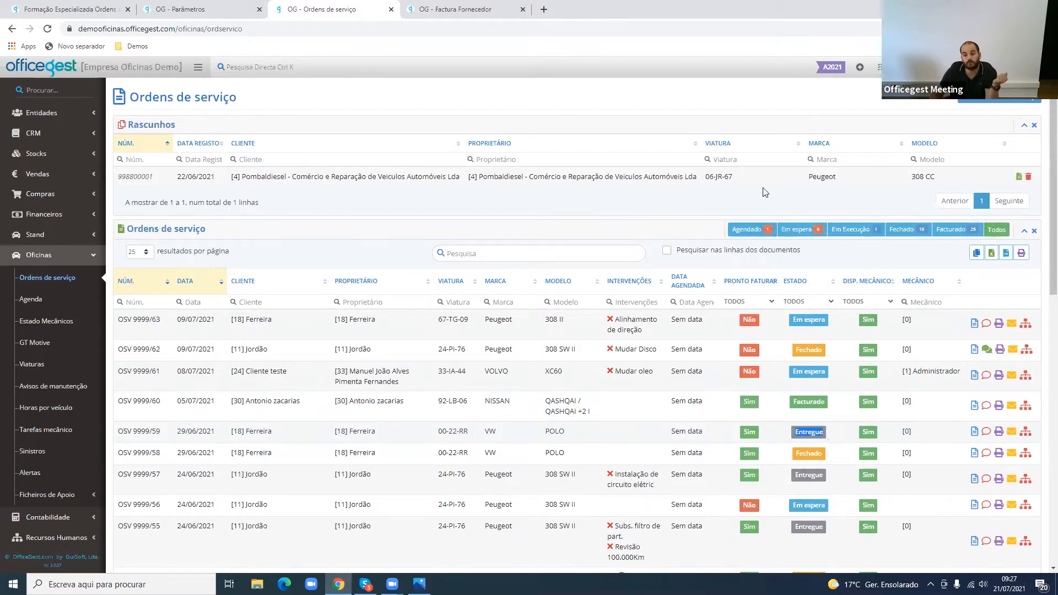
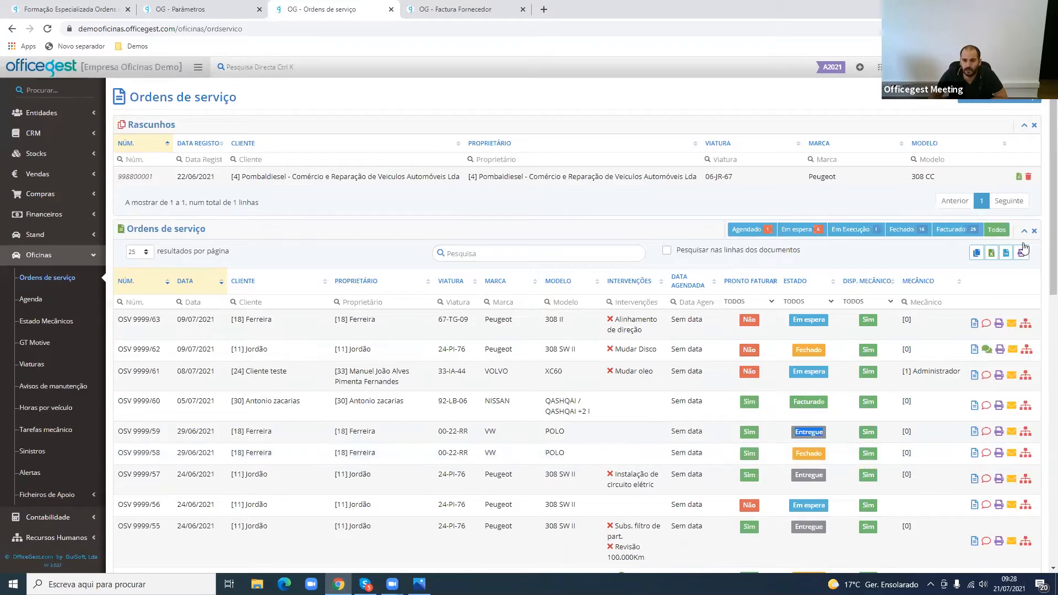
# - Start a new service order and open the Factura Fornecedor list in the tab holding the parameters
pyautogui.click(999, 97)
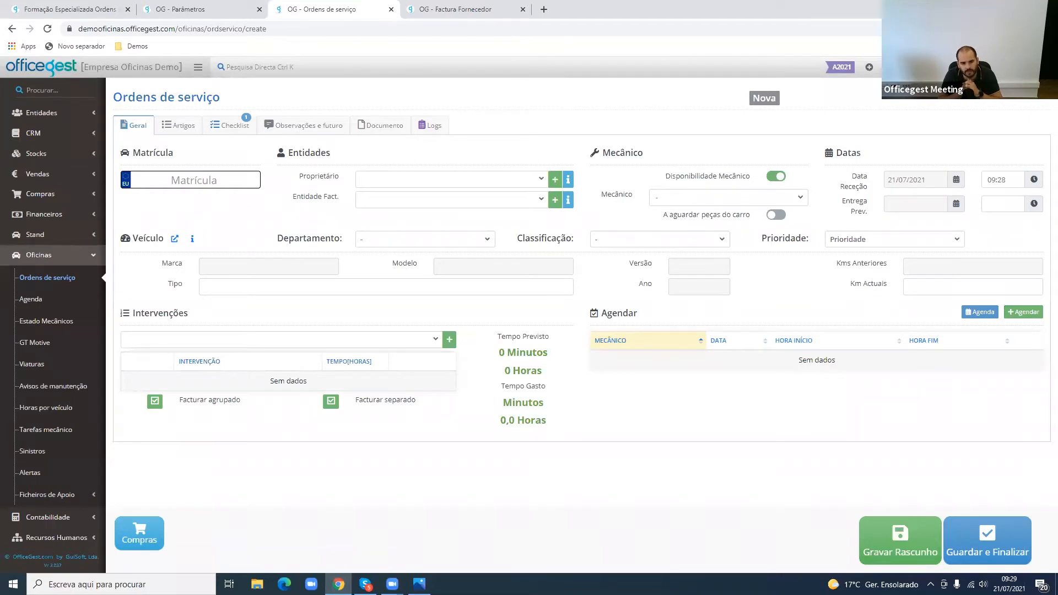
pyautogui.click(181, 8)
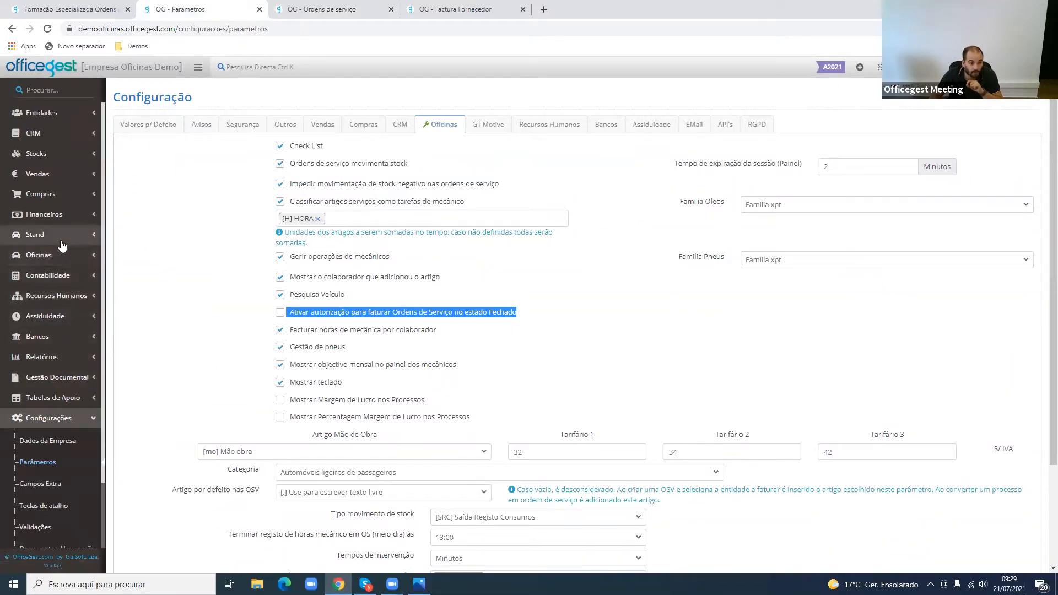
pyautogui.click(66, 196)
pyautogui.click(73, 220)
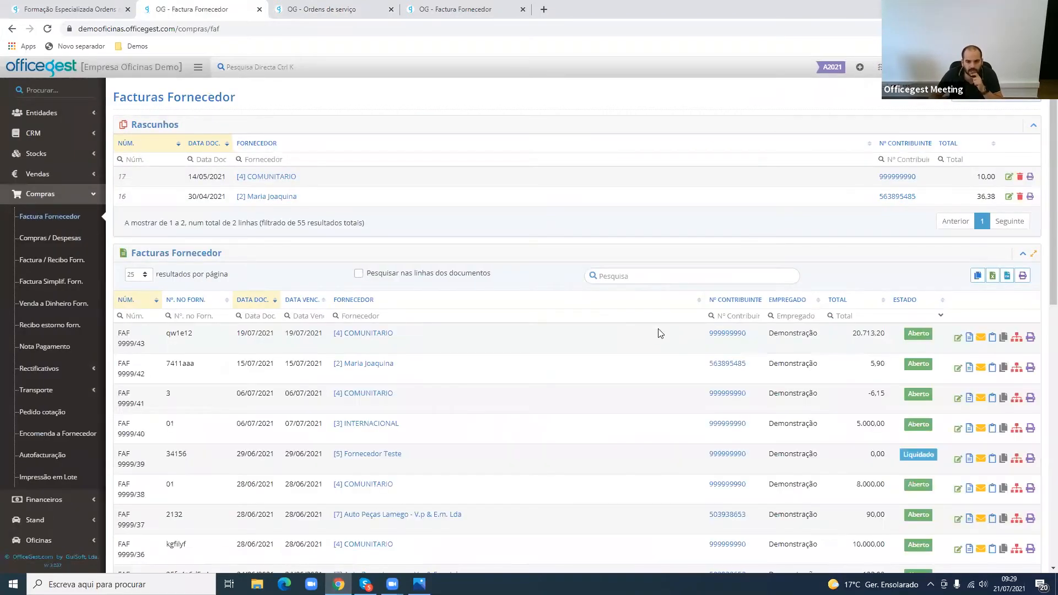
# - Examine the document lines of supplier invoice FAF 9999/43 and return to the invoice list
pyautogui.click(640, 338)
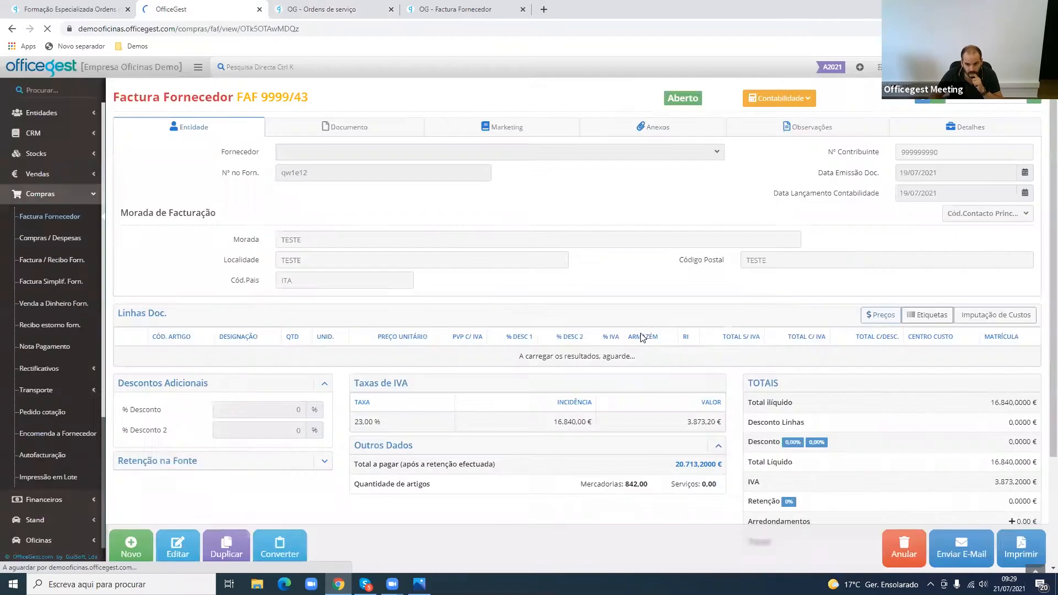
pyautogui.scroll(-2, 962, 400)
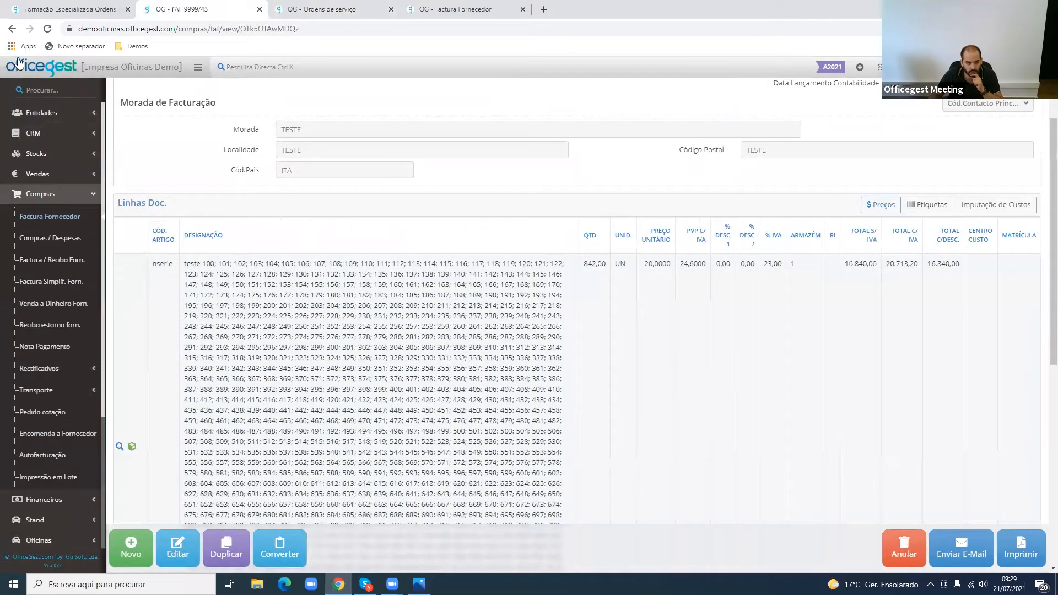
pyautogui.click(12, 30)
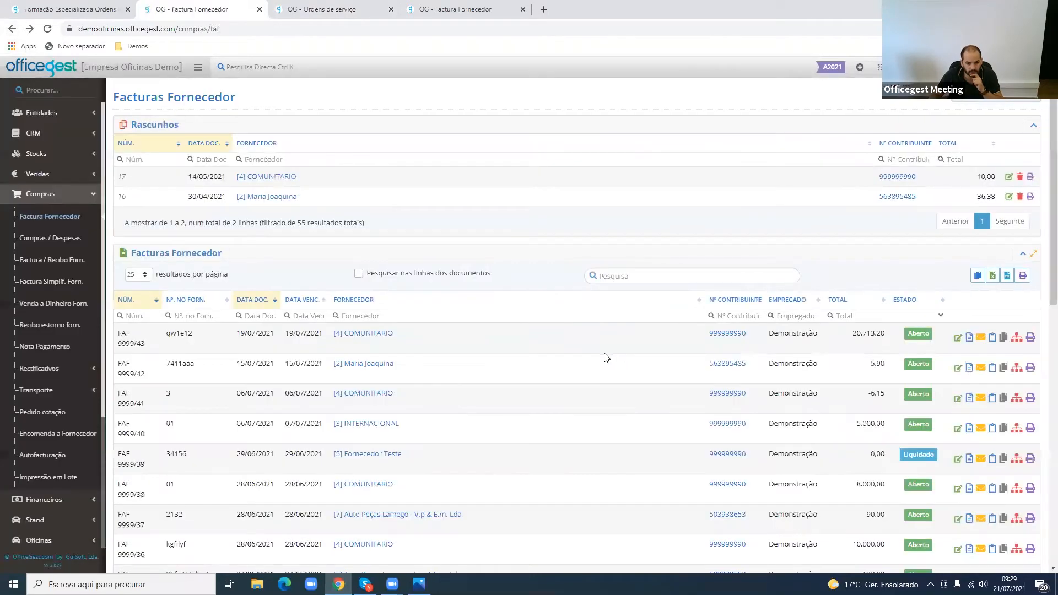
pyautogui.click(480, 369)
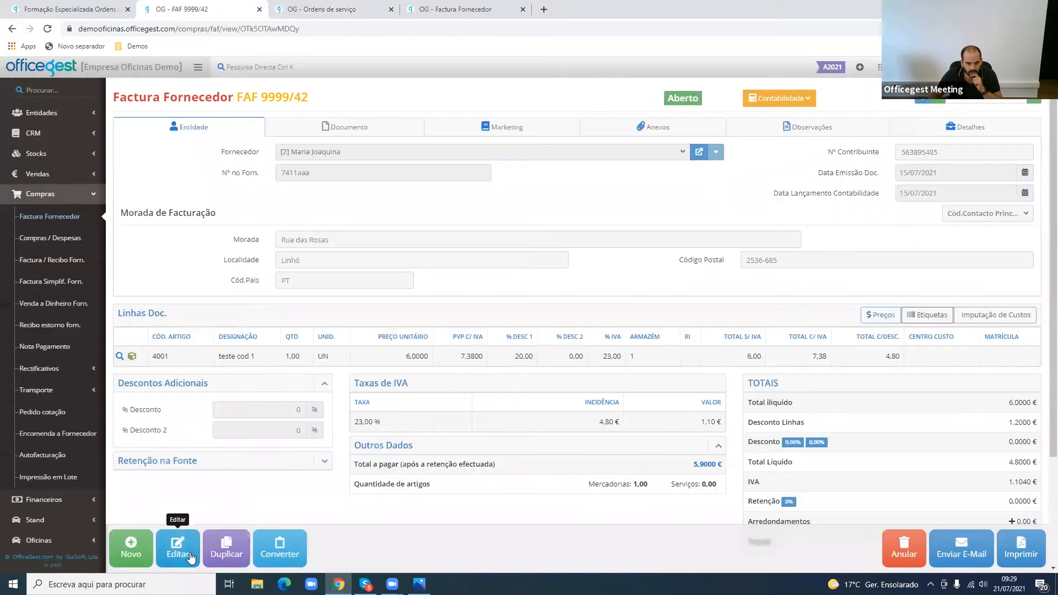
pyautogui.click(178, 548)
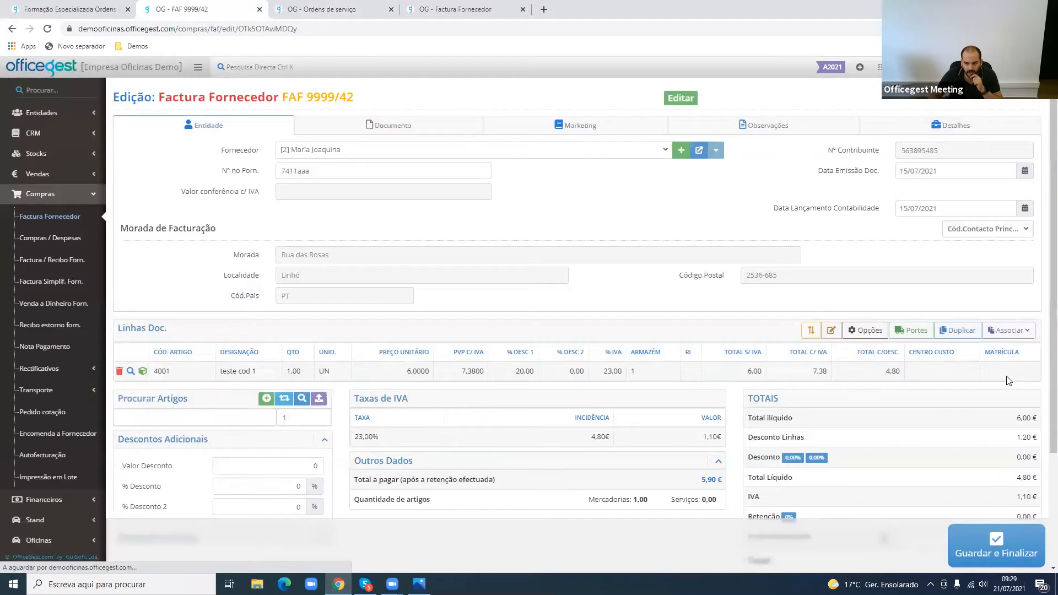
pyautogui.click(999, 379)
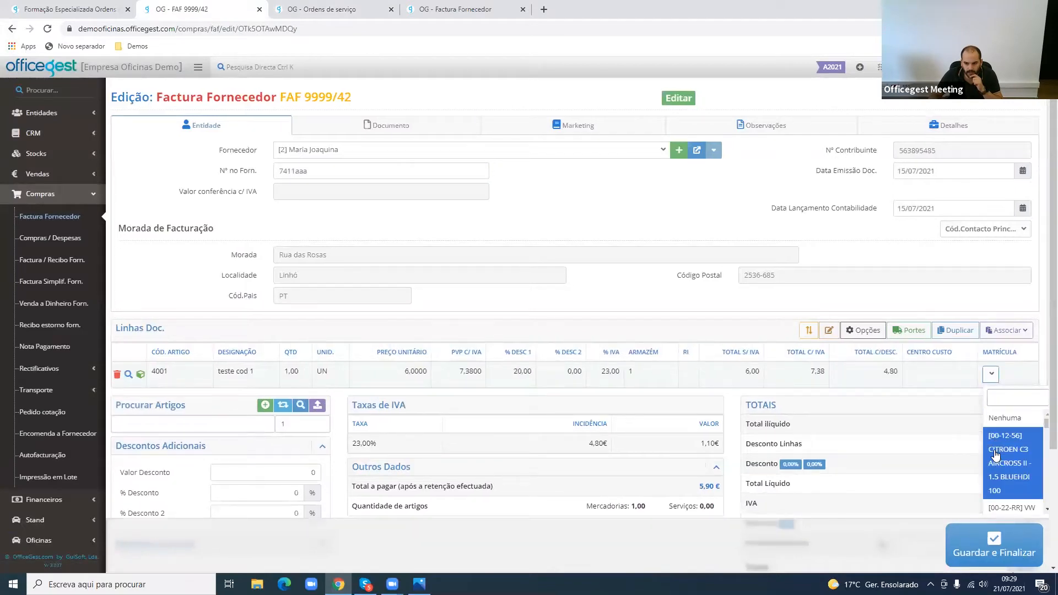
pyautogui.write('50-SS')
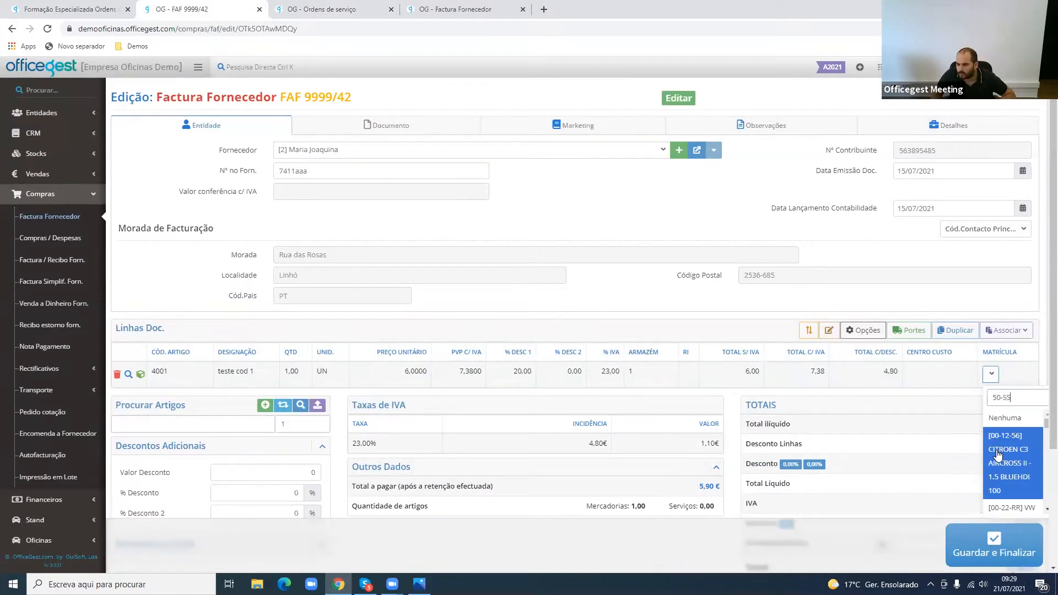
pyautogui.click(999, 452)
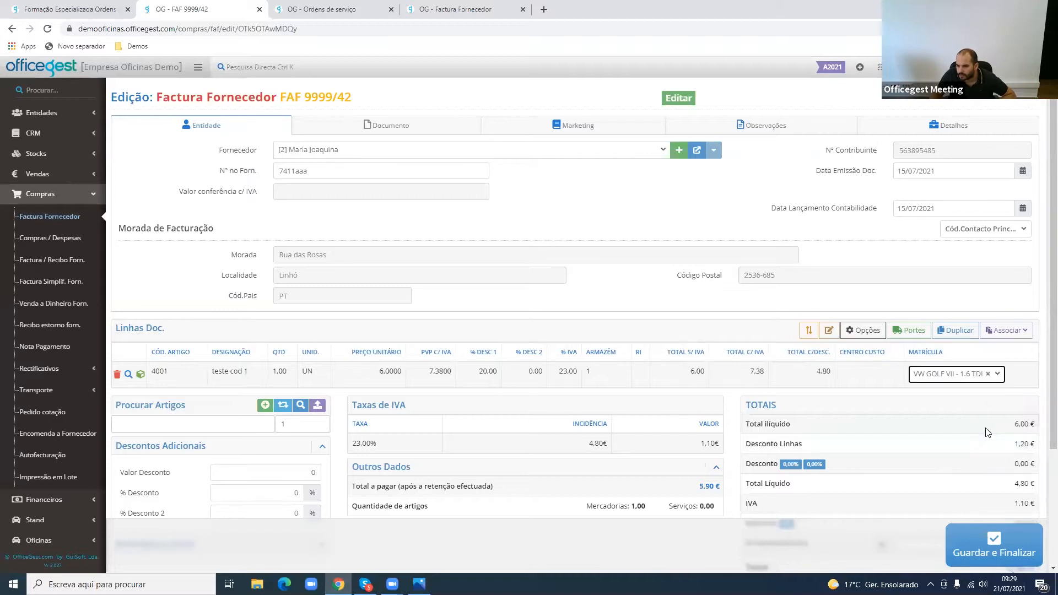
pyautogui.click(1014, 554)
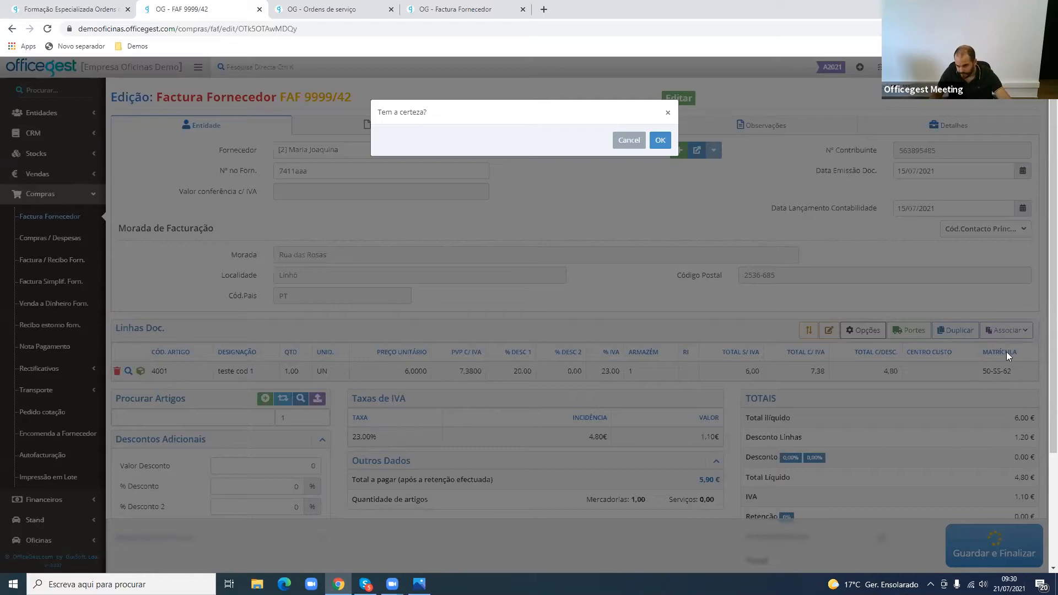
pyautogui.click(663, 141)
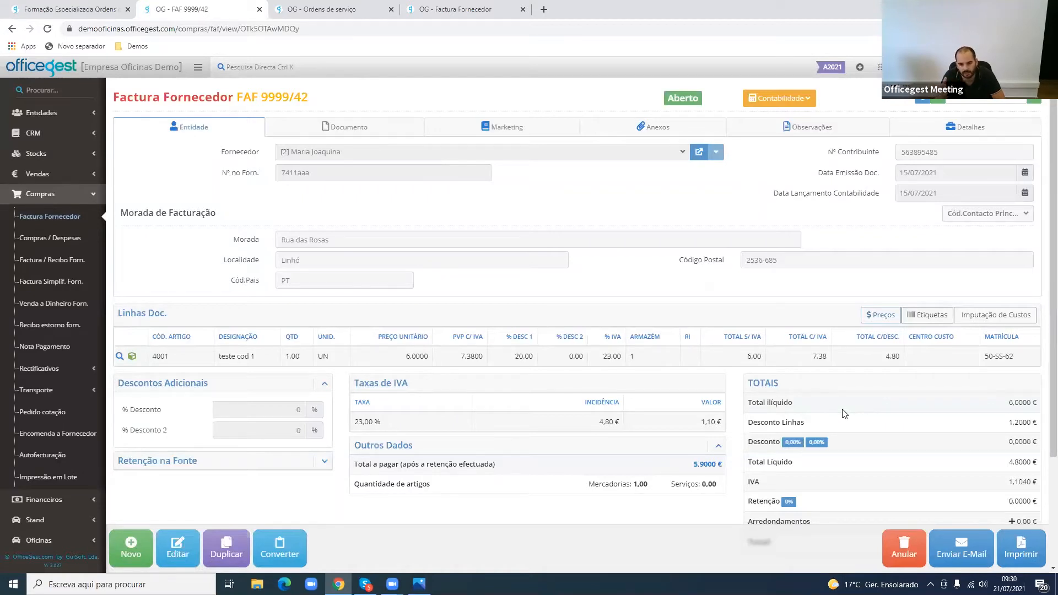
pyautogui.click(338, 8)
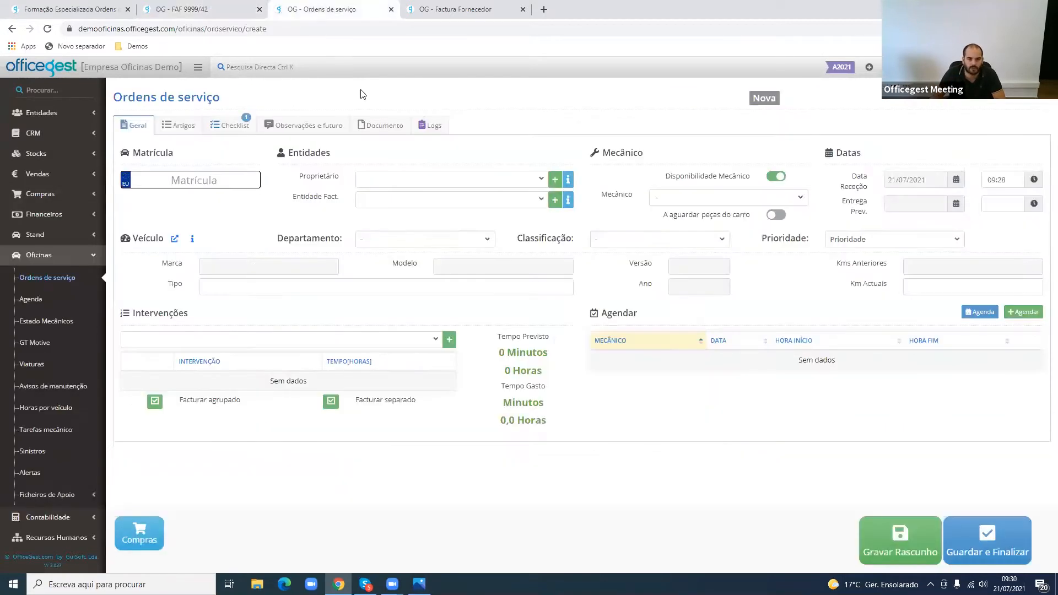
pyautogui.write('50-SS-')
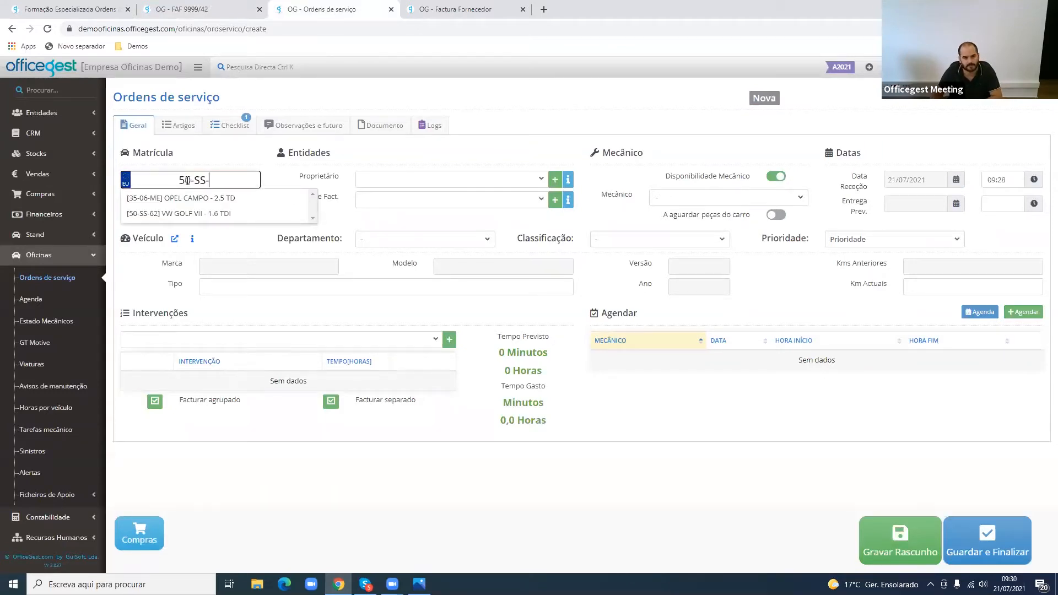
pyautogui.write('6')
pyautogui.click(216, 199)
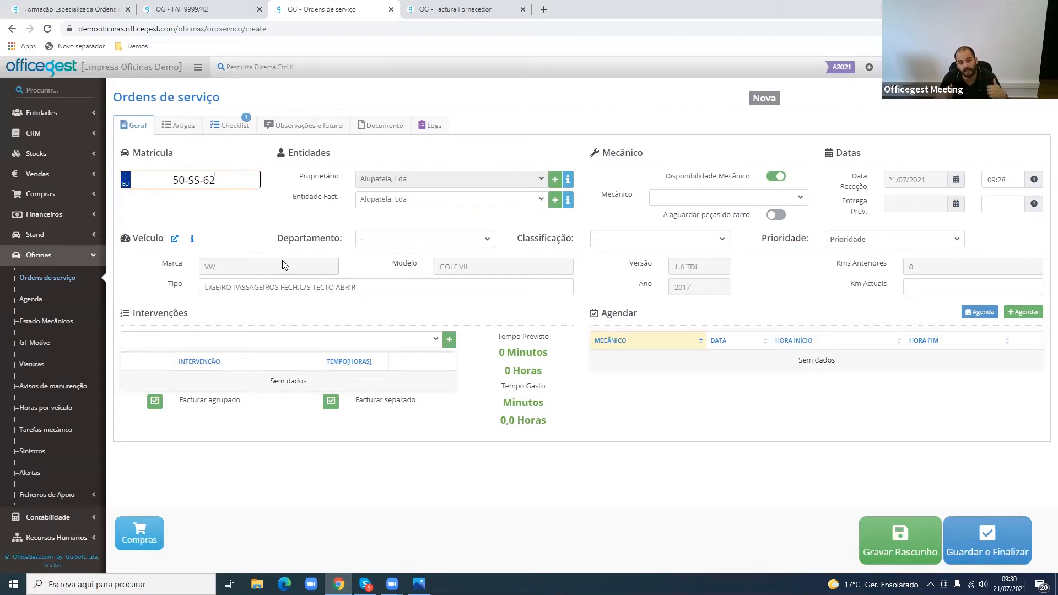
# - Review the purchases available to associate with the order, compare the FAF 9999/42 line with its supplier invoice, and close the association window
pyautogui.click(142, 535)
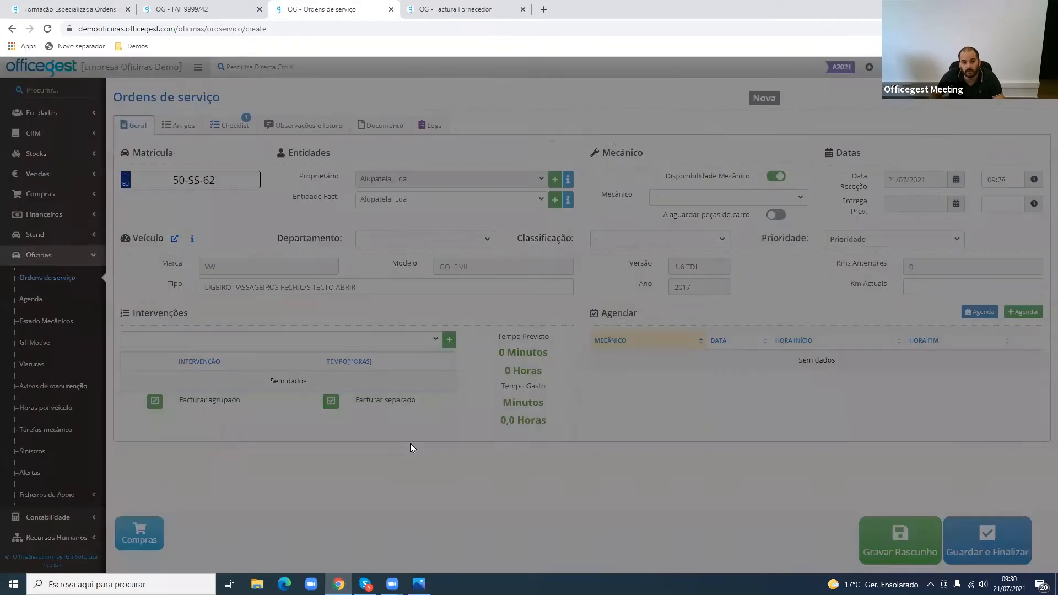
pyautogui.moveTo(136, 184); pyautogui.dragTo(439, 190)
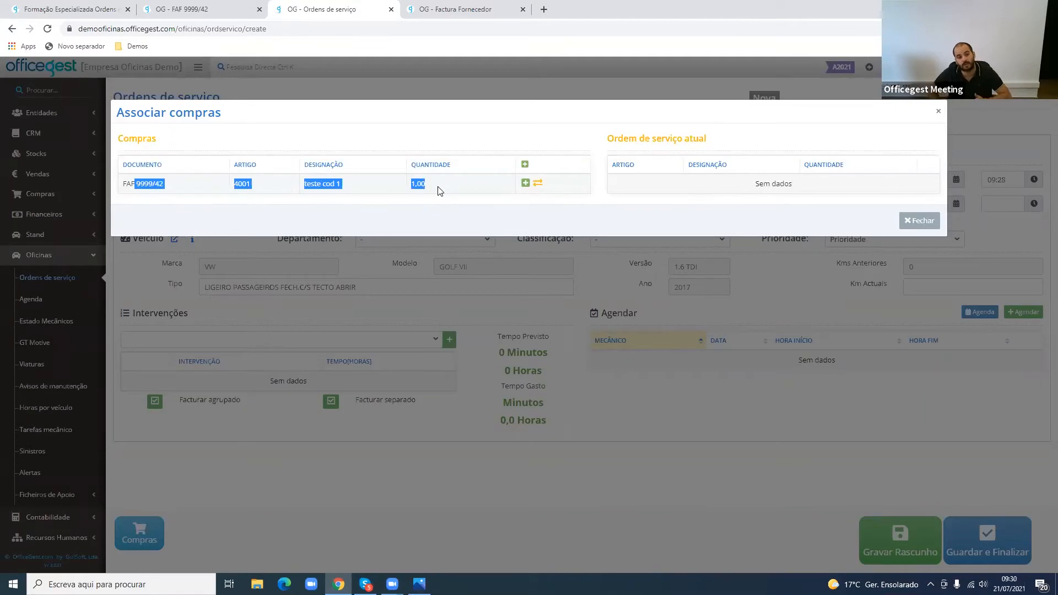
pyautogui.click(255, 187)
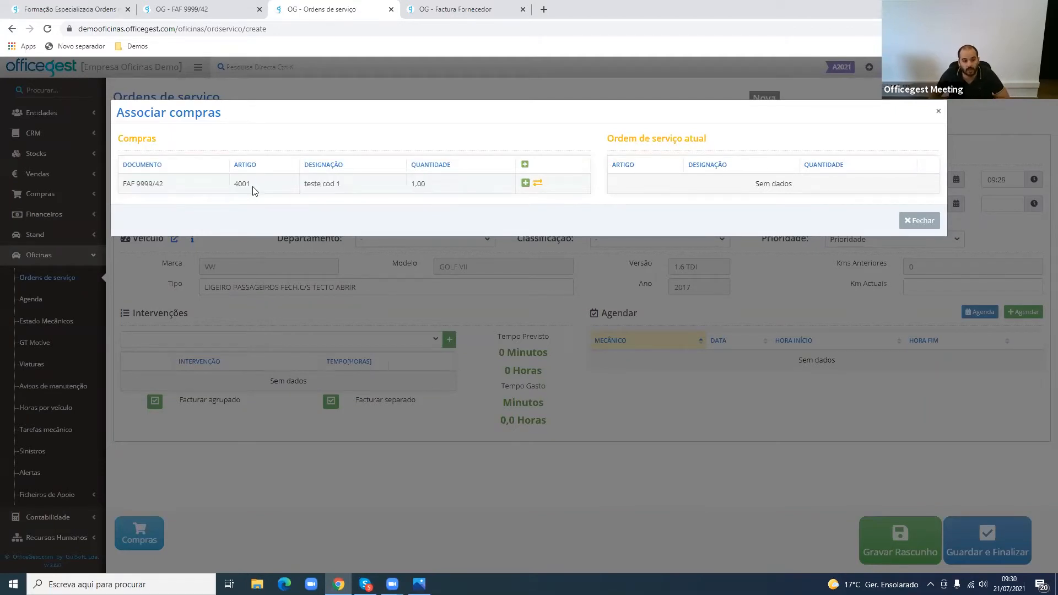
pyautogui.click(216, 11)
pyautogui.moveTo(153, 356); pyautogui.dragTo(165, 356)
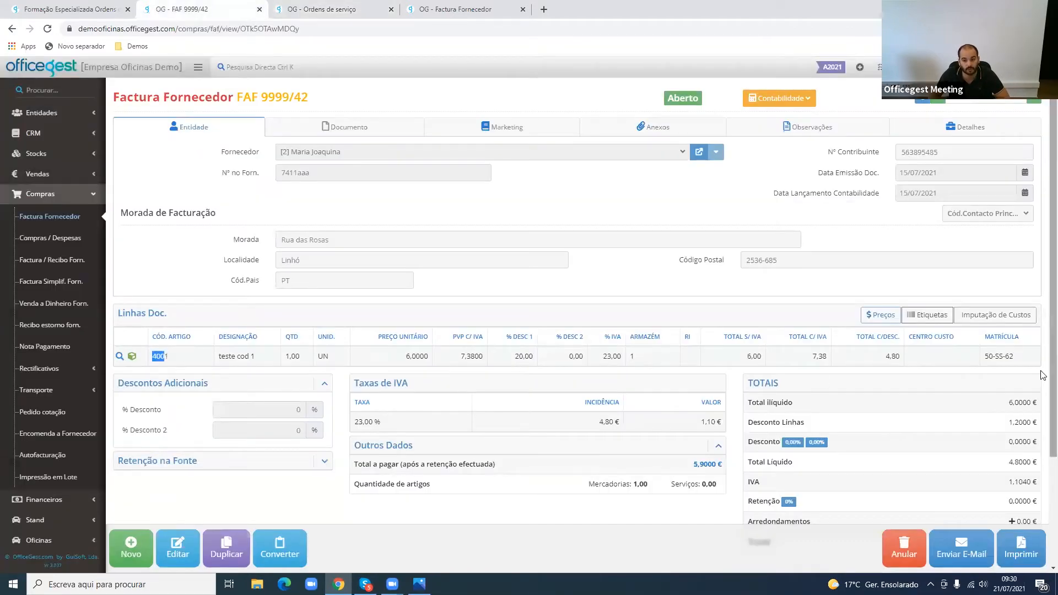
pyautogui.hotkey('ctrl', 'Tab')
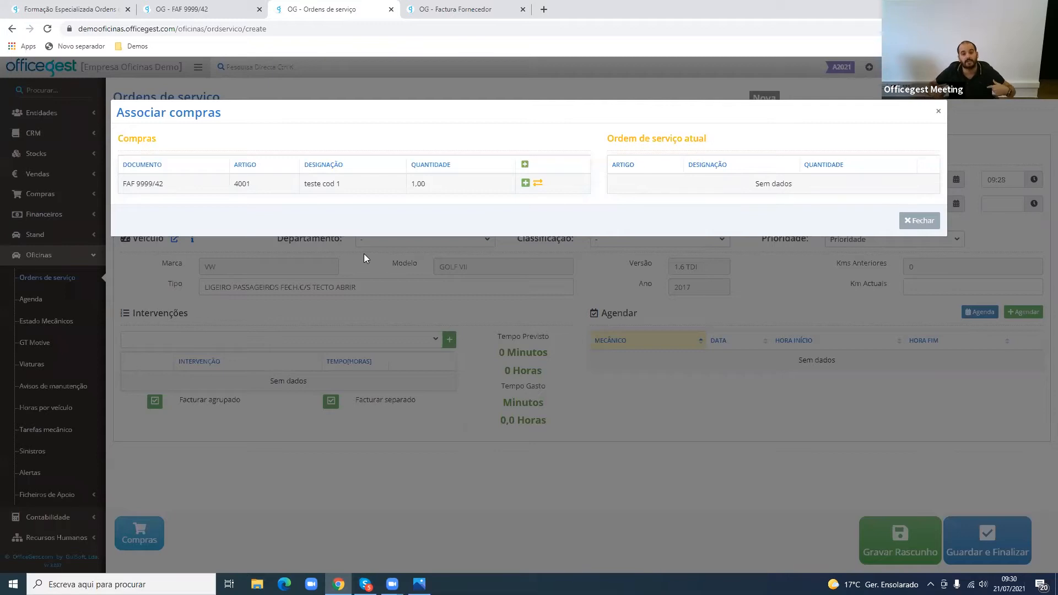
pyautogui.click(527, 185)
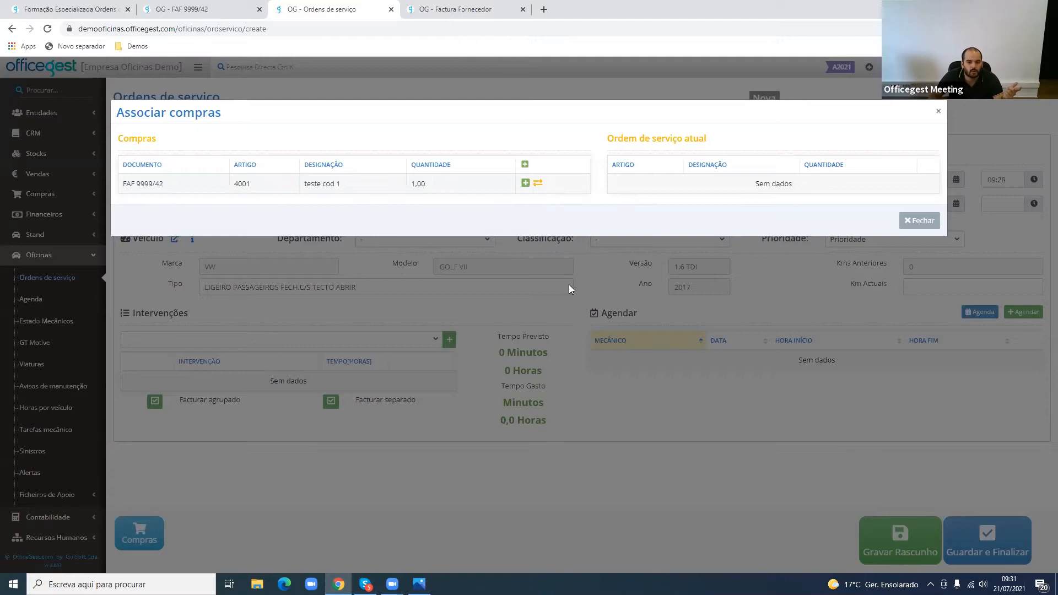
pyautogui.click(909, 223)
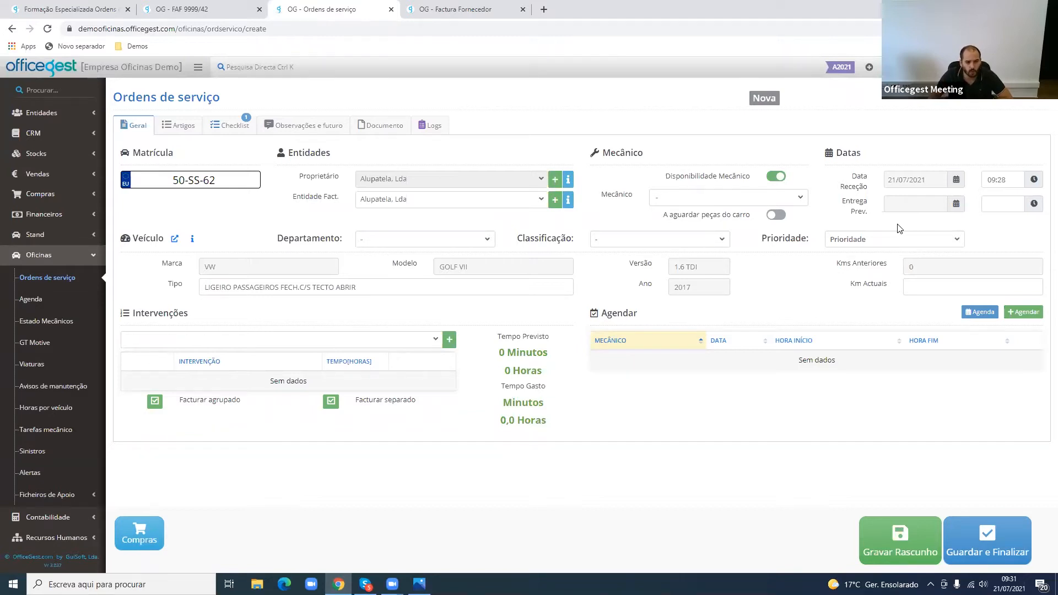
# - Look through the customers available as Entidade Fact. in the service order
pyautogui.moveTo(303, 177); pyautogui.dragTo(334, 200)
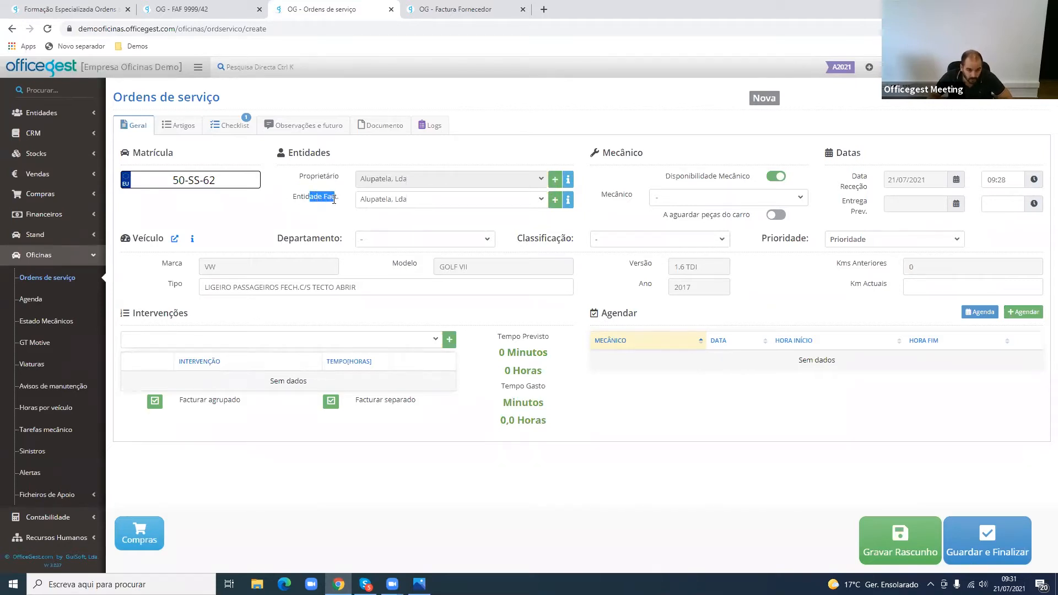
pyautogui.click(421, 204)
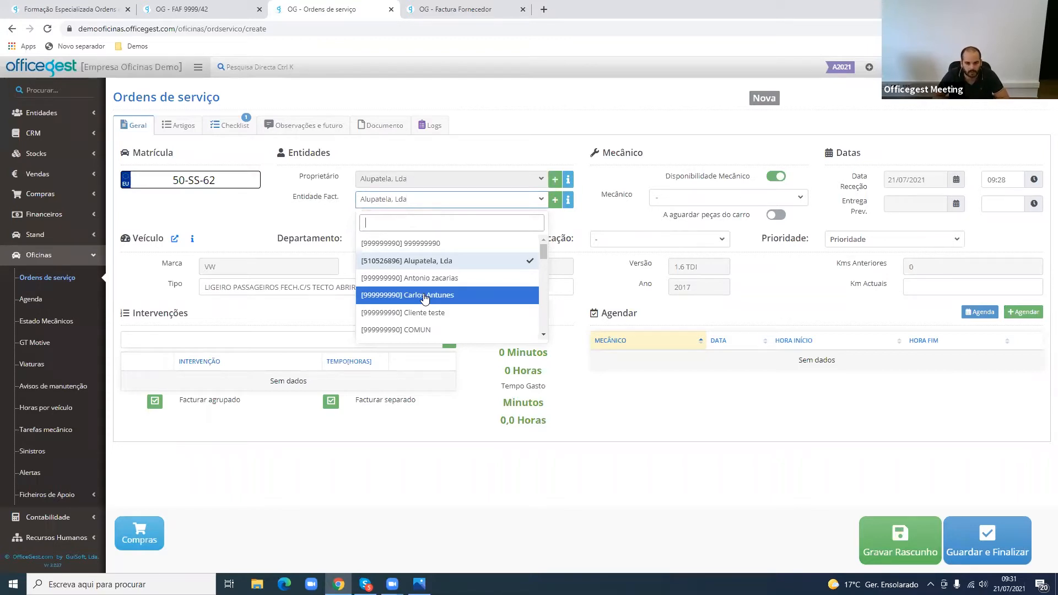
pyautogui.click(324, 226)
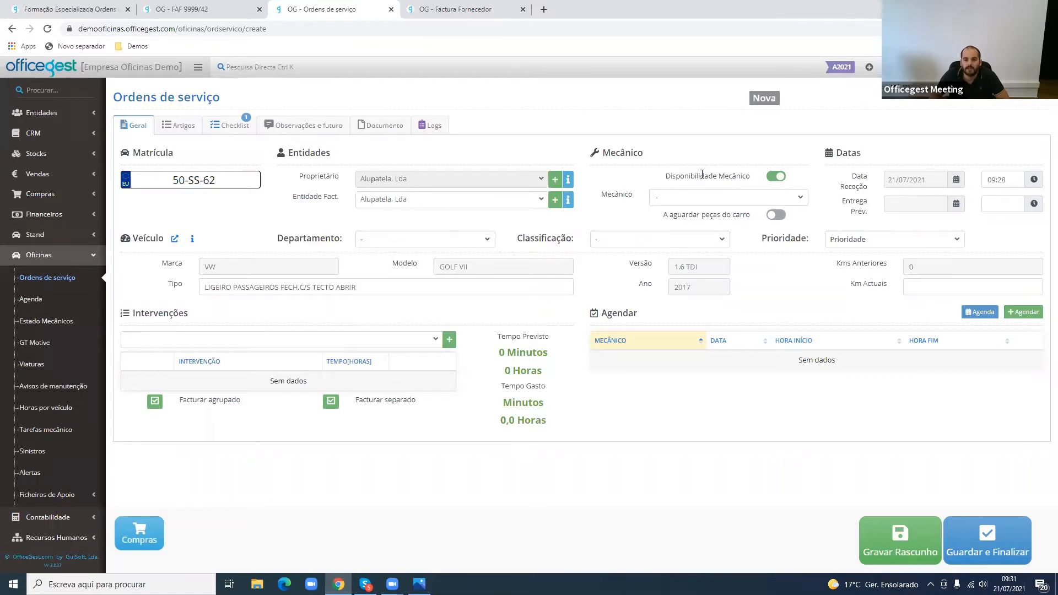
# - Review the order's Disponibilidade Mecânico setting and check in Estado Mecânicos, in a new tab, which mechanics are free
pyautogui.moveTo(611, 153); pyautogui.dragTo(638, 153)
pyautogui.moveTo(695, 174); pyautogui.dragTo(746, 177)
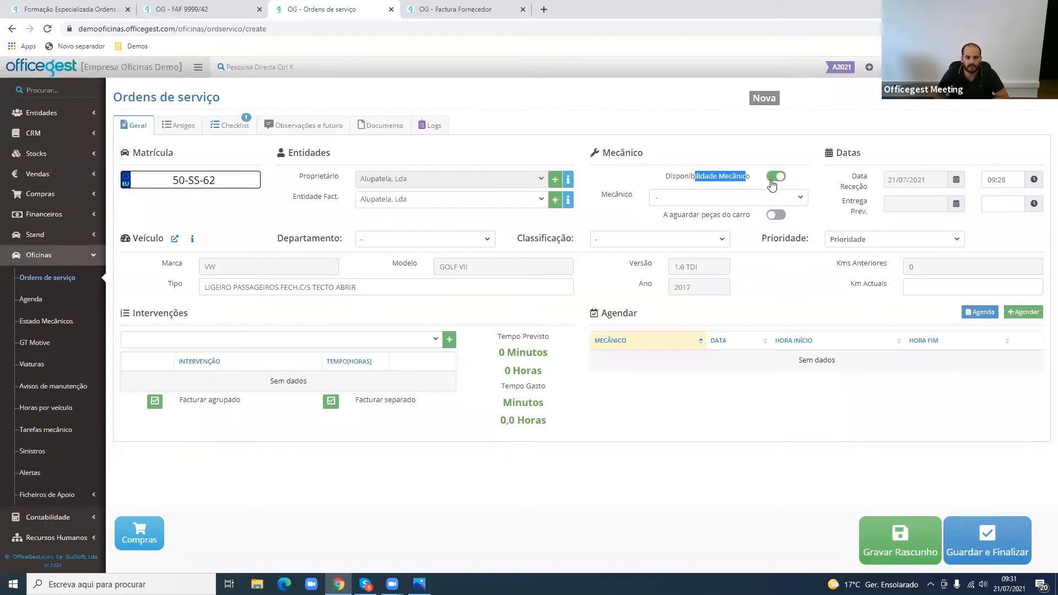
pyautogui.middleClick(65, 322)
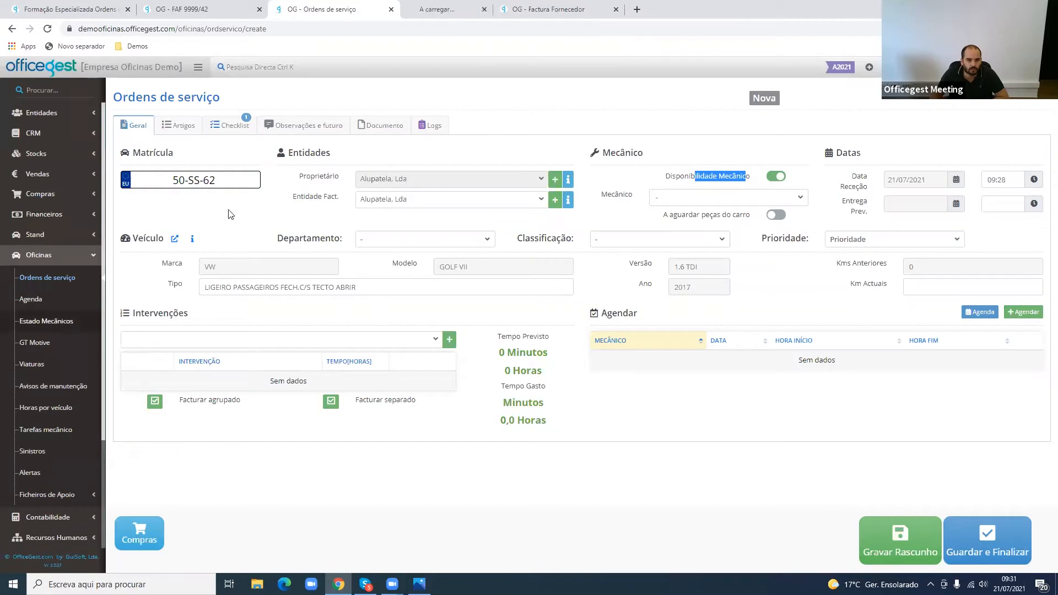
pyautogui.click(474, 10)
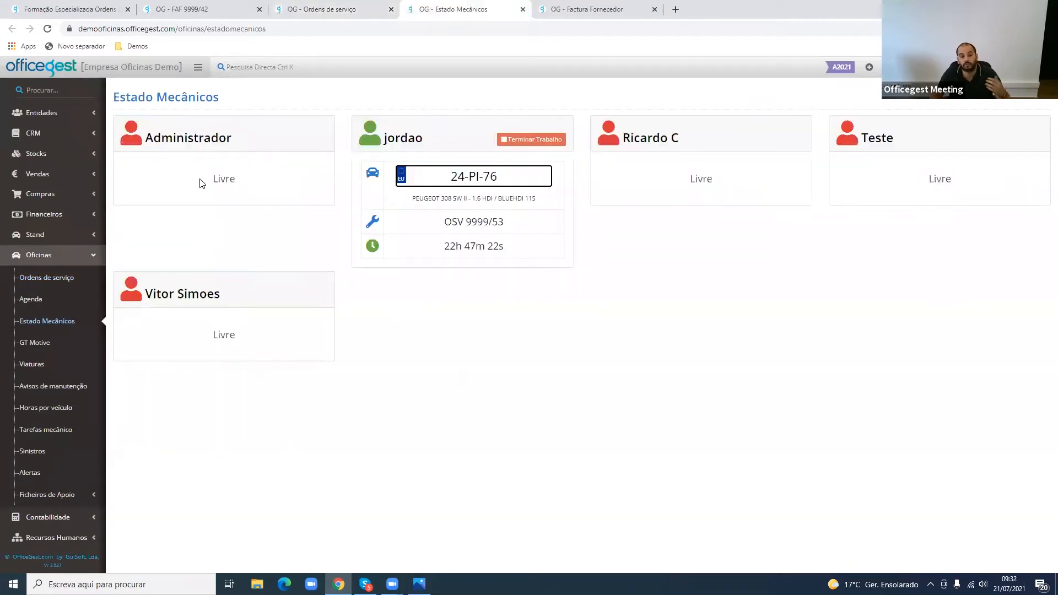
pyautogui.moveTo(201, 179); pyautogui.dragTo(234, 179)
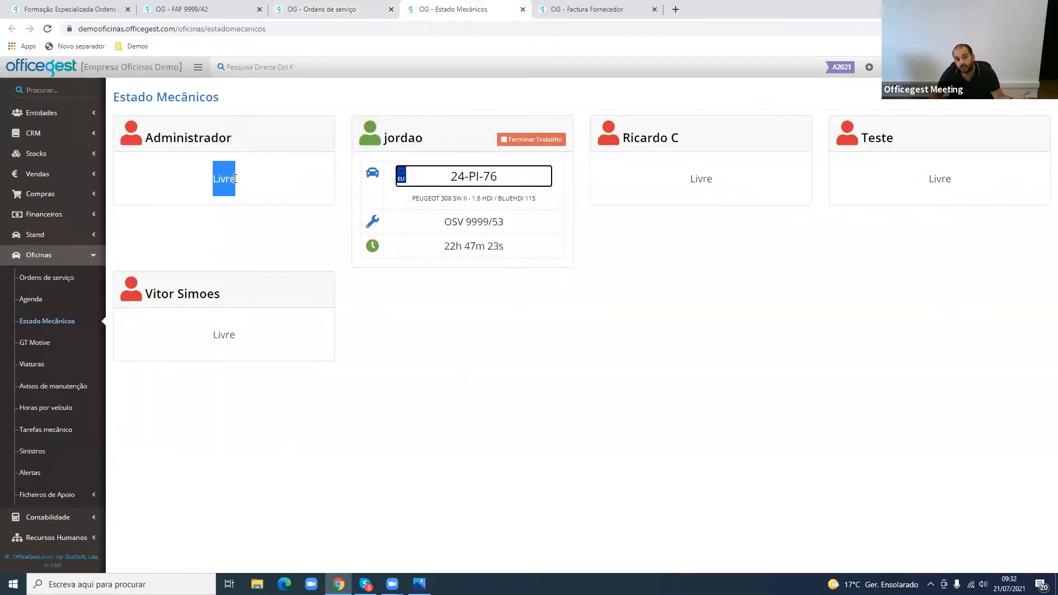
# - Return to the service order, check the Mecânico field and turn Disponibilidade Mecânico off
pyautogui.click(323, 8)
pyautogui.click(728, 203)
pyautogui.click(727, 199)
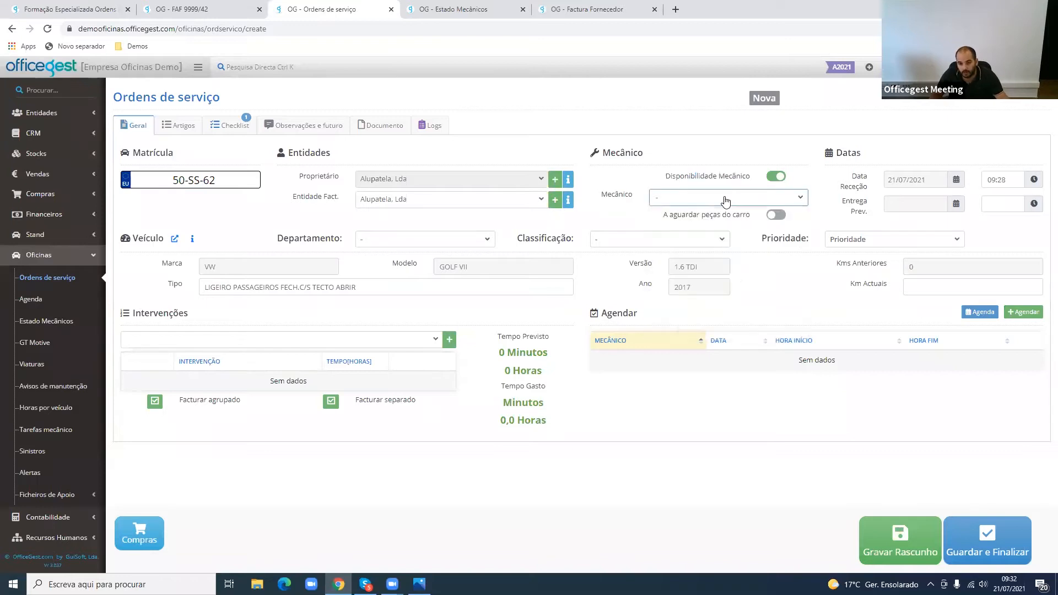
pyautogui.click(771, 179)
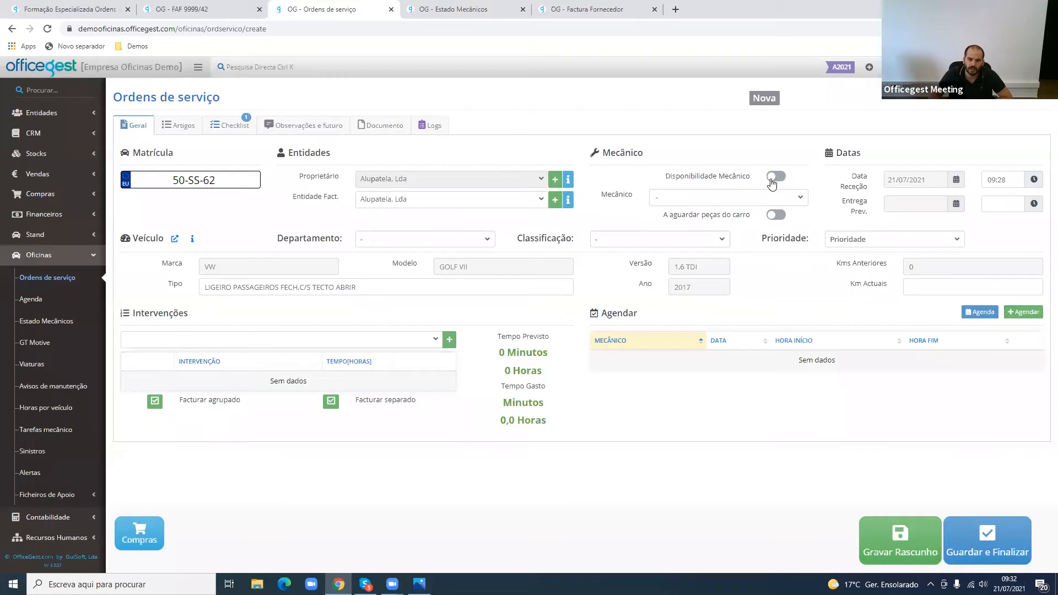
pyautogui.click(771, 177)
pyautogui.click(772, 178)
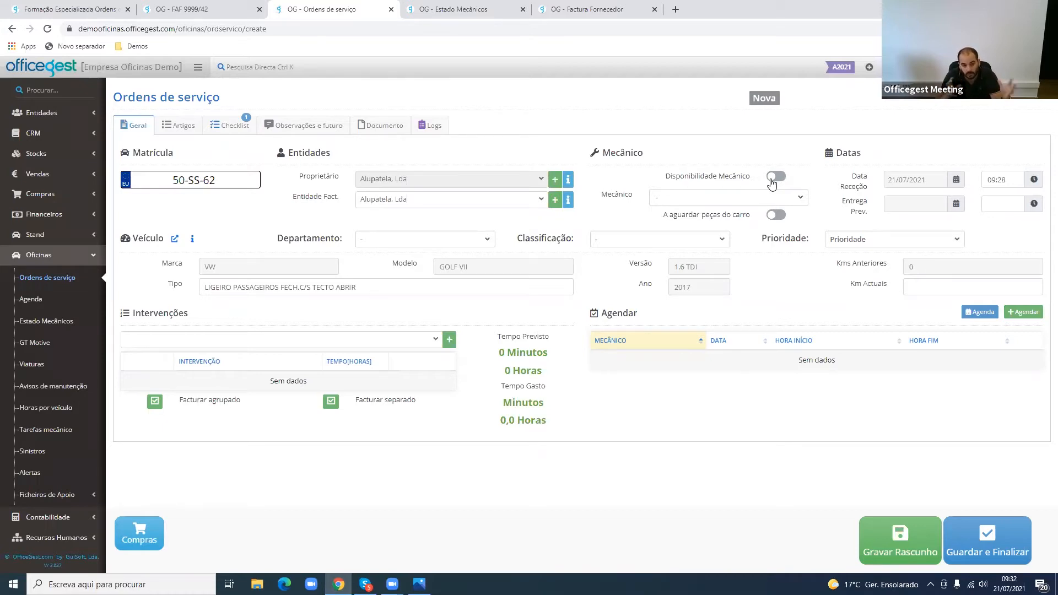
# - Recheck the mechanics' status in Estado Mecânicos, then enable Disponibilidade Mecânico in the service order and assign mechanic [3]
pyautogui.click(468, 10)
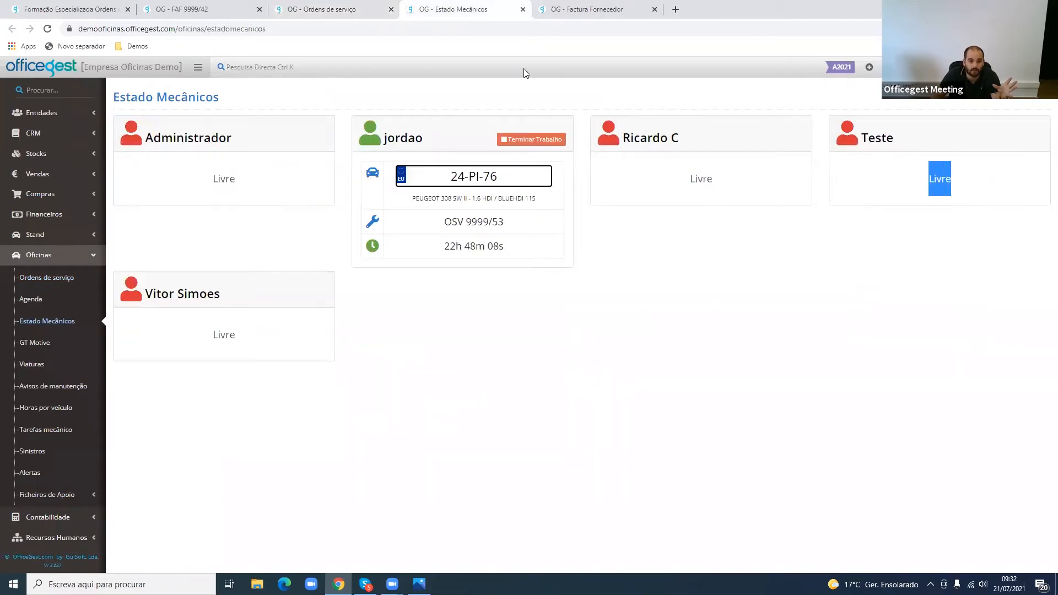
pyautogui.click(374, 7)
pyautogui.click(776, 177)
pyautogui.click(799, 202)
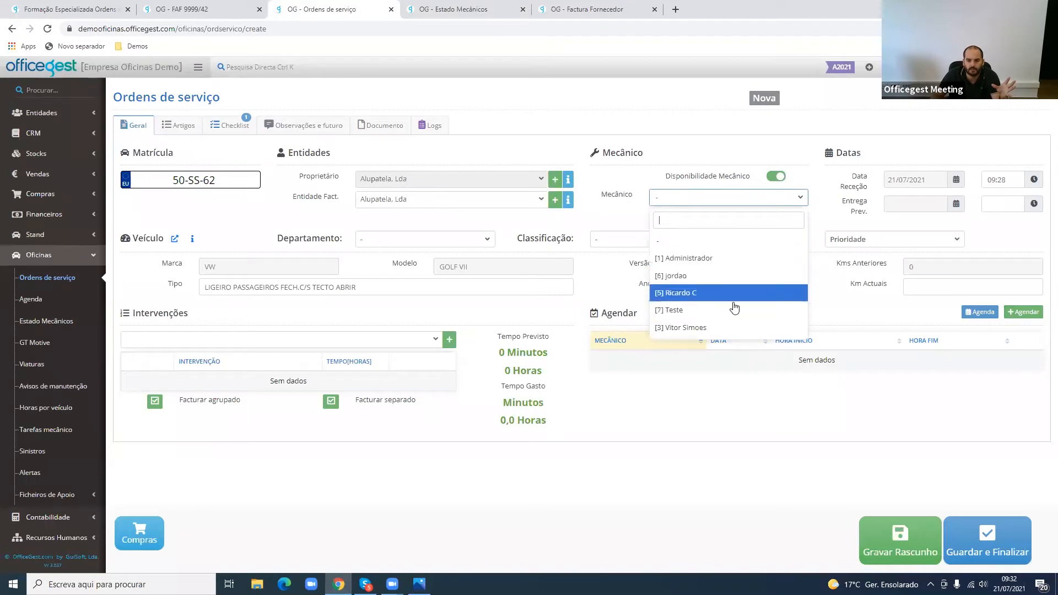
pyautogui.click(709, 327)
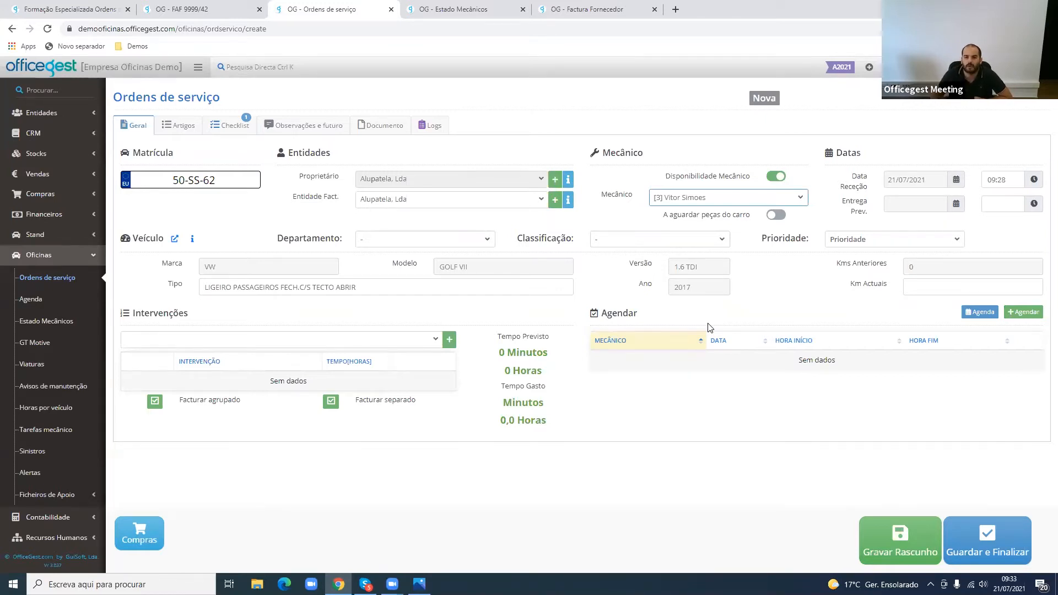
# - Try the A aguardar peças do carro setting by switching it on and back off
pyautogui.moveTo(709, 215); pyautogui.dragTo(745, 218)
pyautogui.doubleClick(744, 218)
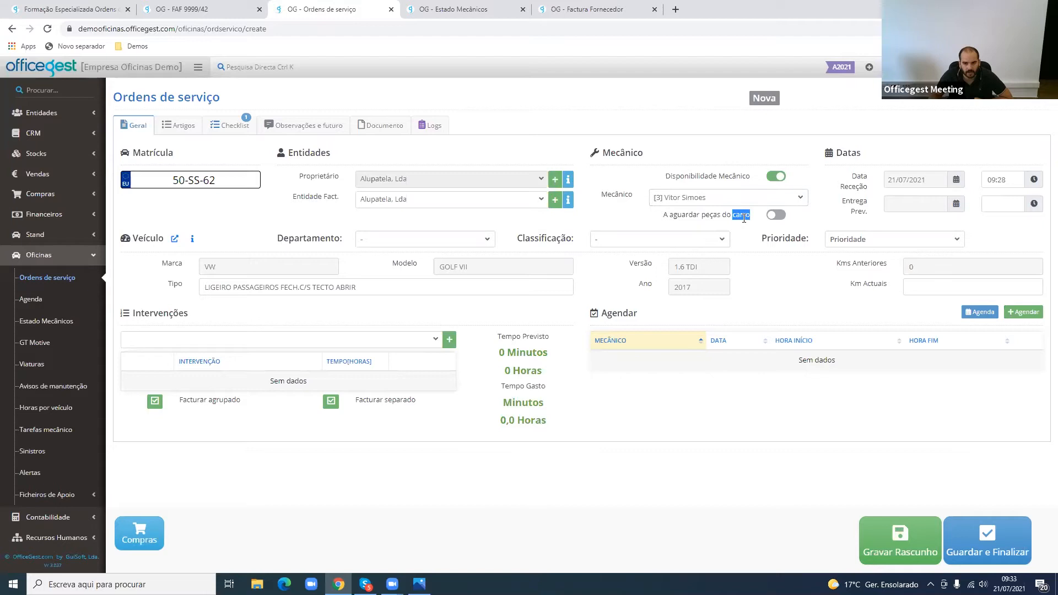
pyautogui.tripleClick(744, 218)
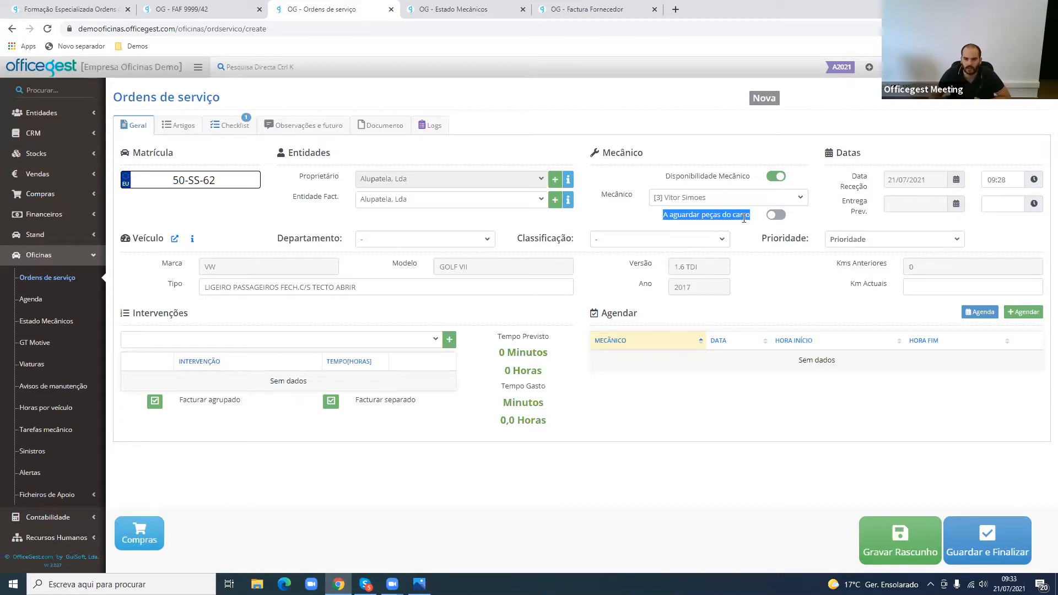
pyautogui.click(777, 219)
pyautogui.click(777, 218)
pyautogui.click(776, 216)
pyautogui.doubleClick(777, 218)
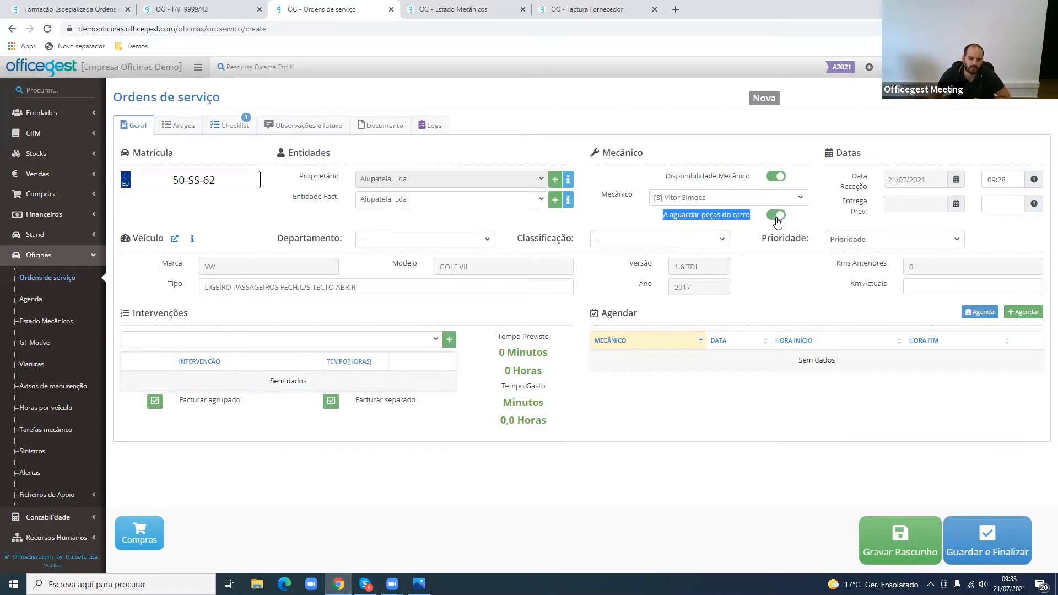
pyautogui.click(778, 218)
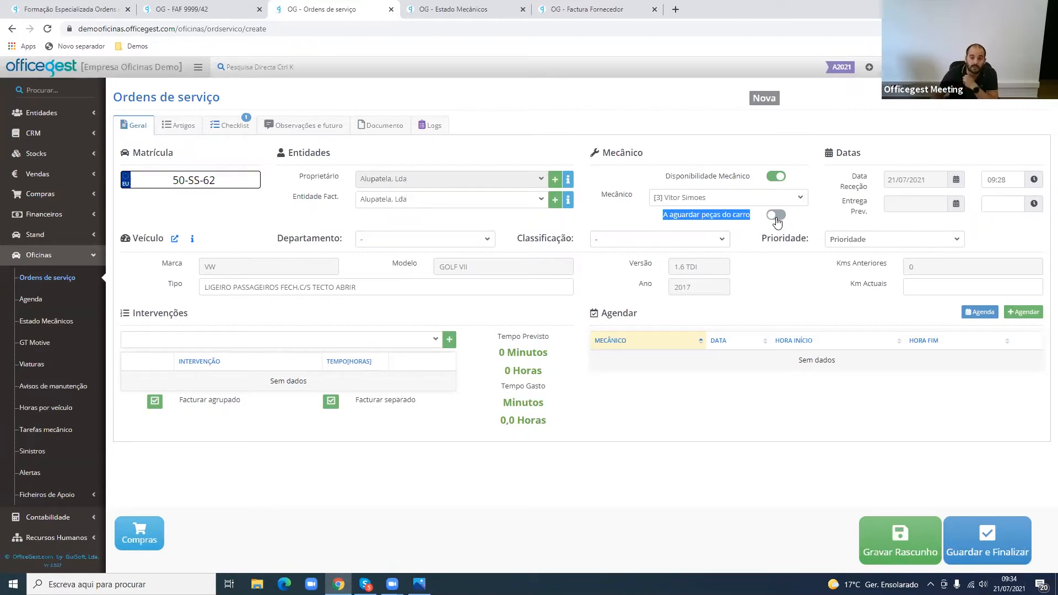
# - Review the service order's Data Receção, checking its calendar and reception time
pyautogui.moveTo(835, 153); pyautogui.dragTo(874, 157)
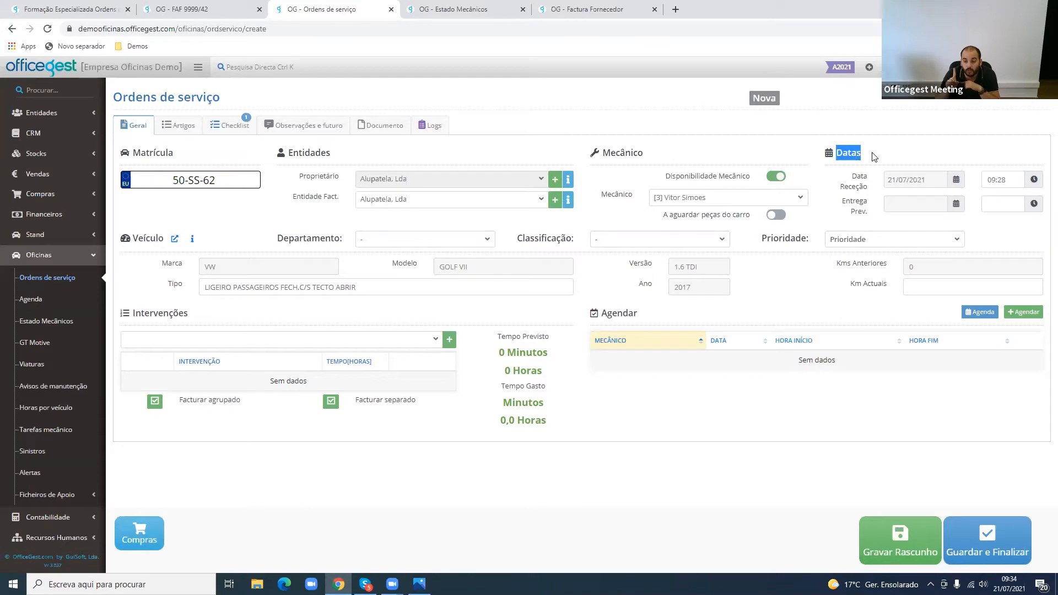
pyautogui.moveTo(852, 178); pyautogui.dragTo(872, 190)
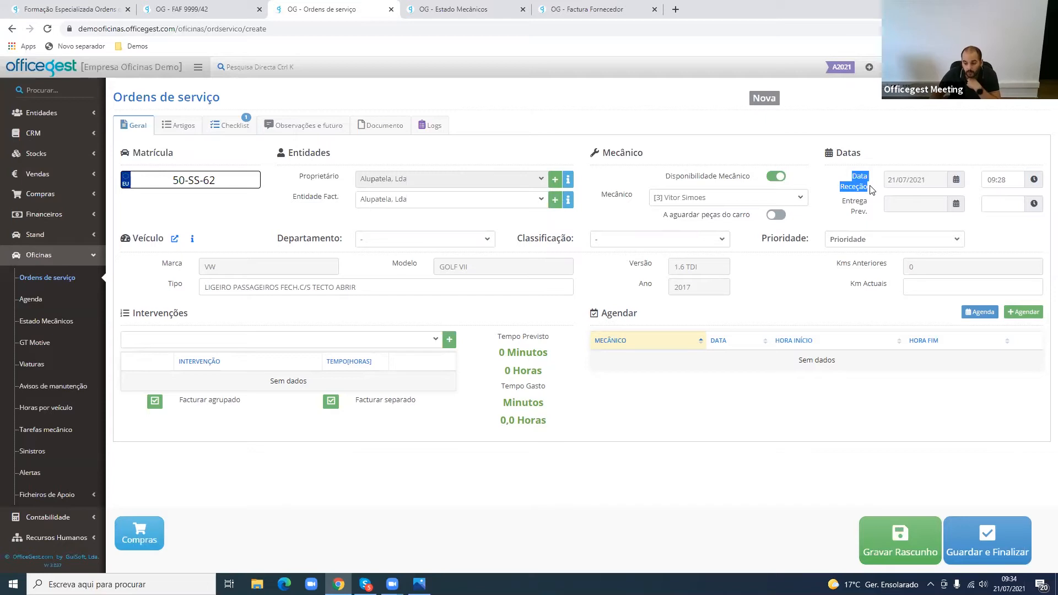
pyautogui.moveTo(1009, 180); pyautogui.dragTo(984, 180)
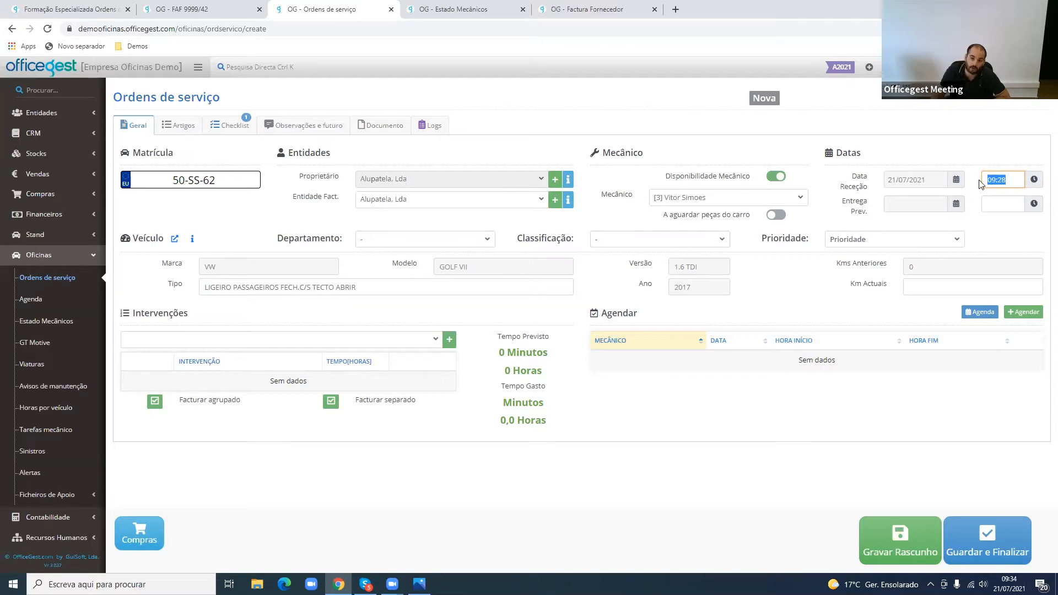
pyautogui.click(926, 180)
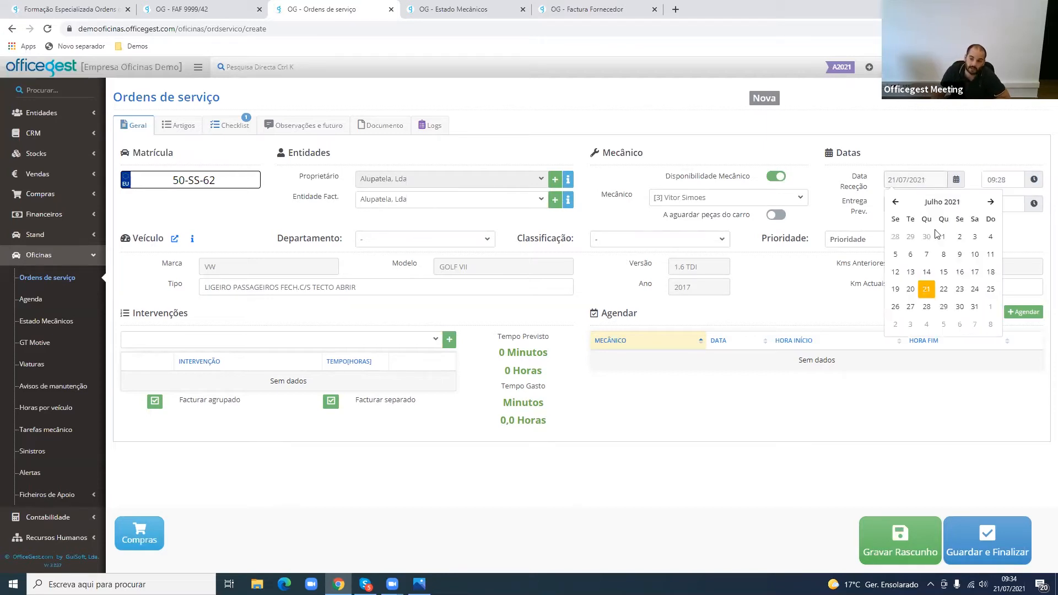
pyautogui.click(1002, 180)
pyautogui.click(1008, 169)
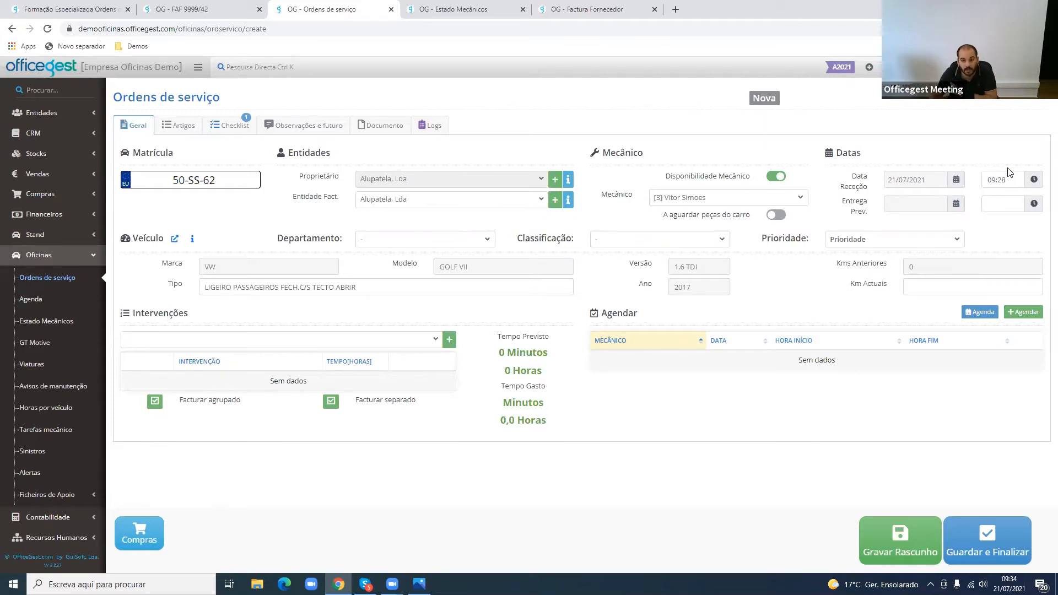
pyautogui.moveTo(1008, 180); pyautogui.dragTo(990, 182)
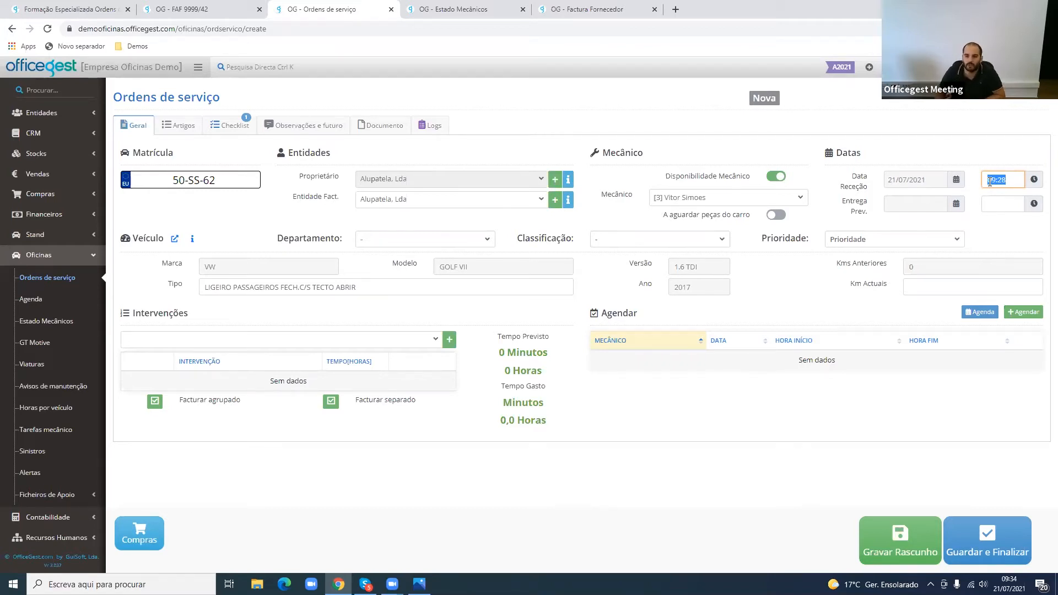
# - Set the order's Entrega Prev. to 28/07/2021 at 18:00
pyautogui.click(925, 214)
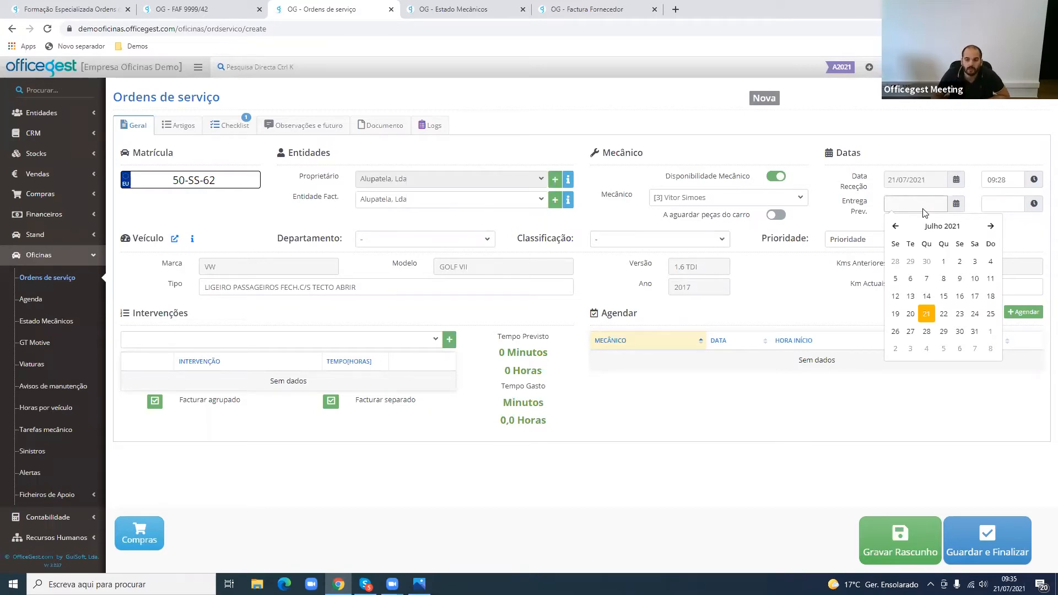
pyautogui.click(927, 331)
pyautogui.click(994, 206)
pyautogui.write('1800')
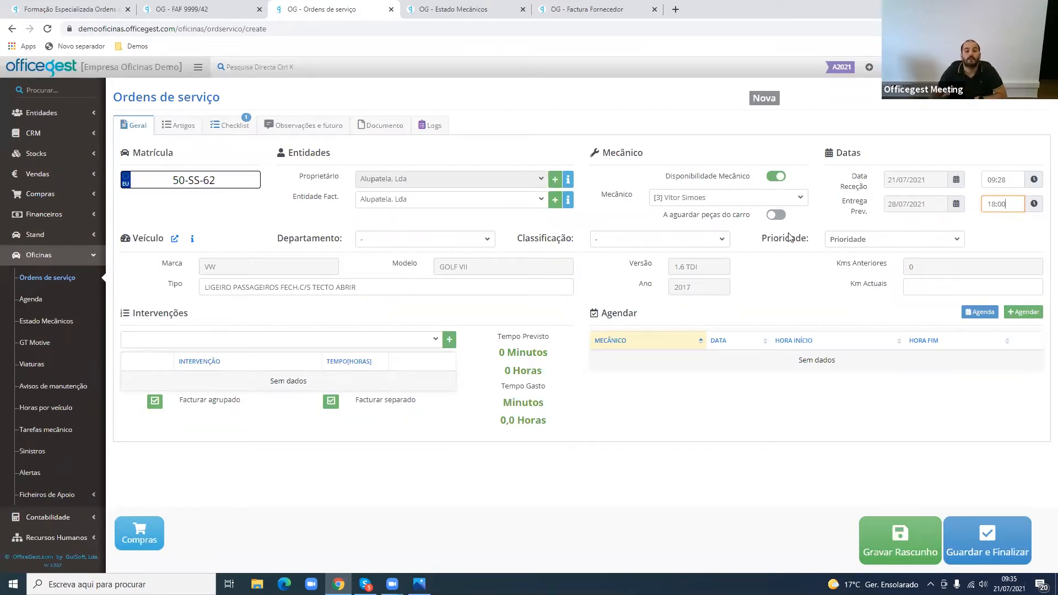
# - View the order's Departamento options, then open the organisational Departamentos support table in the Estado Mecânicos tab and review its entries
pyautogui.moveTo(277, 240); pyautogui.dragTo(371, 243)
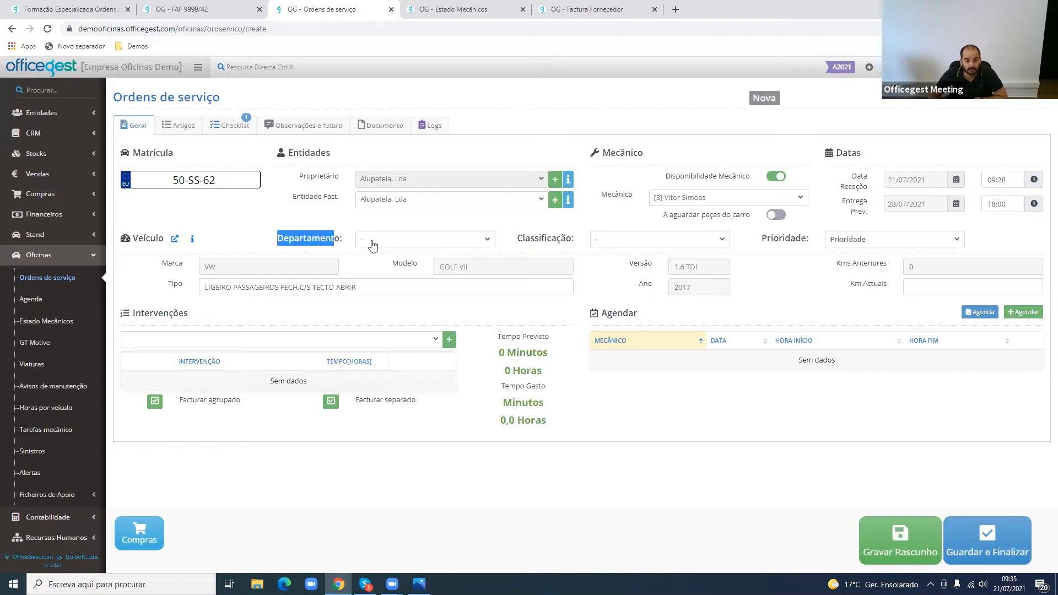
pyautogui.click(377, 242)
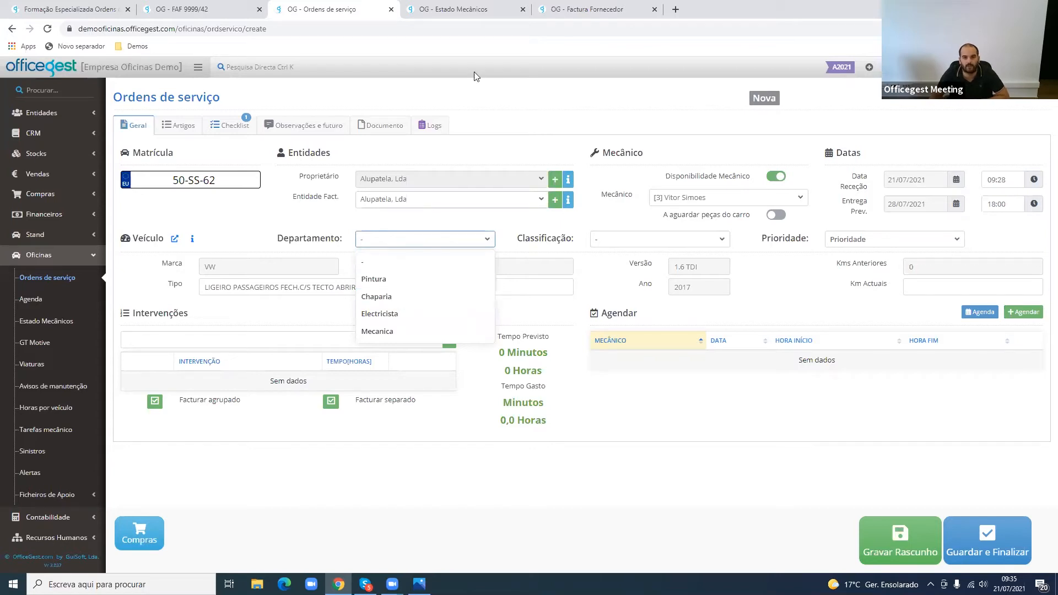
pyautogui.click(454, 9)
pyautogui.scroll(-3, 19, 463)
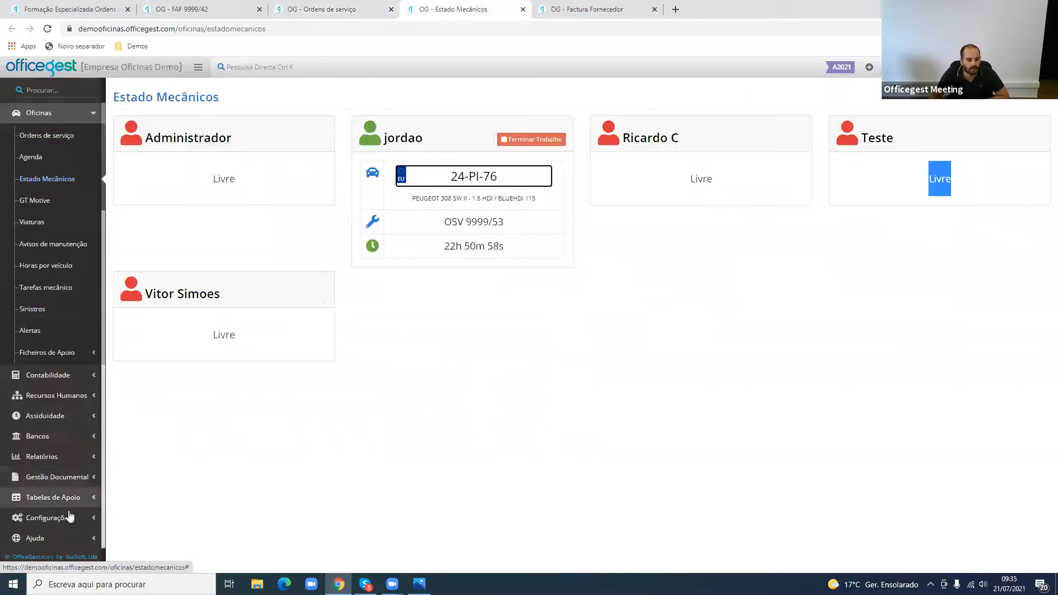
pyautogui.click(71, 516)
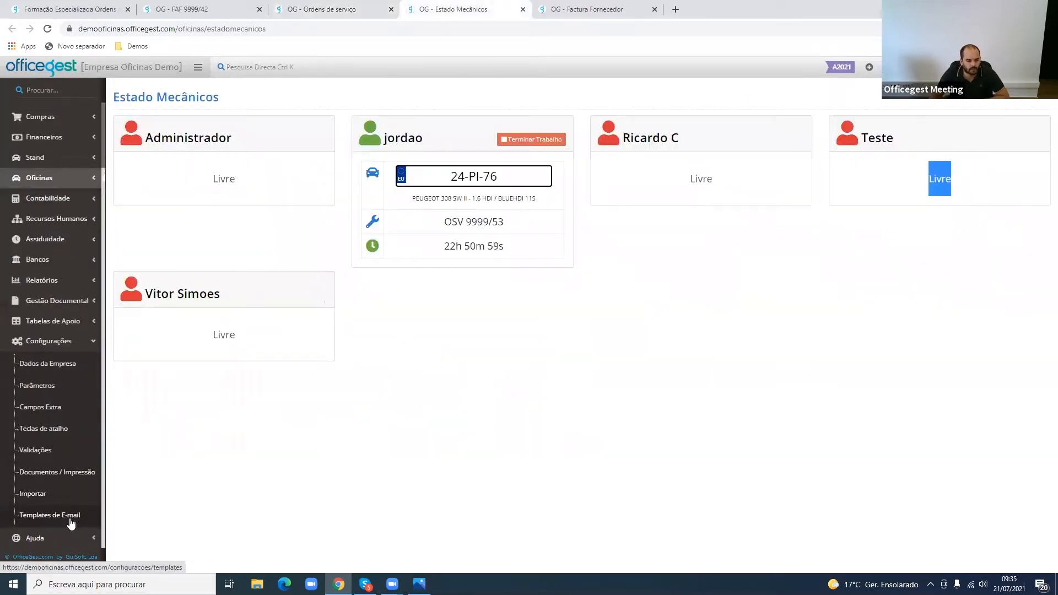
pyautogui.click(76, 329)
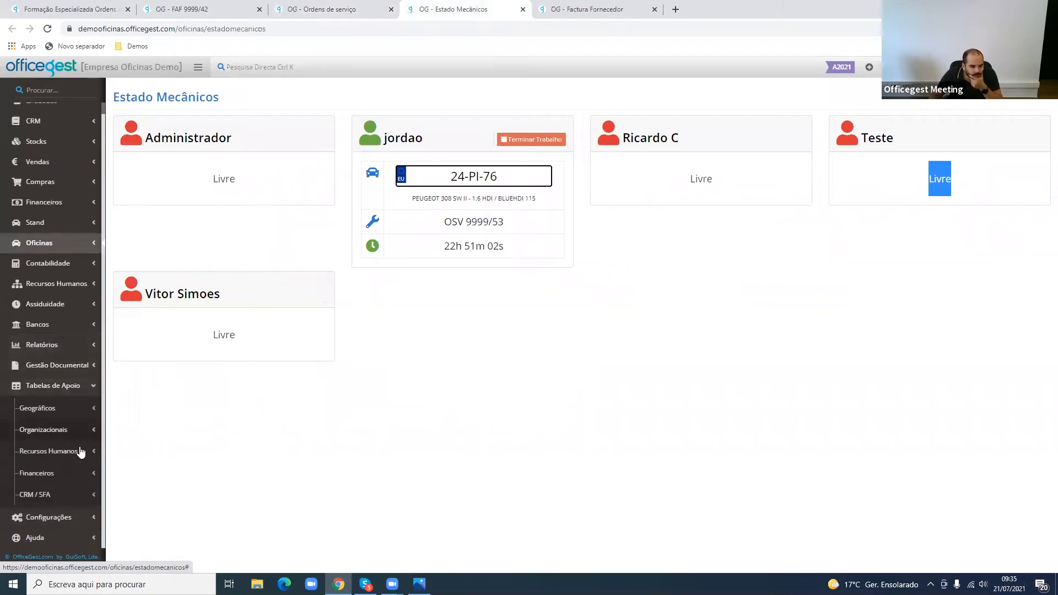
pyautogui.click(77, 432)
pyautogui.scroll(-2, 66, 463)
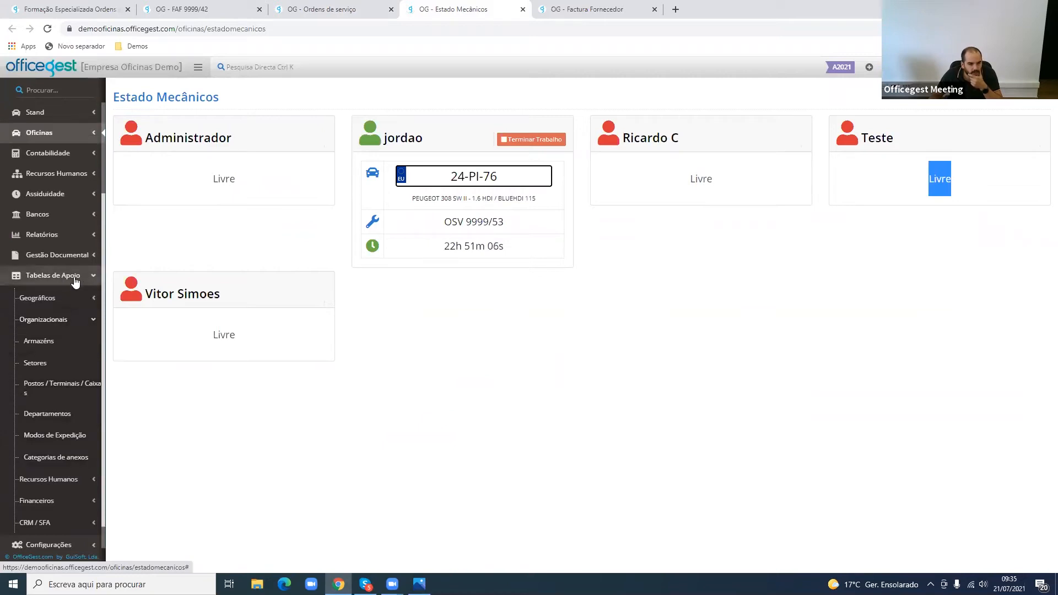
pyautogui.click(53, 421)
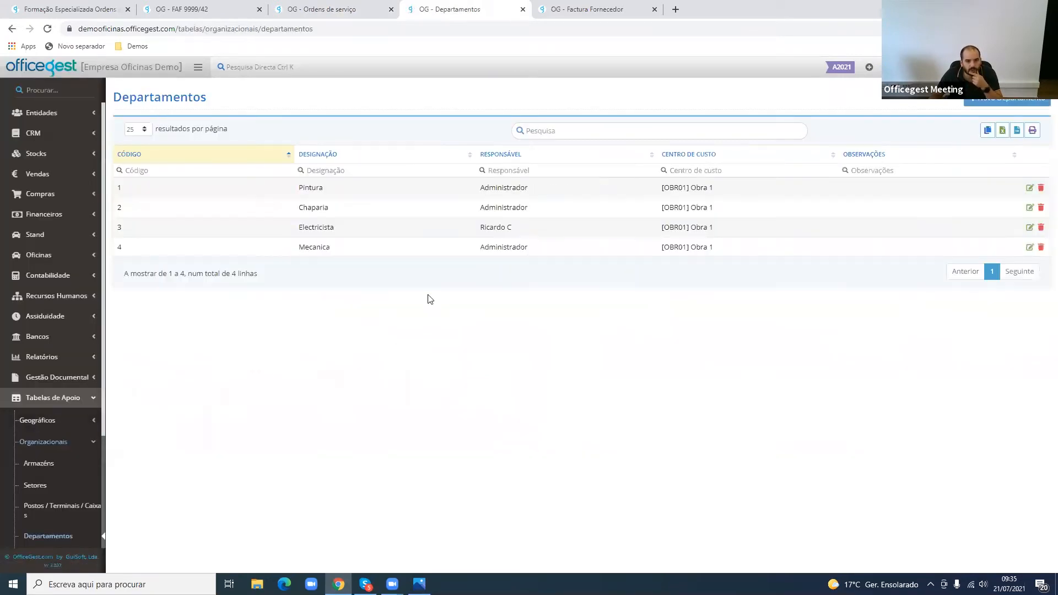
pyautogui.moveTo(299, 245); pyautogui.dragTo(314, 198)
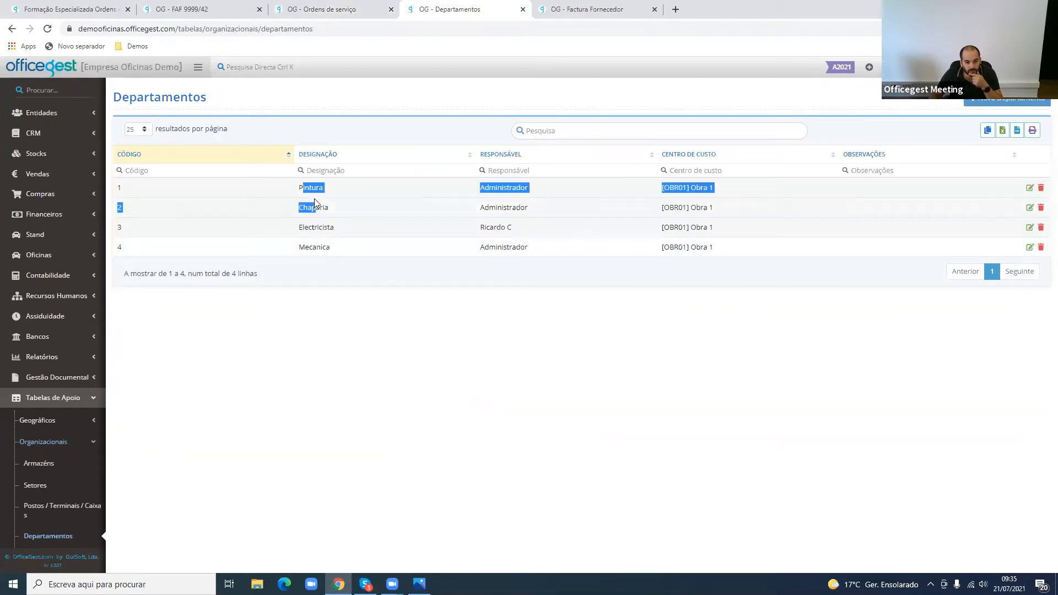
pyautogui.click(316, 197)
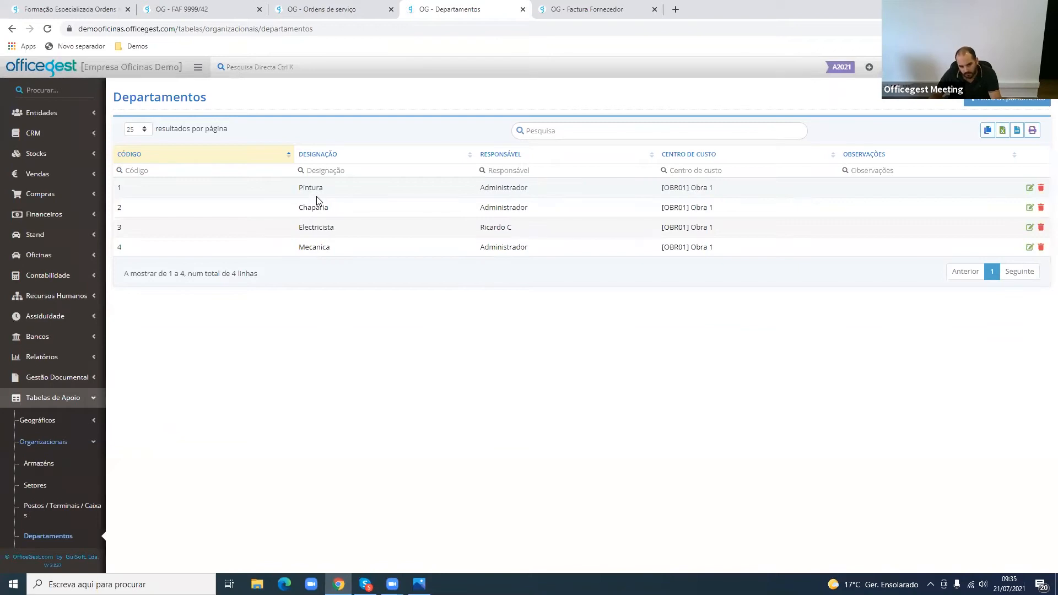
pyautogui.moveTo(305, 188); pyautogui.dragTo(316, 251)
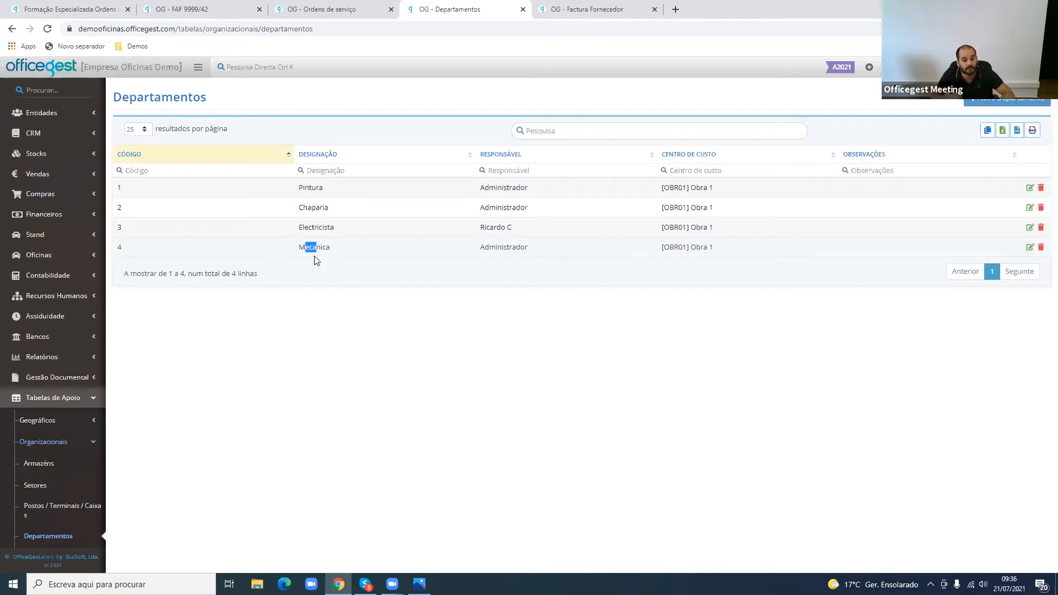
# - Return to the service order and set its Departamento to Pintura
pyautogui.click(359, 8)
pyautogui.click(427, 237)
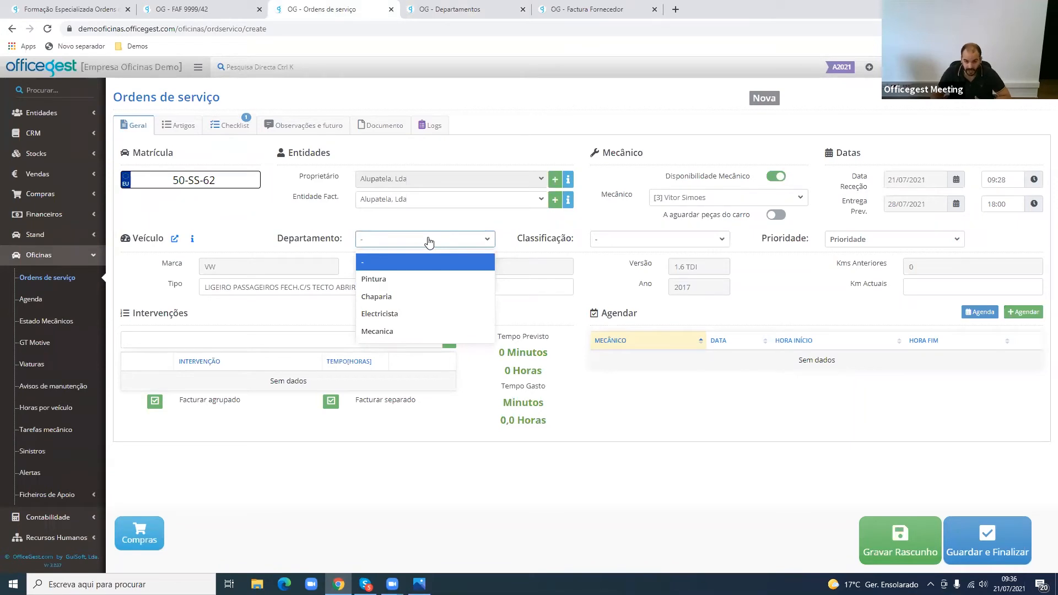
pyautogui.click(432, 281)
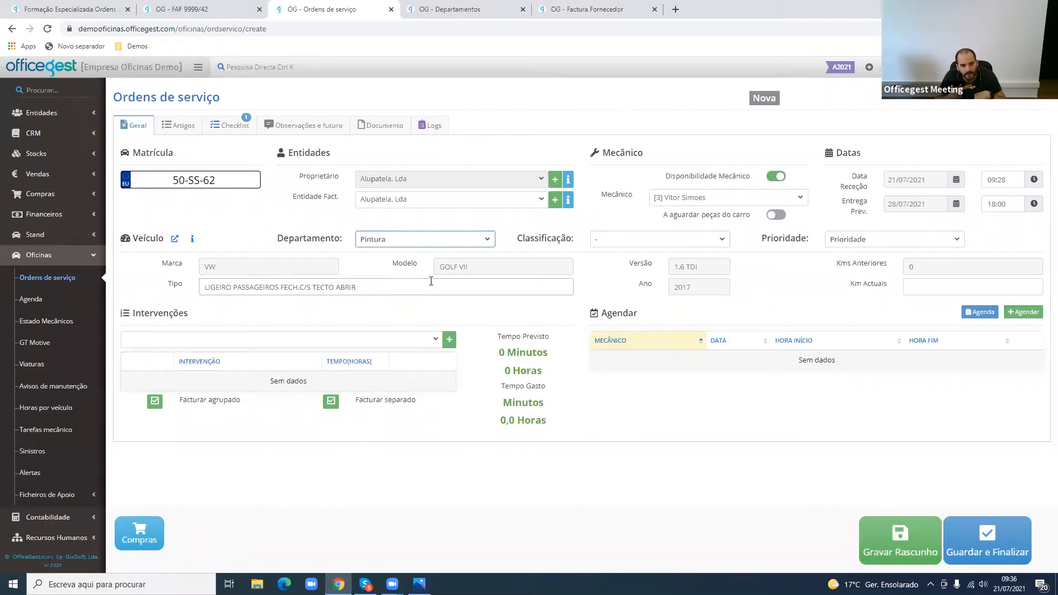
pyautogui.click(419, 240)
pyautogui.click(418, 239)
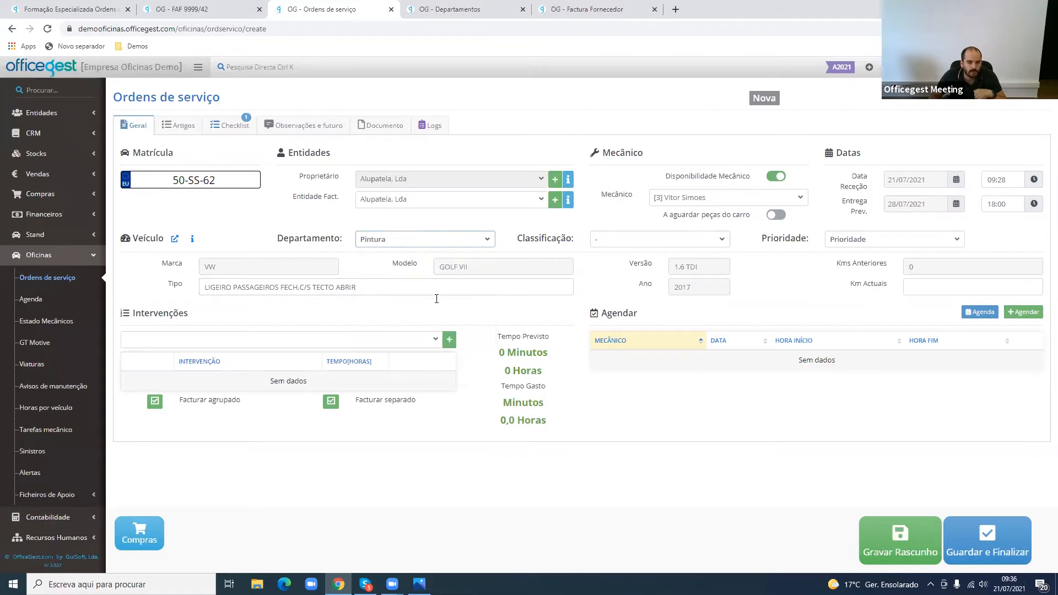
# - Open a new intervention, view its Departamento options, close it without saving, and compare the order's Departamento and Intervenções sections
pyautogui.click(449, 340)
pyautogui.moveTo(402, 172); pyautogui.dragTo(449, 164)
pyautogui.click(473, 165)
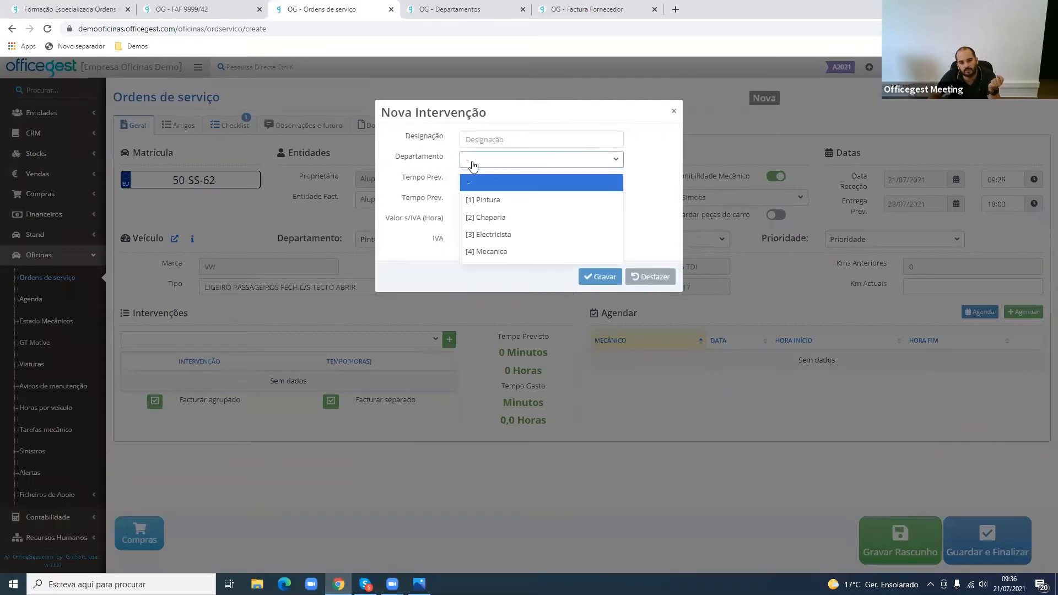
pyautogui.click(473, 165)
pyautogui.click(346, 237)
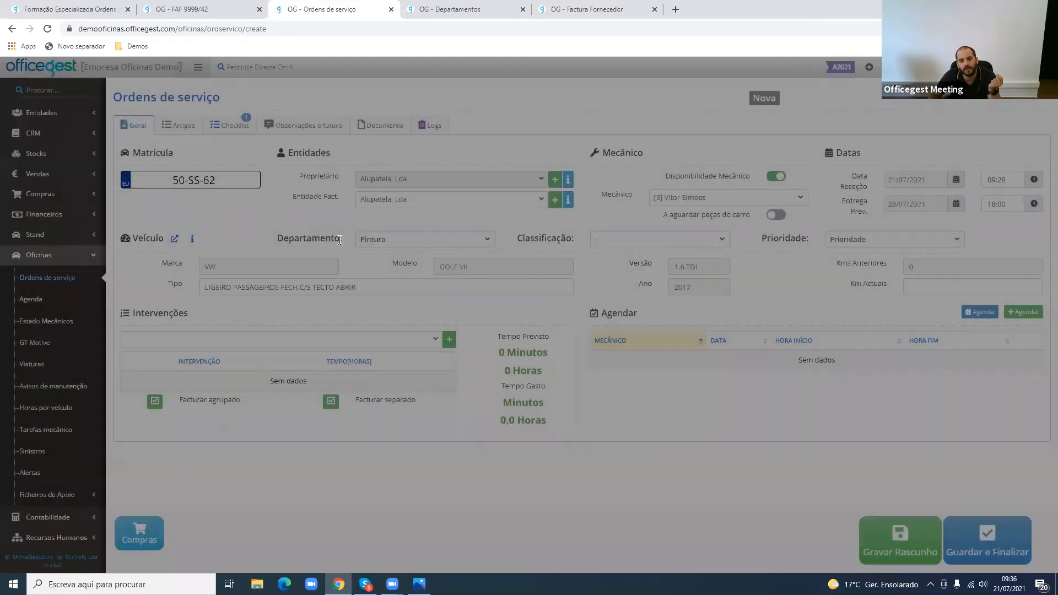
pyautogui.moveTo(340, 238); pyautogui.dragTo(269, 237)
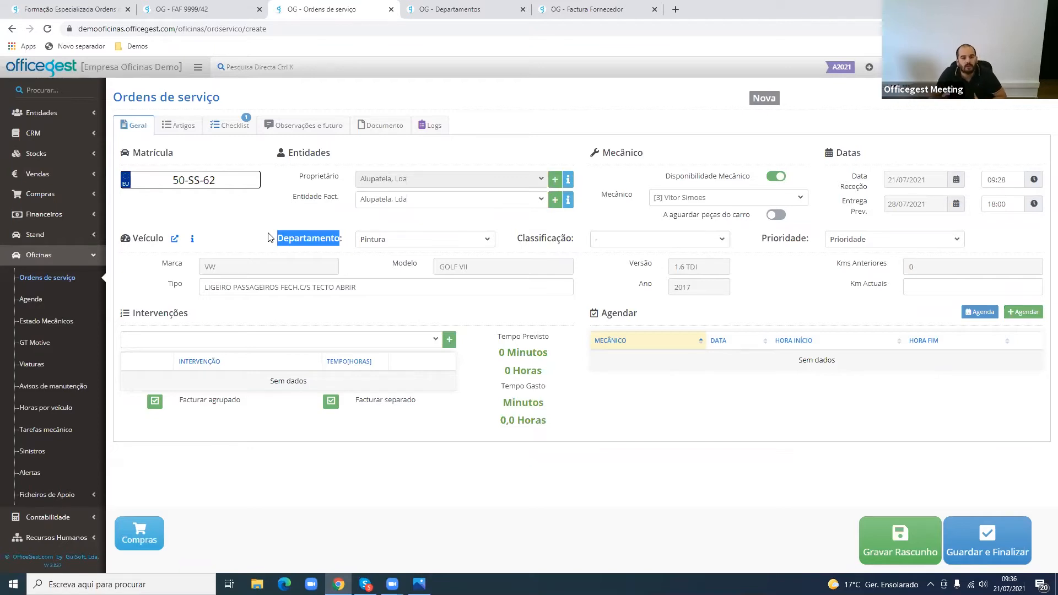
pyautogui.moveTo(150, 313); pyautogui.dragTo(176, 312)
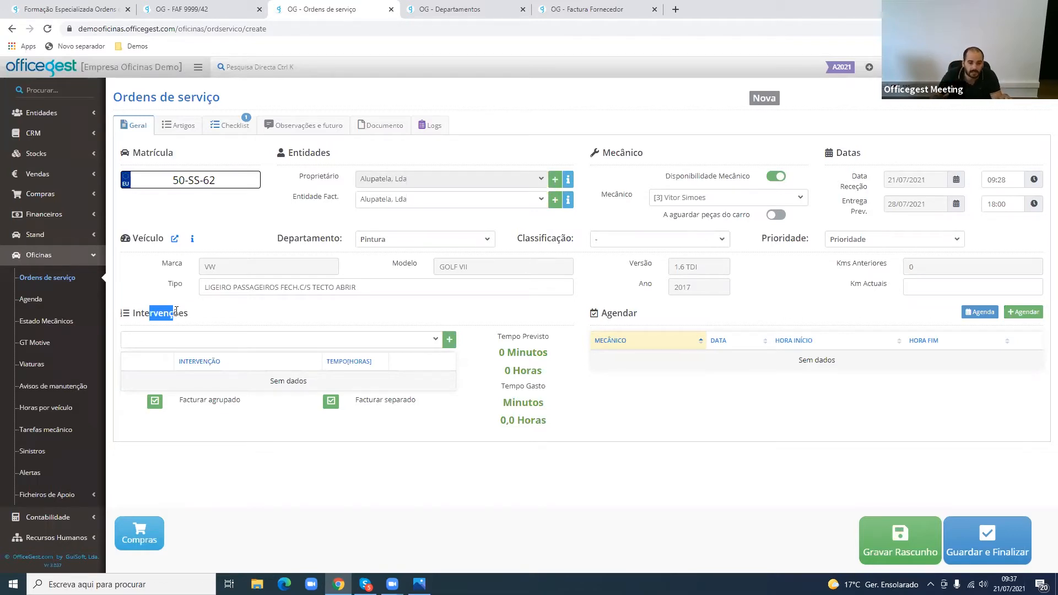
pyautogui.doubleClick(291, 232)
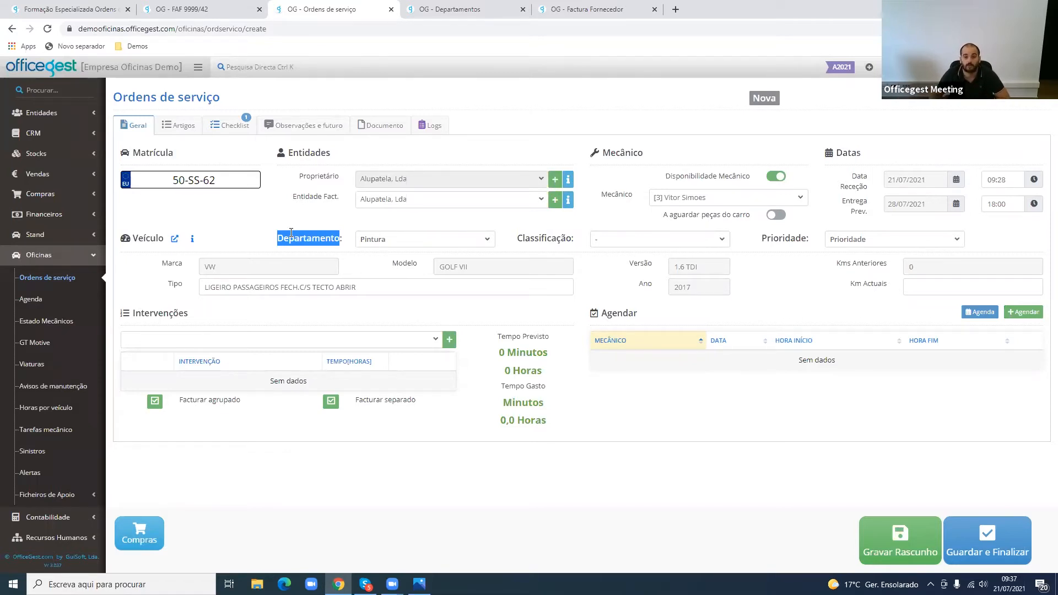
# - Set the service order's Classificação to Reclamação and recheck its available options
pyautogui.doubleClick(547, 238)
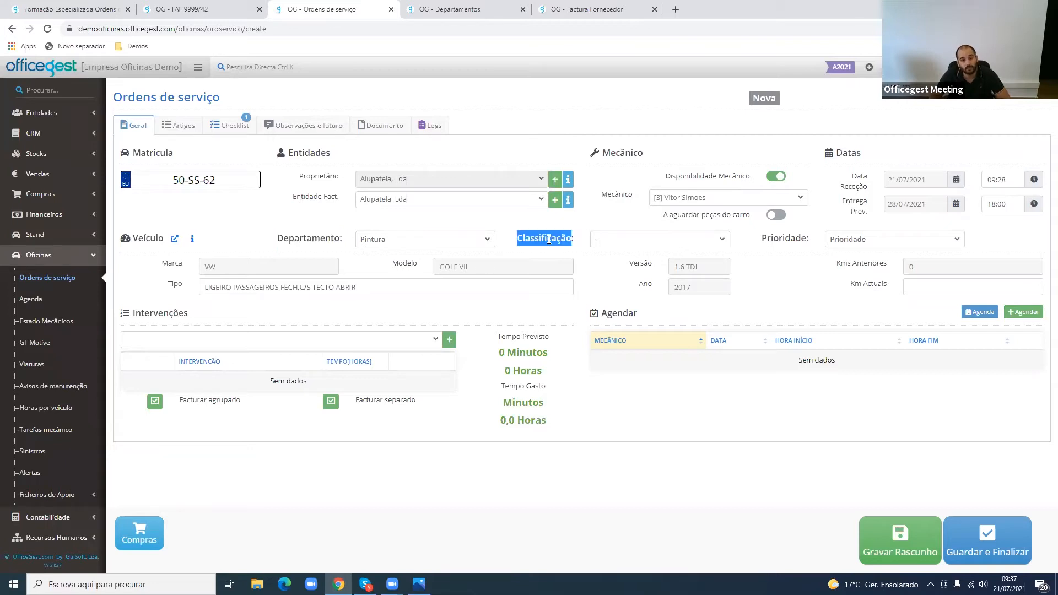
pyautogui.click(626, 239)
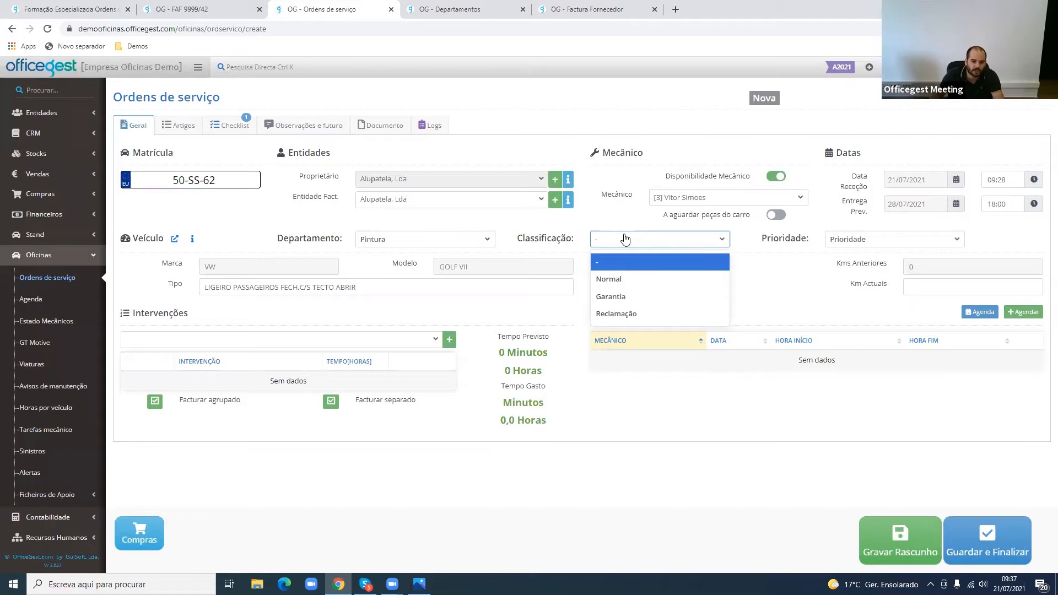
pyautogui.click(634, 315)
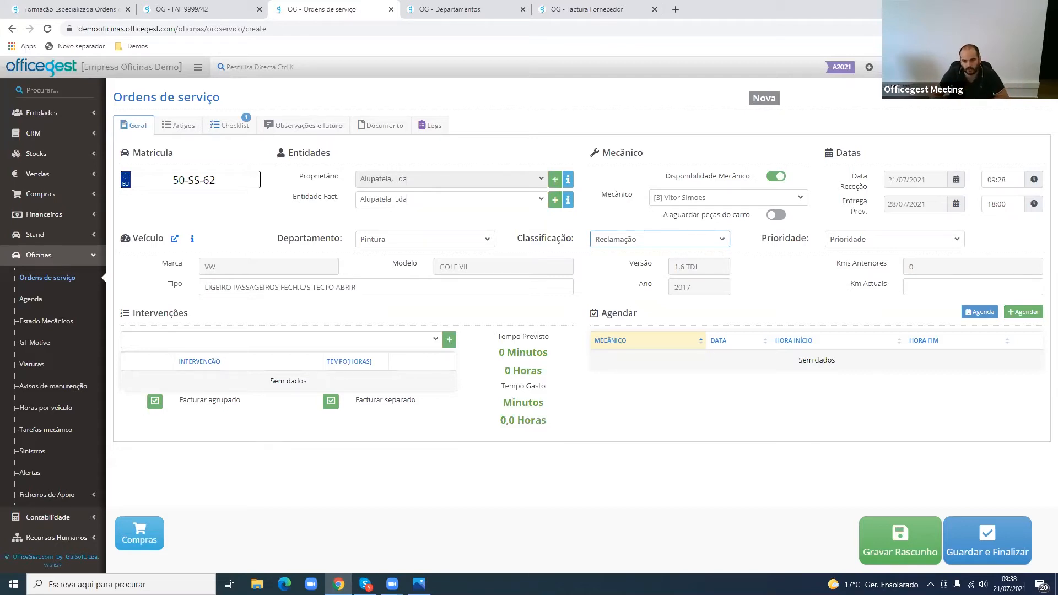
pyautogui.click(645, 243)
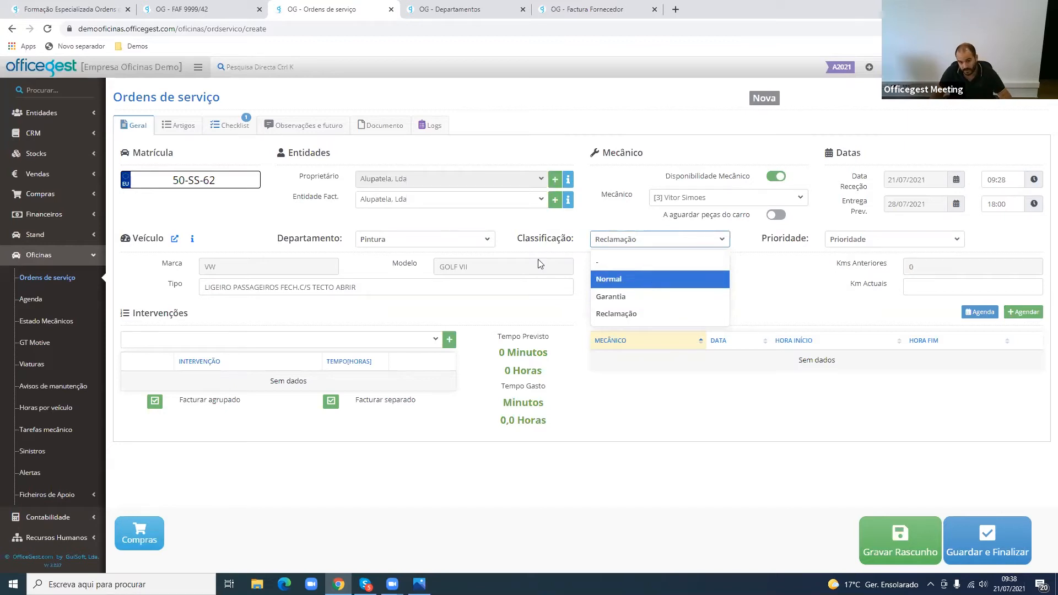
pyautogui.click(554, 259)
pyautogui.doubleClick(549, 238)
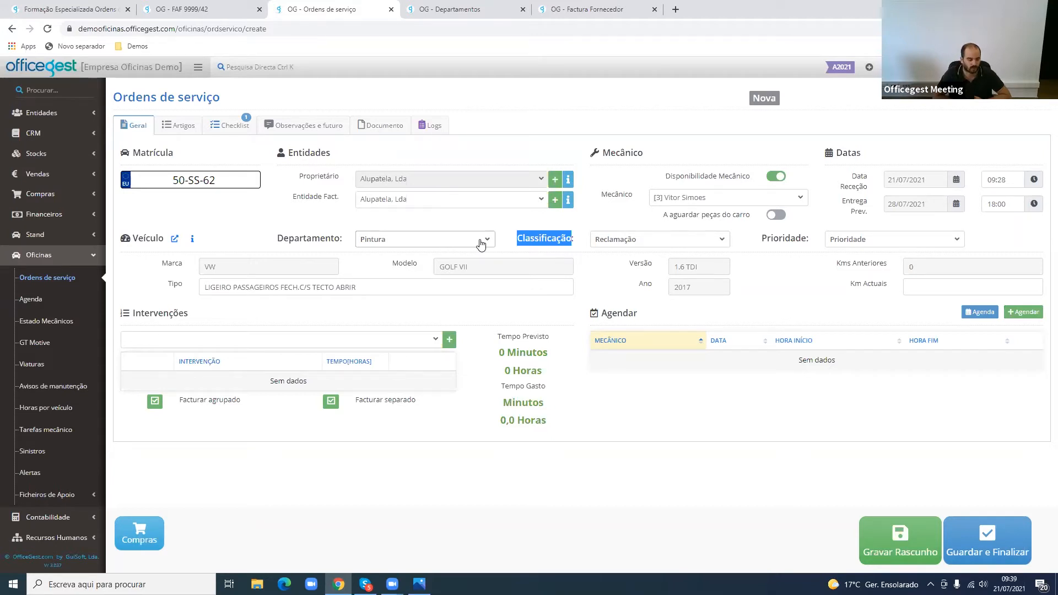
# - Set the service order's Prioridade to Urgente
pyautogui.moveTo(761, 239); pyautogui.dragTo(808, 243)
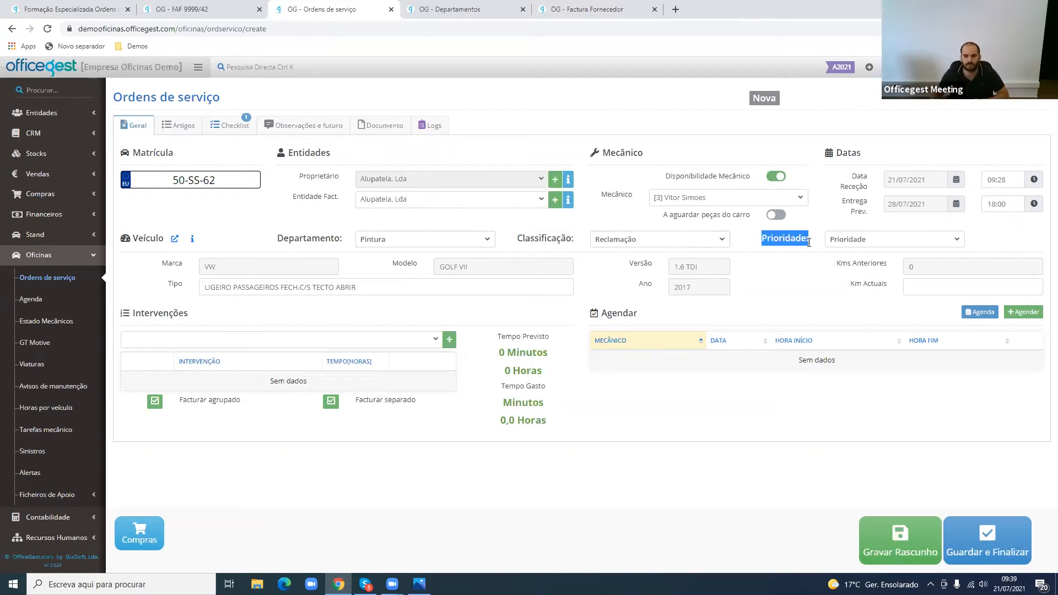
pyautogui.click(865, 241)
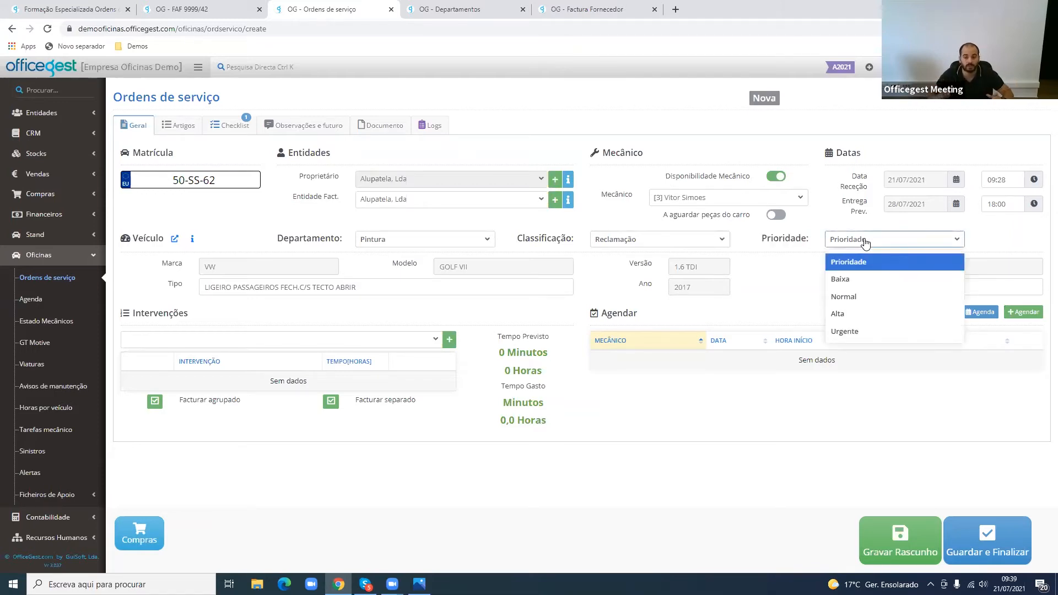
pyautogui.click(857, 334)
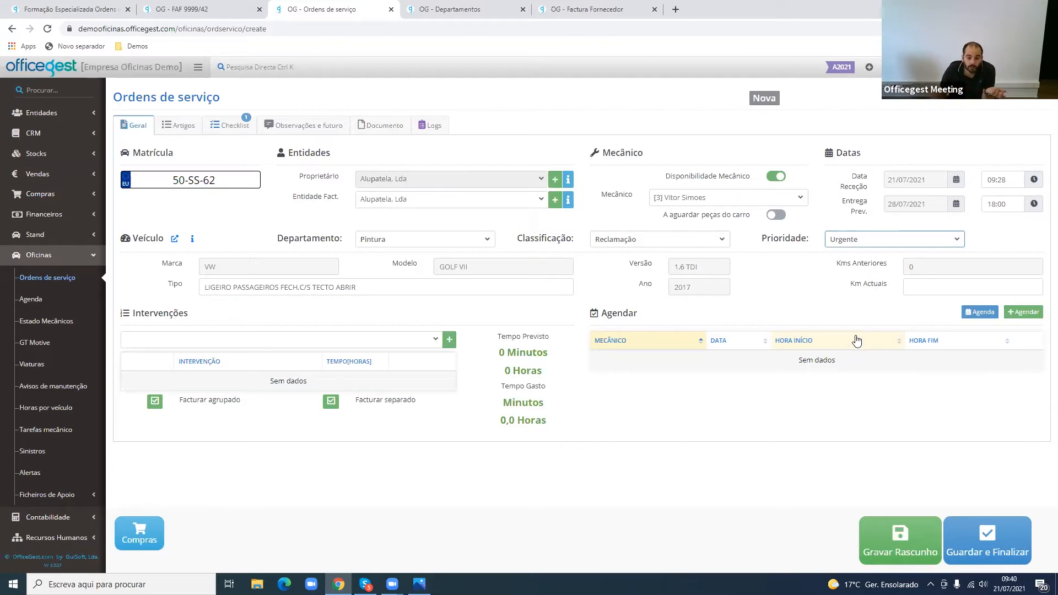
pyautogui.moveTo(131, 241); pyautogui.dragTo(177, 285)
pyautogui.moveTo(406, 262); pyautogui.dragTo(399, 264)
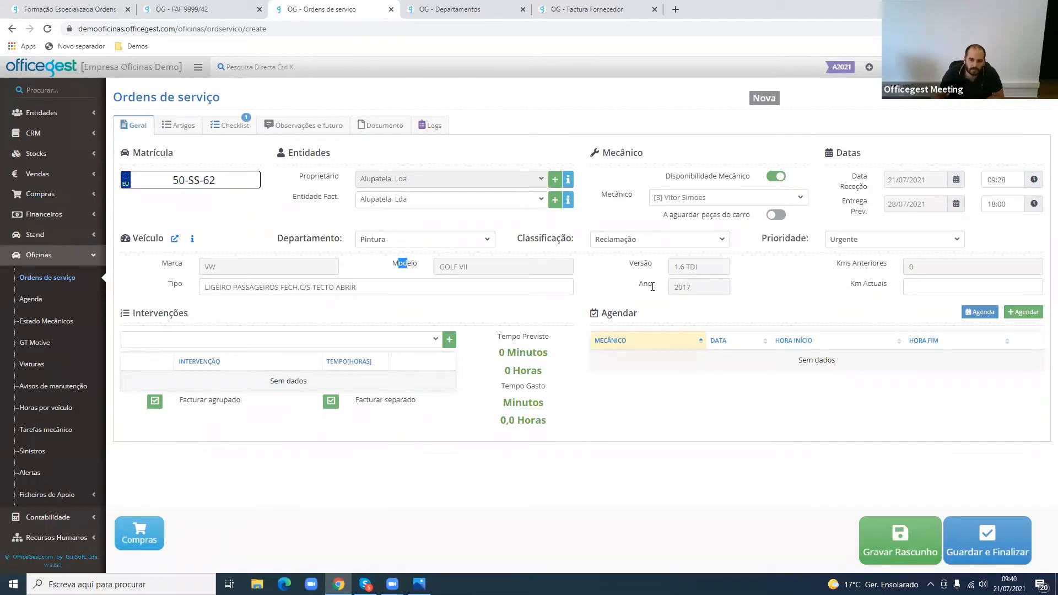
pyautogui.click(937, 286)
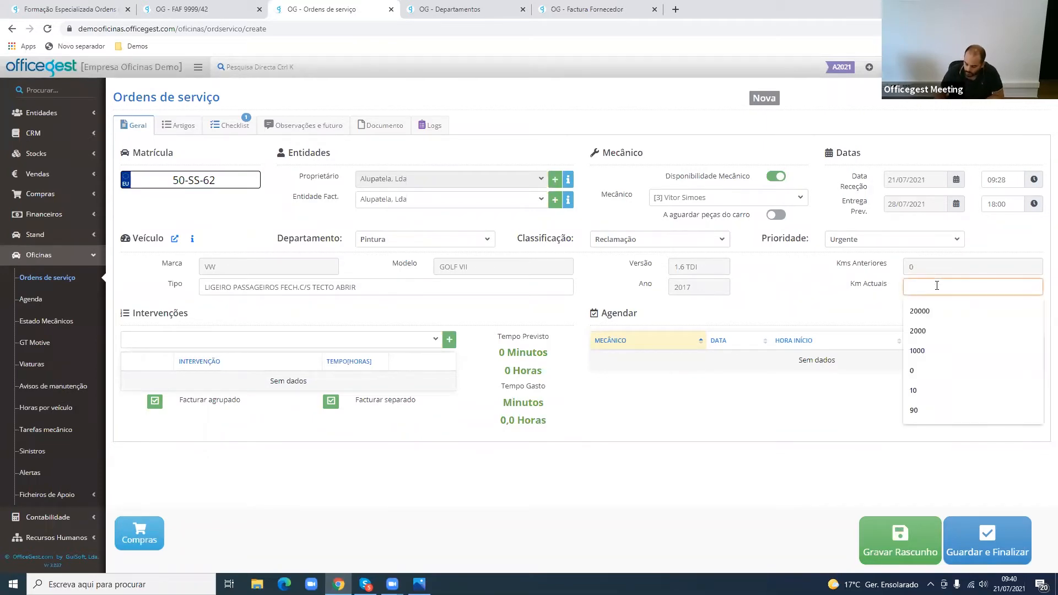
pyautogui.write('66000')
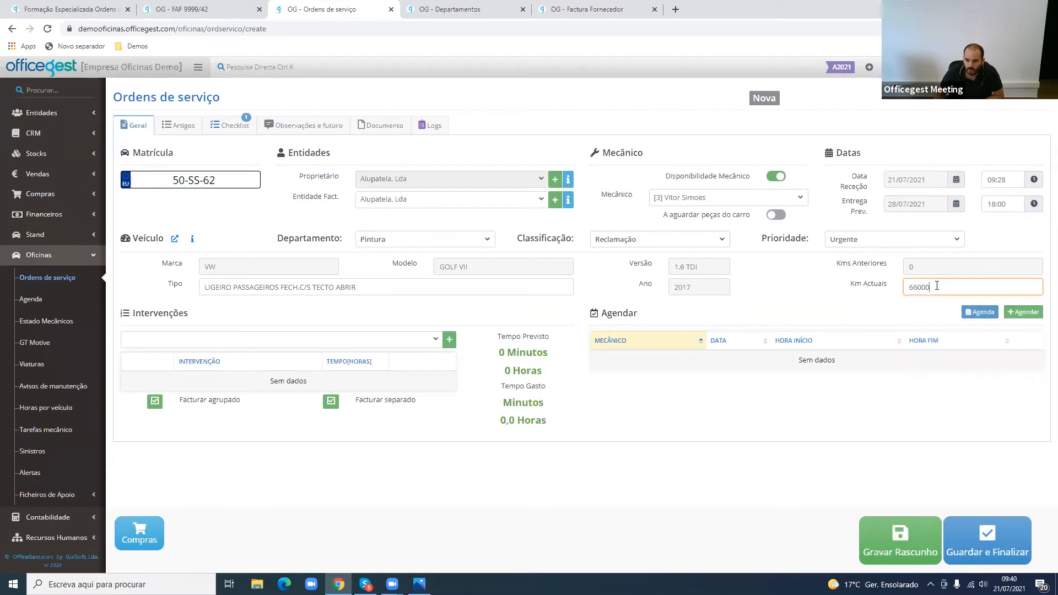
pyautogui.press('BackSpace')
pyautogui.write('6')
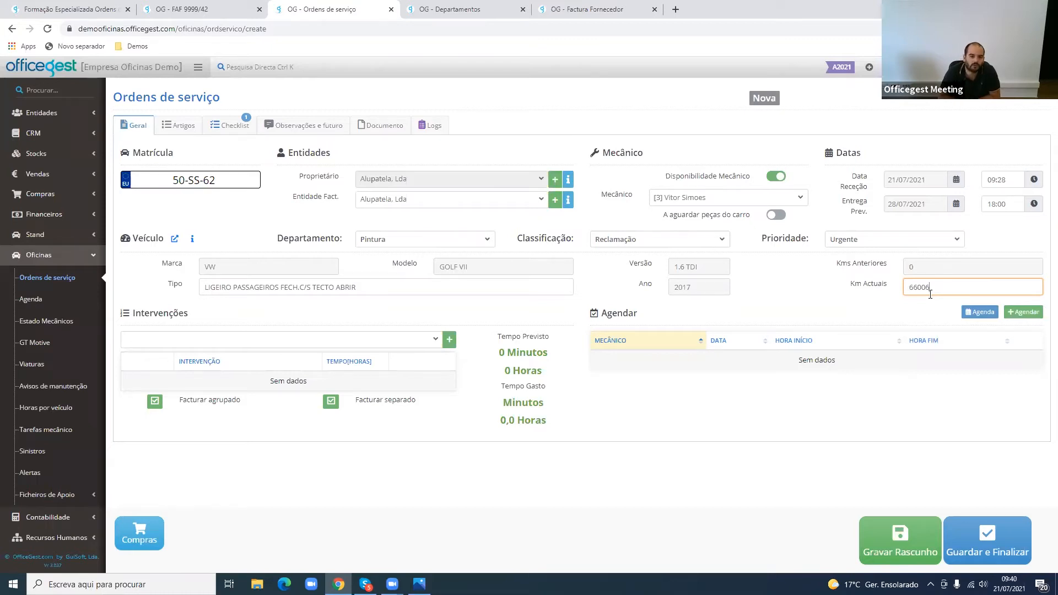
pyautogui.press('BackSpace')
pyautogui.press('BackSpace')
pyautogui.press('BackSpace')
# - Save the service order as a draft, confirming the prompt, and view the vehicle's additional information
pyautogui.click(899, 546)
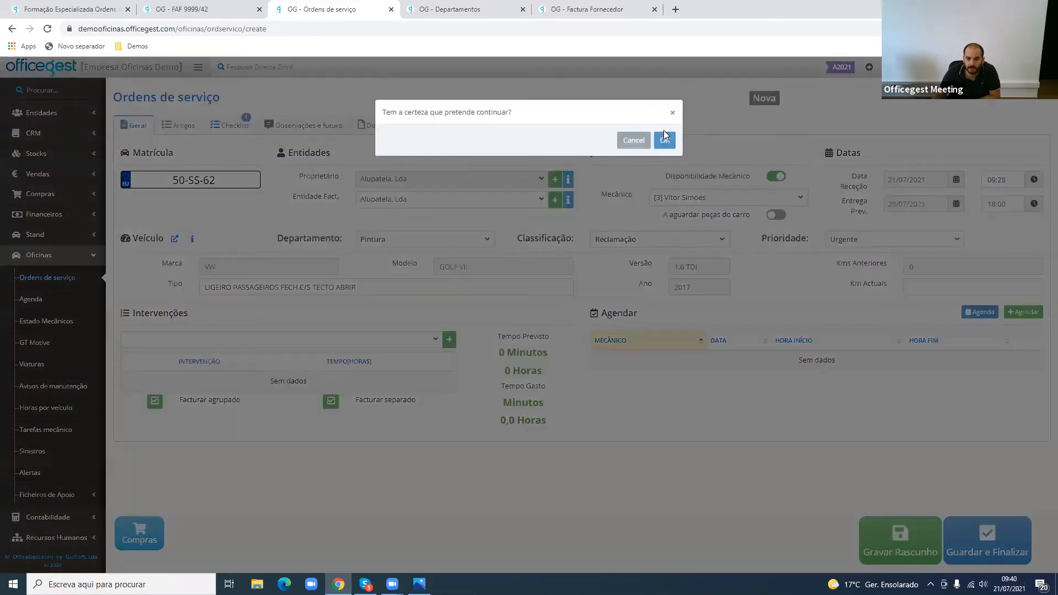
pyautogui.click(665, 141)
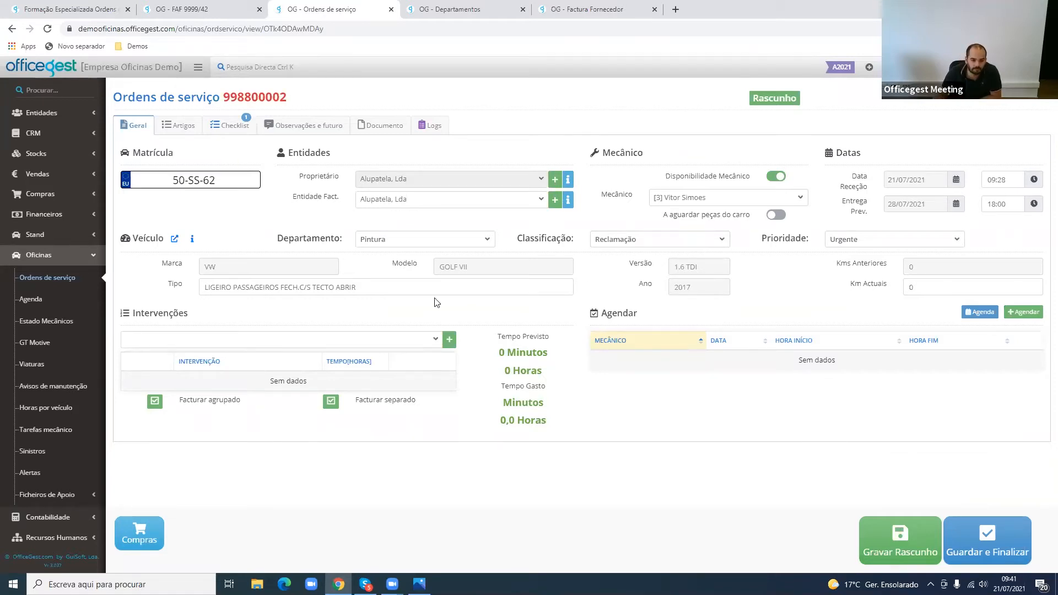
pyautogui.click(191, 239)
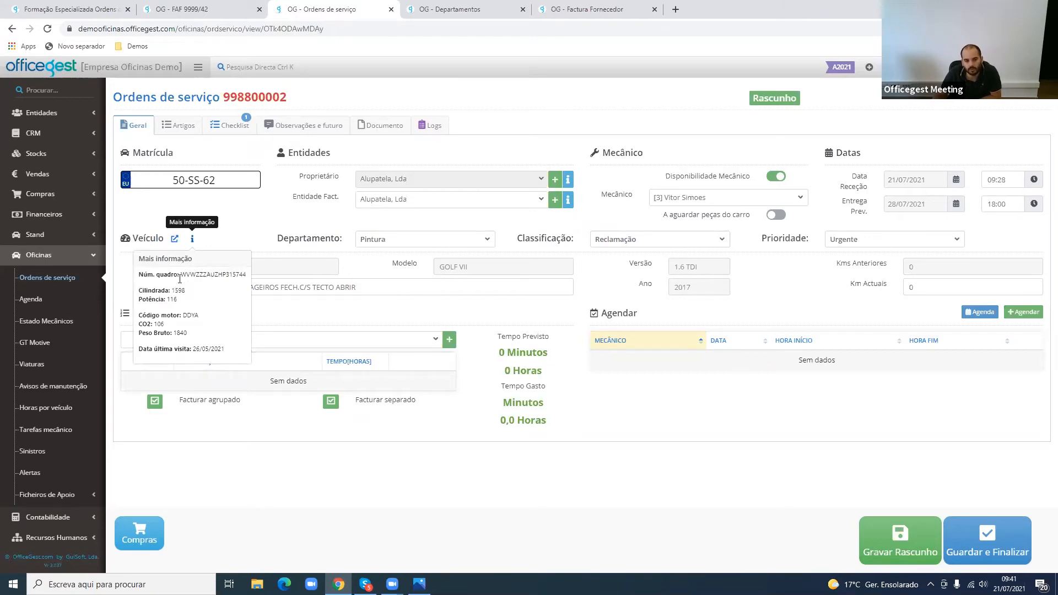
pyautogui.moveTo(179, 276); pyautogui.dragTo(228, 353)
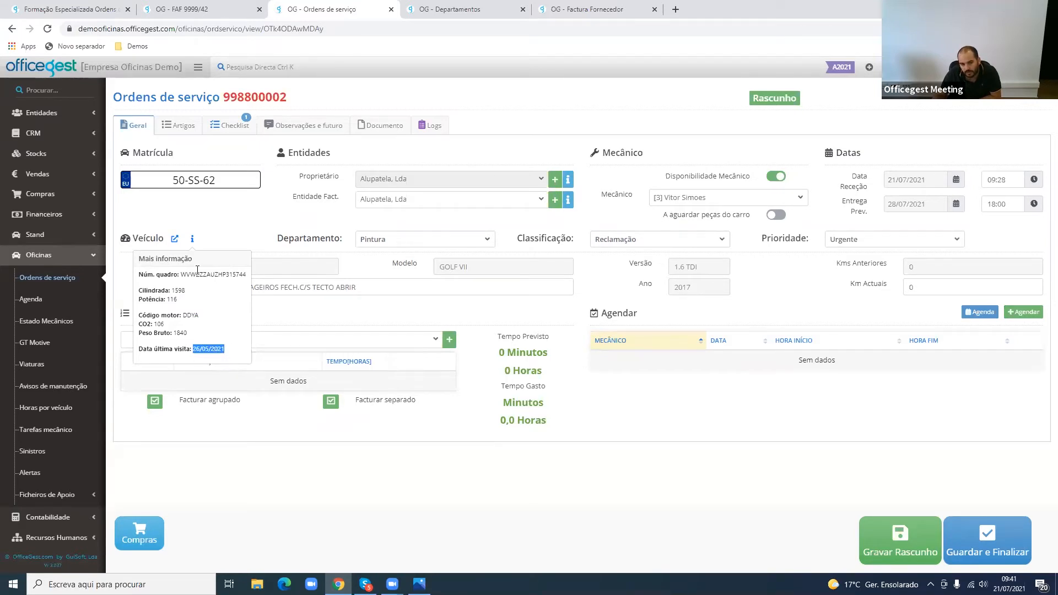
pyautogui.click(192, 240)
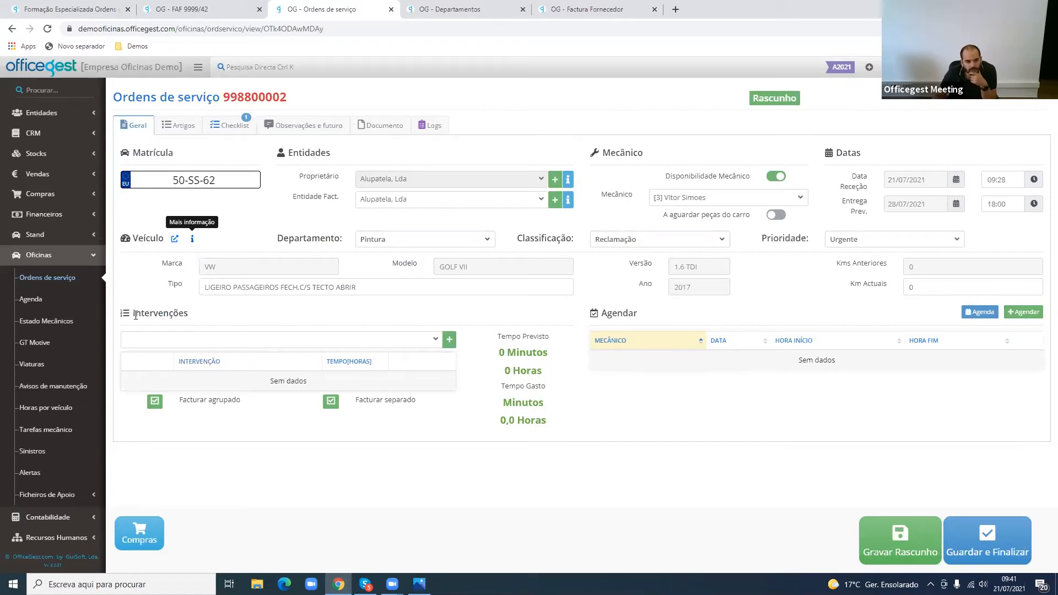
# - Add the interventions [6] Alinhamento de direção and [2] Mudar pneus to the service order
pyautogui.moveTo(134, 315); pyautogui.dragTo(191, 316)
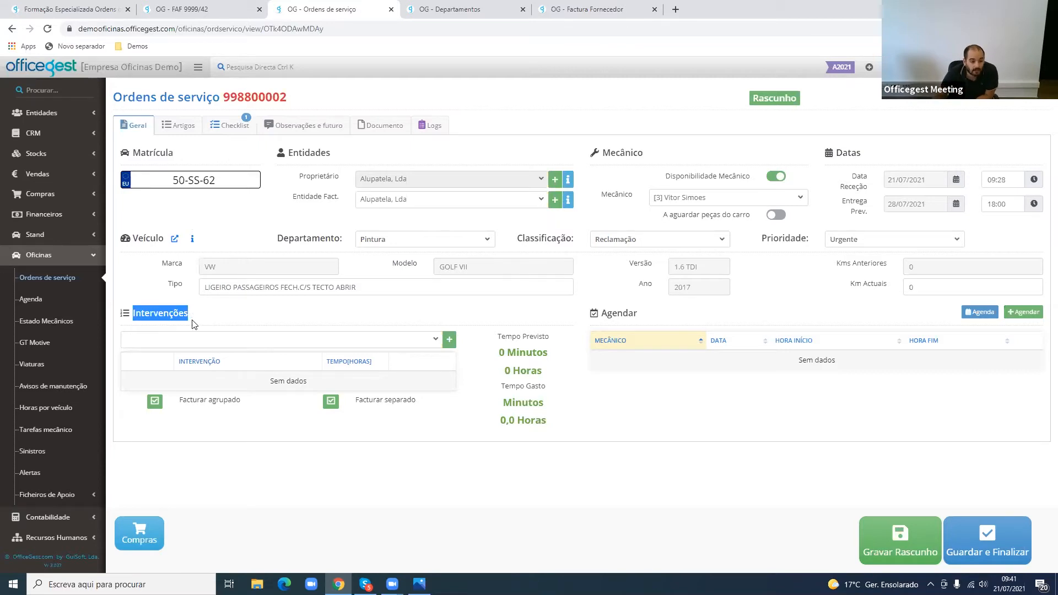
pyautogui.click(197, 345)
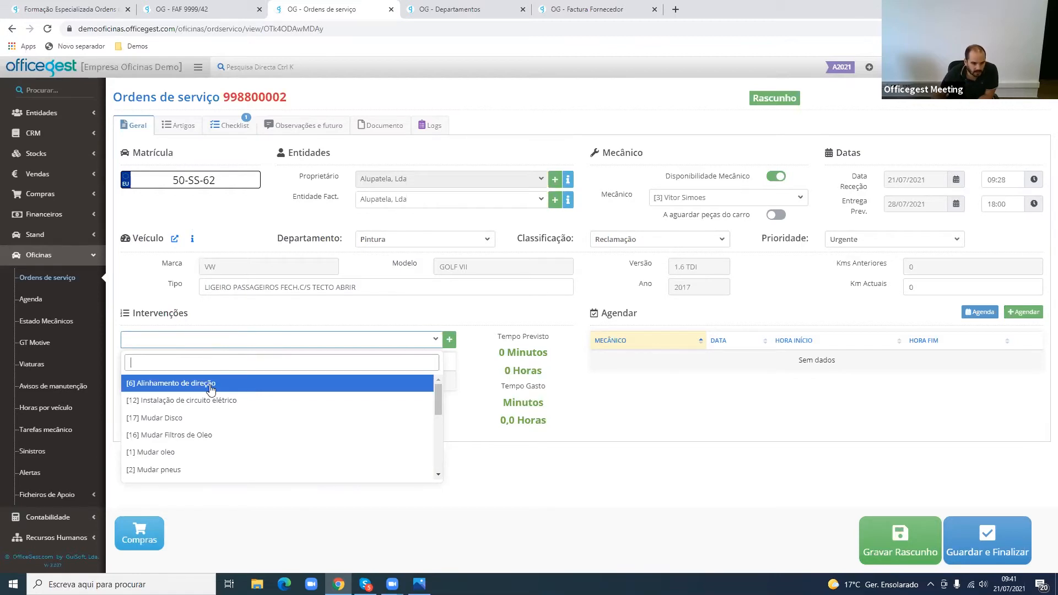
pyautogui.click(209, 385)
pyautogui.click(219, 345)
pyautogui.write('MUDAR P')
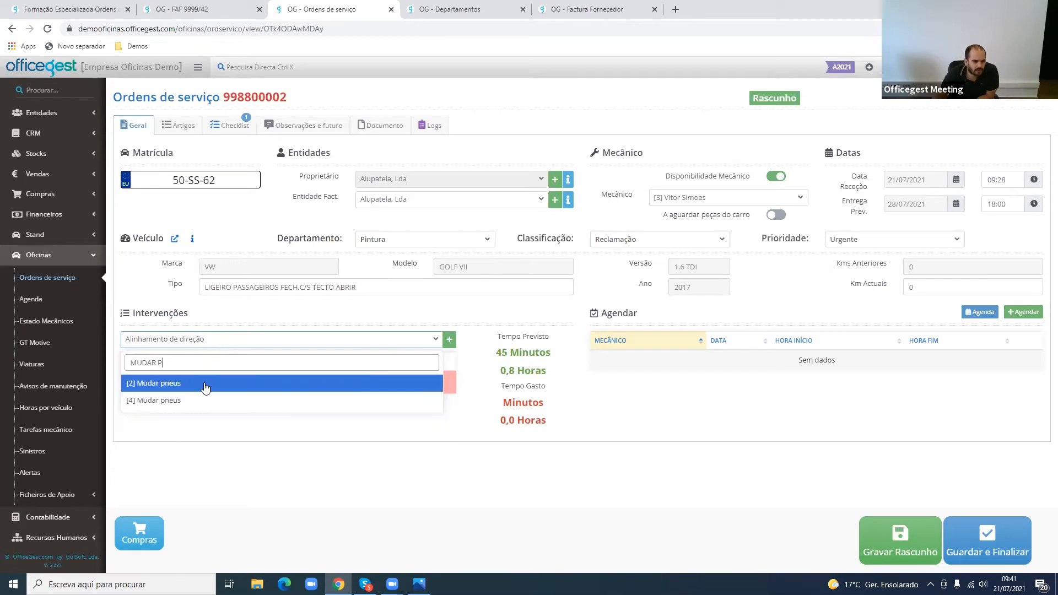
pyautogui.click(206, 386)
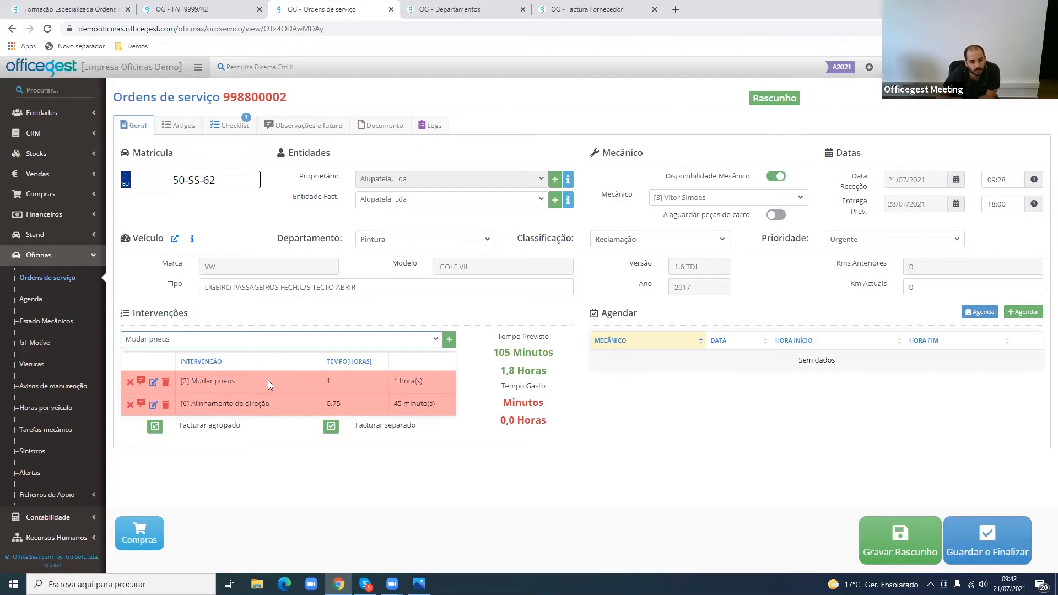
# - Try a Tempo of 60 hours for the Mudar pneus intervention and clear the value again
pyautogui.click(340, 378)
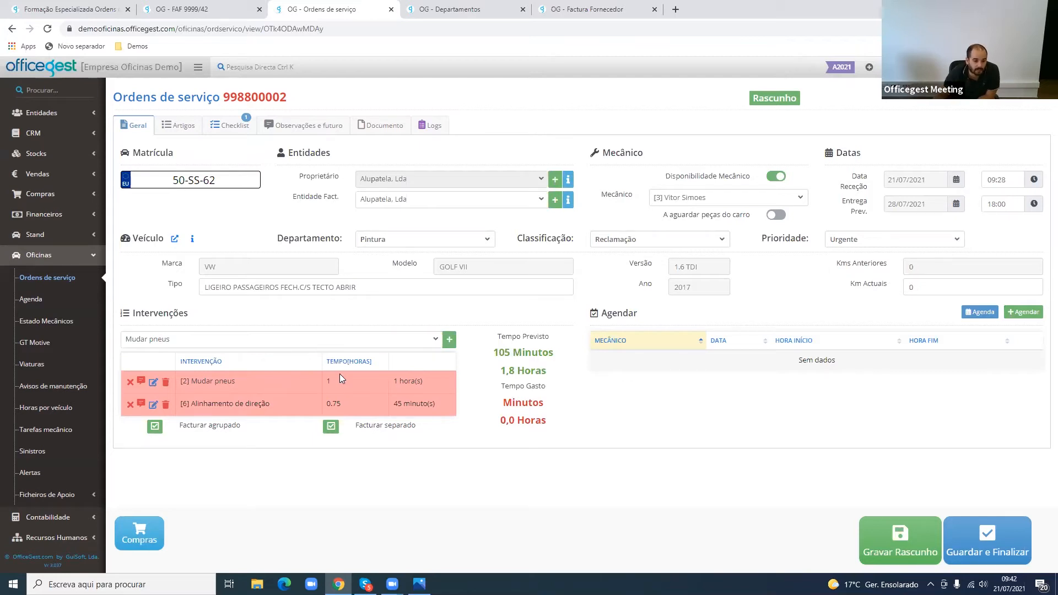
pyautogui.click(297, 382)
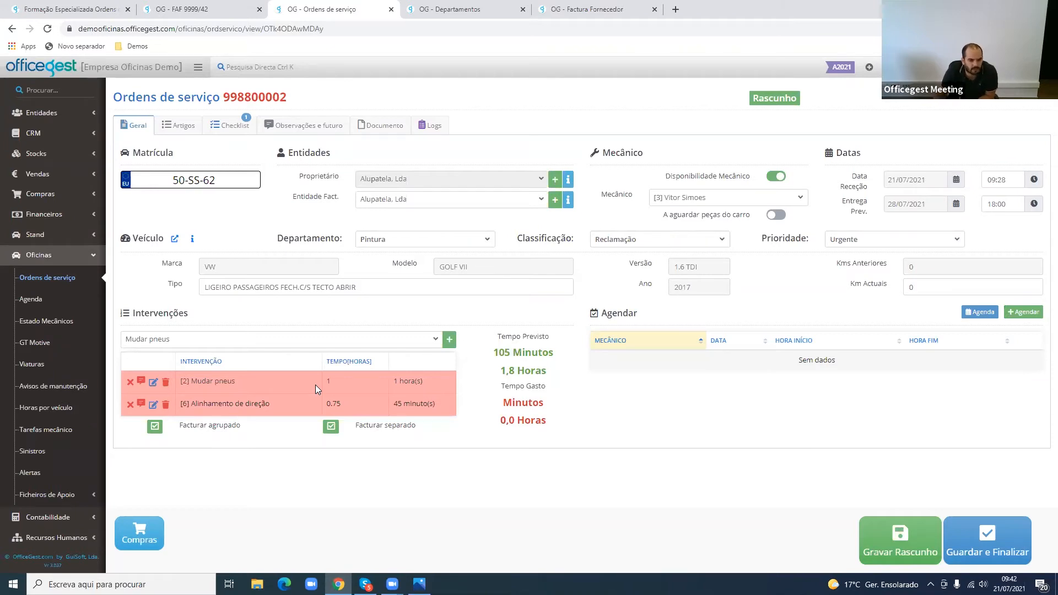
pyautogui.click(331, 381)
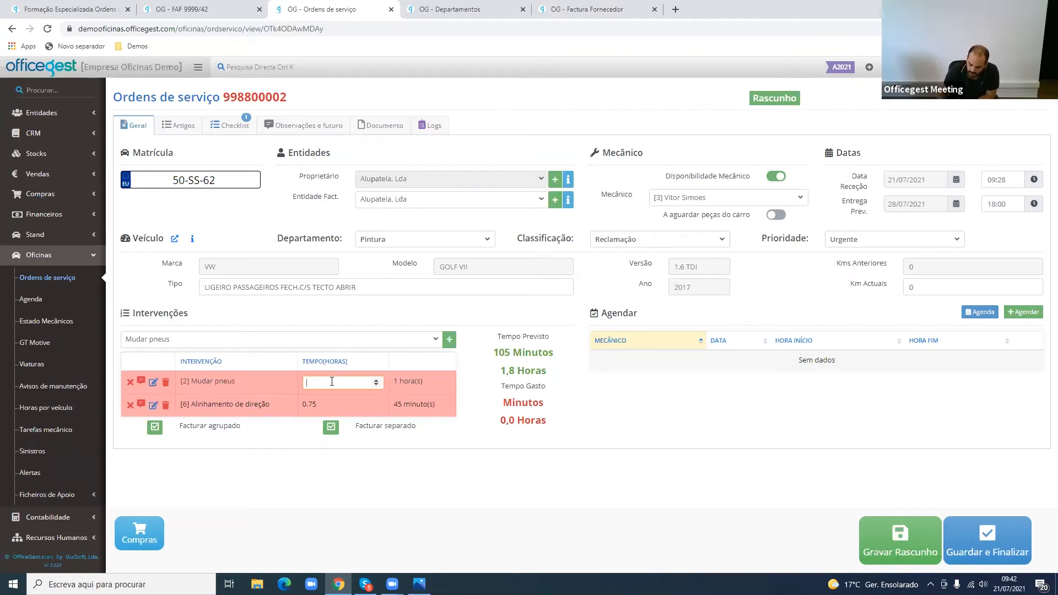
pyautogui.write('60')
pyautogui.press('Return')
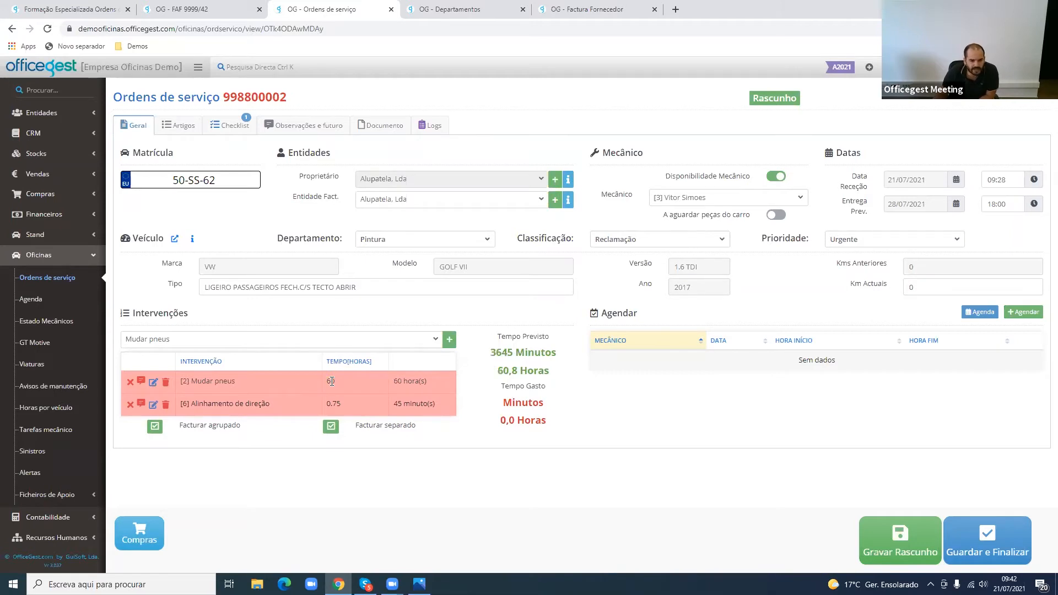
pyautogui.click(332, 381)
pyautogui.press('BackSpace')
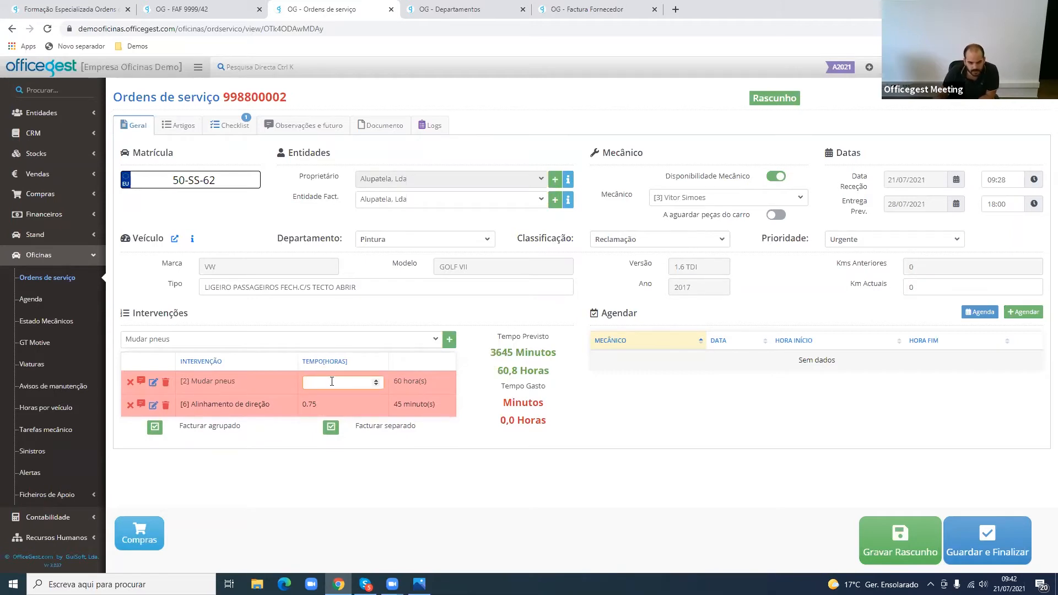
pyautogui.doubleClick(326, 362)
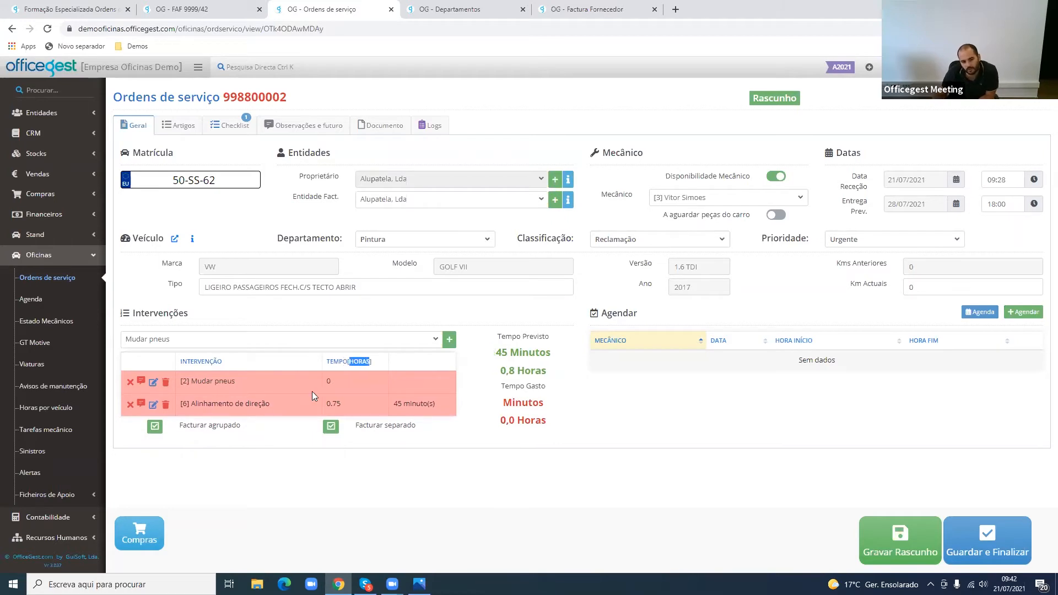
# - Set the Mudar pneus intervention's Tempo to 1 hour
pyautogui.click(333, 383)
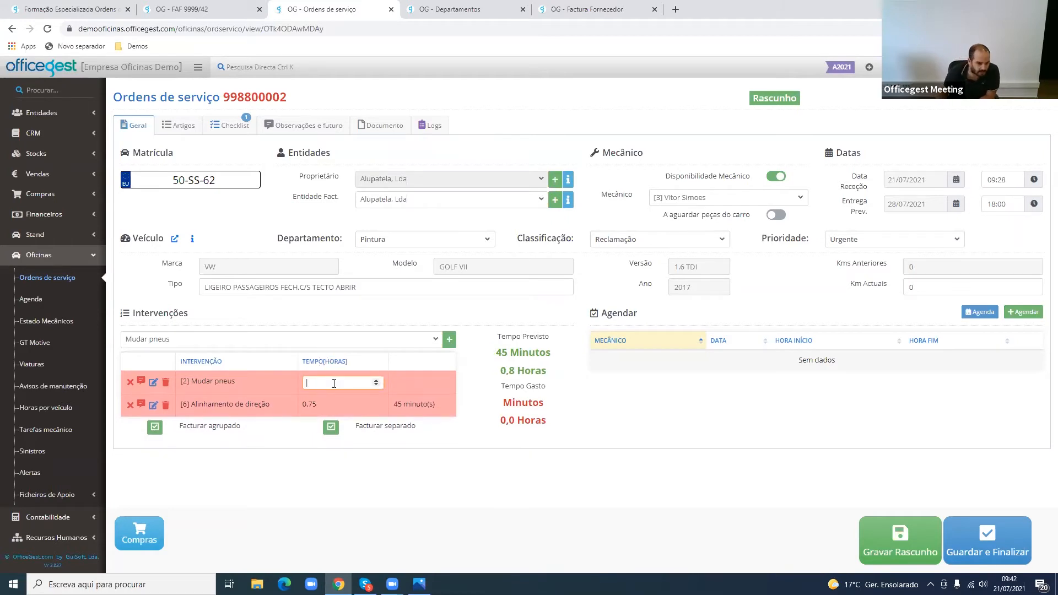
pyautogui.write('1')
pyautogui.press('Return')
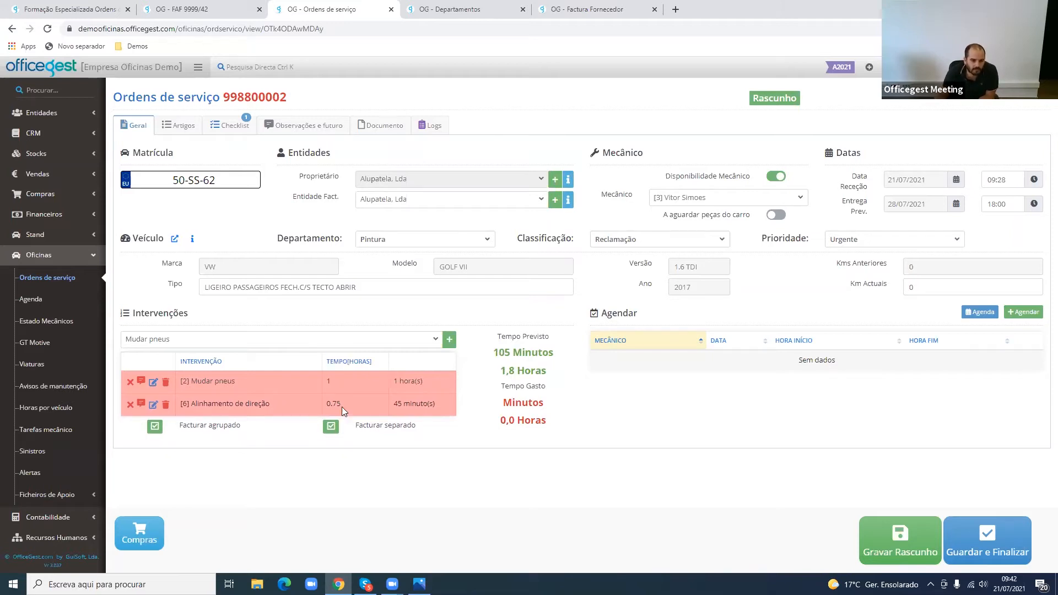
# - Compare the Alinhamento de direção intervention's Tempo in hours with its equivalent in minutes
pyautogui.click(329, 404)
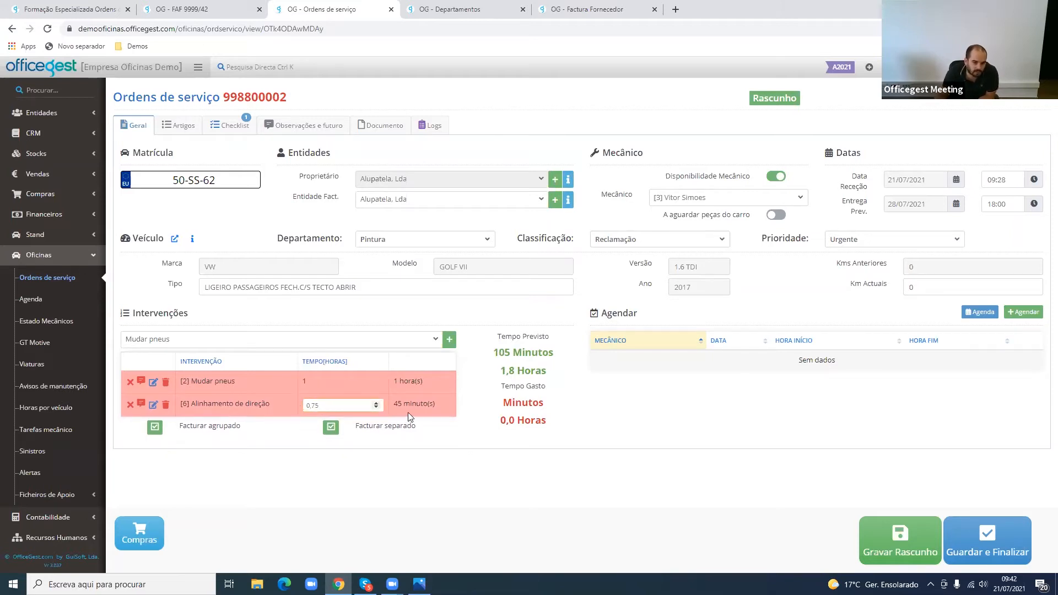
pyautogui.moveTo(389, 401); pyautogui.dragTo(438, 397)
pyautogui.click(458, 445)
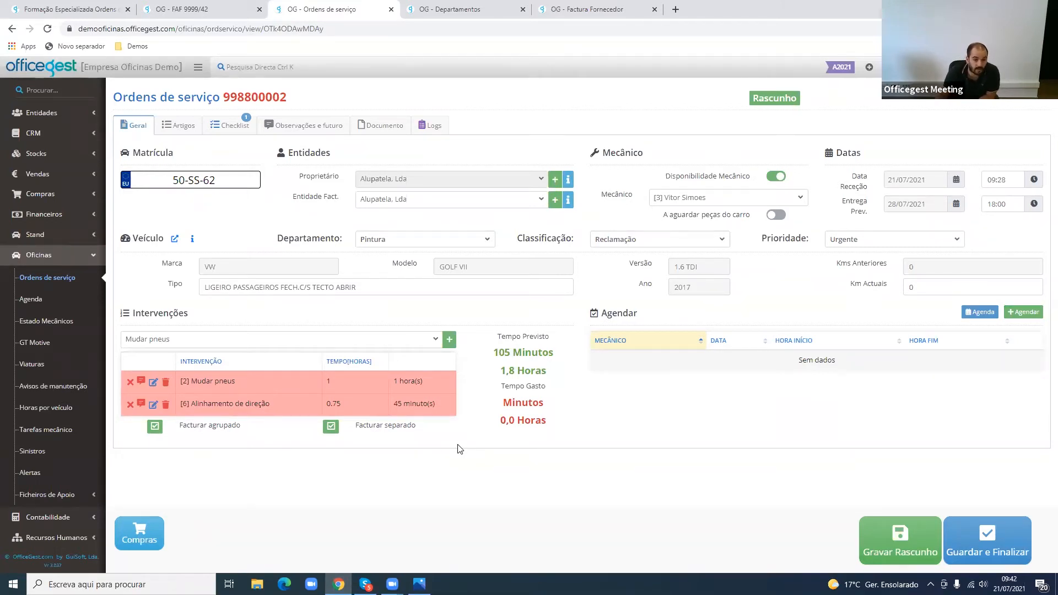
pyautogui.moveTo(339, 362); pyautogui.dragTo(365, 357)
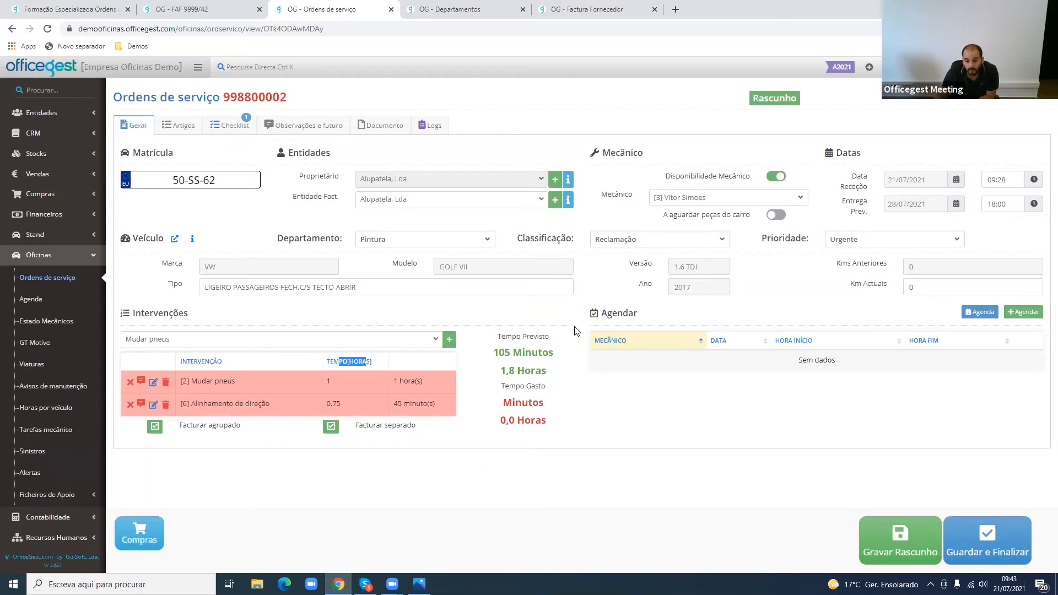
# - Examine the order's Agendar section and return to the Departamentos table
pyautogui.click(600, 316)
pyautogui.moveTo(600, 315); pyautogui.dragTo(649, 318)
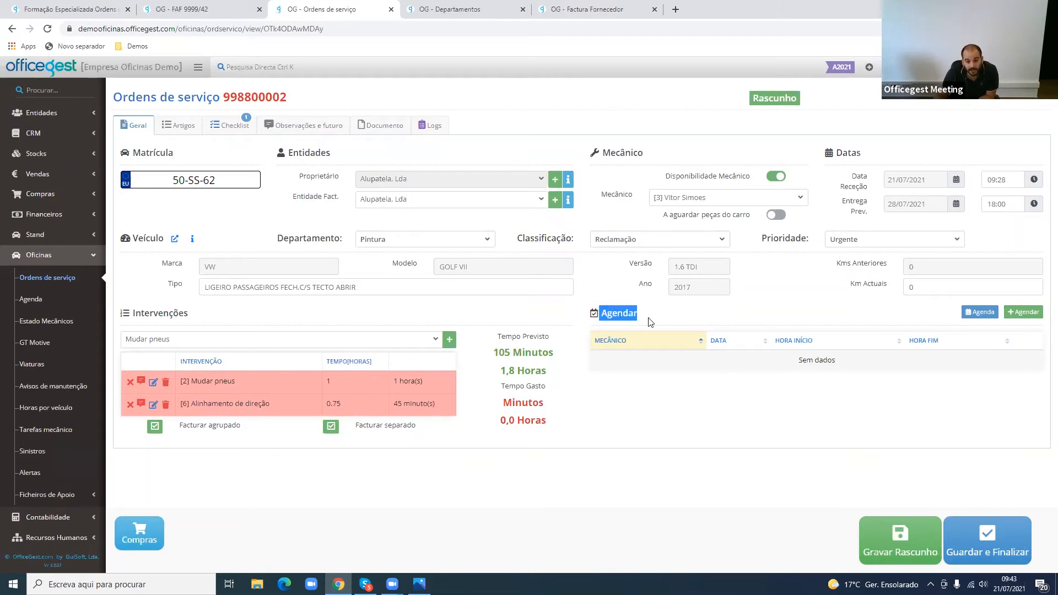
pyautogui.click(651, 319)
pyautogui.tripleClick(650, 319)
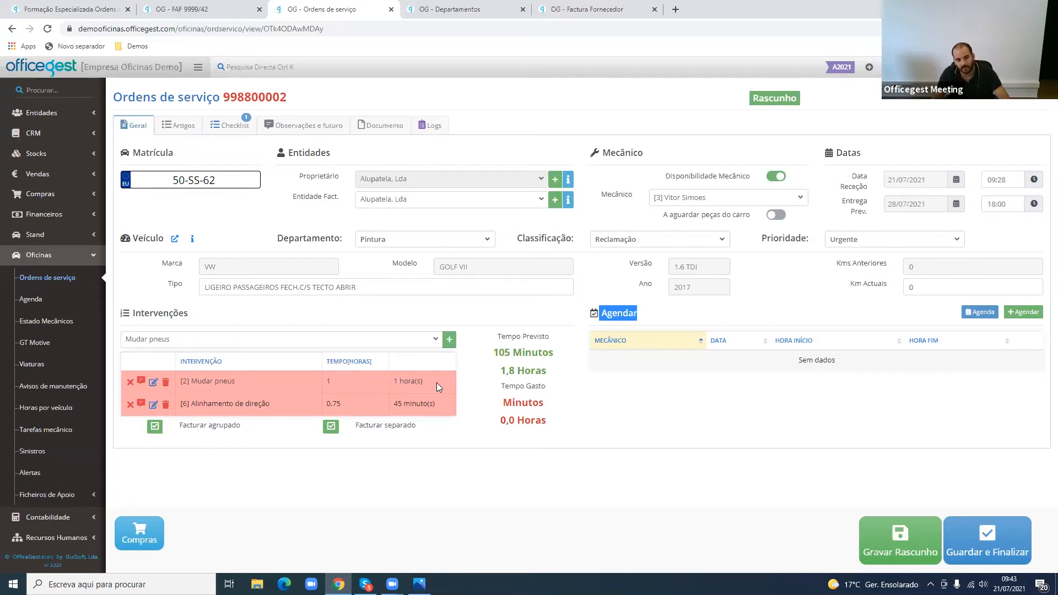
pyautogui.click(458, 10)
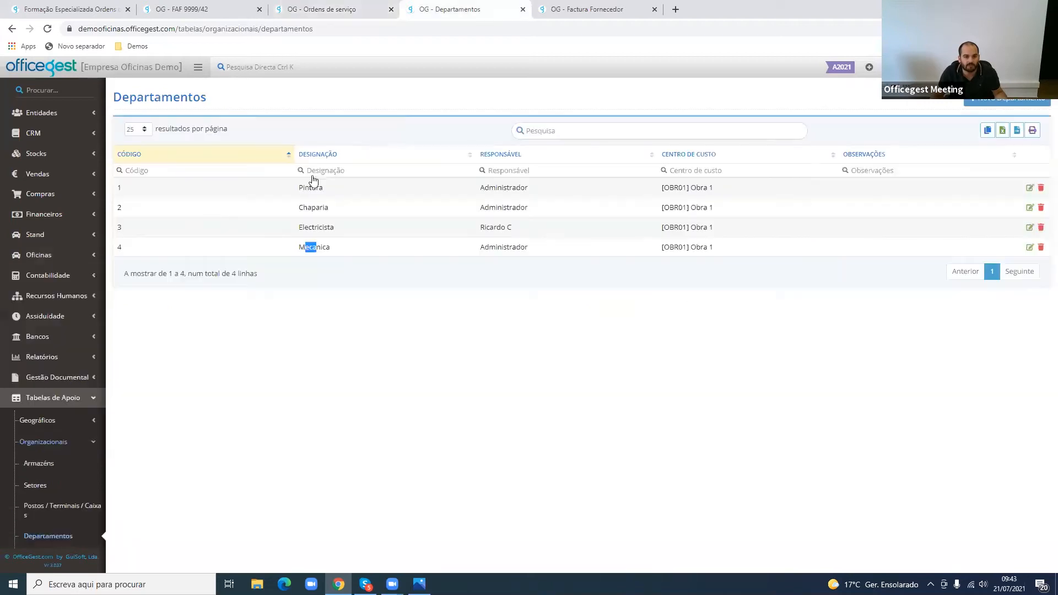
# - Open the workshop's Agenda from the Oficinas module
pyautogui.click(51, 235)
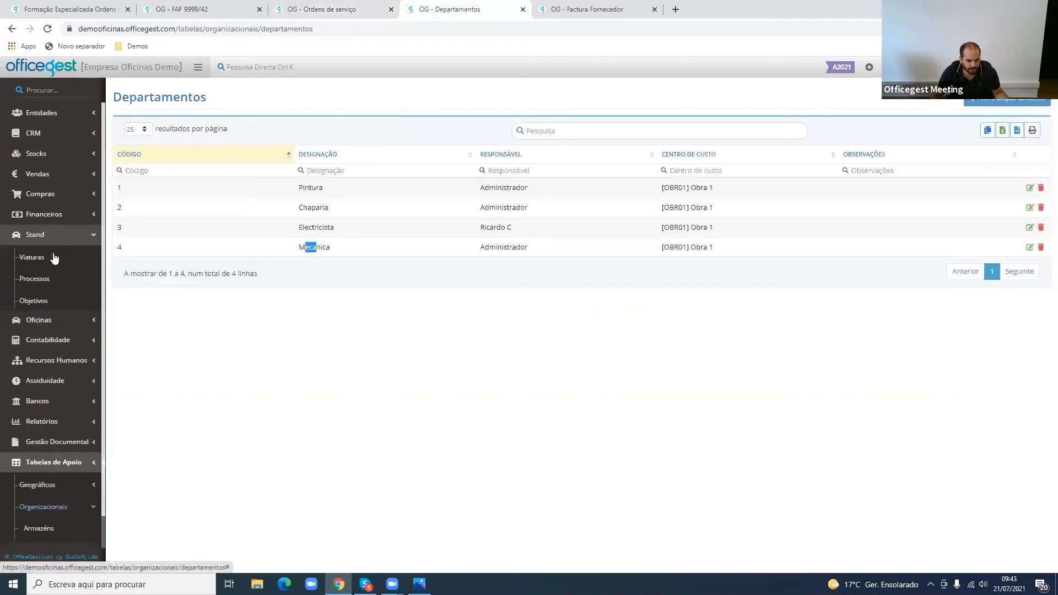
pyautogui.click(39, 319)
pyautogui.click(51, 300)
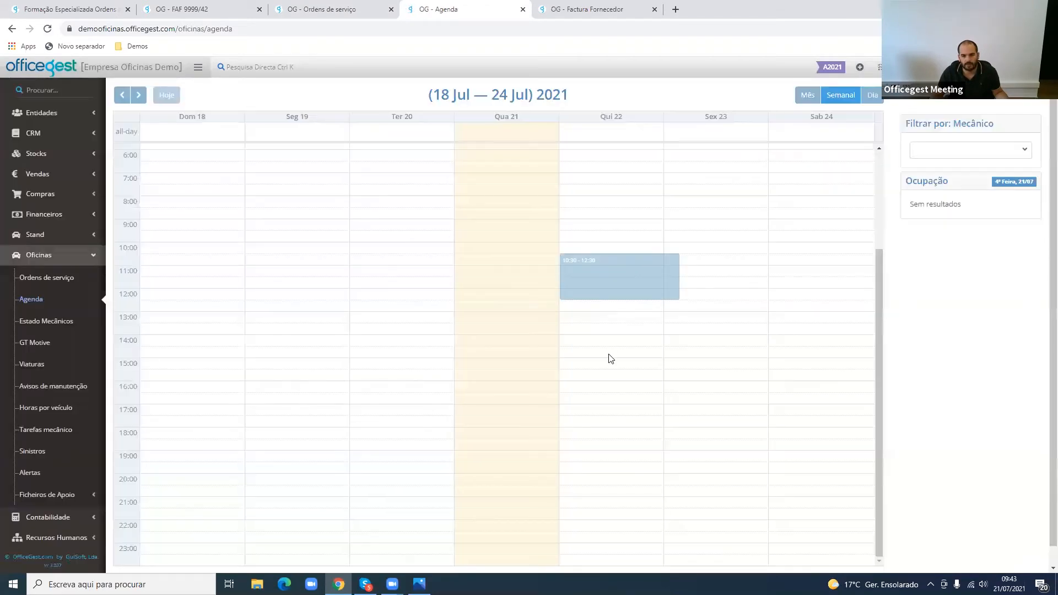
# - Try selecting time slots on Thursday 22 July in the weekly agenda for a new entry, cancelling each one
pyautogui.moveTo(611, 359); pyautogui.dragTo(600, 316)
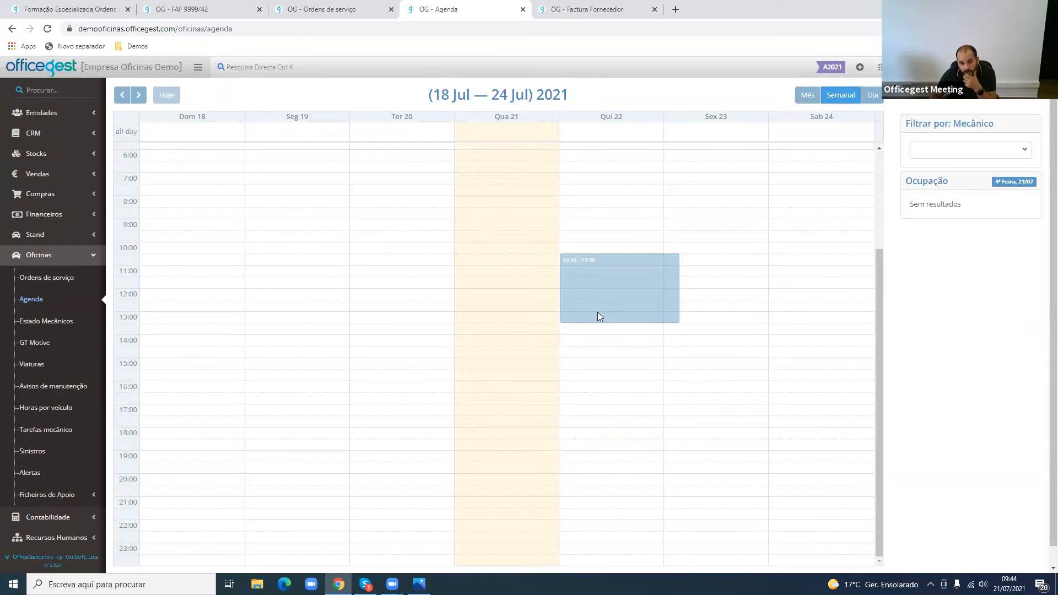
pyautogui.moveTo(598, 312); pyautogui.dragTo(597, 313)
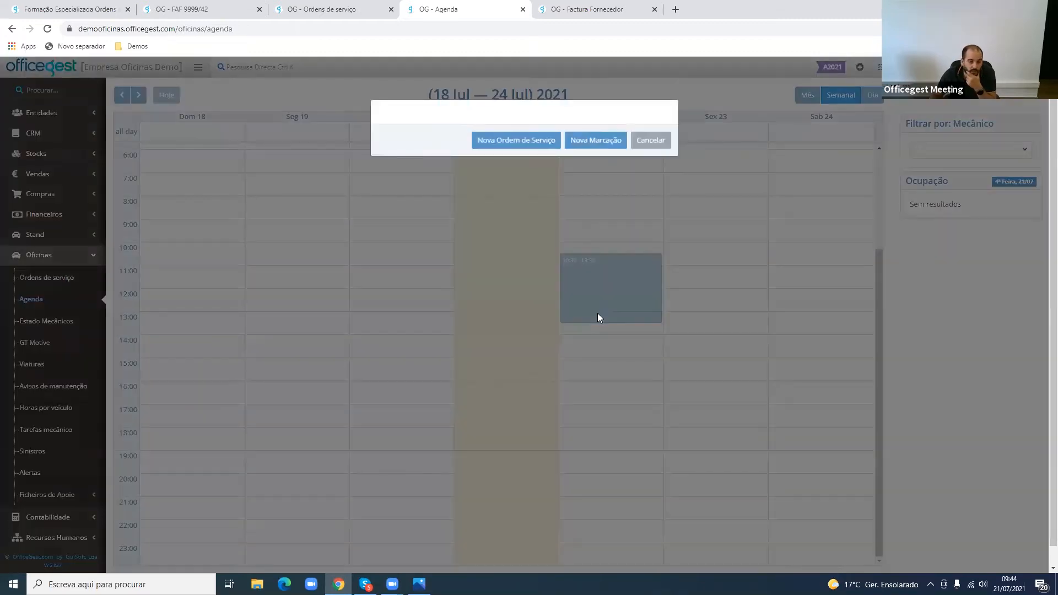
pyautogui.click(663, 141)
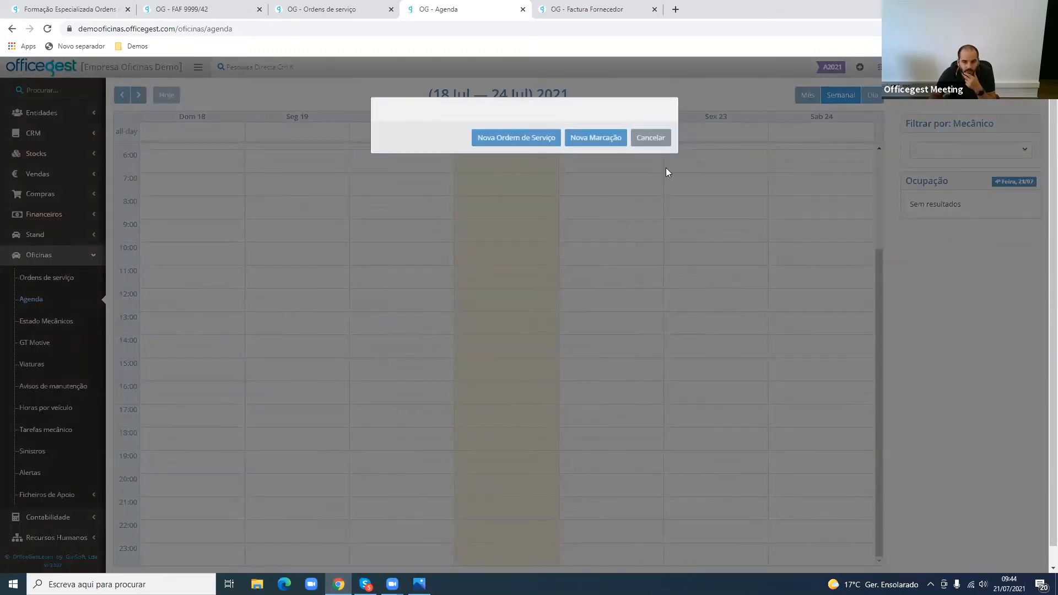
pyautogui.click(611, 202)
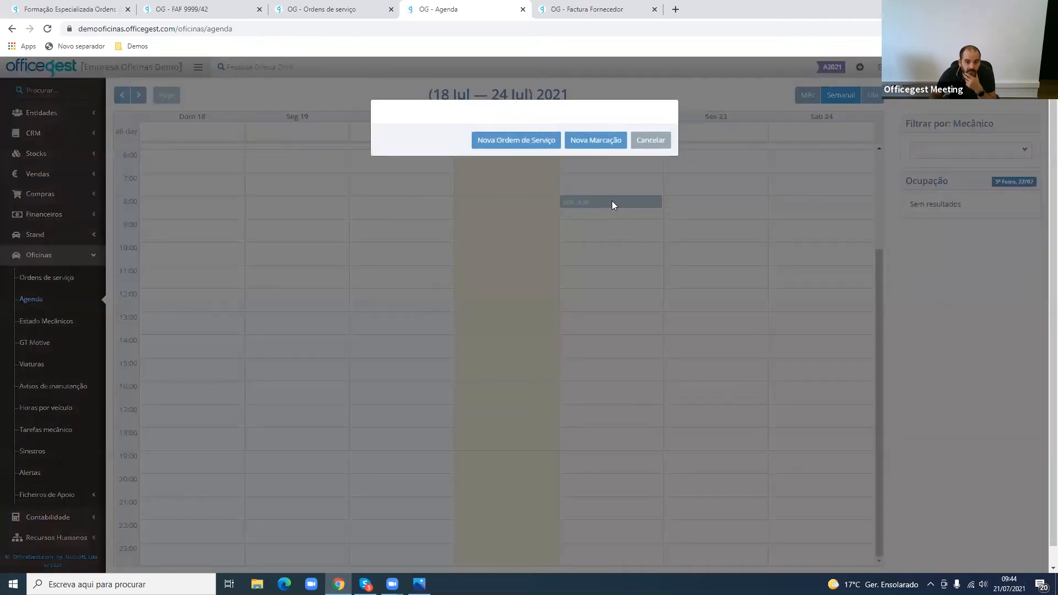
pyautogui.click(580, 212)
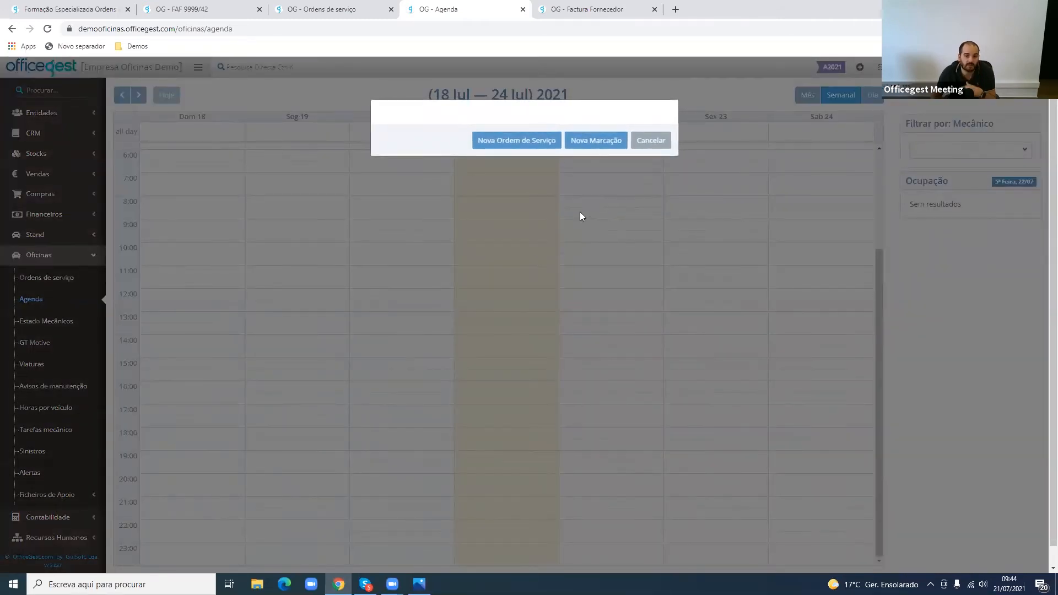
pyautogui.click(658, 140)
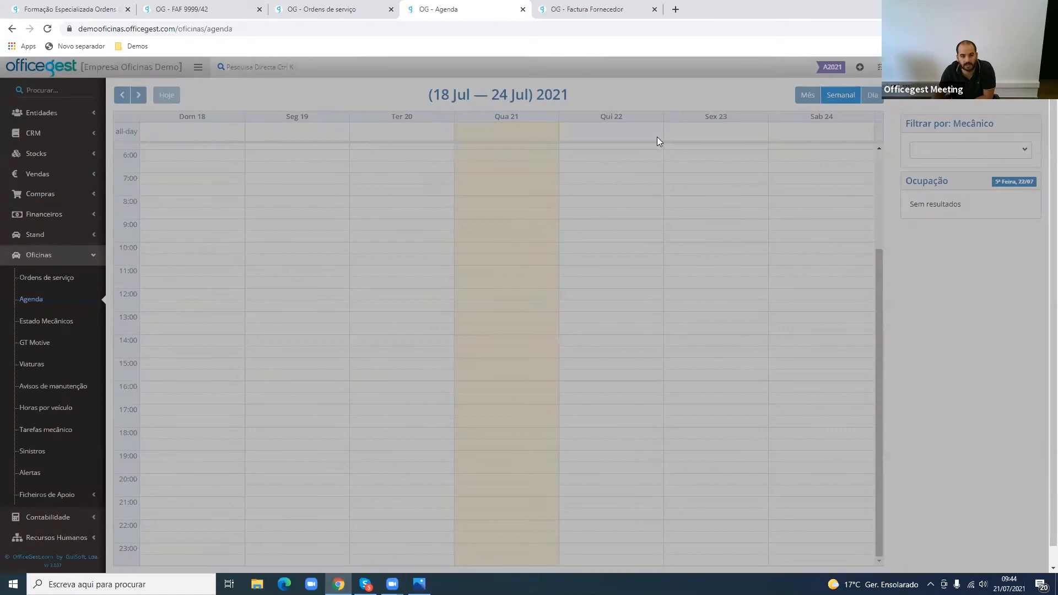
# - Start a new Agendar entry in the service order and select the order's assigned mechanic
pyautogui.click(334, 6)
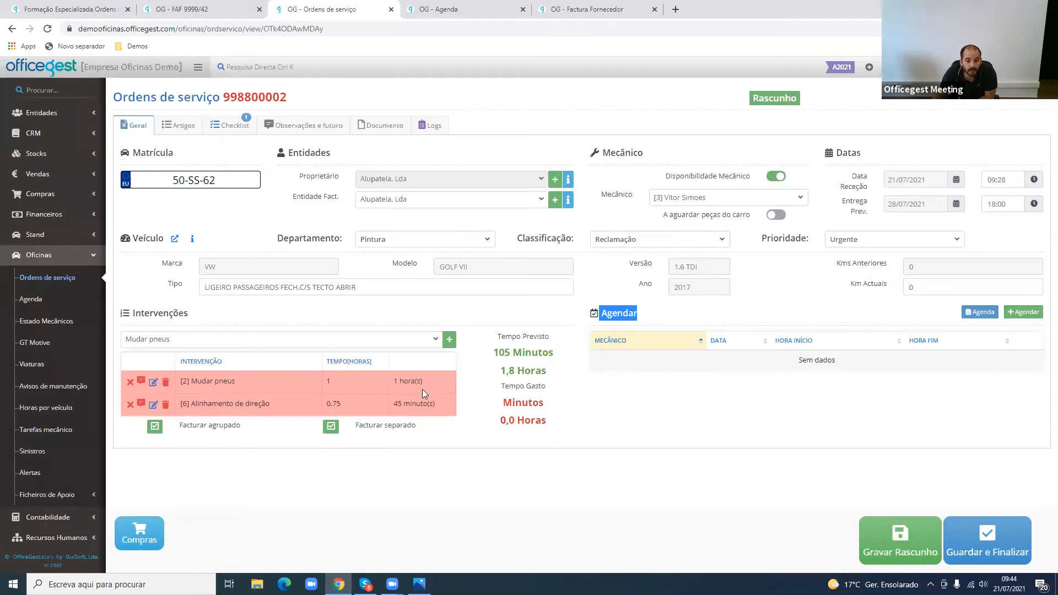
pyautogui.click(1024, 315)
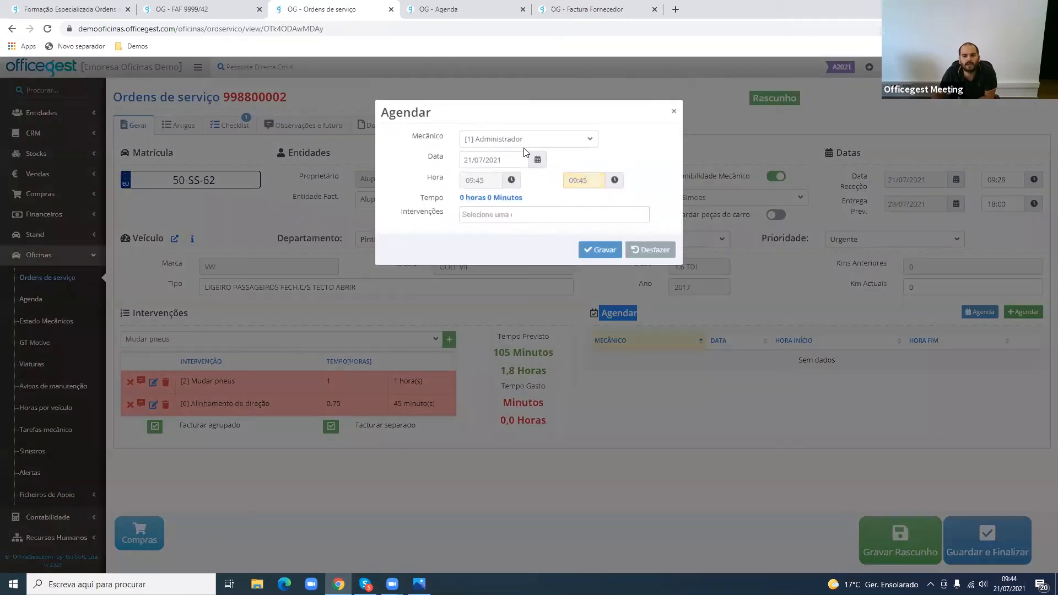
pyautogui.click(521, 141)
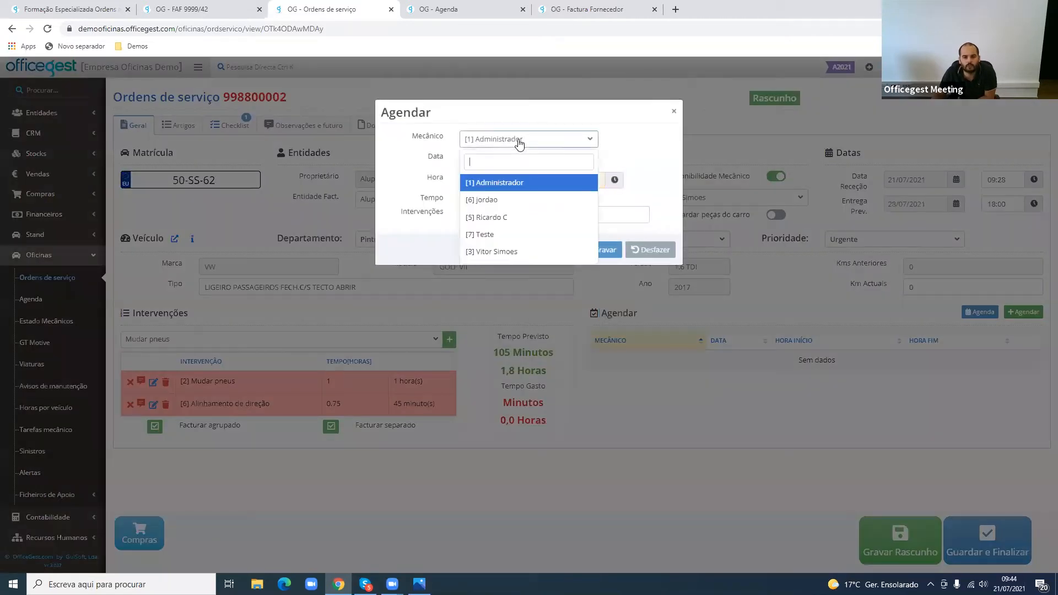
pyautogui.write('VIT')
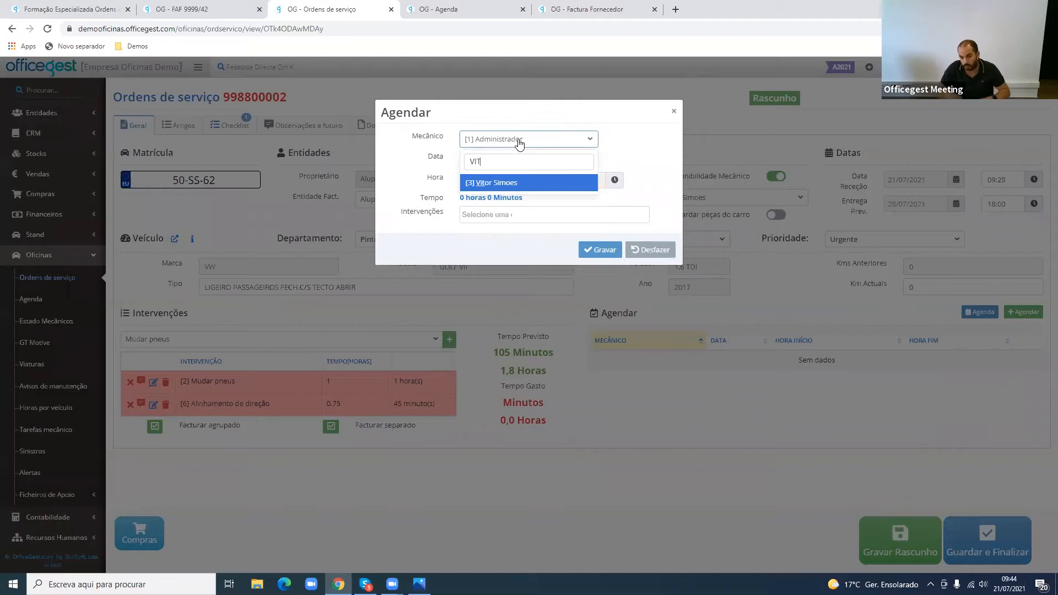
pyautogui.click(513, 184)
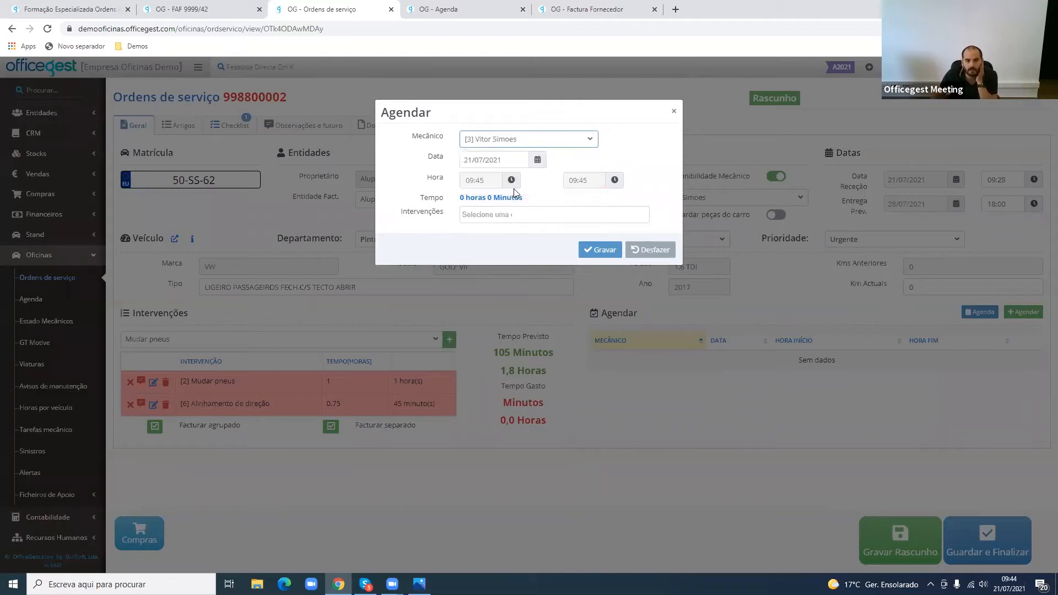
# - Add the Mudar pneus and Alinhamento de direção interventions to the Agendar entry
pyautogui.click(507, 217)
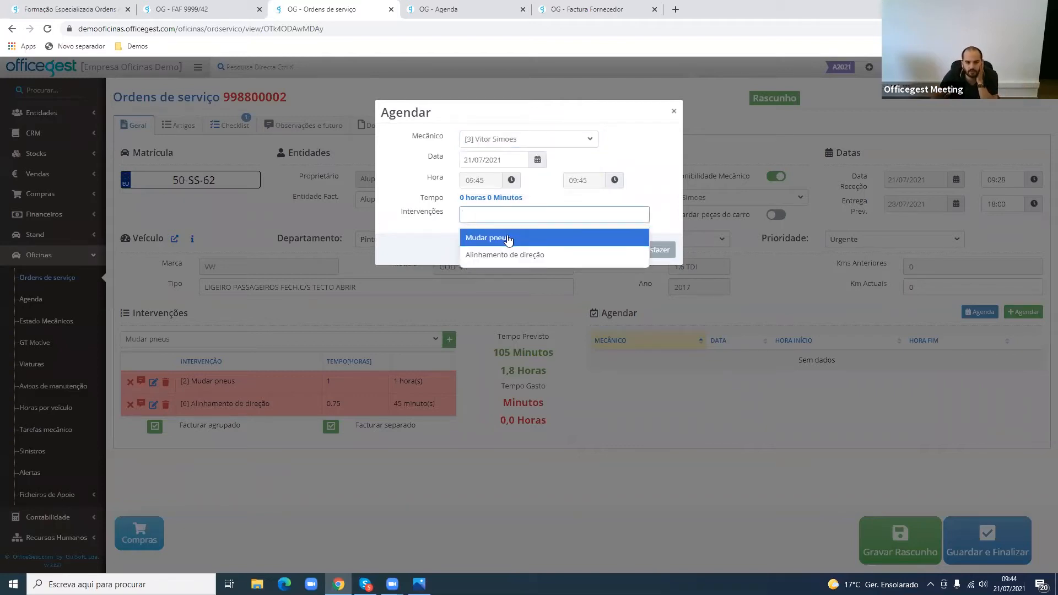
pyautogui.click(509, 240)
pyautogui.click(556, 214)
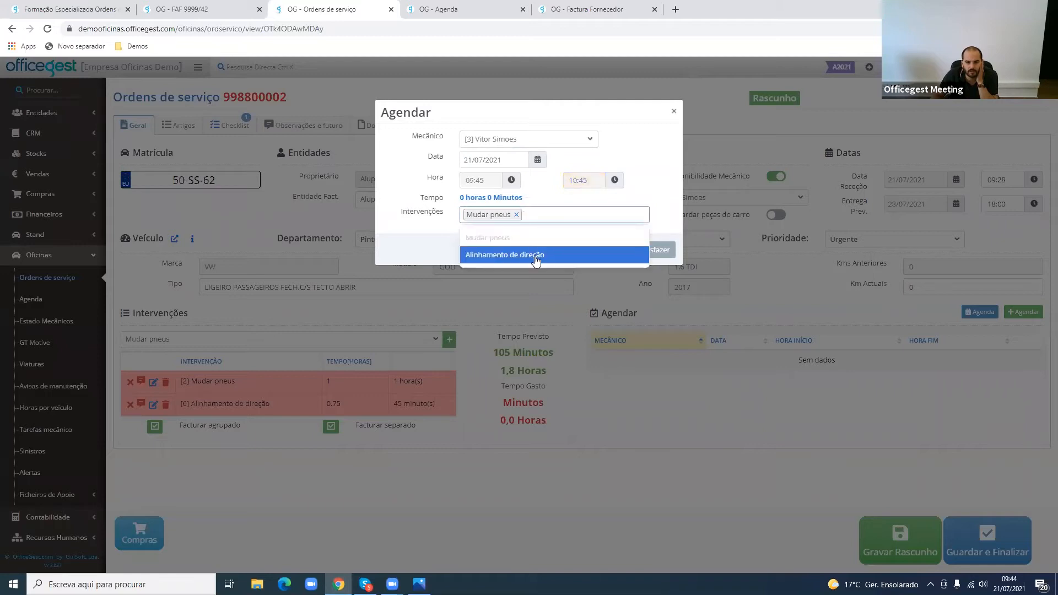
pyautogui.click(536, 257)
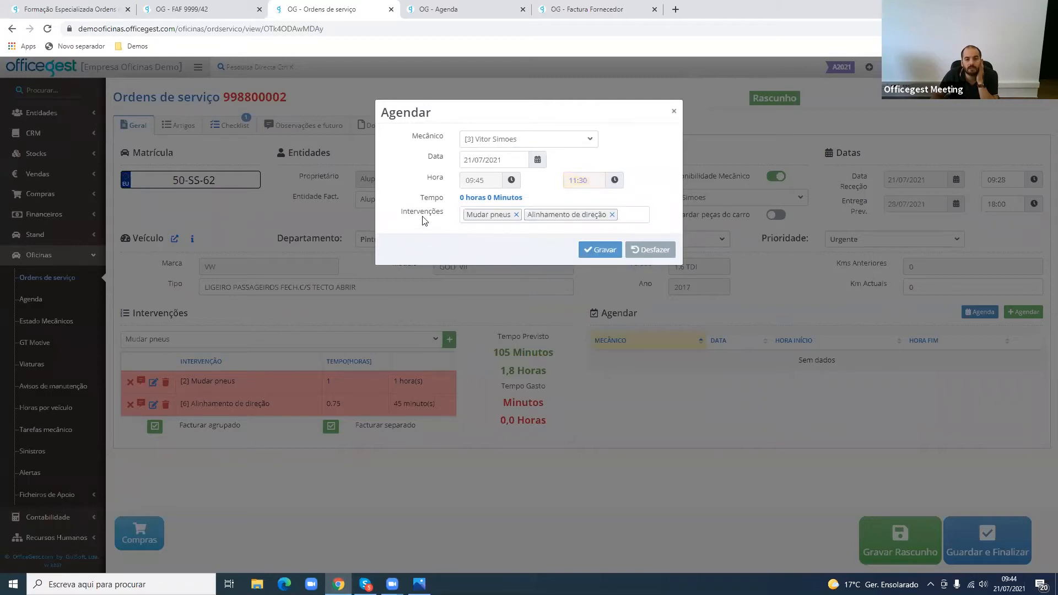
# - Set the Agendar entry's start time to 14:30 and save the entry
pyautogui.moveTo(463, 198); pyautogui.dragTo(520, 195)
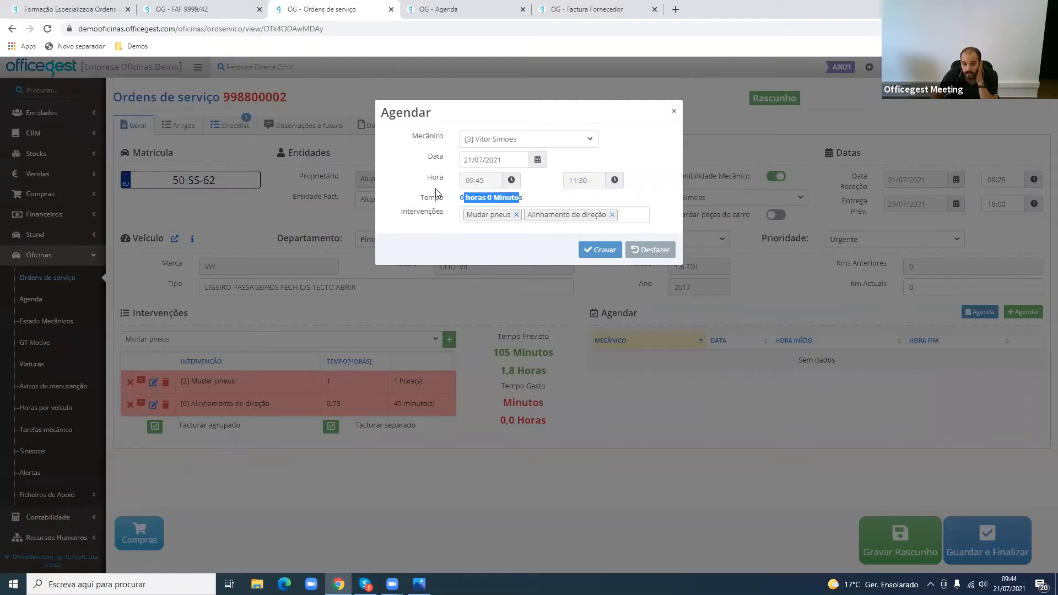
pyautogui.click(463, 184)
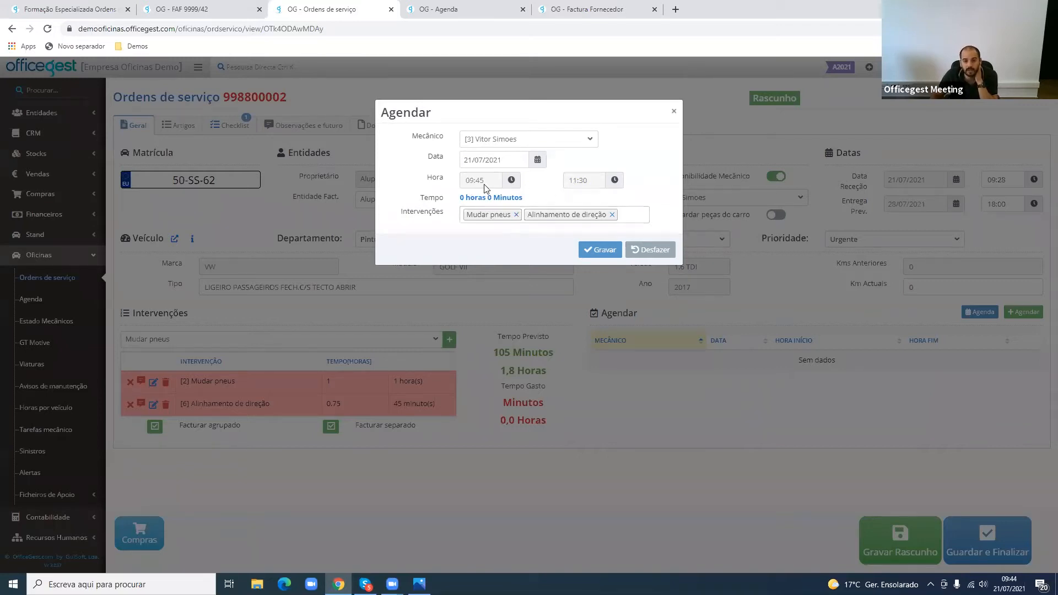
pyautogui.click(469, 179)
pyautogui.click(467, 199)
pyautogui.click(464, 200)
pyautogui.click(504, 236)
pyautogui.click(417, 231)
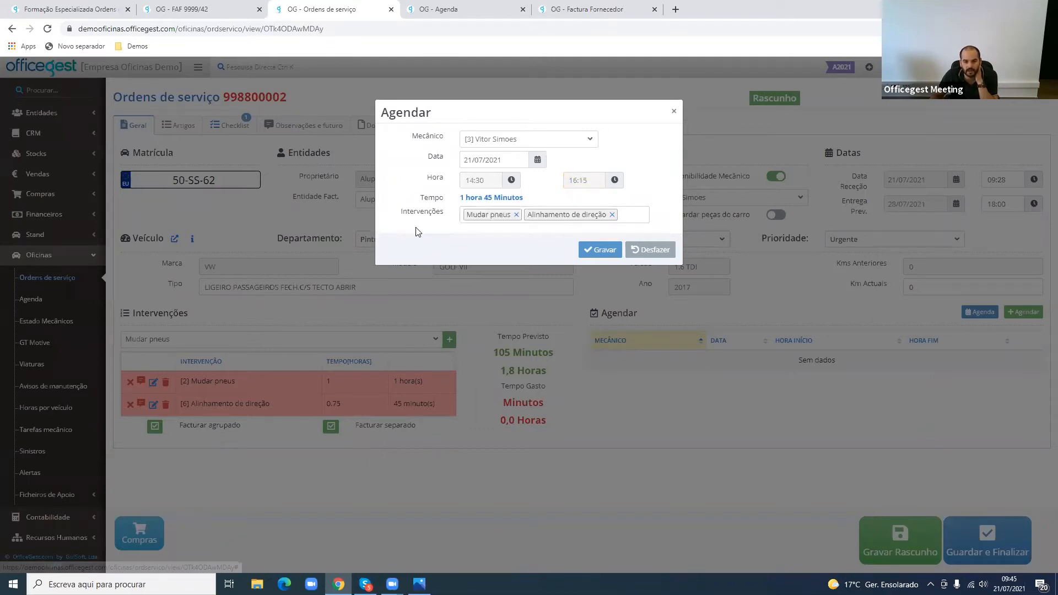
pyautogui.moveTo(461, 198); pyautogui.dragTo(536, 198)
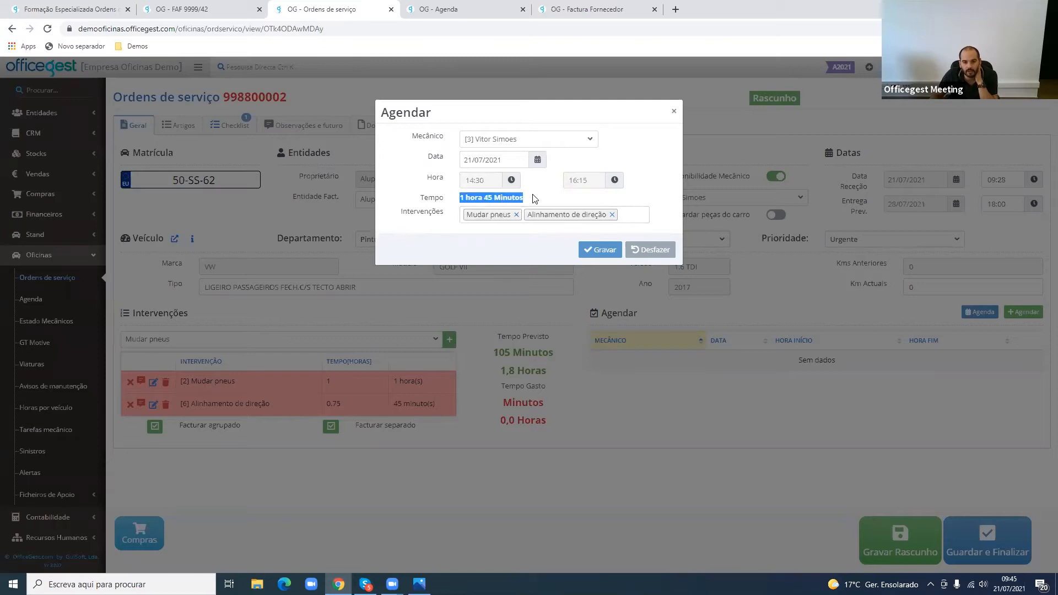
pyautogui.click(596, 250)
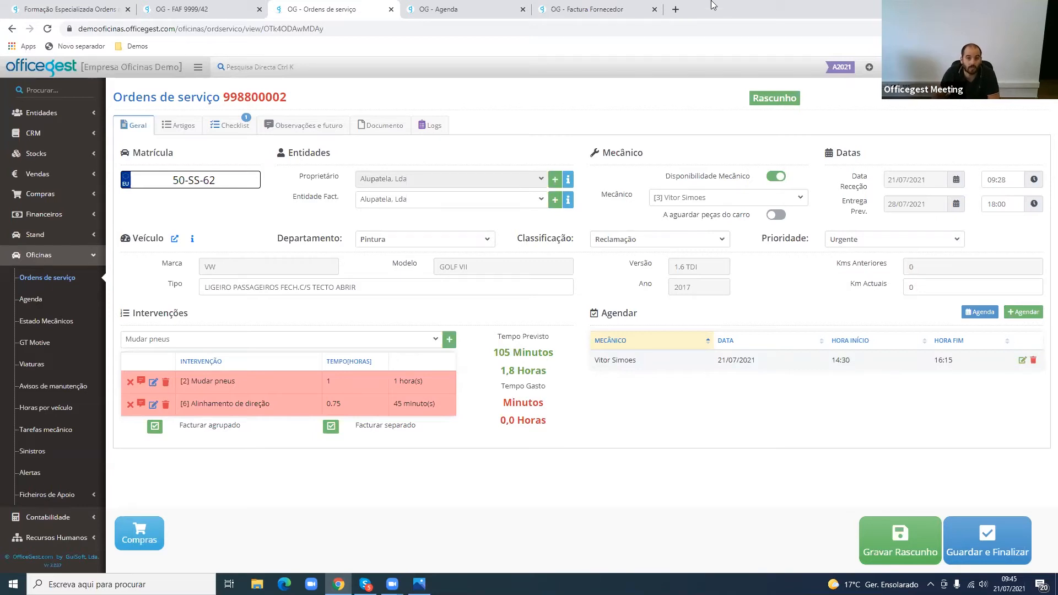
# - Check the weekly Agenda, return to the service order and save it as a draft
pyautogui.click(453, 9)
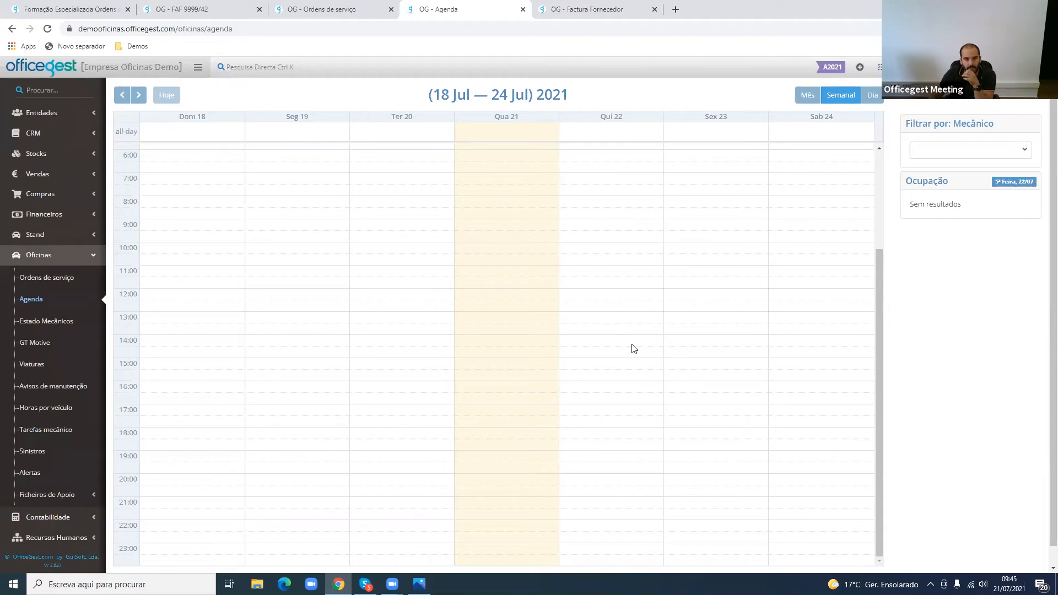
pyautogui.click(326, 9)
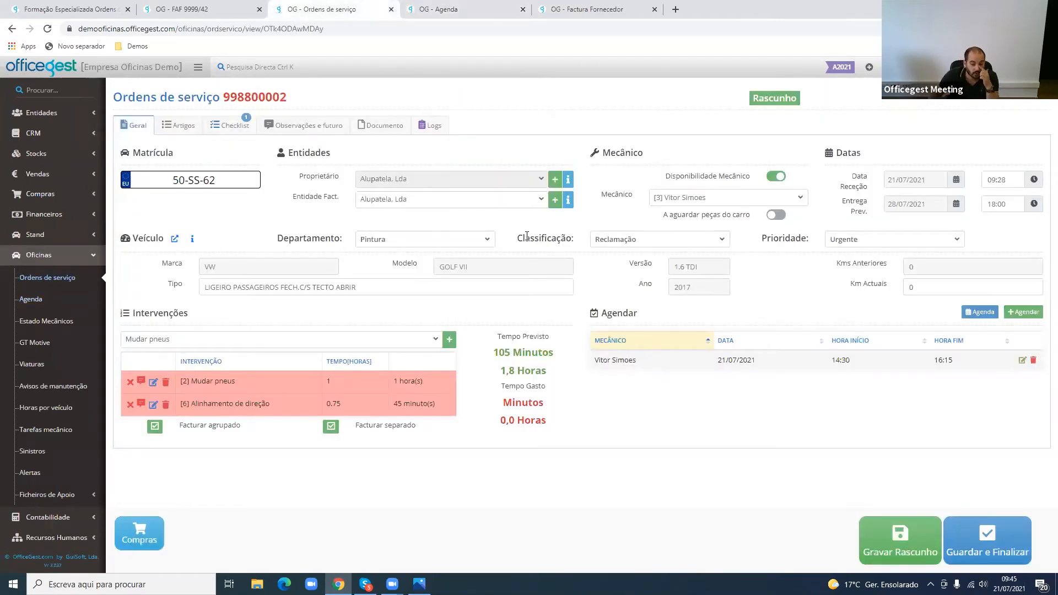
pyautogui.click(901, 540)
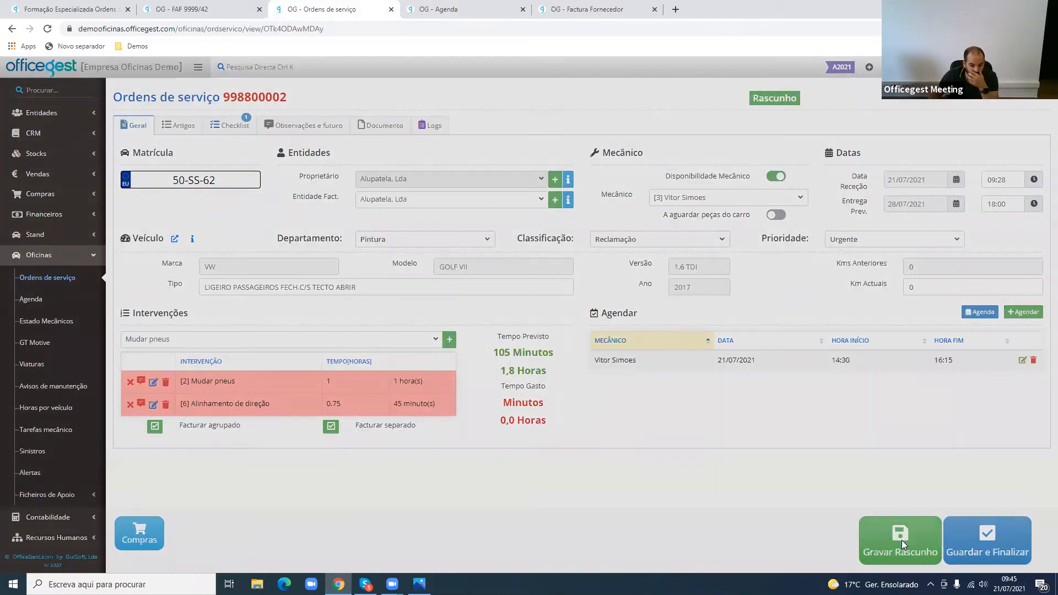
pyautogui.click(663, 140)
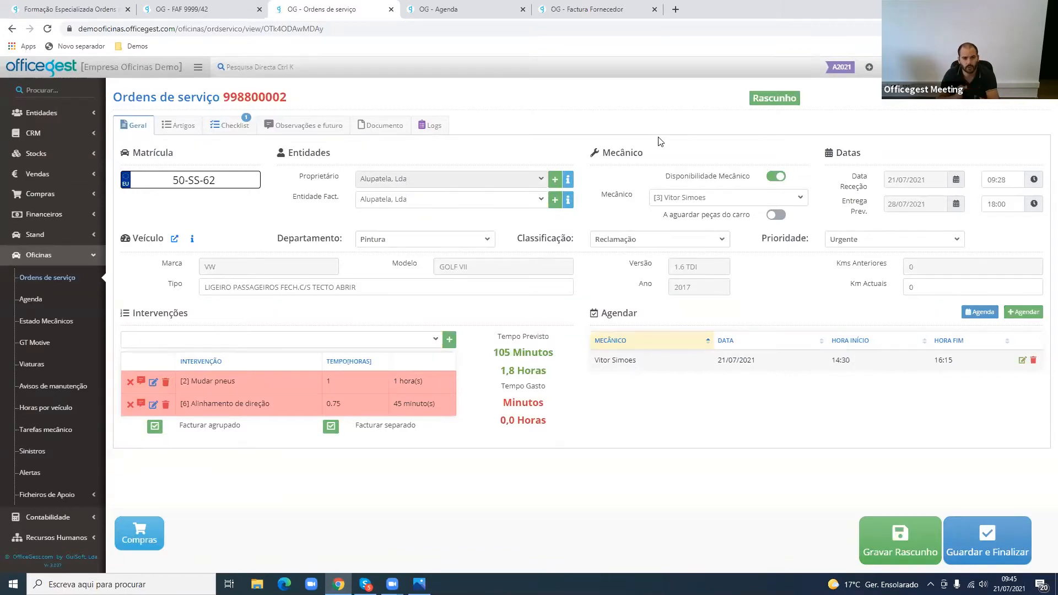
# - Delete the two blank lines and the free-text line from the service order's Artigos section
pyautogui.click(182, 126)
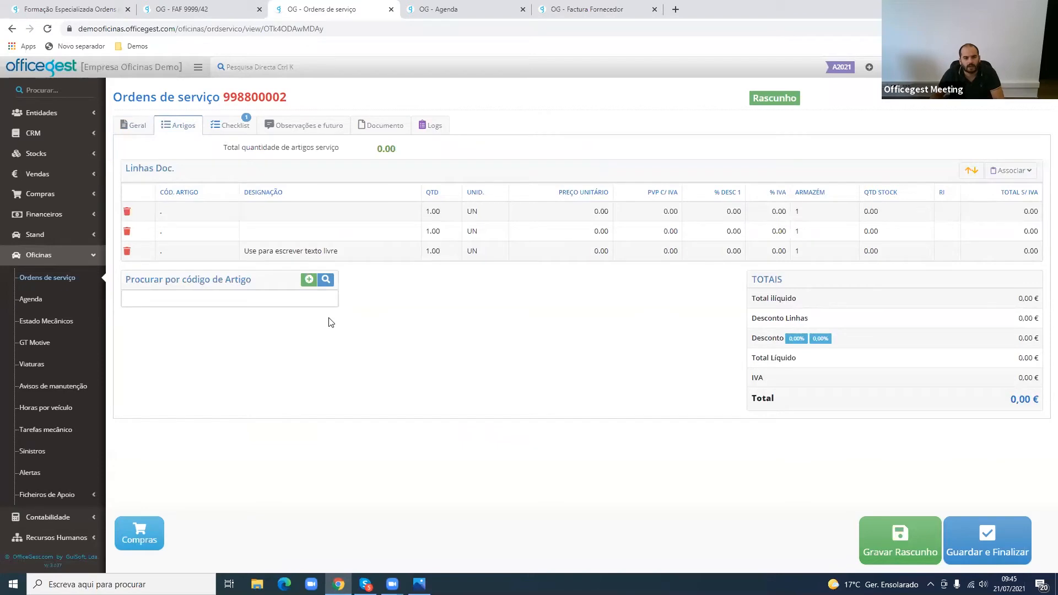
pyautogui.moveTo(240, 259); pyautogui.dragTo(350, 259)
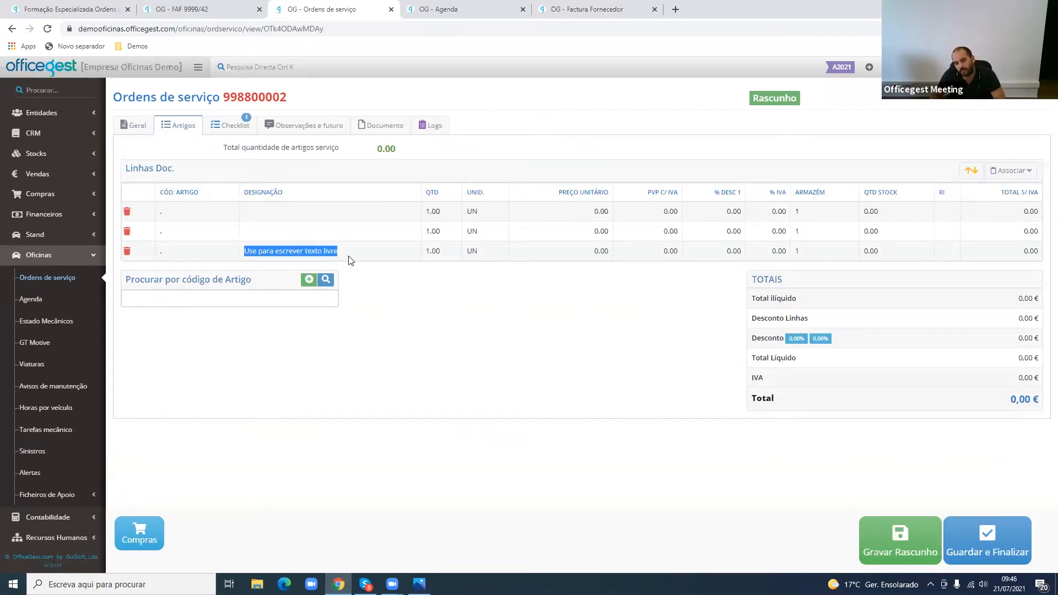
pyautogui.click(373, 308)
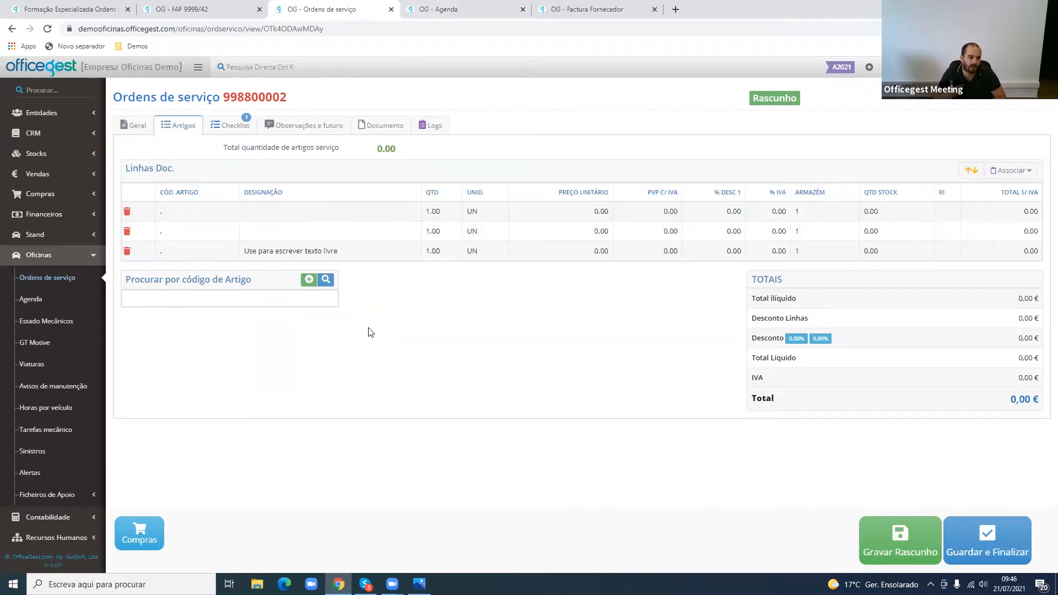
pyautogui.click(127, 212)
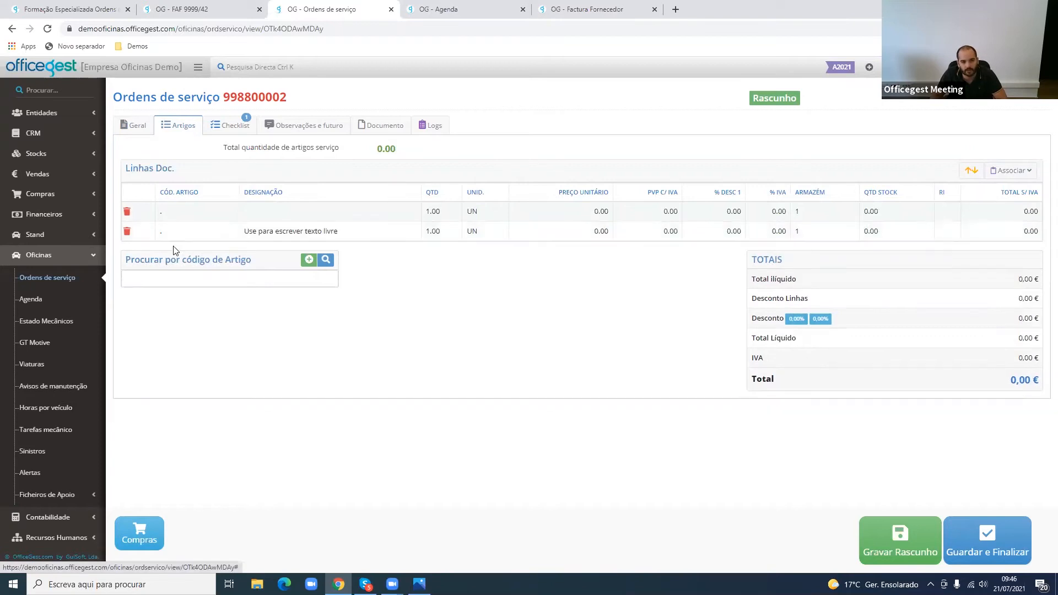
pyautogui.click(127, 212)
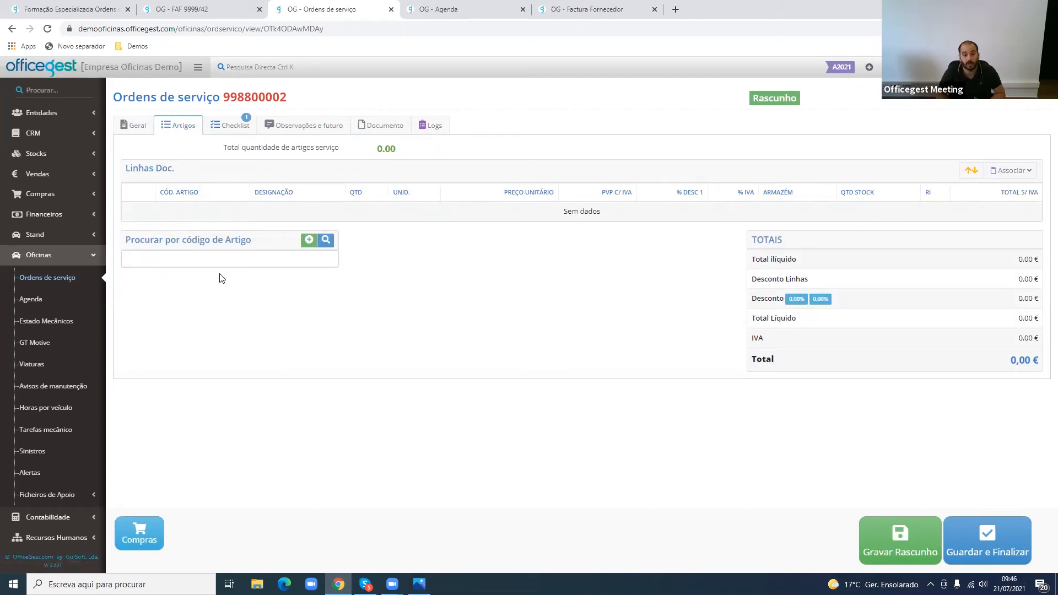
# - Try to add article PNEUX and another article searched with 1 to the service order's document lines
pyautogui.click(222, 259)
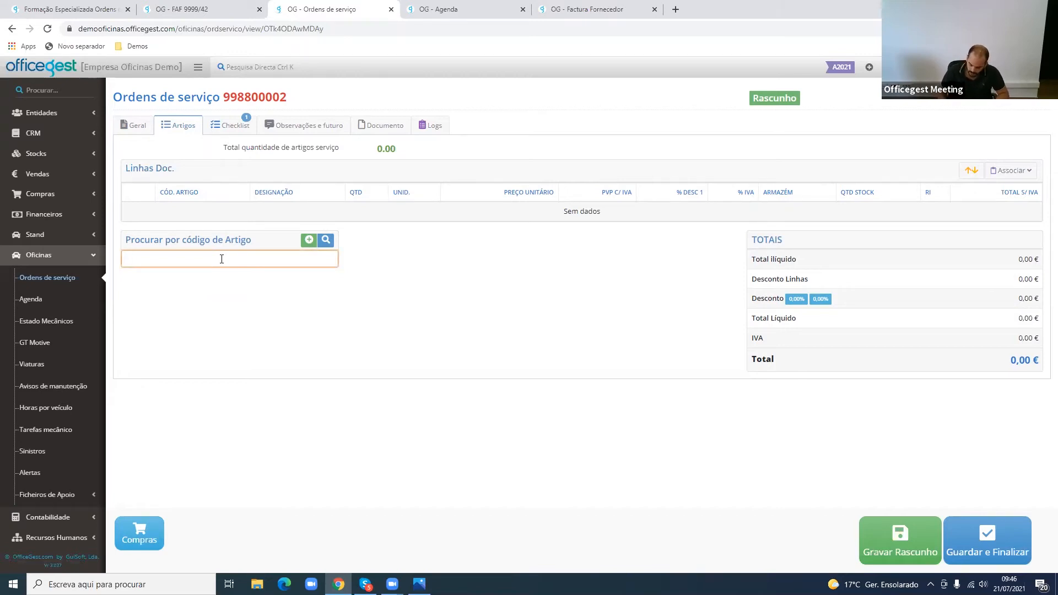
pyautogui.write('PNE')
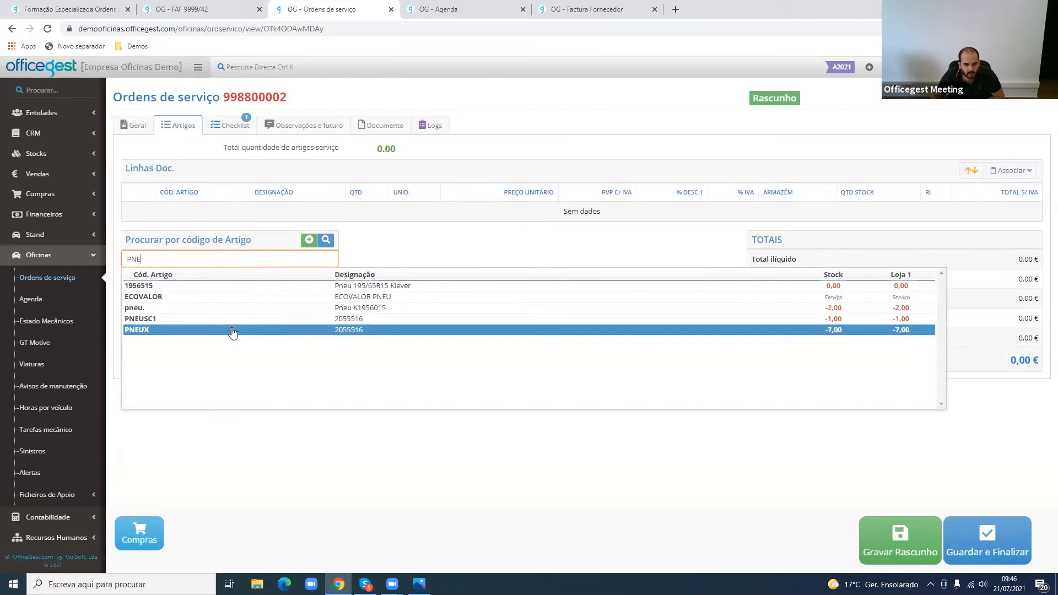
pyautogui.click(232, 330)
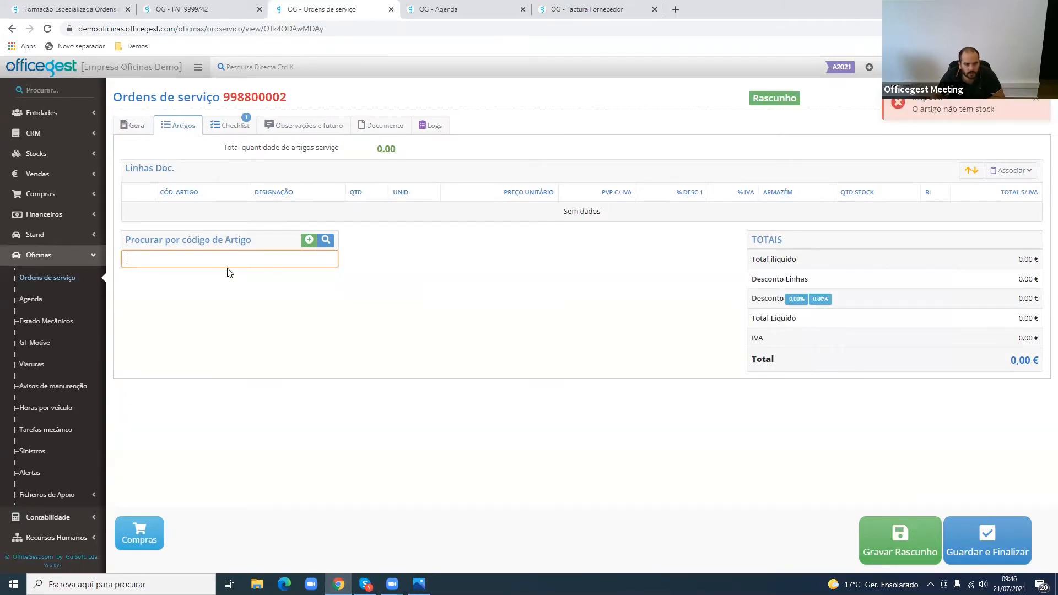
pyautogui.write('1')
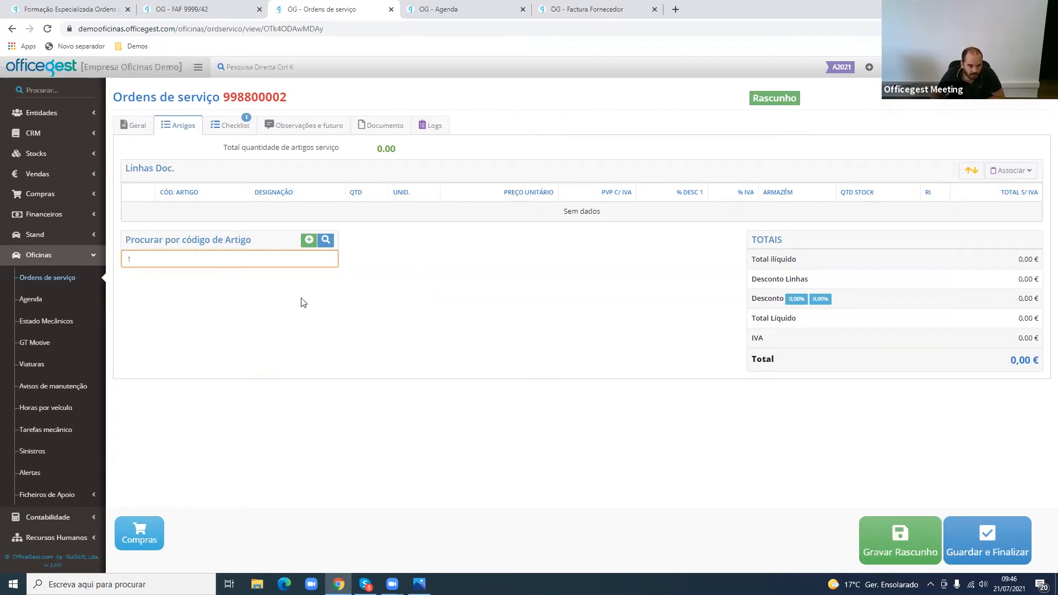
pyautogui.click(248, 344)
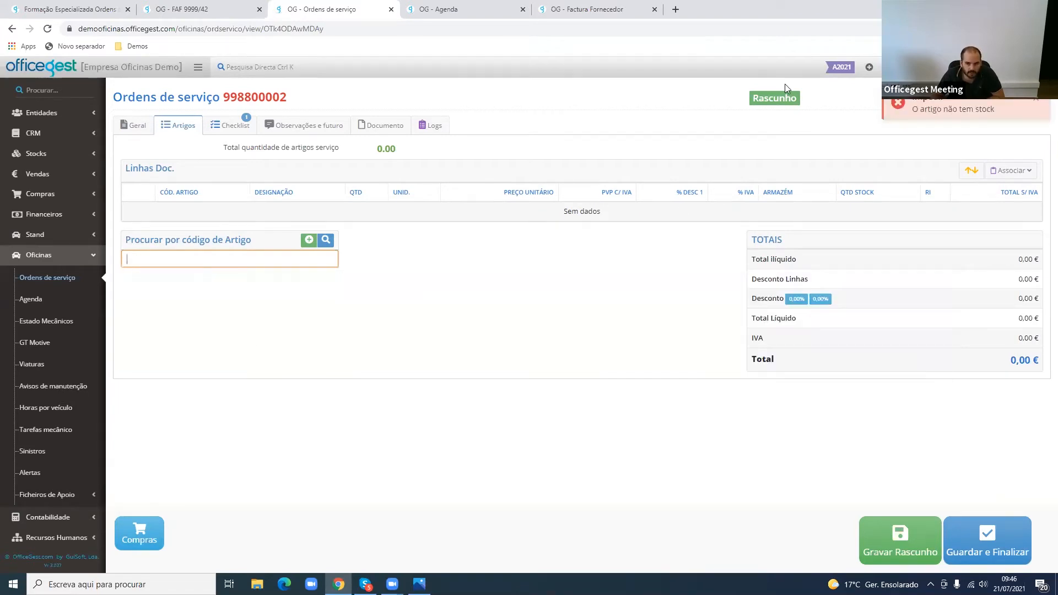
# - Add article 10w40 (oleo do motor) to the service order's document lines by searching for 1
pyautogui.moveTo(912, 101); pyautogui.dragTo(987, 118)
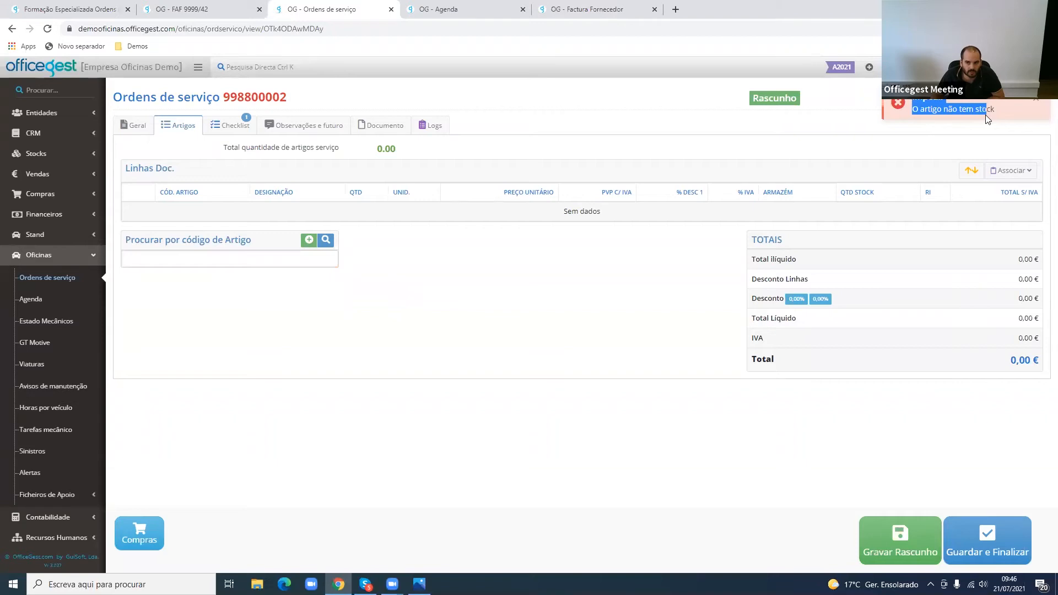
pyautogui.click(175, 253)
pyautogui.write('1')
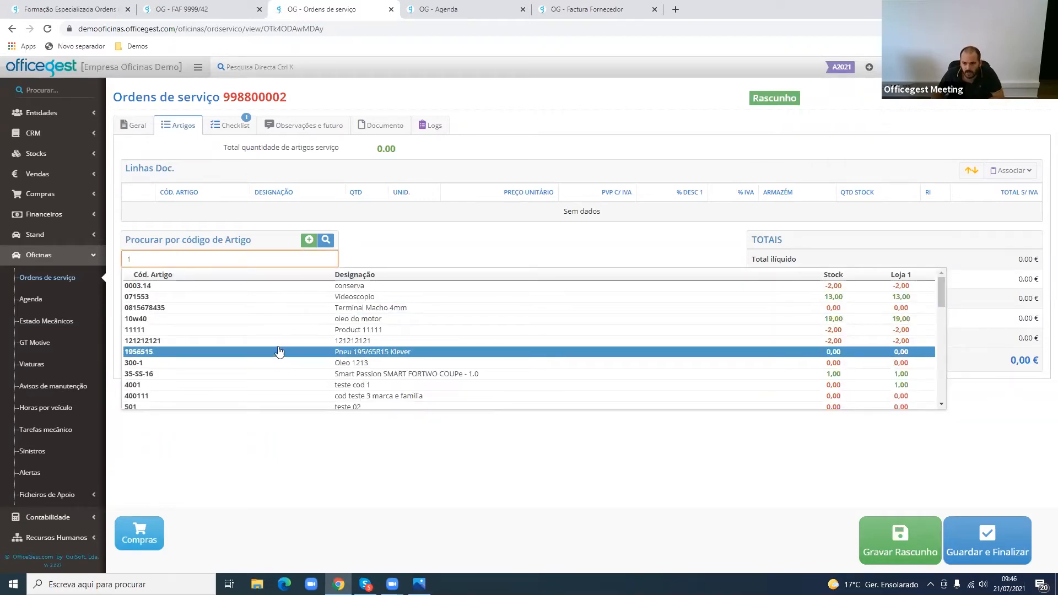
pyautogui.click(296, 324)
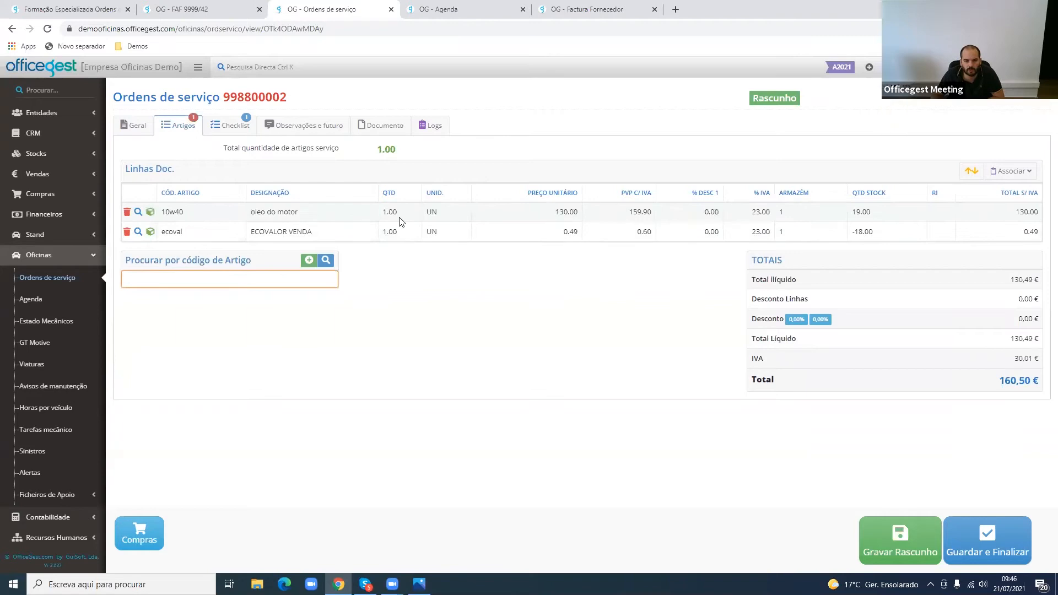
# - Set the 10w40 line's unit price to 1.33 and its quantity to 5
pyautogui.click(561, 213)
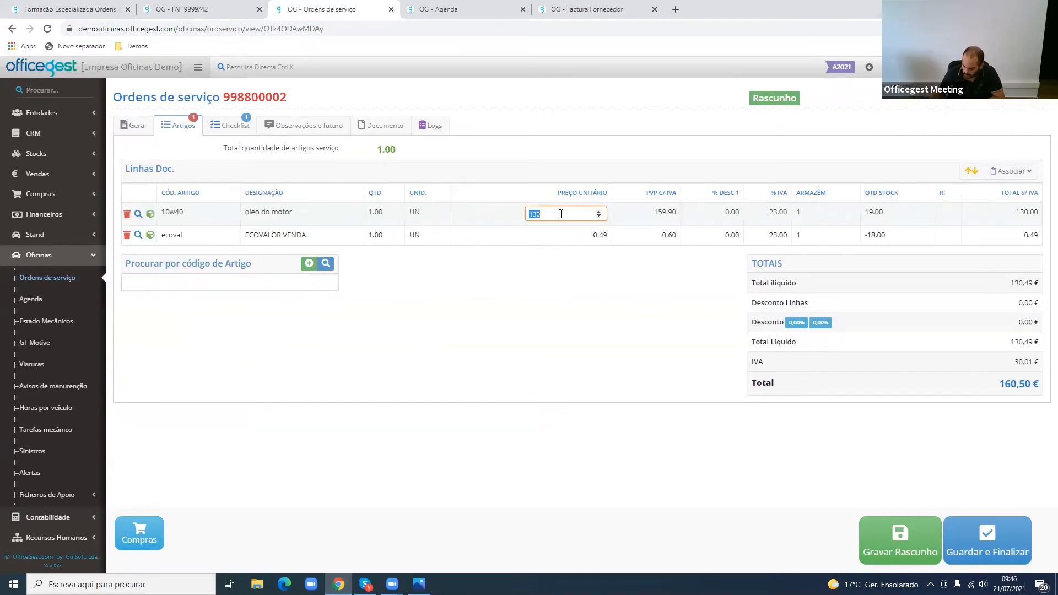
pyautogui.write('1.33')
pyautogui.press('Return')
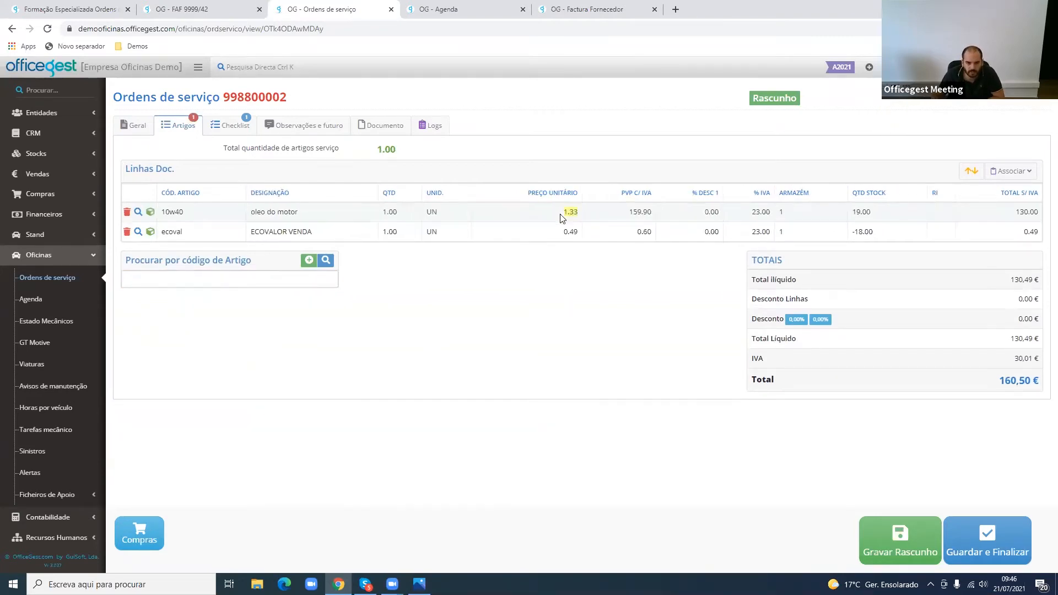
pyautogui.click(398, 214)
pyautogui.write('5')
pyautogui.press('Return')
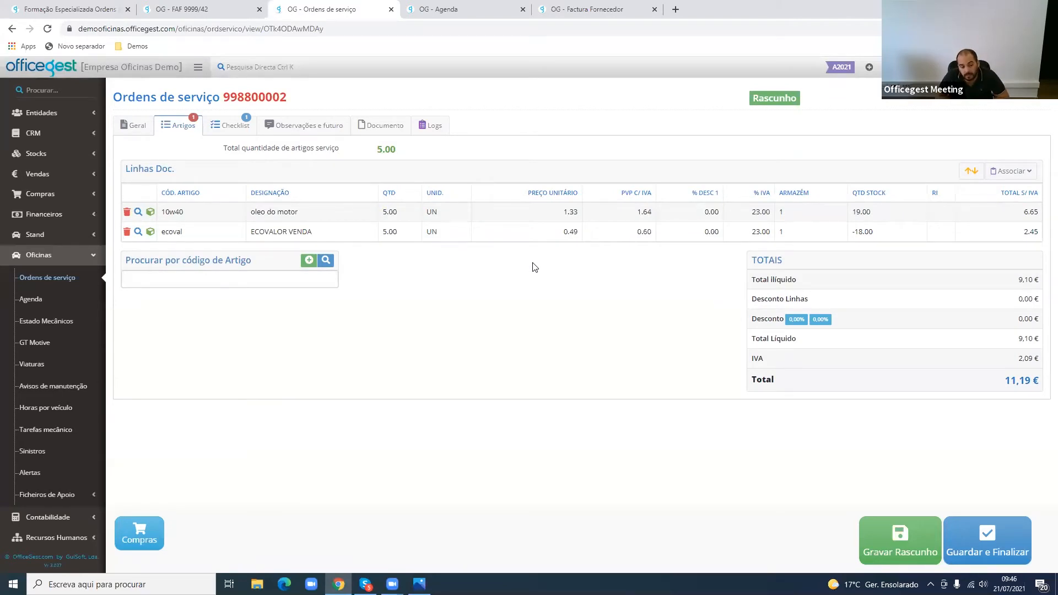
# - Check which document types can be associated, open an existing Orçamento from Vendas, and return to the service order's article lines
pyautogui.click(1024, 170)
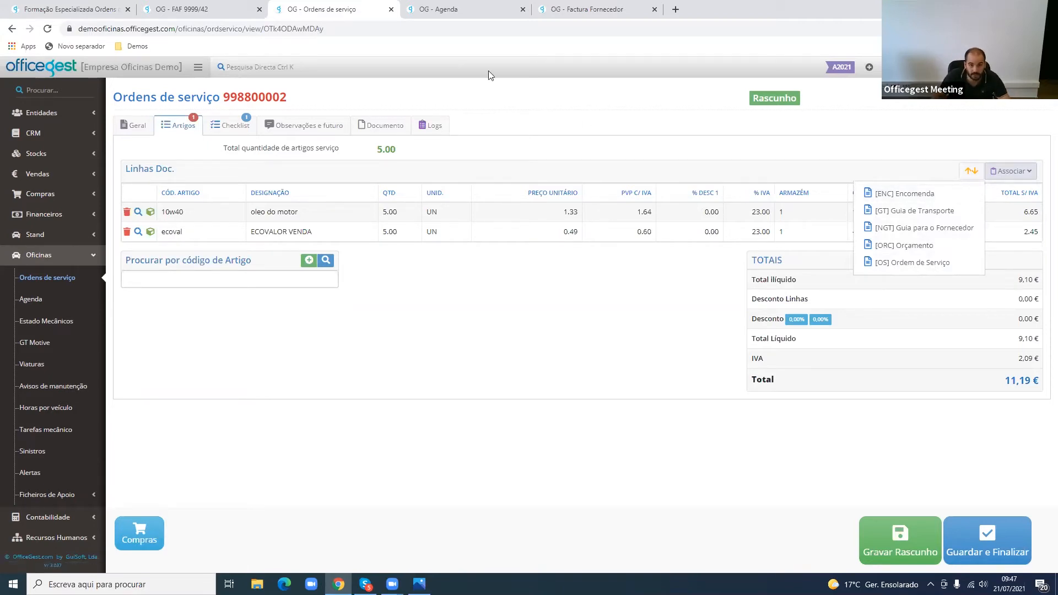
pyautogui.click(485, 9)
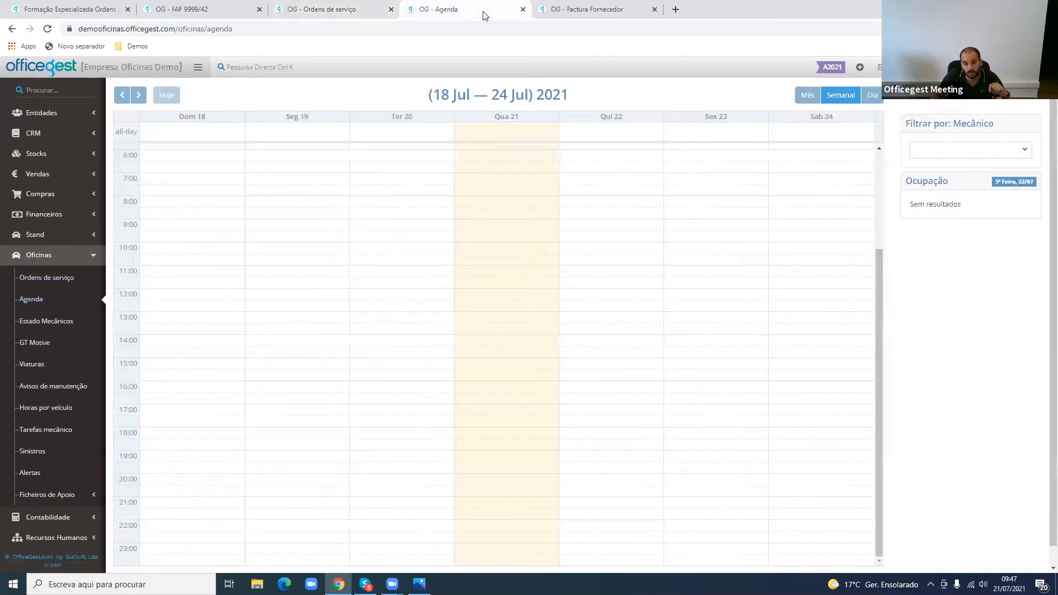
pyautogui.click(64, 174)
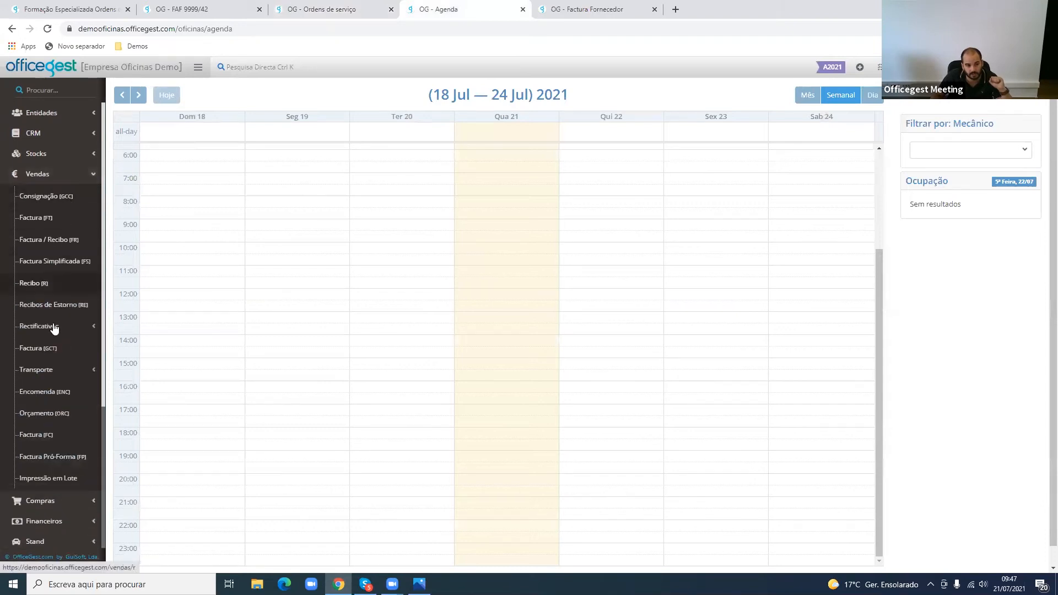
pyautogui.click(74, 417)
pyautogui.scroll(-3, 609, 430)
pyautogui.click(691, 442)
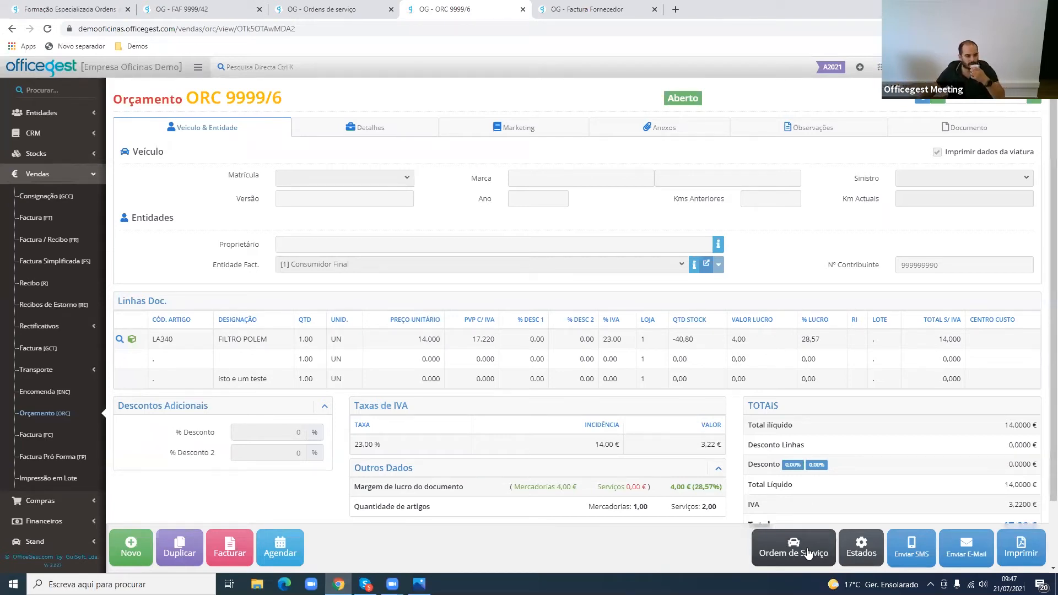
pyautogui.click(359, 5)
pyautogui.click(462, 303)
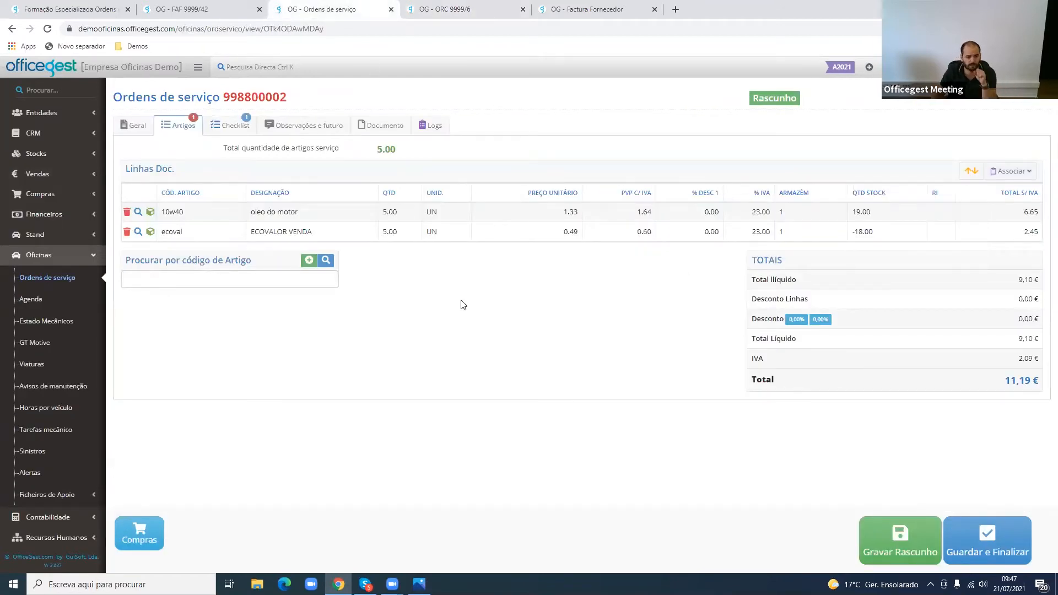
# - Assign the Entrega de viatura checklist to the service order
pyautogui.click(243, 129)
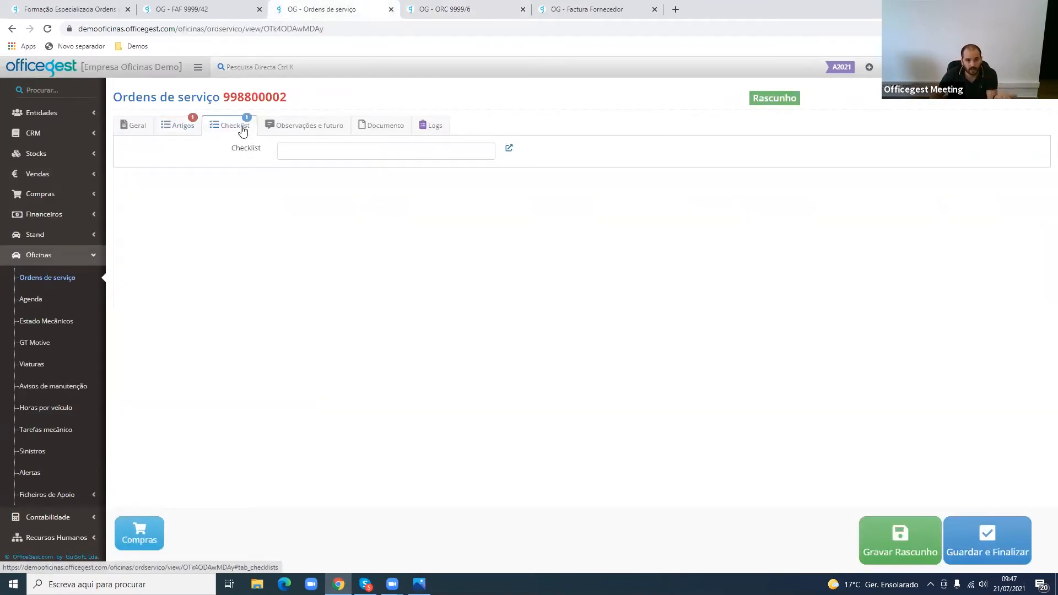
pyautogui.click(292, 151)
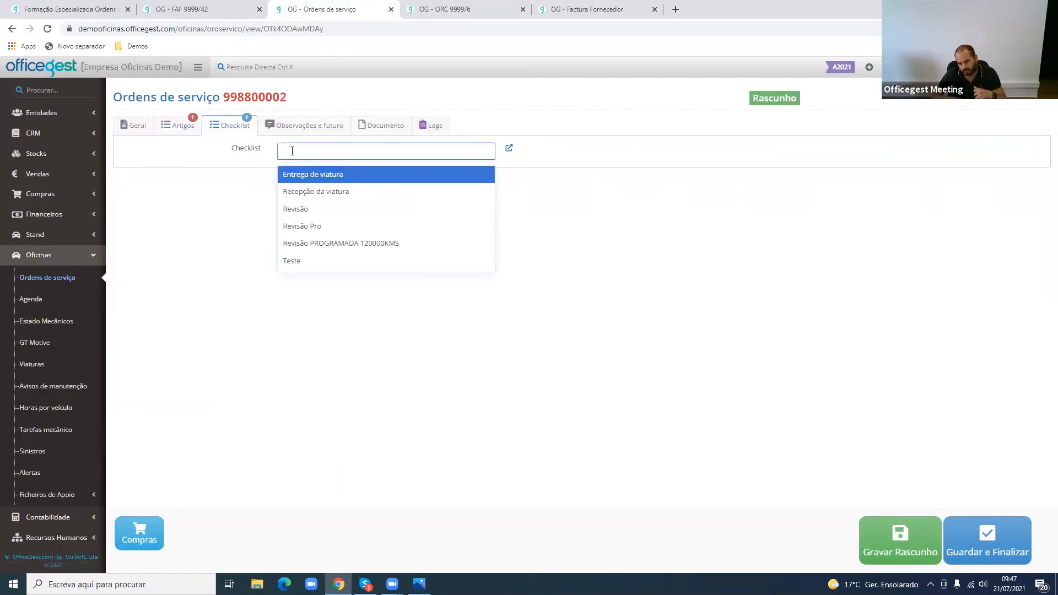
pyautogui.click(320, 178)
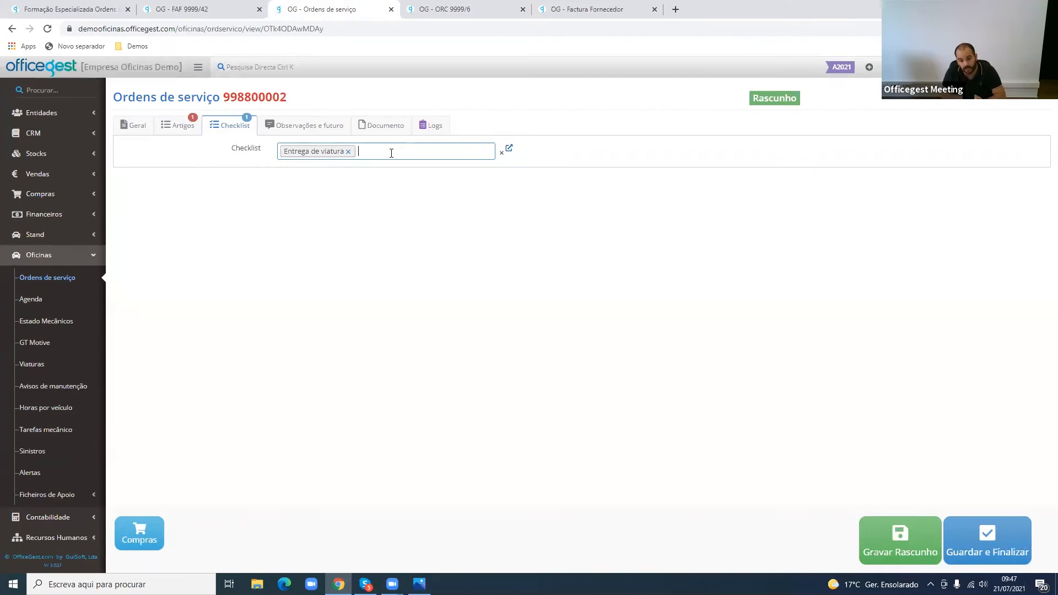
# - Add Cadeira de bebé and Carteira as extras in the service order's observations section
pyautogui.click(341, 126)
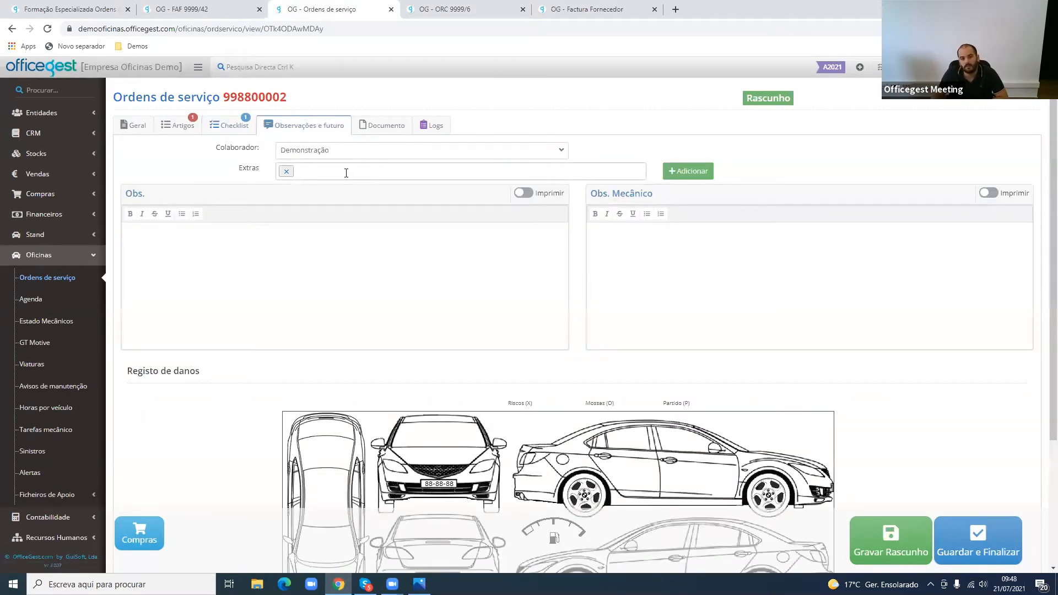
pyautogui.click(348, 170)
pyautogui.click(360, 214)
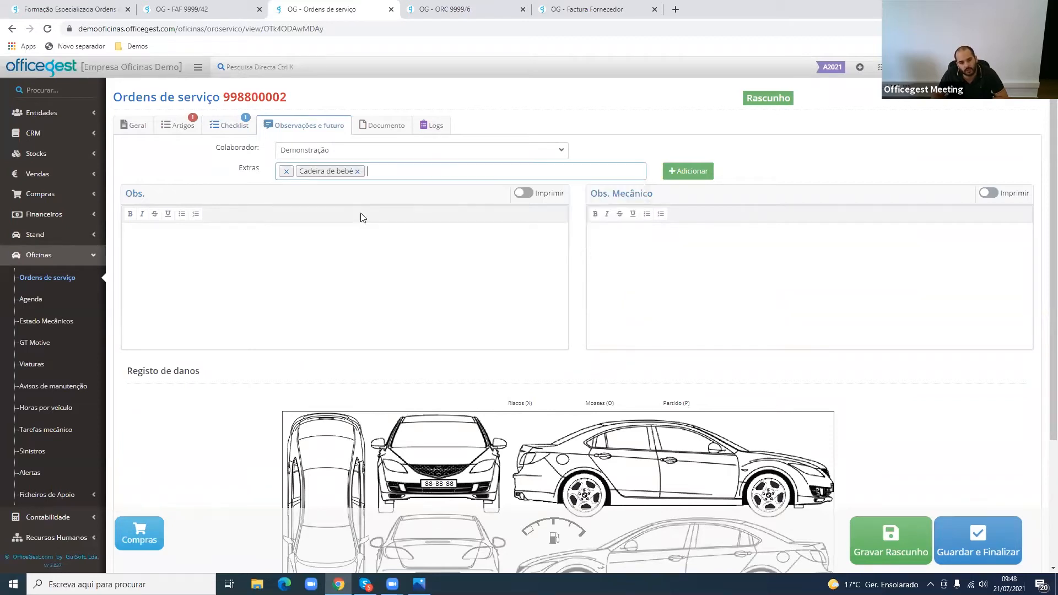
pyautogui.click(423, 172)
pyautogui.click(390, 230)
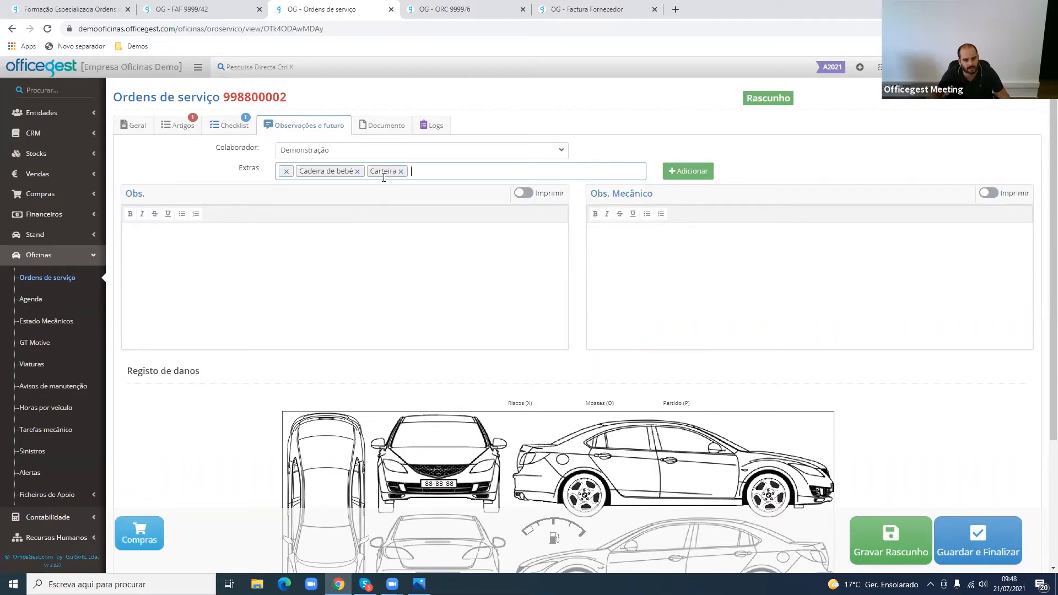
# - Write "Revisão dos 65mil km." as the service order's general observation (Obs.)
pyautogui.click(367, 244)
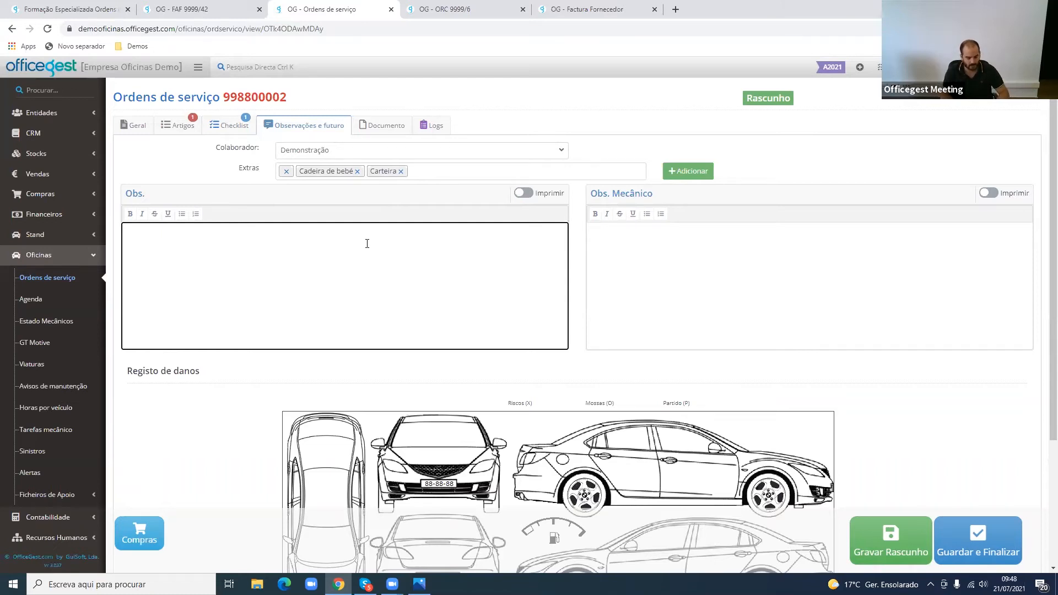
pyautogui.write('VIATURA VEA')
pyautogui.hotkey('ctrl', 'a')
pyautogui.write('R')
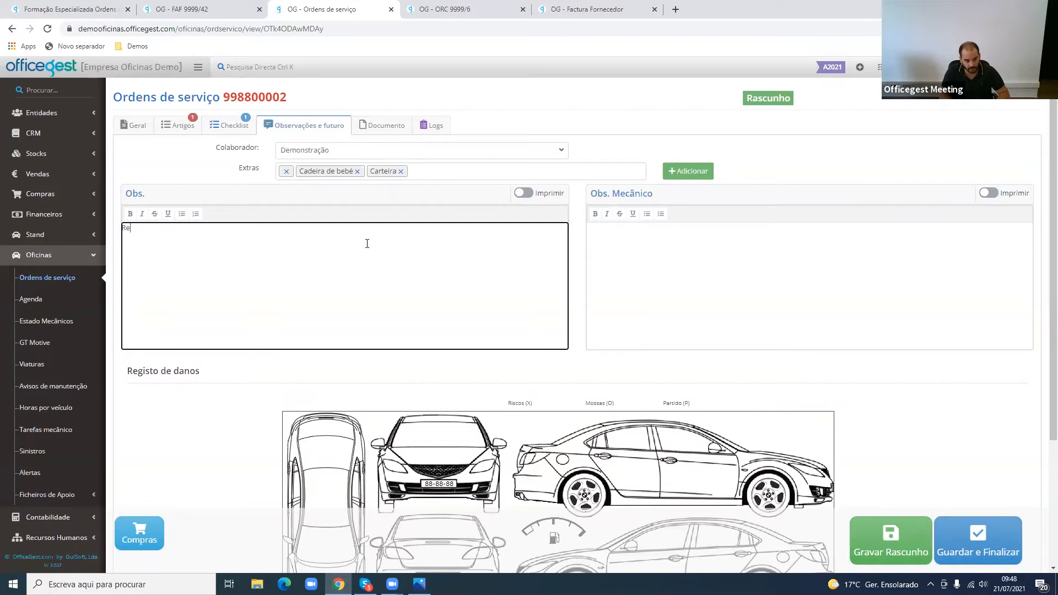
pyautogui.write('evisão dos 65mil')
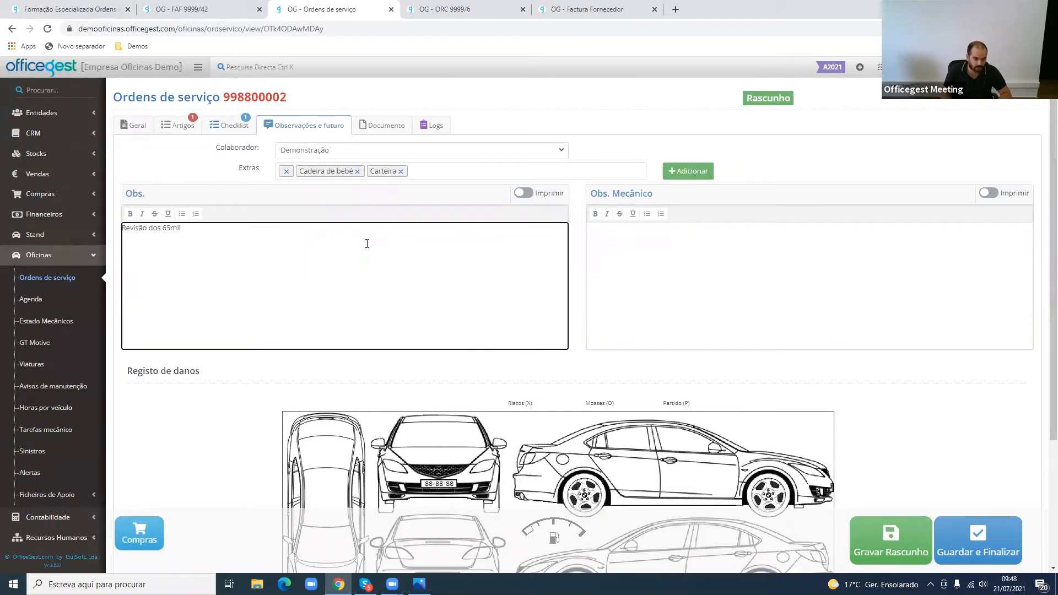
pyautogui.moveTo(196, 228); pyautogui.dragTo(116, 236)
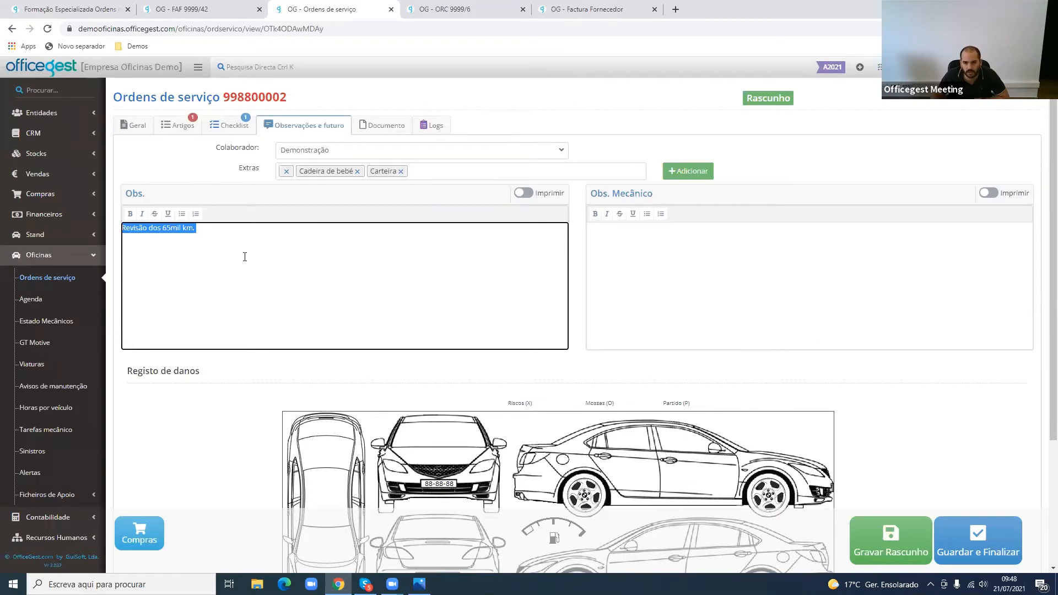
# - Mark the damage diagram with an X on the upper side view, a circle on the lower one, a P on the front view and an X on the roof
pyautogui.scroll(-3, 245, 257)
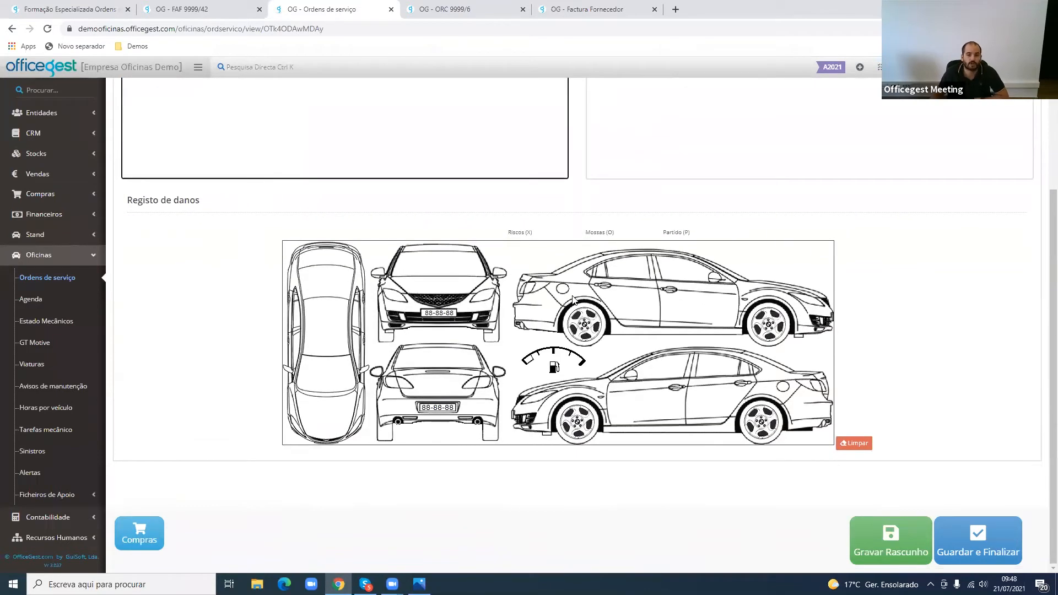
pyautogui.moveTo(509, 232); pyautogui.dragTo(700, 235)
pyautogui.click(699, 236)
pyautogui.moveTo(685, 305)
pyautogui.mouseDown()
pyautogui.moveTo(663, 328)
pyautogui.moveTo(686, 320)
pyautogui.mouseUp()
pyautogui.moveTo(652, 389)
pyautogui.mouseDown()
pyautogui.moveTo(649, 414)
pyautogui.moveTo(673, 395)
pyautogui.moveTo(650, 391)
pyautogui.mouseUp()
pyautogui.moveTo(447, 261)
pyautogui.mouseDown()
pyautogui.moveTo(452, 290)
pyautogui.moveTo(449, 271)
pyautogui.mouseUp()
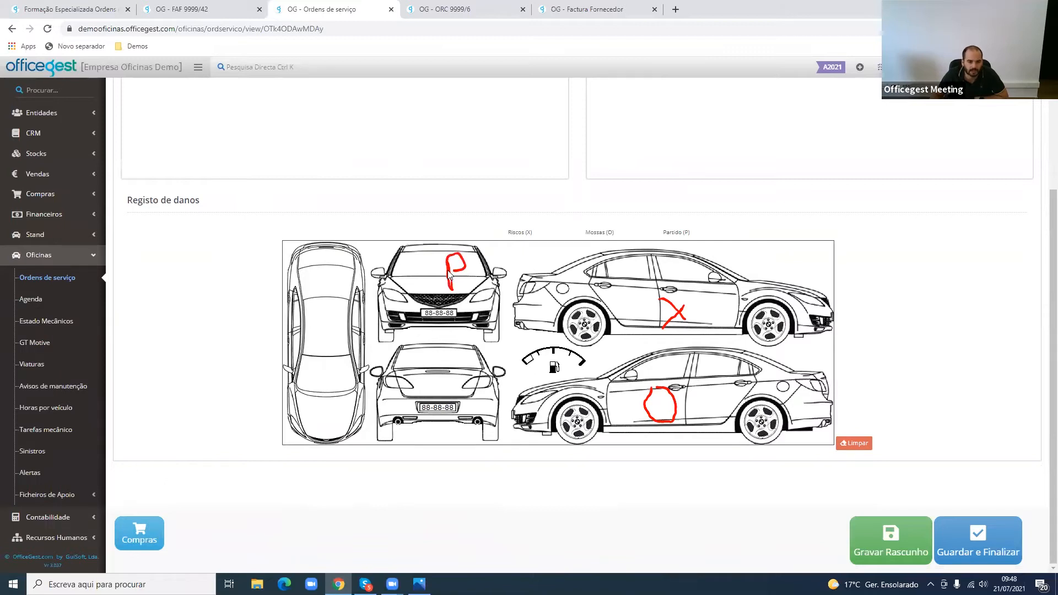
pyautogui.moveTo(329, 319)
pyautogui.mouseDown()
pyautogui.moveTo(311, 355)
pyautogui.moveTo(329, 354)
pyautogui.mouseUp()
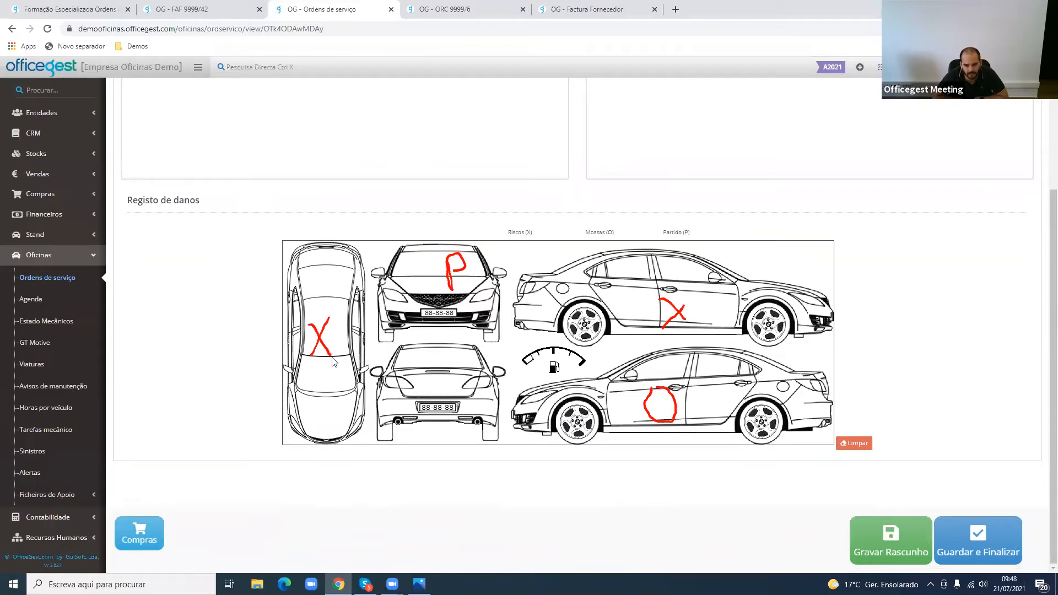
# - Save and finalize the draft service order, accepting the confirmation
pyautogui.scroll(3, 333, 362)
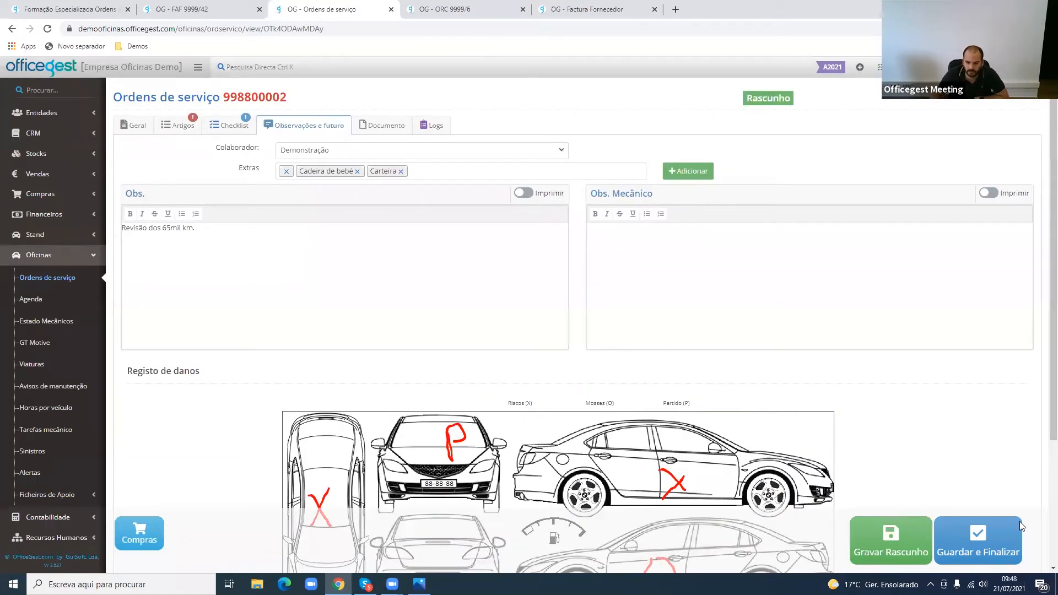
pyautogui.click(1007, 532)
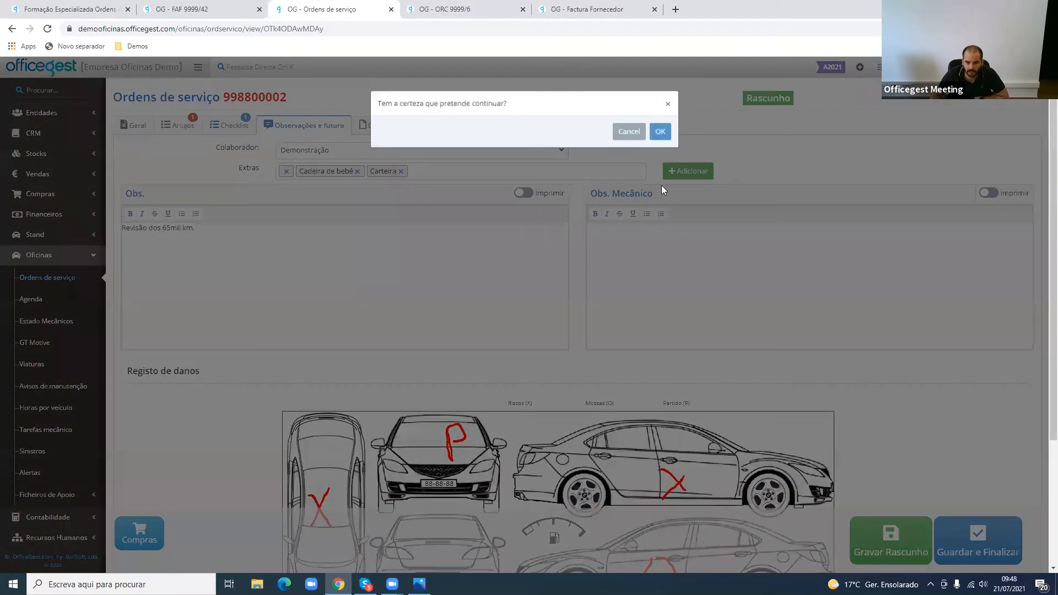
pyautogui.click(659, 144)
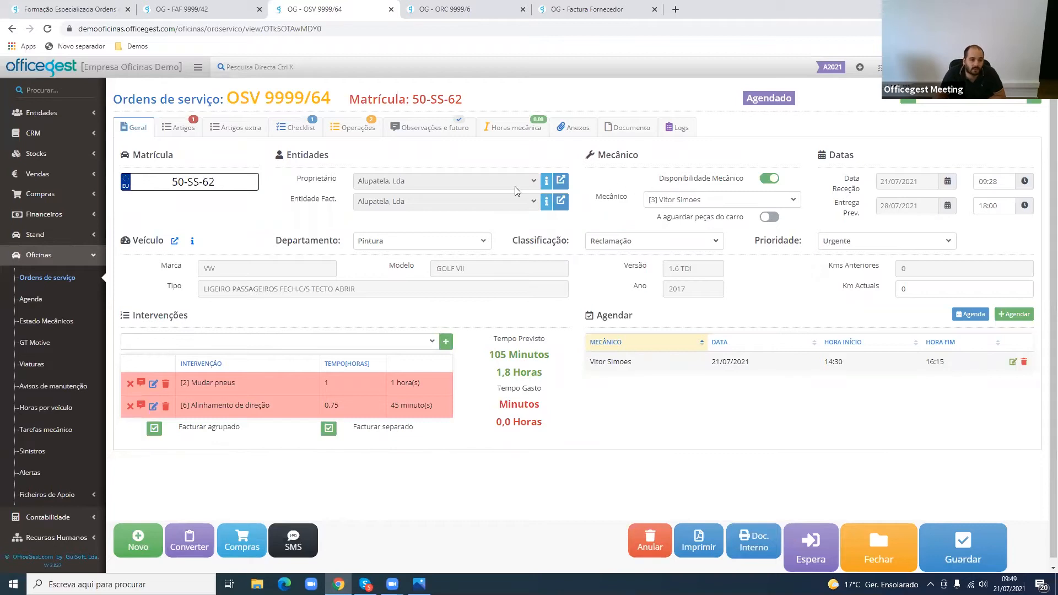
# - Review the finalized service order's article lines, status and scheduled mechanic start time
pyautogui.click(172, 129)
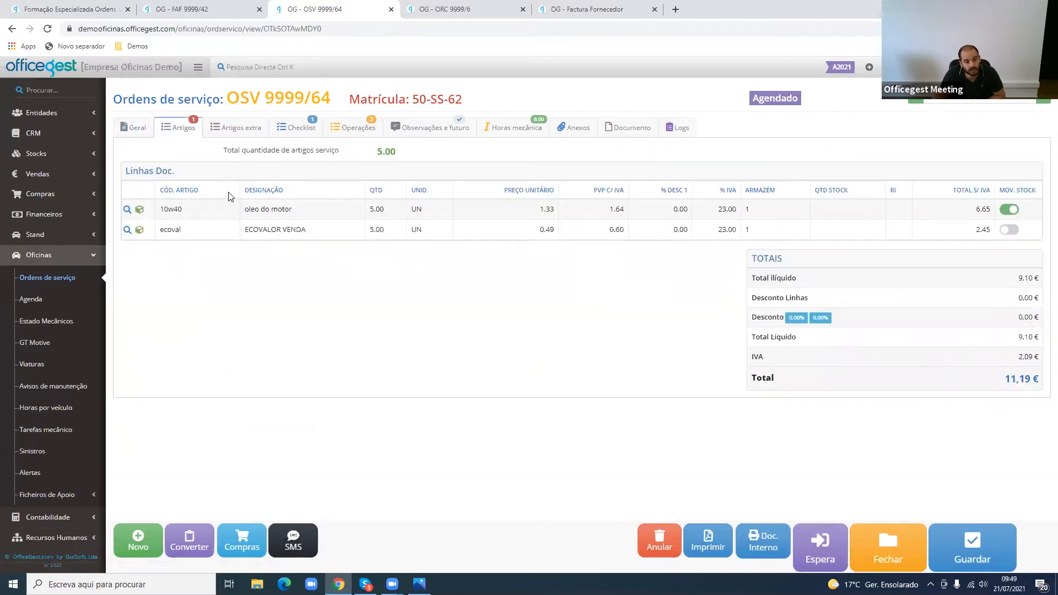
pyautogui.moveTo(184, 210); pyautogui.dragTo(165, 213)
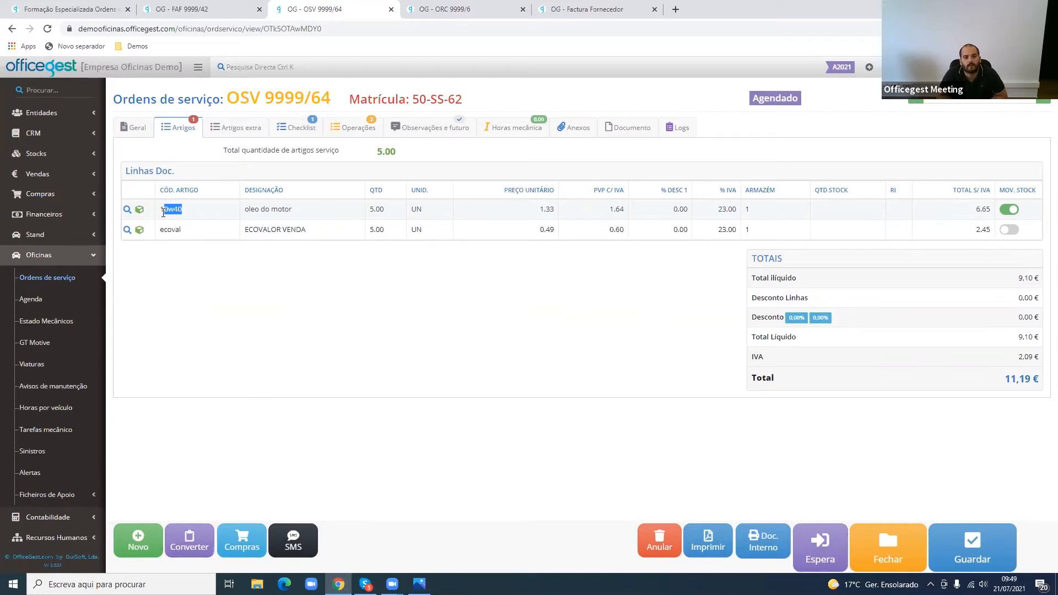
pyautogui.moveTo(753, 100); pyautogui.dragTo(797, 99)
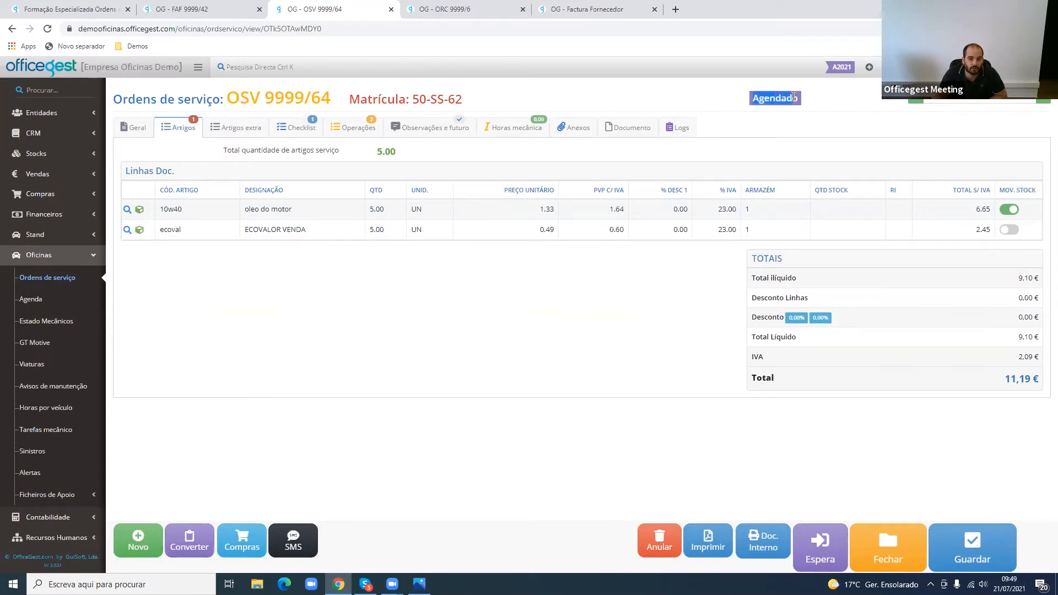
pyautogui.click(134, 127)
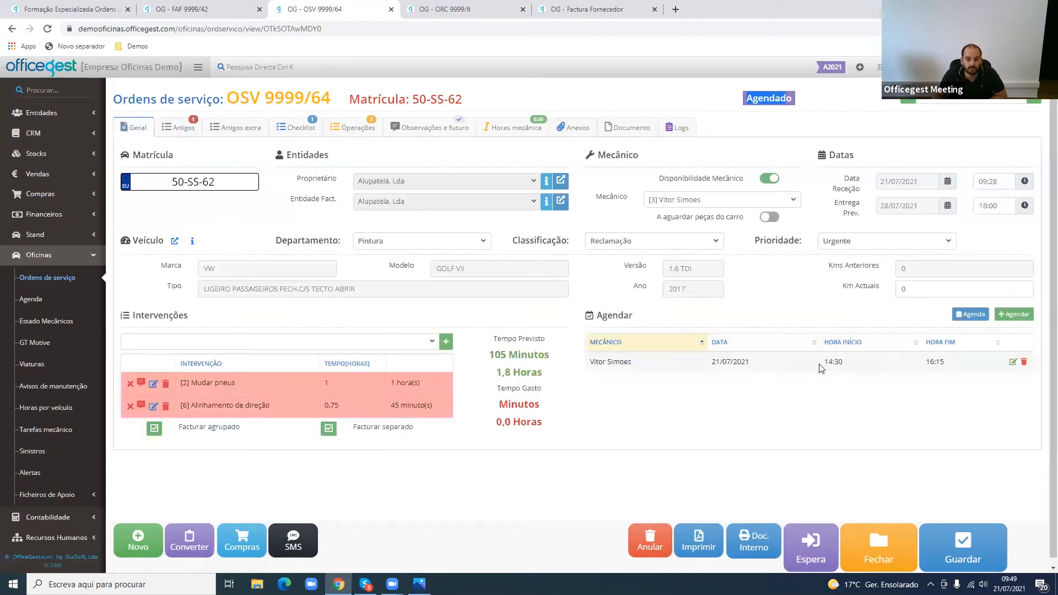
pyautogui.moveTo(819, 366); pyautogui.dragTo(849, 368)
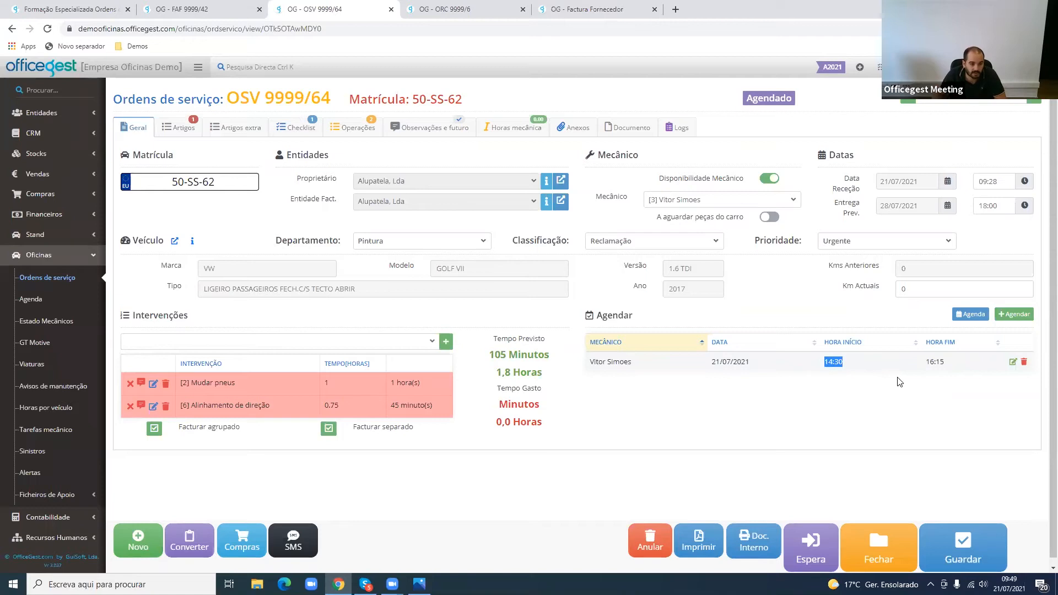
# - Open the workshop Agenda in the other browser tab and inspect the scheduled service order in daily and weekly views
pyautogui.hotkey('ctrl', 'Tab')
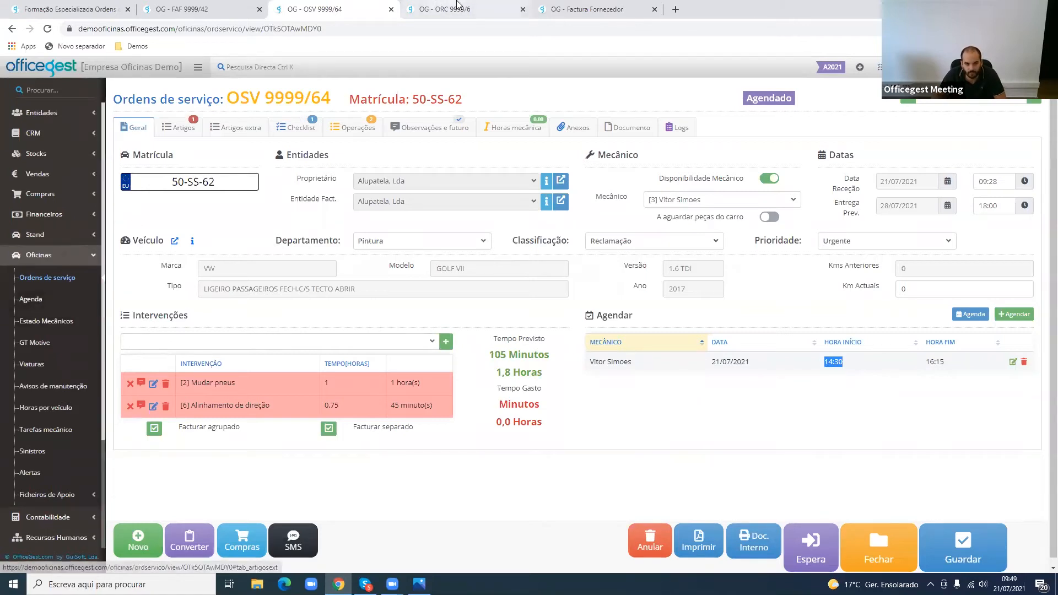
pyautogui.scroll(-1, 69, 518)
pyautogui.click(68, 506)
pyautogui.scroll(-1, 67, 504)
pyautogui.click(59, 191)
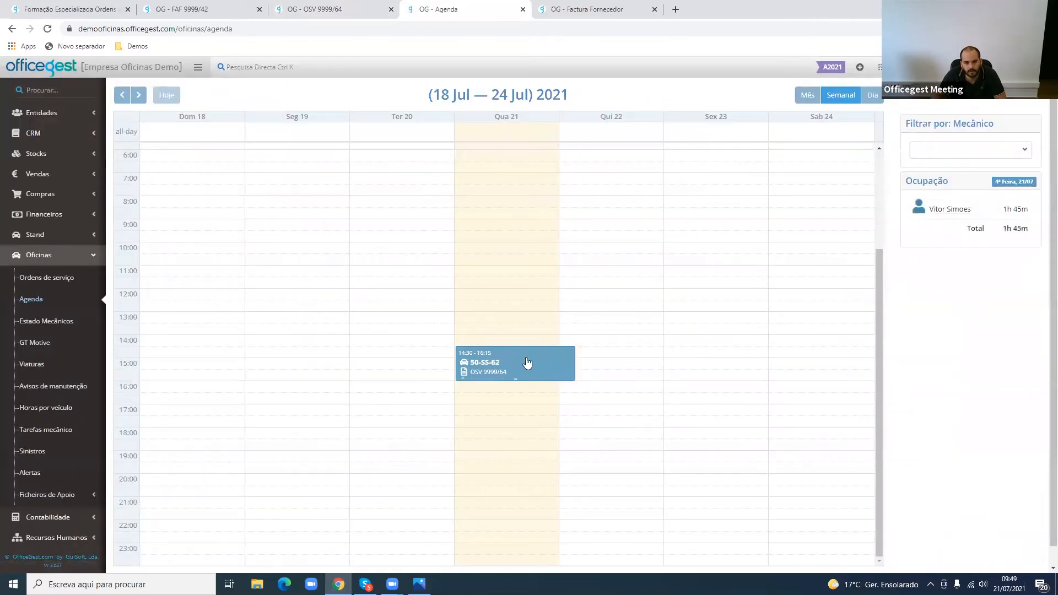
pyautogui.click(873, 98)
pyautogui.click(837, 97)
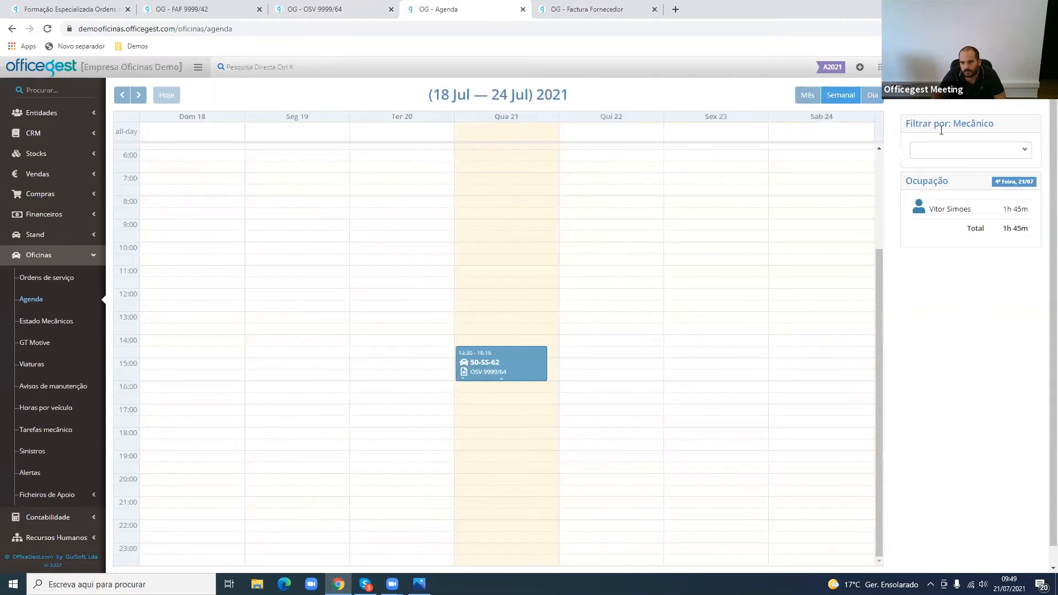
# - Check the mechanic filter in the weekly Agenda and inspect the scheduled VW Golf VII appointment's details and intervention times
pyautogui.click(957, 150)
pyautogui.click(957, 194)
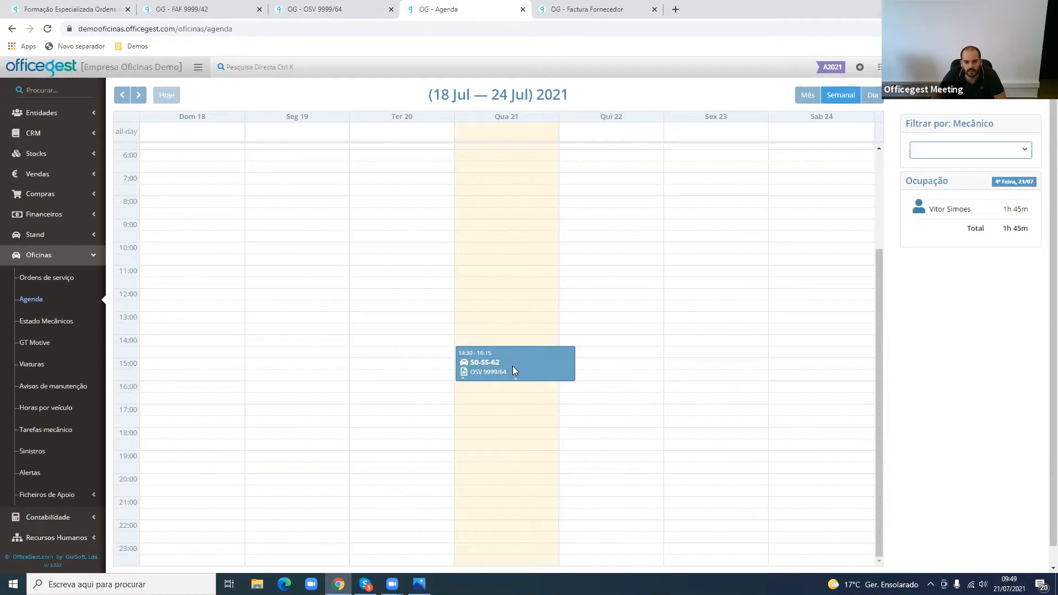
pyautogui.click(513, 366)
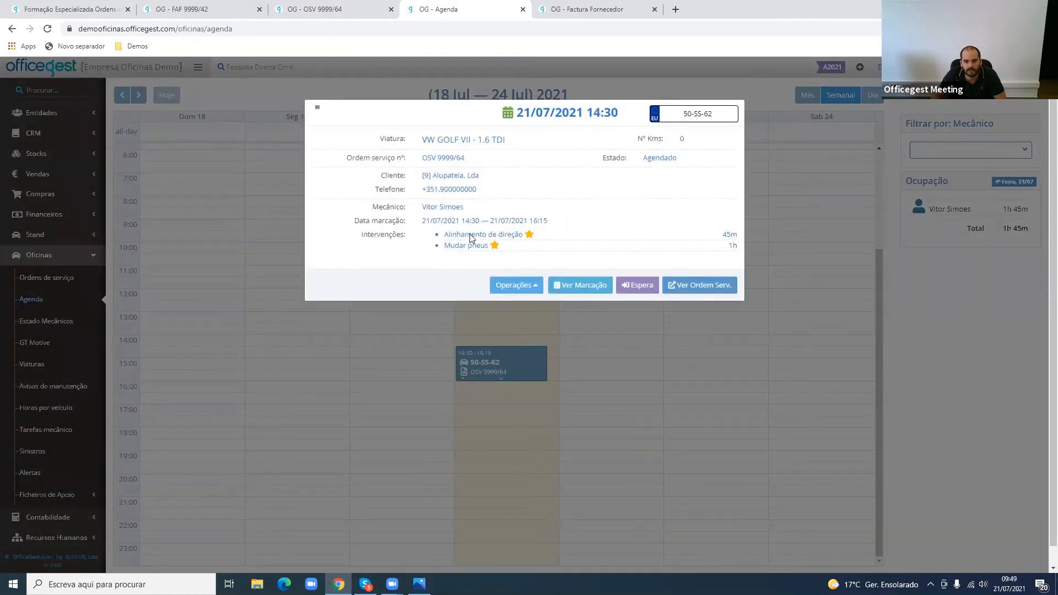
pyautogui.doubleClick(732, 246)
pyautogui.click(664, 321)
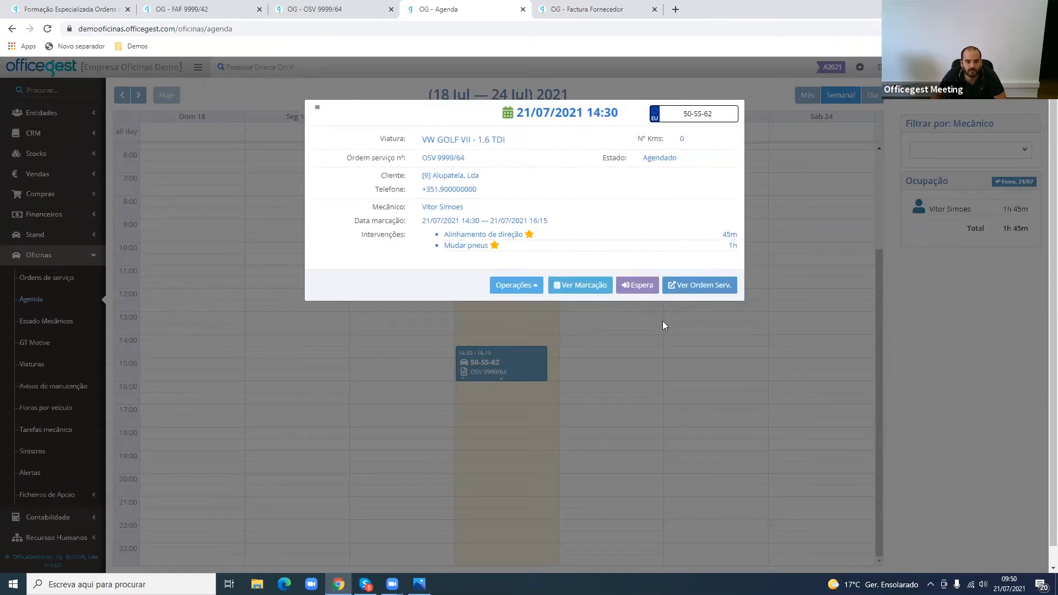
pyautogui.click(638, 359)
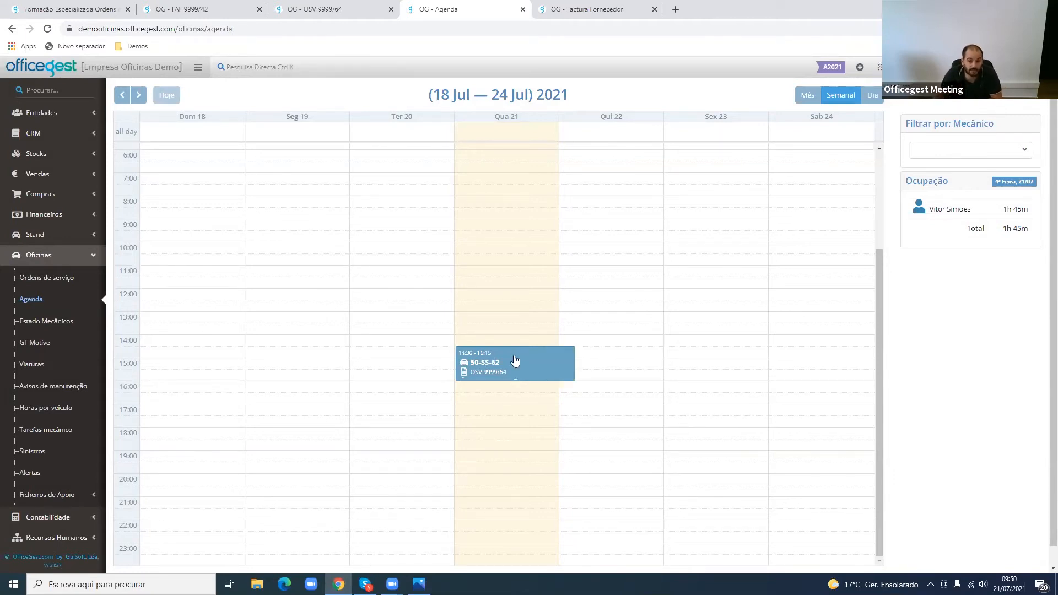
# - Return to the service order and review its extra articles, articles, operations, mechanic hours, checklist and general information
pyautogui.click(308, 7)
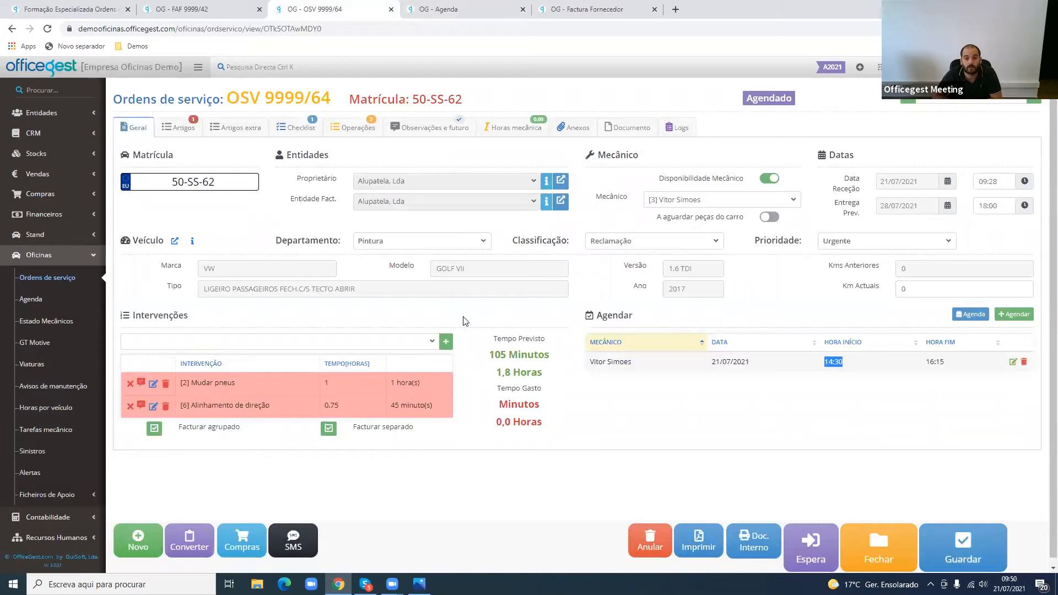
pyautogui.click(223, 132)
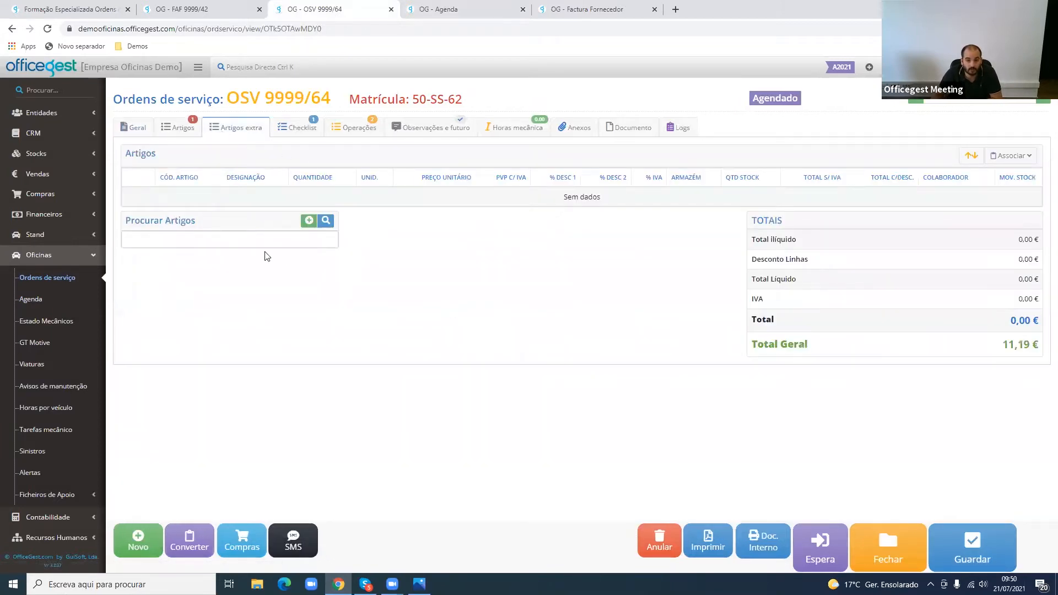
pyautogui.click(280, 240)
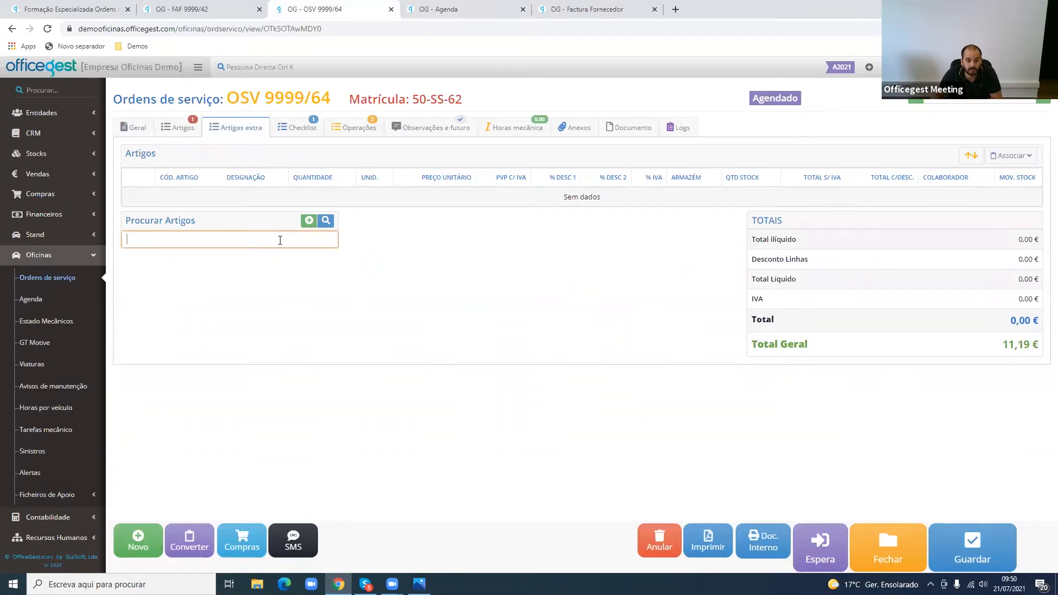
pyautogui.click(177, 128)
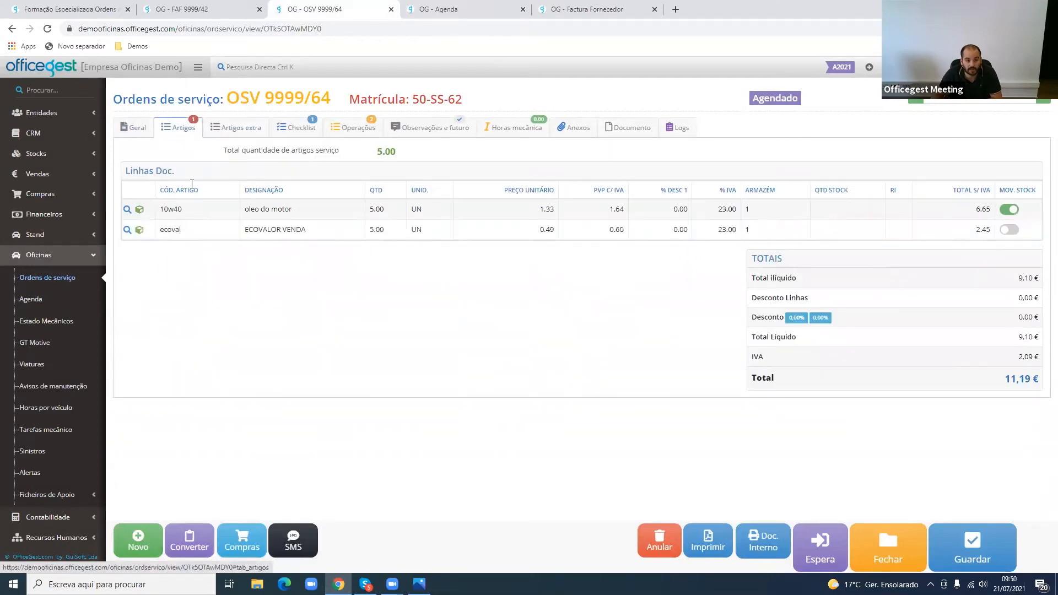
pyautogui.click(233, 129)
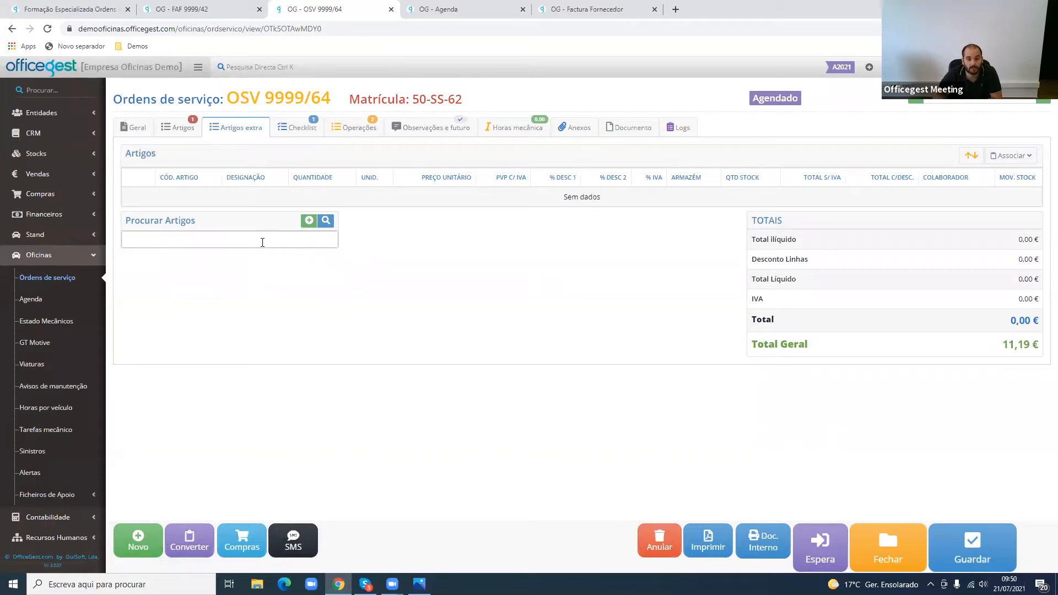
pyautogui.click(357, 132)
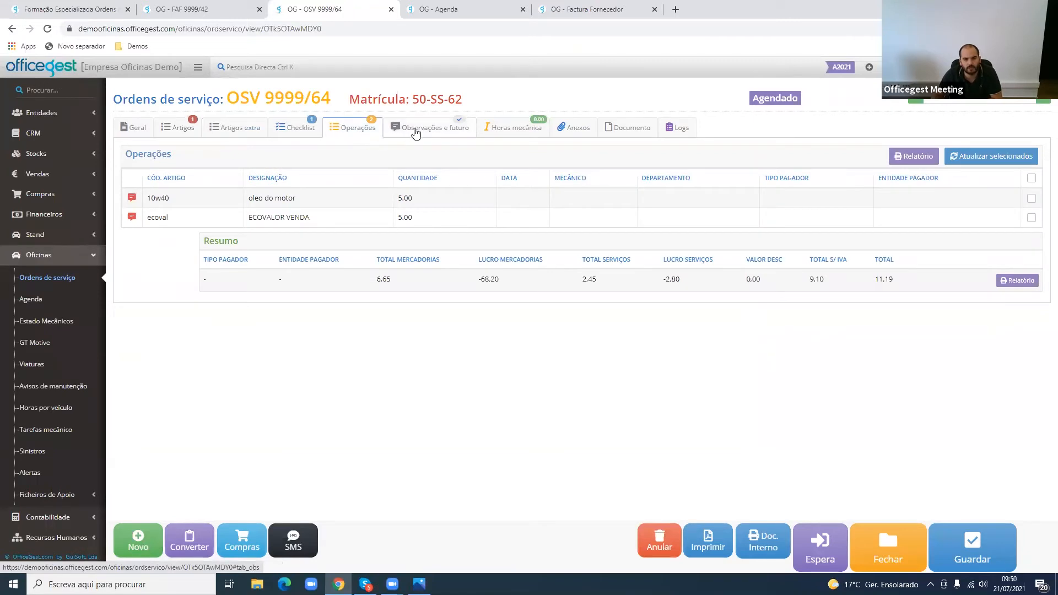
pyautogui.click(504, 134)
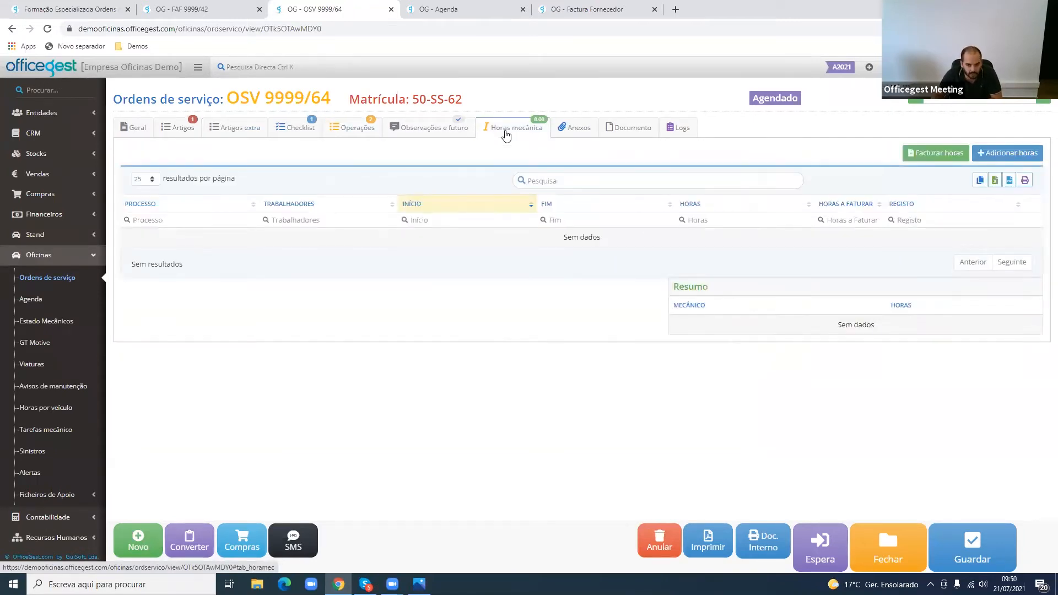
pyautogui.click(270, 136)
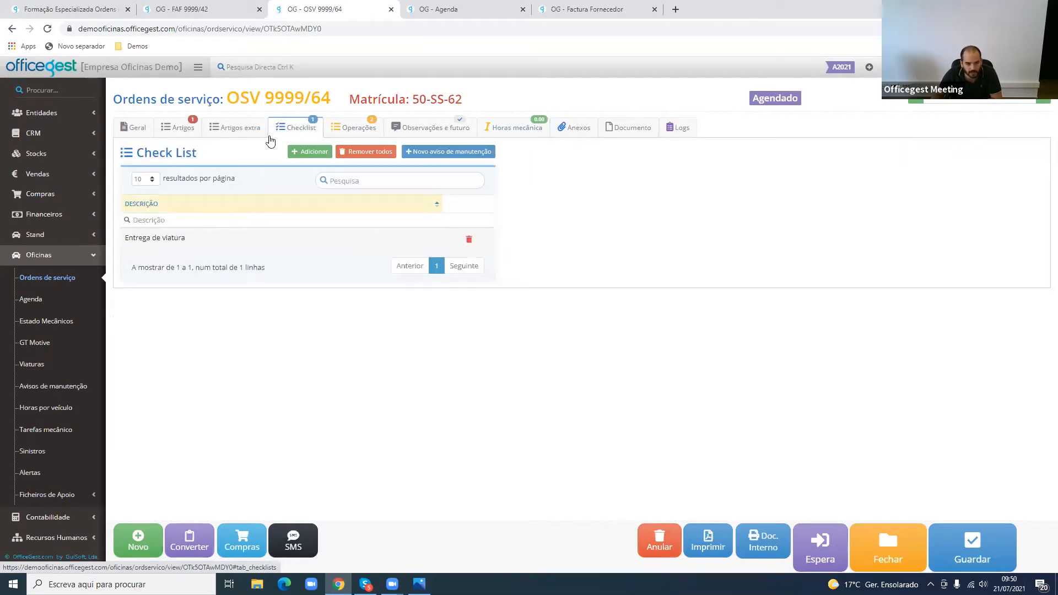
pyautogui.click(144, 135)
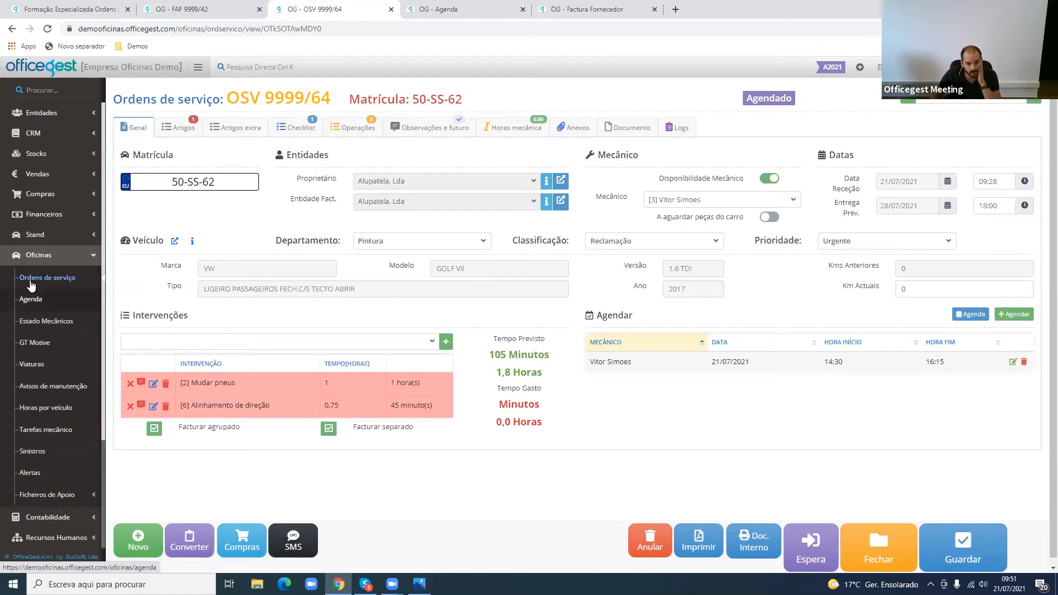
# - Filter the service orders by Agendado, open the VW Golf VII order, and move it to Espera with confirmation
pyautogui.click(49, 279)
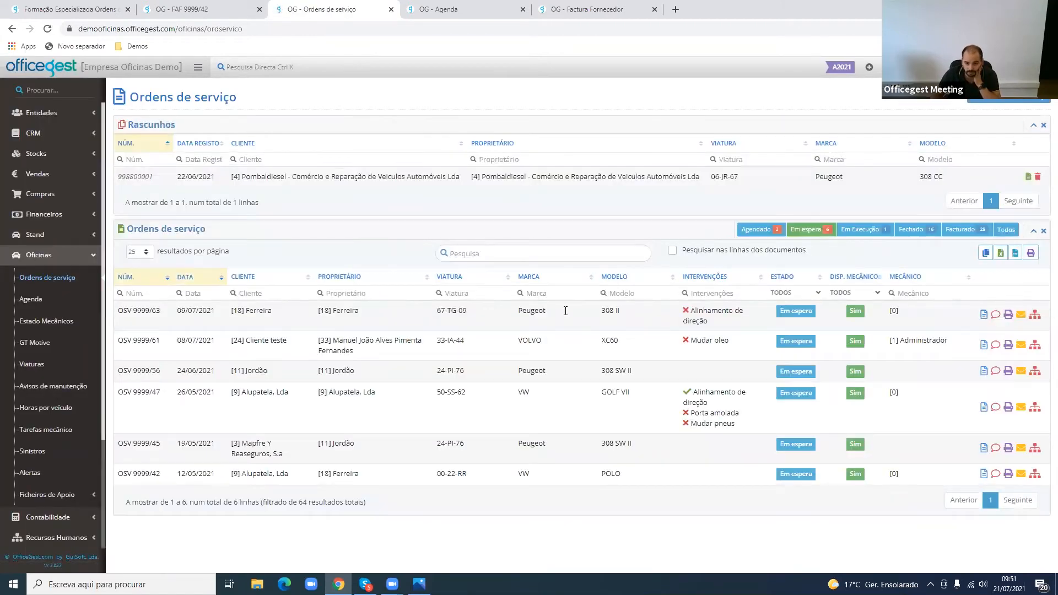
pyautogui.click(776, 232)
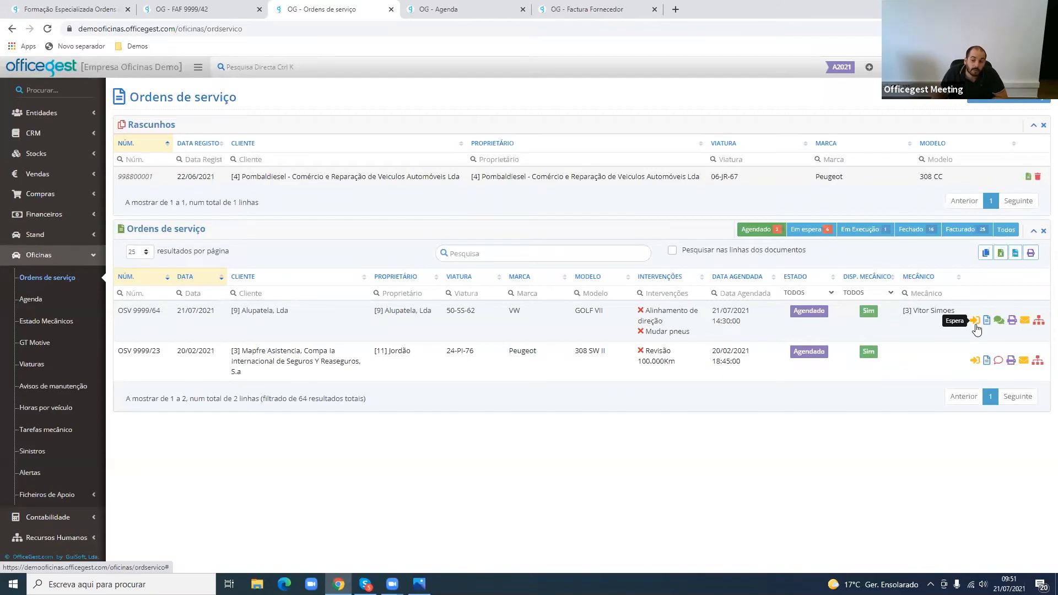
pyautogui.click(931, 327)
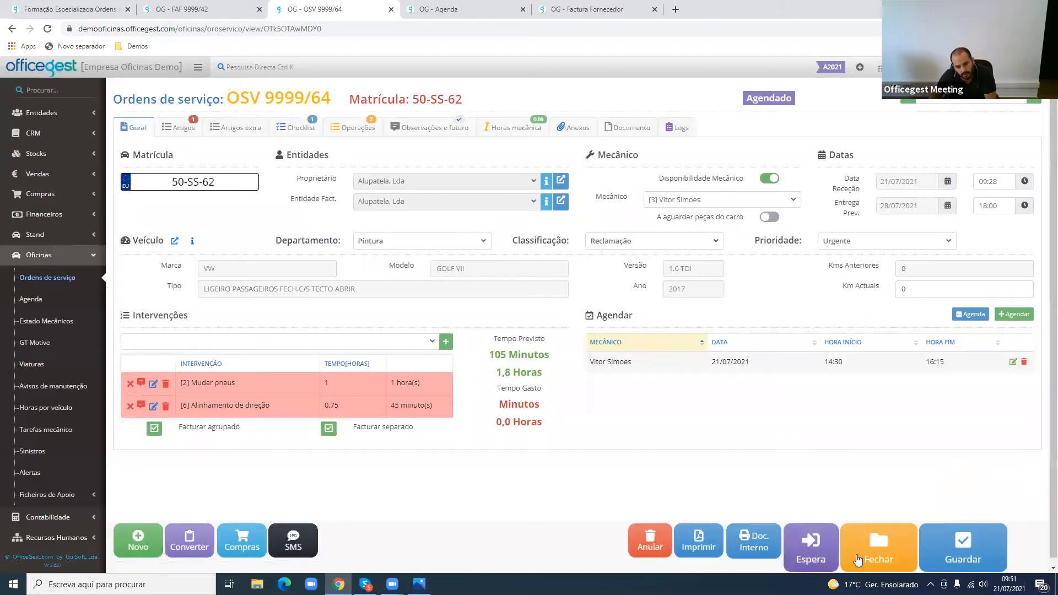
pyautogui.click(810, 544)
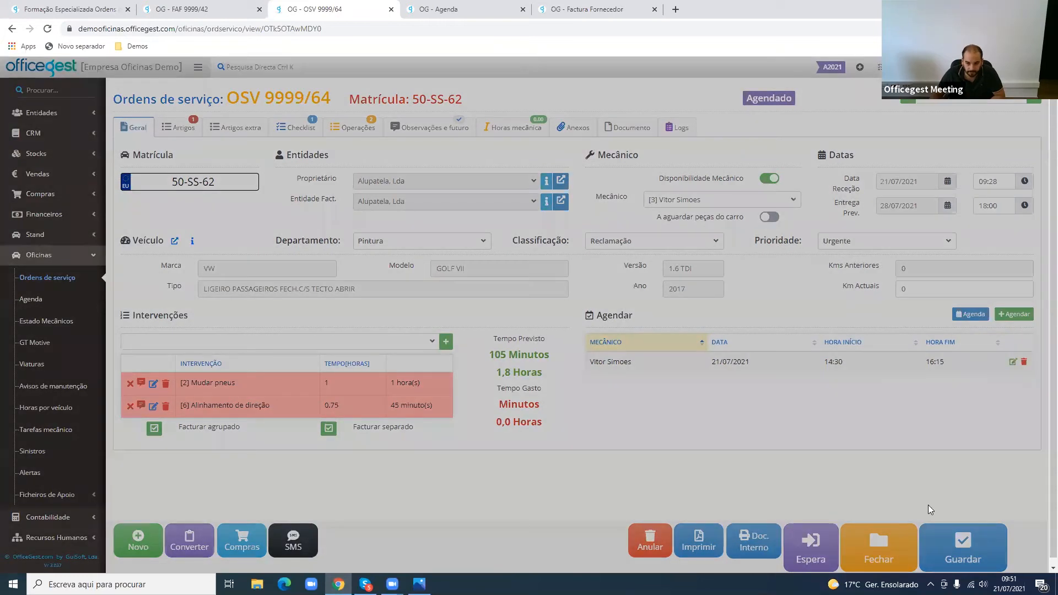
pyautogui.click(661, 140)
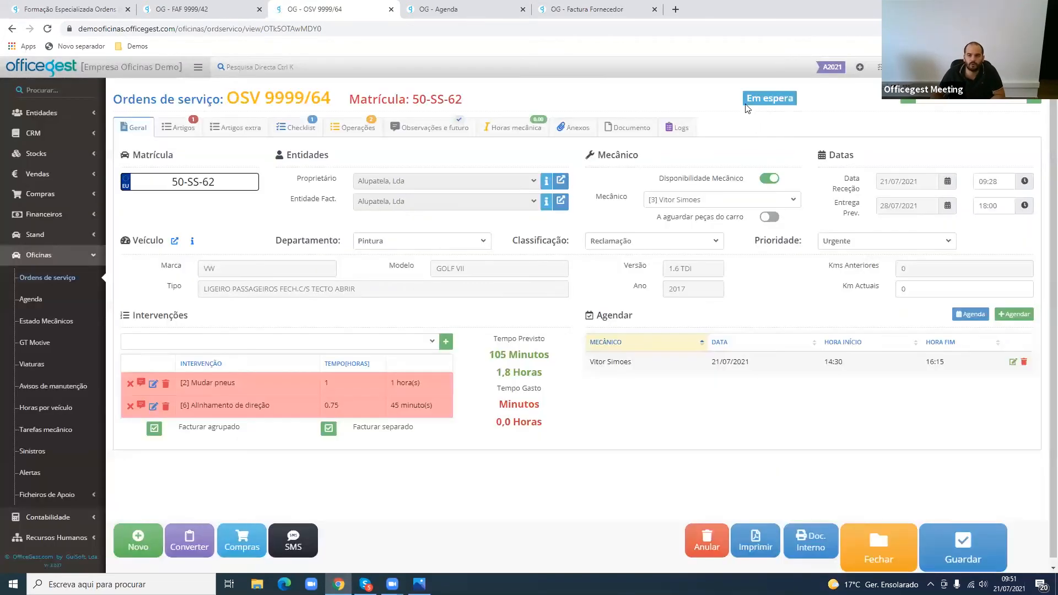
pyautogui.moveTo(747, 101); pyautogui.dragTo(793, 102)
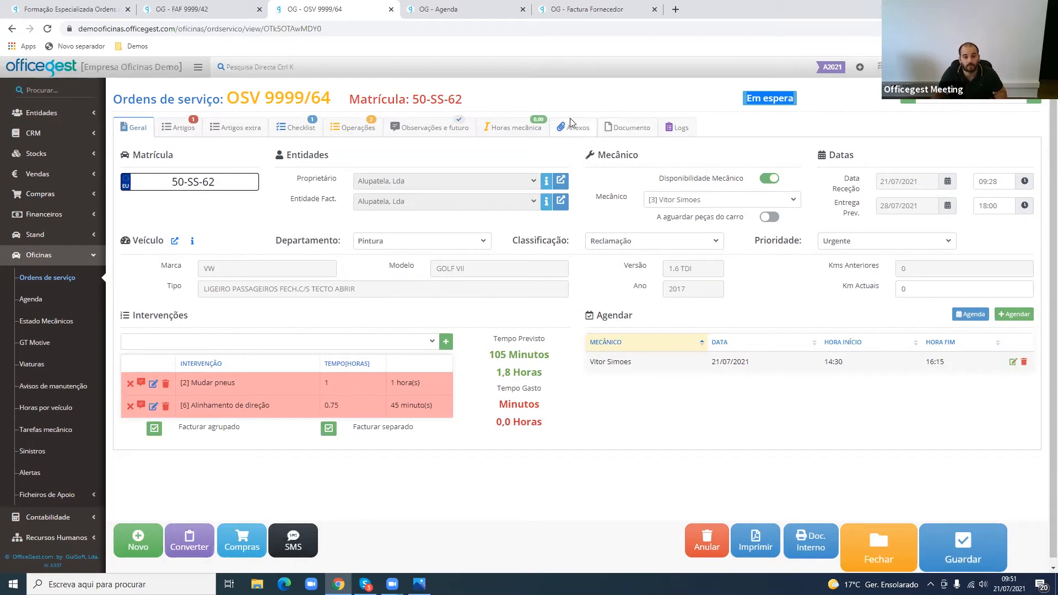
pyautogui.moveTo(464, 101); pyautogui.dragTo(414, 94)
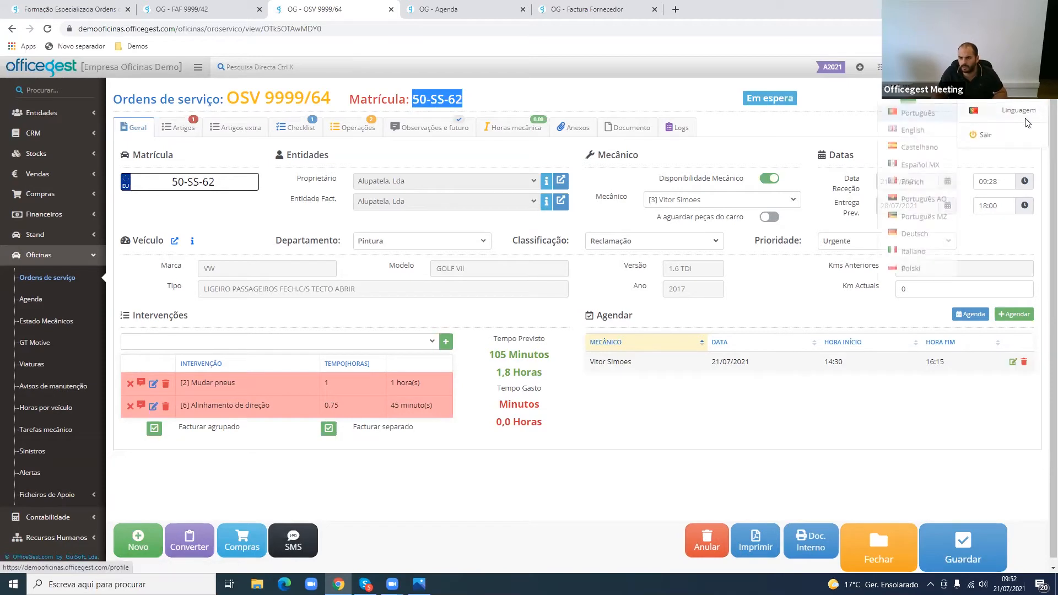
# - Log out of the back office and sign in to the Mecânico area with the assigned mechanic's PIN, declining the browser's password update
pyautogui.click(1012, 136)
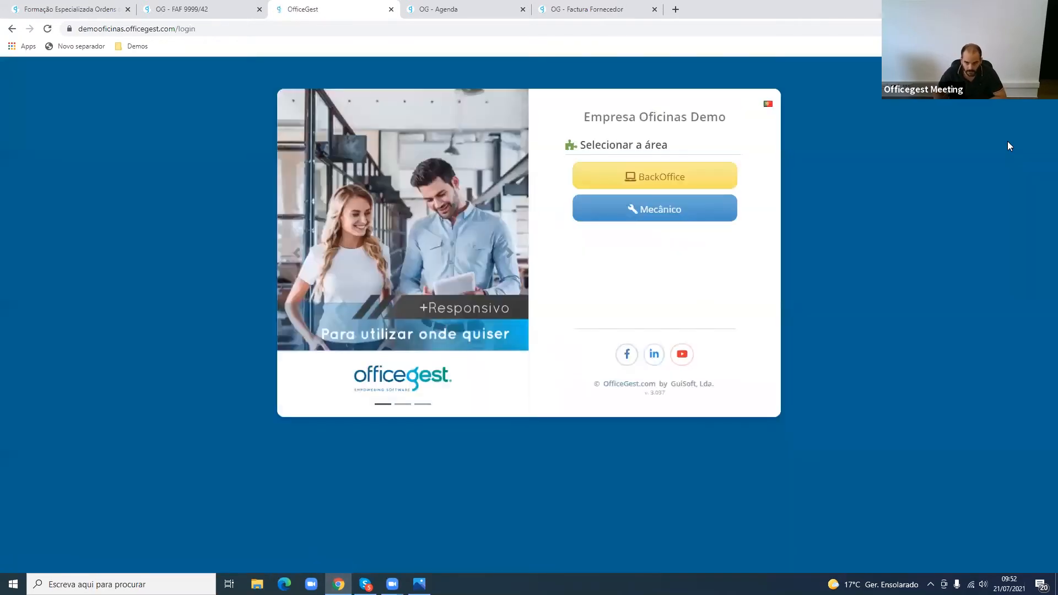
pyautogui.click(669, 214)
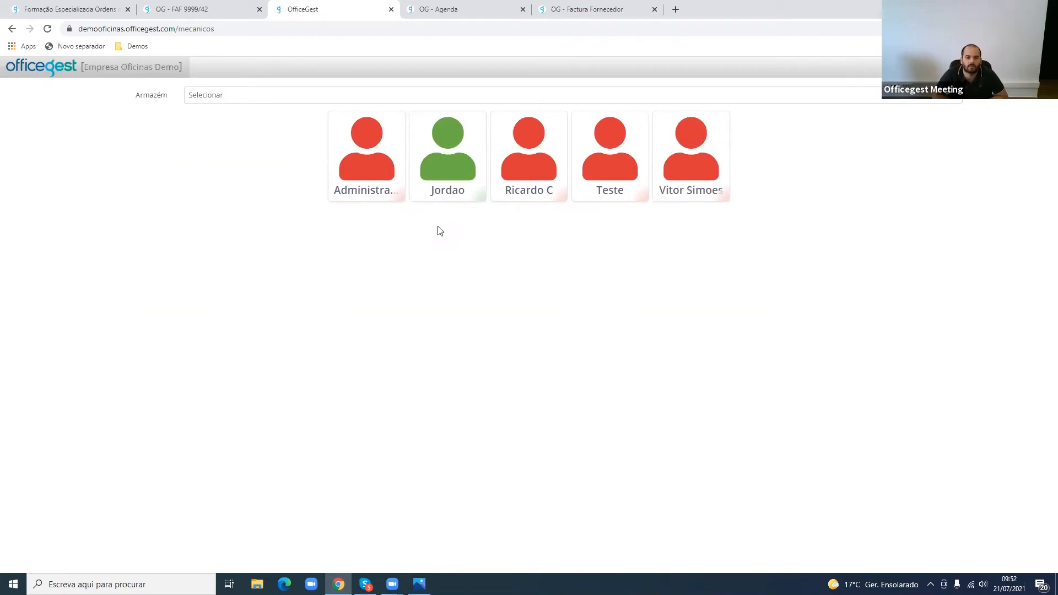
pyautogui.click(693, 165)
pyautogui.click(502, 309)
pyautogui.click(533, 307)
pyautogui.click(550, 309)
pyautogui.click(502, 335)
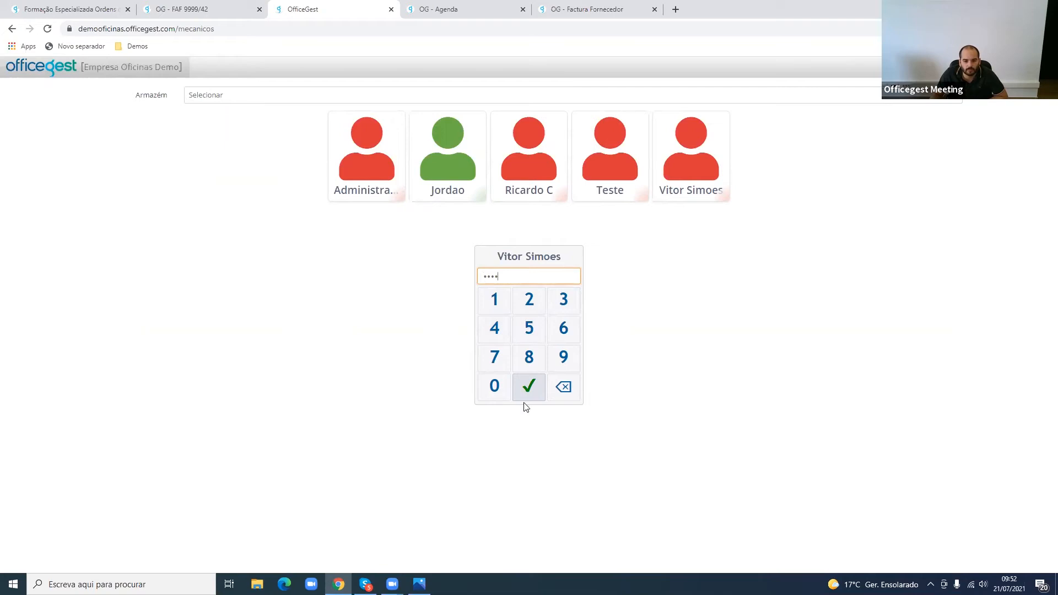
pyautogui.click(529, 394)
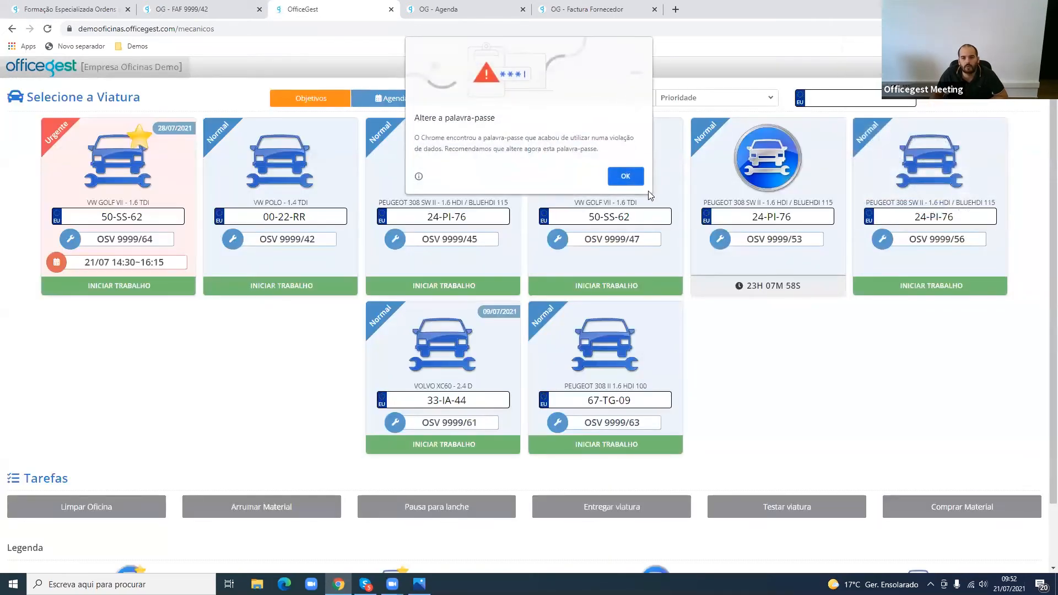
pyautogui.click(625, 176)
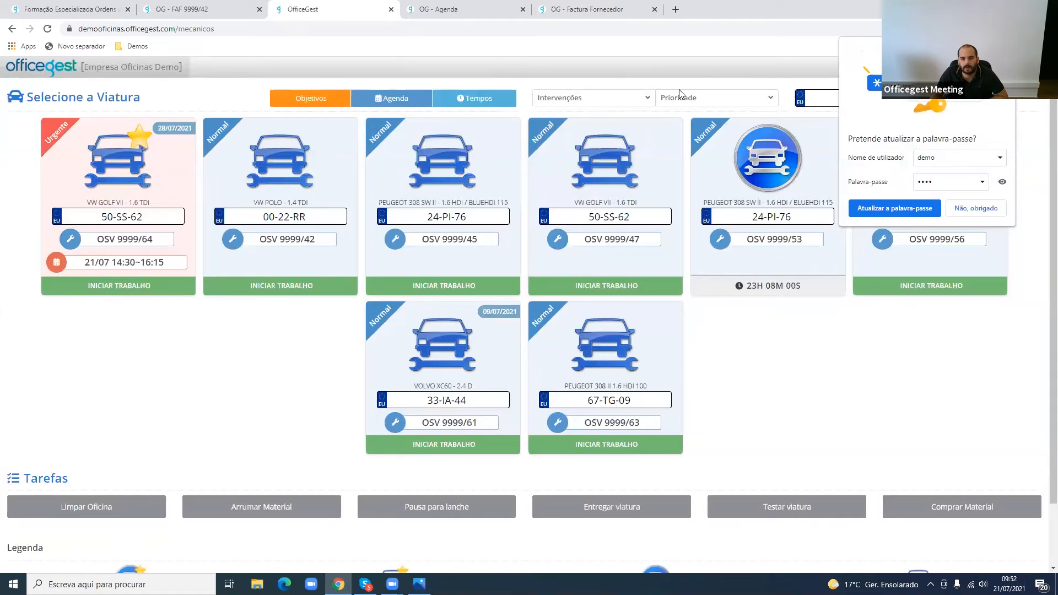
pyautogui.click(987, 213)
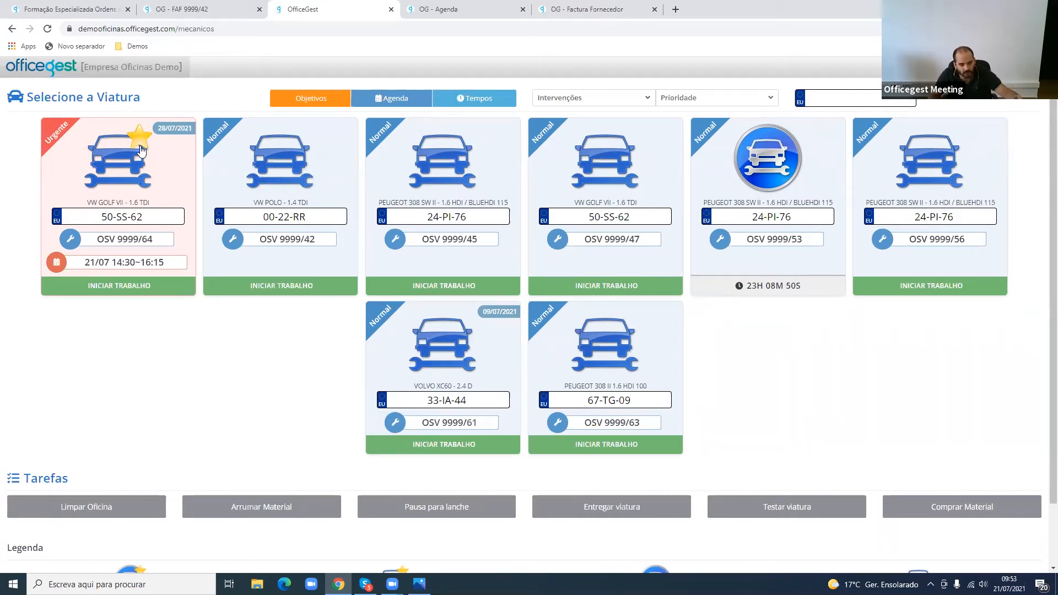
# - Examine the legend that explains the vehicle icons for repair, waiting and assignment status in the mechanic area
pyautogui.scroll(-1, 142, 150)
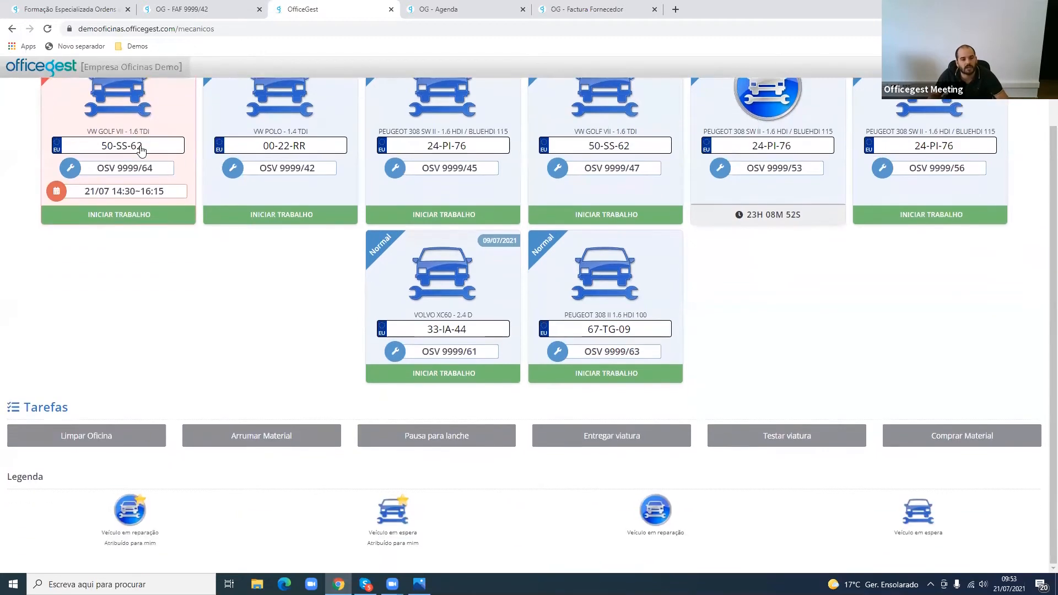
pyautogui.moveTo(102, 532); pyautogui.dragTo(943, 535)
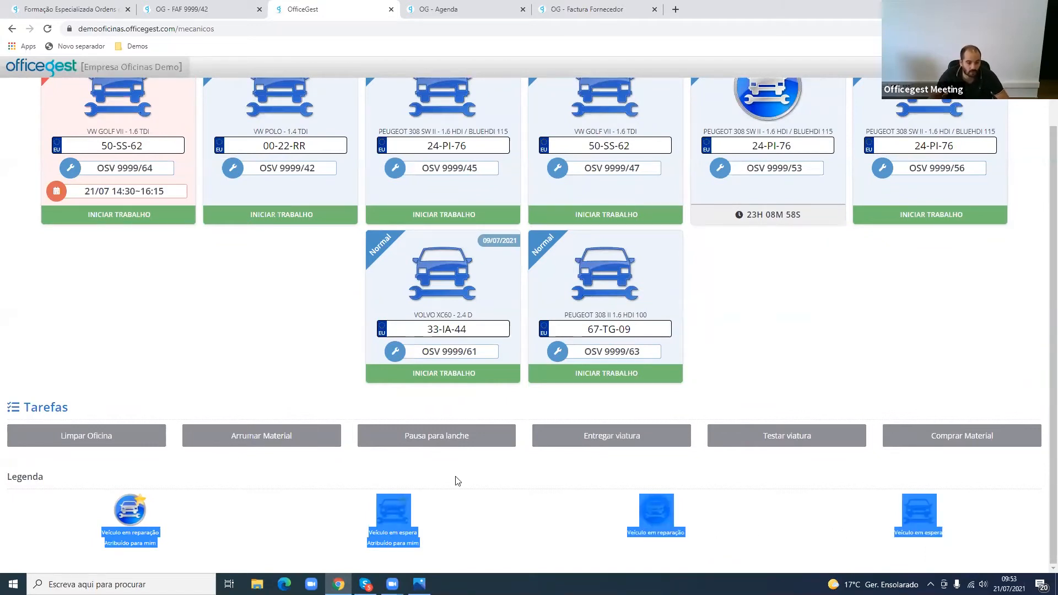
pyautogui.click(117, 550)
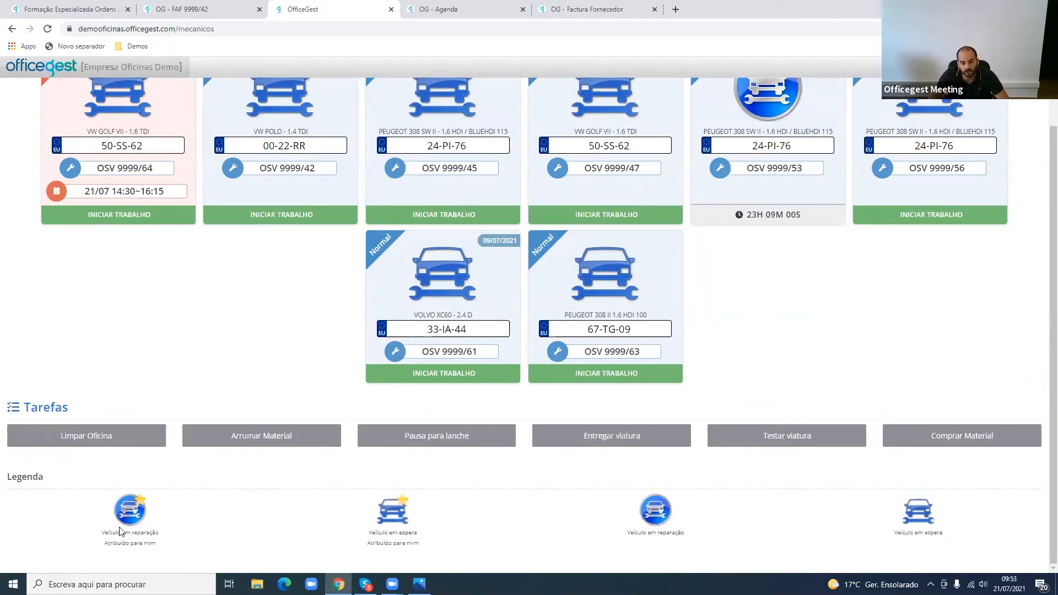
pyautogui.moveTo(120, 528); pyautogui.dragTo(167, 533)
pyautogui.click(167, 537)
pyautogui.scroll(1, 222, 546)
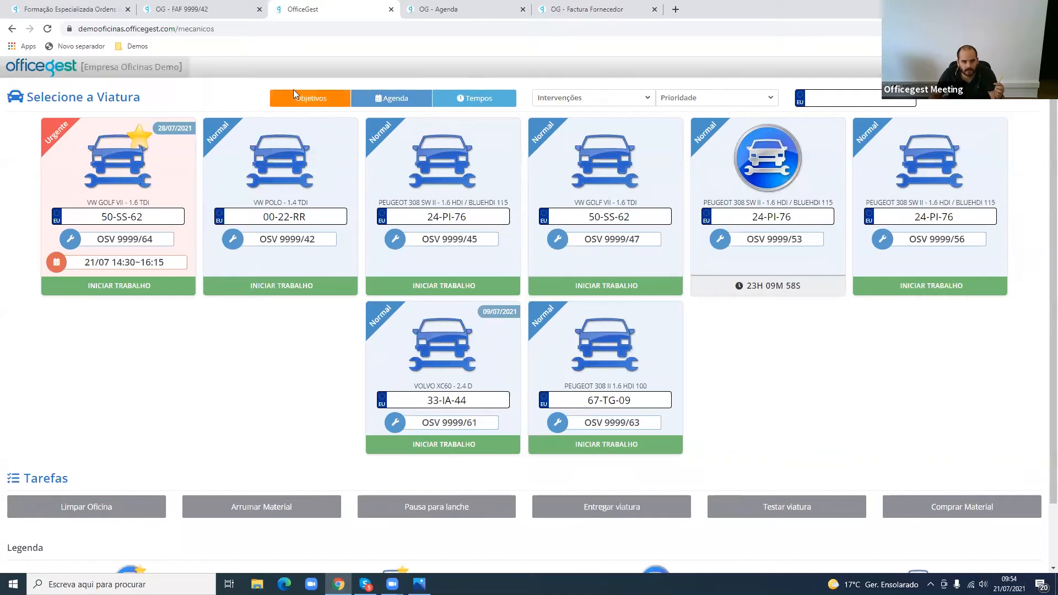
# - Open the mechanic's Objetivos and inspect the labour objectives chart
pyautogui.click(321, 97)
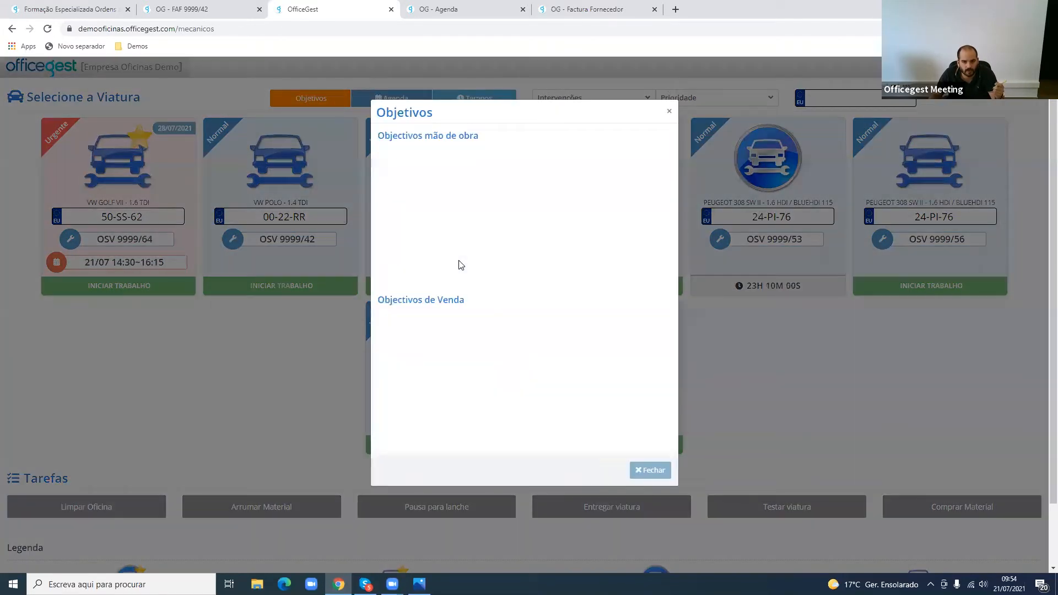
pyautogui.moveTo(528, 221)
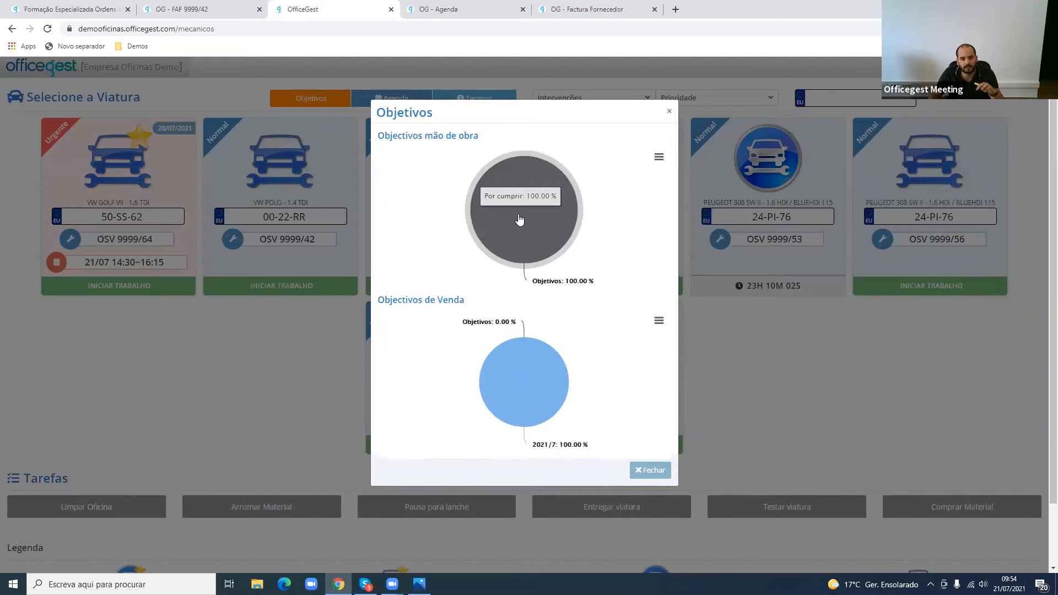
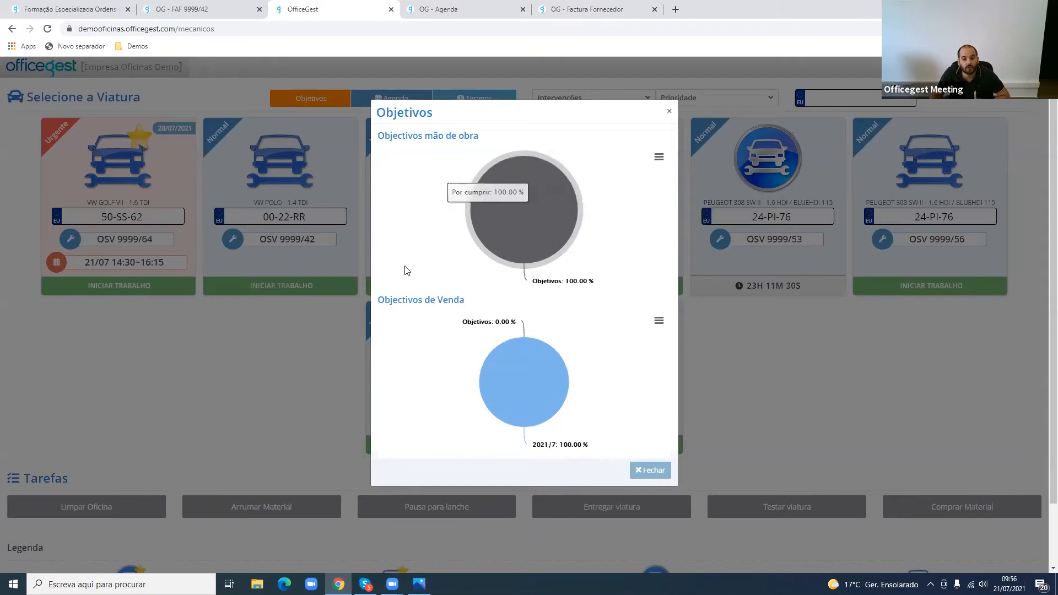
# - Close the objectives window, leave the mechanic area and sign in to the BackOffice with the saved credentials, dismissing the browser's password warning
pyautogui.click(337, 340)
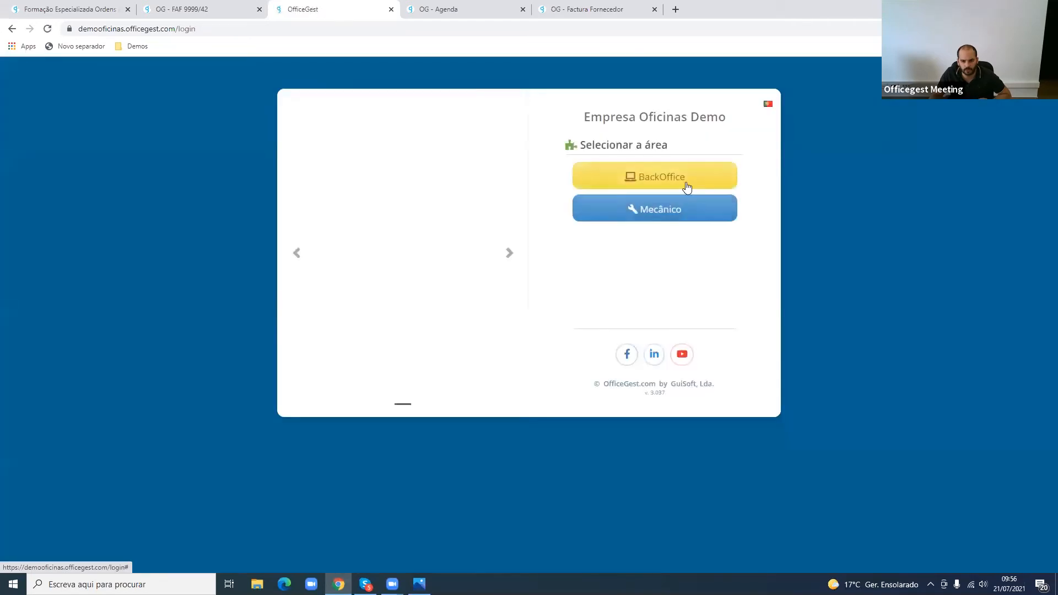
pyautogui.click(685, 183)
pyautogui.click(672, 248)
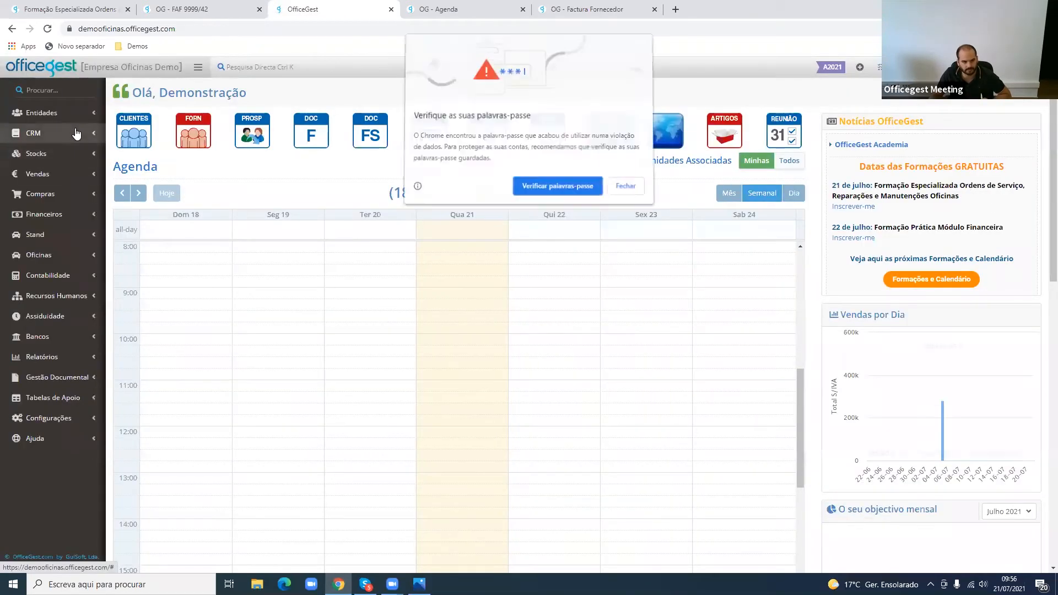
pyautogui.click(626, 186)
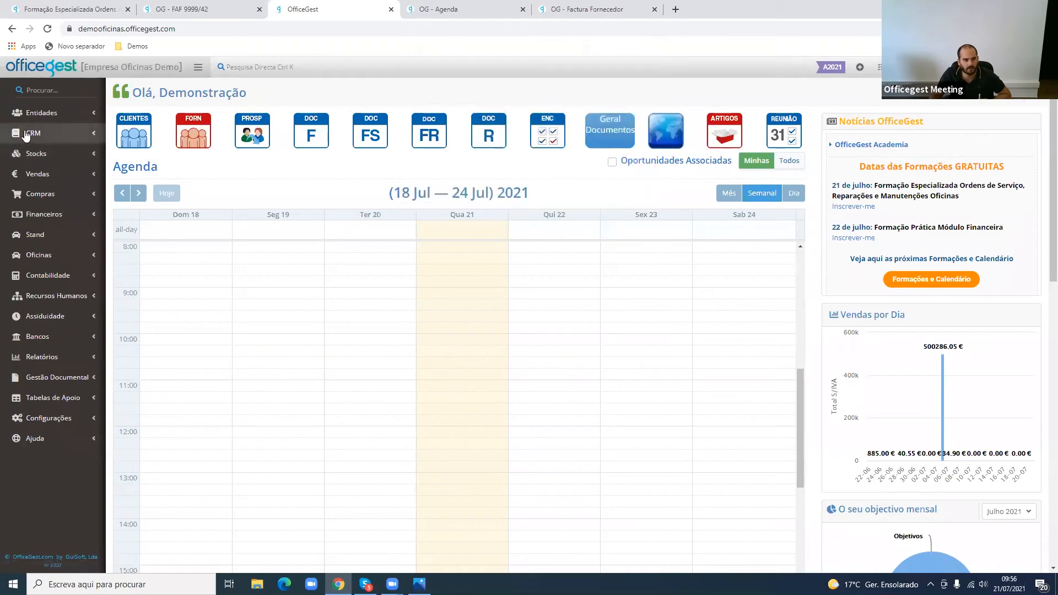
# - Open Objectivos de Venda from the CRM support files and find the labour objectives per collaborator
pyautogui.click(26, 135)
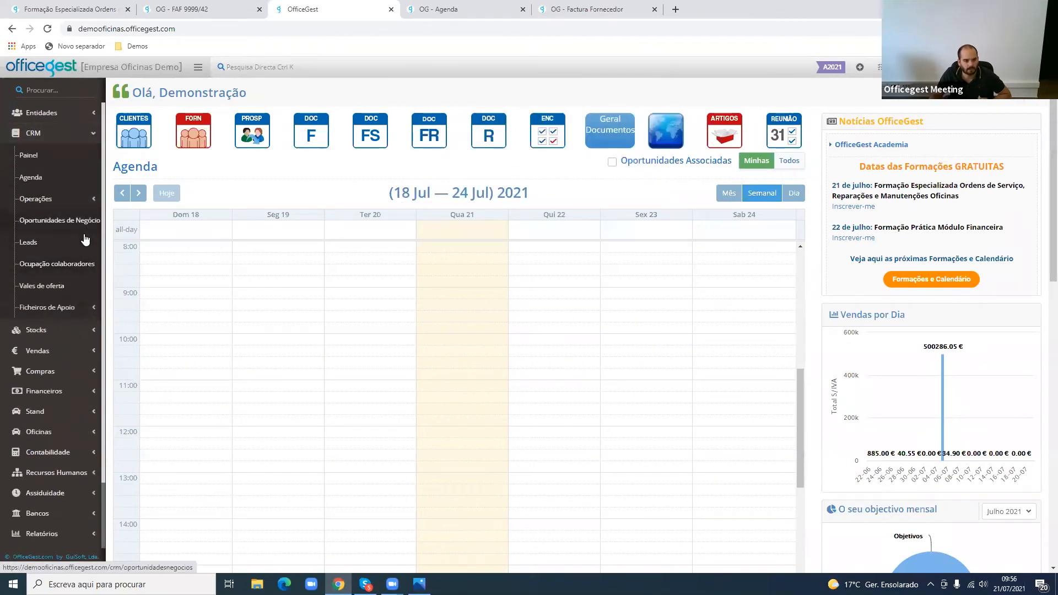
pyautogui.click(73, 307)
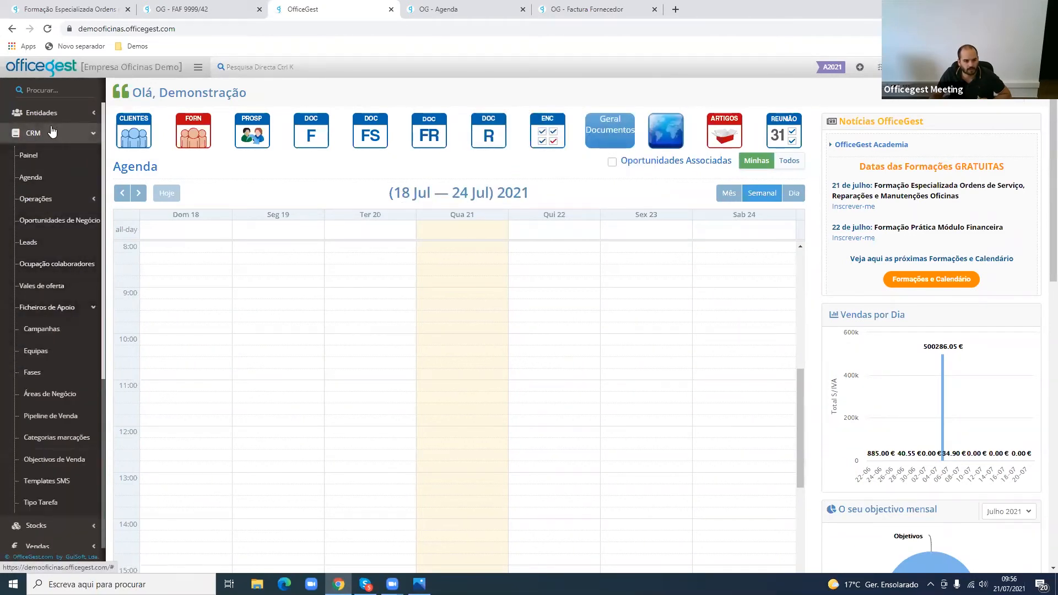
pyautogui.click(69, 468)
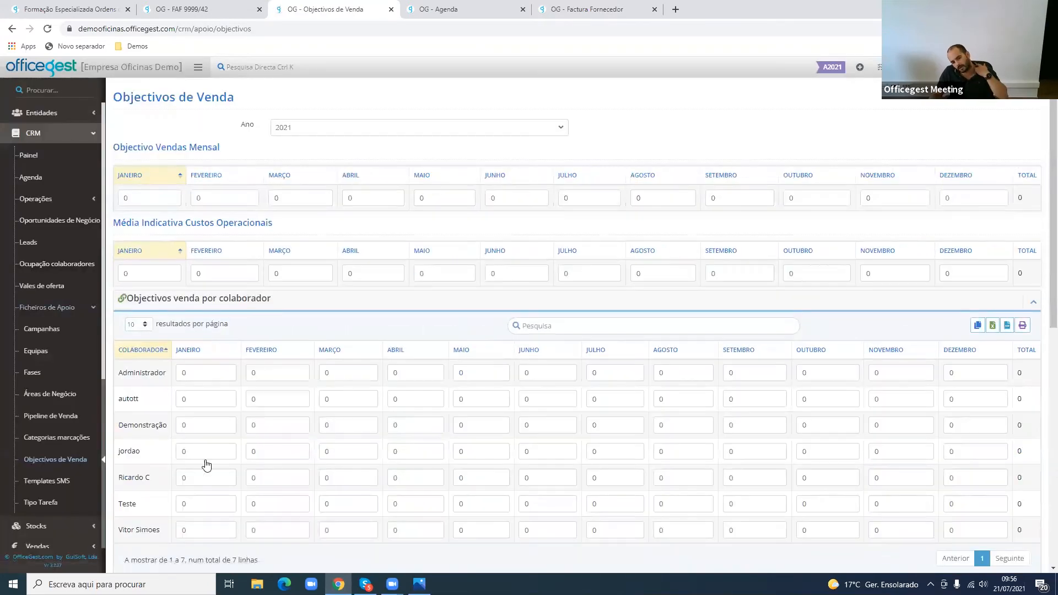
pyautogui.scroll(-6, 206, 466)
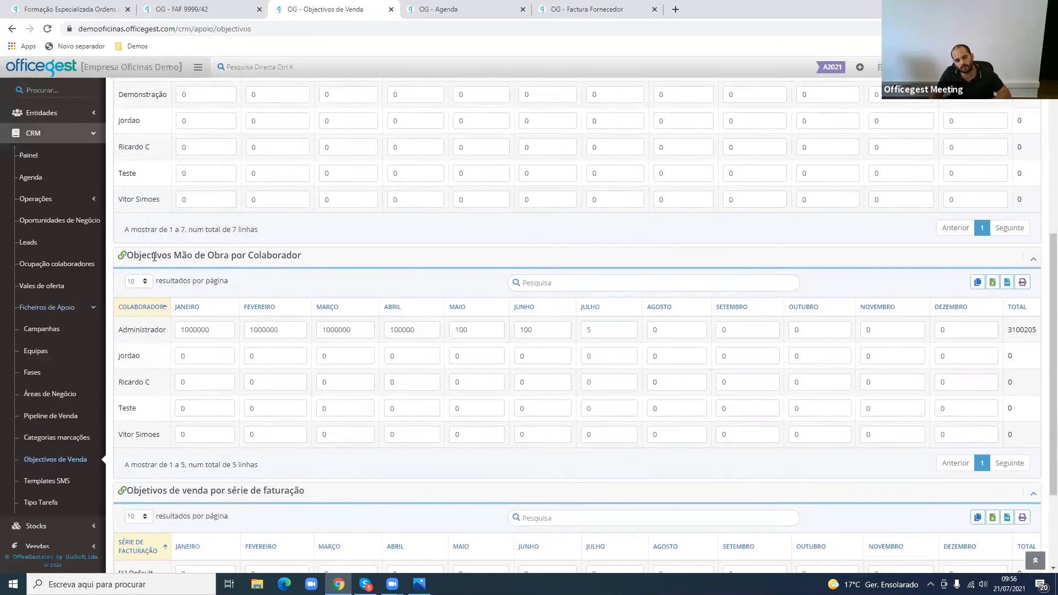
pyautogui.moveTo(161, 257); pyautogui.dragTo(278, 256)
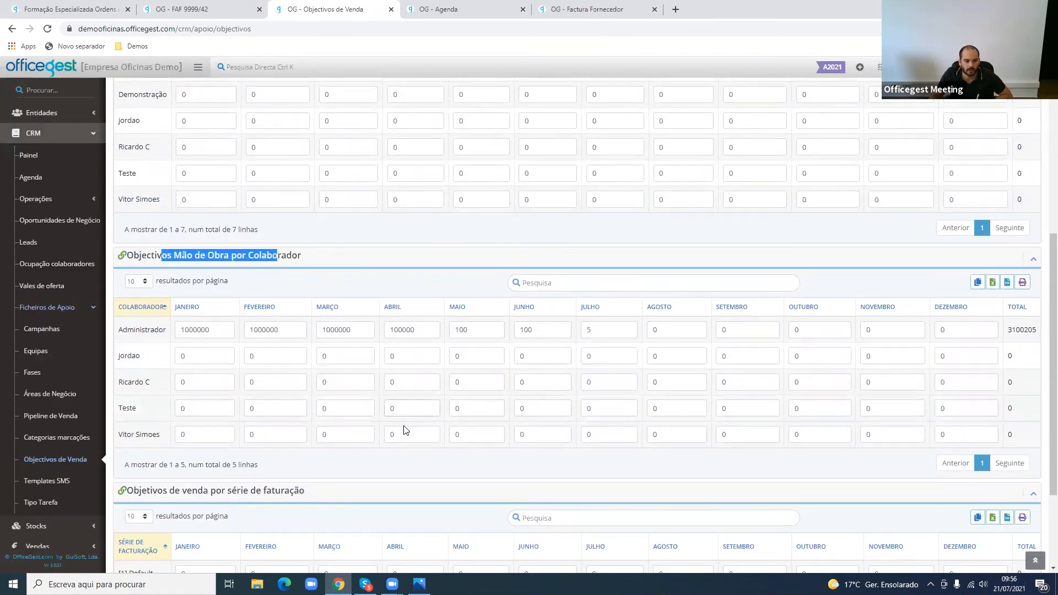
# - Set the assigned mechanic's July labour objective to 500
pyautogui.click(331, 435)
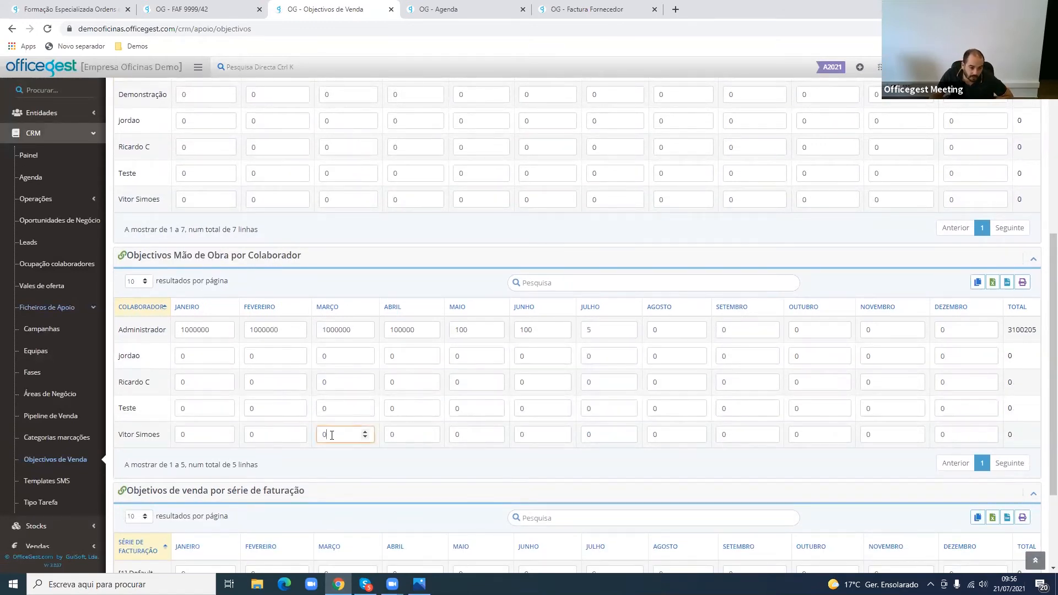
pyautogui.doubleClick(617, 435)
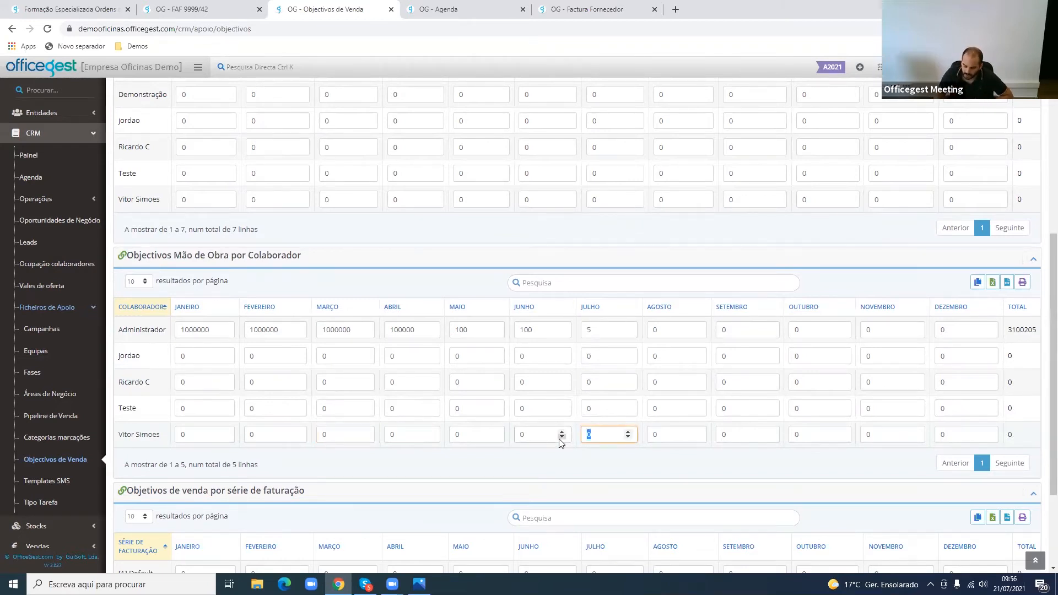
pyautogui.write('00')
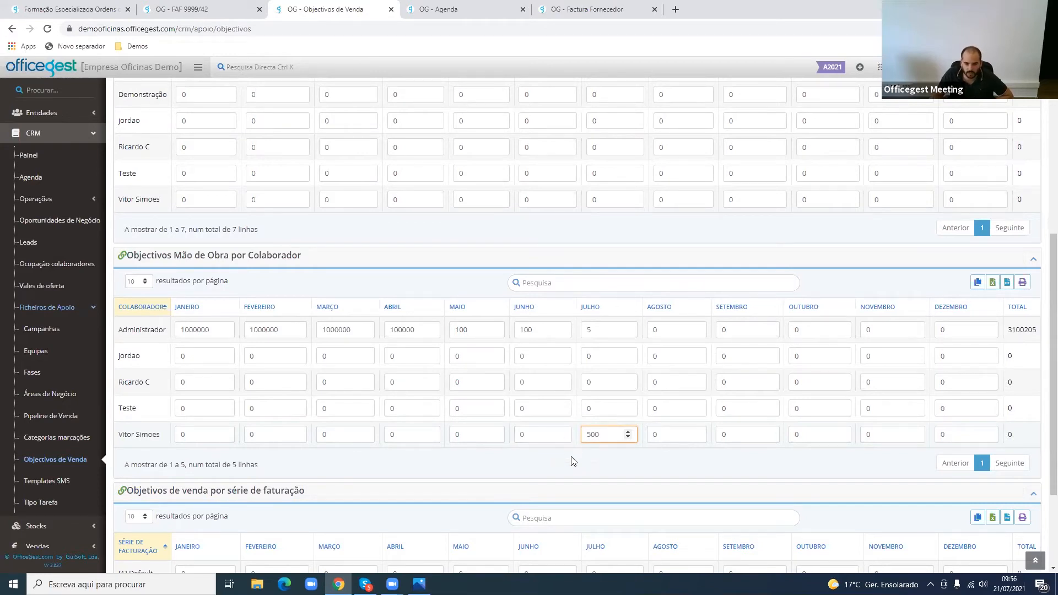
pyautogui.click(595, 449)
pyautogui.moveTo(604, 438); pyautogui.dragTo(587, 439)
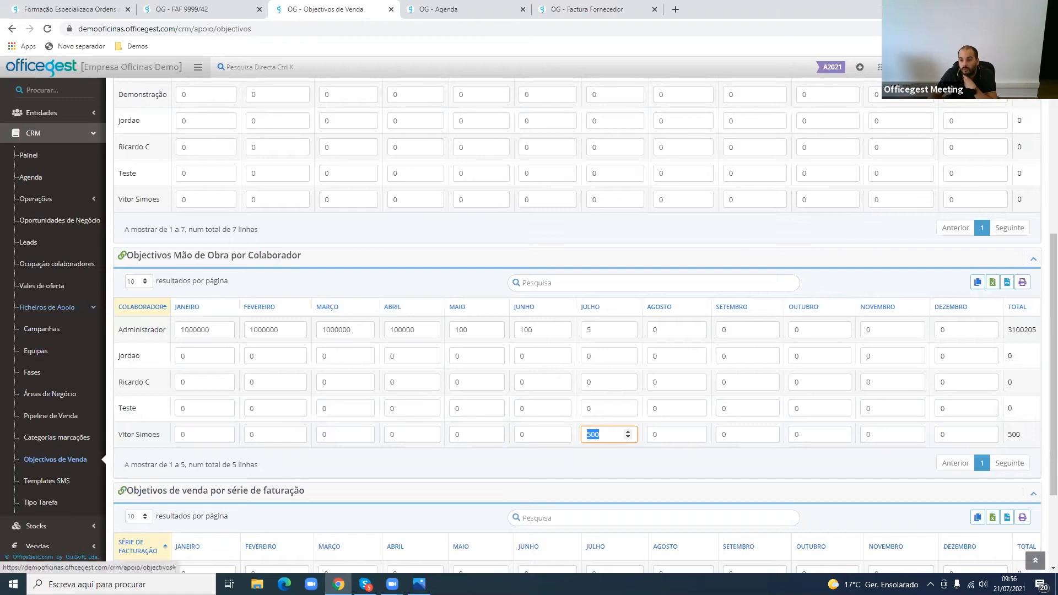
pyautogui.click(602, 464)
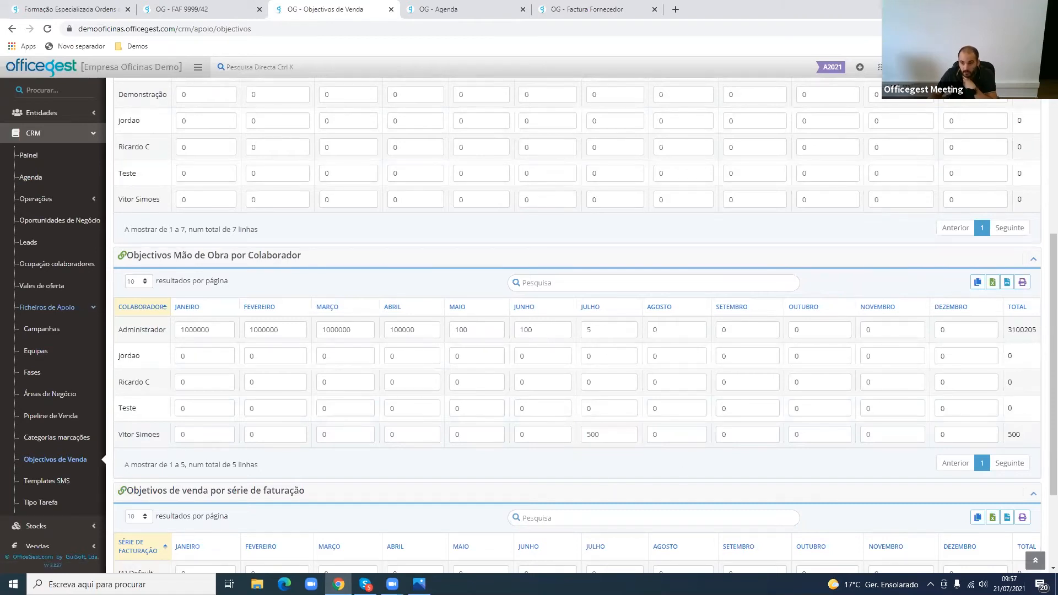
# - Log out of the back office and sign in to the Mecânico area with the mechanic's PIN, dismissing the password warning
pyautogui.click(1019, 68)
pyautogui.click(986, 134)
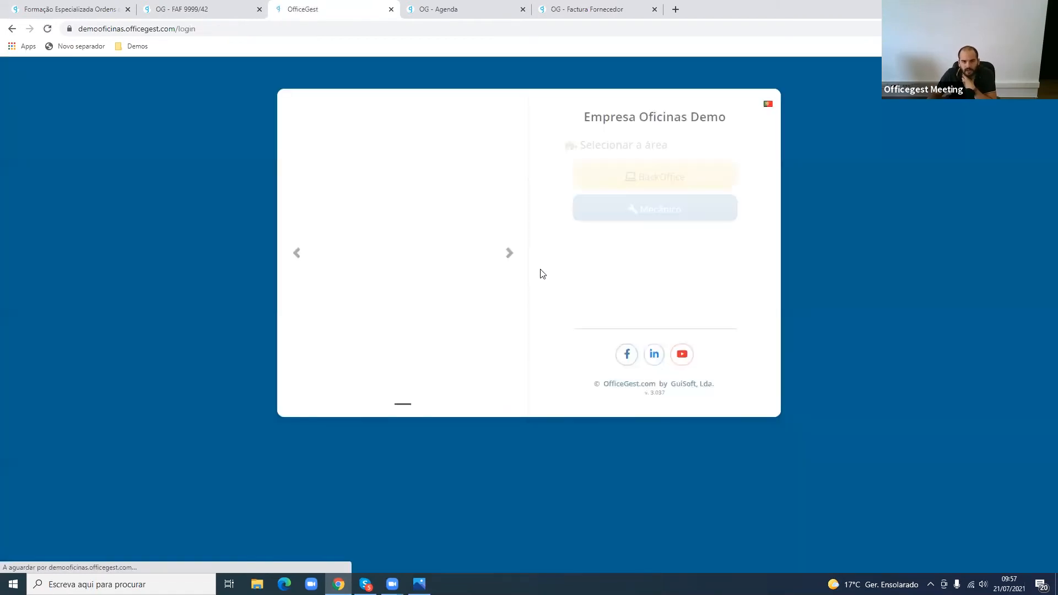
pyautogui.click(623, 215)
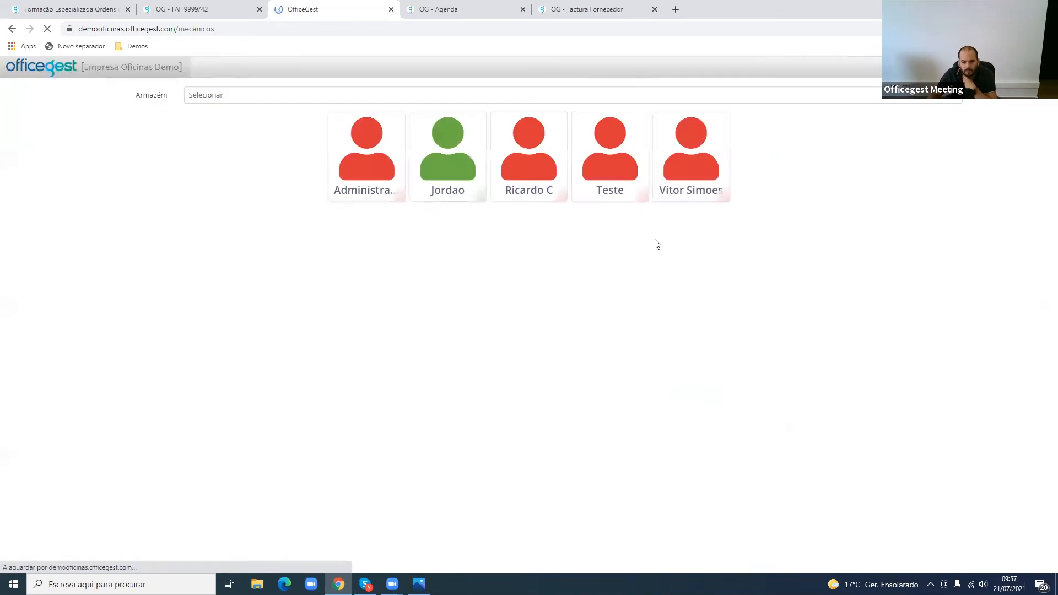
pyautogui.click(709, 172)
pyautogui.click(574, 270)
pyautogui.write('••••')
pyautogui.press('Return')
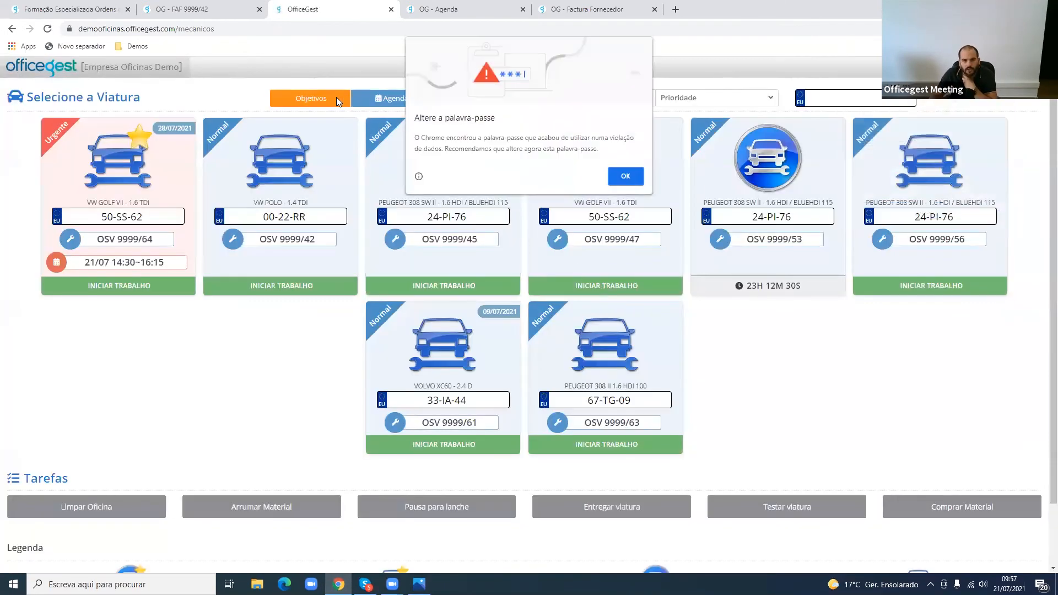
pyautogui.click(639, 177)
# - Open the mechanic's Objetivos, inspect the labour chart for the new July objective, and close the window
pyautogui.click(311, 98)
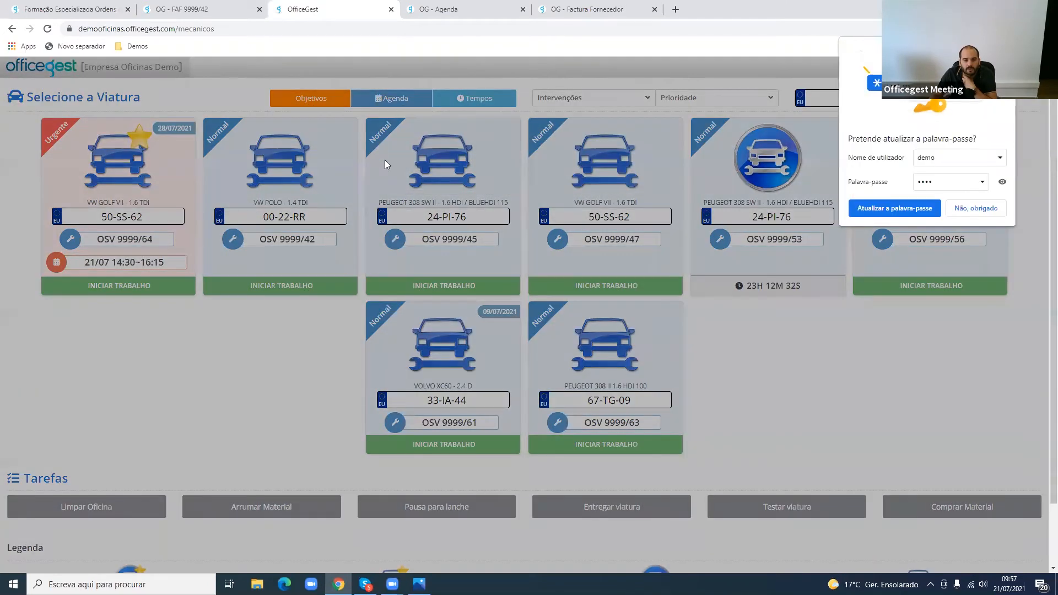
pyautogui.moveTo(529, 221)
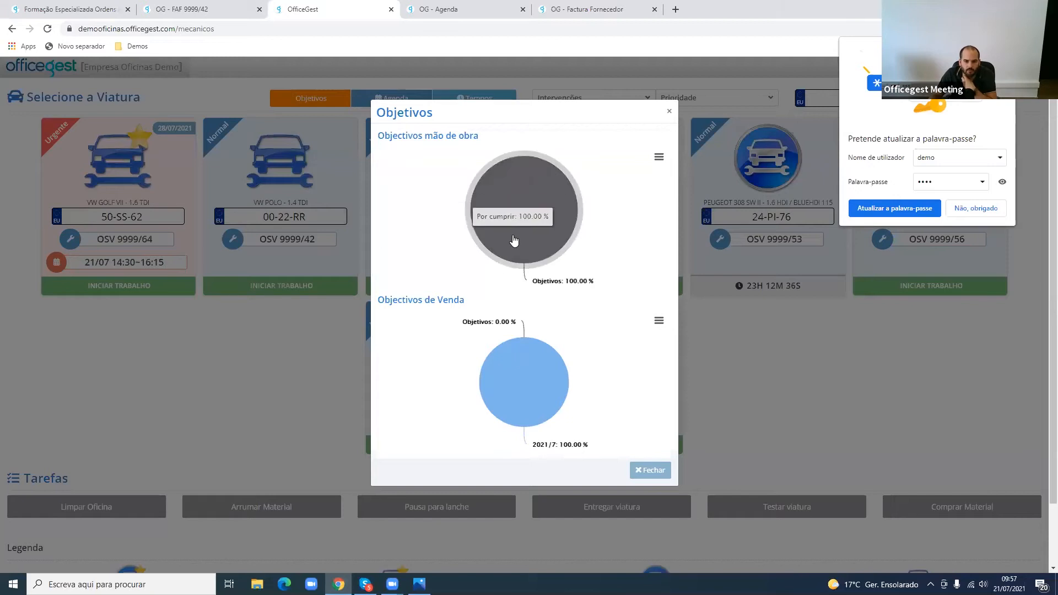
pyautogui.click(329, 352)
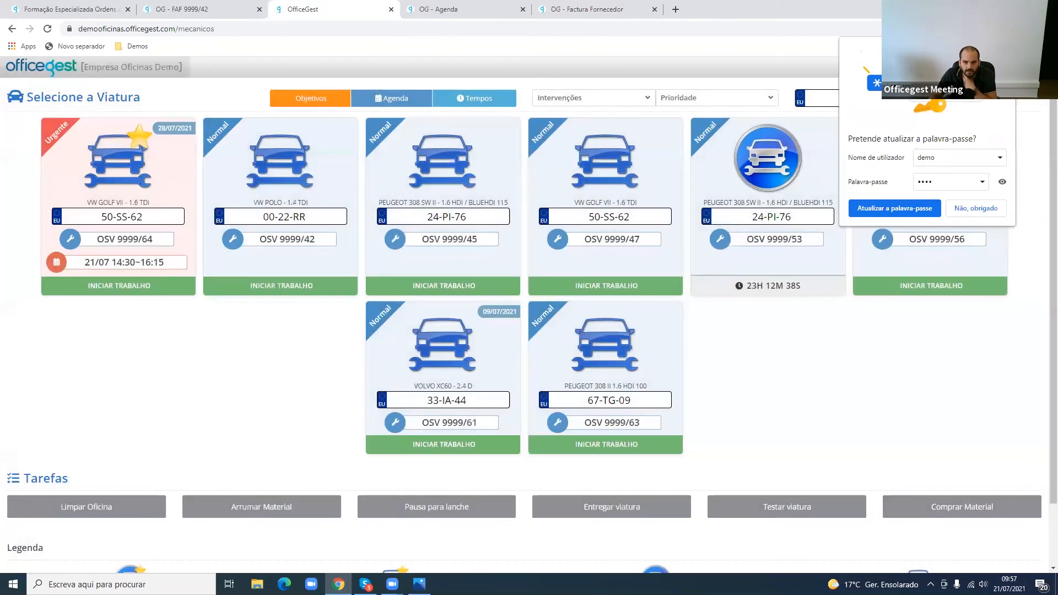
# - Exit the mechanic area to the area selection and sign back in to the BackOffice
pyautogui.click(585, 336)
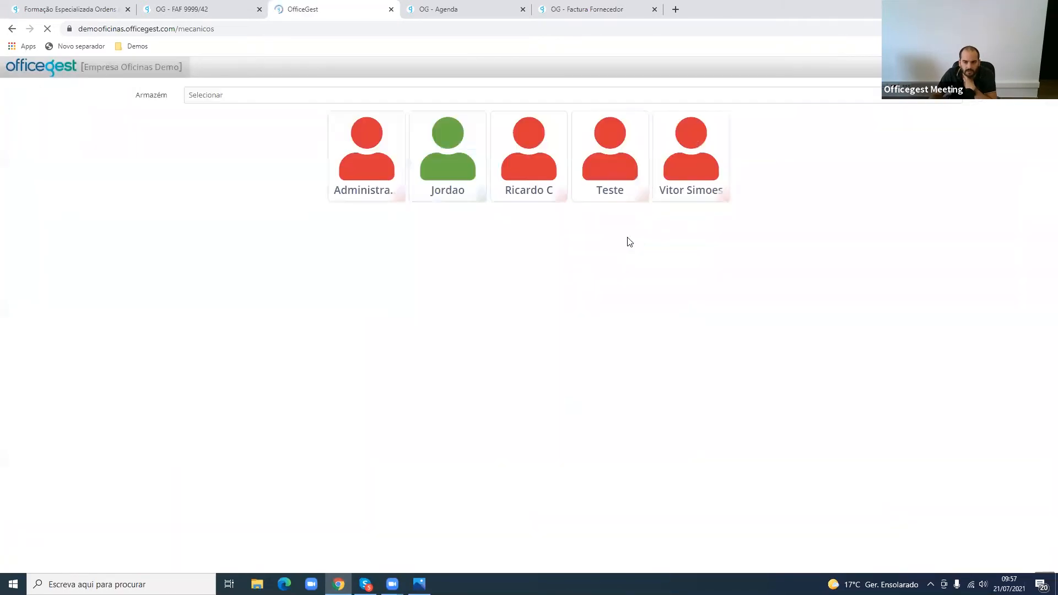
pyautogui.click(75, 75)
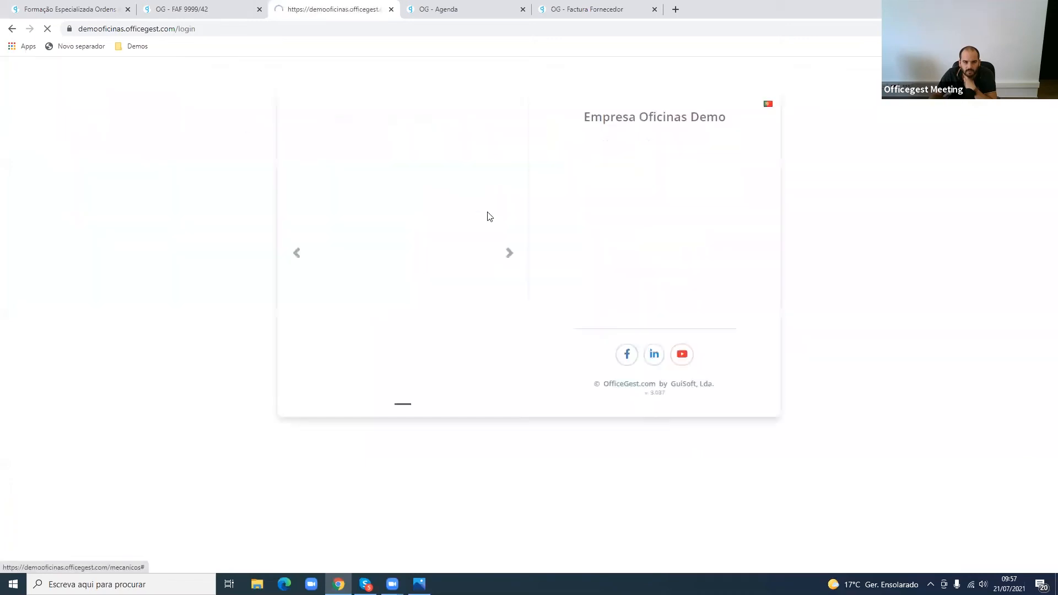
pyautogui.click(652, 185)
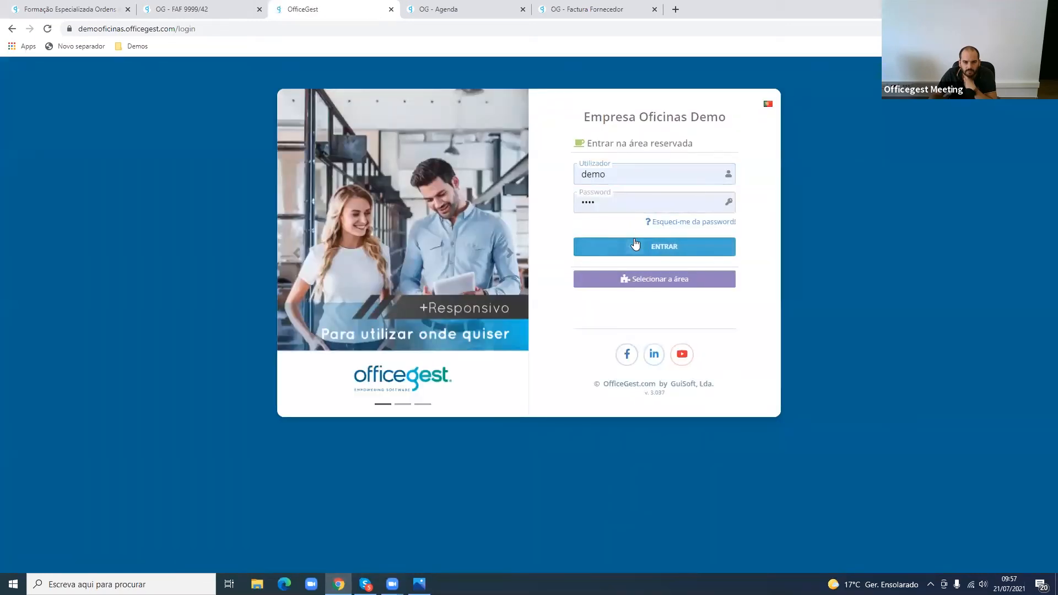
pyautogui.click(638, 253)
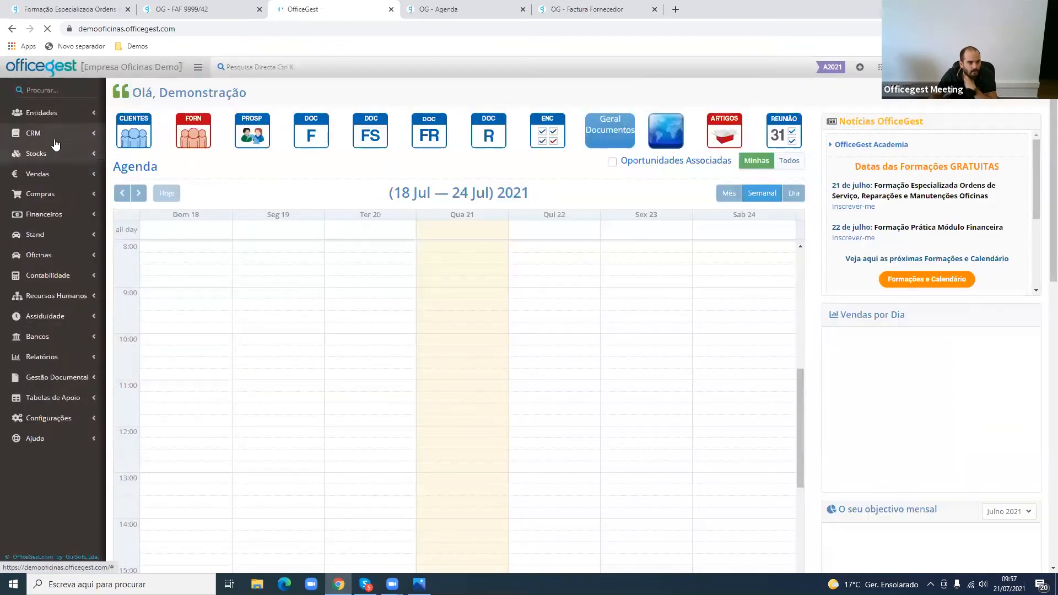
# - Reopen the CRM's Objectivos de Venda and check the mechanic's July labour objective and the objectives per billing series
pyautogui.click(55, 144)
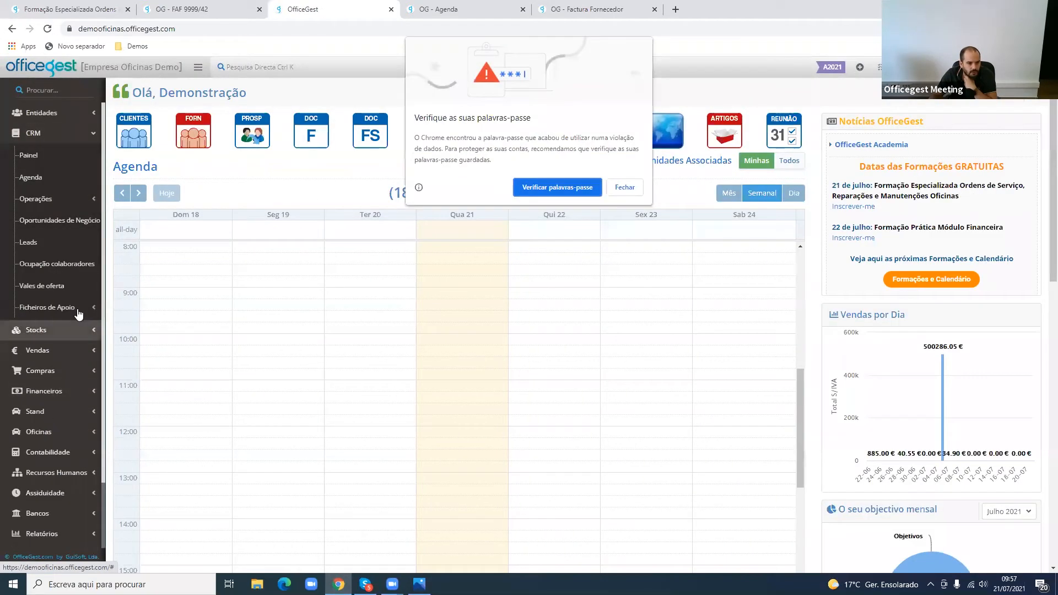
pyautogui.click(625, 188)
pyautogui.click(66, 307)
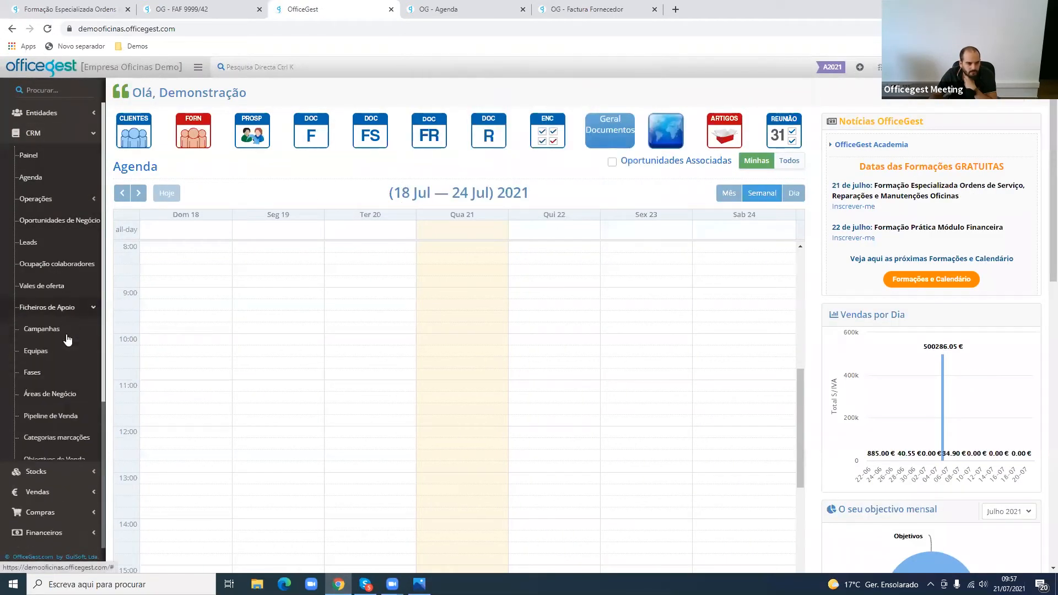
pyautogui.scroll(-1, 68, 393)
pyautogui.scroll(-1, 68, 392)
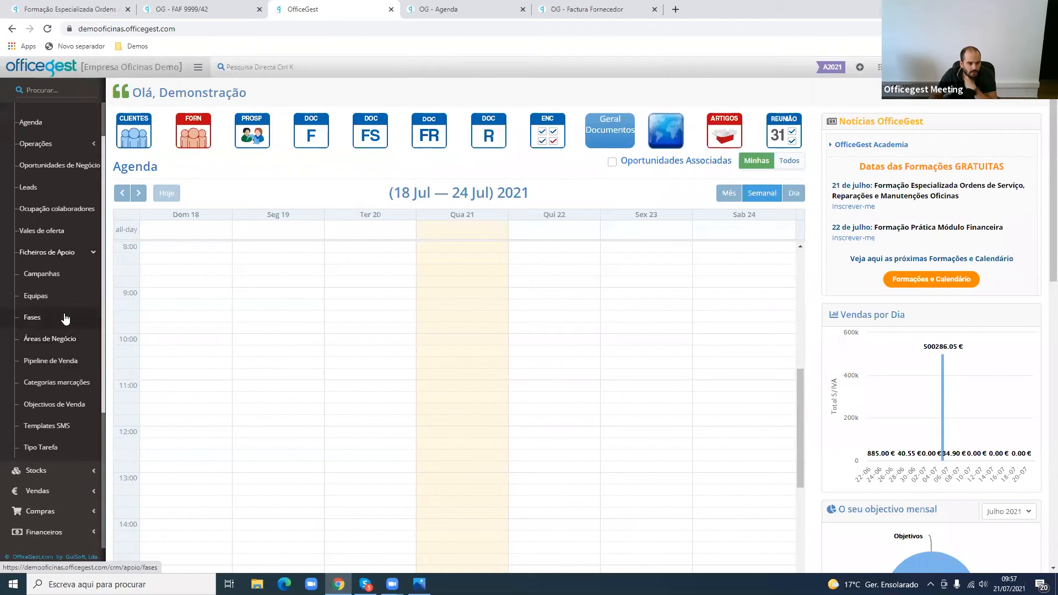
pyautogui.click(61, 405)
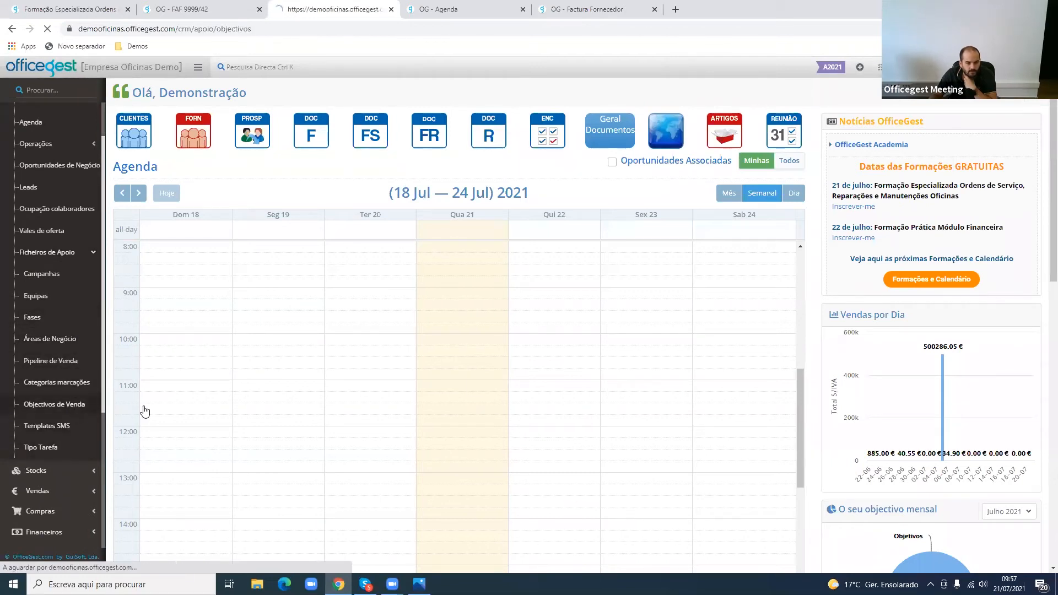
pyautogui.scroll(-6, 485, 386)
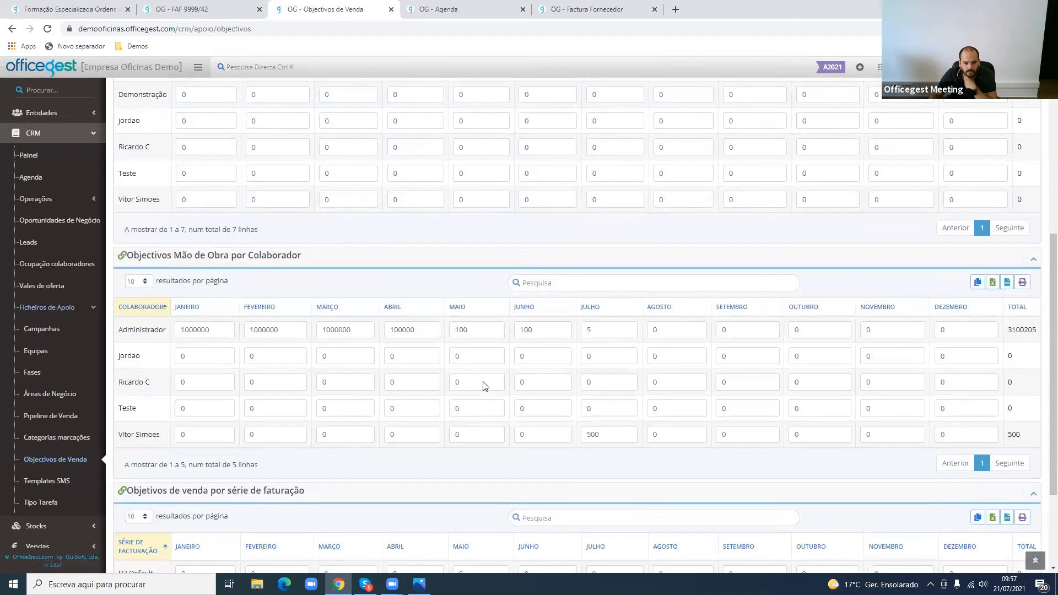
pyautogui.doubleClick(584, 431)
pyautogui.scroll(-1, 563, 430)
pyautogui.scroll(-1, 563, 431)
pyautogui.scroll(5, 563, 430)
pyautogui.scroll(-3, 563, 429)
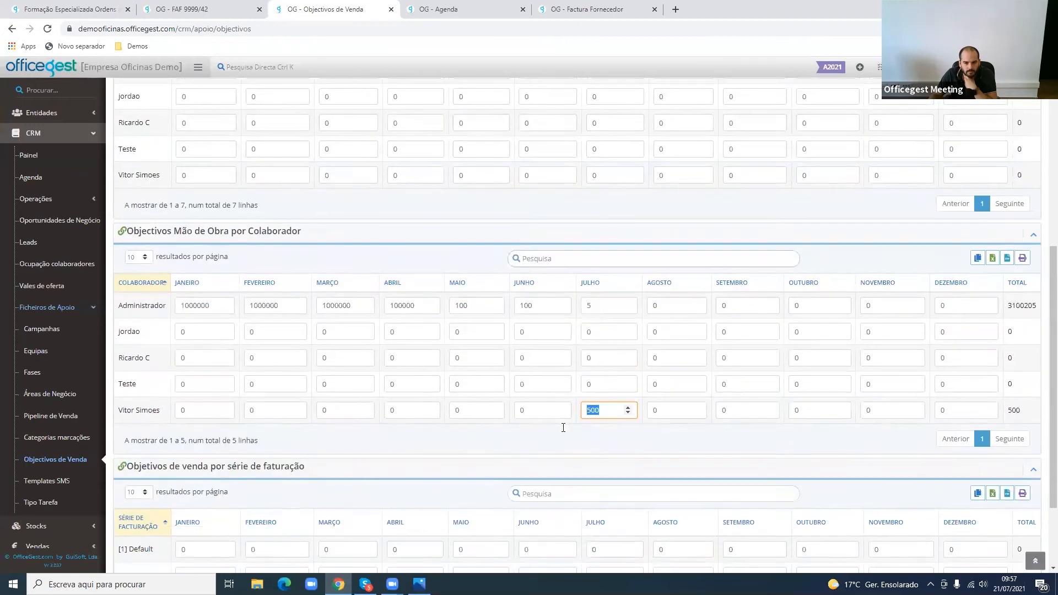
pyautogui.scroll(-2, 563, 428)
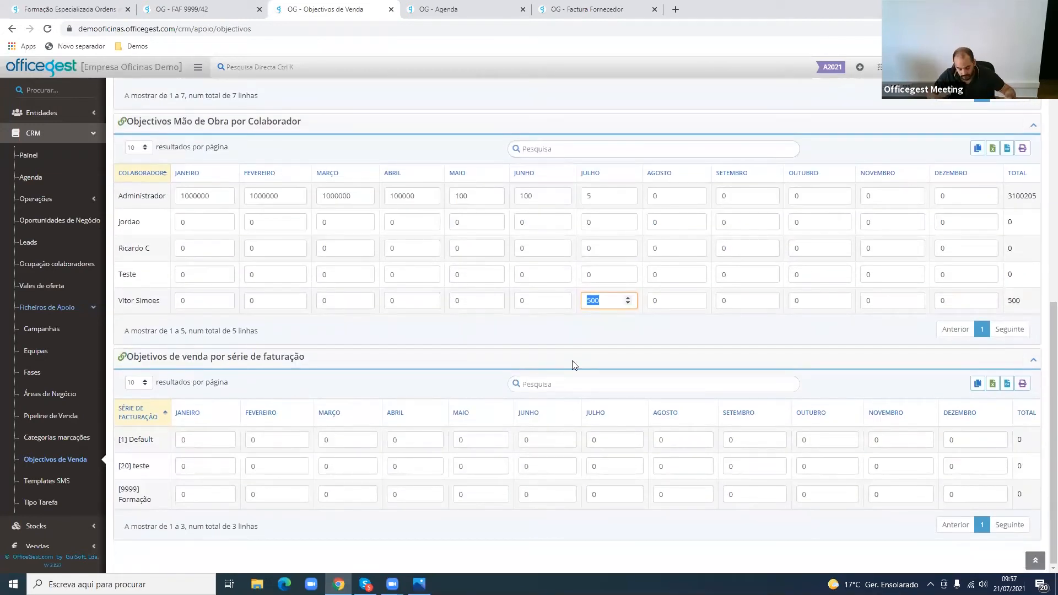
# - Log out, sign in to the Mecânico area again with the mechanic's PIN, dismiss the password warning, and reopen Objetivos
pyautogui.click(982, 91)
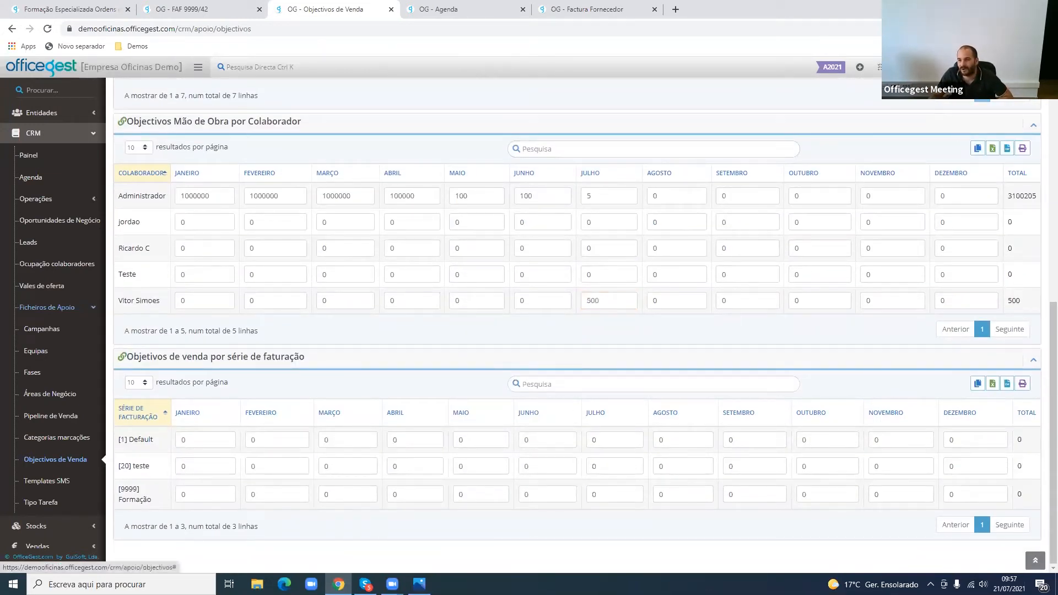
pyautogui.click(1015, 138)
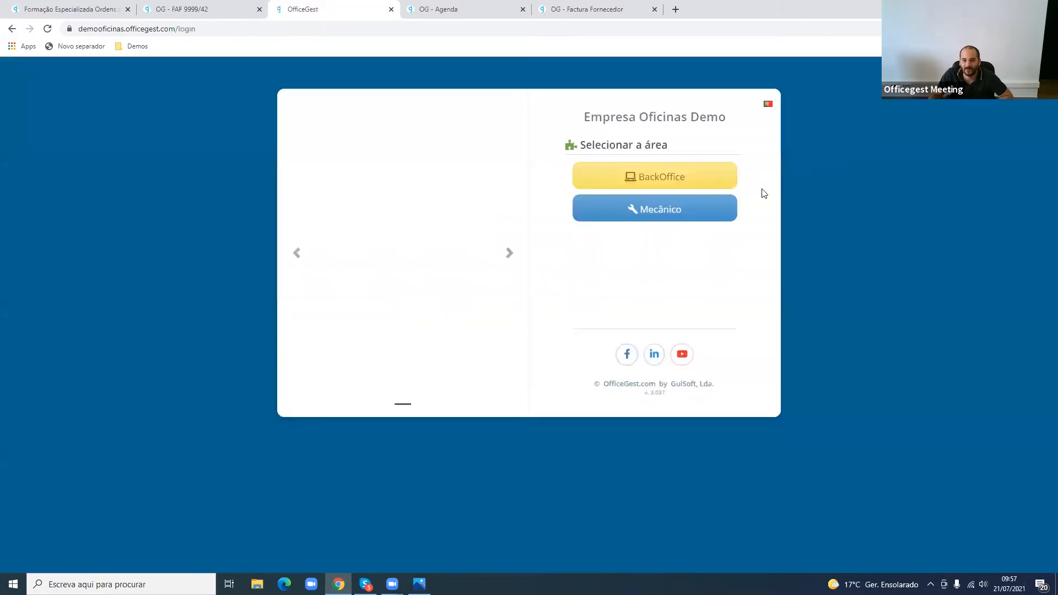
pyautogui.click(717, 215)
pyautogui.click(720, 173)
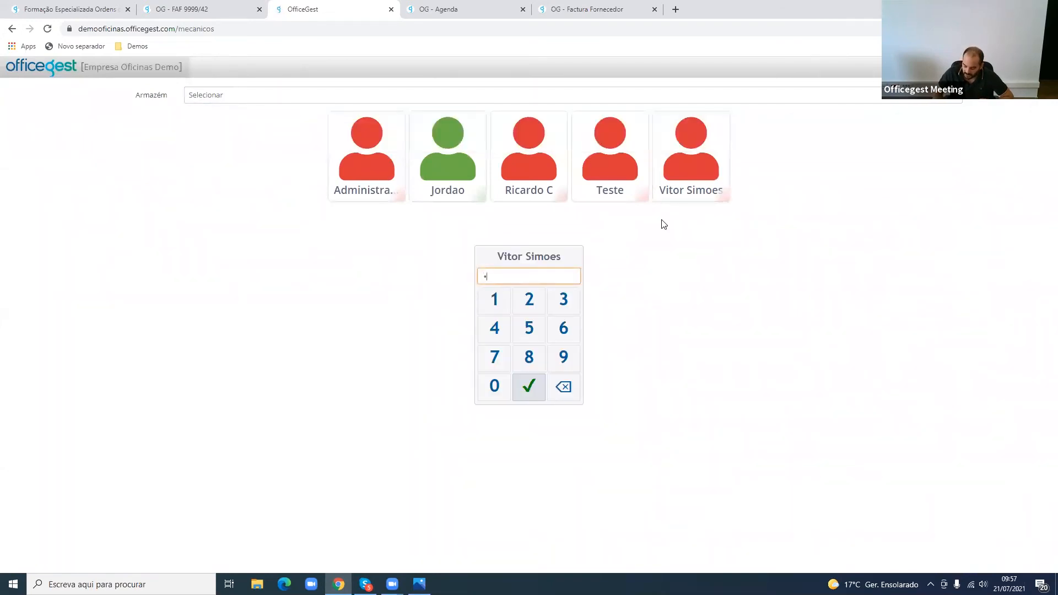
pyautogui.click(528, 386)
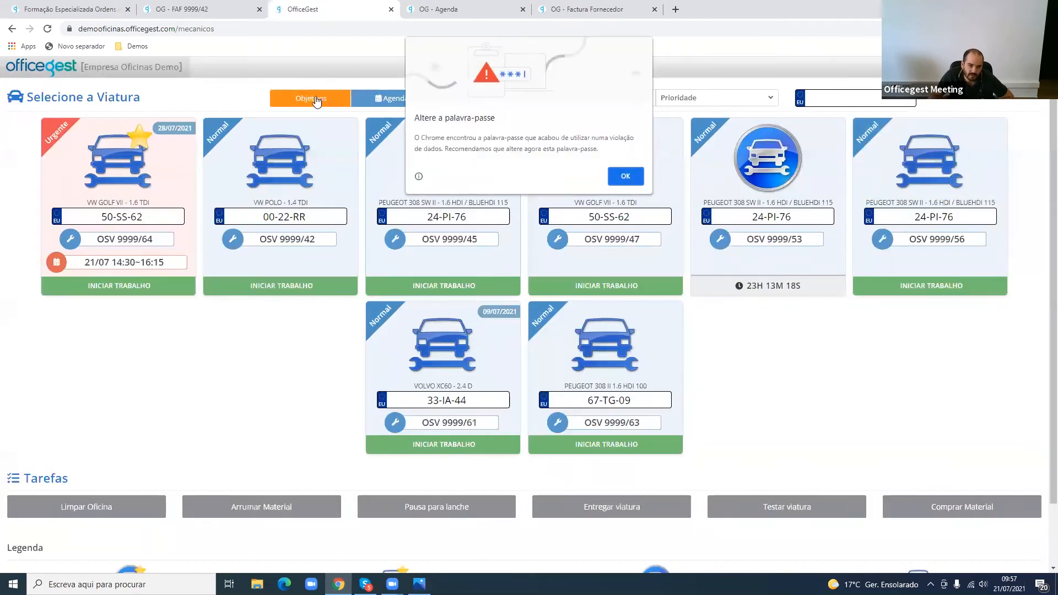
pyautogui.click(625, 175)
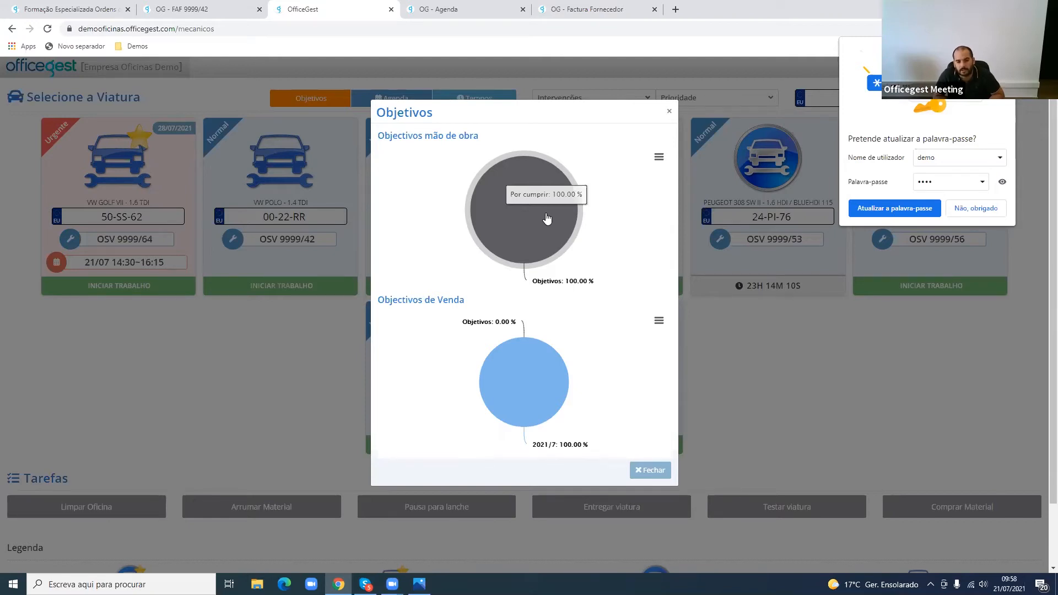
# - Inspect the sales objective chart, close the Objetivos window, and decline the browser's password update
pyautogui.moveTo(554, 373)
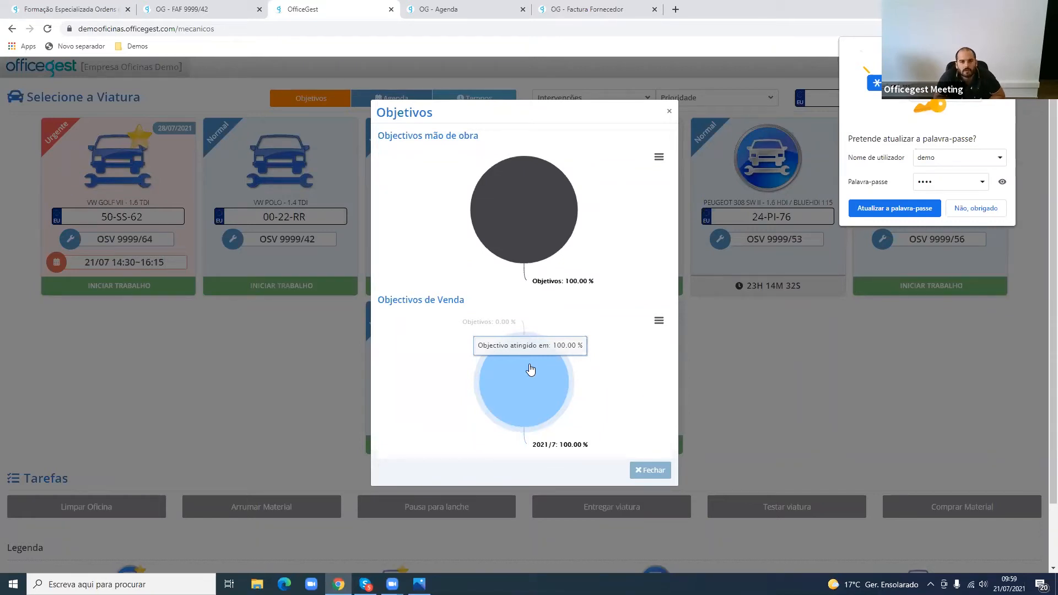
pyautogui.click(660, 474)
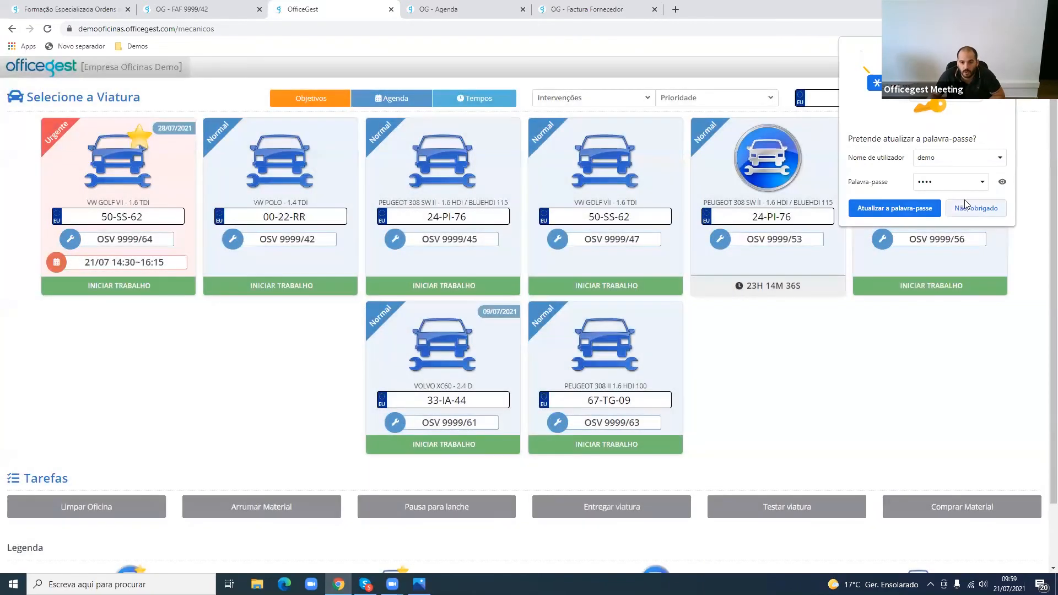
pyautogui.click(976, 208)
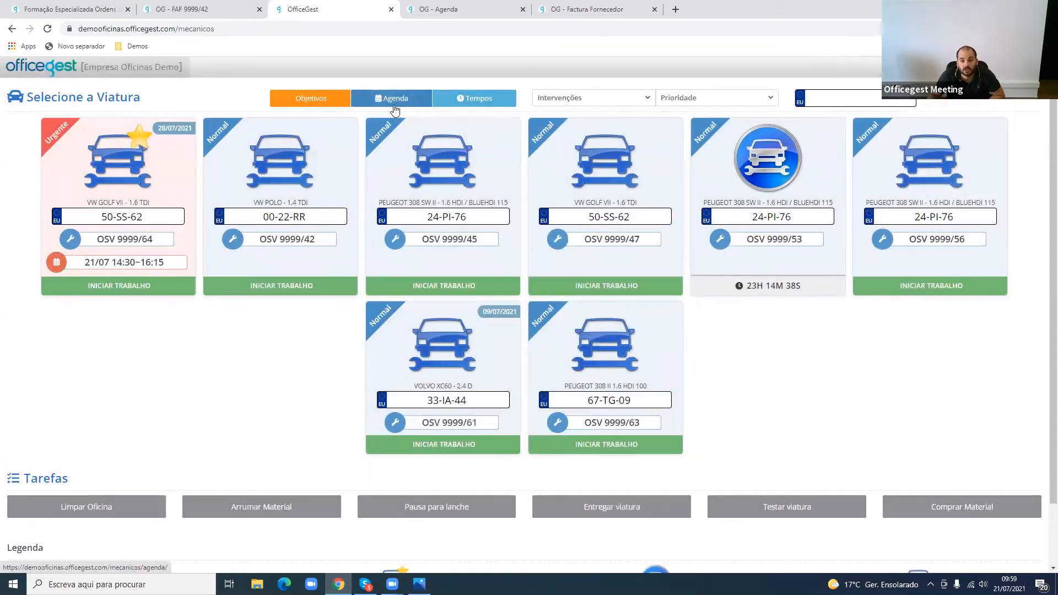
# - Check the mechanic's Agenda in weekly, monthly and daily view for the OSV 9999/64 booking, and return to the vehicle selection
pyautogui.click(394, 108)
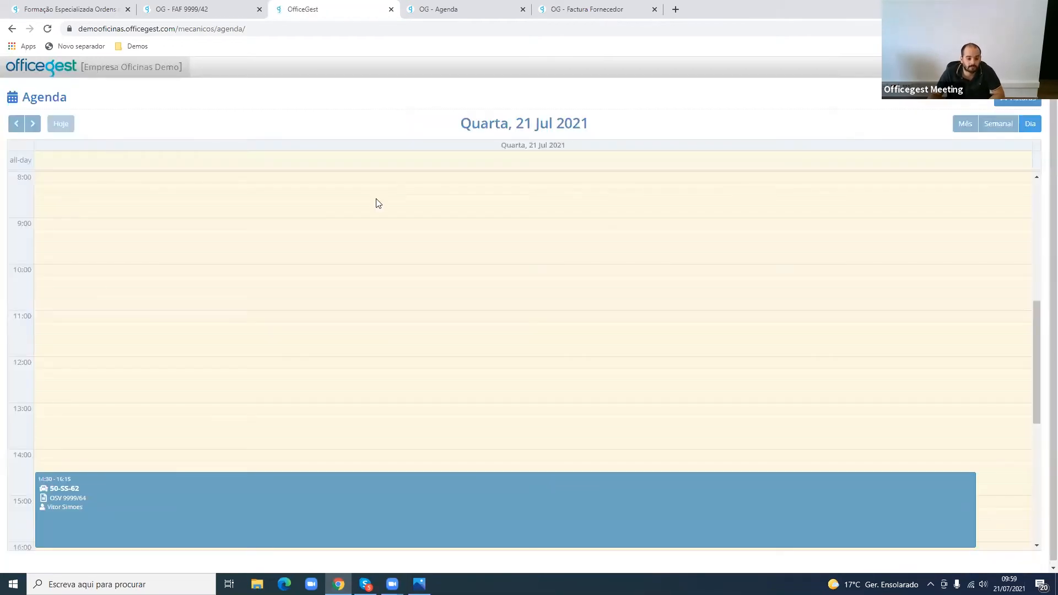
pyautogui.scroll(-1, 376, 203)
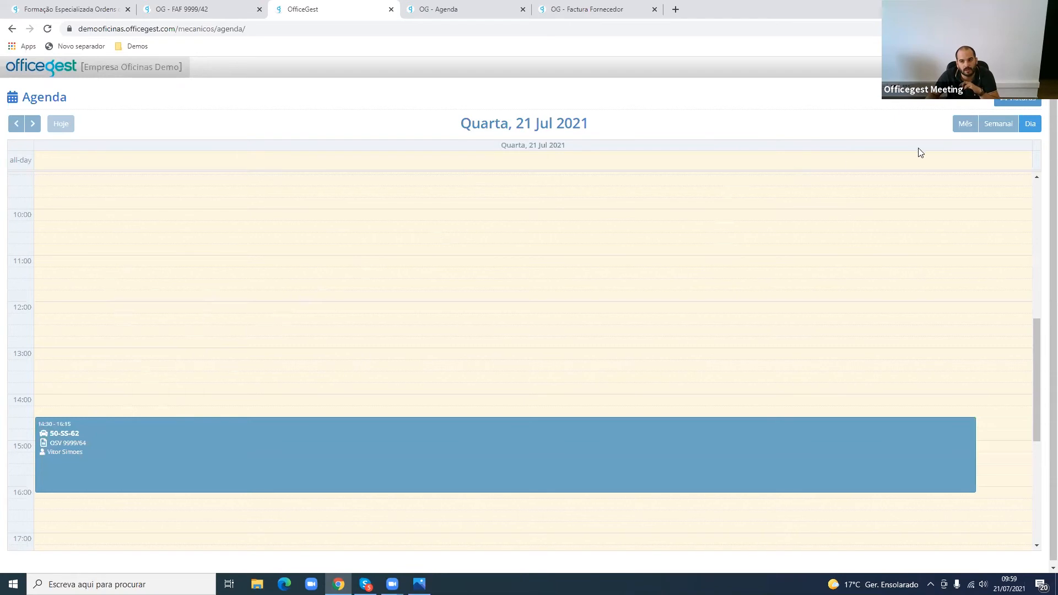
pyautogui.click(1010, 126)
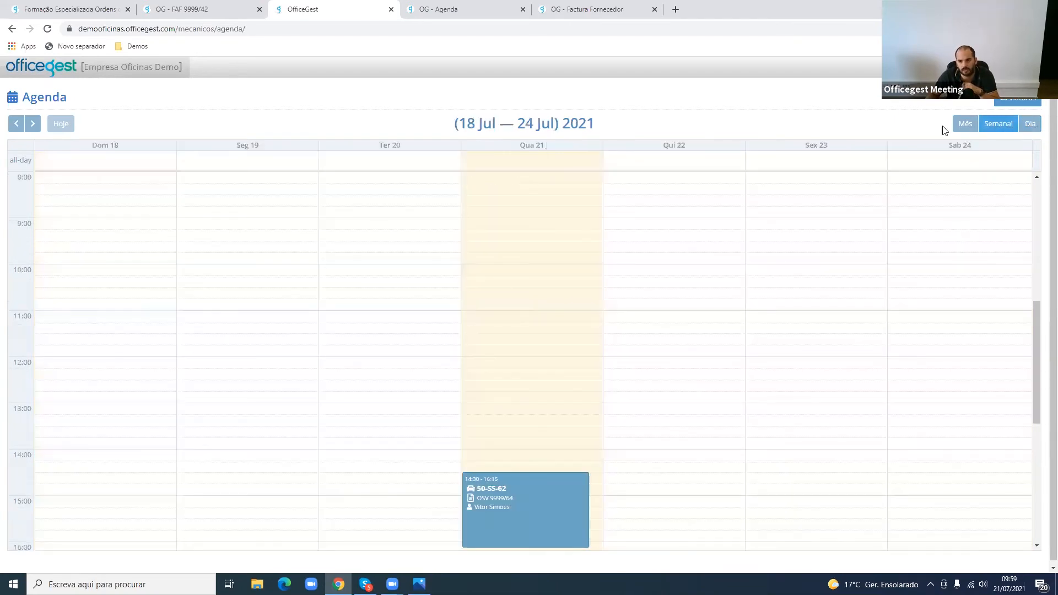
pyautogui.click(963, 128)
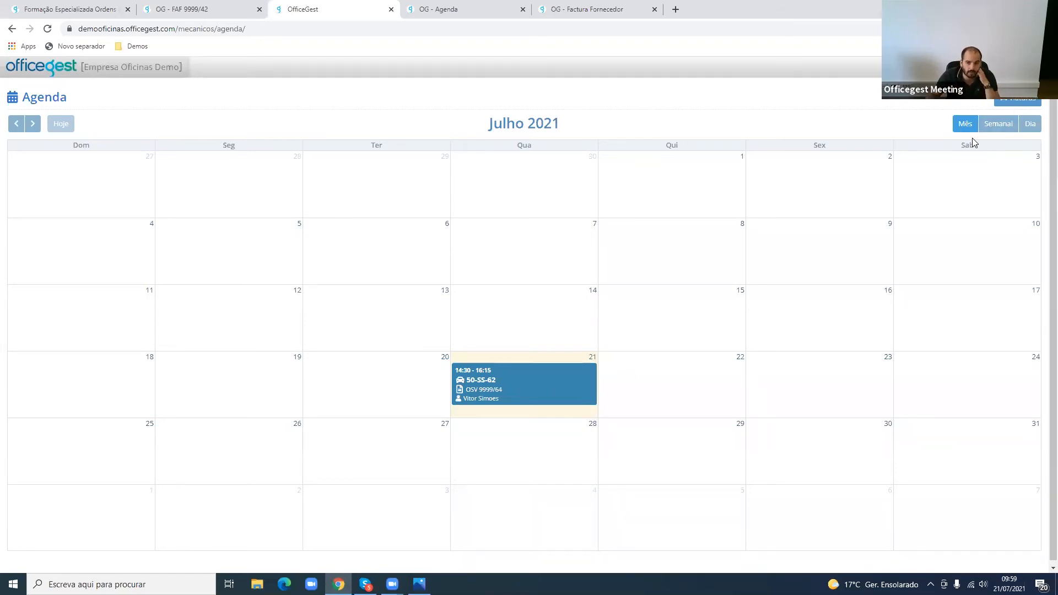
pyautogui.click(1001, 124)
pyautogui.click(1031, 125)
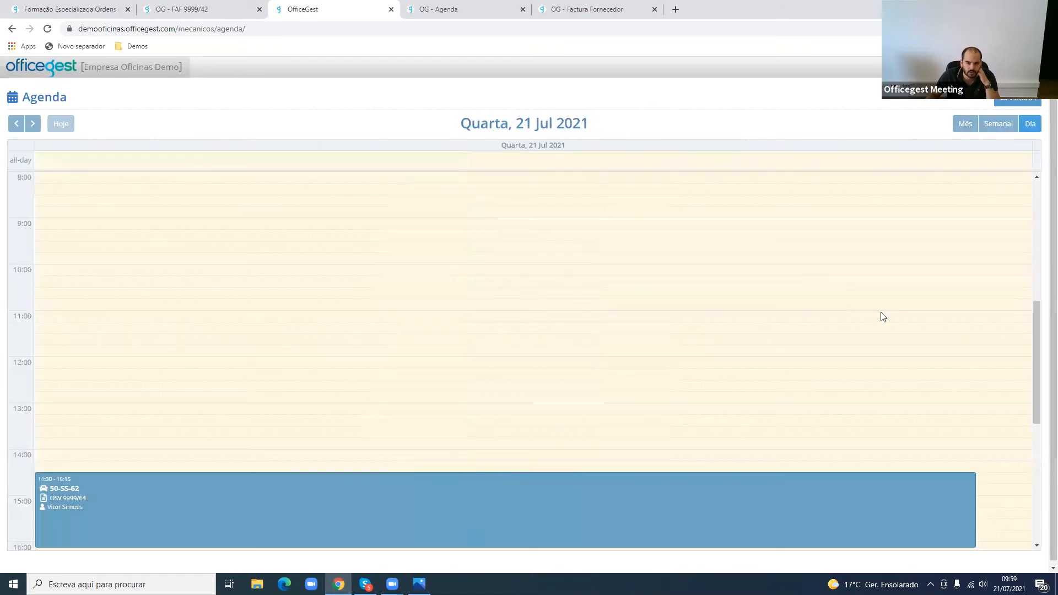
pyautogui.scroll(-2, 330, 441)
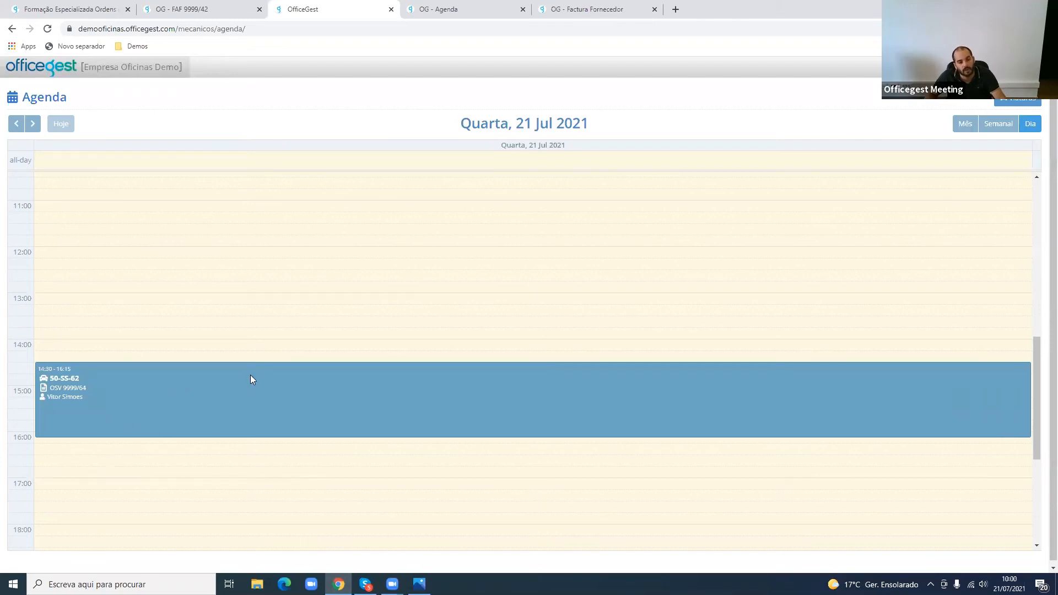
pyautogui.click(61, 71)
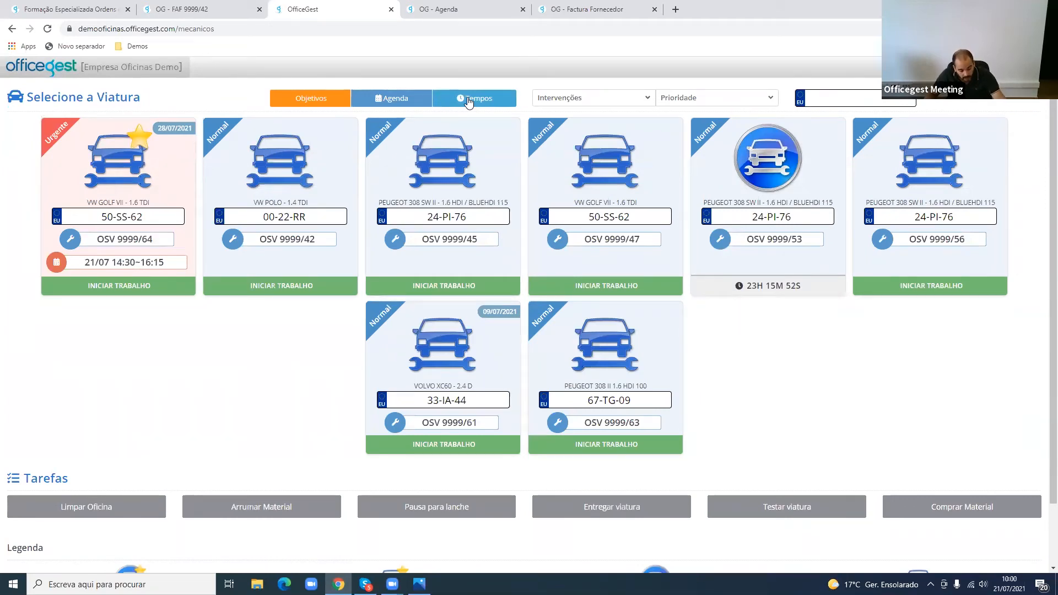
# - Generate the mechanic's Tempos report of hours per vehicle, review its dates and totals, and close the report
pyautogui.click(469, 103)
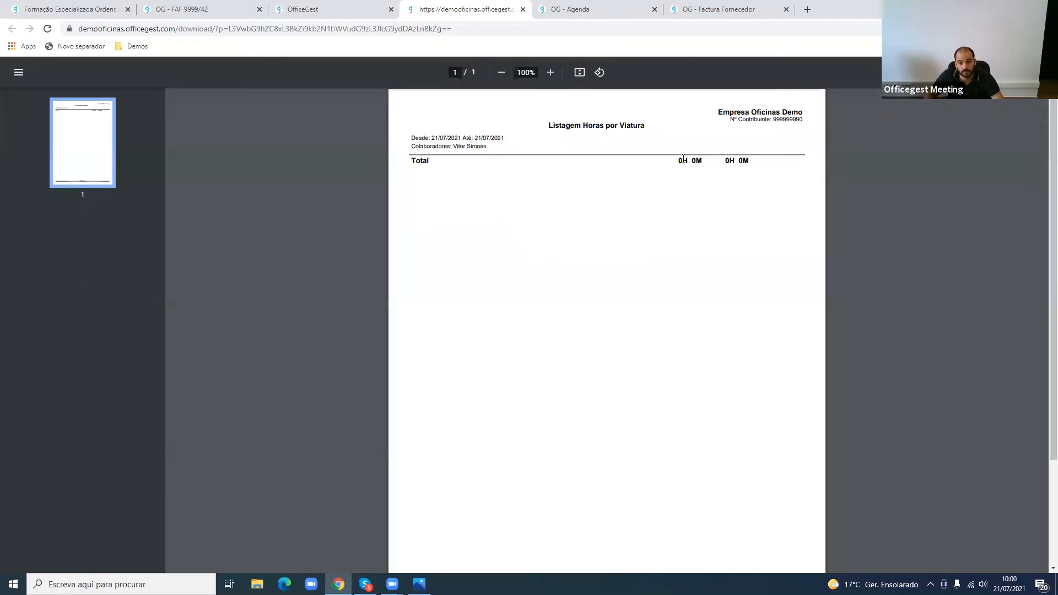
pyautogui.moveTo(684, 160); pyautogui.dragTo(776, 168)
pyautogui.moveTo(441, 137); pyautogui.dragTo(640, 165)
pyautogui.click(655, 167)
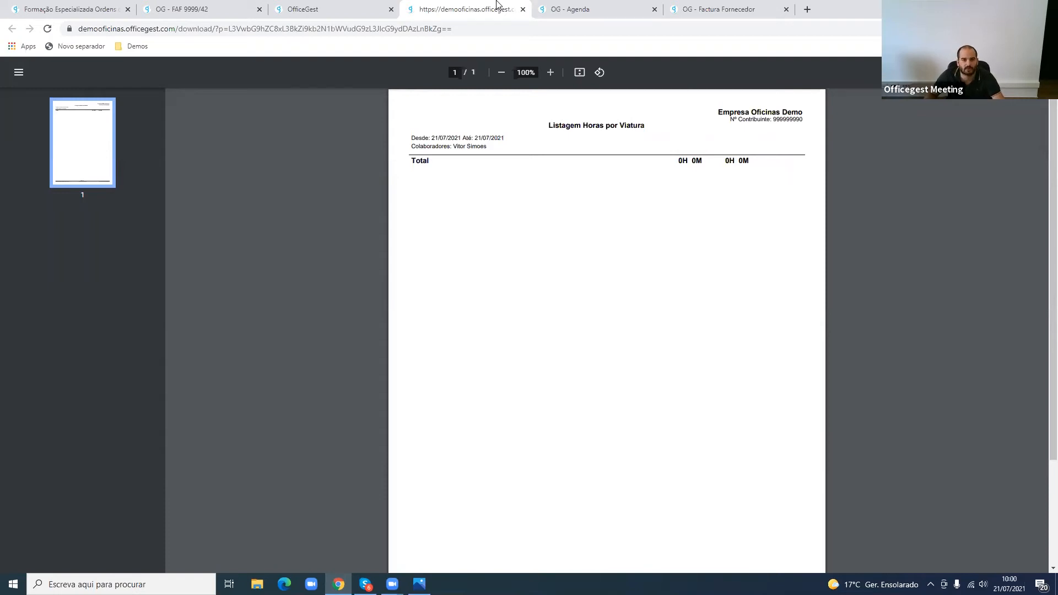
pyautogui.middleClick(467, 10)
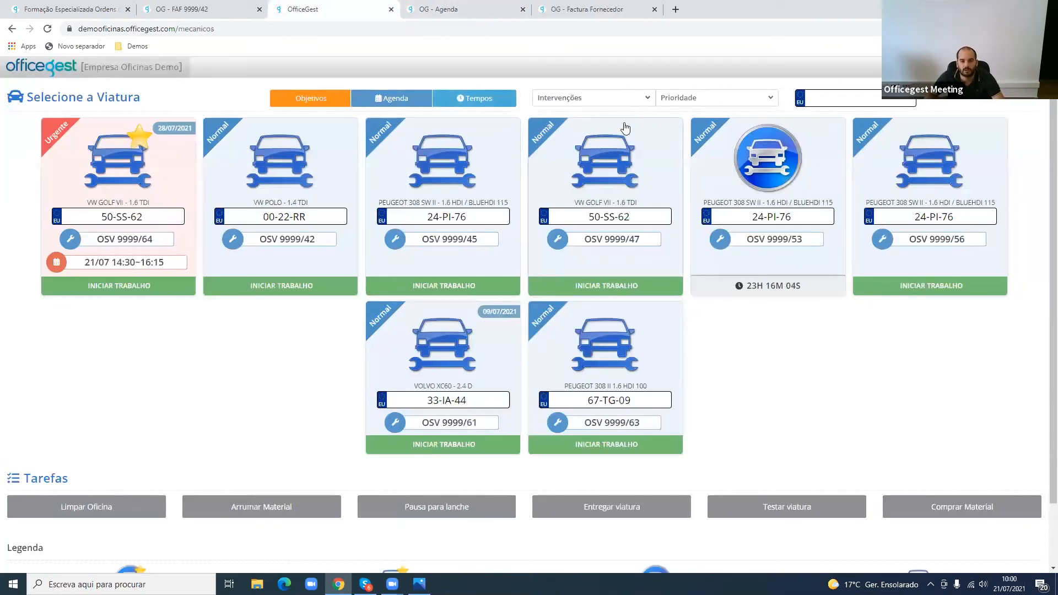
# - Look at the Intervenções filter options, filter the vehicles by Urgente priority, and reset the priority filter
pyautogui.click(628, 99)
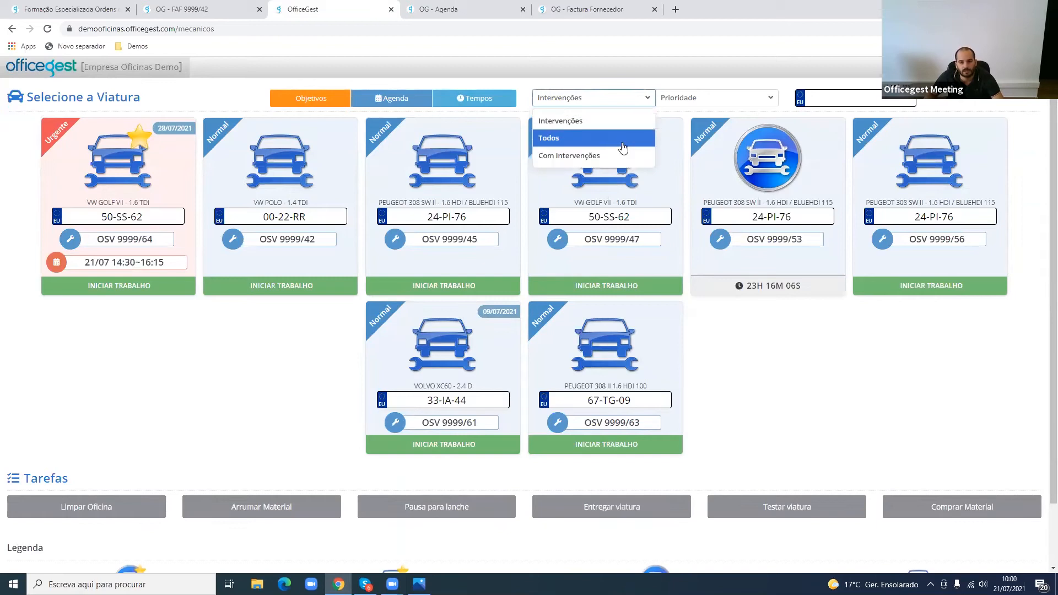
pyautogui.click(691, 104)
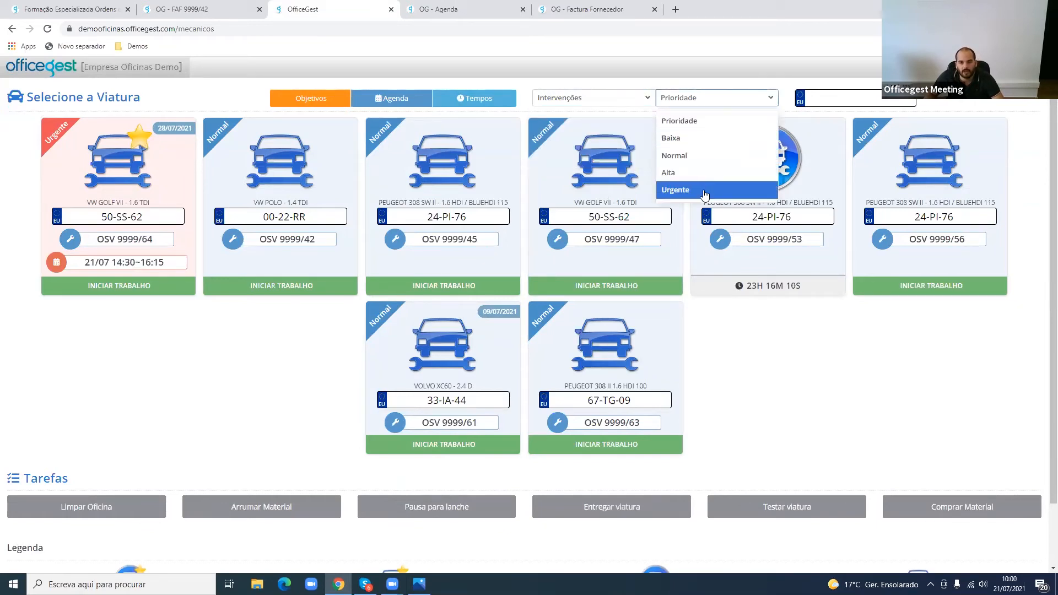
pyautogui.click(705, 191)
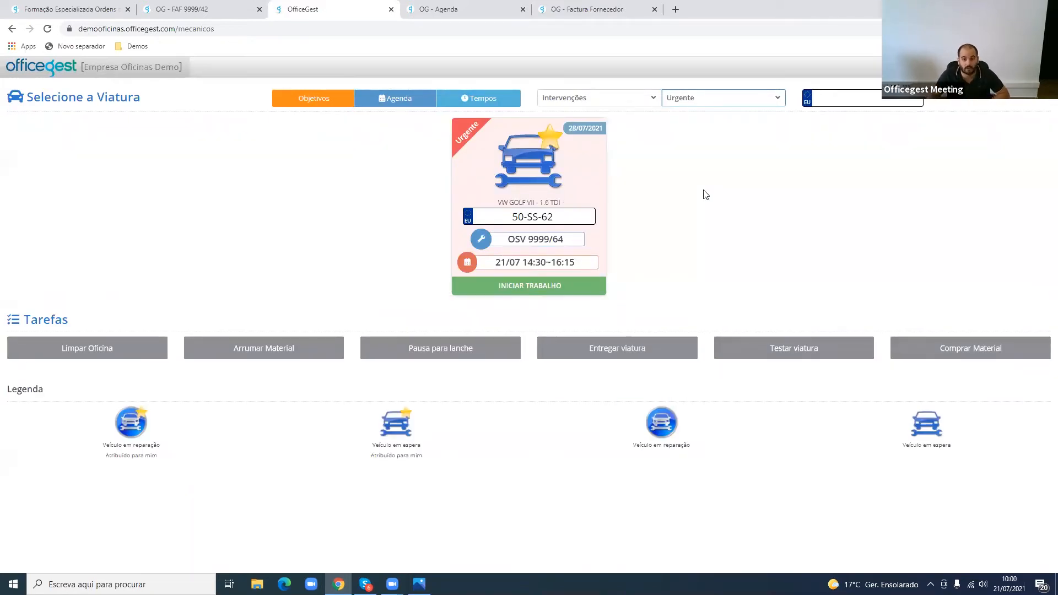
pyautogui.click(749, 97)
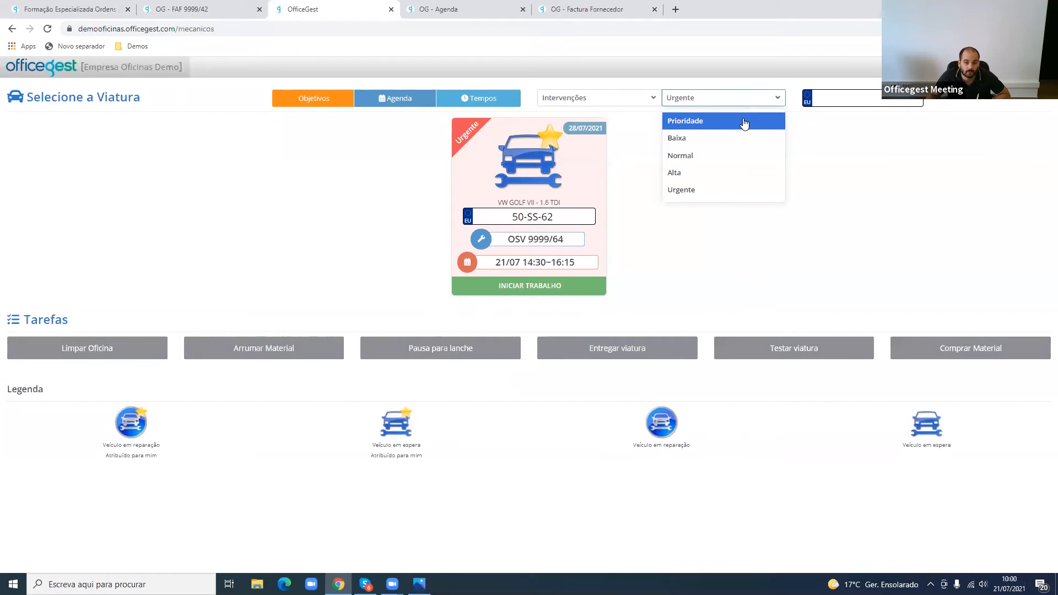
pyautogui.click(744, 123)
# - Try the vehicle search with 24--- and 999, and find the service order by its number with /64
pyautogui.click(862, 98)
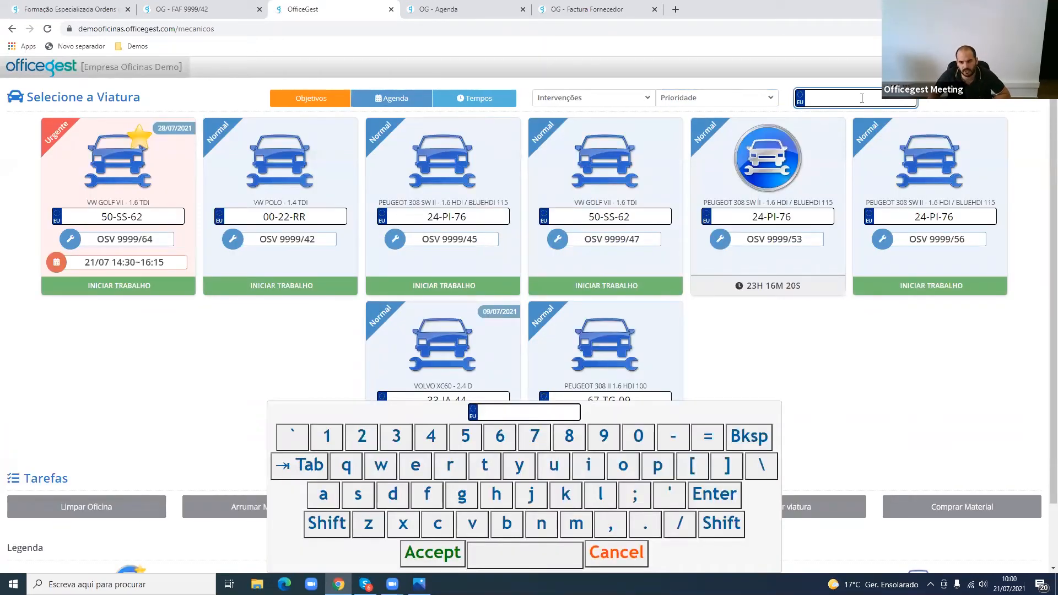
pyautogui.write('24---')
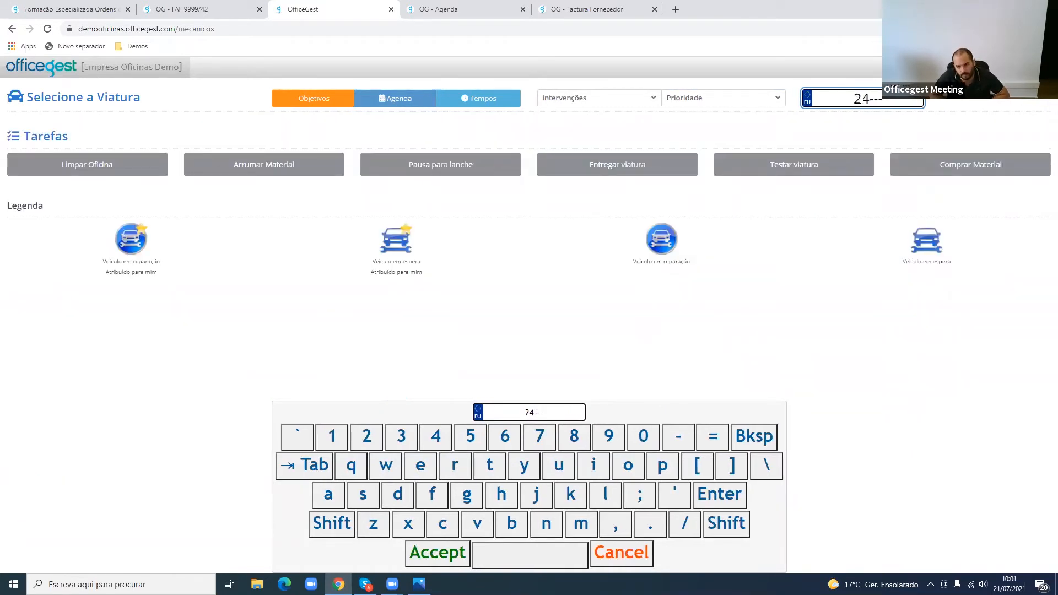
pyautogui.press('BackSpace')
pyautogui.press('BackSpace')
pyautogui.press('BackSpace')
pyautogui.press('BackSpace')
pyautogui.press('BackSpace')
pyautogui.write('999')
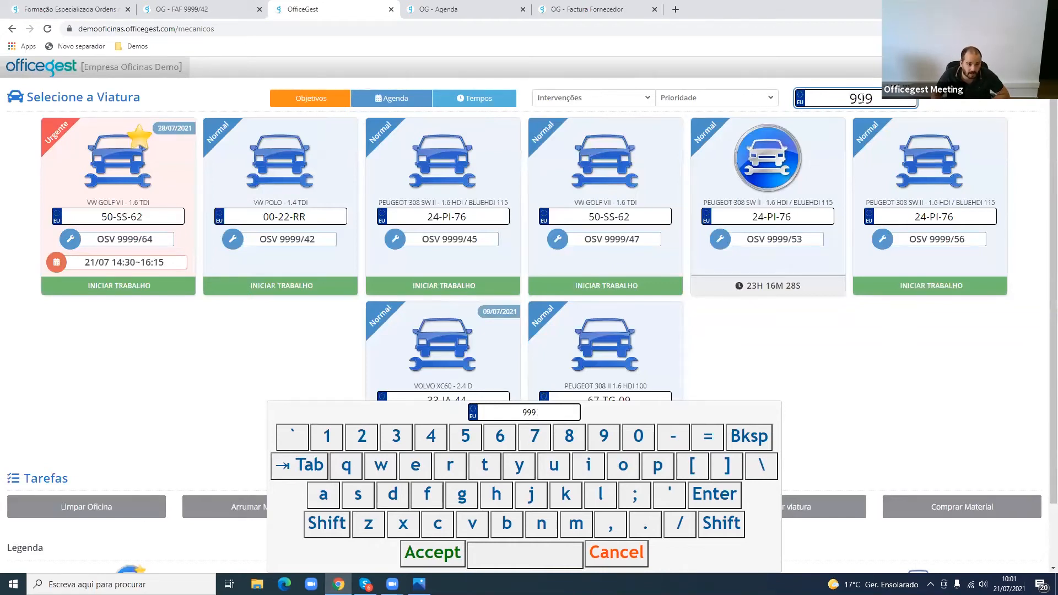
pyautogui.press('BackSpace')
pyautogui.press('BackSpace')
pyautogui.press('BackSpace')
pyautogui.write('/64')
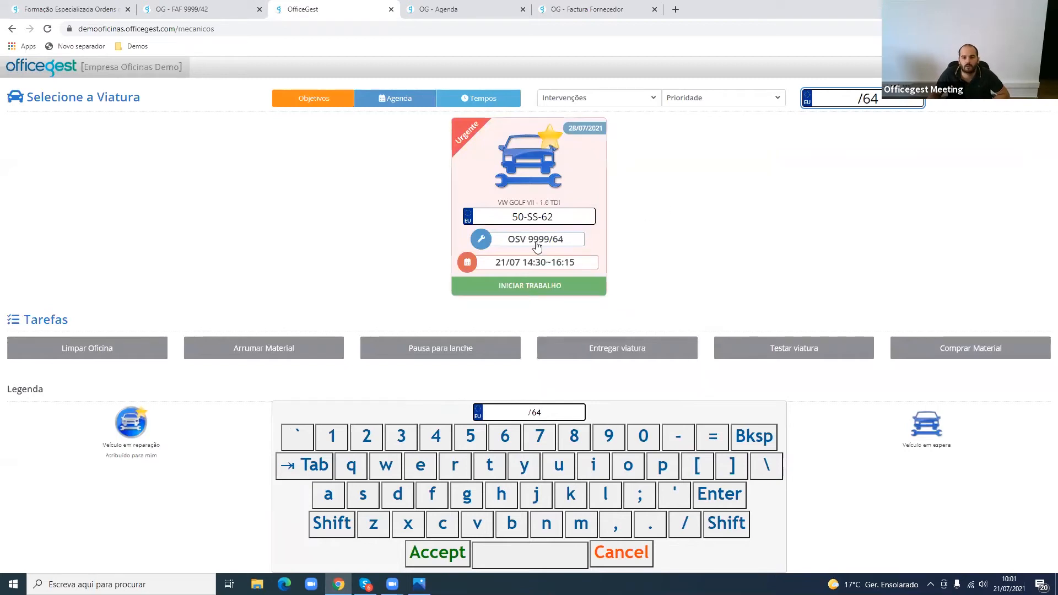
# - Search the vehicles by model with golf, clear the search, and close the on-screen keyboard
pyautogui.click(805, 95)
pyautogui.write('golf')
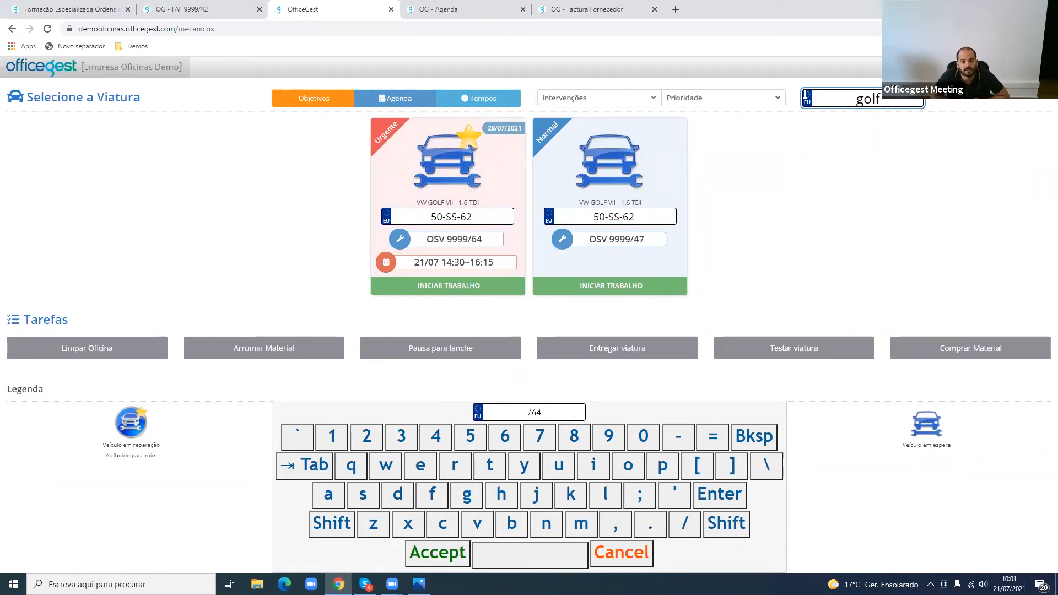
pyautogui.press('BackSpace')
pyautogui.press('BackSpace')
pyautogui.press('BackSpace')
pyautogui.press('BackSpace')
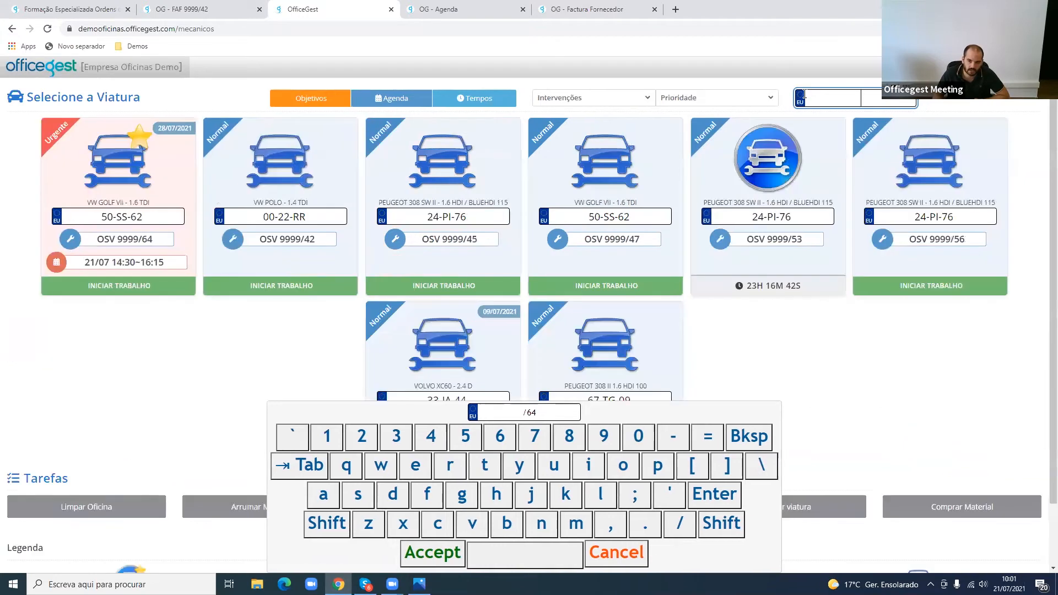
pyautogui.click(902, 349)
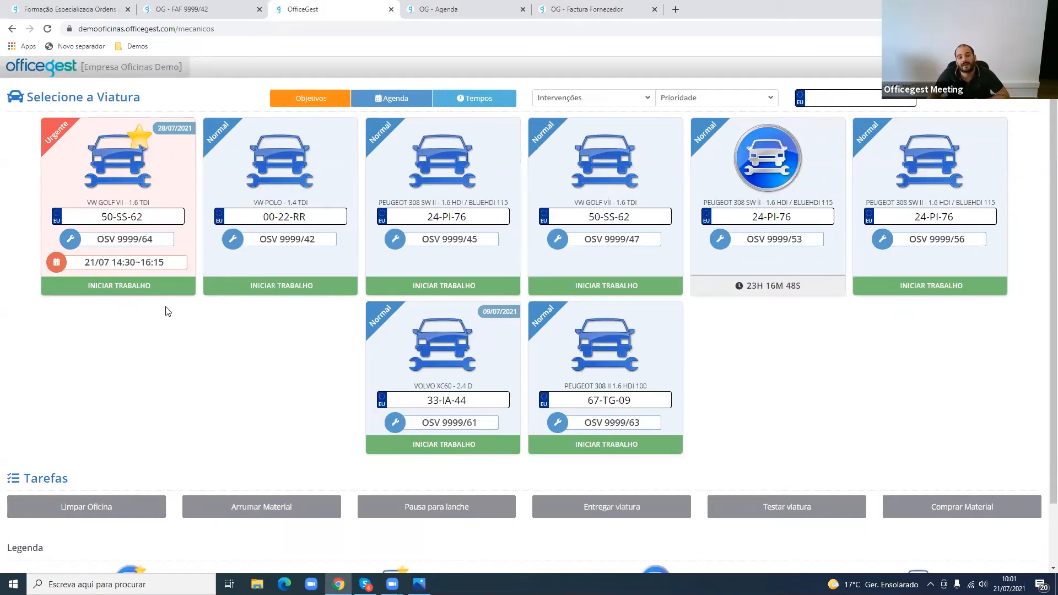
# - Review the Tarefas section, open the urgent VW Golf order OSV 9999/64, and start work on it
pyautogui.scroll(-2, 207, 382)
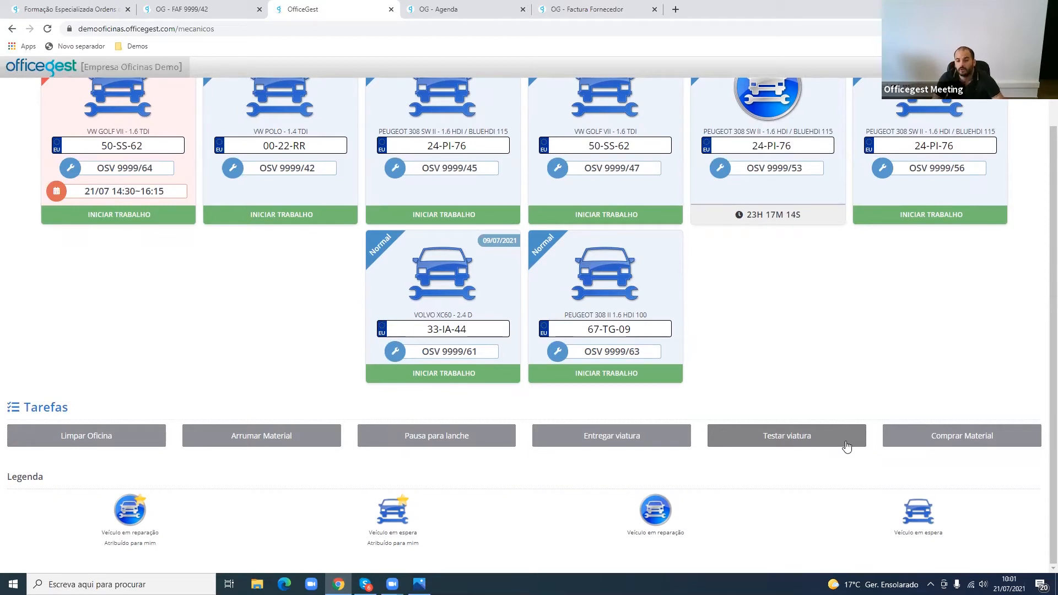
pyautogui.doubleClick(57, 409)
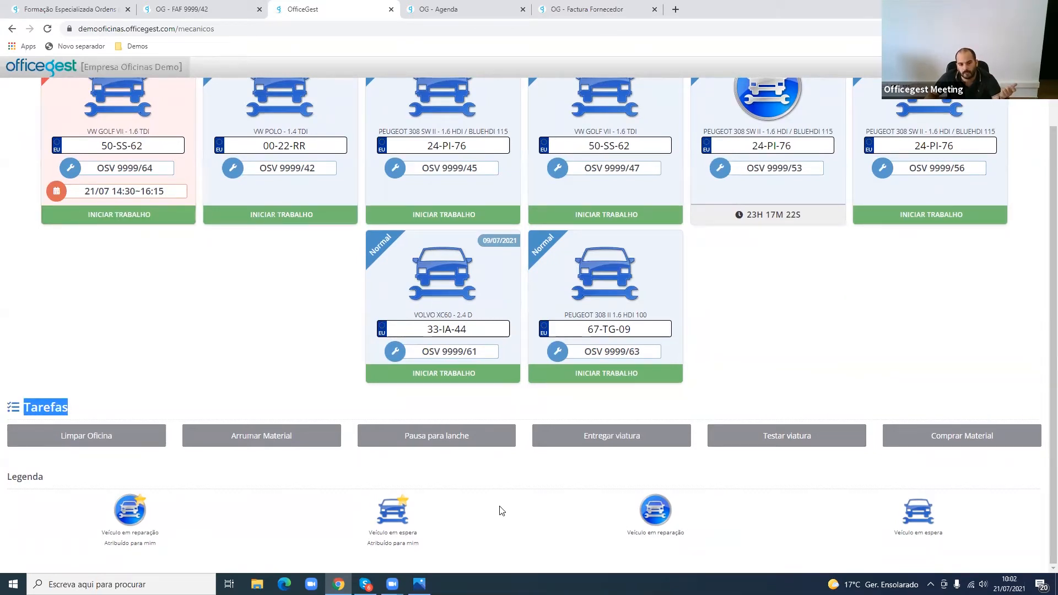
pyautogui.scroll(2, 502, 511)
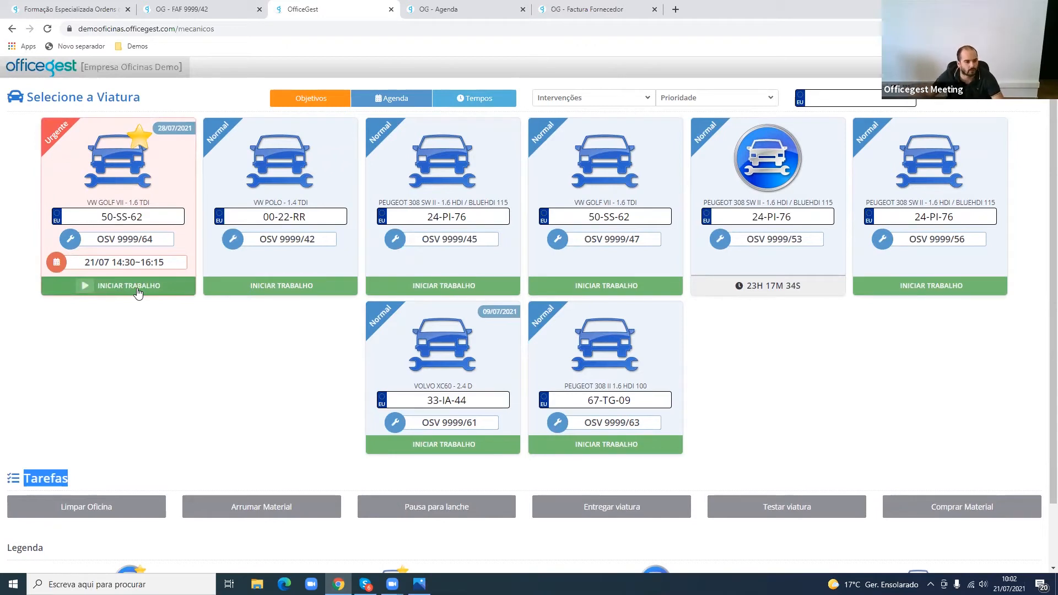
pyautogui.click(155, 183)
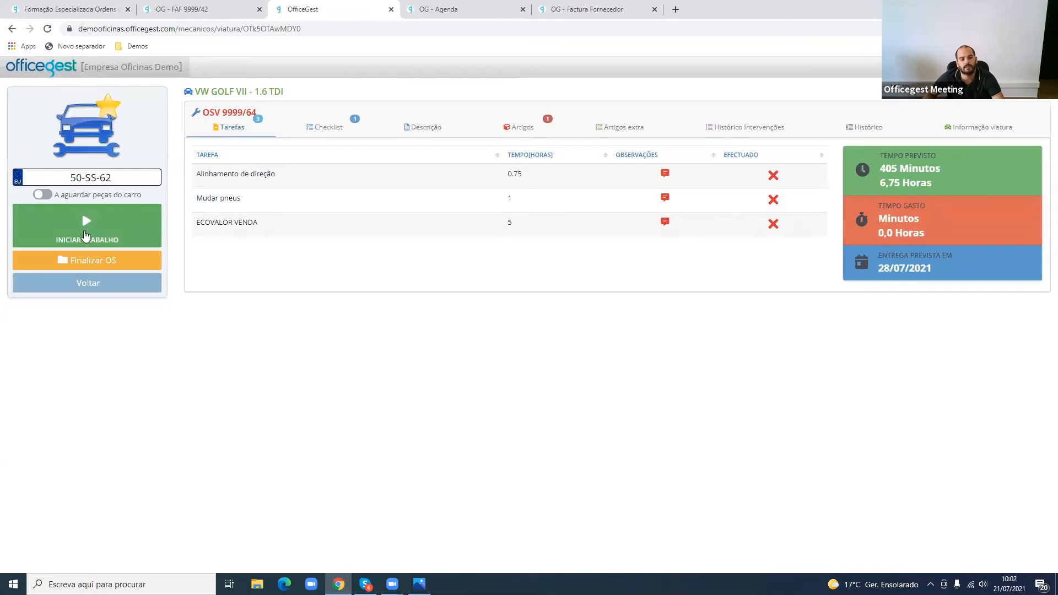
pyautogui.click(91, 226)
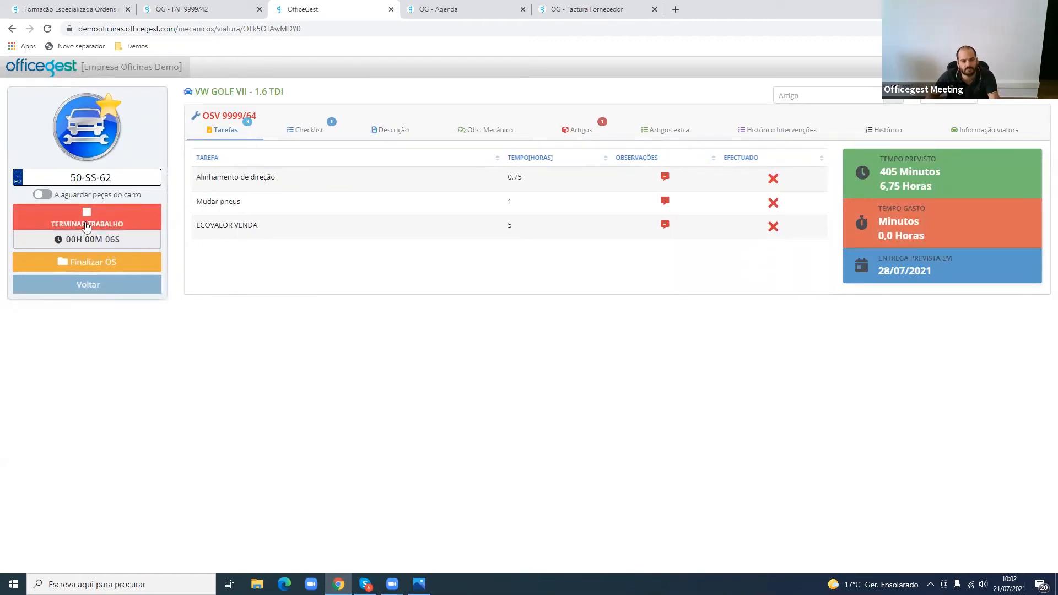
# - Try switching the order's A aguardar peças do carro status on and back off
pyautogui.click(48, 195)
pyautogui.click(48, 195)
pyautogui.click(48, 195)
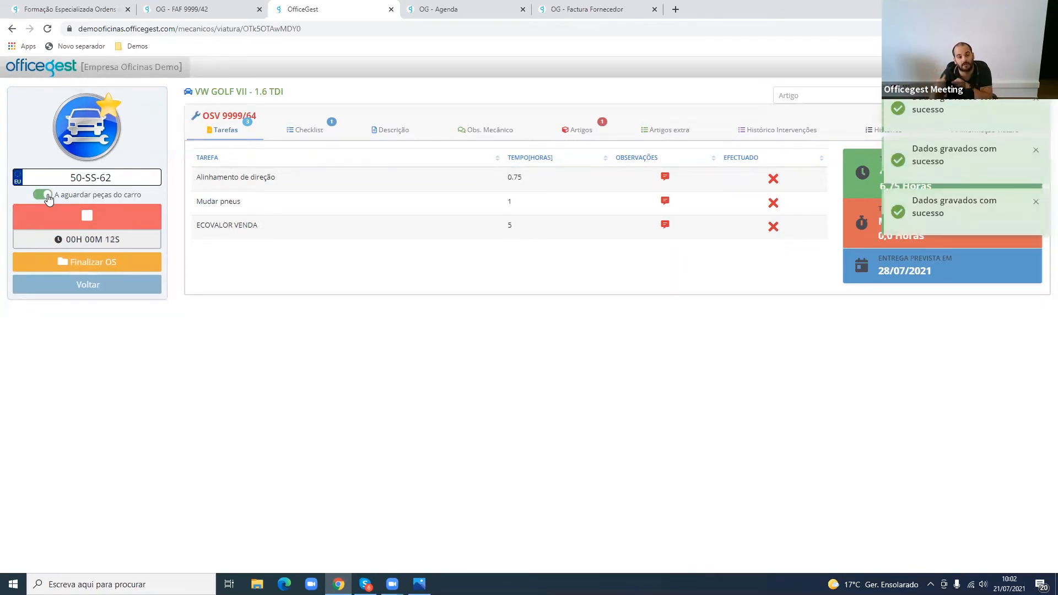
pyautogui.click(48, 196)
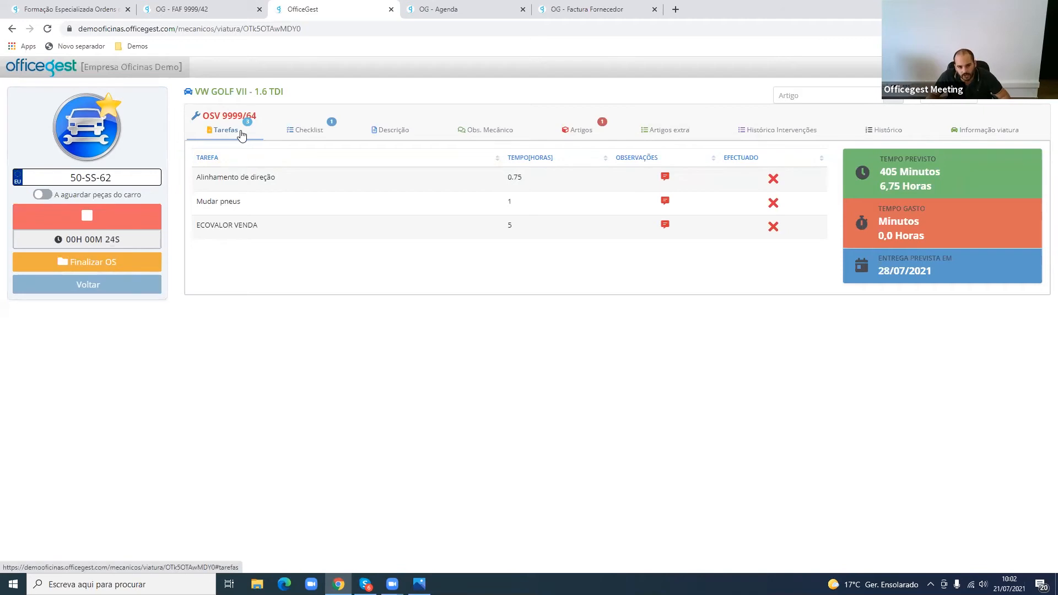
# - Check the order's Entrega de viatura checklist and read the job description
pyautogui.click(318, 134)
pyautogui.doubleClick(297, 243)
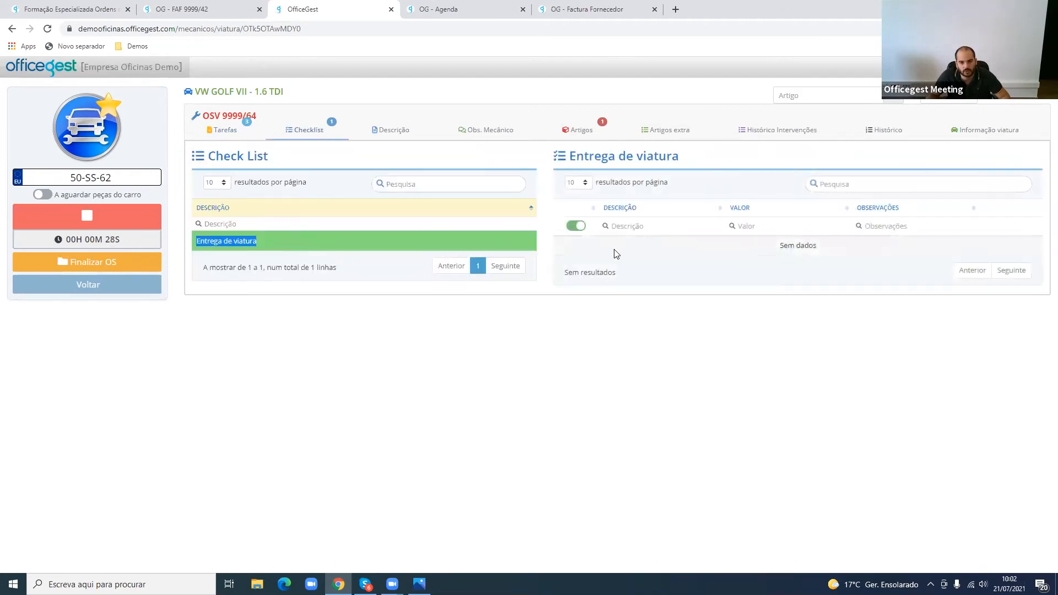
pyautogui.moveTo(681, 257); pyautogui.dragTo(858, 257)
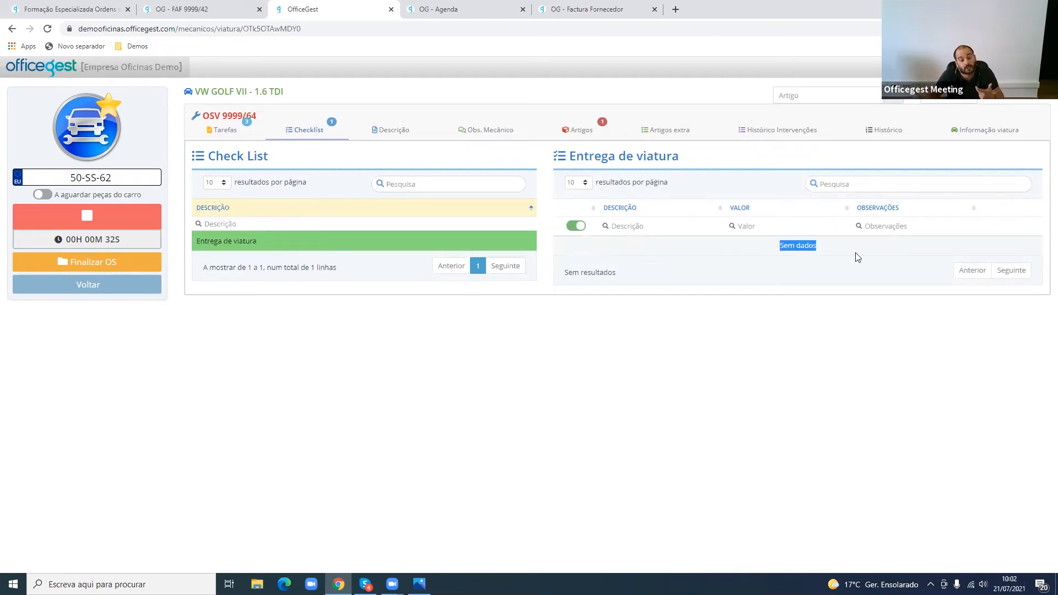
pyautogui.click(408, 142)
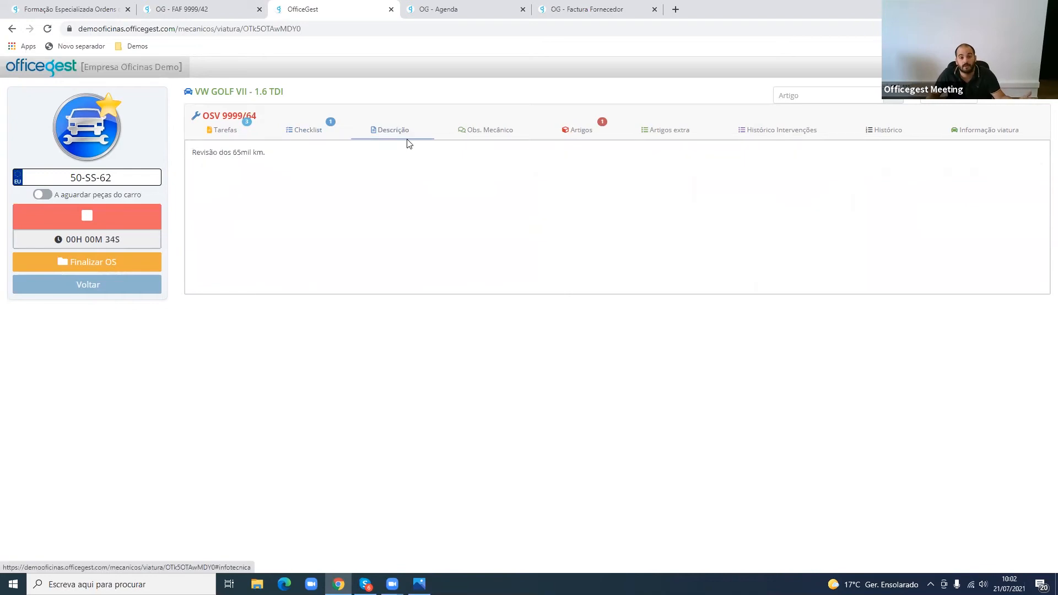
pyautogui.moveTo(276, 156); pyautogui.dragTo(187, 153)
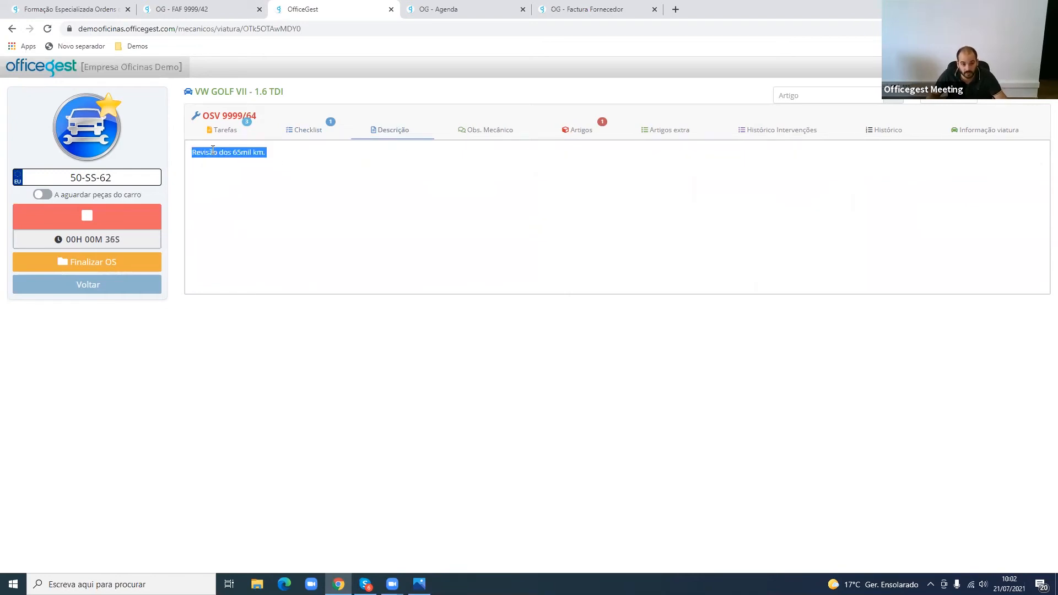
# - Try entering teste as the mechanic's observation on order OSV 9999/64
pyautogui.click(487, 130)
pyautogui.click(477, 168)
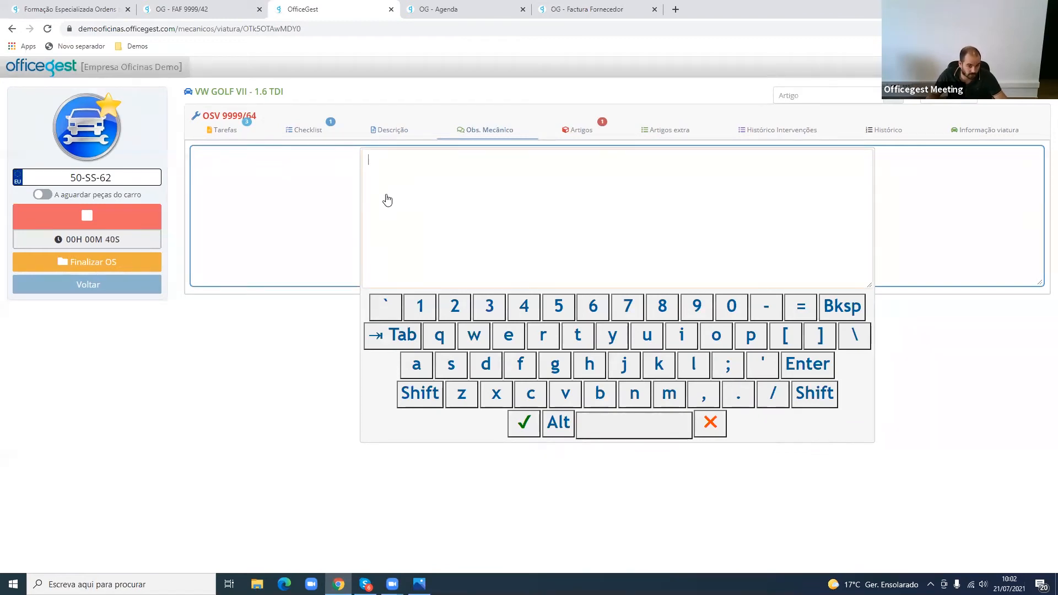
pyautogui.write('teste')
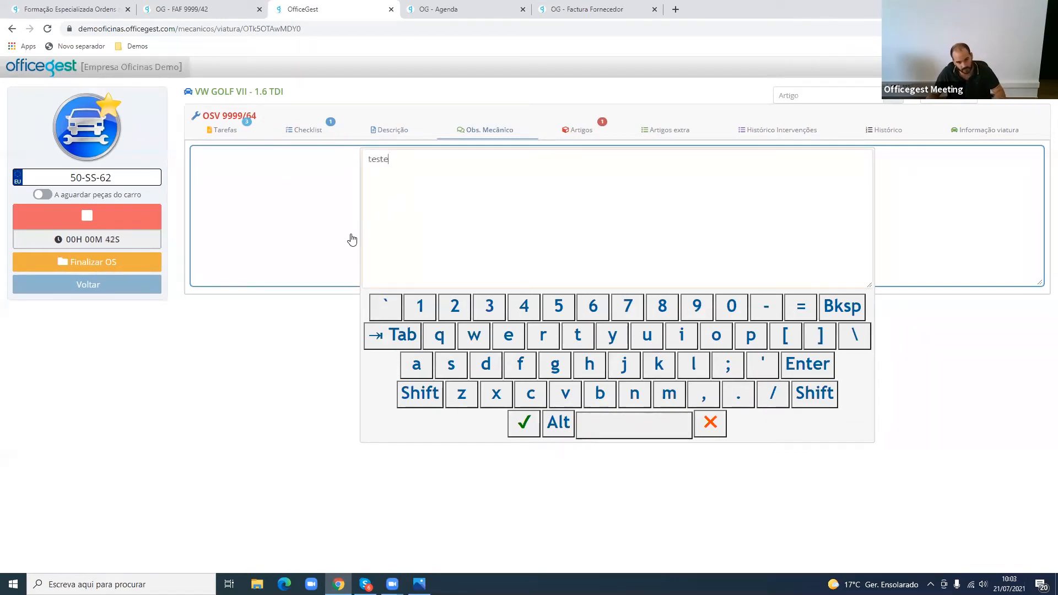
pyautogui.click(316, 315)
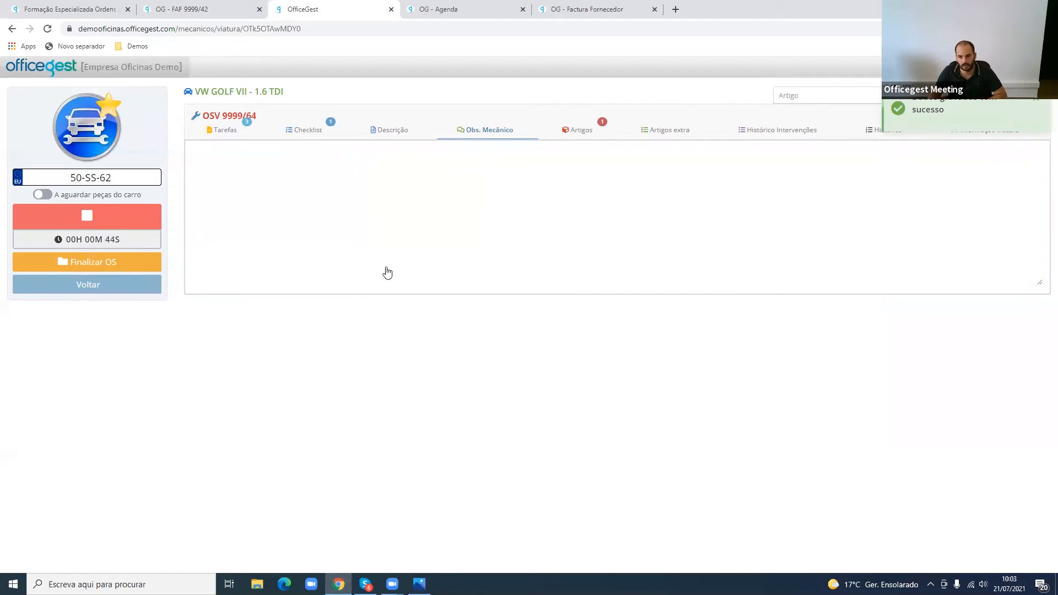
# - Review the order's articles, extra articles and the vehicle's intervention history, including its tasks and kilometres
pyautogui.click(578, 131)
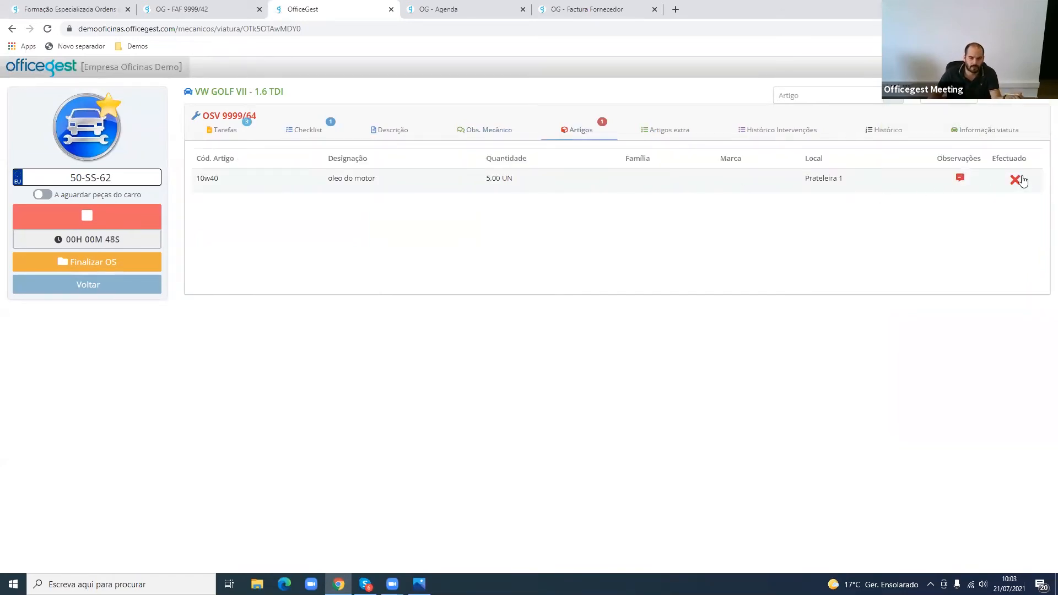
pyautogui.click(668, 134)
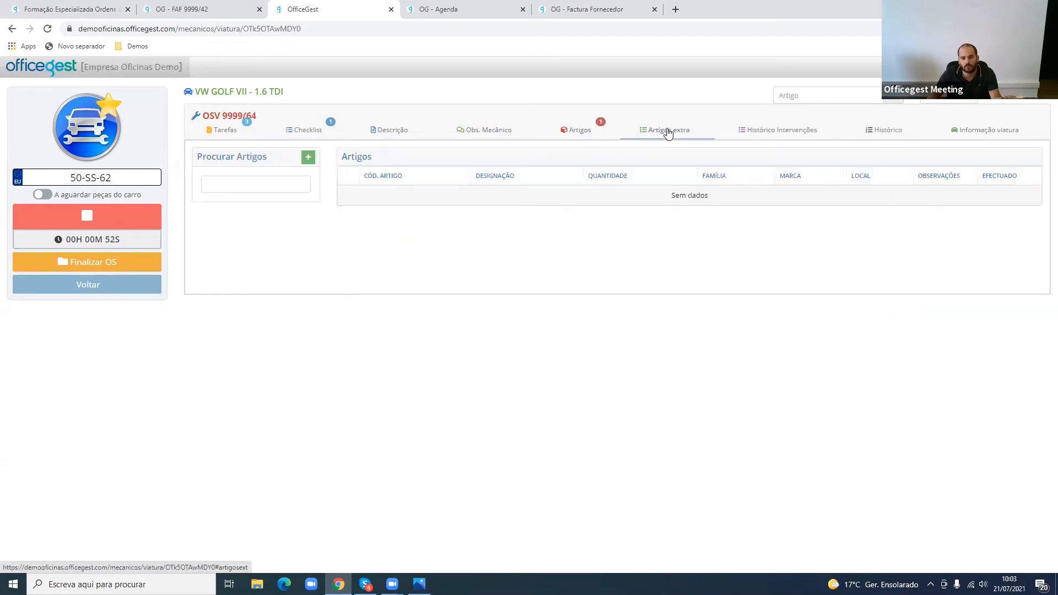
pyautogui.click(750, 140)
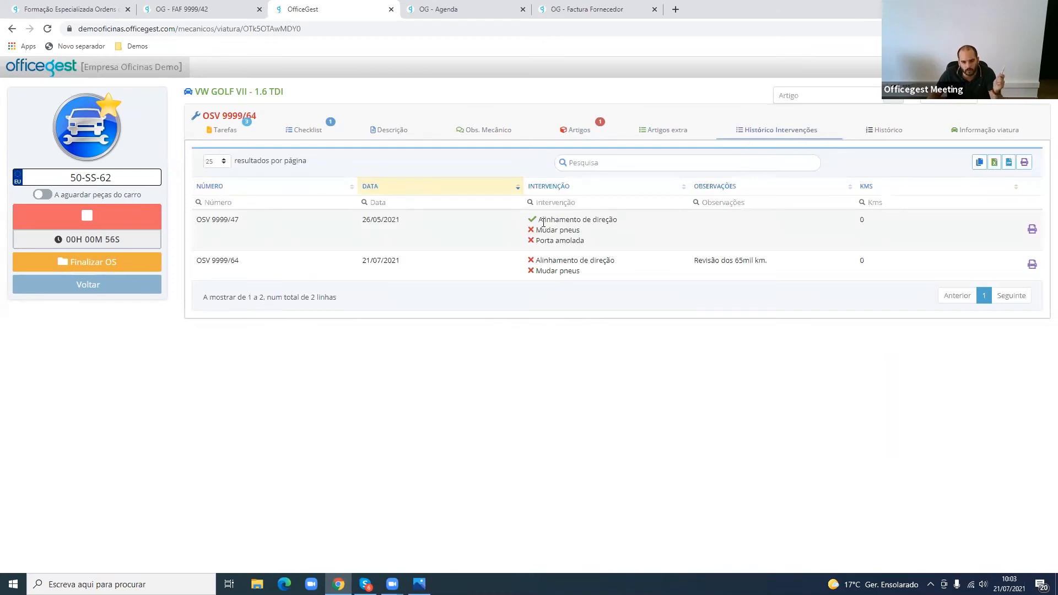
pyautogui.moveTo(540, 222); pyautogui.dragTo(608, 259)
pyautogui.click(851, 224)
pyautogui.moveTo(854, 226); pyautogui.dragTo(869, 227)
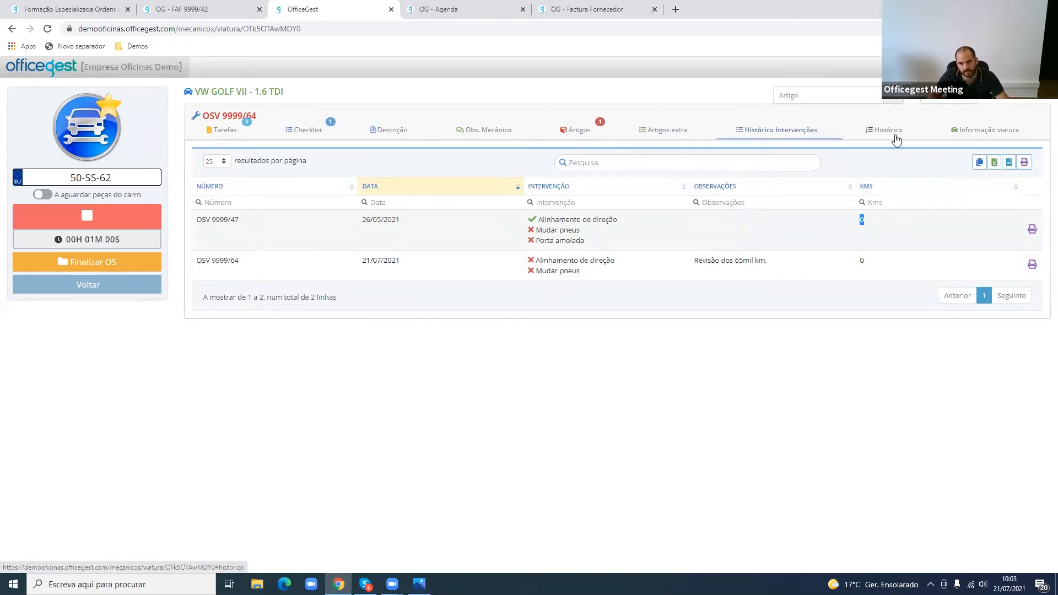
# - Check the vehicle's article history and its technical information, including chassis number and power, and return to the order's tasks
pyautogui.click(897, 139)
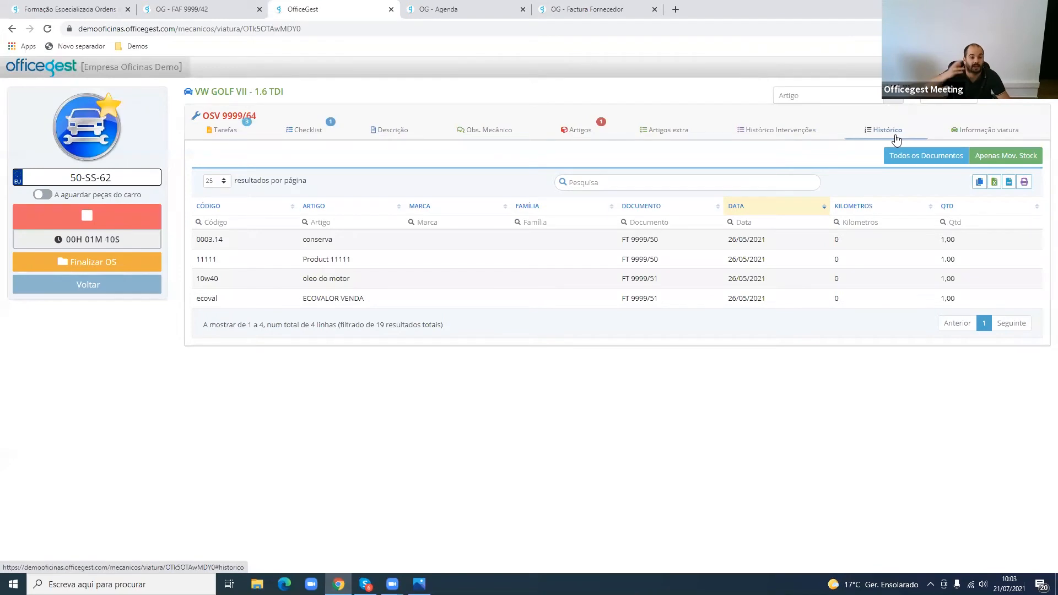
pyautogui.click(964, 135)
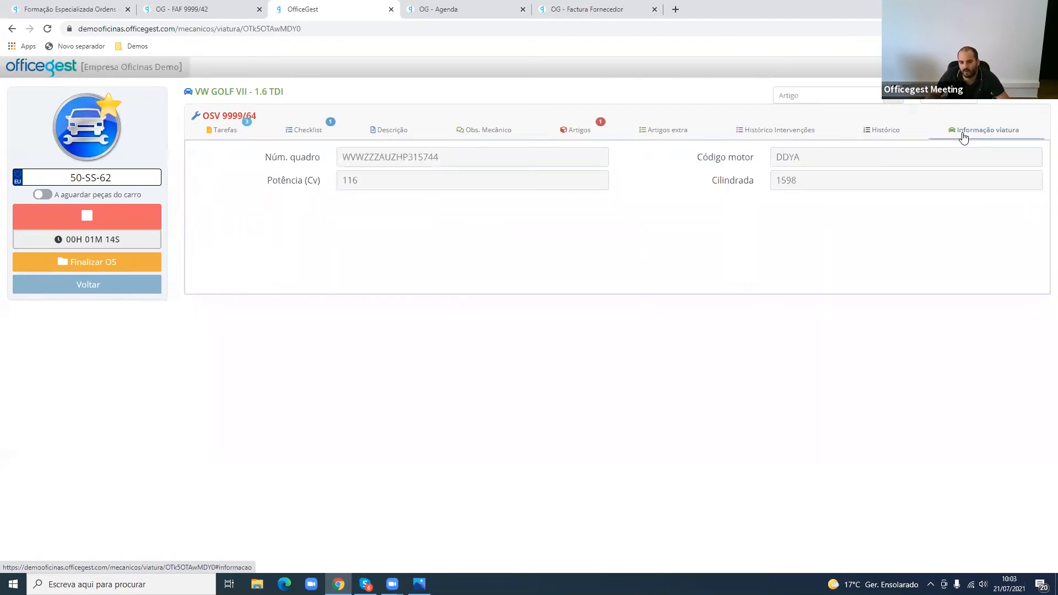
pyautogui.moveTo(468, 161); pyautogui.dragTo(329, 156)
pyautogui.moveTo(380, 183); pyautogui.dragTo(310, 179)
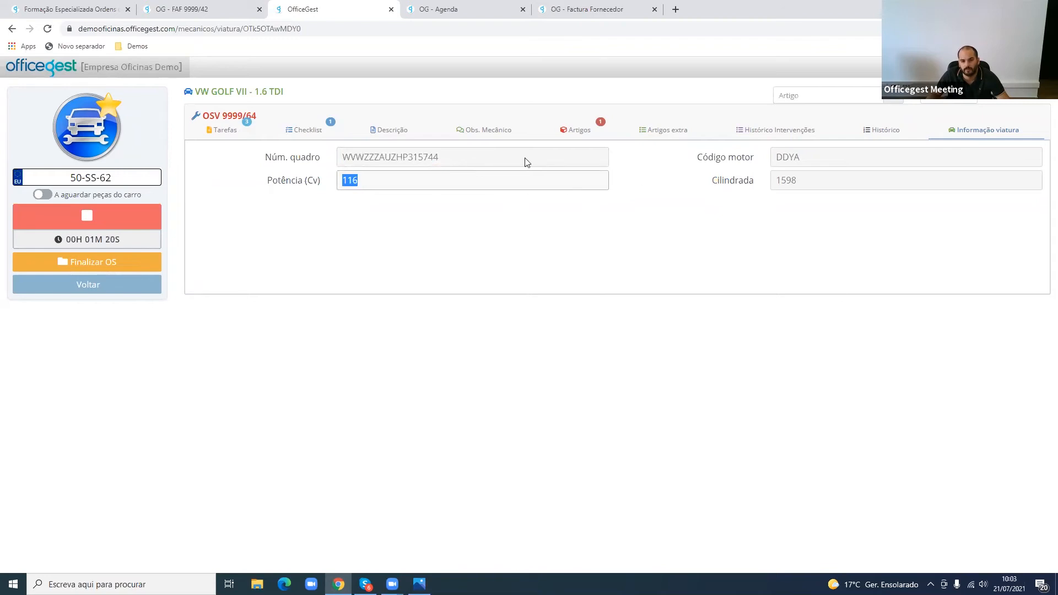
pyautogui.click(227, 133)
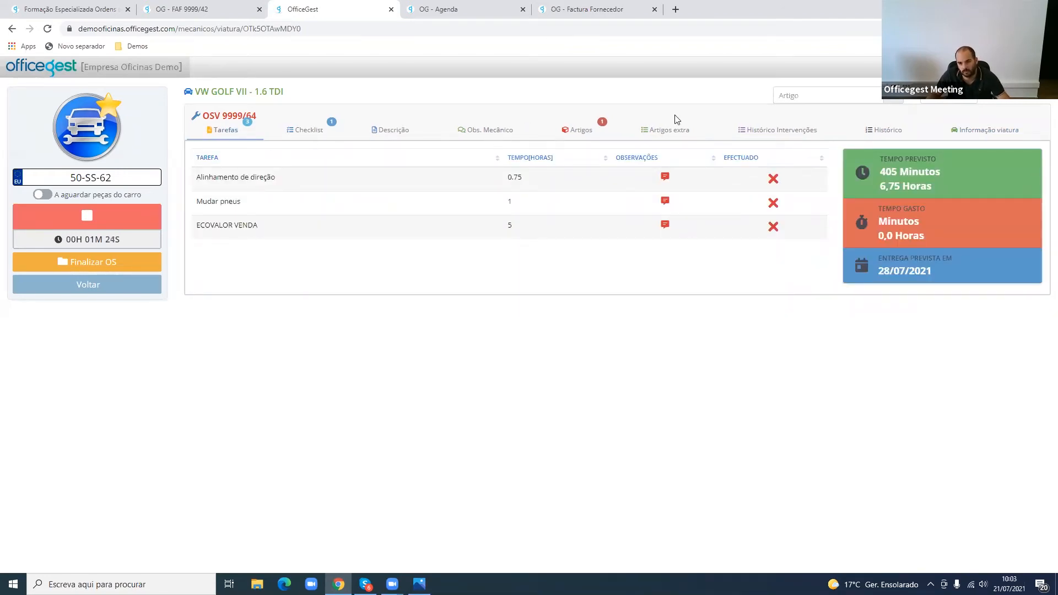
# - Search for pne among the articles available as extras for the order and dismiss the results
pyautogui.click(644, 128)
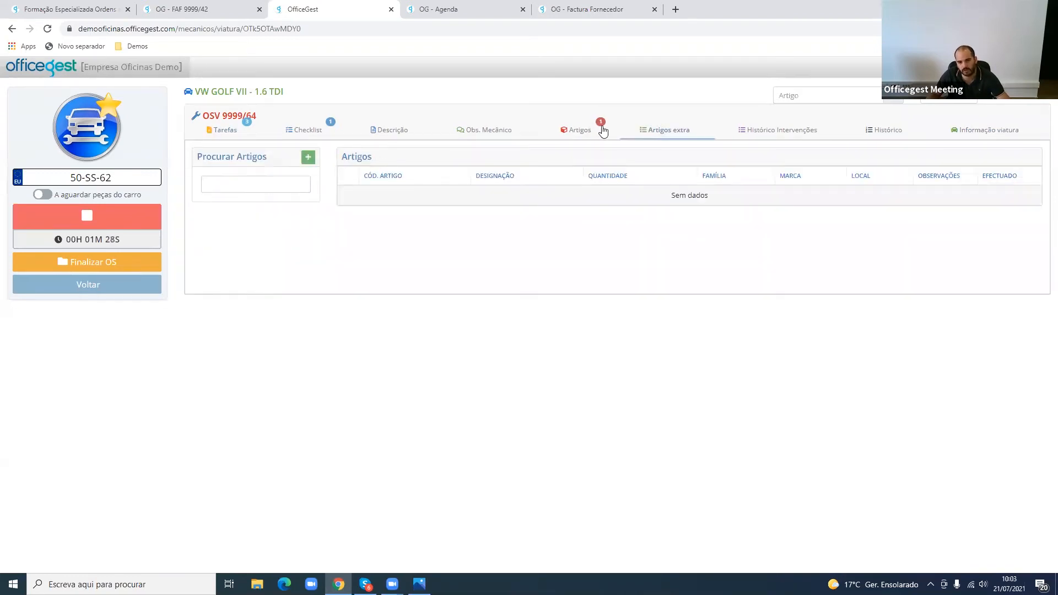
pyautogui.click(207, 189)
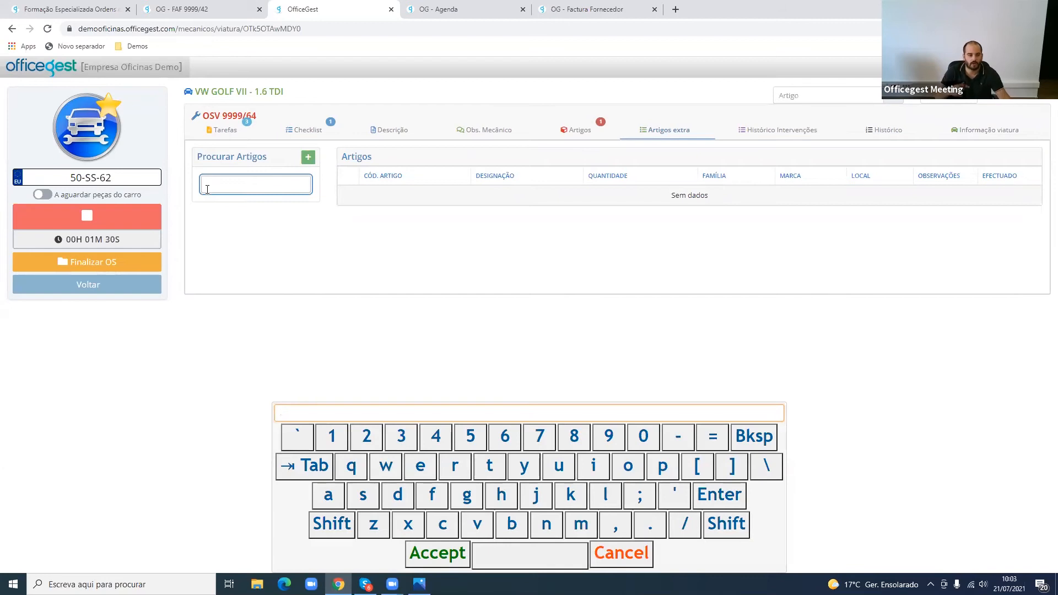
pyautogui.write('pne')
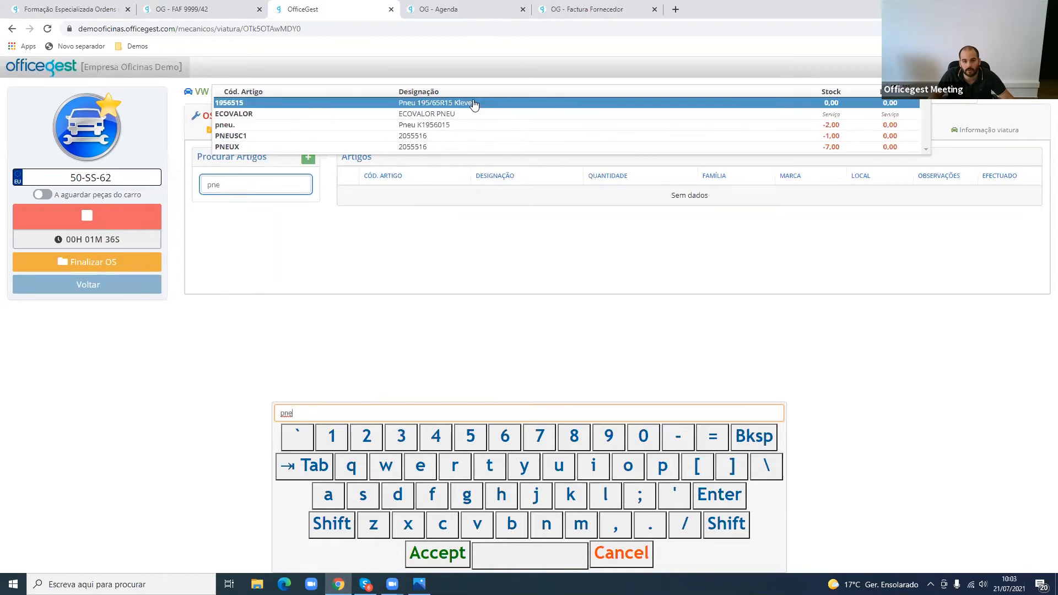
pyautogui.click(290, 238)
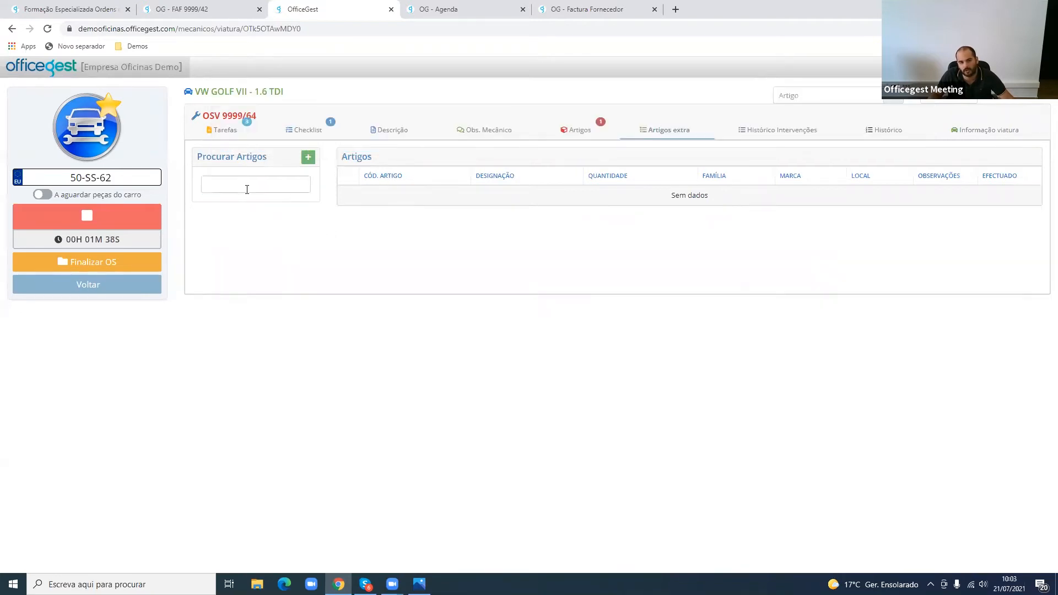
# - Search the articles for 1 and add Filtro de oleo GDB1256 to the order as an extra article
pyautogui.click(247, 189)
pyautogui.write('1')
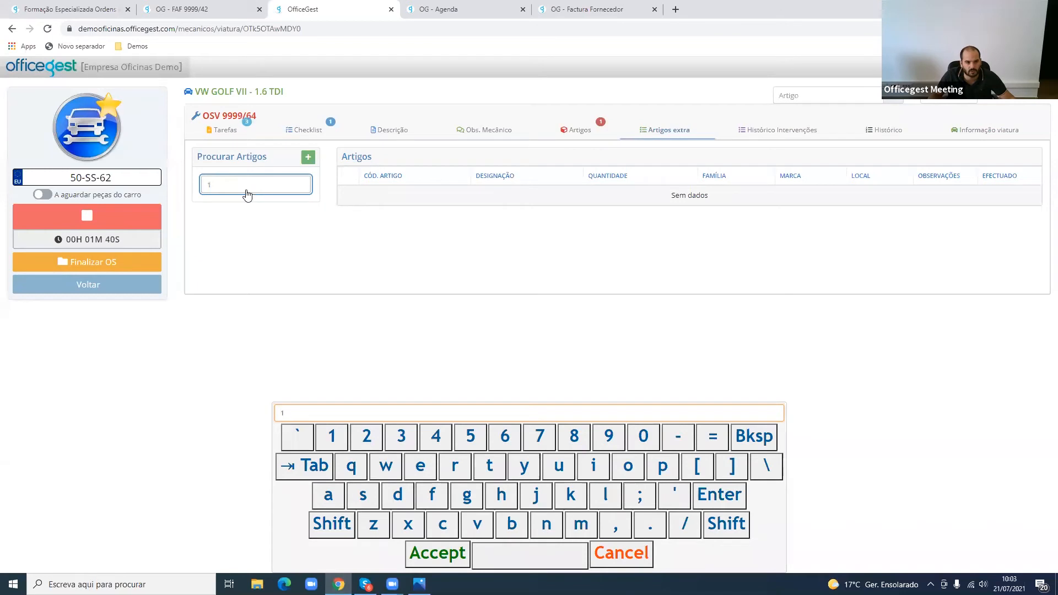
pyautogui.scroll(-10, 433, 173)
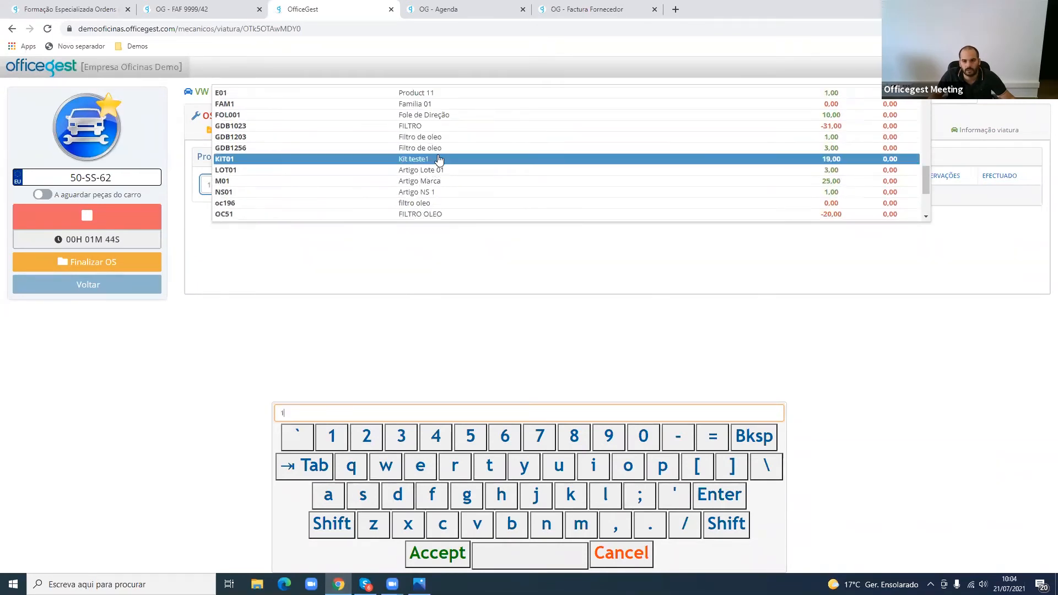
pyautogui.click(439, 156)
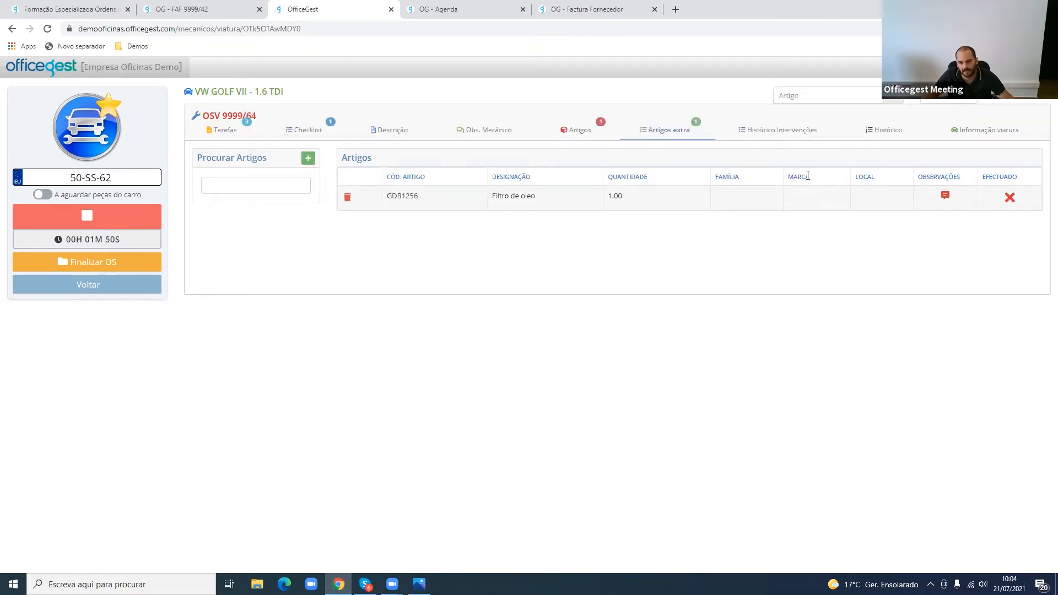
# - Try changing the quantity of the extra article Filtro de oleo to 2 and set it back to 1
pyautogui.click(630, 199)
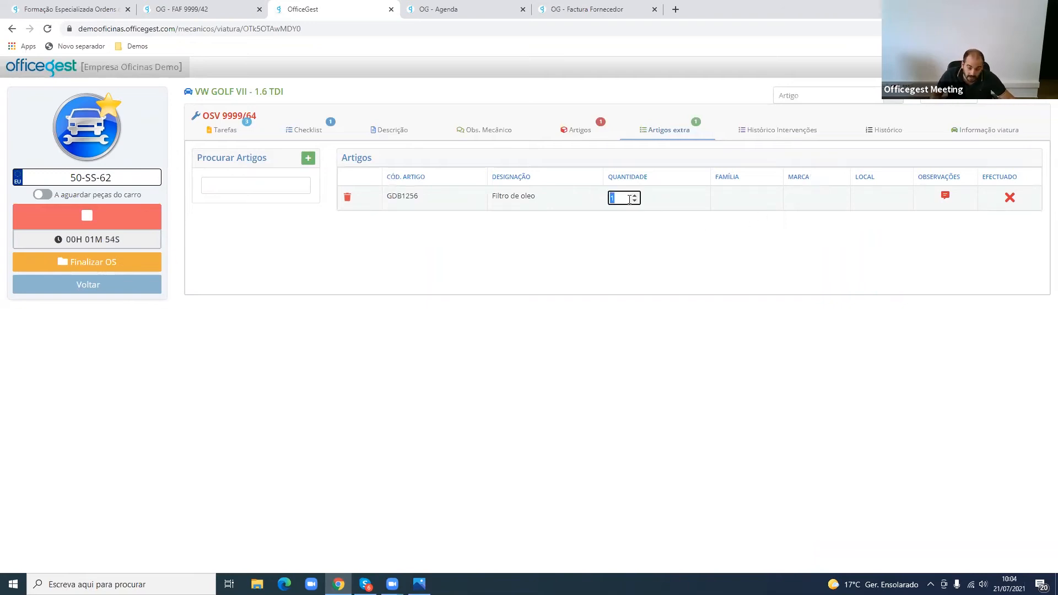
pyautogui.write('2')
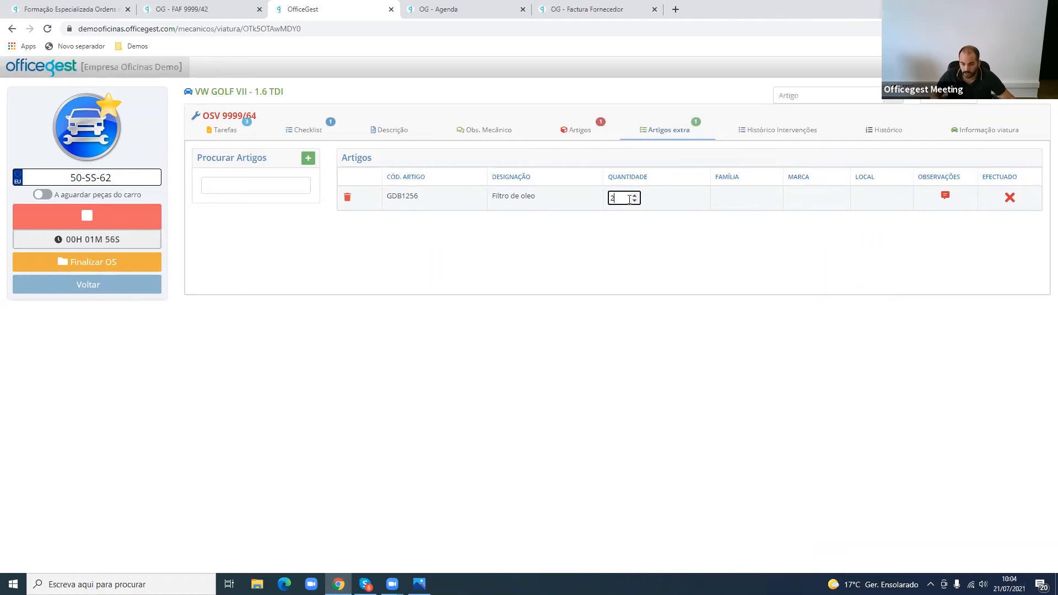
pyautogui.press('Return')
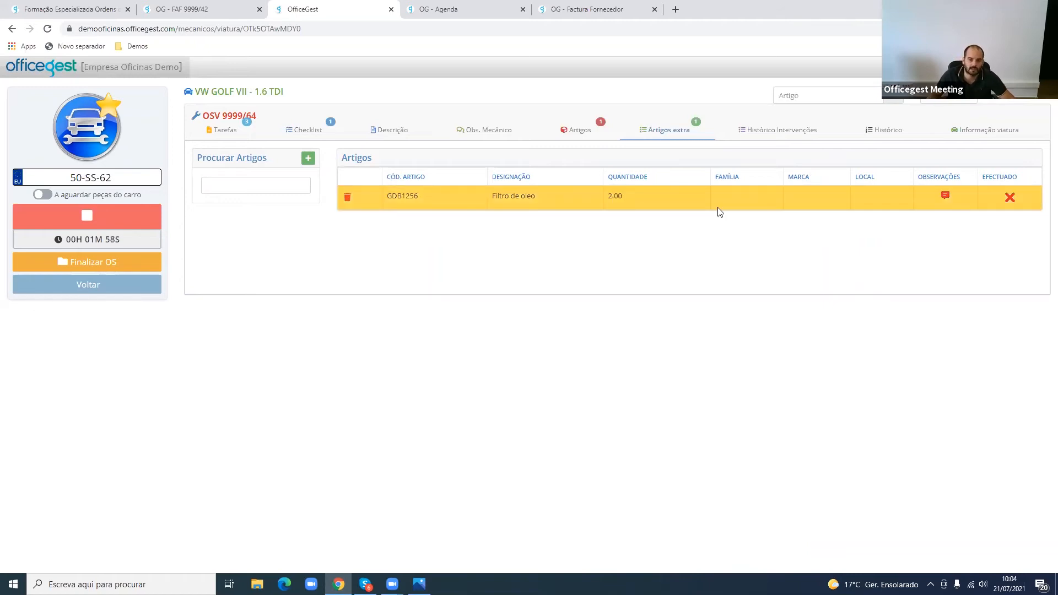
pyautogui.click(646, 208)
pyautogui.press('Return')
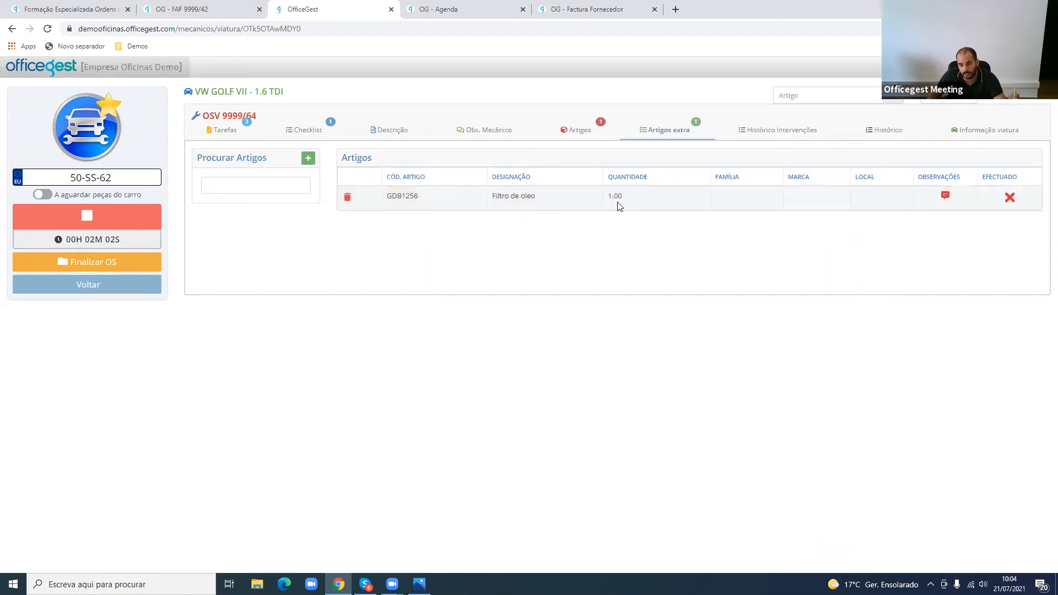
pyautogui.click(617, 200)
pyautogui.write('2')
pyautogui.press('Return')
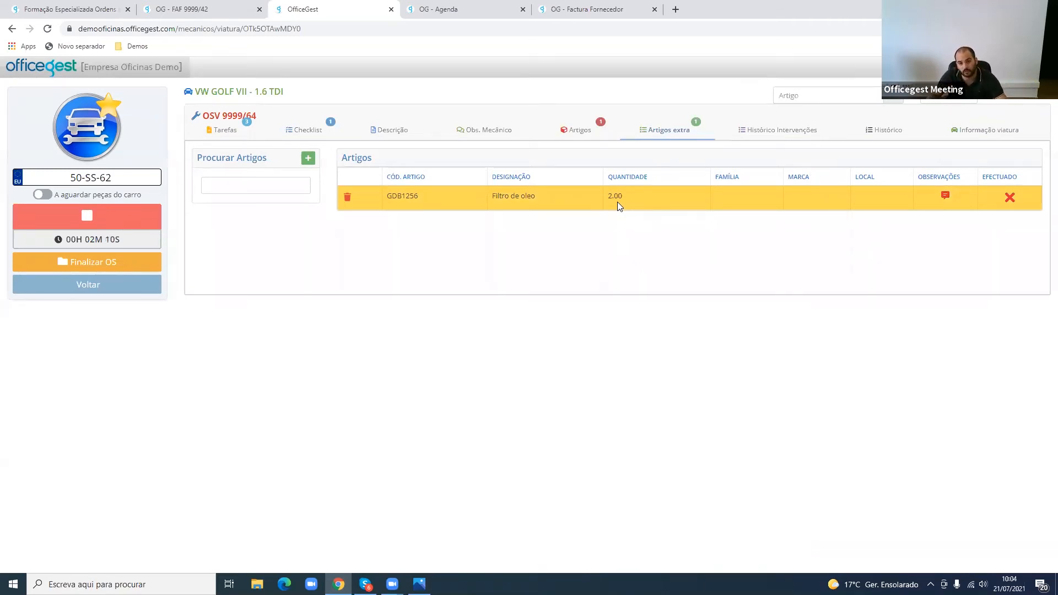
pyautogui.click(617, 202)
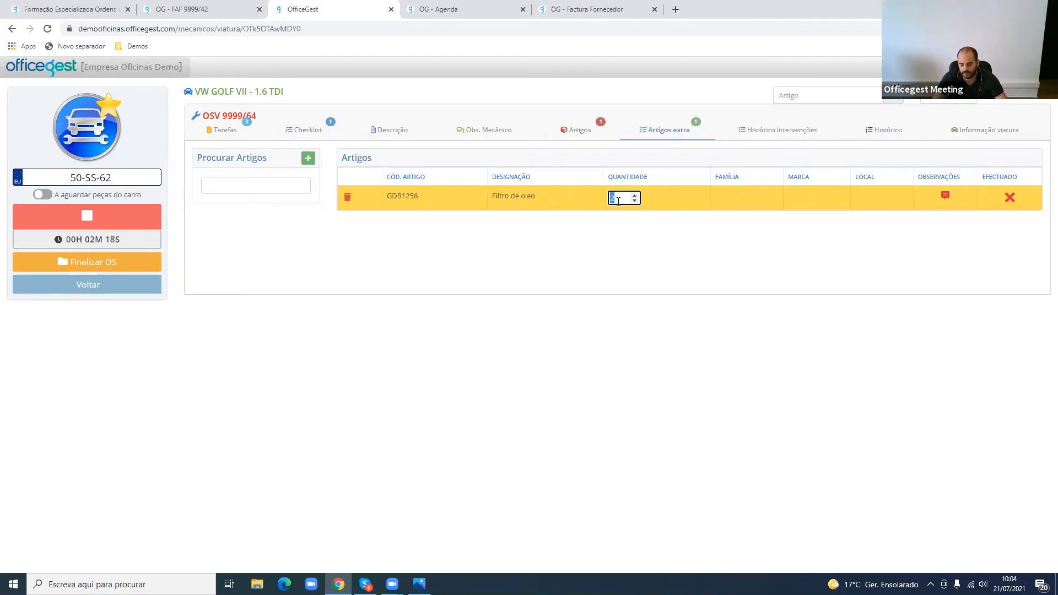
pyautogui.write('1')
pyautogui.press('Return')
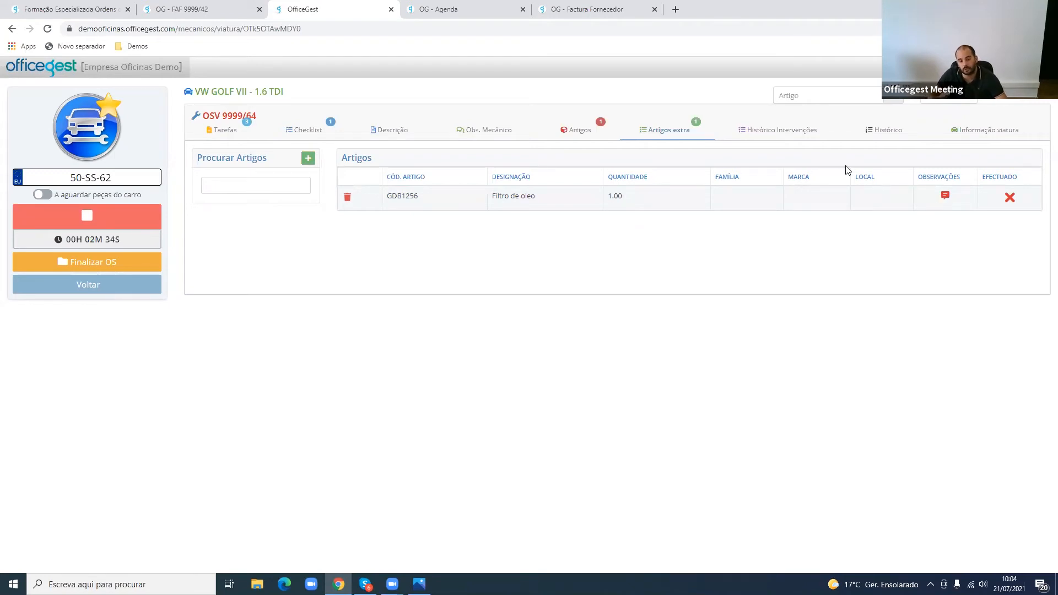
# - Add the observation teste to the extra article Filtro de oleo and save it
pyautogui.click(953, 200)
pyautogui.click(520, 138)
pyautogui.write('teste')
pyautogui.click(435, 328)
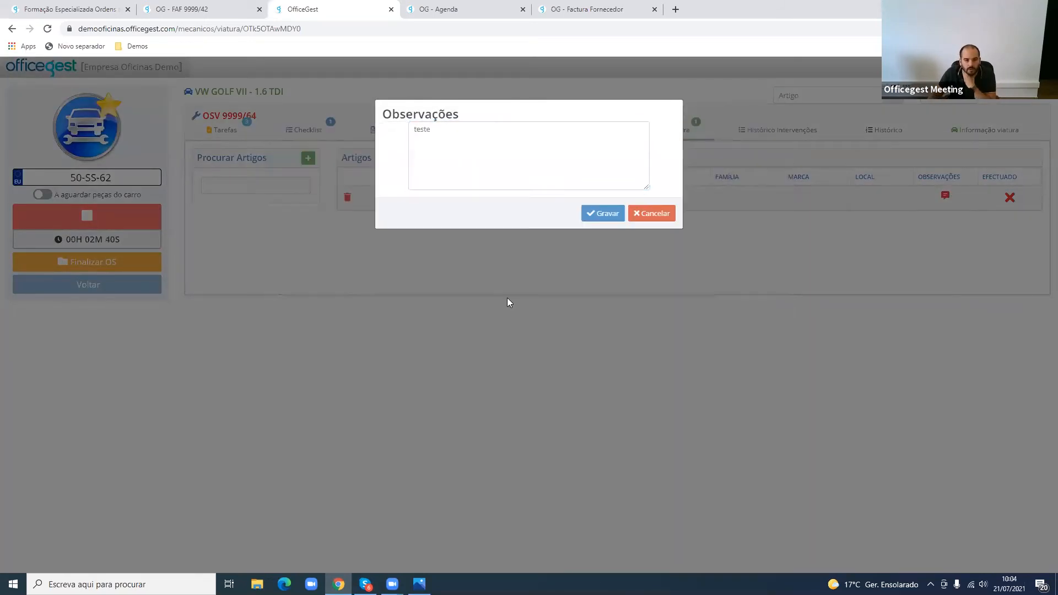
pyautogui.click(603, 213)
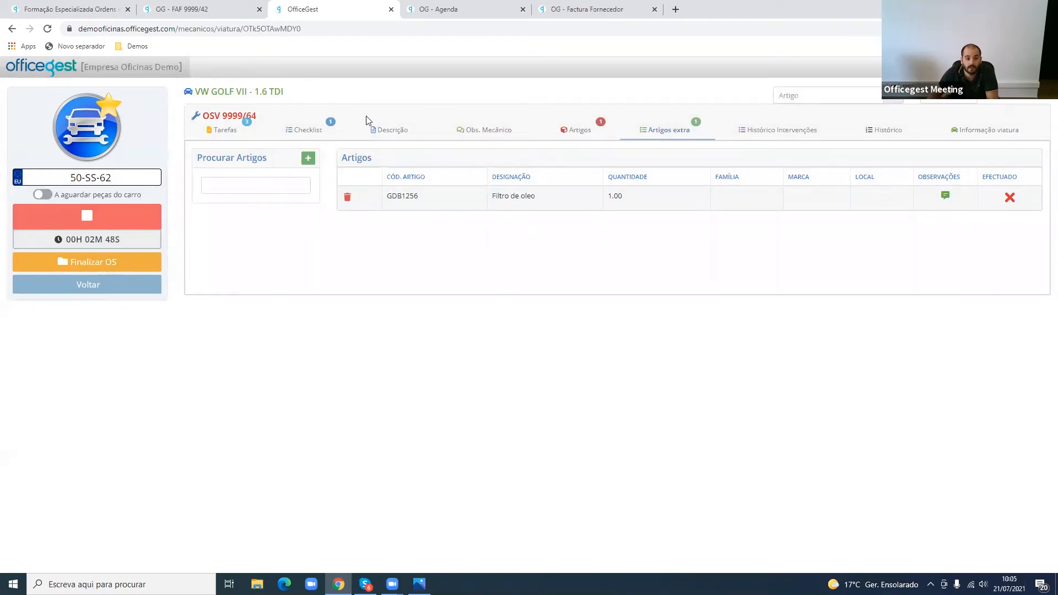
# - Add the observation teste to the order's Alinhamento de direção task and save it
pyautogui.click(211, 135)
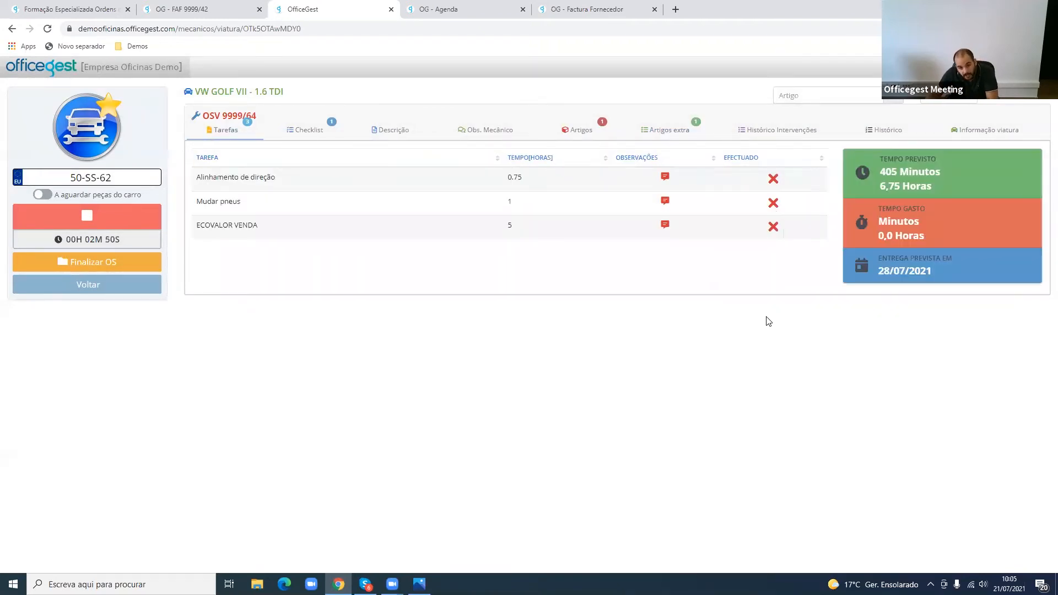
pyautogui.click(665, 176)
pyautogui.click(444, 176)
pyautogui.write('teste')
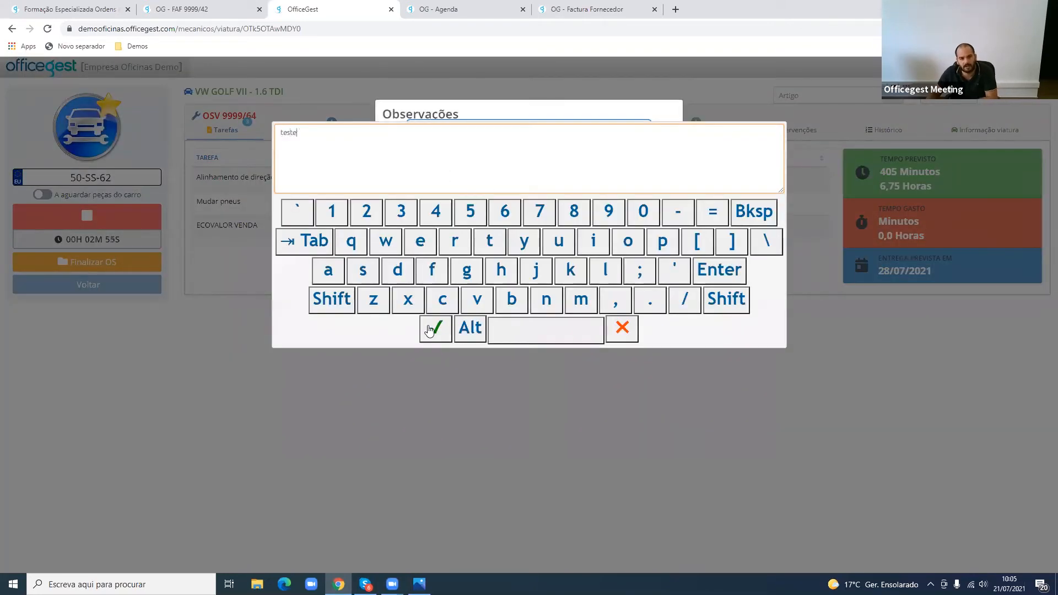
pyautogui.click(623, 329)
pyautogui.click(603, 204)
# - Mark the Alinhamento de direção task as done, and switch the ECOVALOR VENDA task's done status on and back off
pyautogui.click(773, 179)
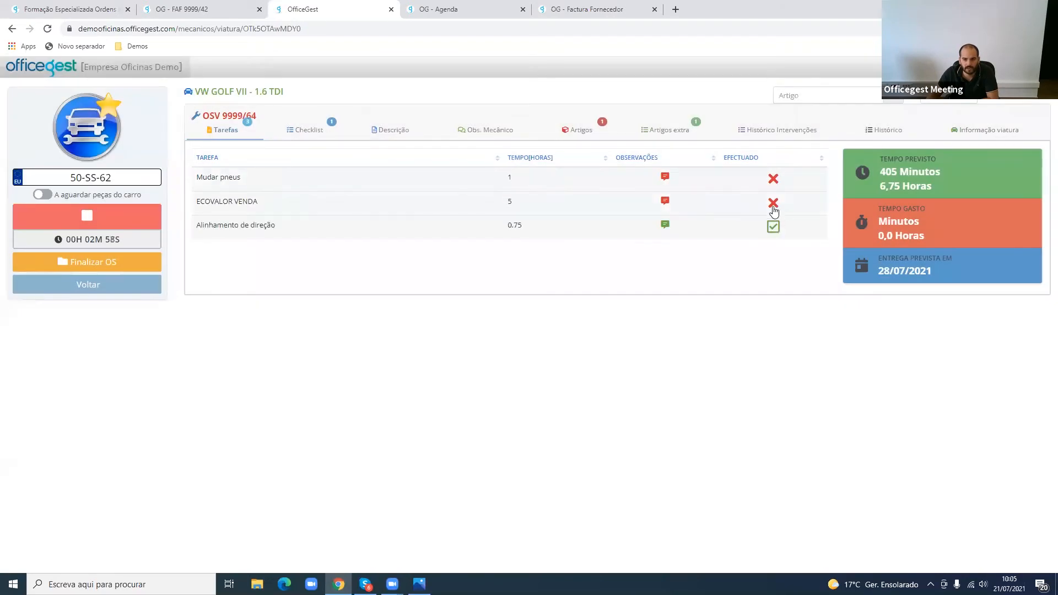
pyautogui.click(774, 204)
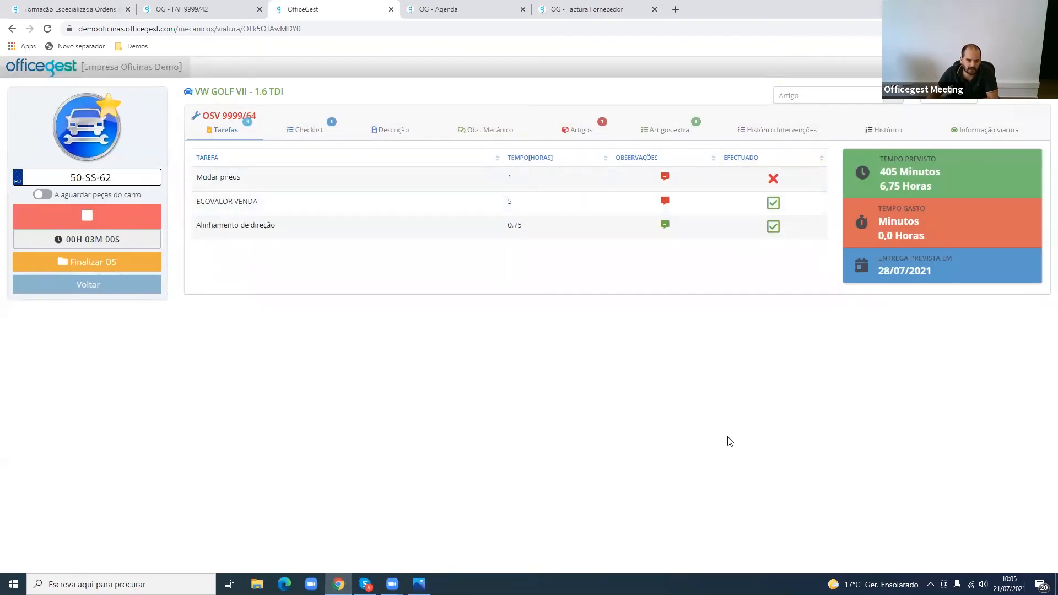
pyautogui.click(773, 203)
# - Mark the order's oleo do motor article 10w40 as done and return to the task list
pyautogui.click(667, 131)
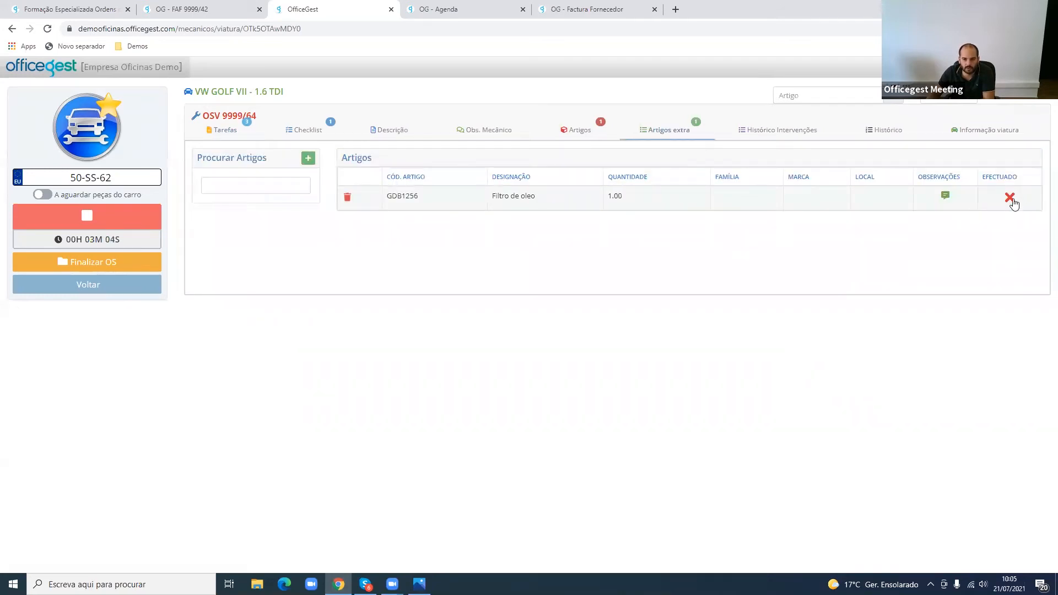
pyautogui.click(580, 131)
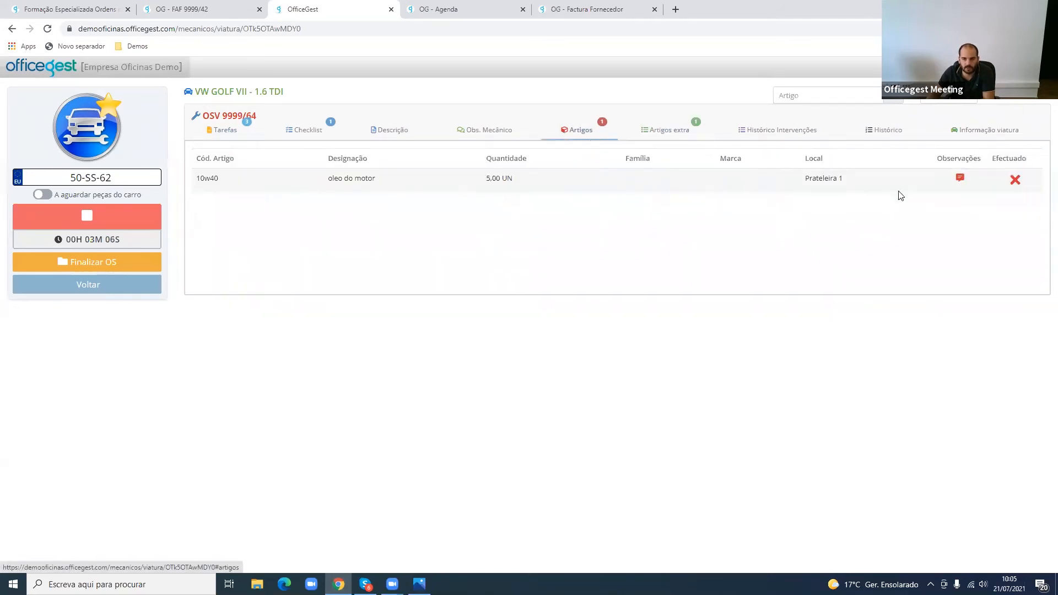
pyautogui.click(1016, 179)
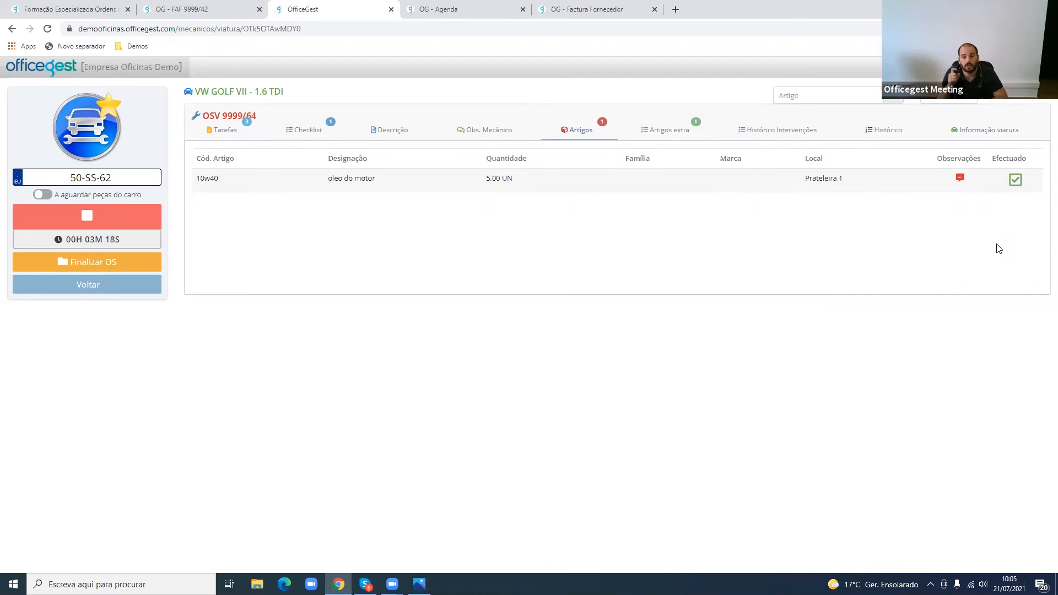
pyautogui.click(237, 132)
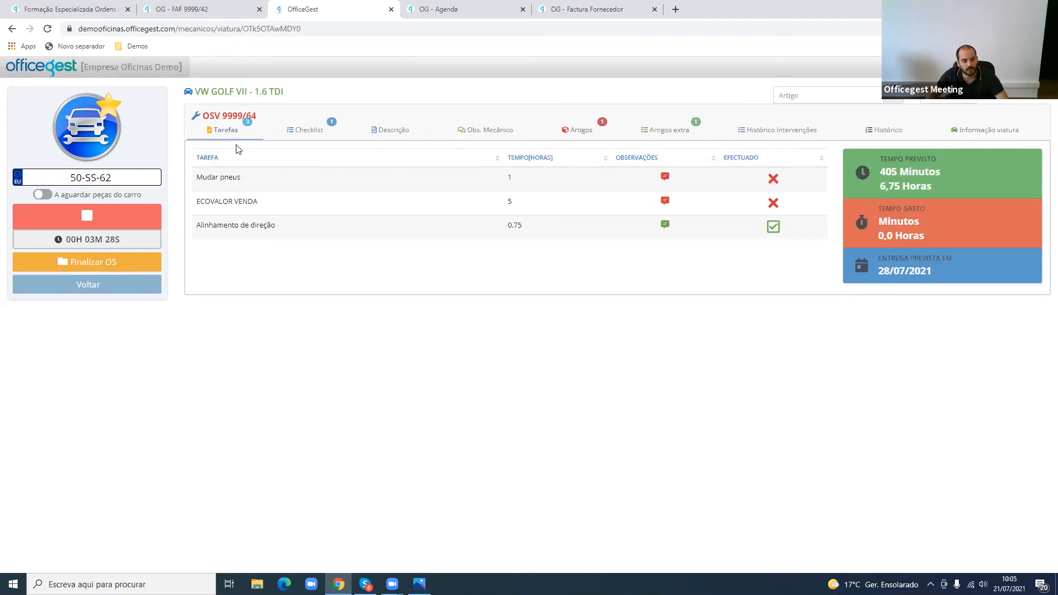
# - Check the ECOVALOR VENDA task's time, log out of the mechanic panel and sign in to the back office
pyautogui.moveTo(274, 202); pyautogui.dragTo(195, 202)
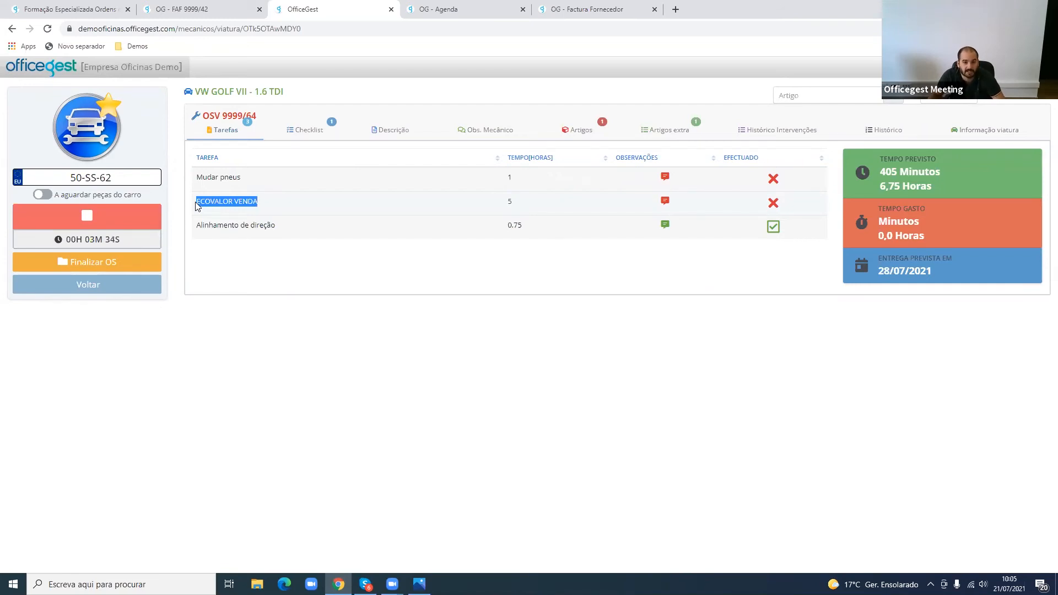
pyautogui.moveTo(522, 202); pyautogui.dragTo(502, 204)
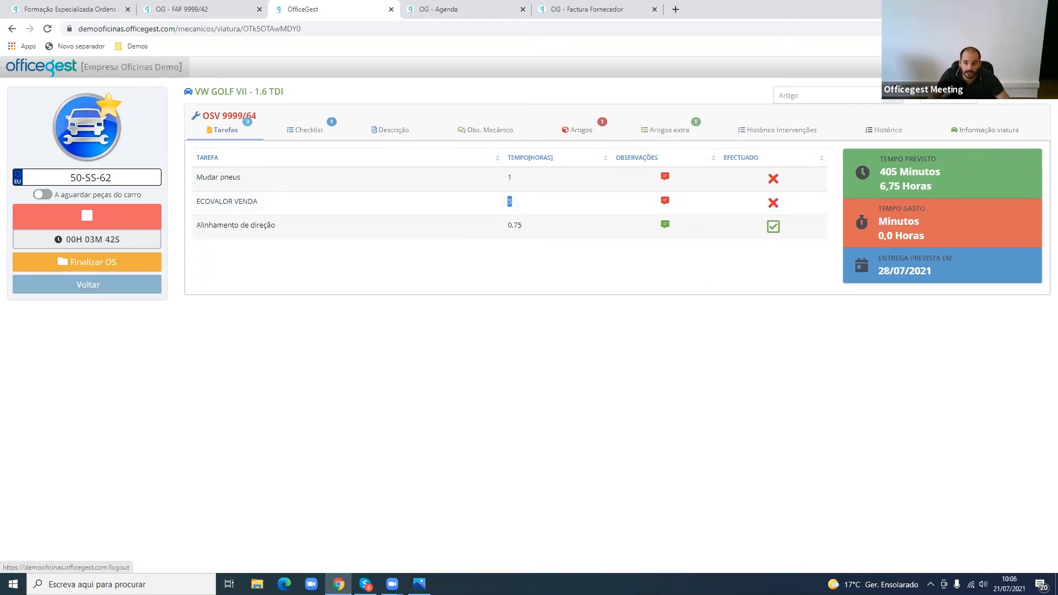
pyautogui.click(1027, 67)
pyautogui.click(127, 70)
pyautogui.click(643, 182)
pyautogui.click(656, 246)
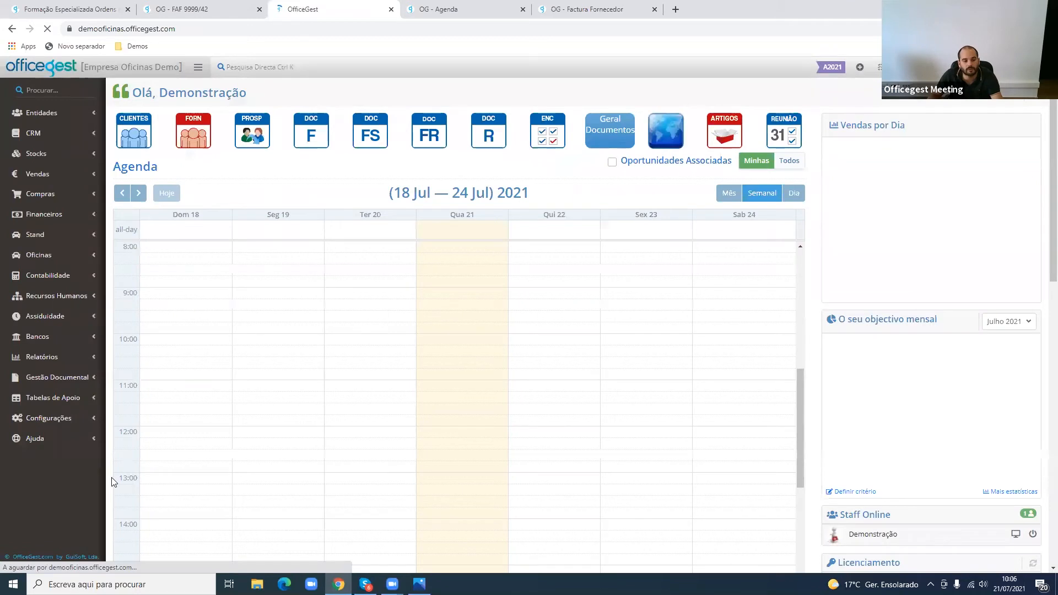
# - In the workshop parameters, set [H] HORA as the article unit summed into task time and save the changes
pyautogui.click(41, 418)
pyautogui.click(625, 187)
pyautogui.click(60, 467)
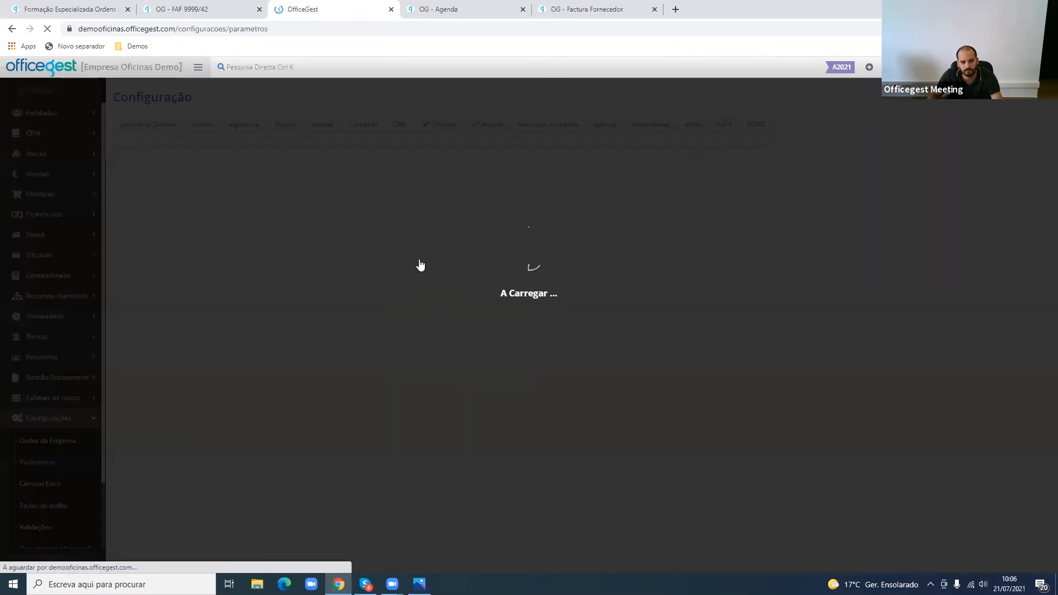
pyautogui.click(456, 131)
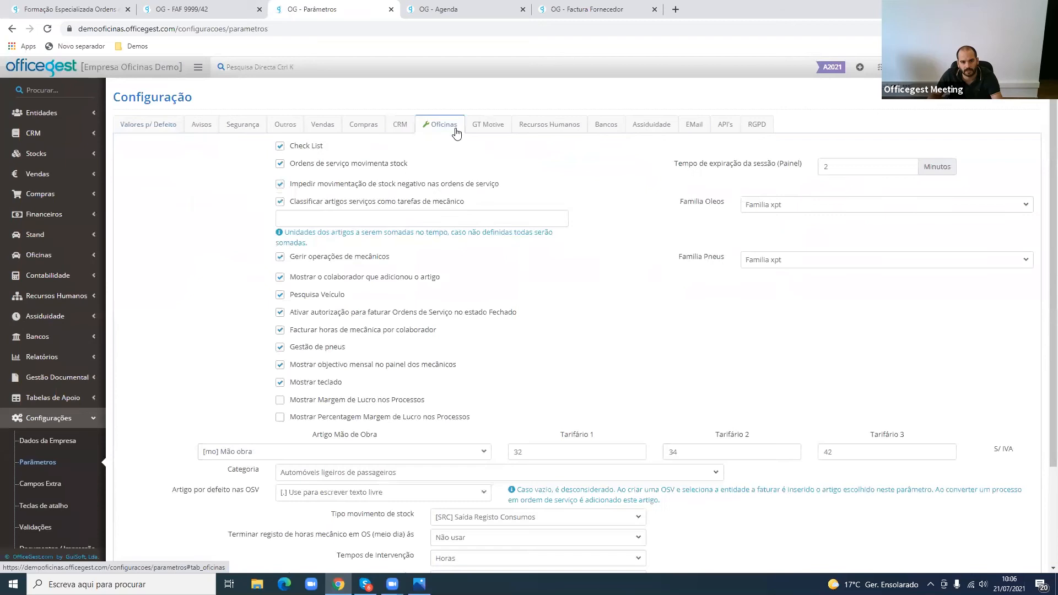
pyautogui.click(370, 220)
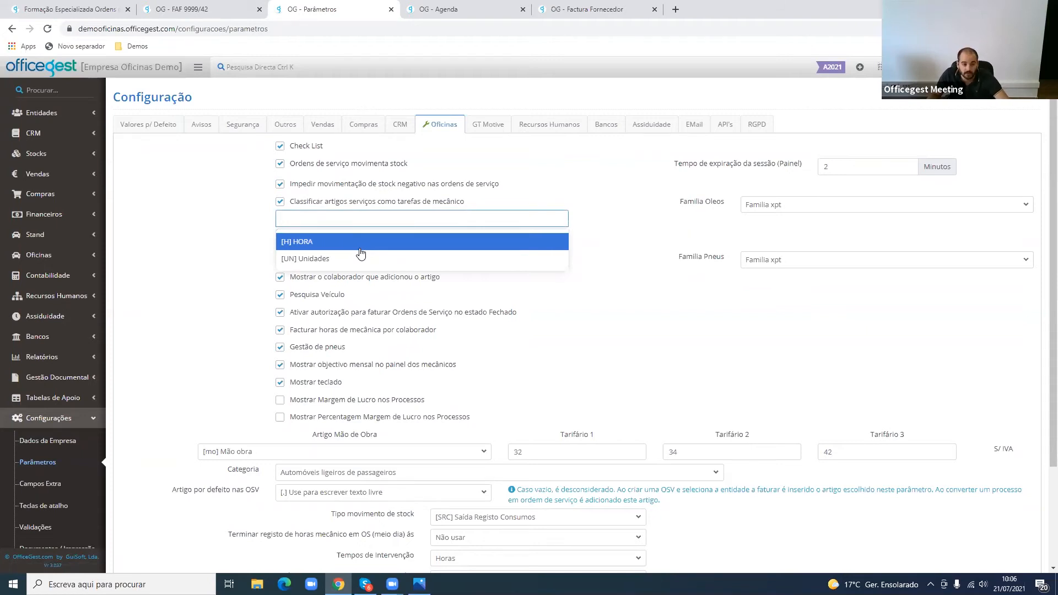
pyautogui.click(359, 248)
pyautogui.scroll(-2, 697, 401)
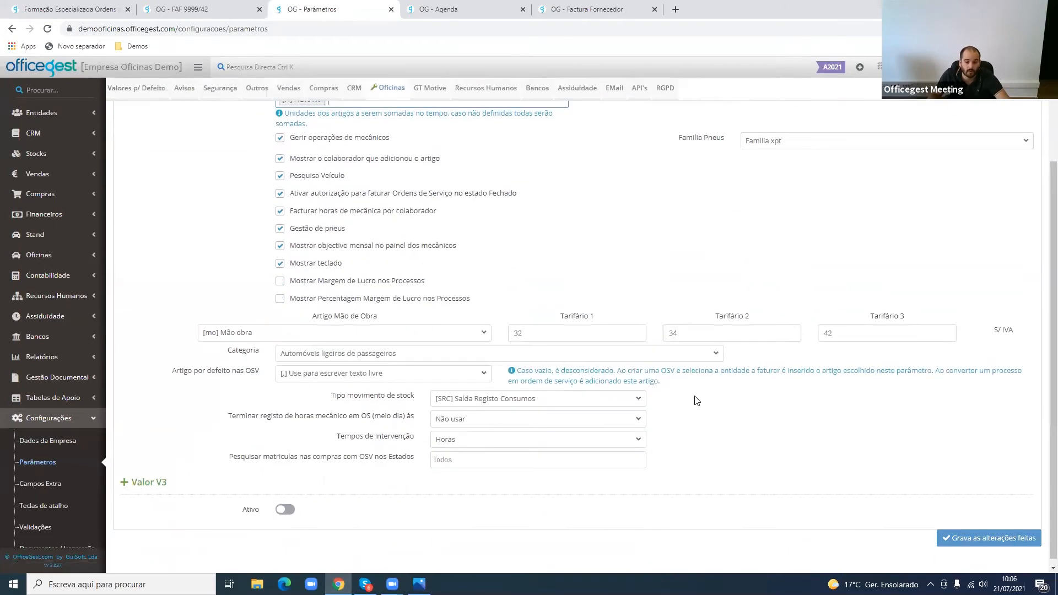
pyautogui.press('F5')
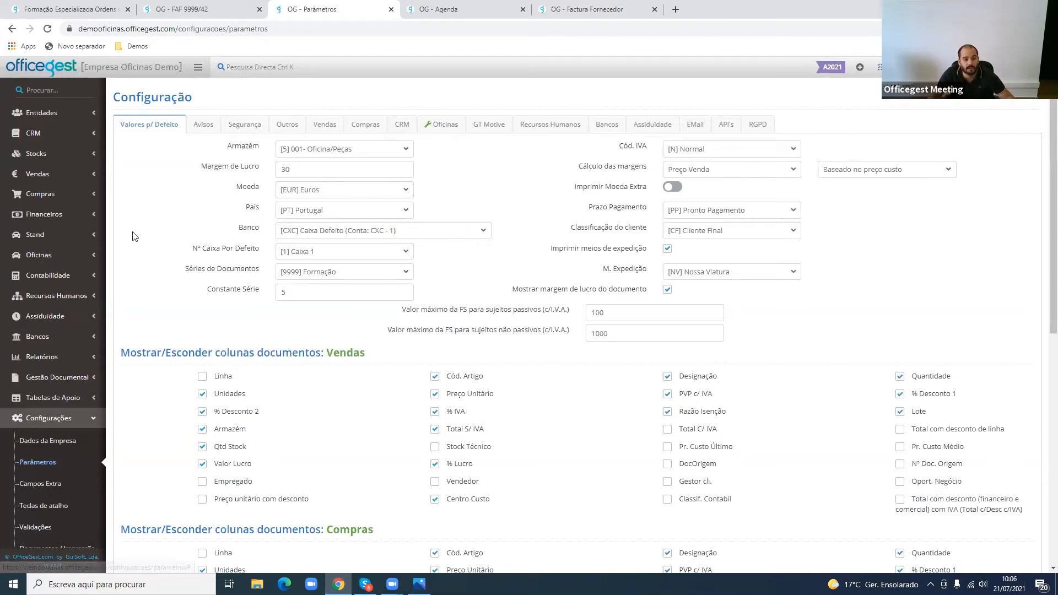
# - List the service orders in execution and open OSV 9999/64 to check its interventions
pyautogui.click(50, 254)
pyautogui.click(85, 279)
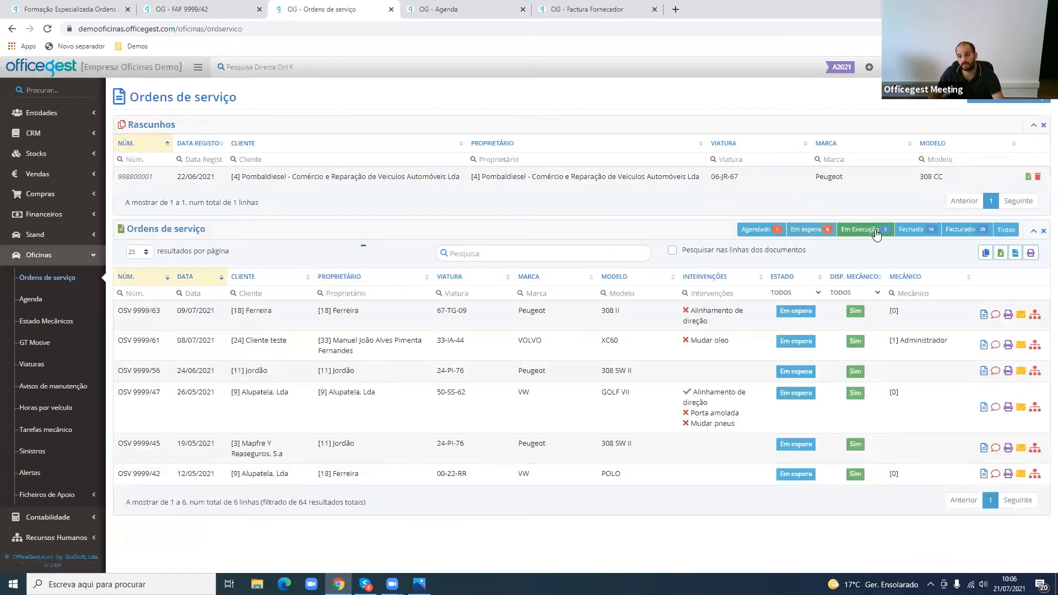
pyautogui.click(875, 231)
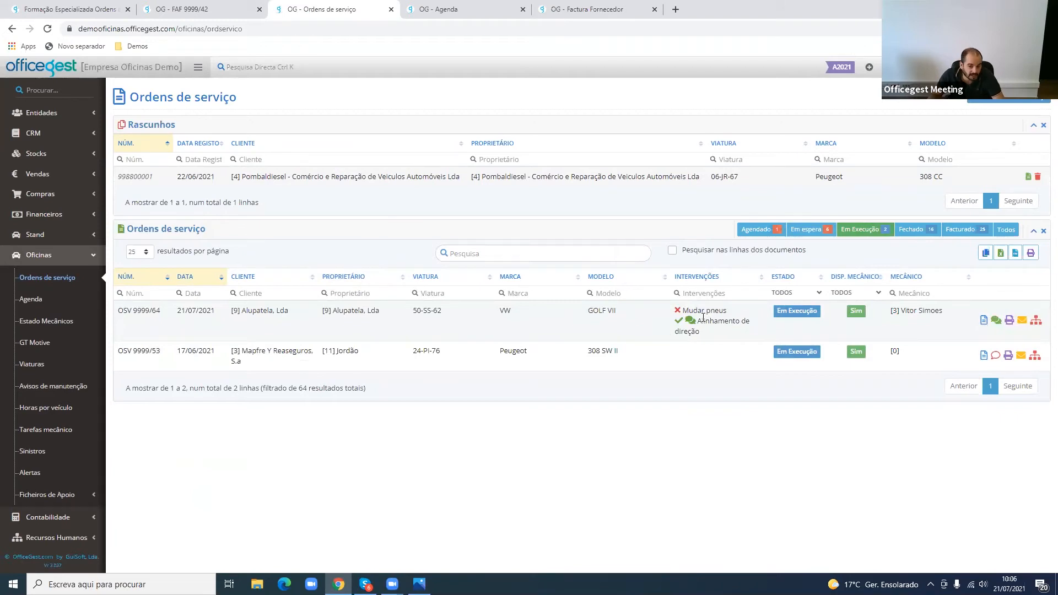
pyautogui.moveTo(698, 322); pyautogui.dragTo(720, 337)
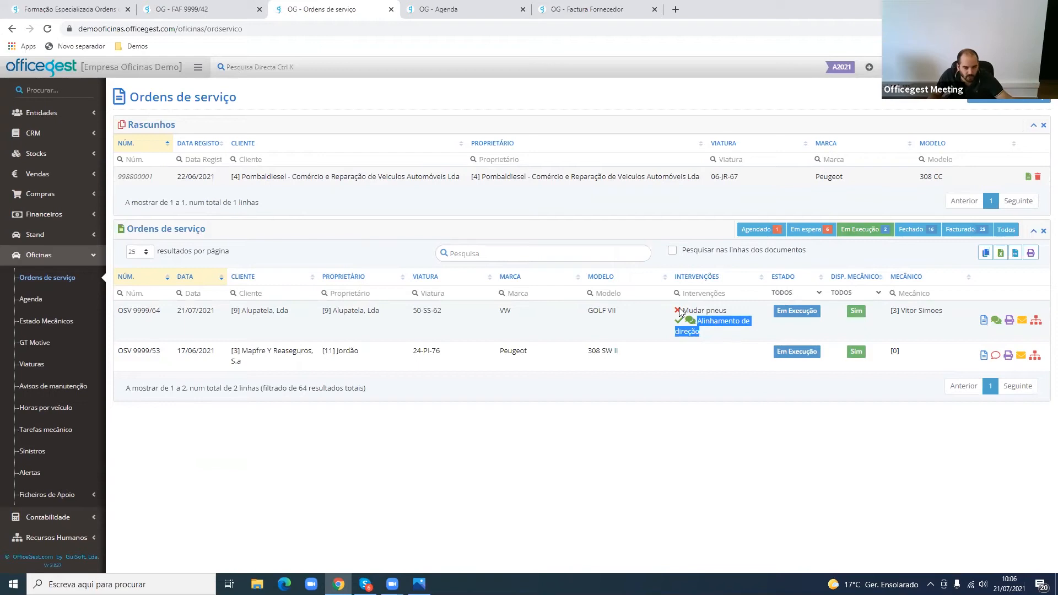
pyautogui.moveTo(682, 312); pyautogui.dragTo(747, 322)
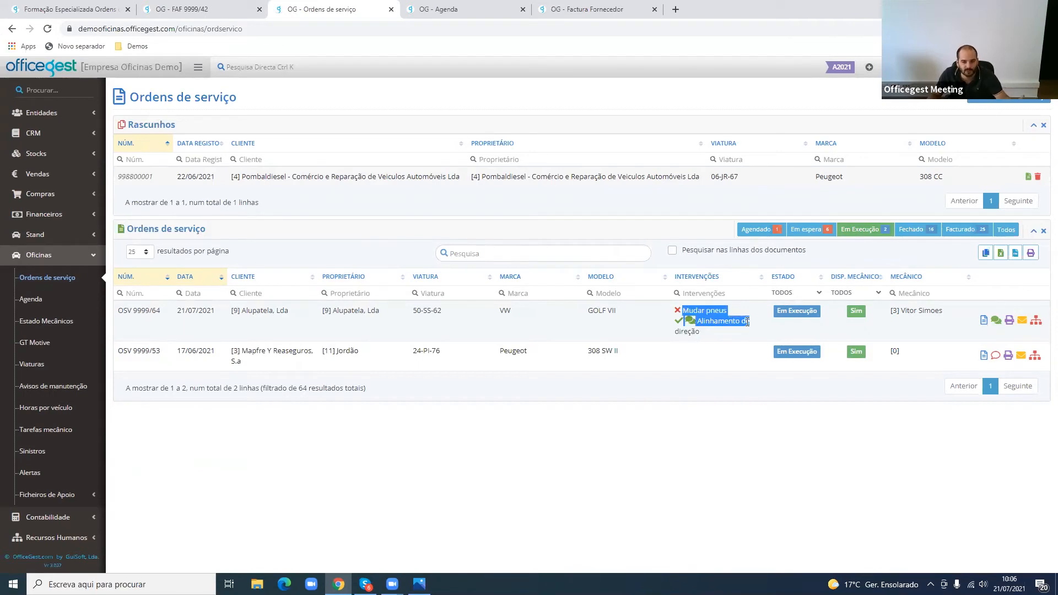
pyautogui.click(726, 310)
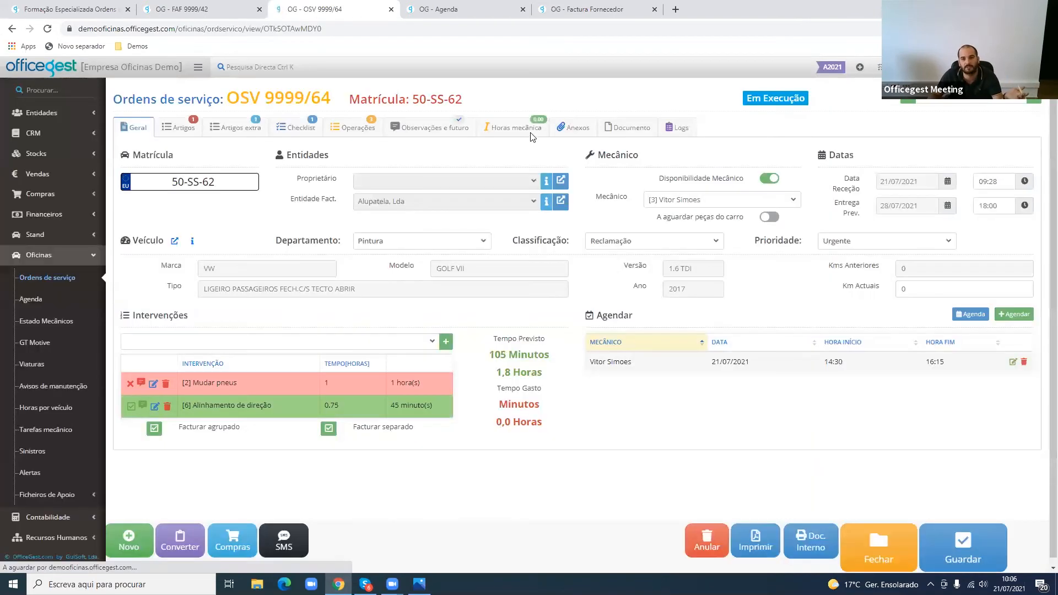
pyautogui.tripleClick(246, 390)
pyautogui.click(371, 423)
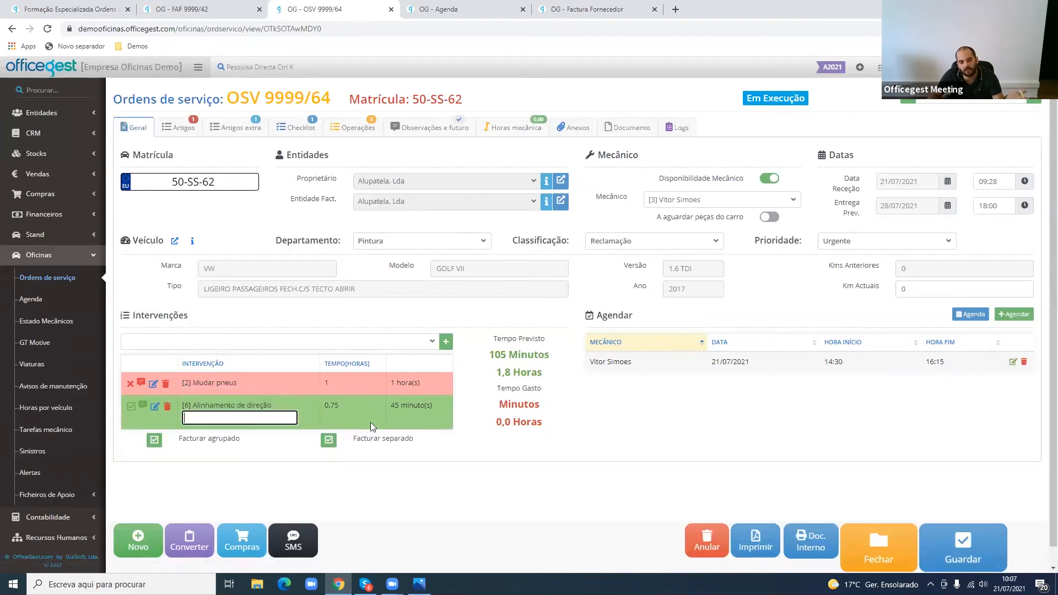
pyautogui.click(518, 445)
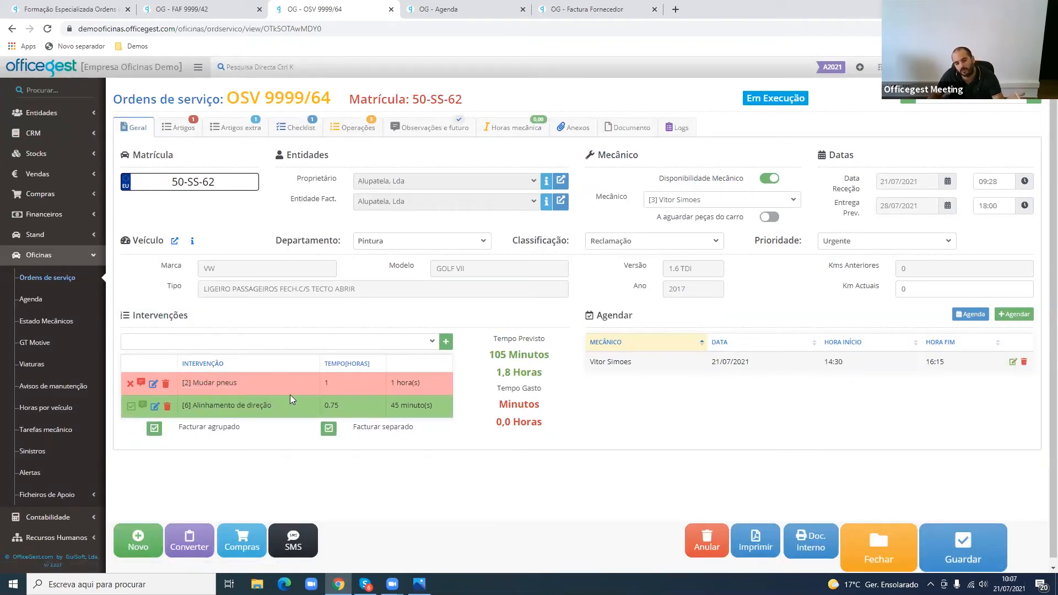
# - Examine the observation on the order's Filtro de oleo operation and the start time of the mechanic's hours
pyautogui.click(345, 132)
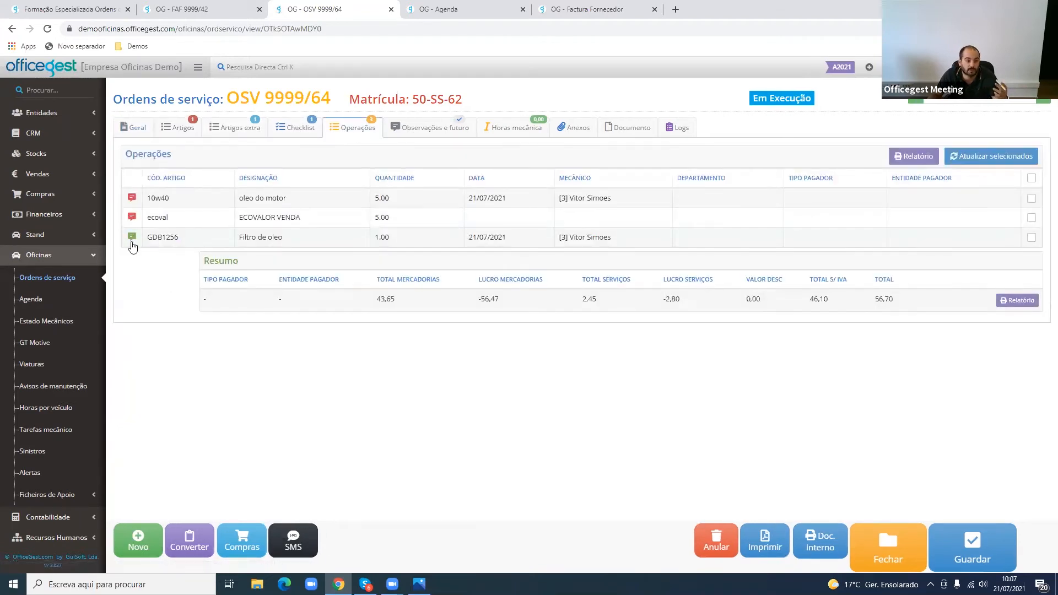
pyautogui.click(132, 238)
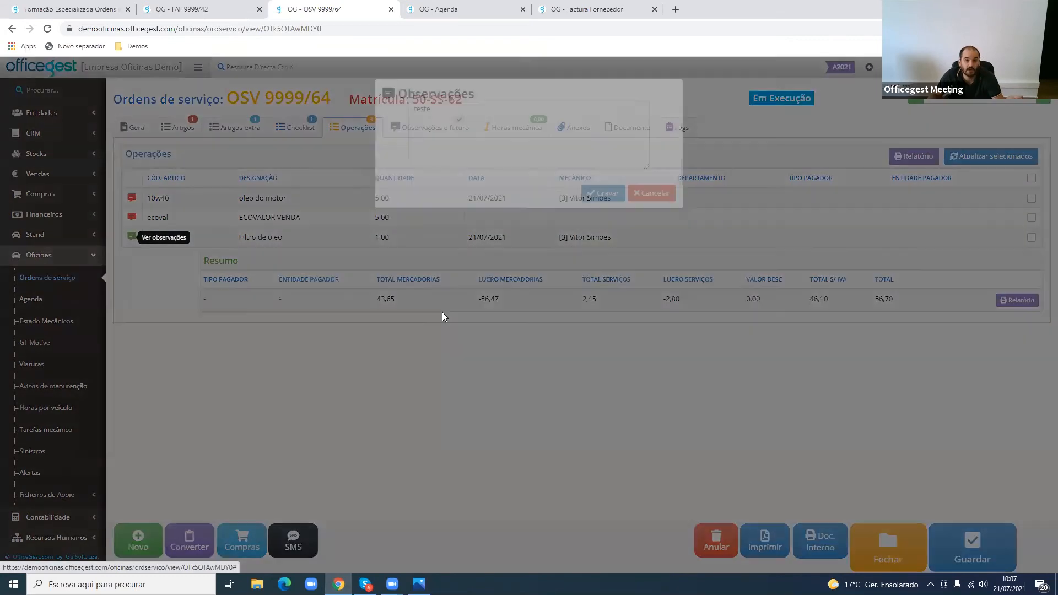
pyautogui.click(427, 349)
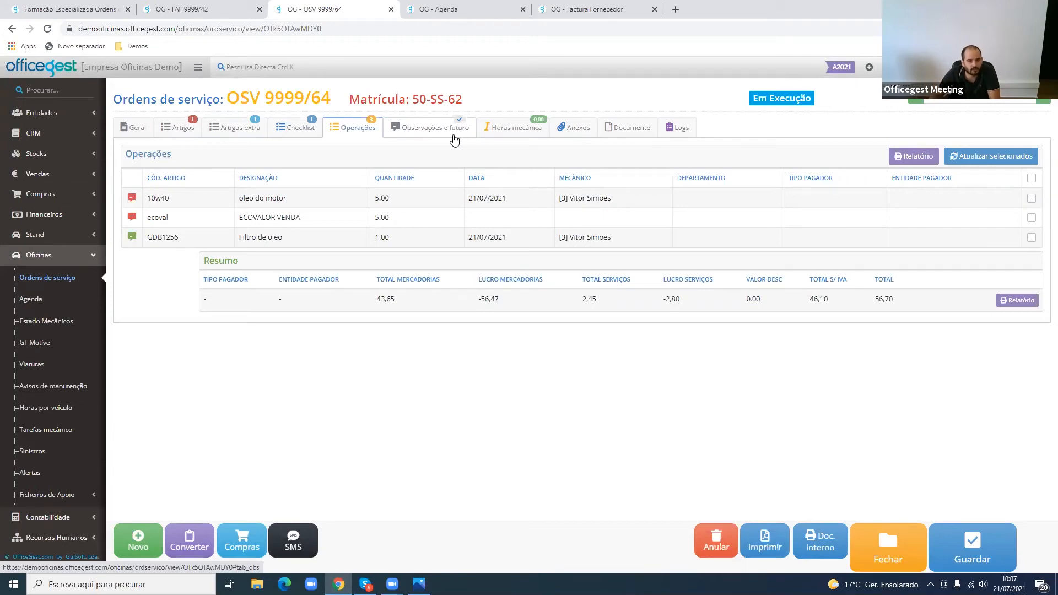
pyautogui.click(494, 138)
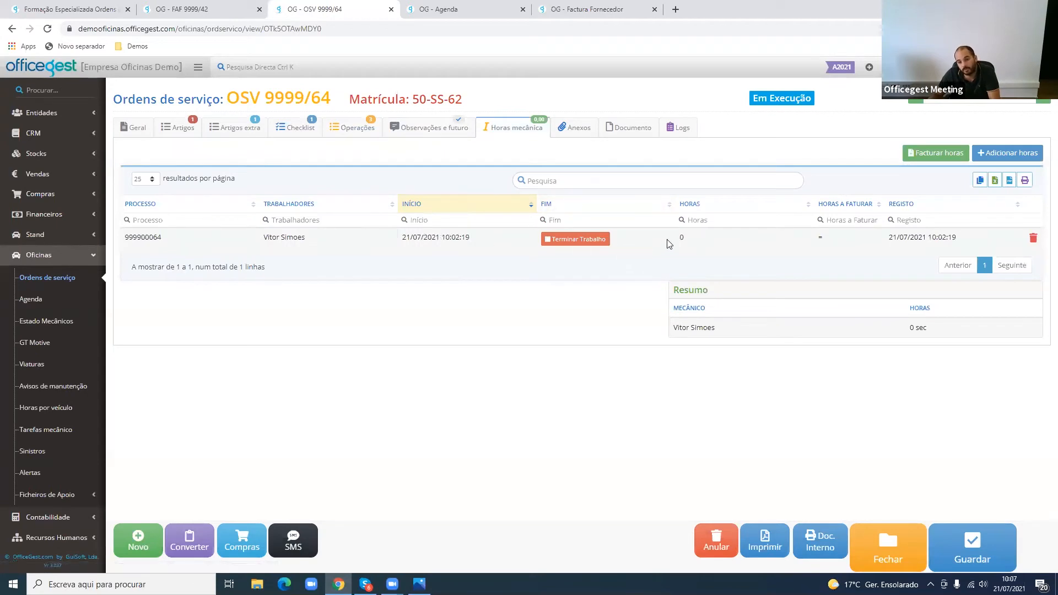
pyautogui.moveTo(491, 243); pyautogui.dragTo(395, 243)
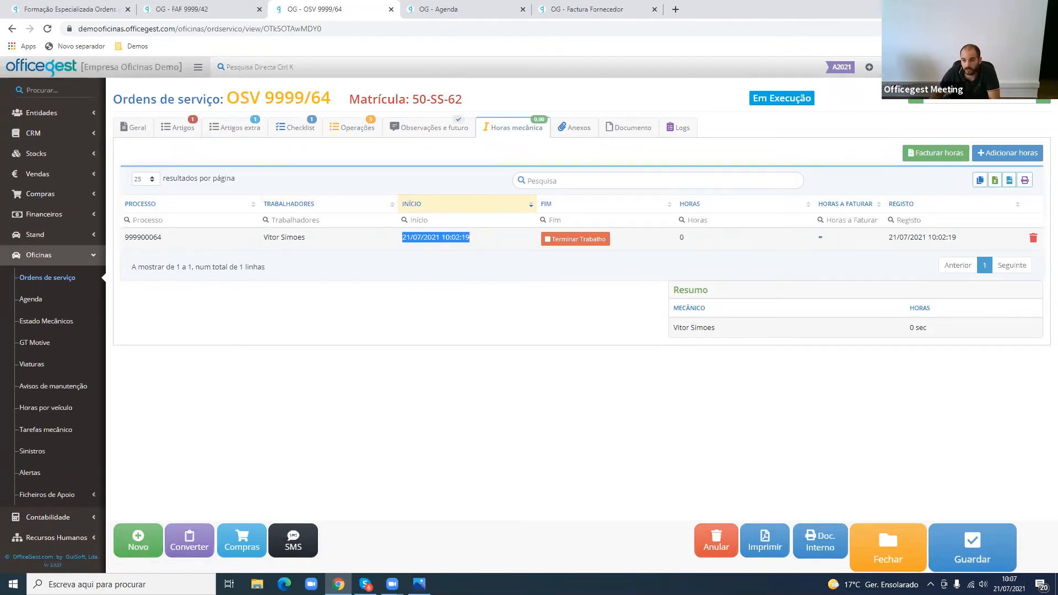
# - Log back in to the mechanic panel, choose the assigned mechanic, open OSV 9999/64 and update the browser's saved password
pyautogui.click(1041, 67)
pyautogui.click(1022, 137)
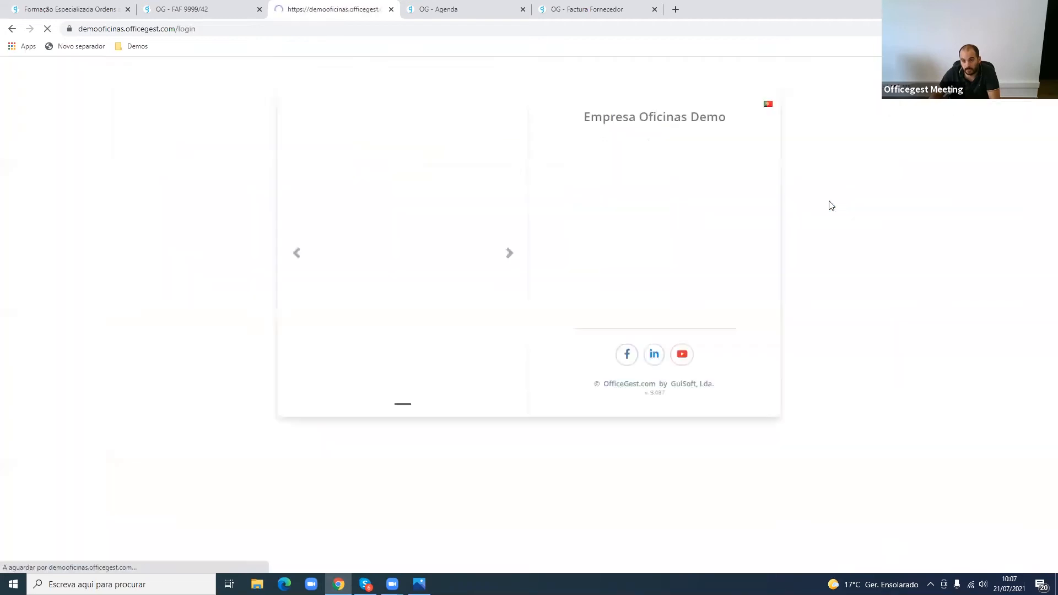
pyautogui.click(690, 223)
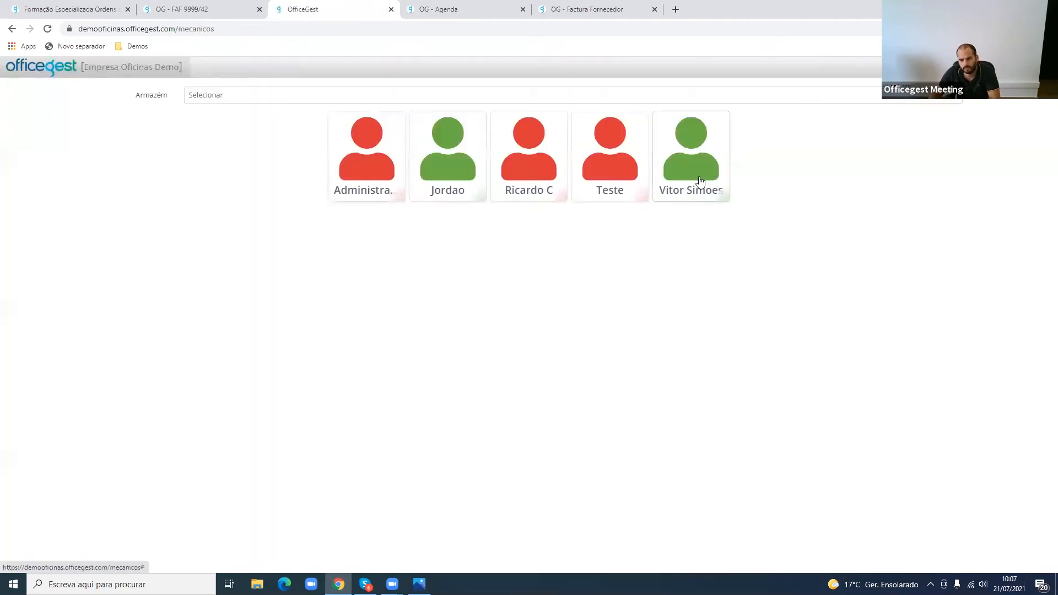
pyautogui.click(700, 181)
pyautogui.click(528, 299)
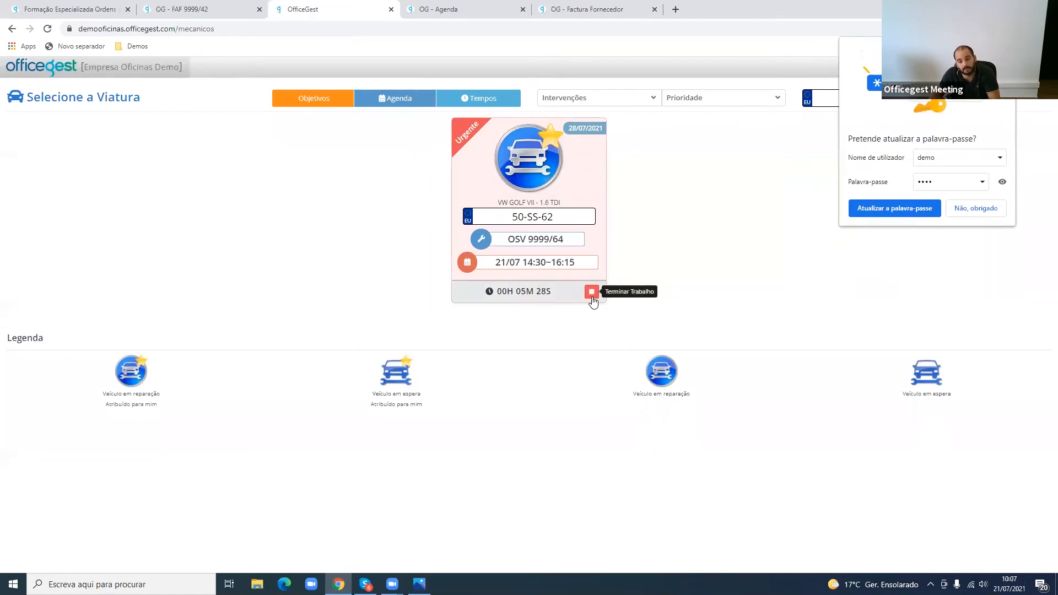
pyautogui.click(543, 197)
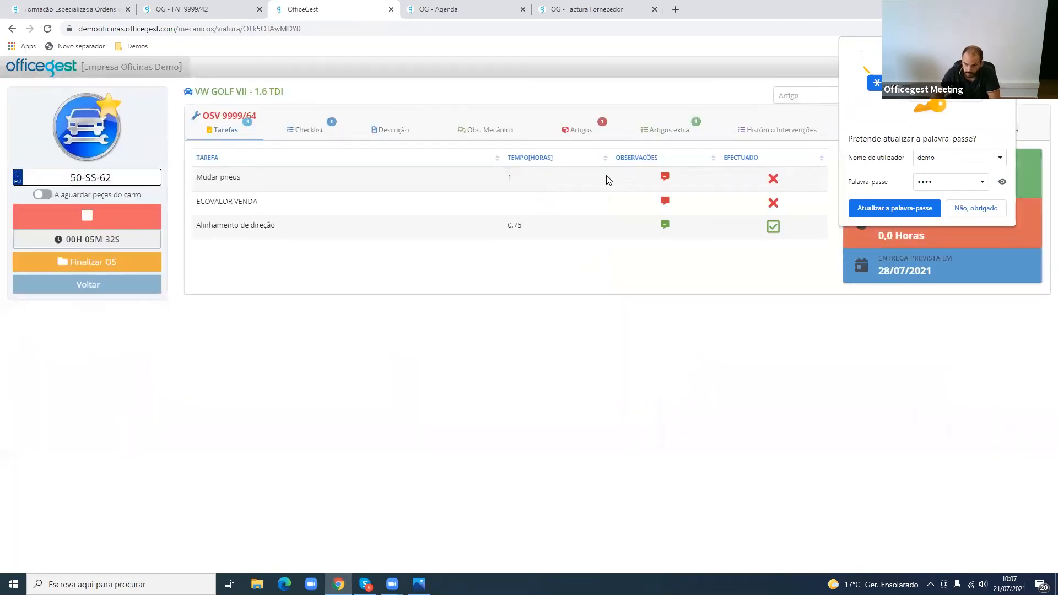
pyautogui.click(895, 208)
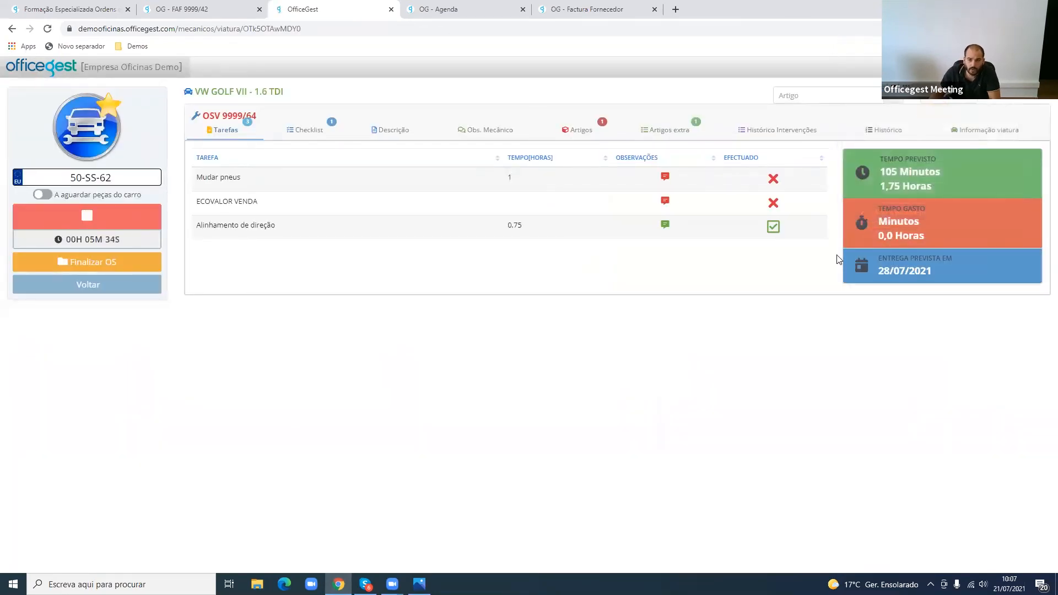
# - Review the order's forecast time, time spent and expected delivery date
pyautogui.moveTo(881, 171); pyautogui.dragTo(957, 177)
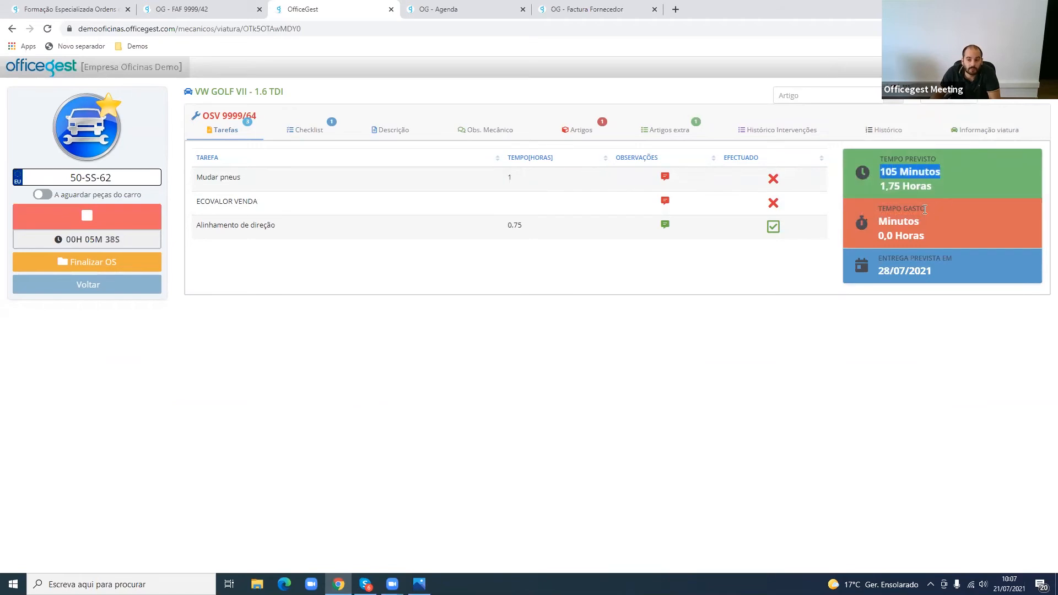
pyautogui.moveTo(878, 218); pyautogui.dragTo(931, 238)
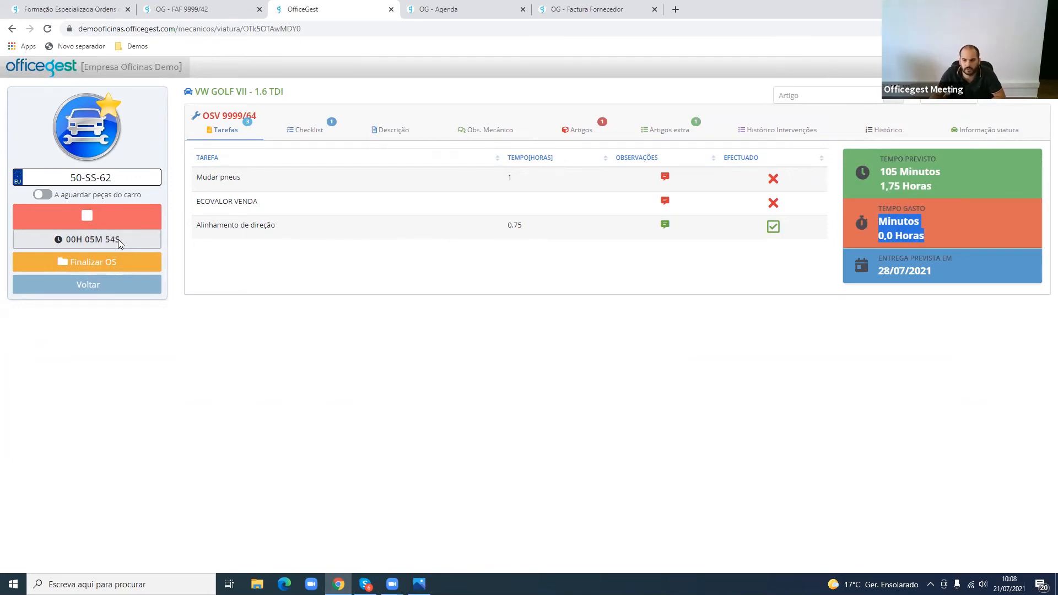
pyautogui.moveTo(885, 269); pyautogui.dragTo(931, 271)
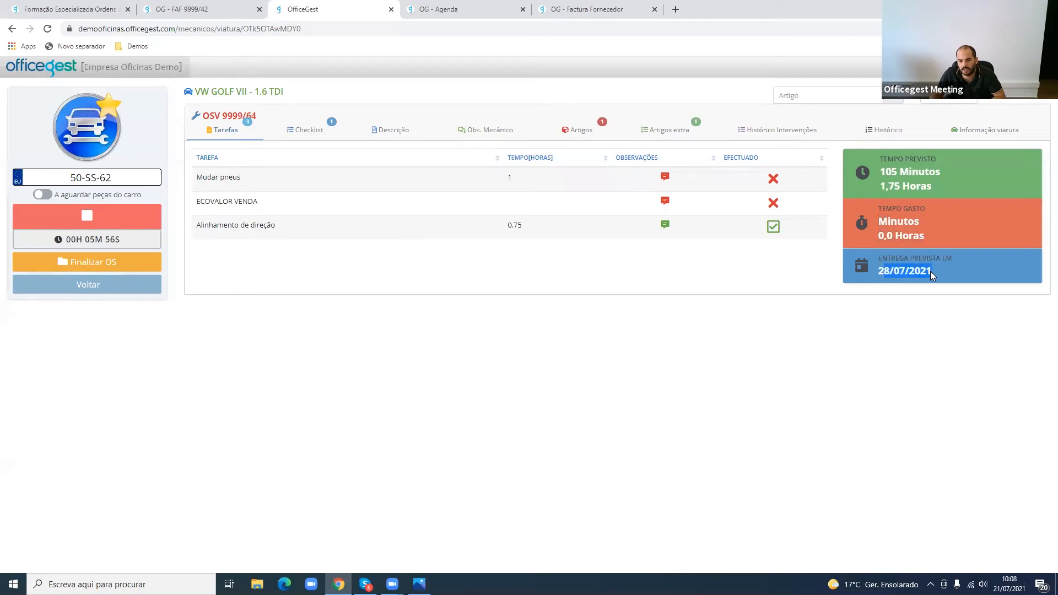
pyautogui.tripleClick(930, 271)
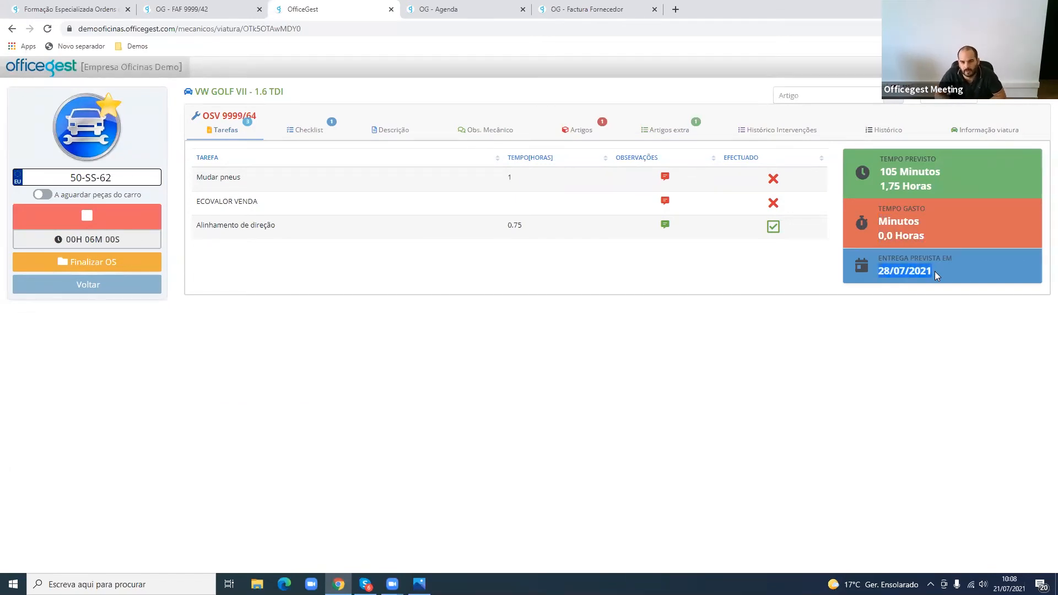
# - Mark the order's Mudar pneus and ECOVALOR VENDA tasks as done
pyautogui.click(773, 178)
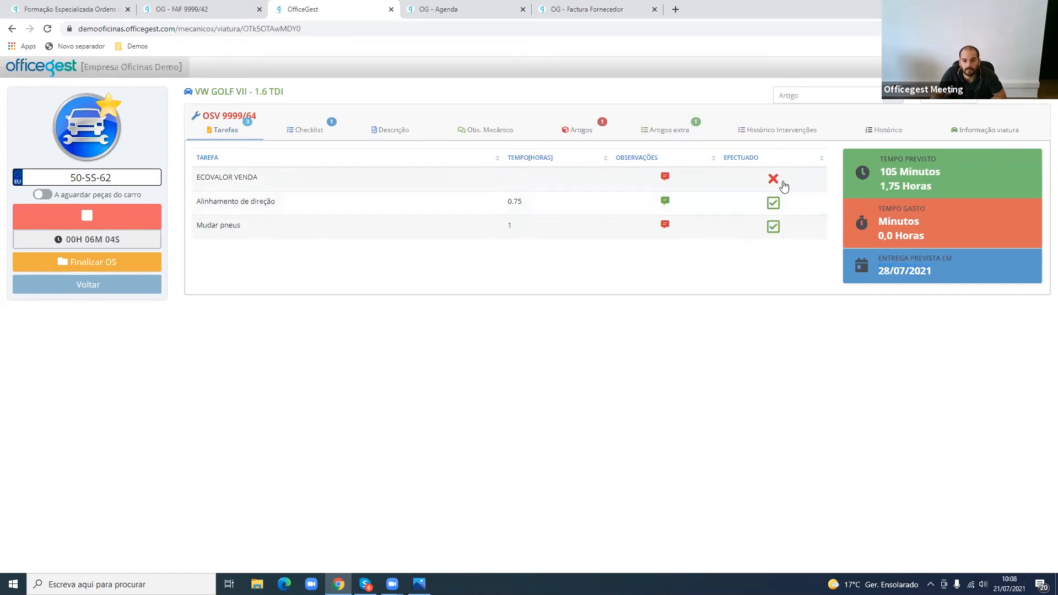
pyautogui.click(773, 178)
pyautogui.moveTo(208, 180); pyautogui.dragTo(318, 175)
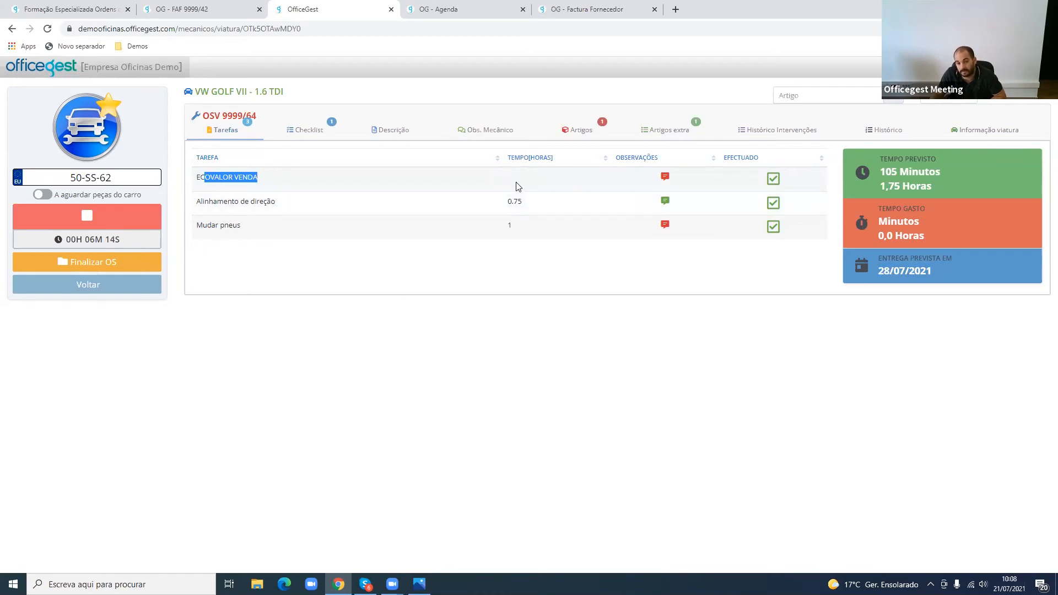
pyautogui.tripleClick(221, 179)
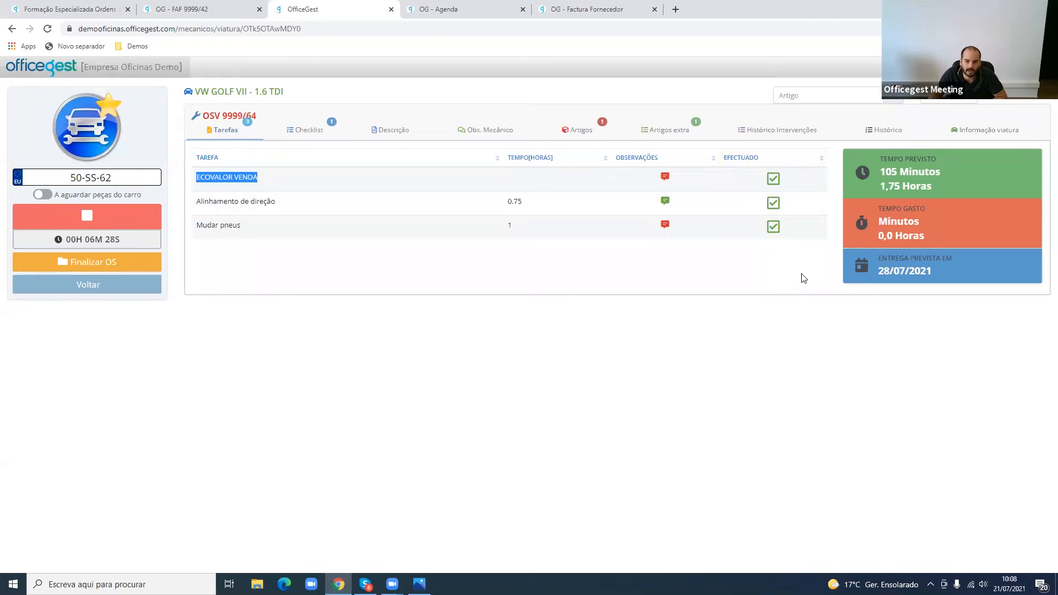
# - Review the order's checklist, articles and extra articles
pyautogui.click(317, 137)
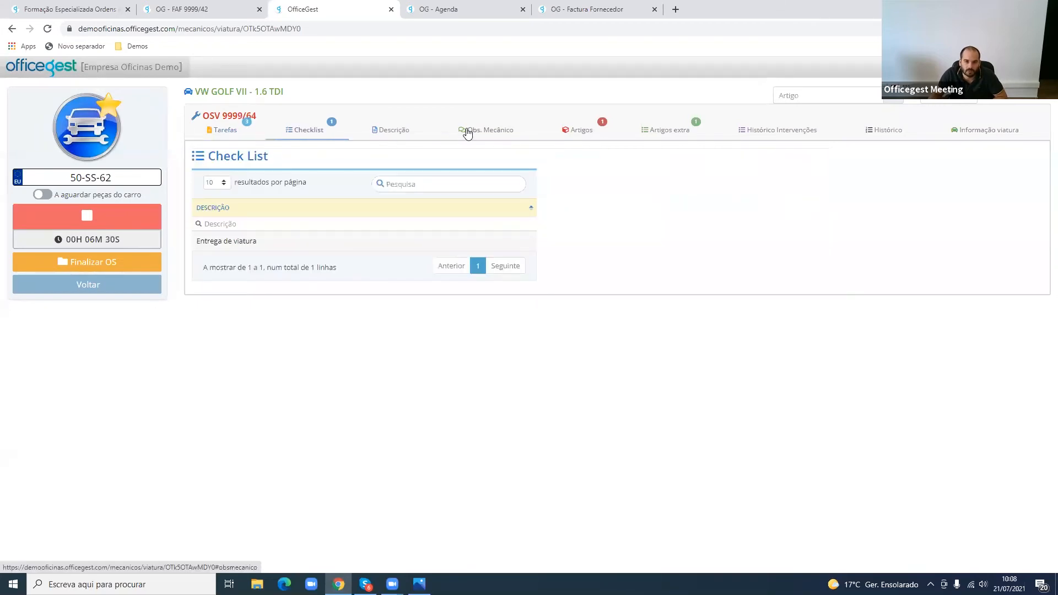
pyautogui.click(568, 135)
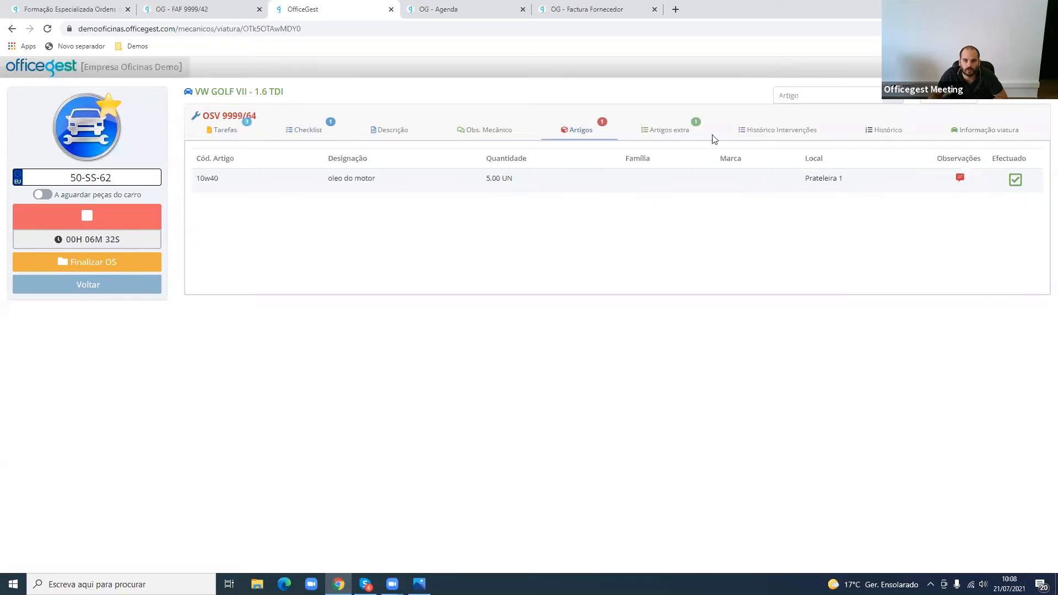
pyautogui.click(697, 141)
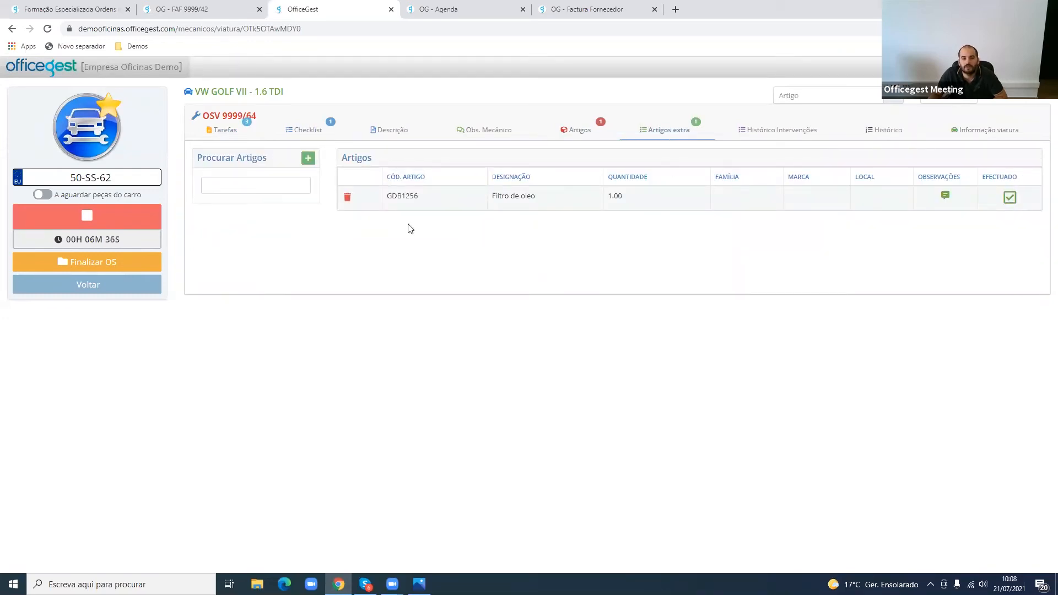
# - Stop and restart the work on OSV 9999/64, and finalise the service order
pyautogui.click(97, 220)
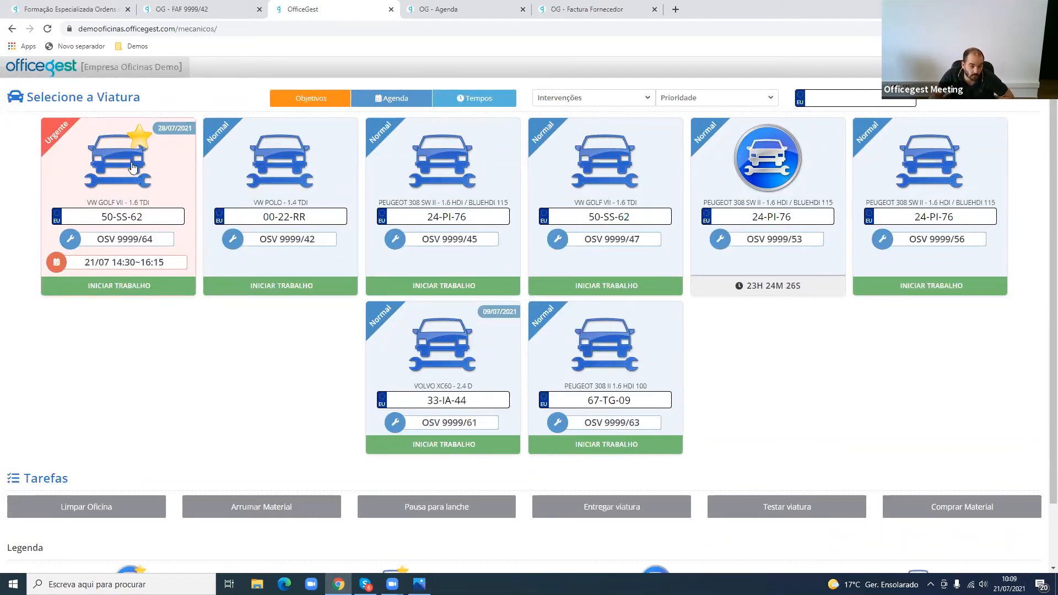
pyautogui.click(133, 168)
pyautogui.click(110, 237)
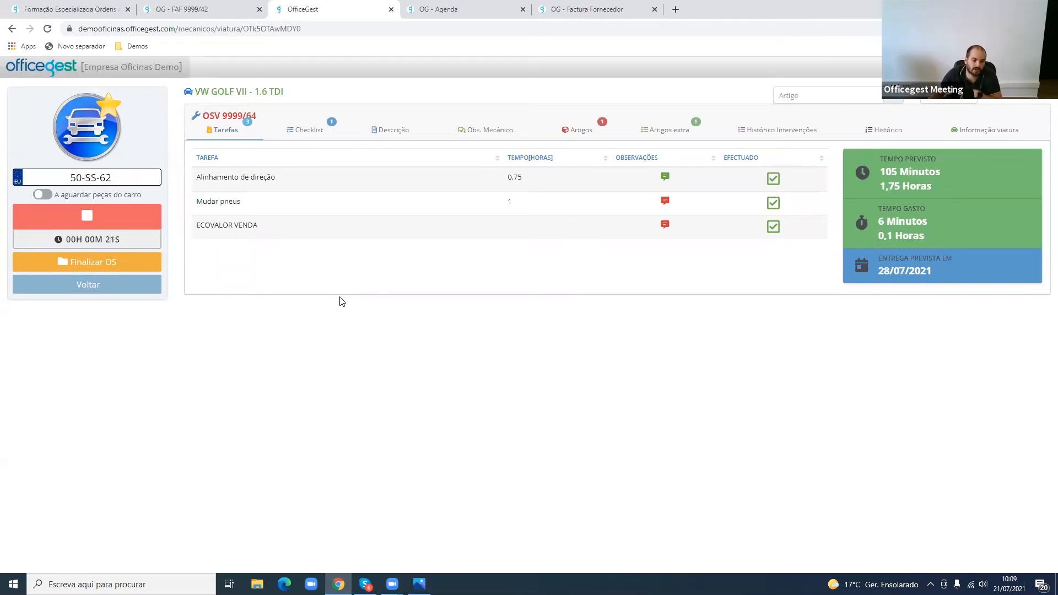
pyautogui.click(132, 269)
pyautogui.click(663, 154)
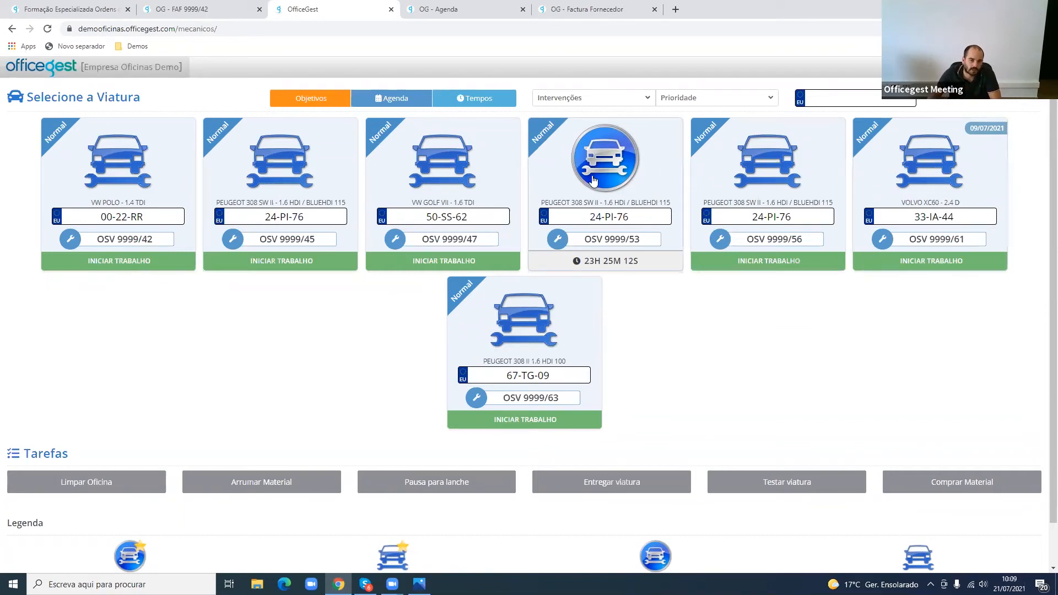
# - Check order OSV 9999/53, return to the vehicle list and start the Pausa para lanche task, leaving it running
pyautogui.click(605, 192)
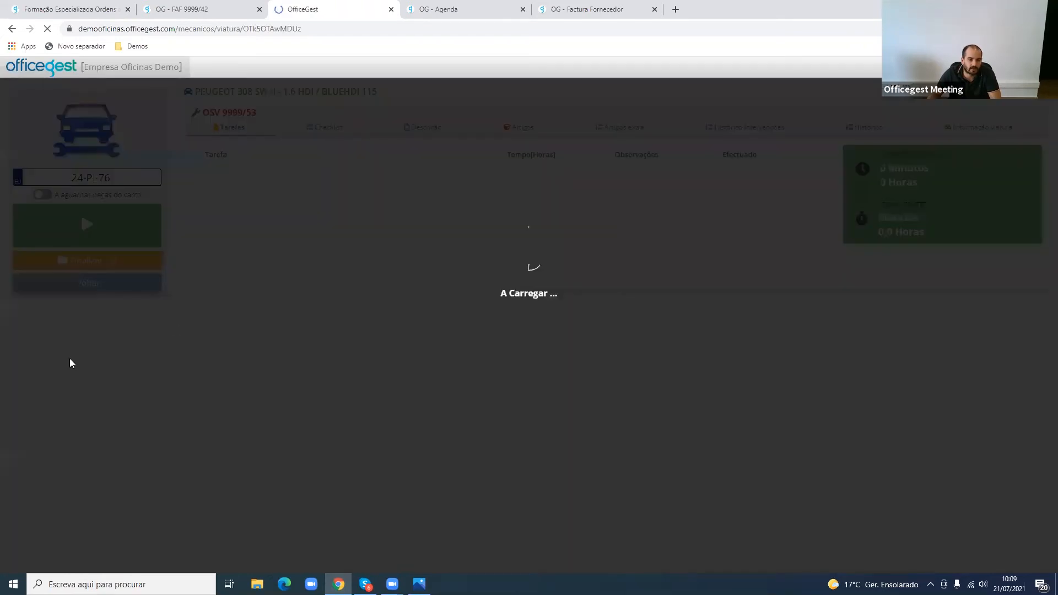
pyautogui.click(12, 29)
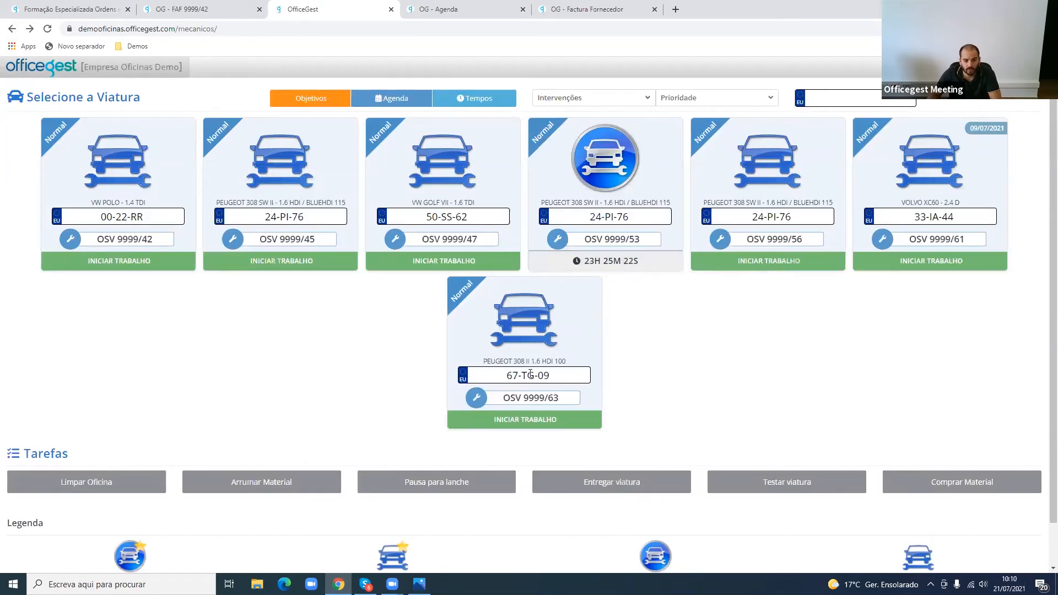
pyautogui.scroll(-1, 573, 386)
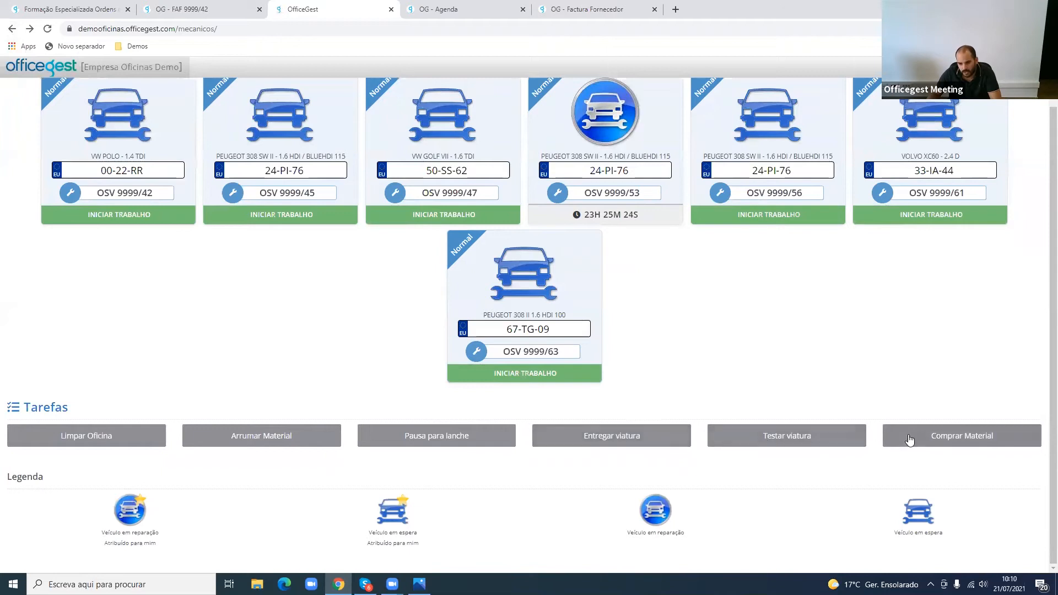
pyautogui.click(425, 441)
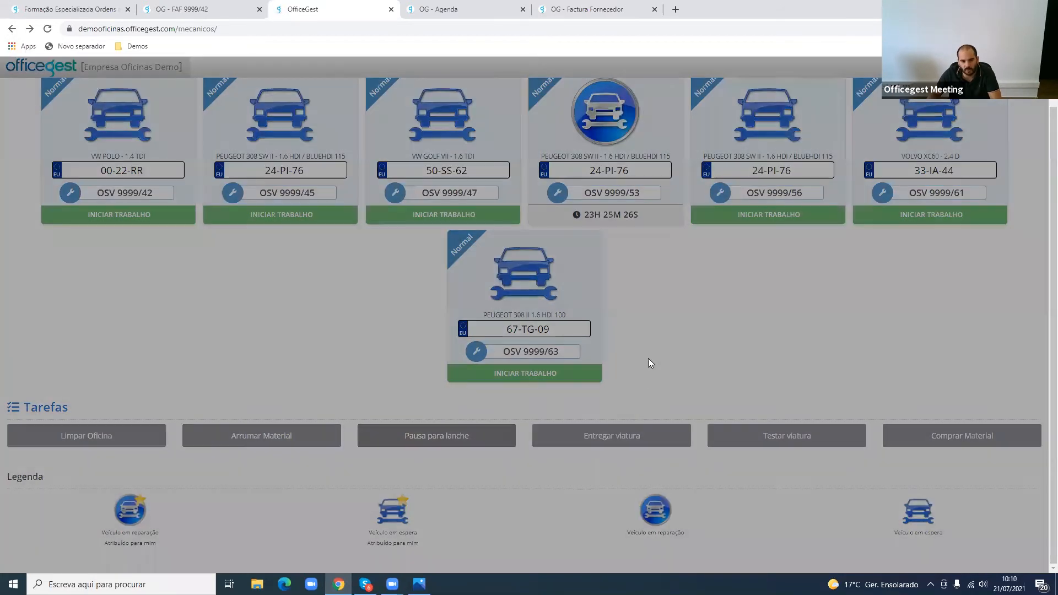
pyautogui.press('Return')
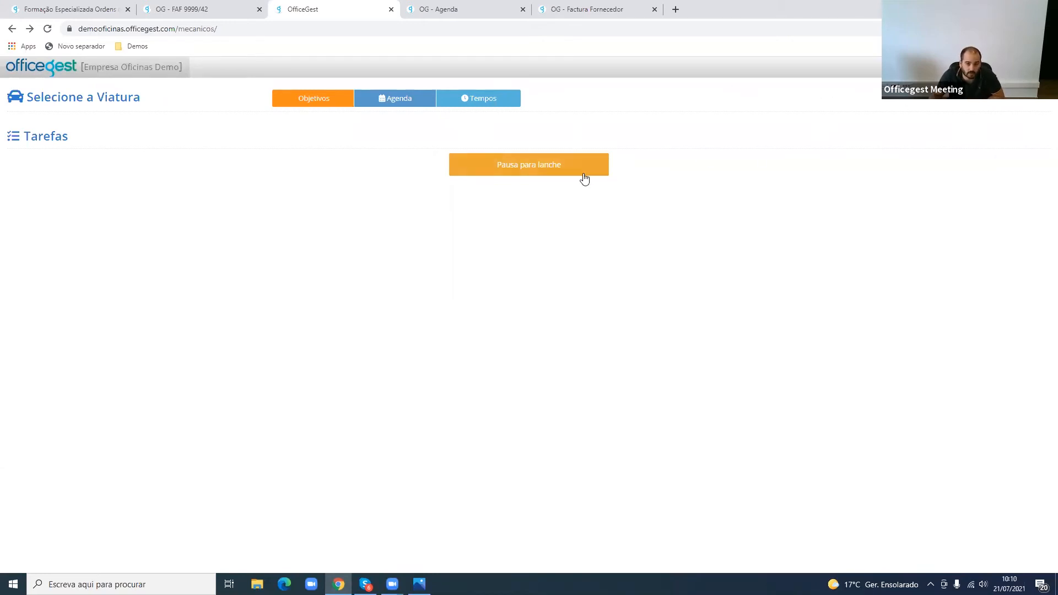
pyautogui.click(566, 169)
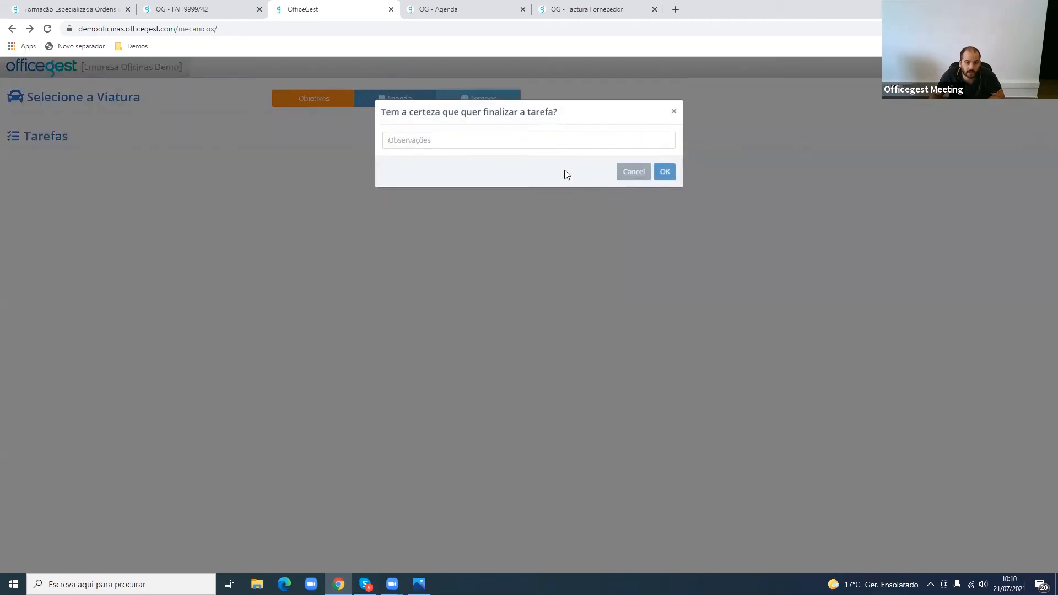
pyautogui.click(634, 171)
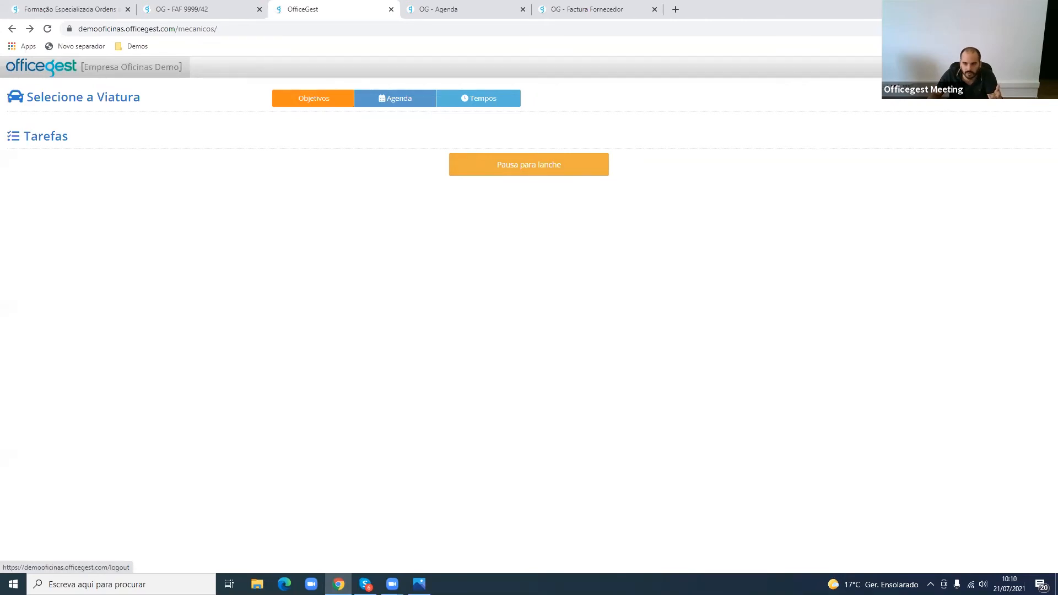
# - Log out of the mechanic panel, log in to the back office and dismiss the browser's password warning
pyautogui.click(1036, 67)
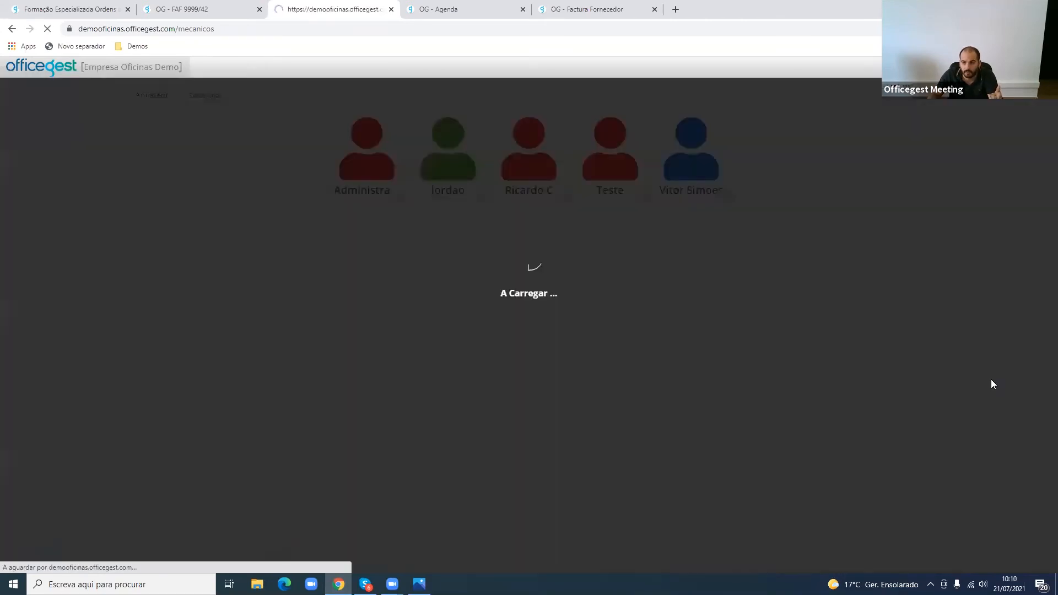
pyautogui.click(62, 67)
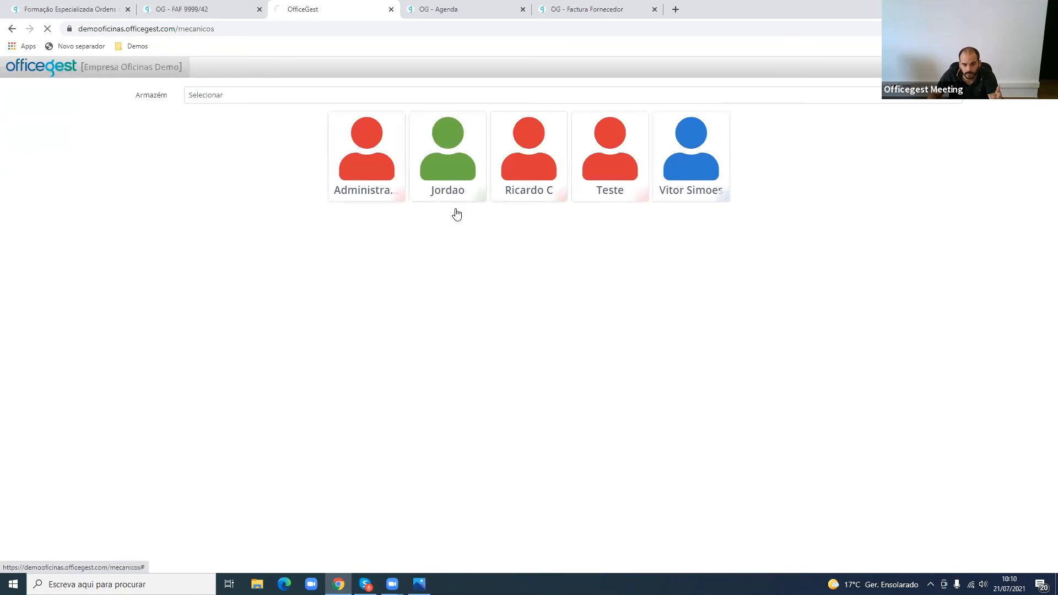
pyautogui.click(689, 175)
pyautogui.click(667, 248)
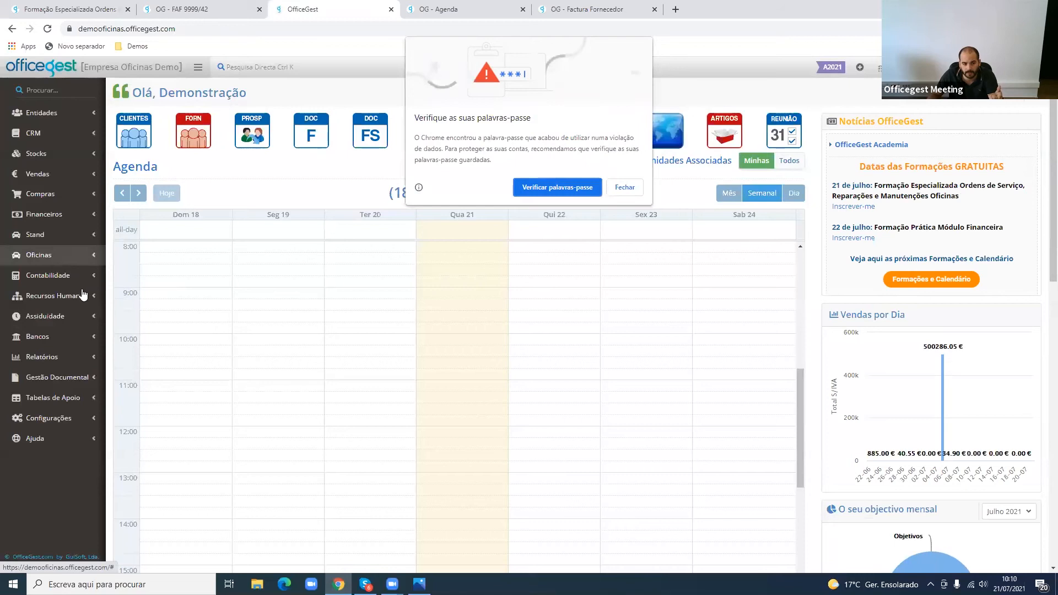
pyautogui.click(625, 187)
# - Filter the workshop's service orders by Fechado and open OSV 9999/64
pyautogui.click(83, 255)
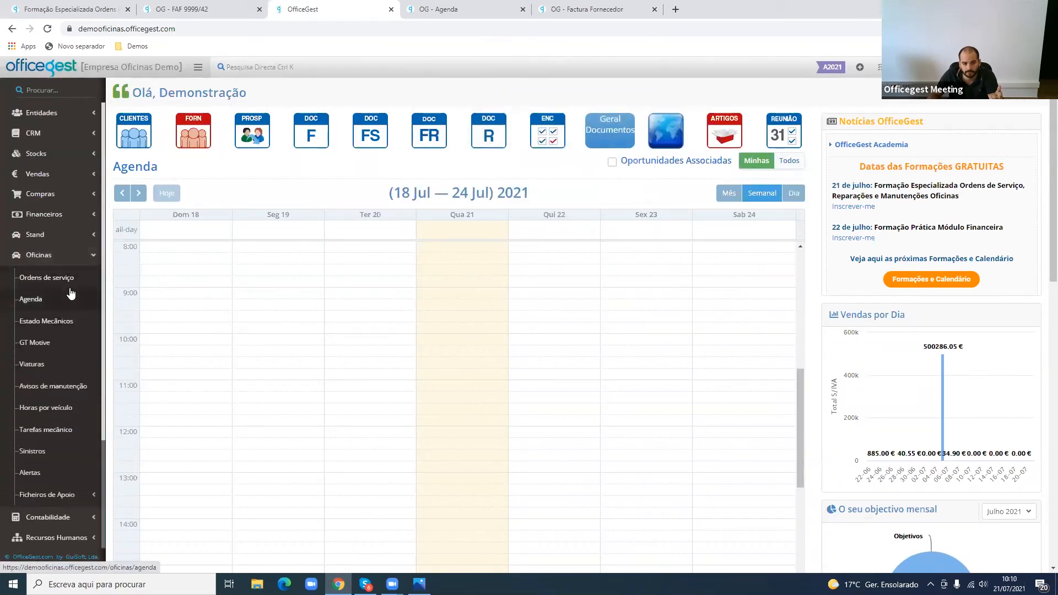
pyautogui.click(70, 285)
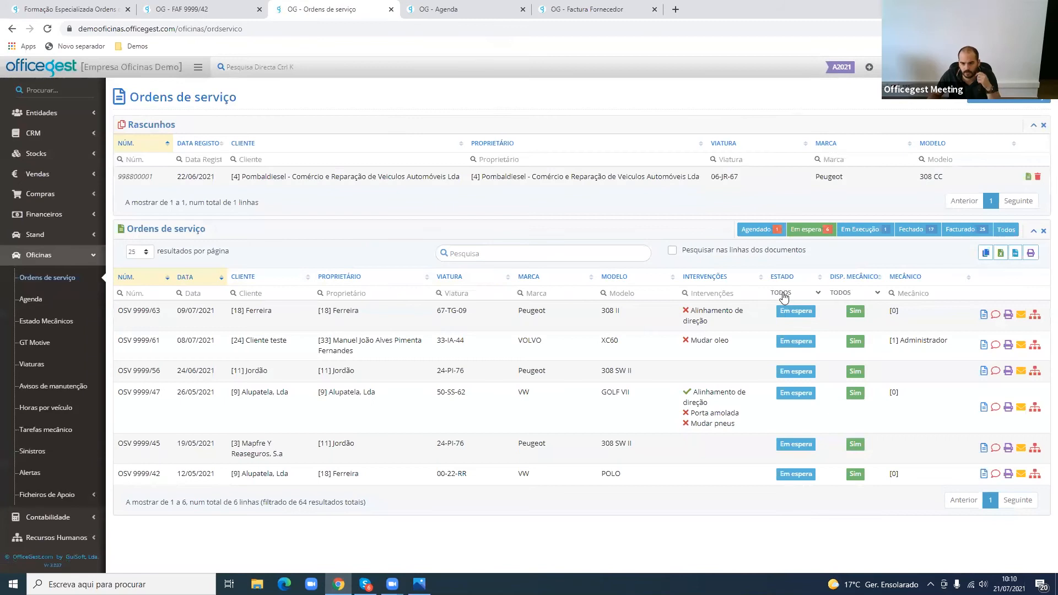
pyautogui.click(912, 229)
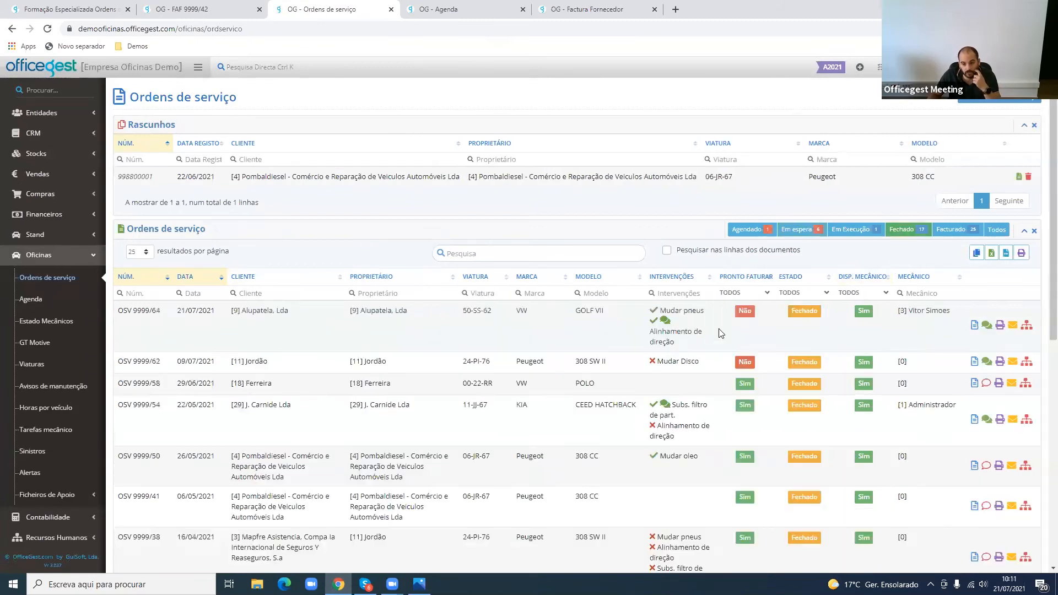
pyautogui.moveTo(599, 310); pyautogui.dragTo(661, 313)
pyautogui.click(661, 313)
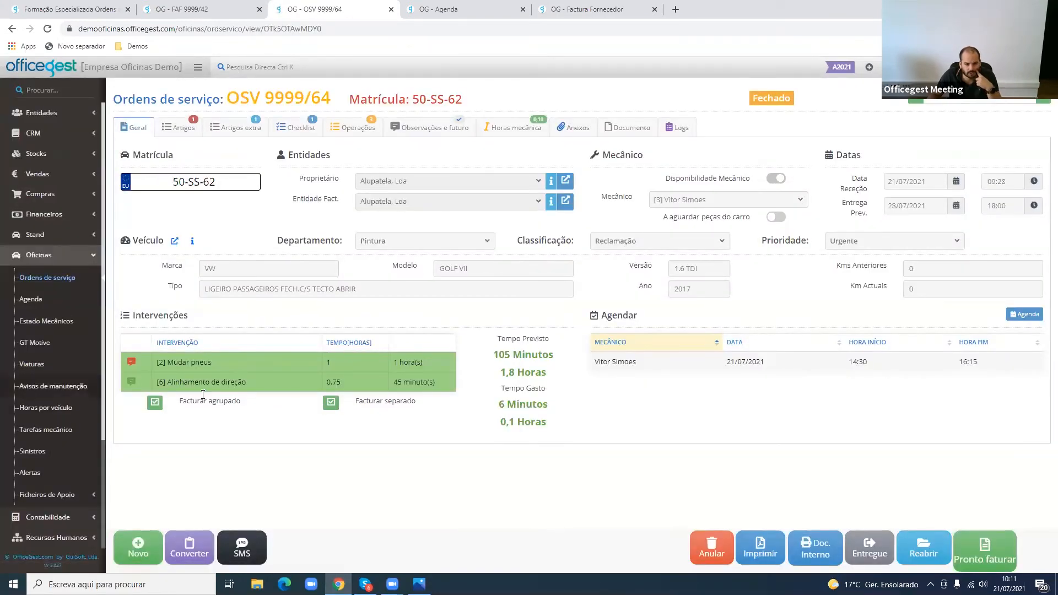
# - Review the Alinhamento de direção task's note and the order's forecast time and time spent
pyautogui.click(132, 382)
pyautogui.click(470, 378)
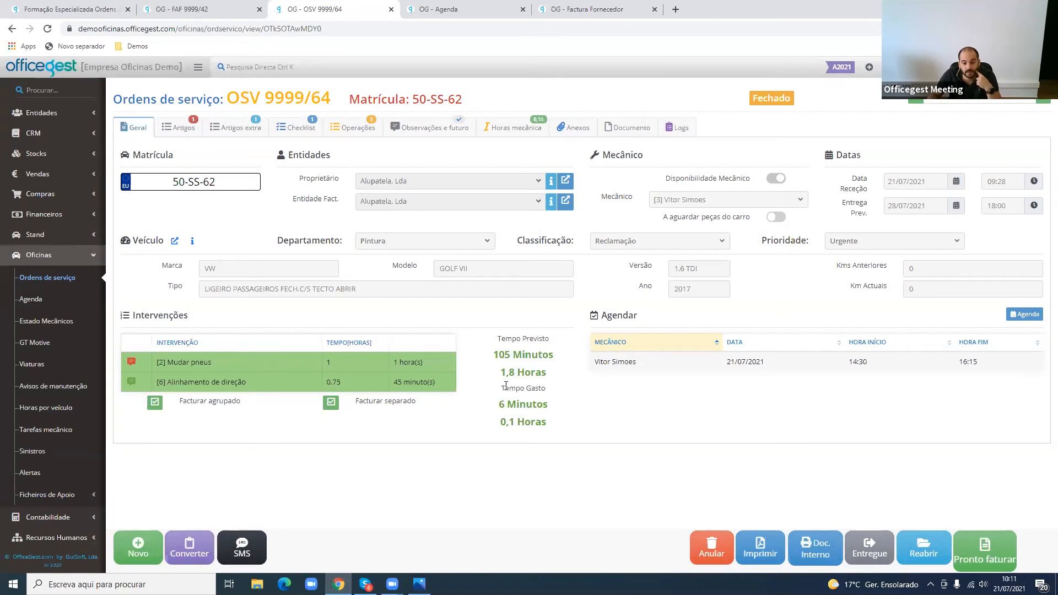
pyautogui.moveTo(492, 357); pyautogui.dragTo(562, 360)
pyautogui.moveTo(500, 373); pyautogui.dragTo(540, 374)
pyautogui.moveTo(506, 404); pyautogui.dragTo(556, 405)
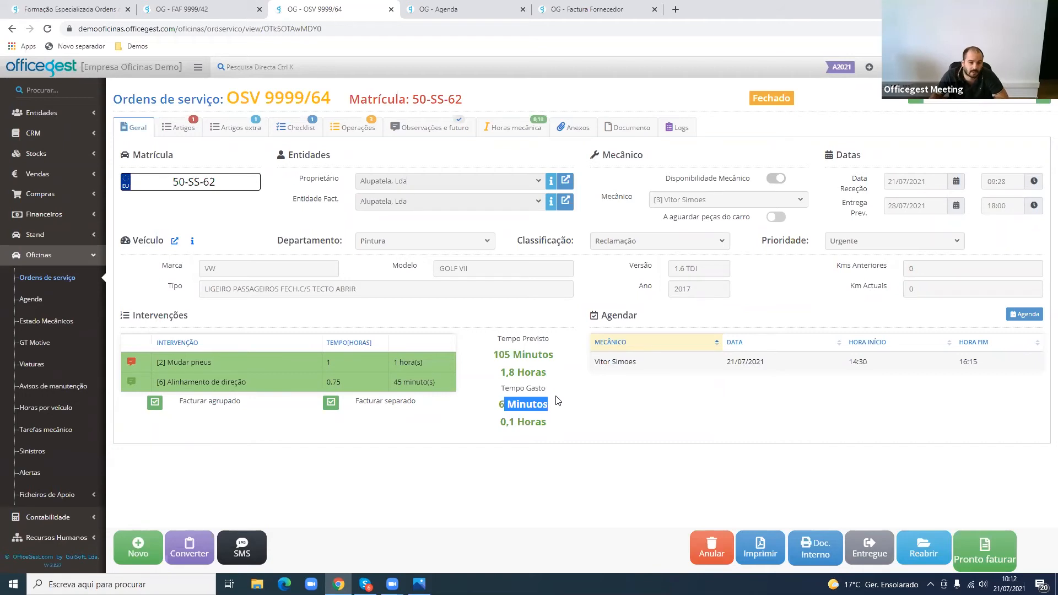
# - Review the mechanic's recorded hours and their summary on the order
pyautogui.click(486, 131)
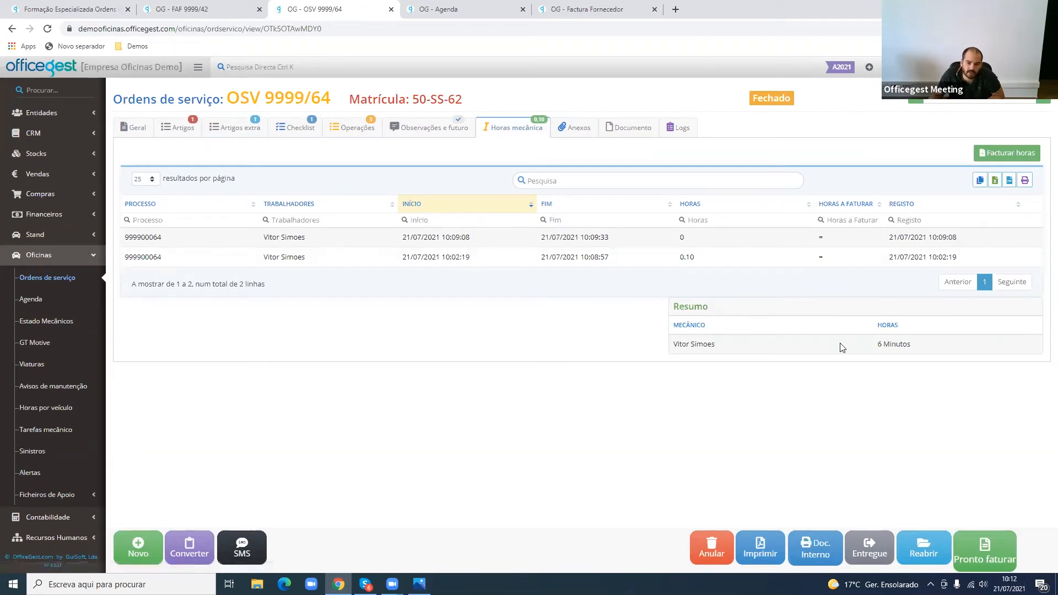
pyautogui.moveTo(874, 344); pyautogui.dragTo(940, 348)
pyautogui.click(940, 349)
pyautogui.tripleClick(940, 348)
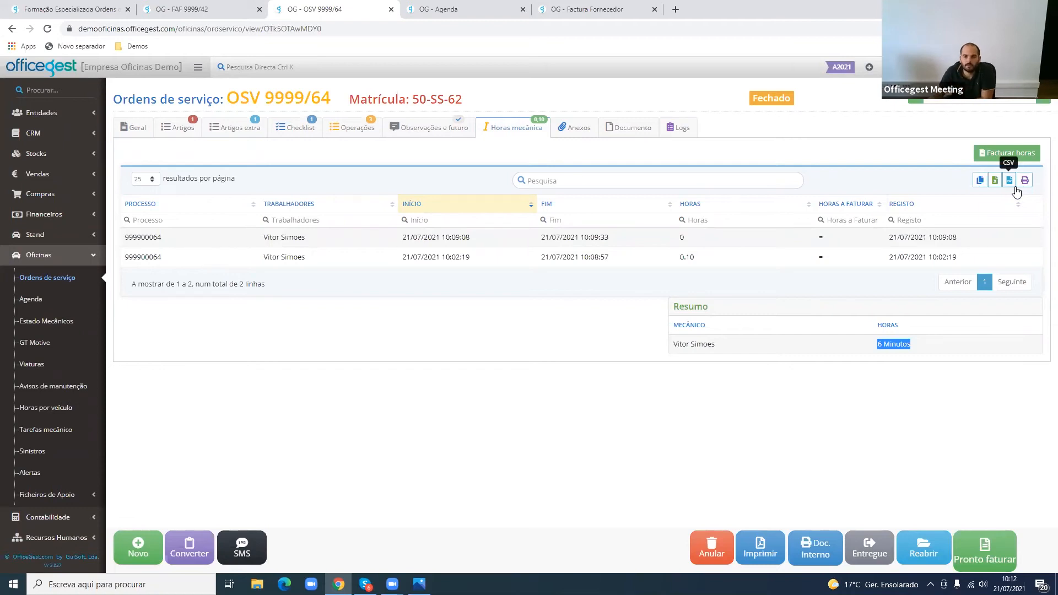
# - Bill the mechanic's recorded hours and check the resulting labour line in the extra articles
pyautogui.click(1013, 157)
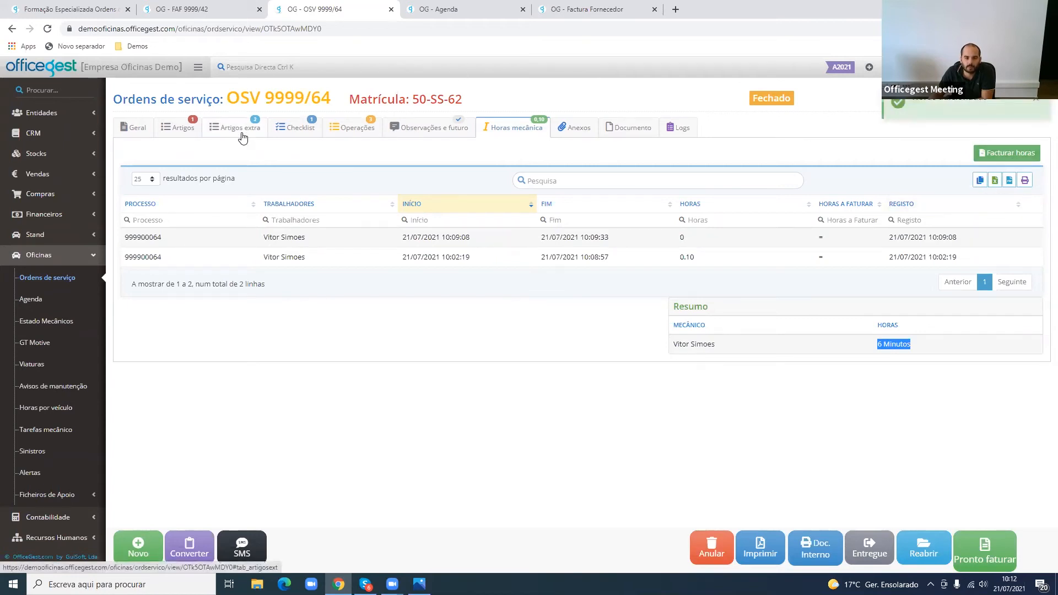
pyautogui.click(241, 133)
pyautogui.click(342, 220)
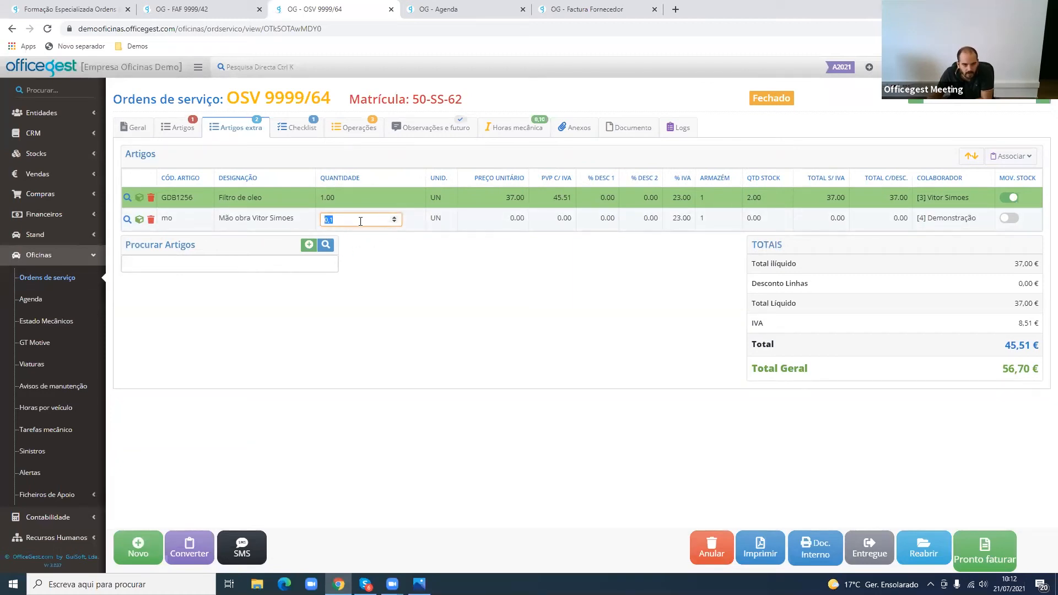
# - Remove the mechanic's name from the Mão obra line's description and delete that line from the extra articles
pyautogui.click(255, 220)
pyautogui.moveTo(255, 220); pyautogui.dragTo(350, 220)
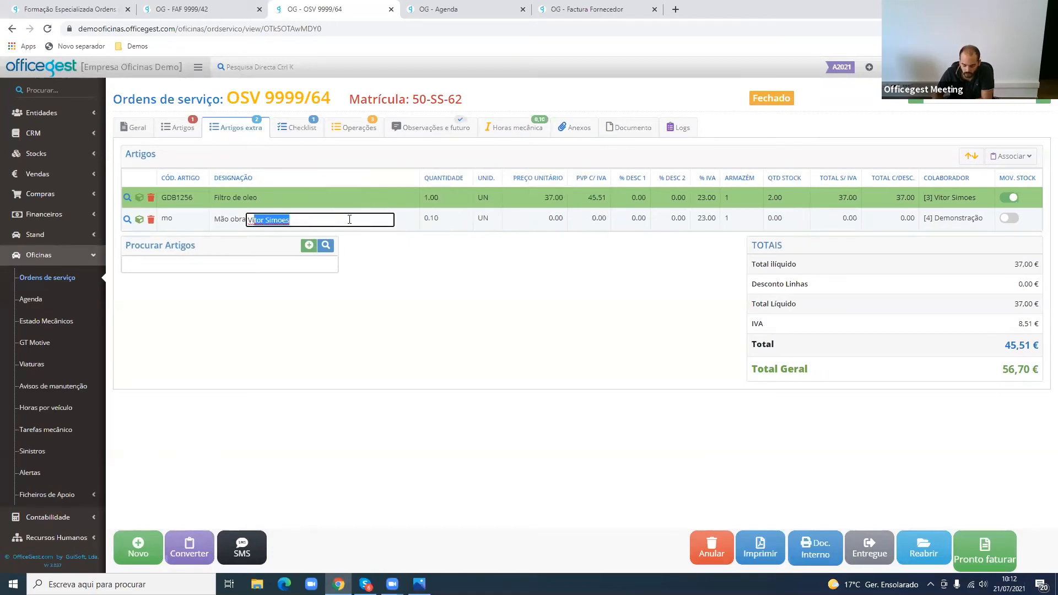
pyautogui.press('BackSpace')
pyautogui.press('Return')
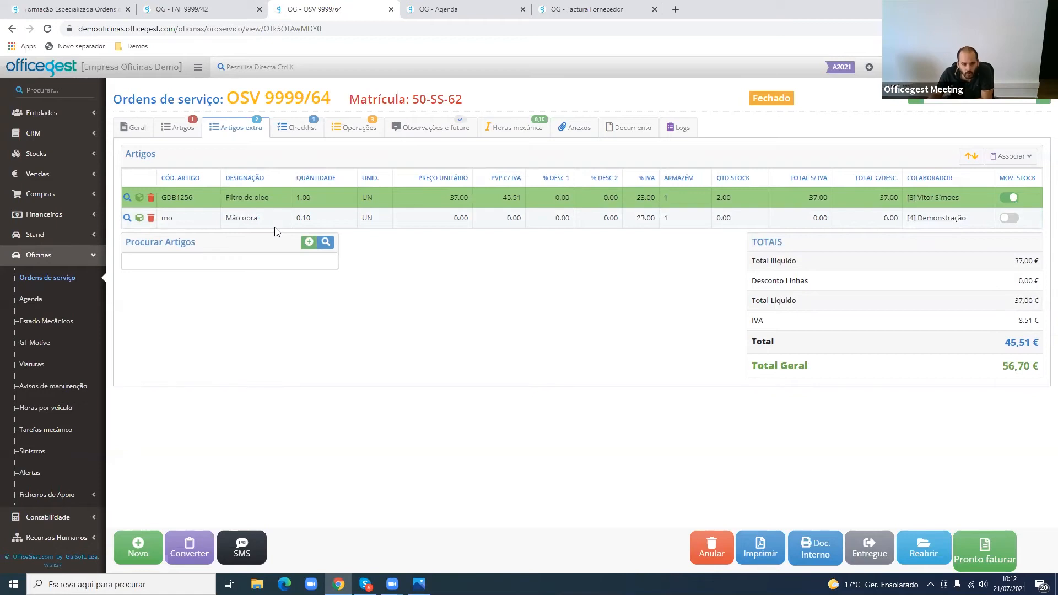
pyautogui.click(151, 219)
# - Set the hours to bill to 1 for the mechanic time record started at 10:09:08
pyautogui.click(536, 133)
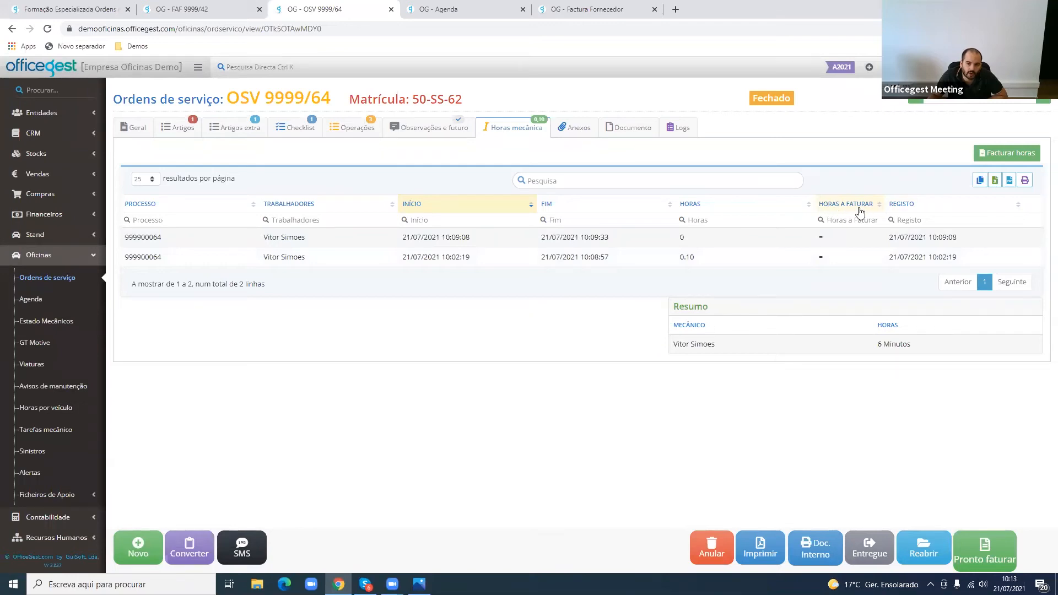
pyautogui.doubleClick(821, 237)
pyautogui.click(821, 237)
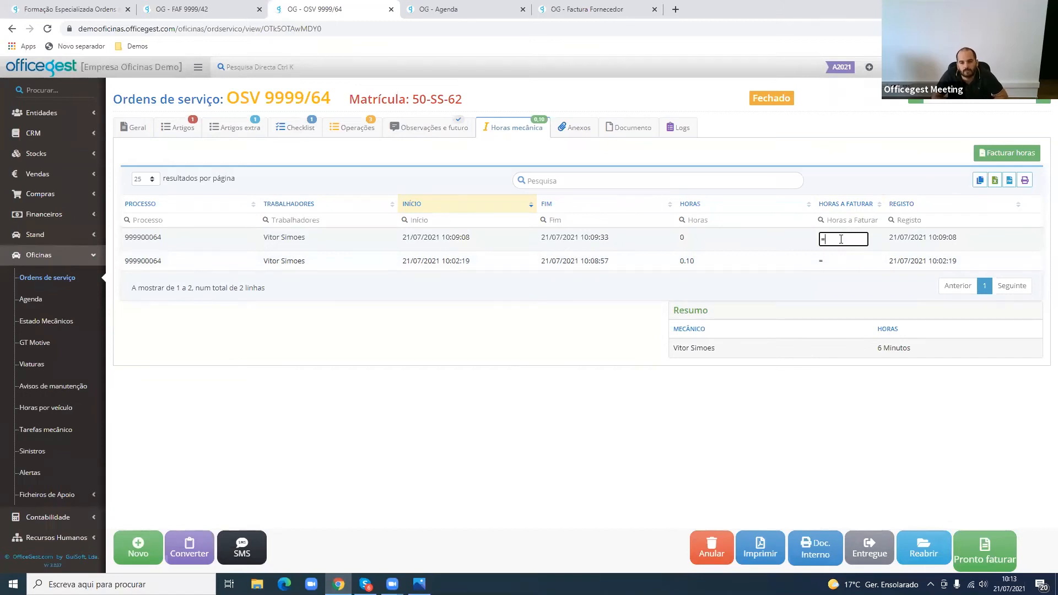
pyautogui.moveTo(702, 243); pyautogui.dragTo(660, 246)
pyautogui.click(823, 238)
pyautogui.click(717, 256)
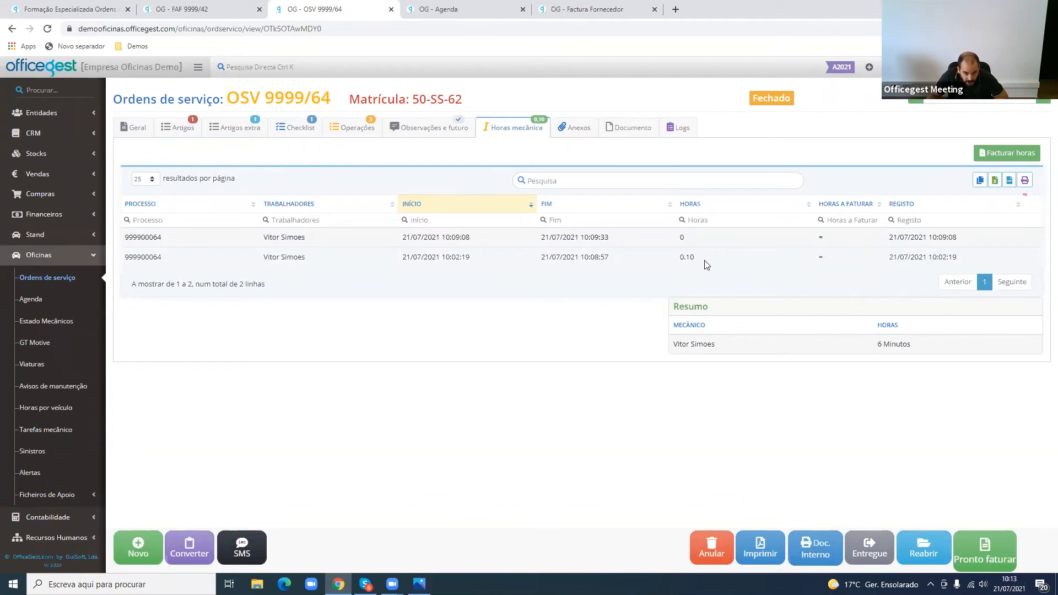
pyautogui.click(829, 241)
pyautogui.click(812, 244)
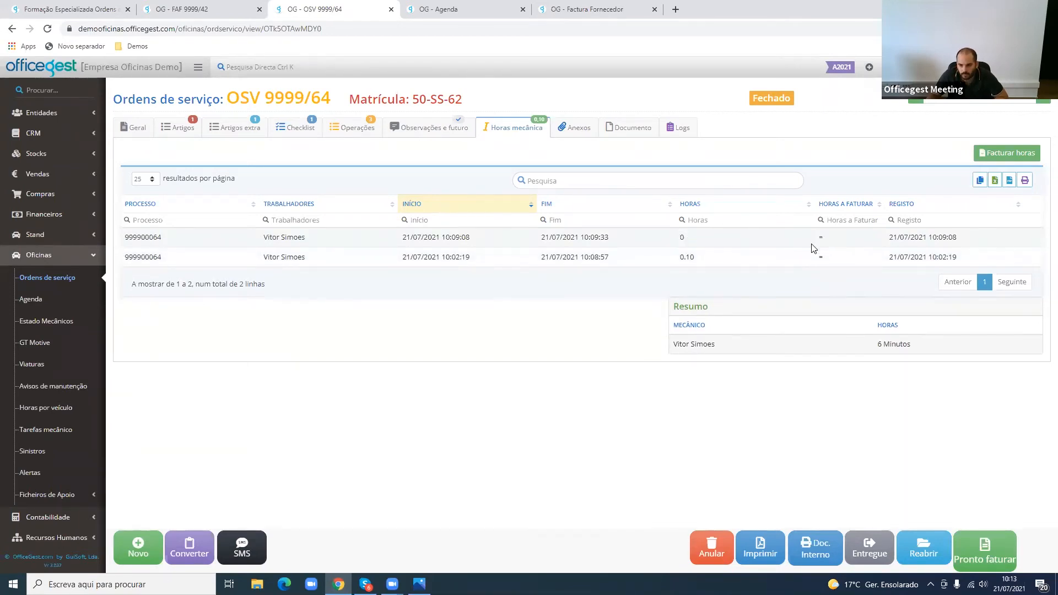
pyautogui.click(829, 240)
pyautogui.write('1')
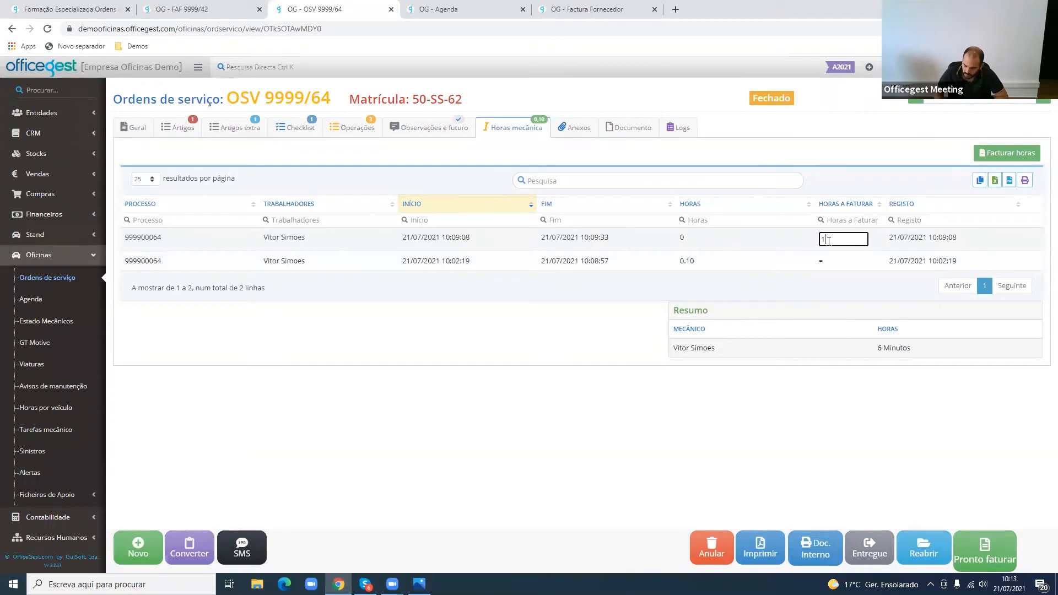
pyautogui.press('Return')
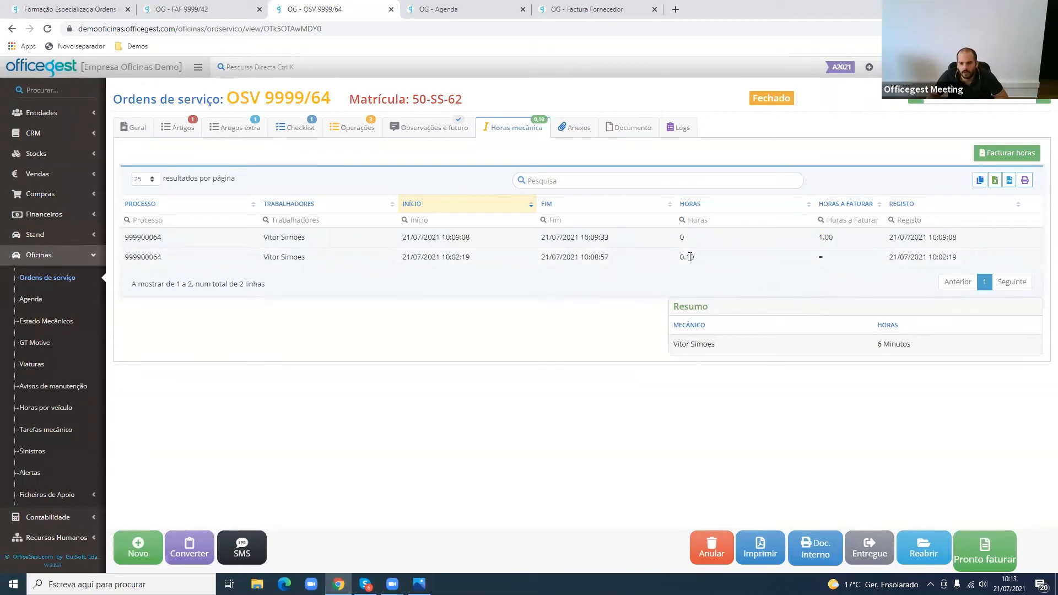
# - Set the hours to bill to 0.5 for the record started at 10:02:19, and bill the mechanic's hours
pyautogui.moveTo(696, 260); pyautogui.dragTo(682, 259)
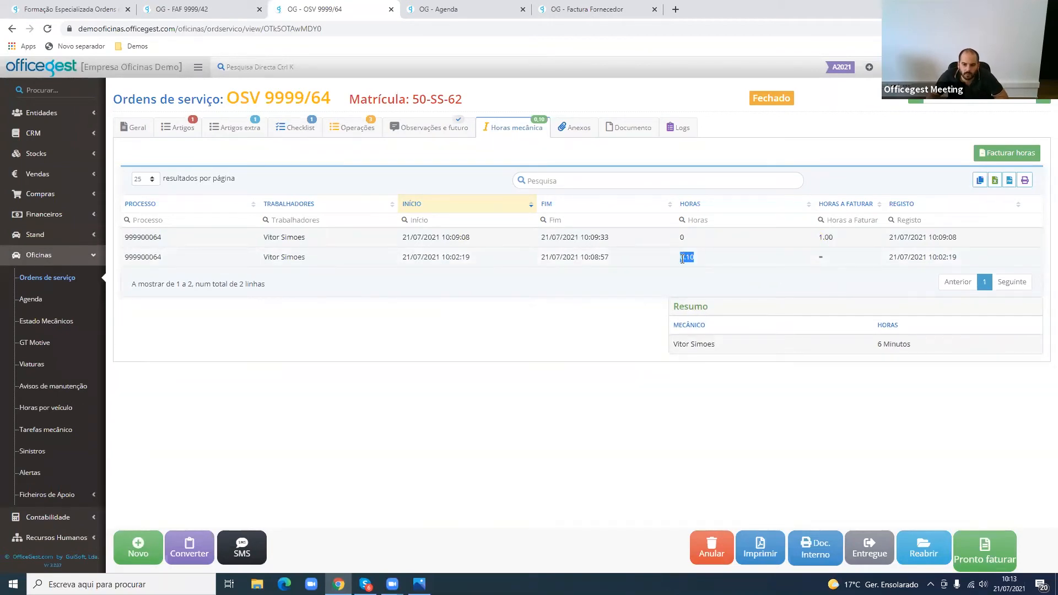
pyautogui.click(822, 258)
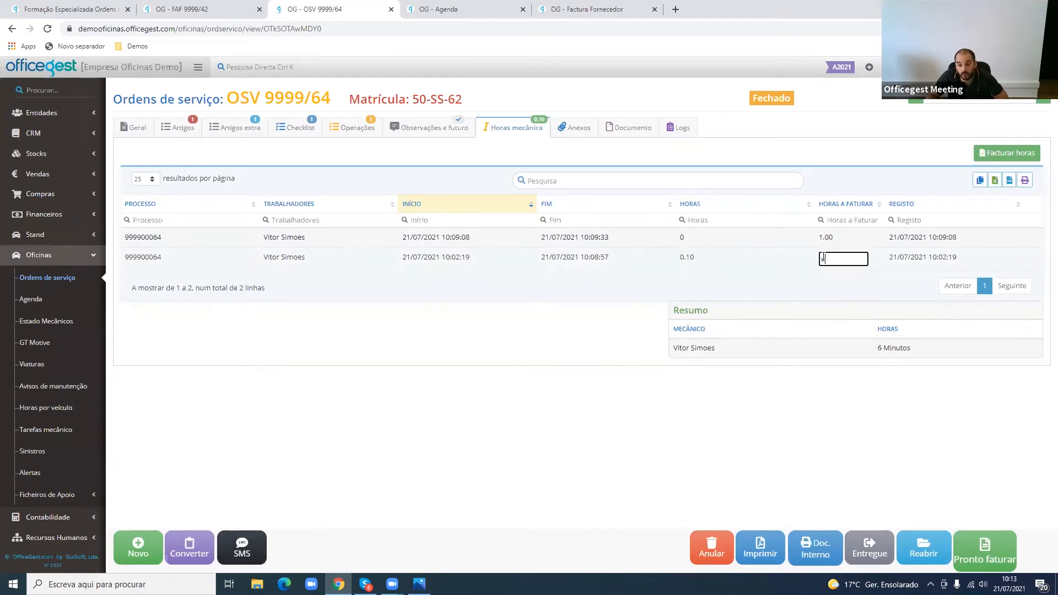
pyautogui.doubleClick(822, 259)
pyautogui.write('0.5')
pyautogui.press('Return')
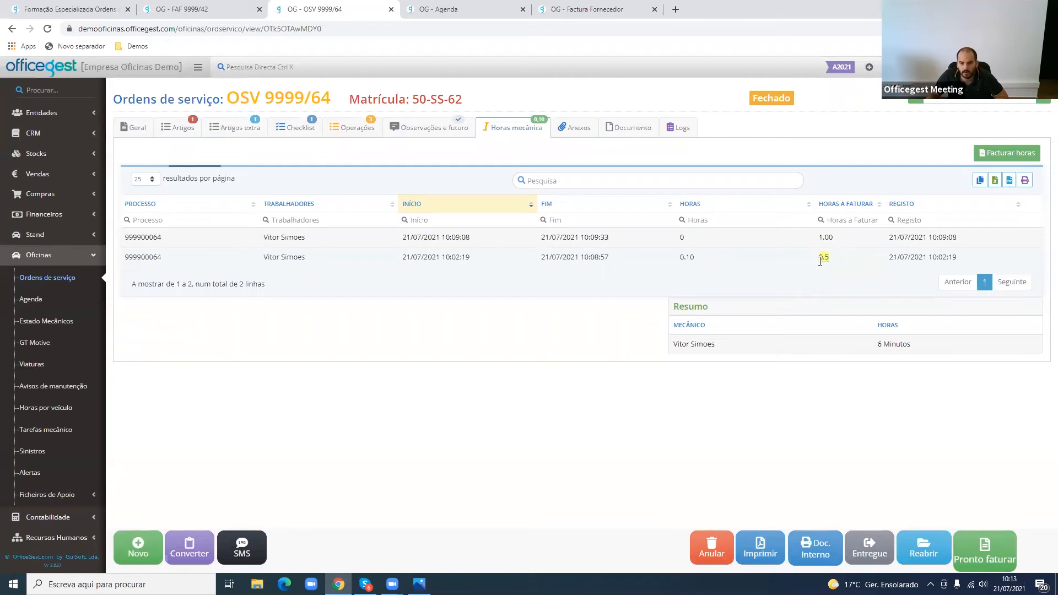
pyautogui.click(1020, 159)
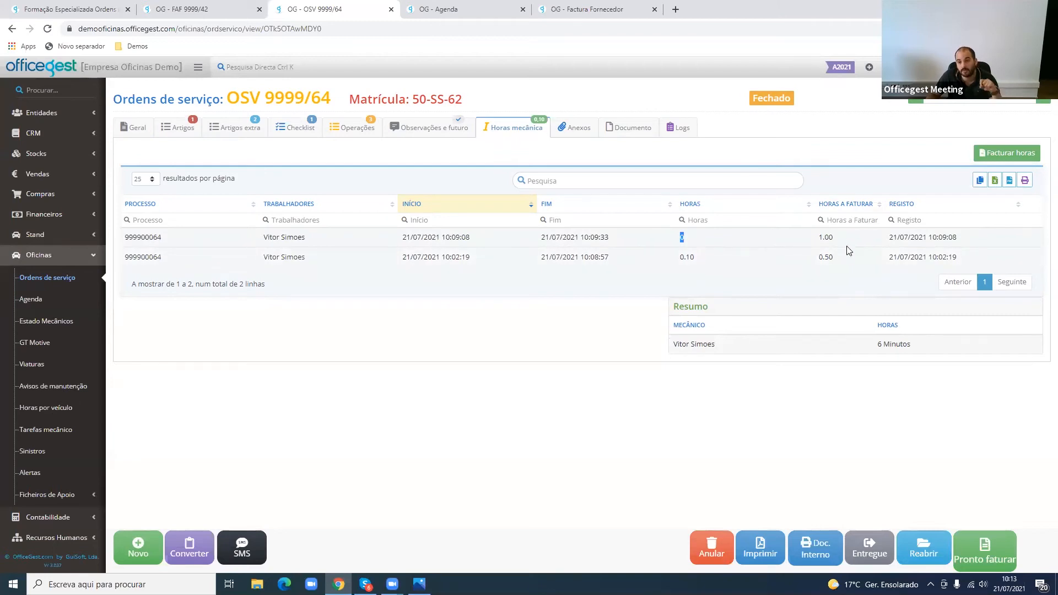
# - Compare the mechanic labour line's quantity in the extra articles with the recorded hours to bill, and delete that line
pyautogui.moveTo(847, 246); pyautogui.dragTo(775, 241)
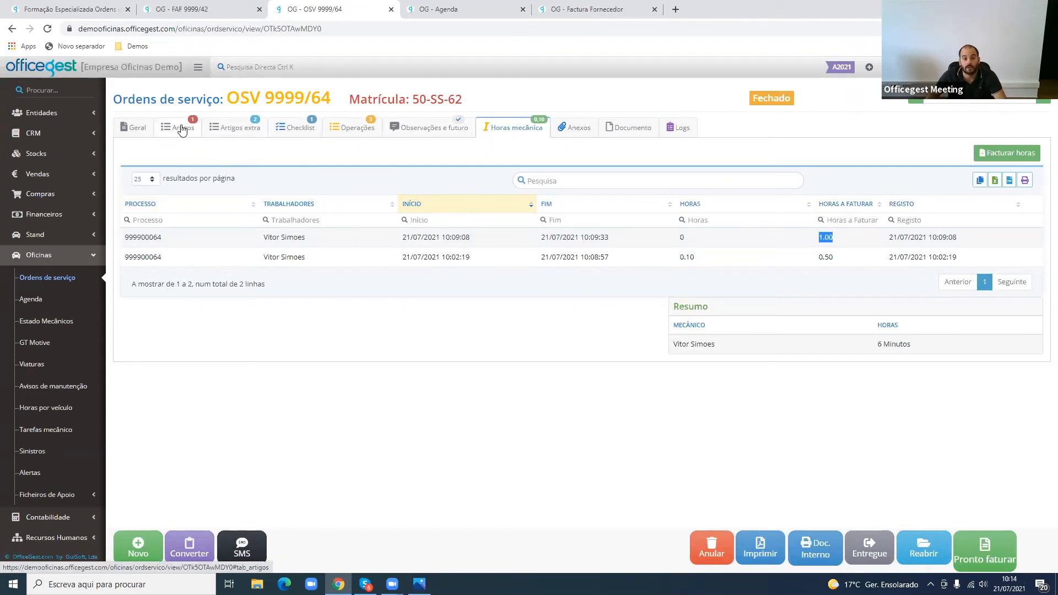
pyautogui.click(236, 129)
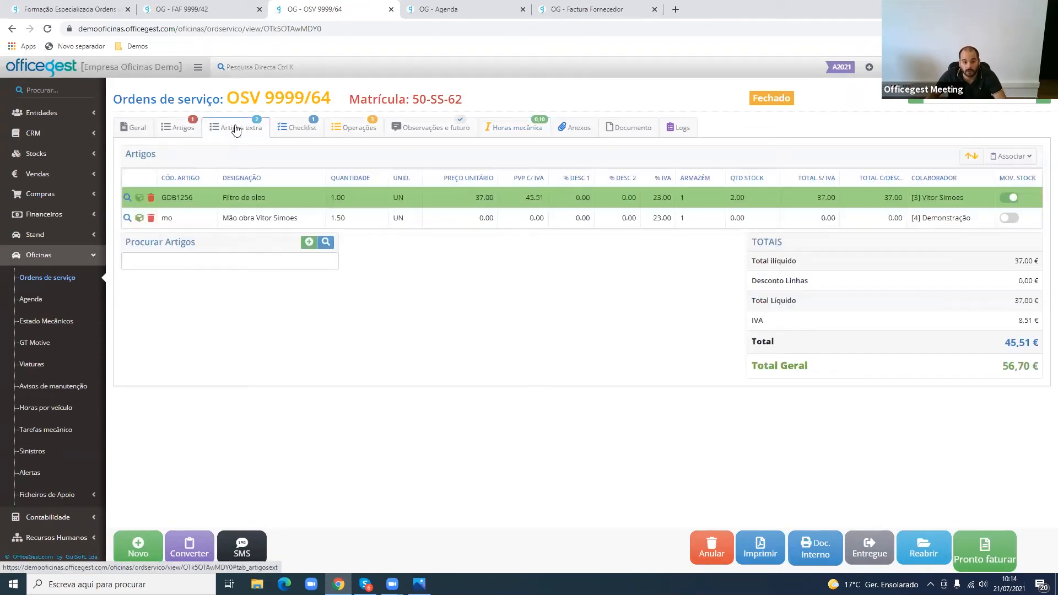
pyautogui.click(333, 221)
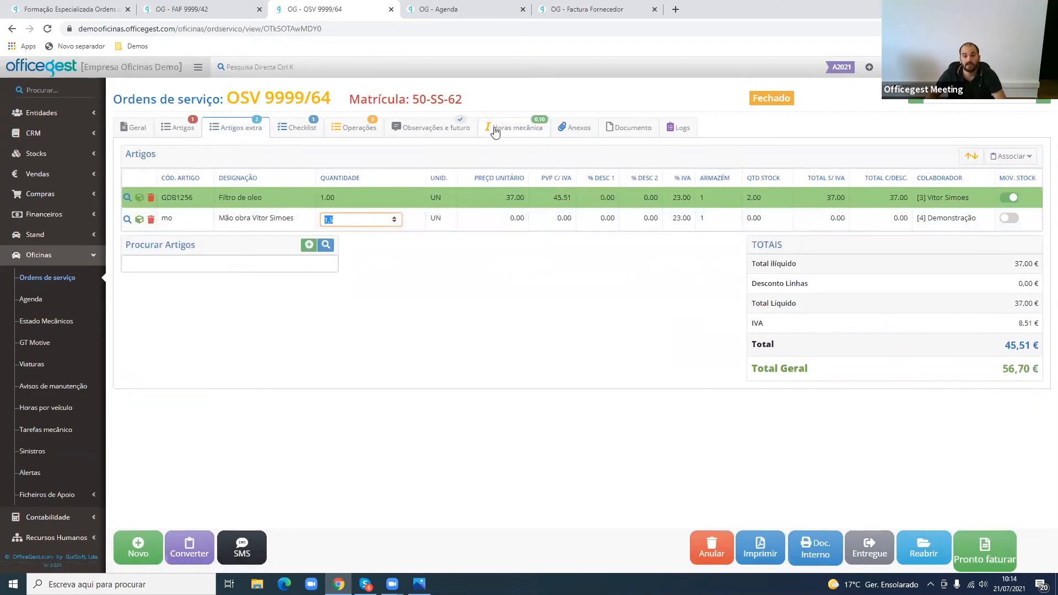
pyautogui.click(505, 137)
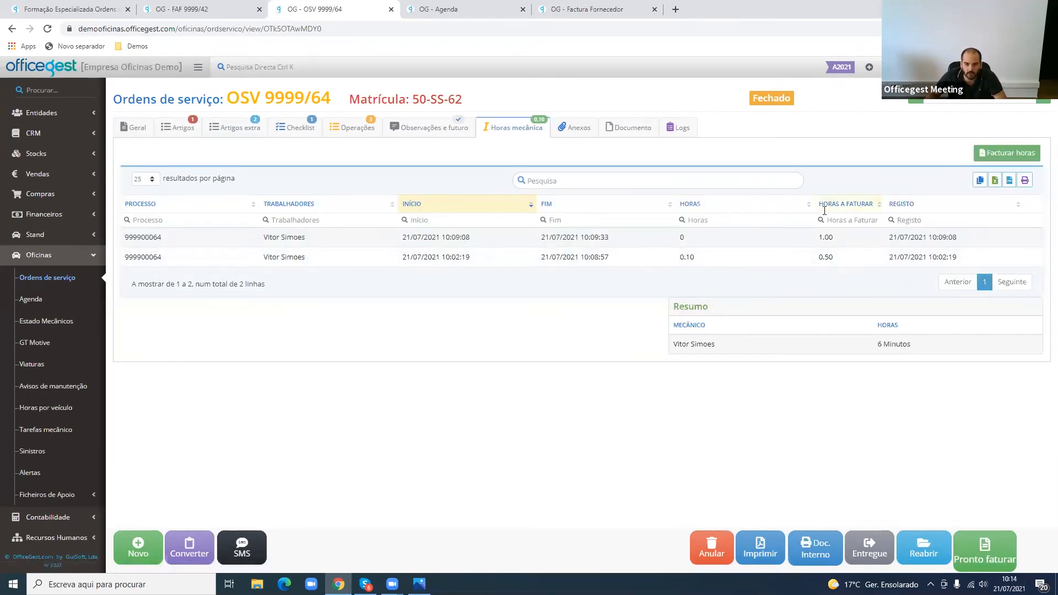
pyautogui.click(253, 137)
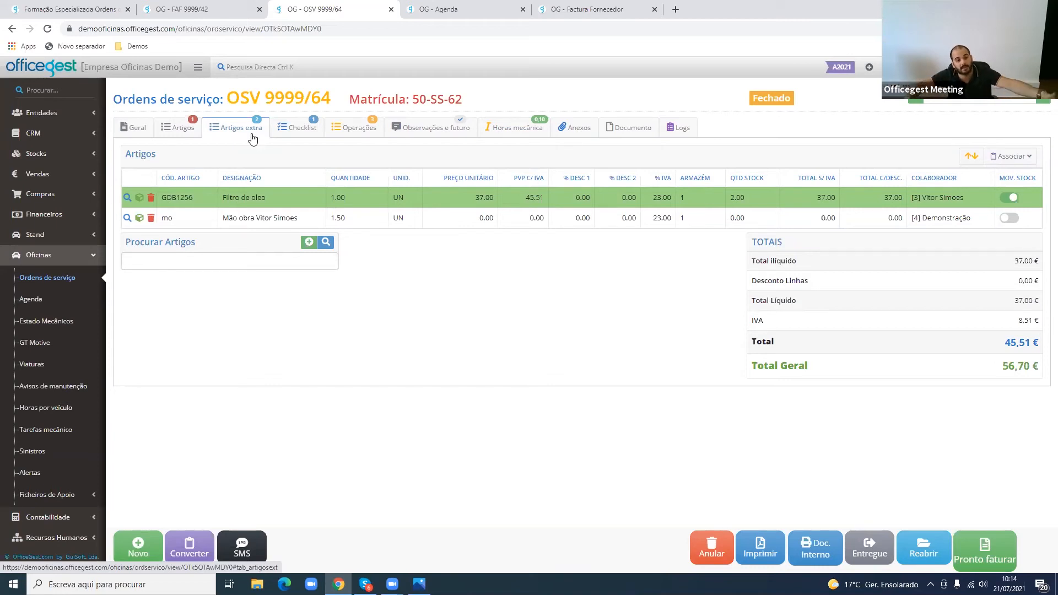
pyautogui.click(152, 220)
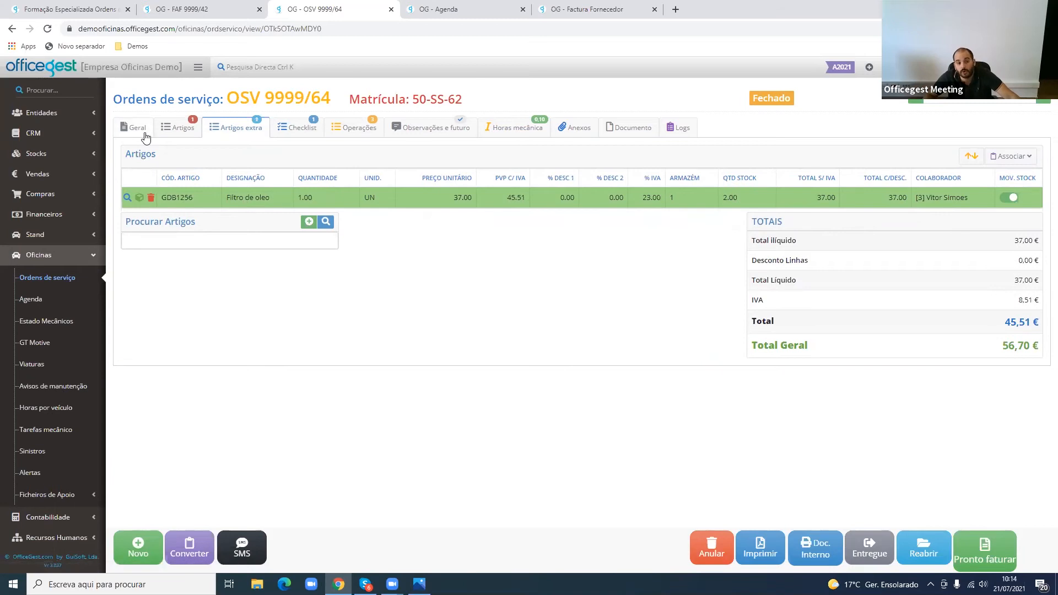
# - Bill the order's interventions as one grouped labour line, check its quantity, and delete it from the extra articles
pyautogui.click(145, 135)
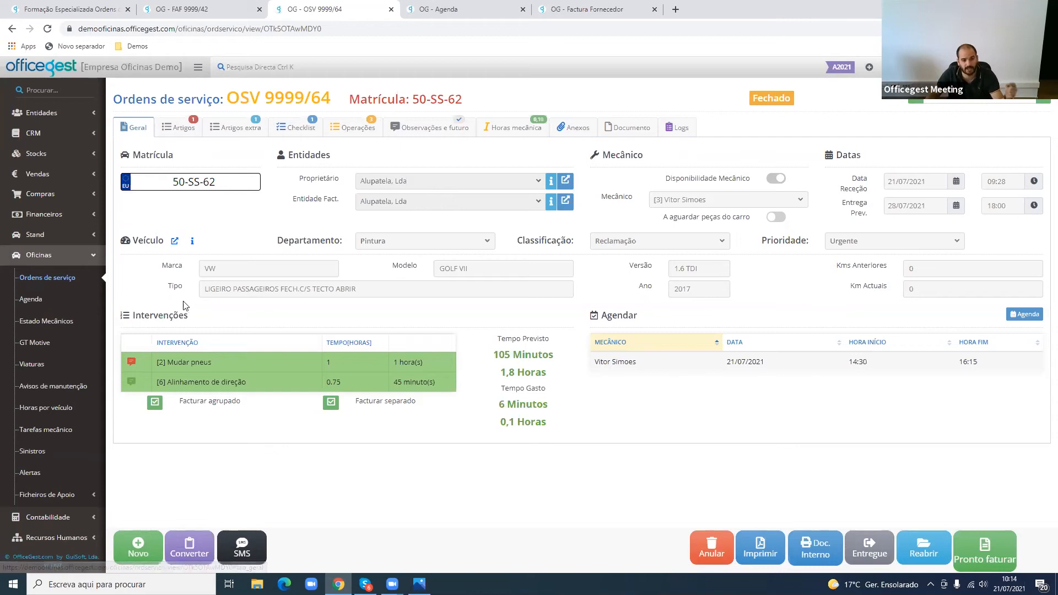
pyautogui.moveTo(149, 315); pyautogui.dragTo(236, 325)
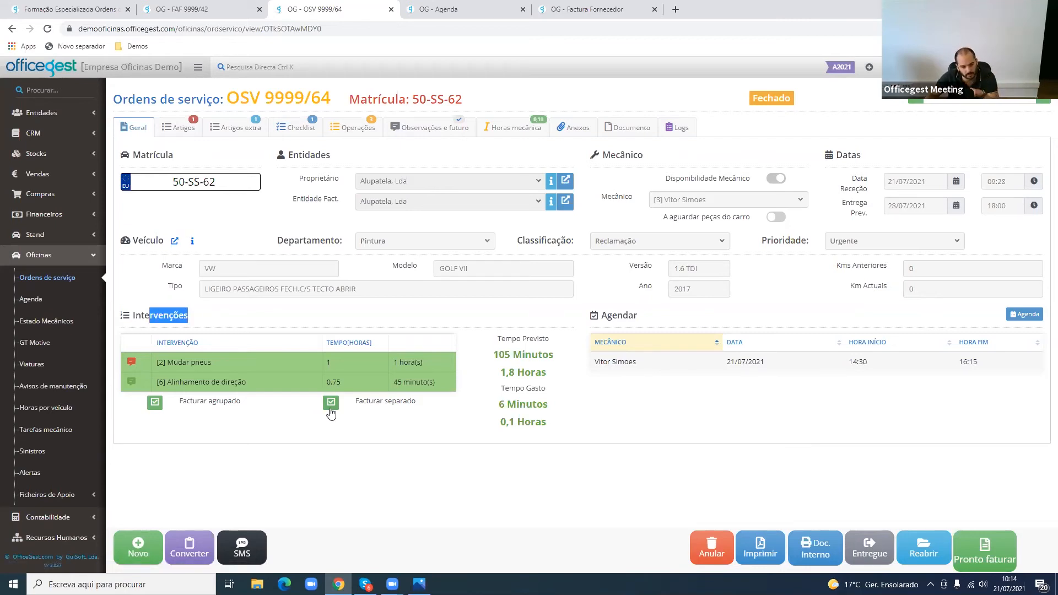
pyautogui.click(155, 402)
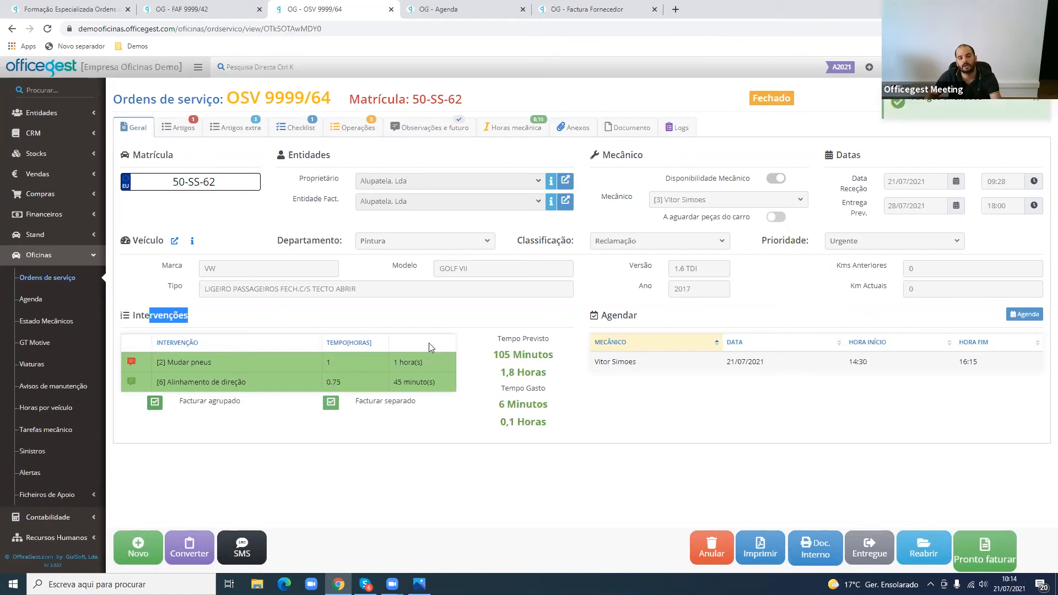
pyautogui.click(390, 370)
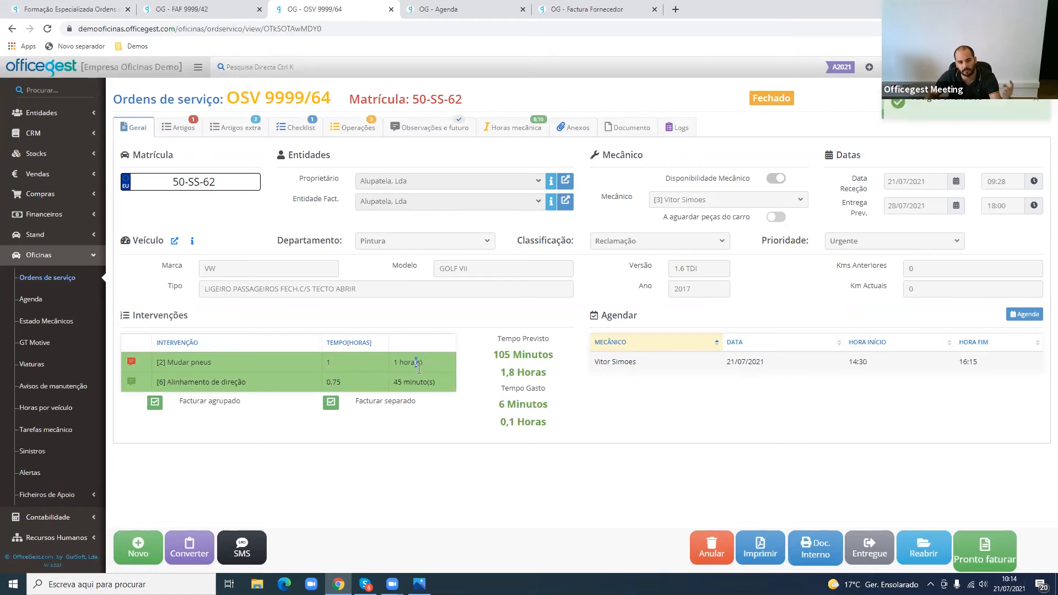
pyautogui.click(258, 132)
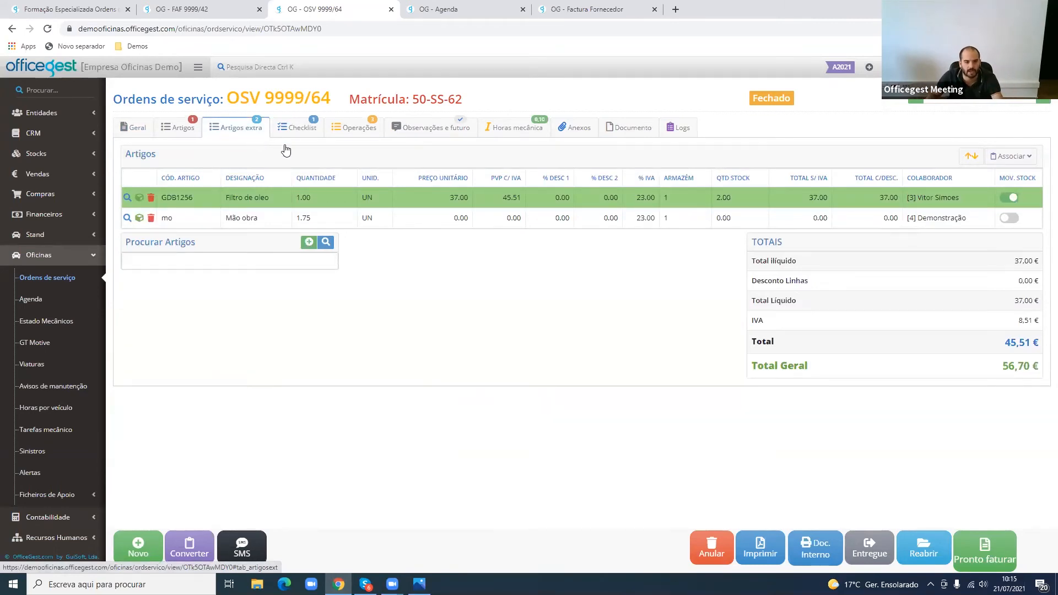
pyautogui.click(295, 219)
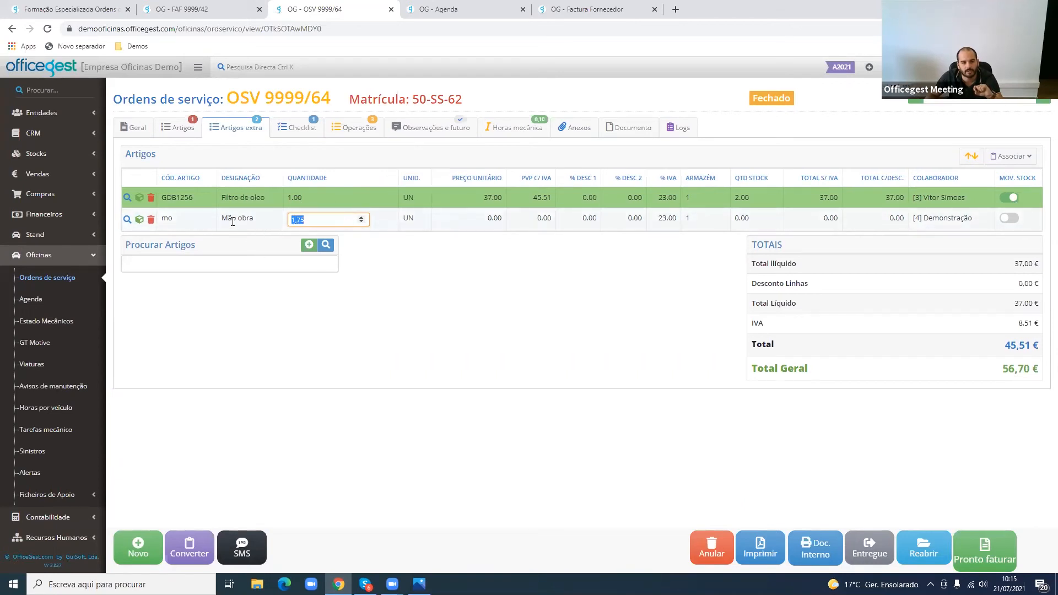
pyautogui.click(151, 220)
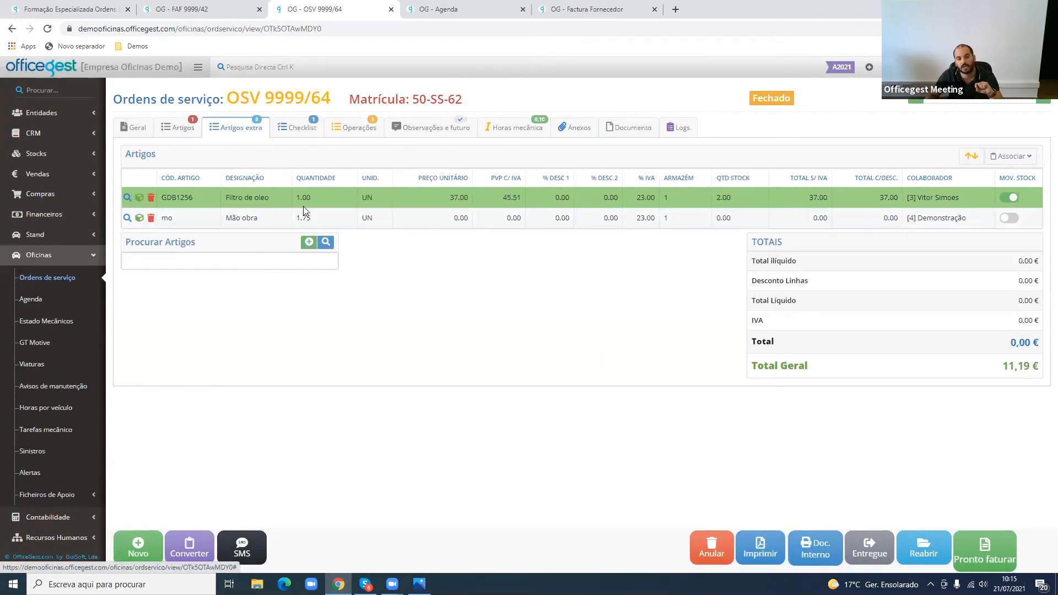
# - Bill the order's interventions separately and check the resulting labour lines in the extra articles
pyautogui.click(119, 128)
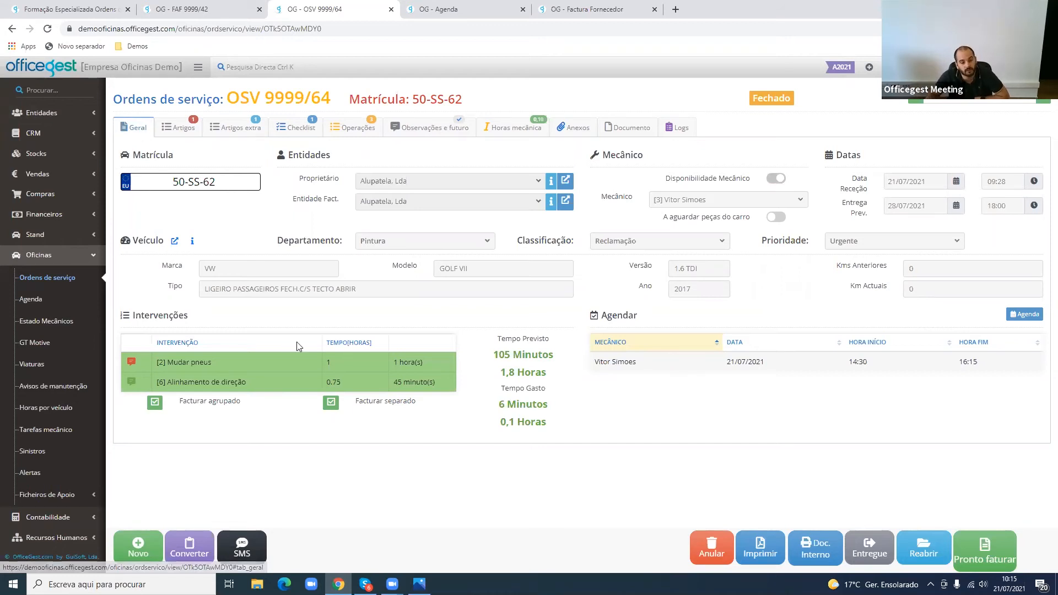
pyautogui.click(333, 403)
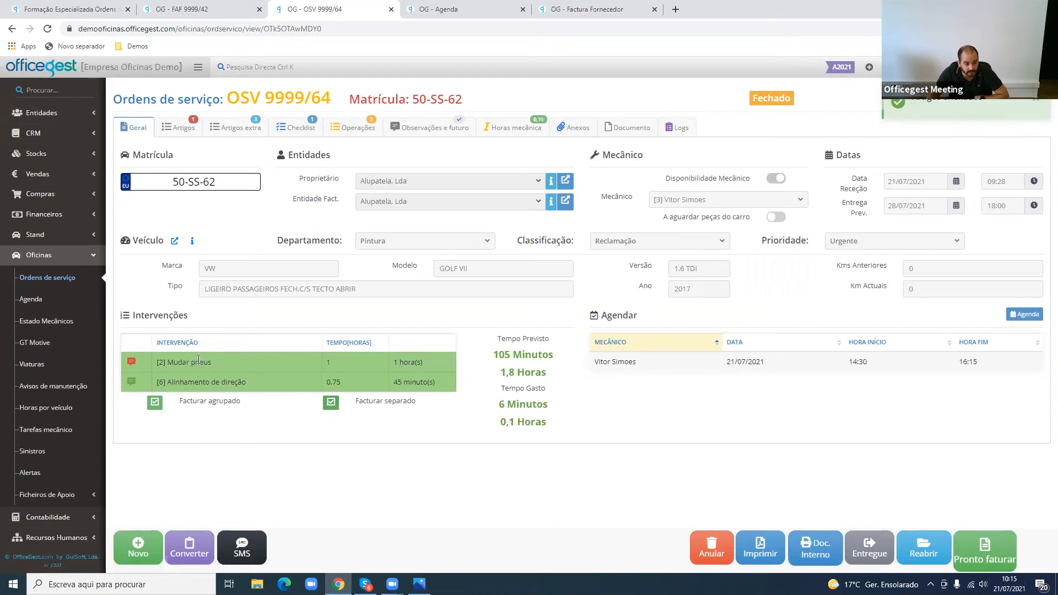
pyautogui.click(242, 130)
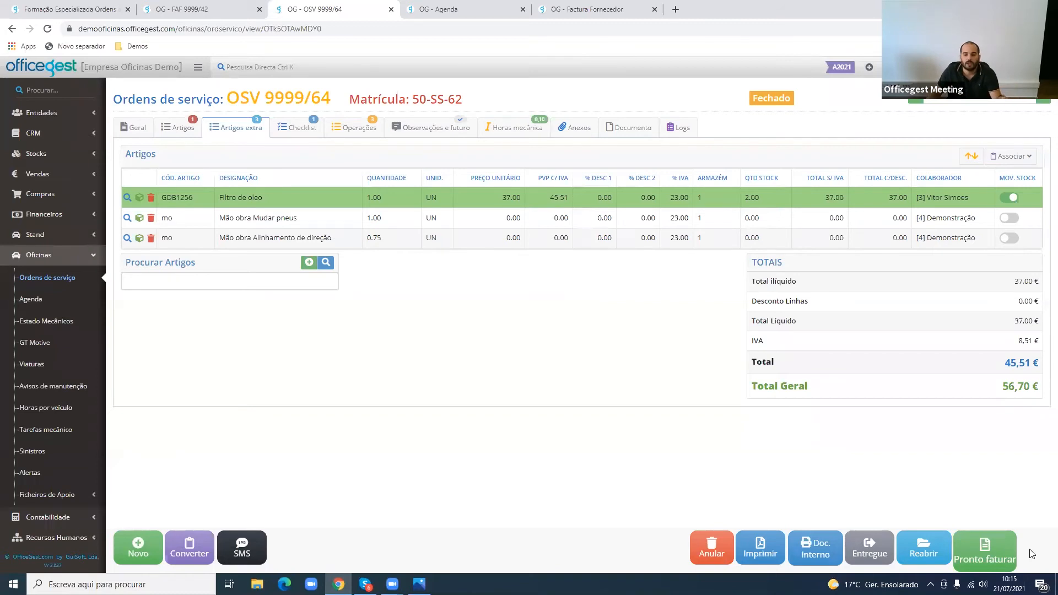
# - Mark order OSV 9999/64 as ready to invoice and confirm
pyautogui.click(1009, 550)
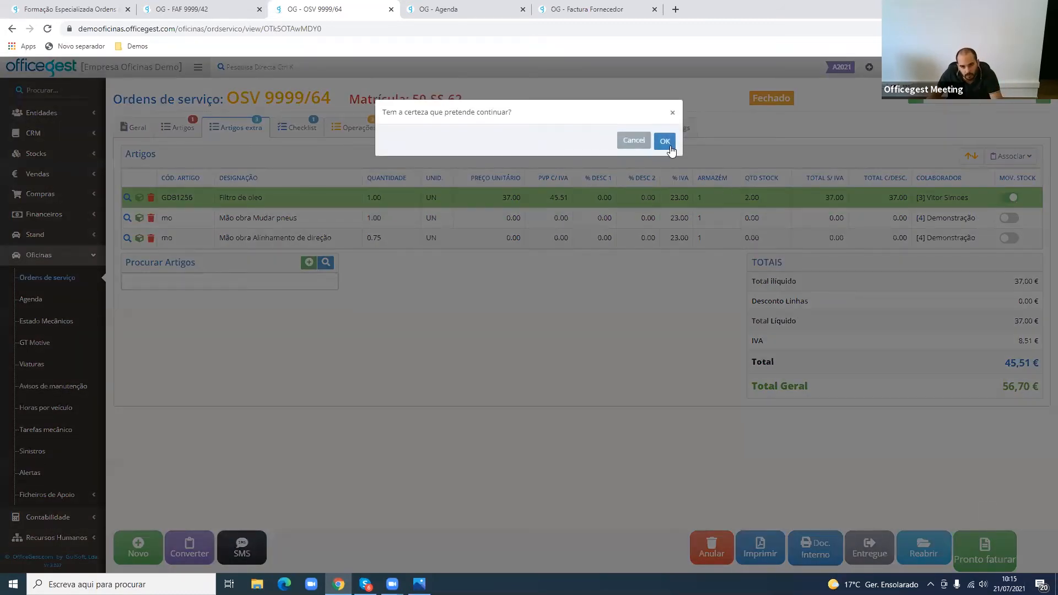
pyautogui.click(669, 145)
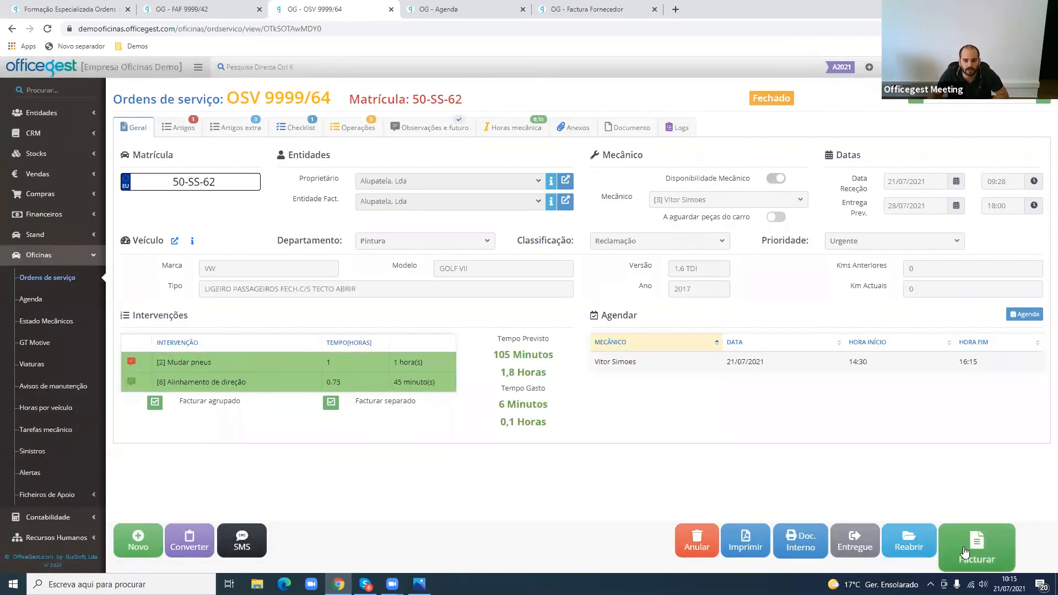
# - Start defining the order as invoiced with the fiscal document FT 2021/95 - LEASEPLAN, and close the dialog without saving
pyautogui.click(964, 551)
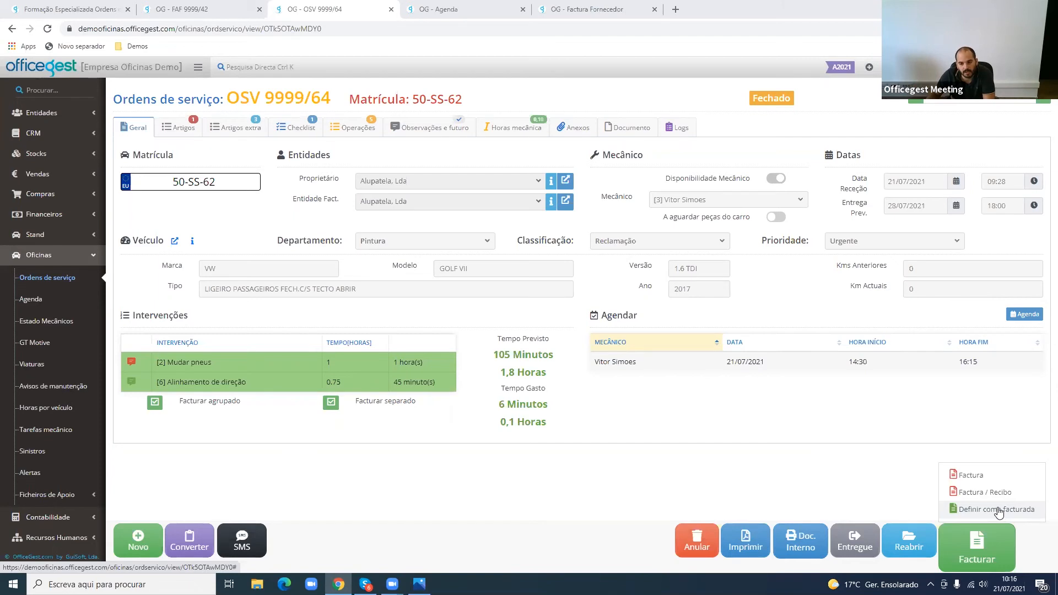
pyautogui.click(999, 511)
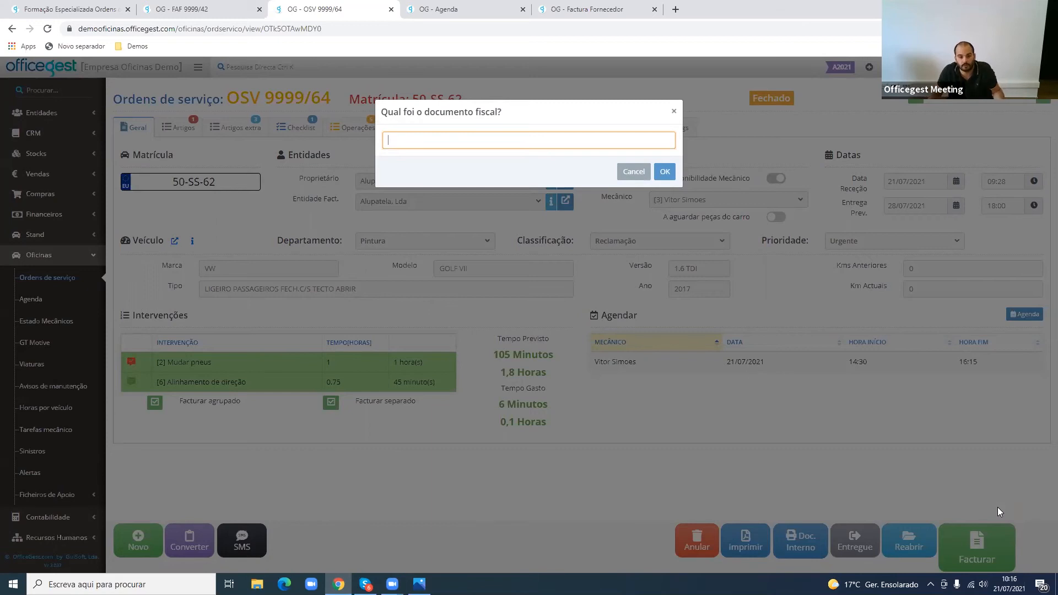
pyautogui.write('FT')
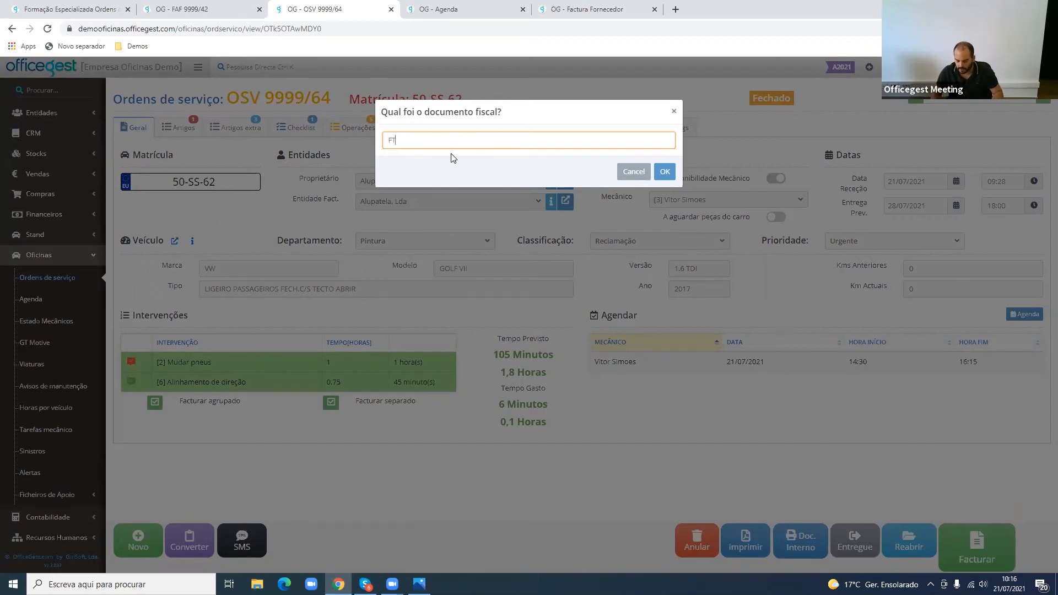
pyautogui.write(' 2021/')
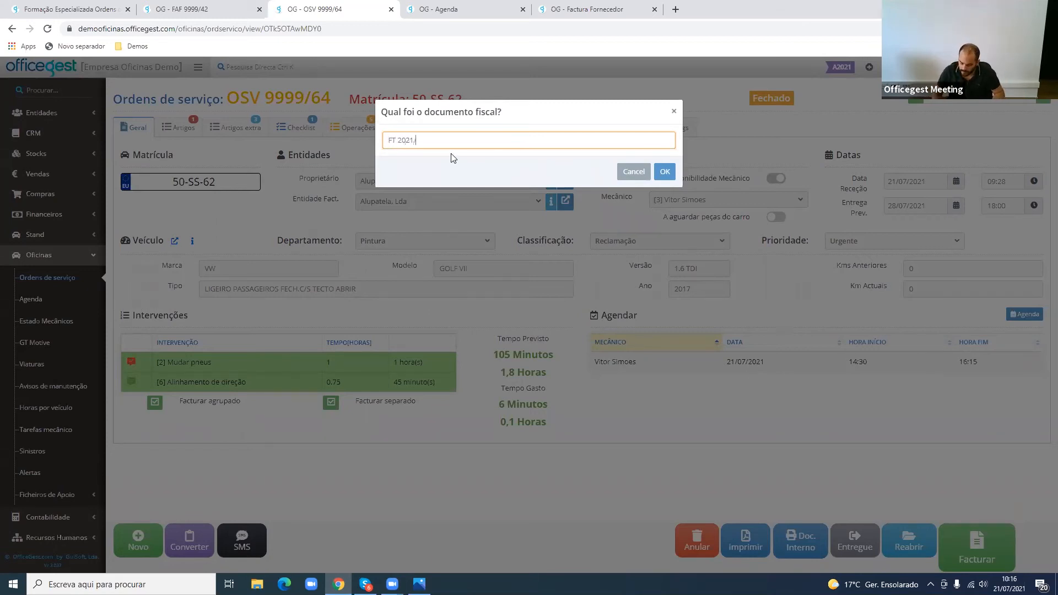
pyautogui.write('95')
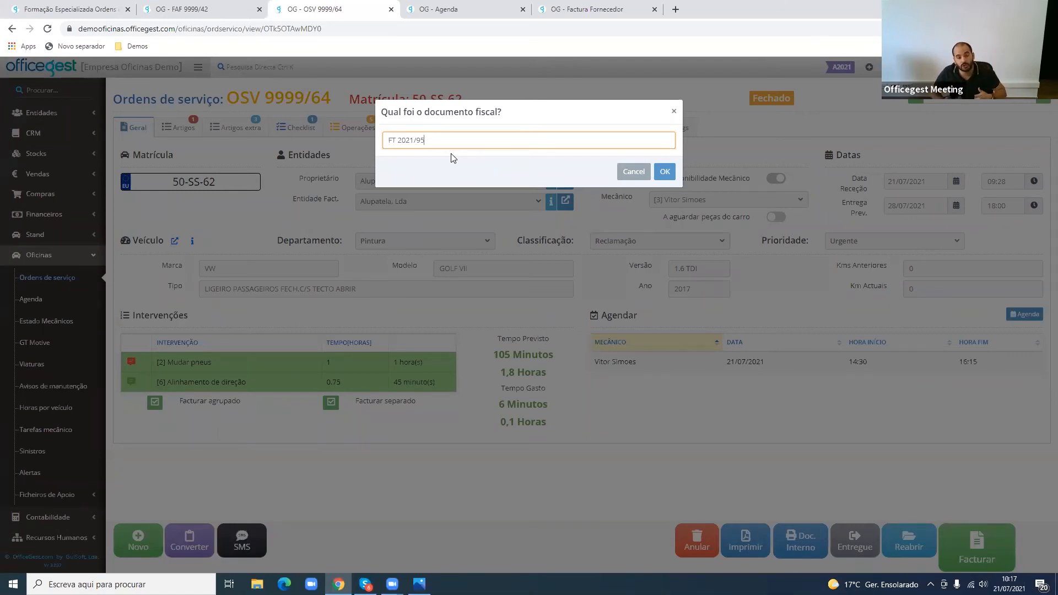
pyautogui.write('lança')
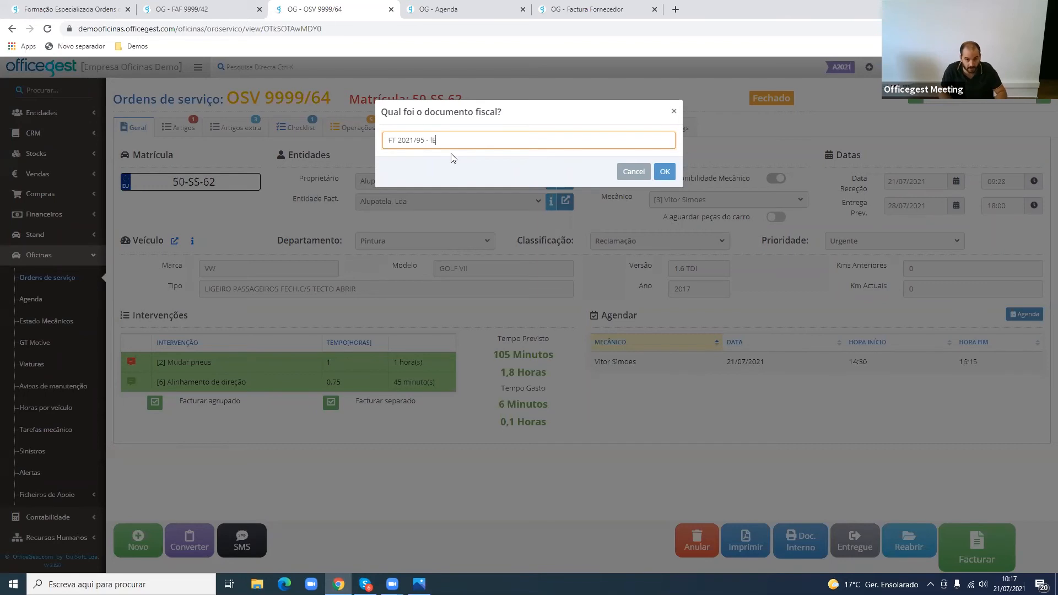
pyautogui.press('BackSpace')
pyautogui.press('BackSpace')
pyautogui.press('BackSpace')
pyautogui.press('BackSpace')
pyautogui.write('LEASEPLAN')
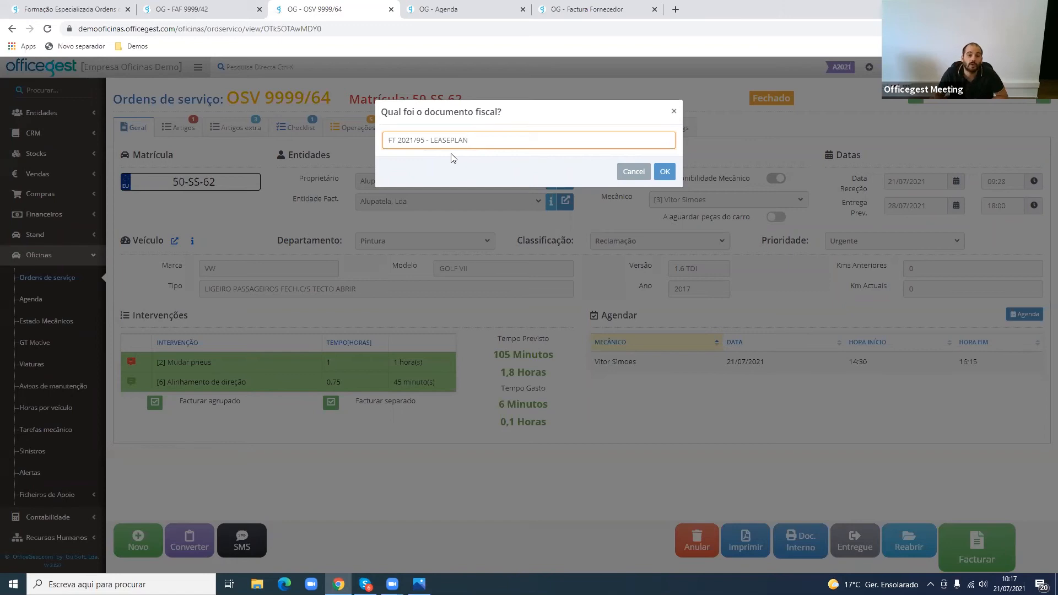
pyautogui.click(672, 115)
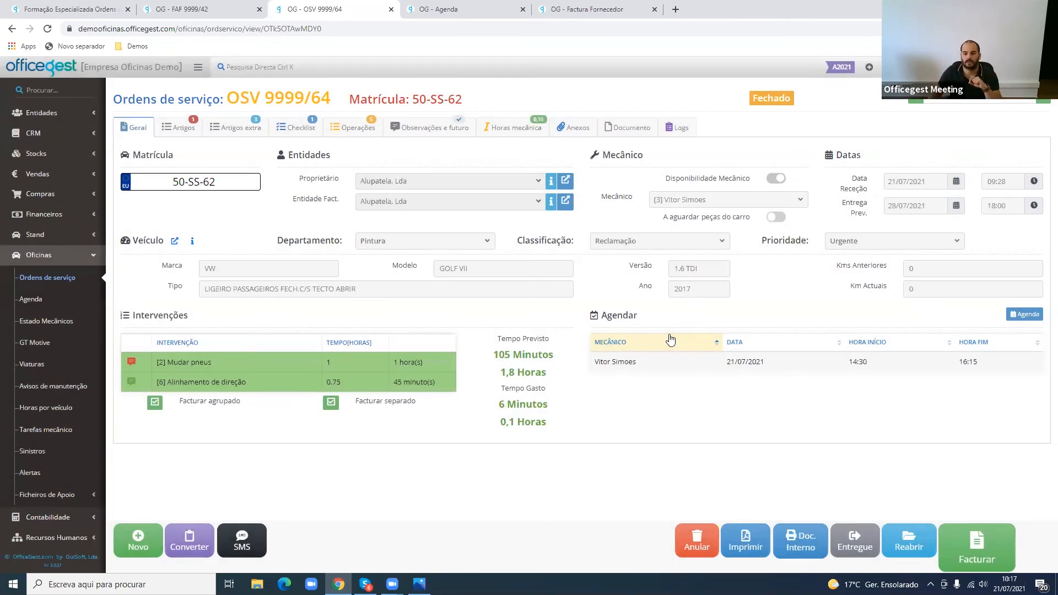
pyautogui.click(870, 553)
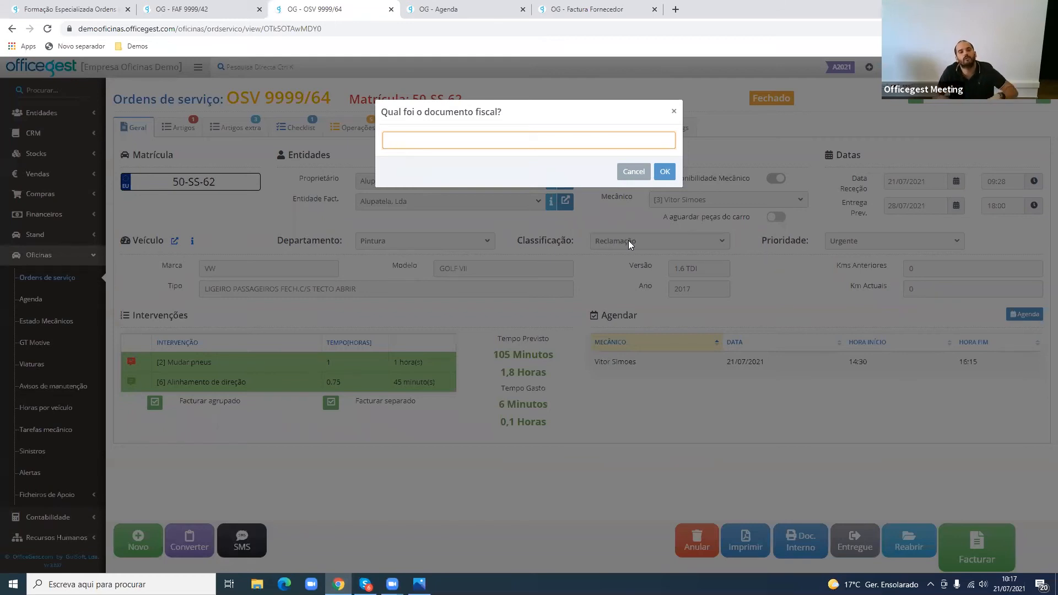
pyautogui.write('cONSUM')
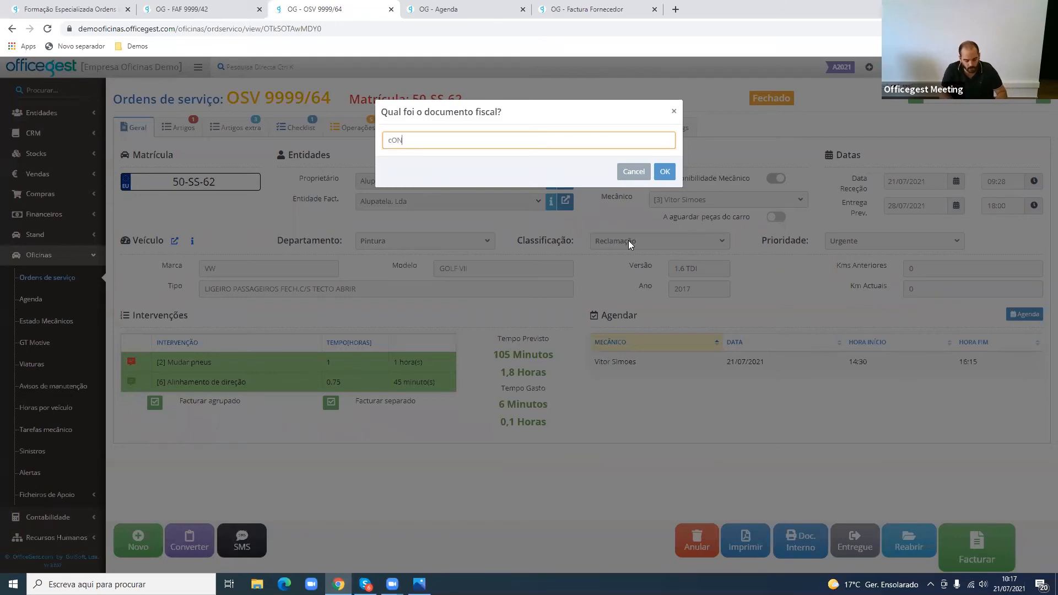
pyautogui.press('BackSpace')
pyautogui.press('BackSpace')
pyautogui.press('BackSpace')
pyautogui.press('BackSpace')
pyautogui.press('BackSpace')
pyautogui.press('BackSpace')
pyautogui.write('C')
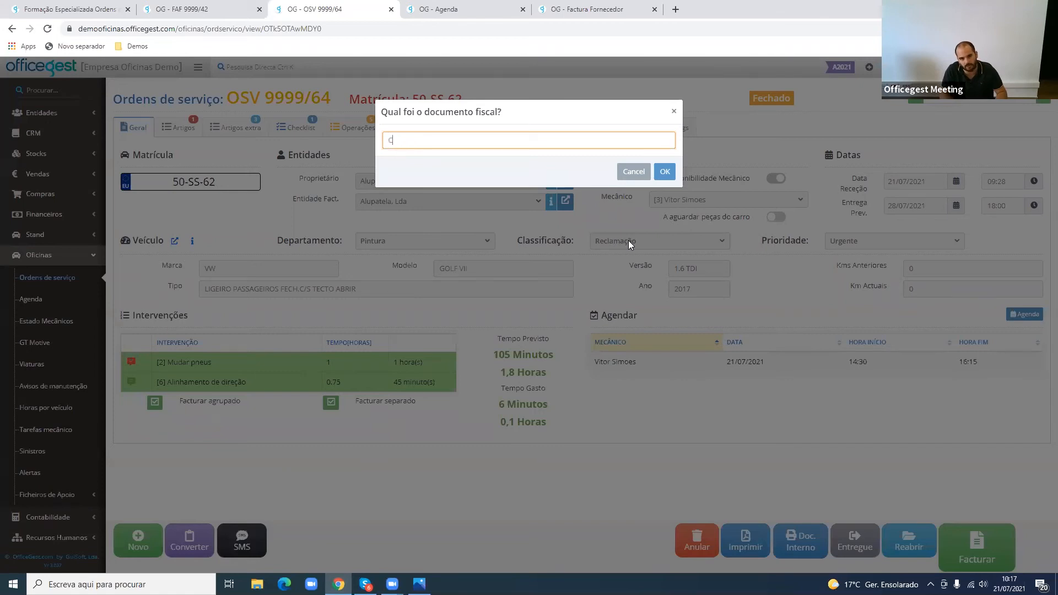
pyautogui.press('Escape')
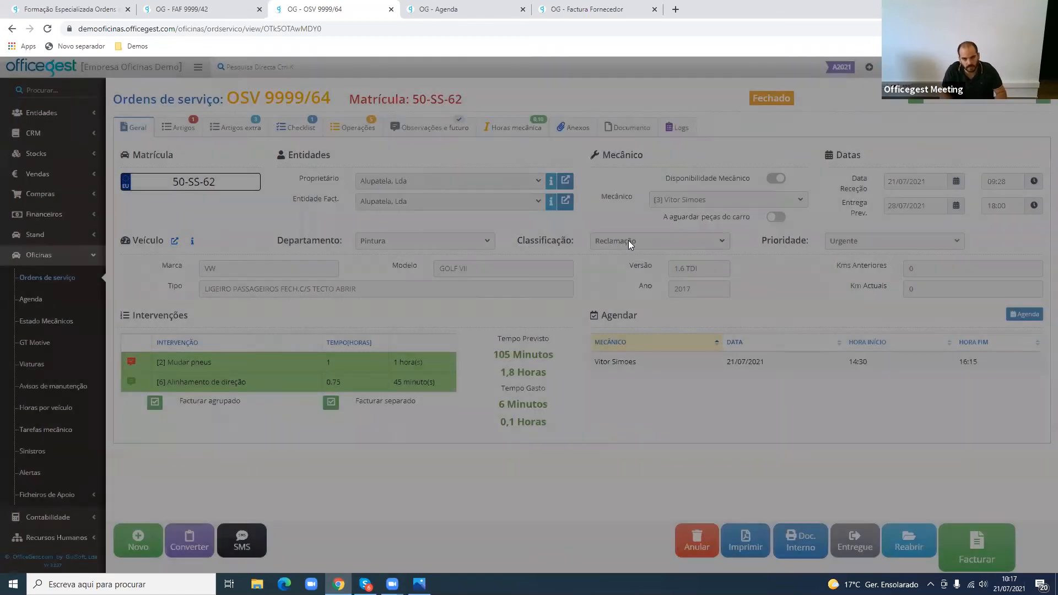
# - Try "Consumo interno" as the fiscal document for defining the order as invoiced, clear the text and cancel
pyautogui.click(840, 532)
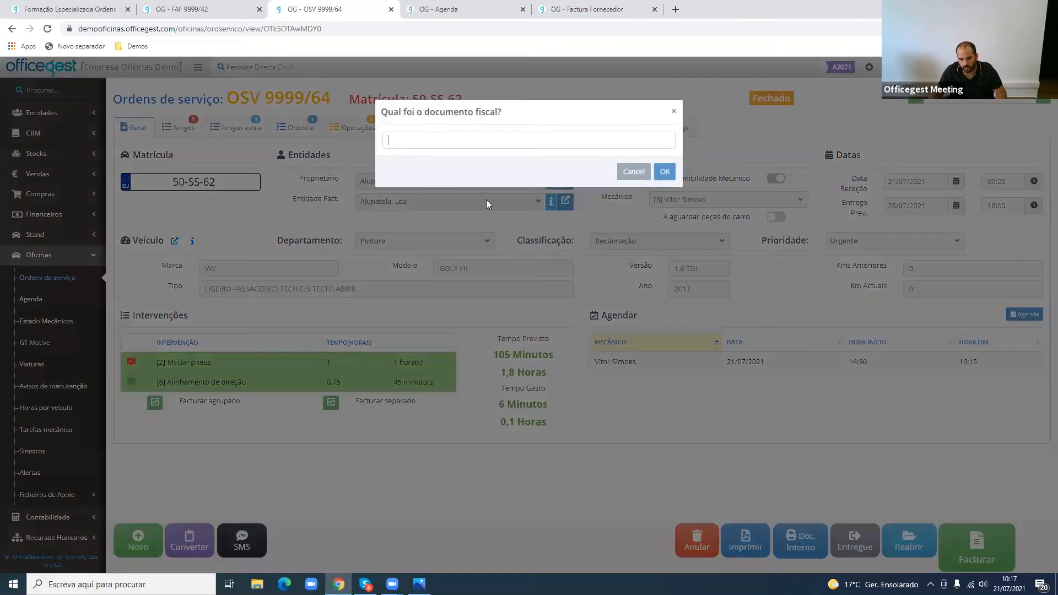
pyautogui.write('Consum')
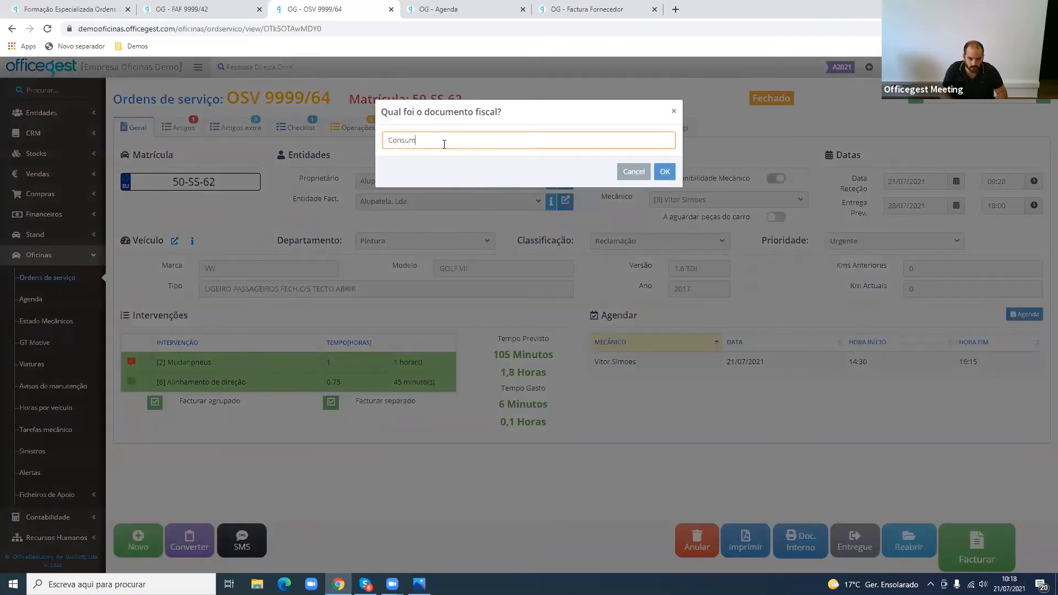
pyautogui.write('o interno')
pyautogui.press('BackSpace')
pyautogui.press('BackSpace')
pyautogui.press('BackSpace')
pyautogui.press('BackSpace')
pyautogui.press('BackSpace')
pyautogui.press('BackSpace')
pyautogui.press('BackSpace')
pyautogui.press('BackSpace')
pyautogui.press('BackSpace')
pyautogui.press('BackSpace')
pyautogui.press('BackSpace')
pyautogui.press('BackSpace')
pyautogui.press('BackSpace')
pyautogui.press('BackSpace')
pyautogui.press('BackSpace')
pyautogui.write('IMputada')
pyautogui.hotkey('ctrl', 'a')
pyautogui.press('BackSpace')
pyautogui.click(484, 305)
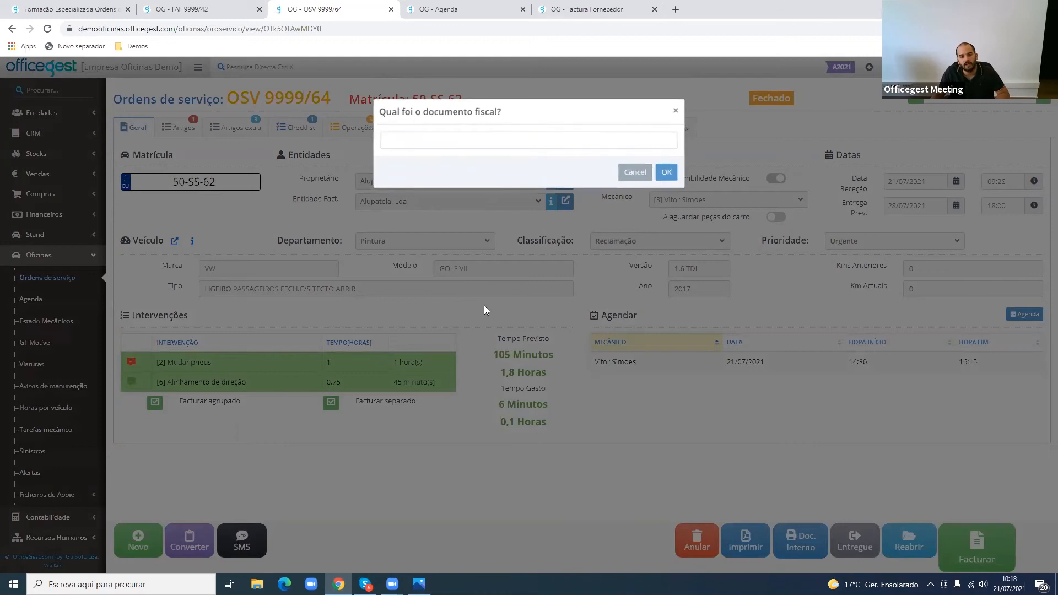
pyautogui.click(633, 172)
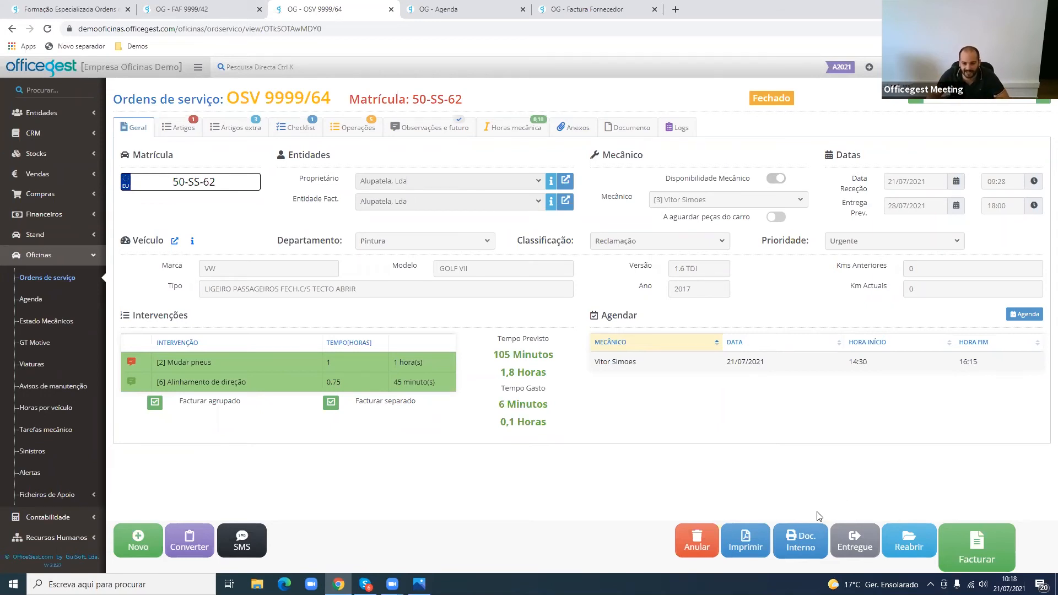
# - Generate the PDF printout of order OSV 9999/64 and examine its first page, including the article lines and vehicle diagram
pyautogui.click(757, 542)
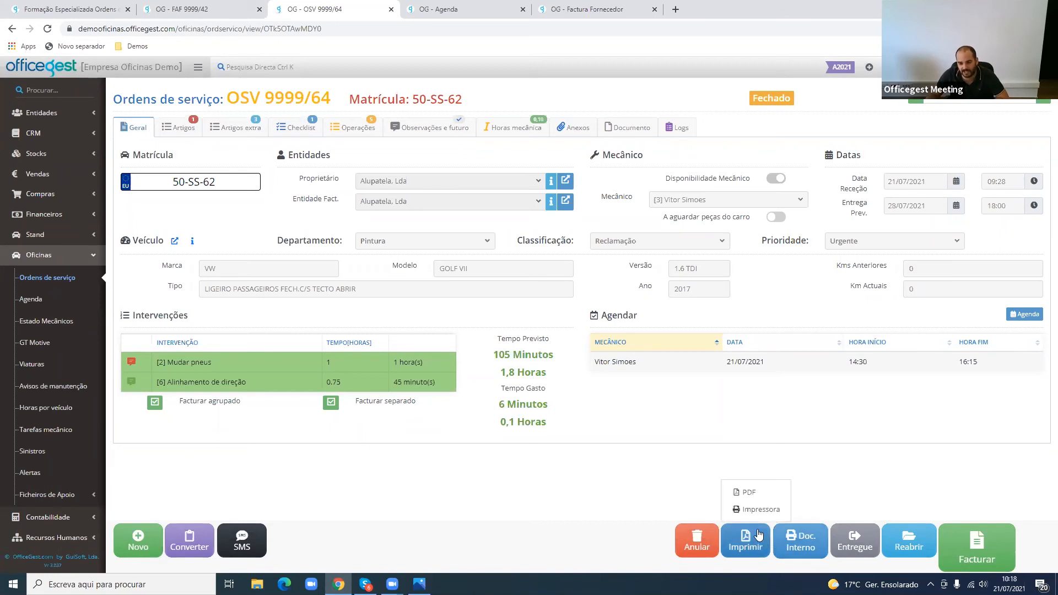
pyautogui.click(766, 491)
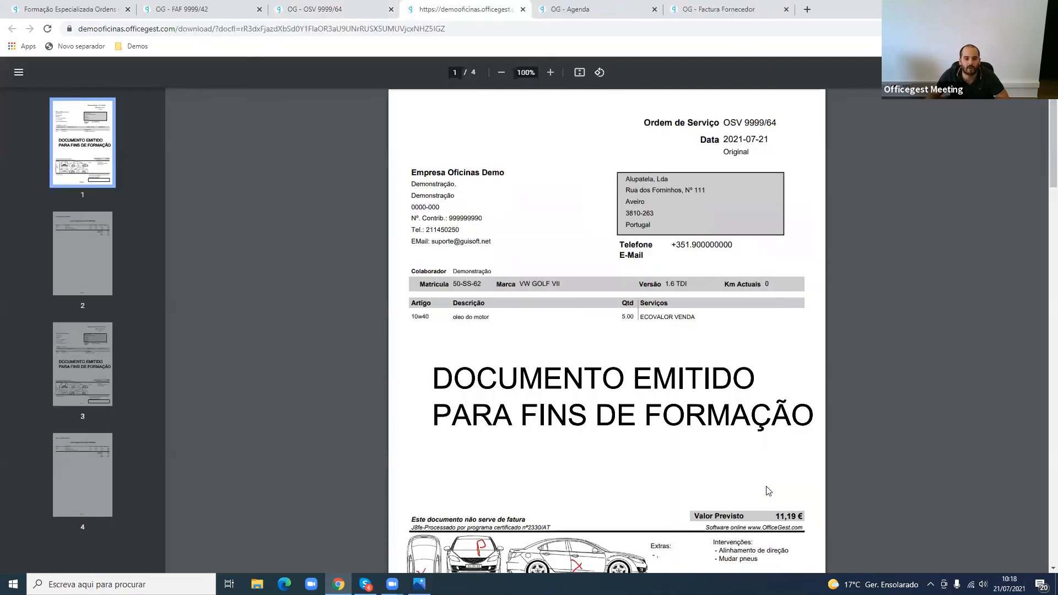
pyautogui.scroll(-5, 769, 491)
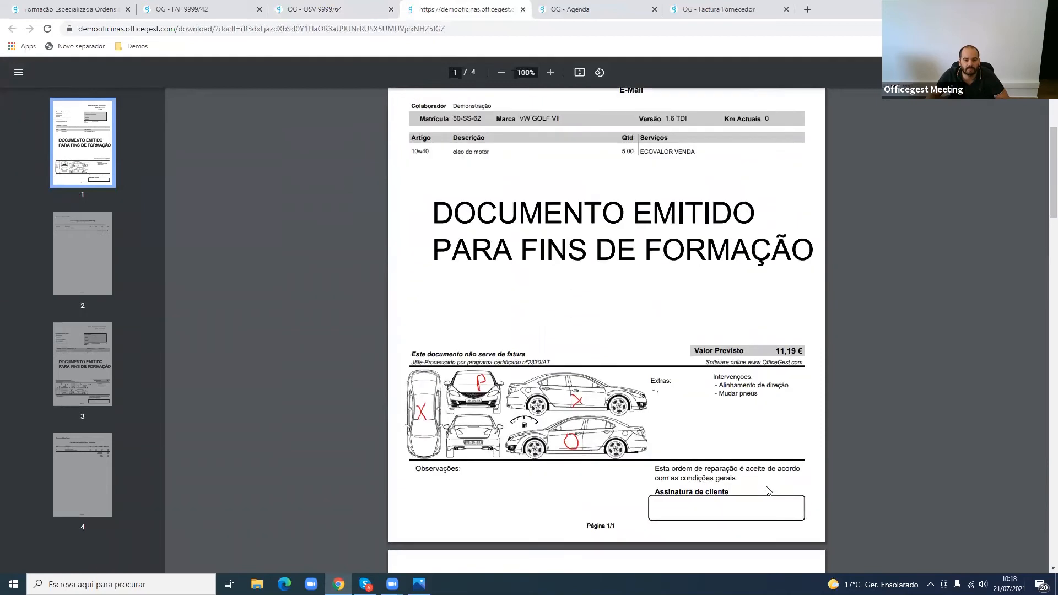
pyautogui.scroll(1, 769, 491)
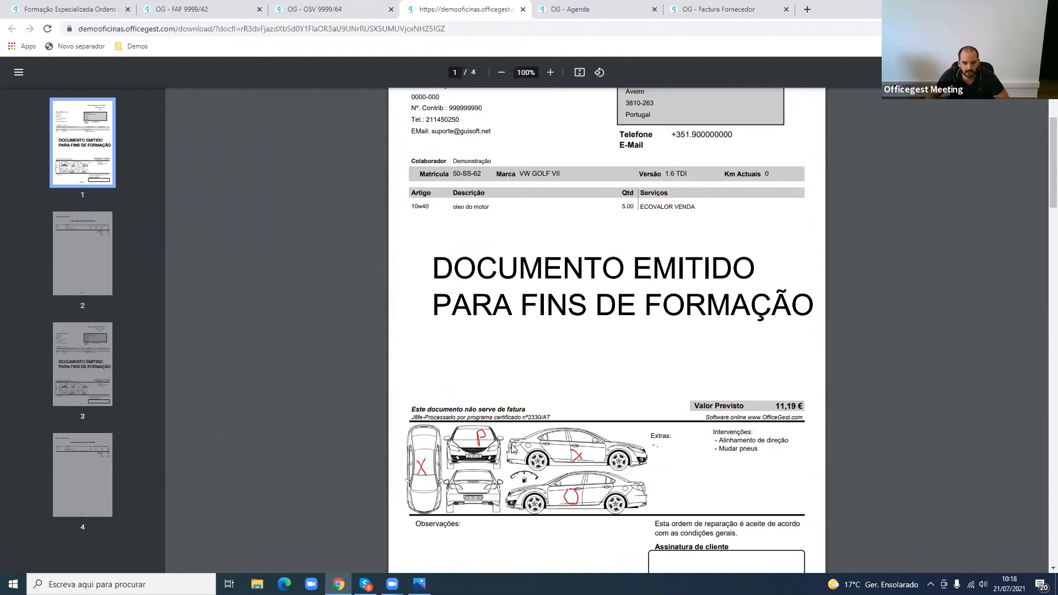
pyautogui.scroll(4, 509, 340)
pyautogui.moveTo(417, 311); pyautogui.dragTo(487, 311)
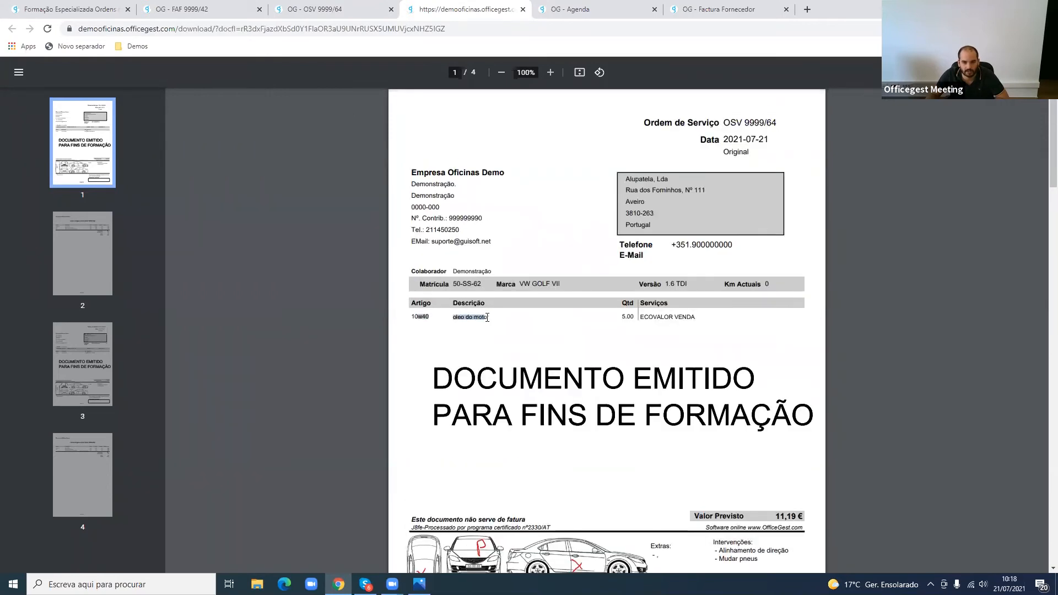
# - Review the extra articles list in the order's PDF, and close the PDF to return to the order
pyautogui.scroll(-3, 488, 318)
pyautogui.scroll(-7, 487, 318)
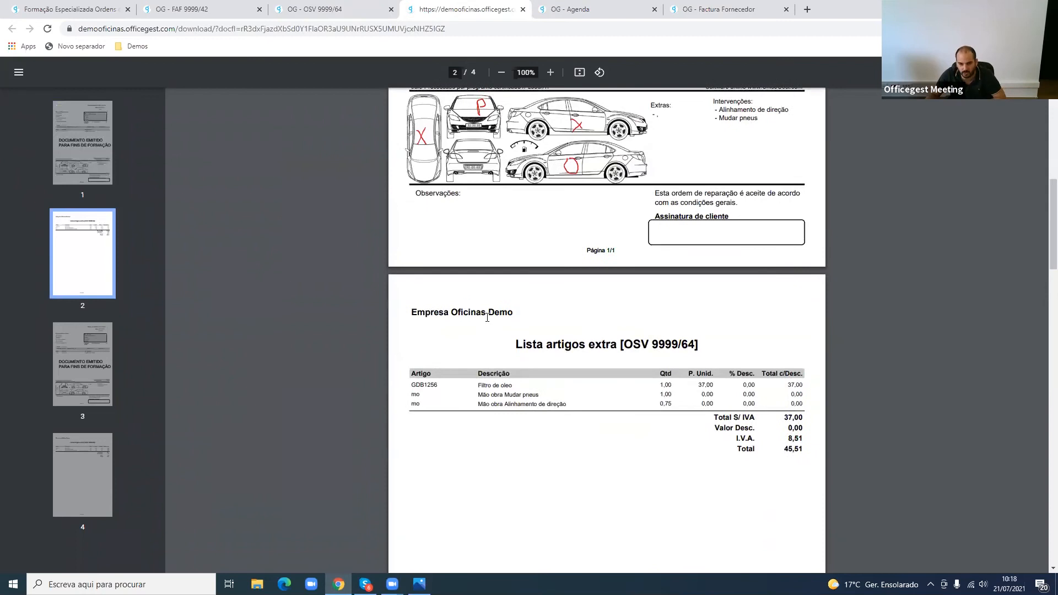
pyautogui.moveTo(478, 331); pyautogui.dragTo(784, 353)
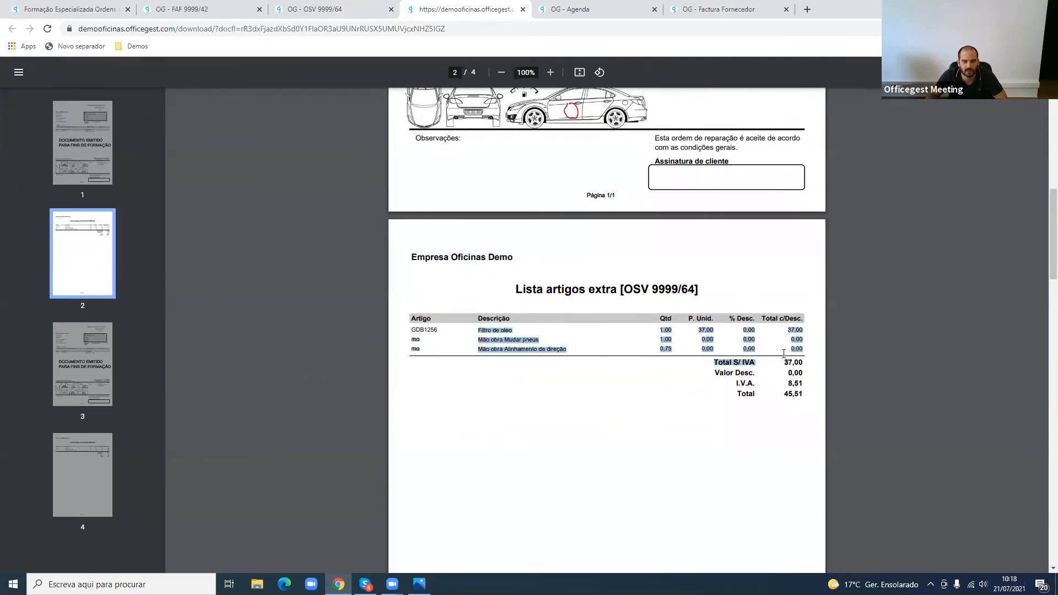
pyautogui.click(356, 7)
pyautogui.middleClick(453, 6)
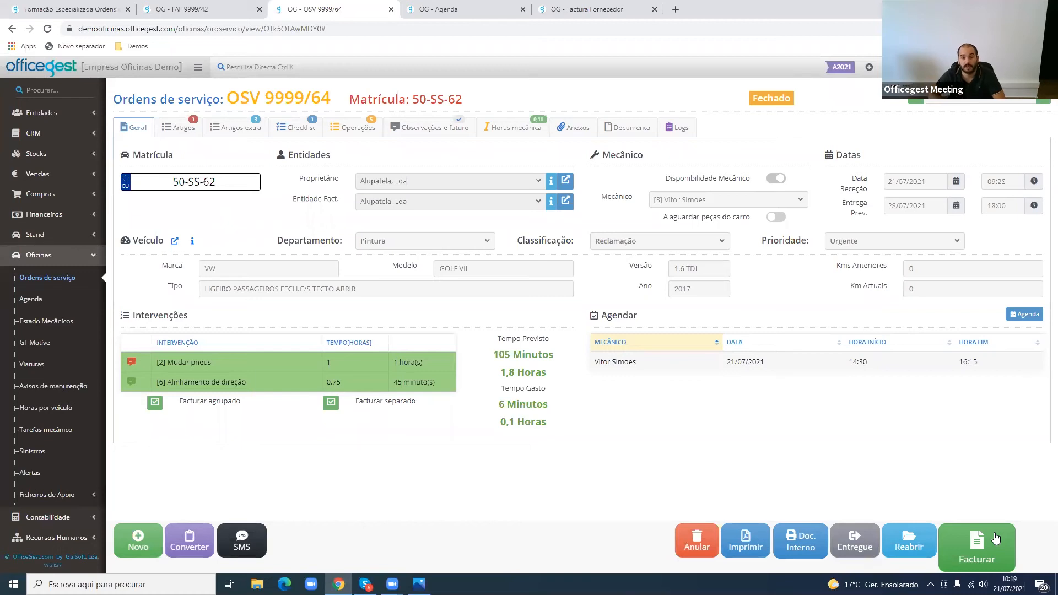
# - Check the order's operations, reopen the closed order with confirmation, and display its operations again
pyautogui.click(368, 130)
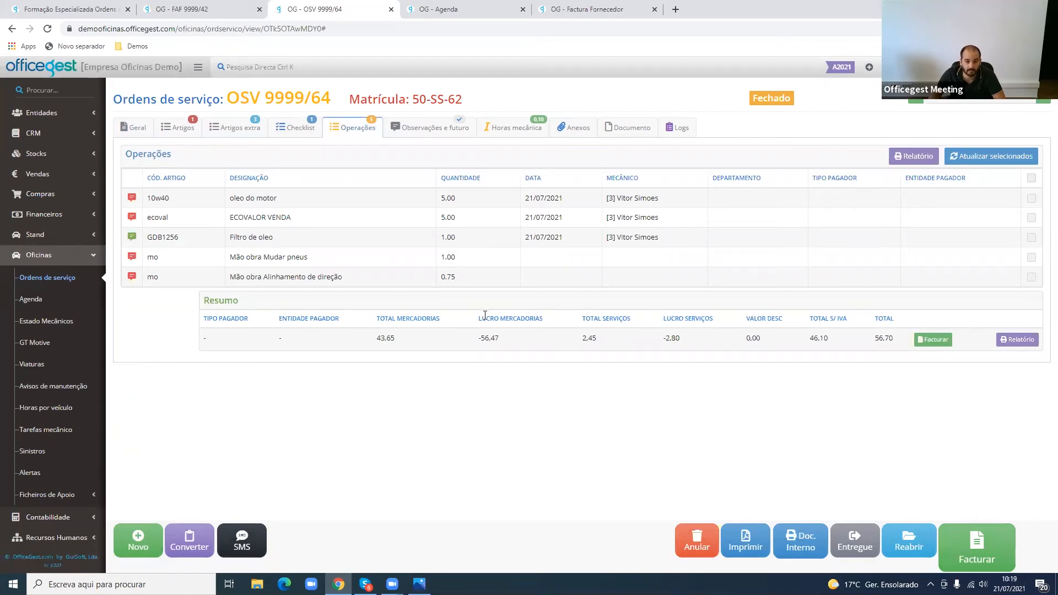
pyautogui.click(908, 539)
pyautogui.click(660, 143)
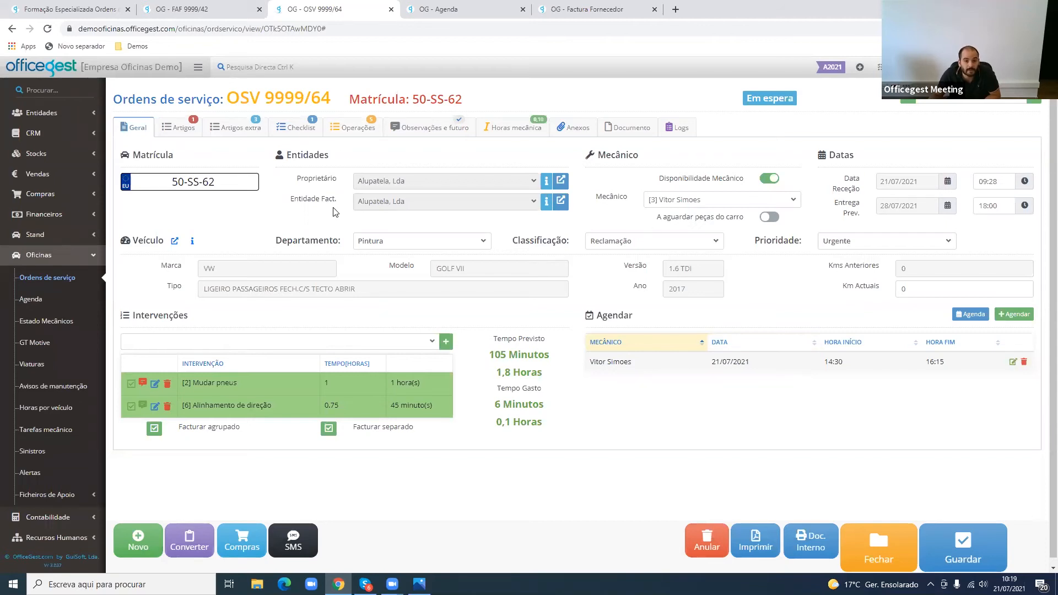
pyautogui.moveTo(337, 199); pyautogui.dragTo(292, 202)
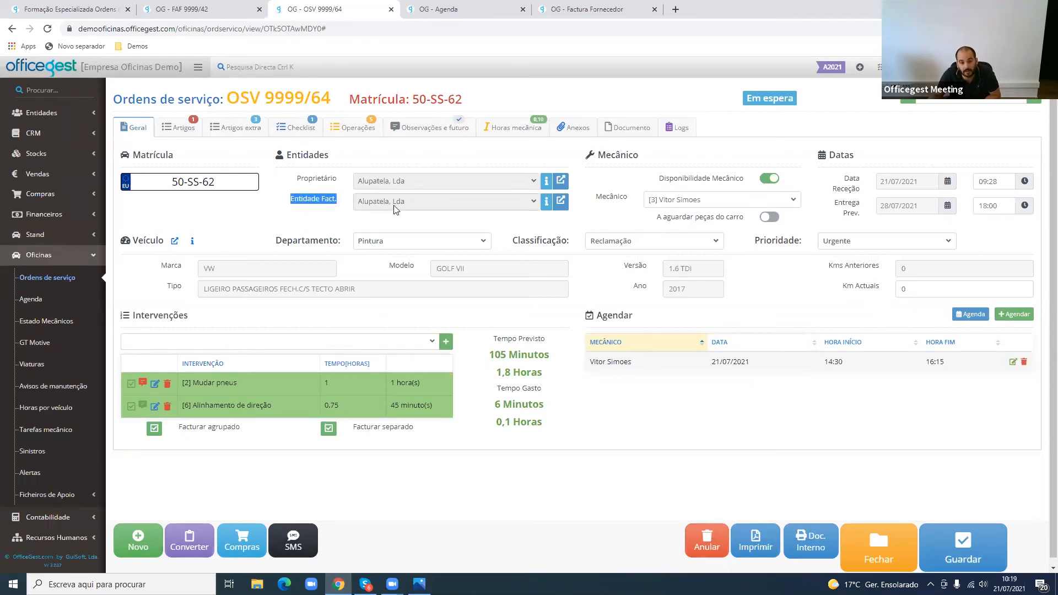
pyautogui.click(361, 127)
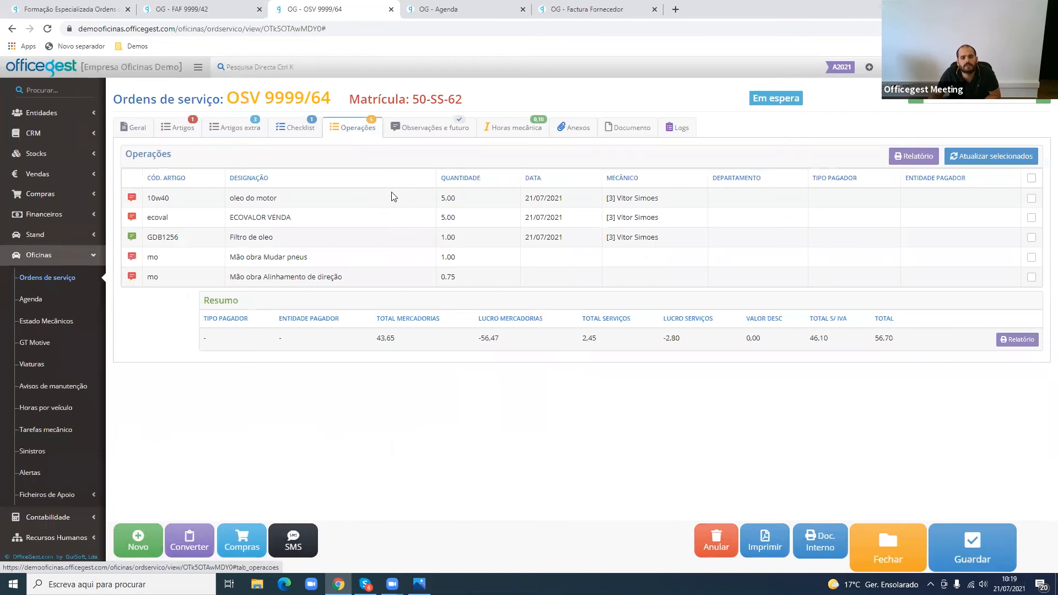
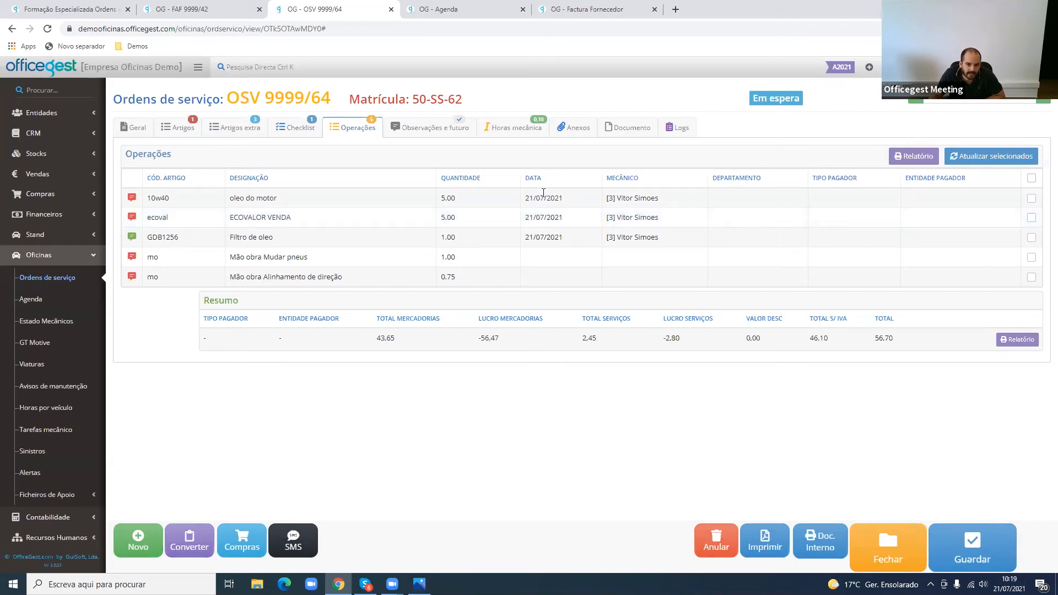
# - Assign Administrador as mechanic for the "Mudar pneus" labour operation and the parts lines' mechanic for "Alinhamento de direção"
pyautogui.click(648, 258)
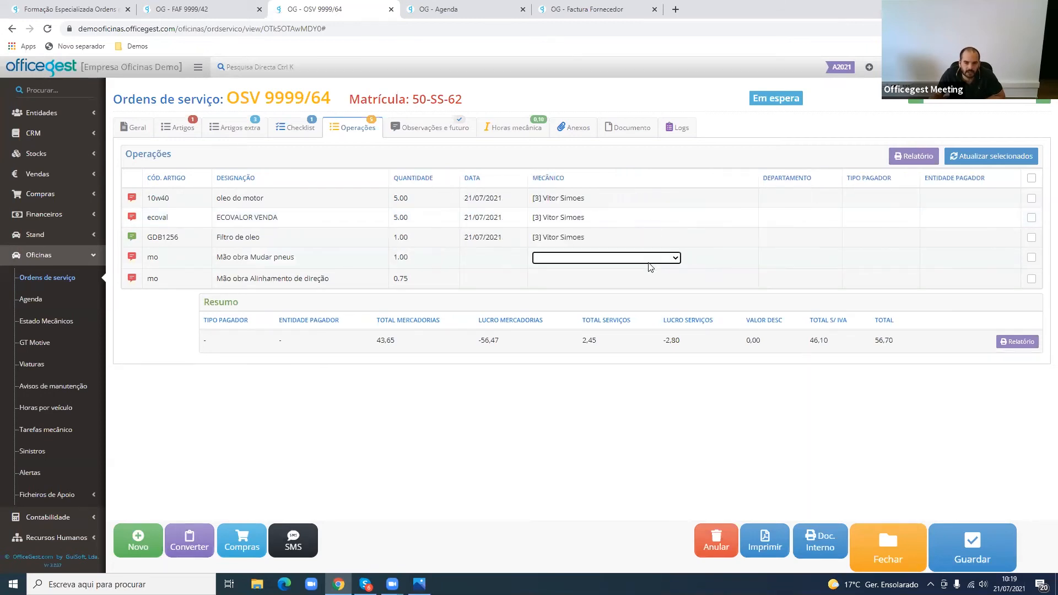
pyautogui.click(646, 259)
pyautogui.click(622, 279)
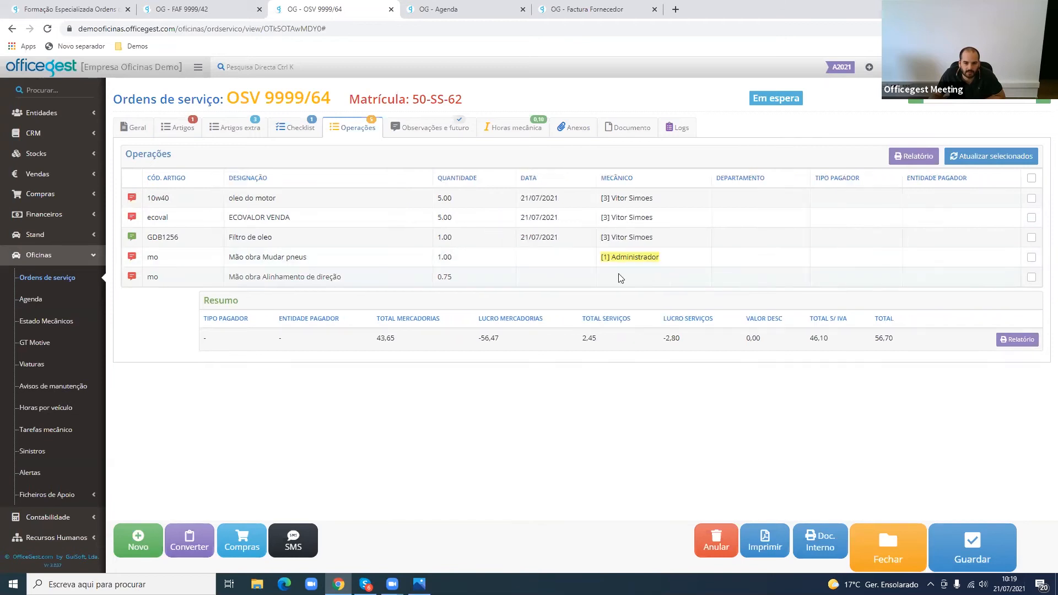
pyautogui.click(634, 281)
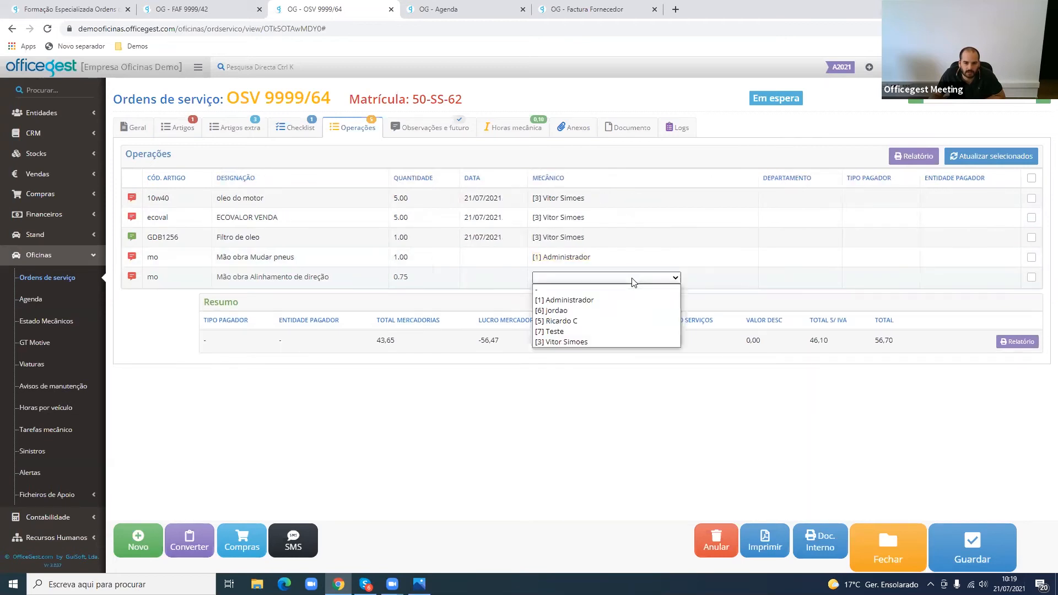
pyautogui.click(619, 341)
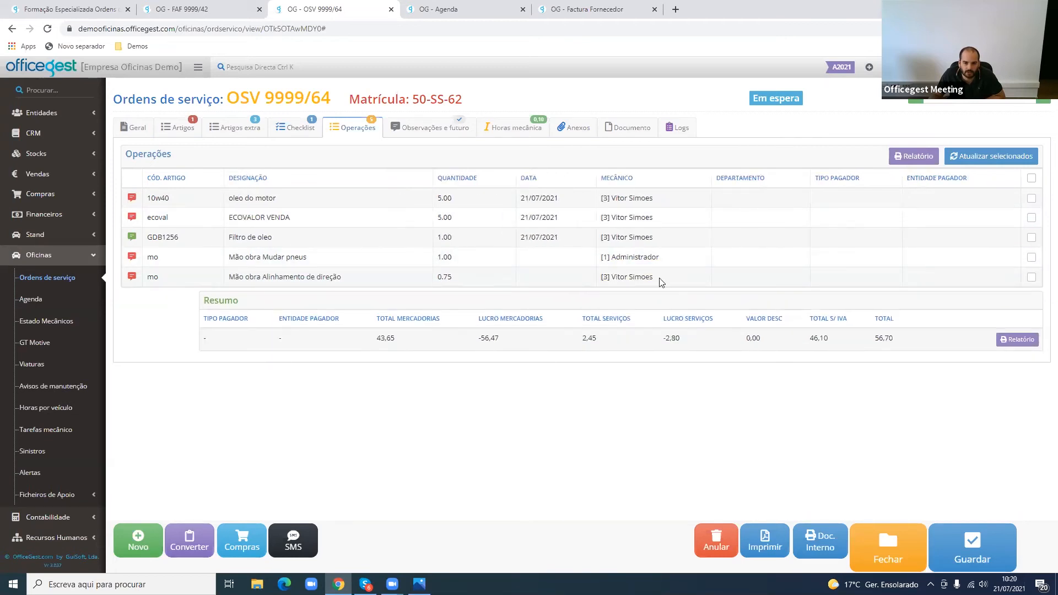
# - Look at the department options for the "oleo do motor" line, check the order's general department and mechanic hours, and return to the operations
pyautogui.click(744, 198)
pyautogui.click(745, 200)
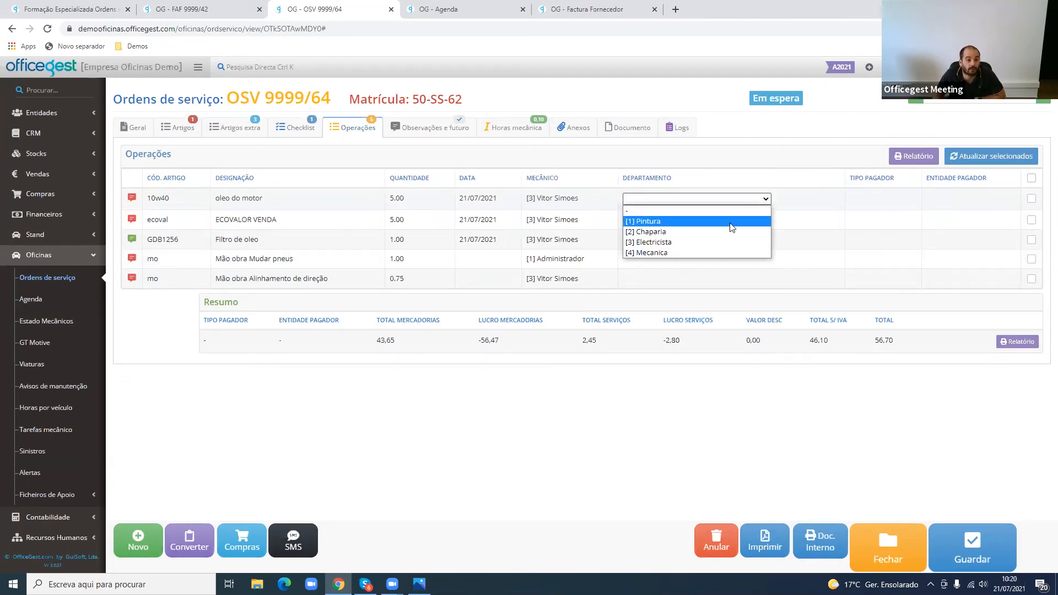
pyautogui.click(155, 132)
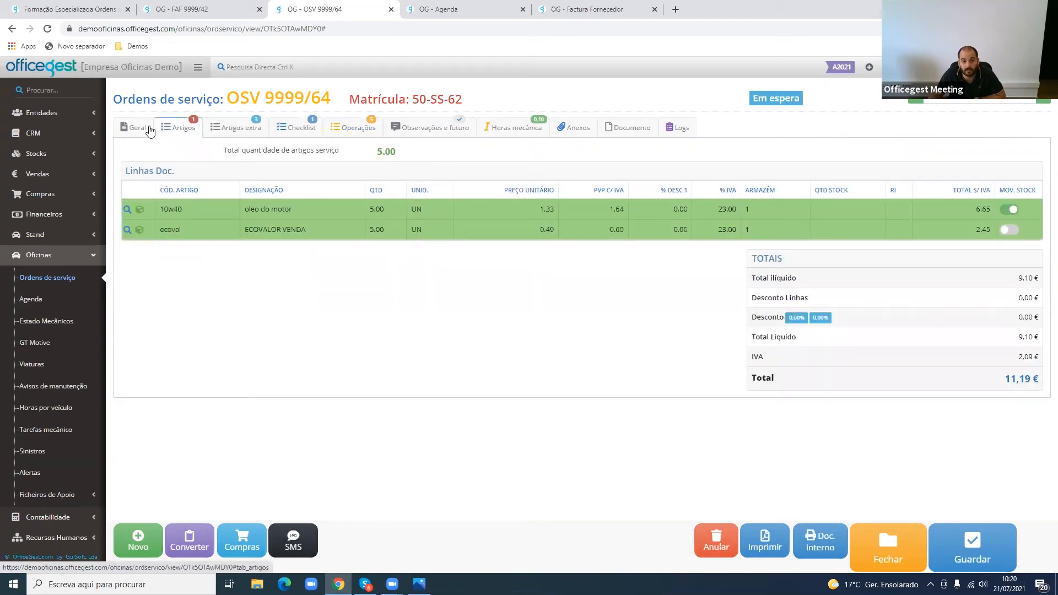
pyautogui.click(146, 131)
pyautogui.moveTo(298, 240); pyautogui.dragTo(337, 241)
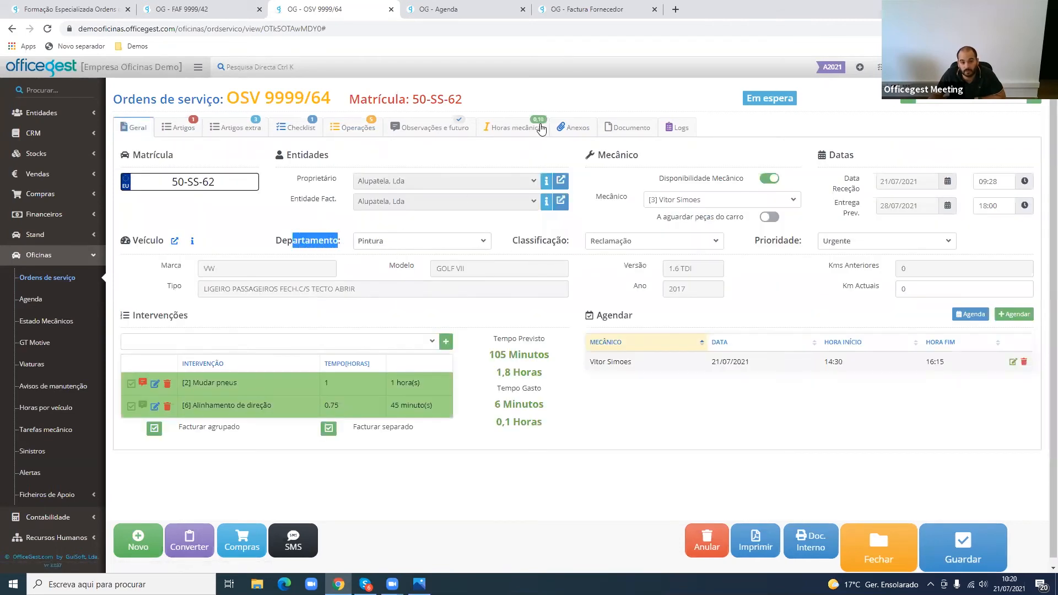
pyautogui.click(499, 131)
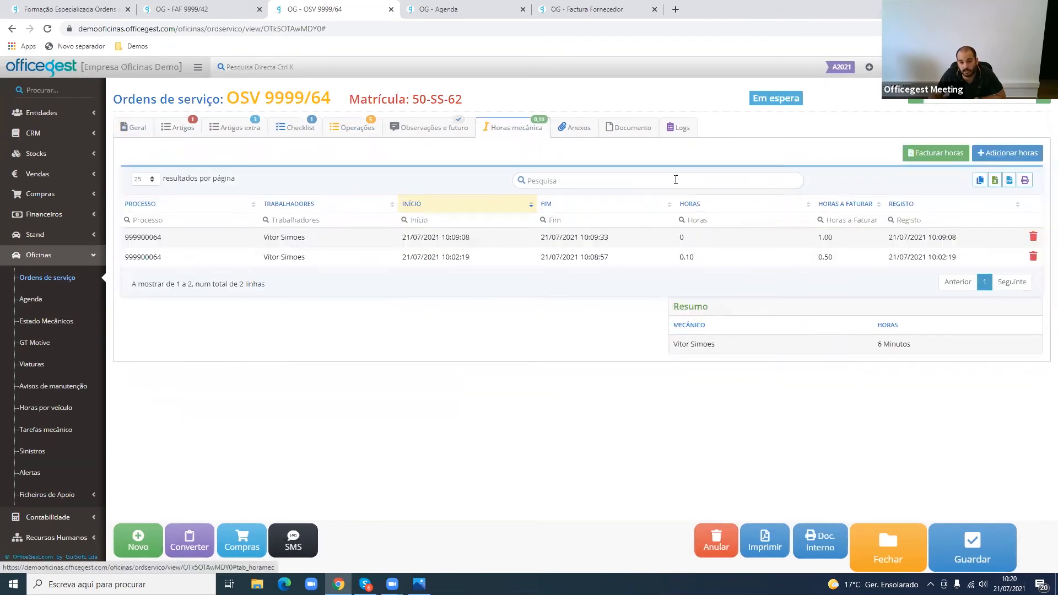
pyautogui.click(442, 126)
pyautogui.click(347, 127)
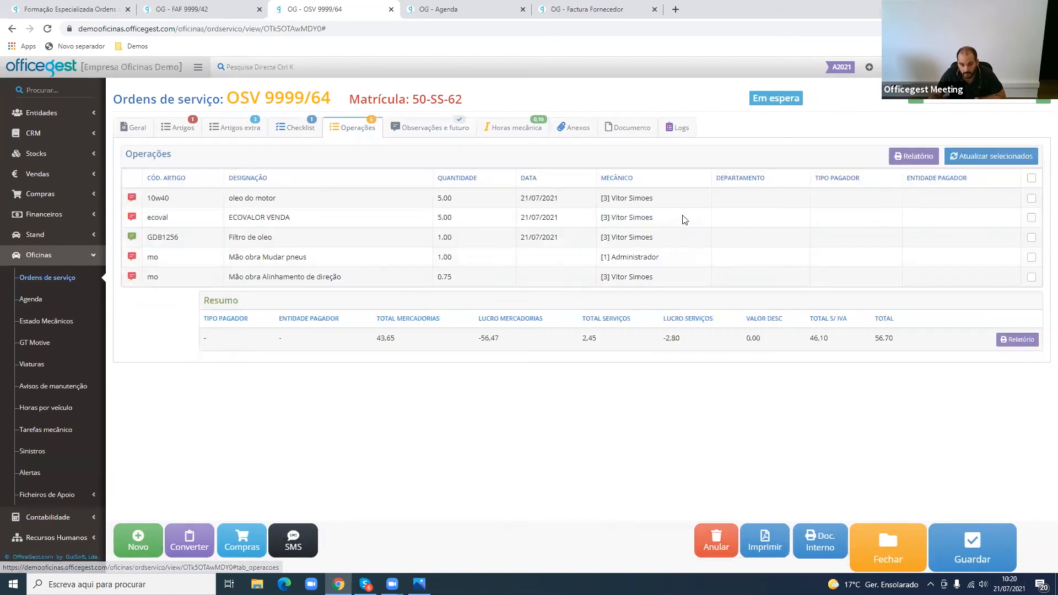
# - Set the department of the "oleo do motor" operation line to "[4] Mecanica"
pyautogui.click(730, 200)
pyautogui.click(729, 199)
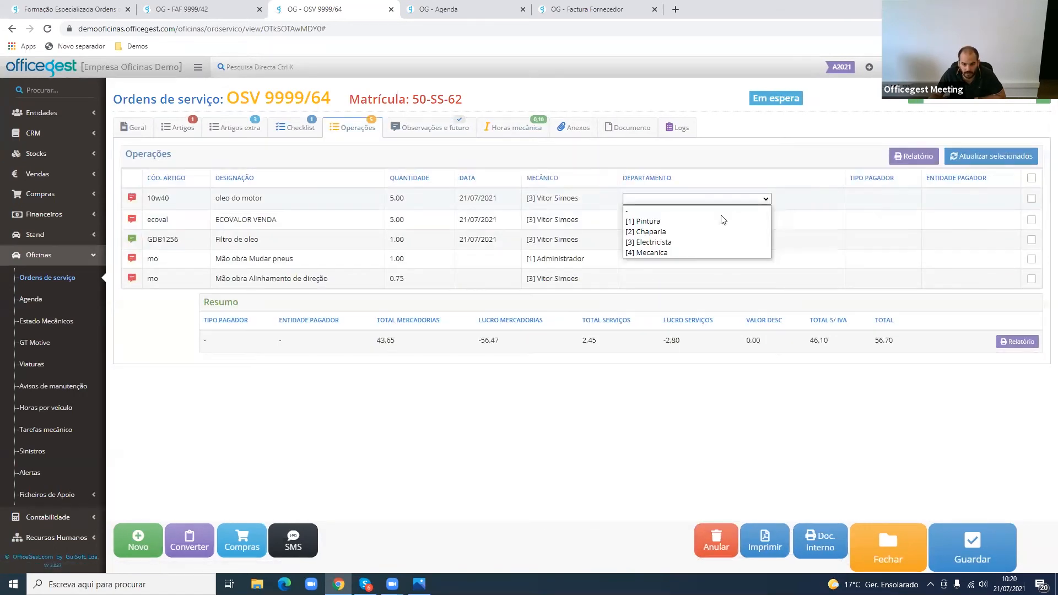
pyautogui.click(706, 253)
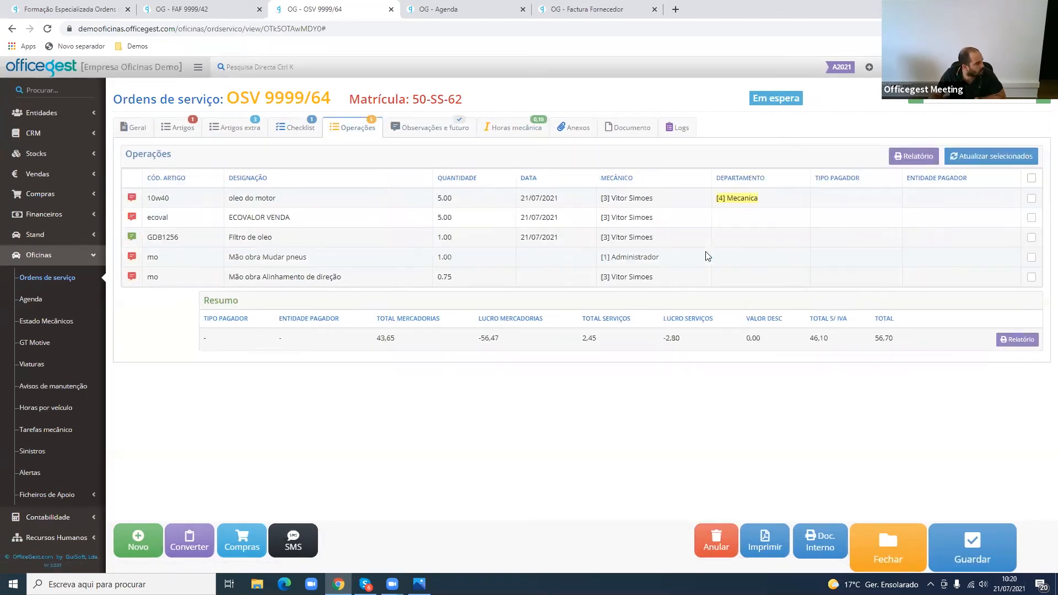
# - Open the department choice for "ECOVALOR VENDA" and try setting the payer type of "oleo do motor" to Interno
pyautogui.click(724, 226)
pyautogui.click(723, 220)
pyautogui.click(722, 221)
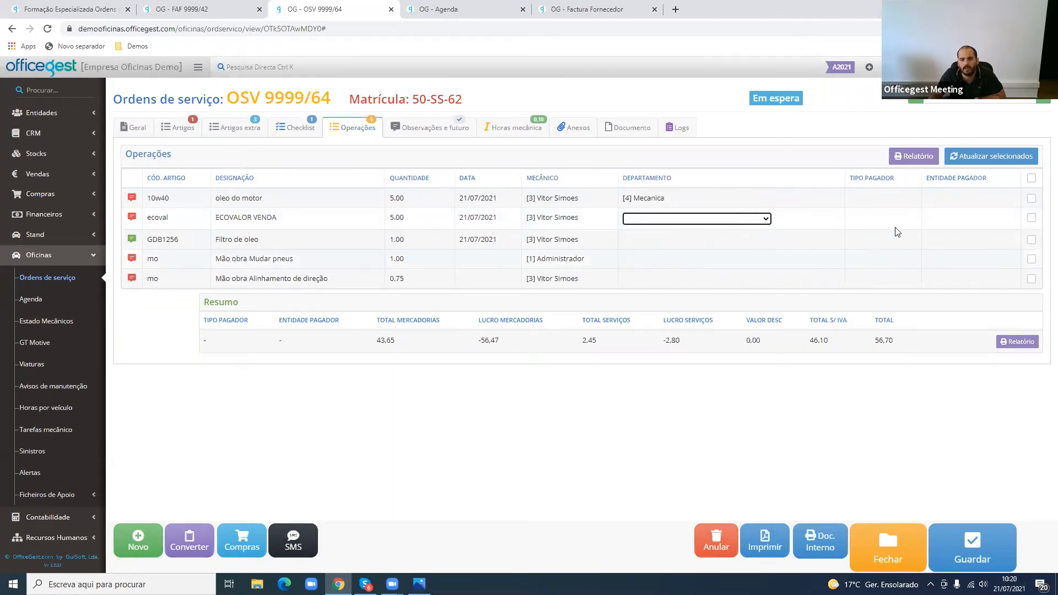
pyautogui.click(882, 201)
pyautogui.click(832, 199)
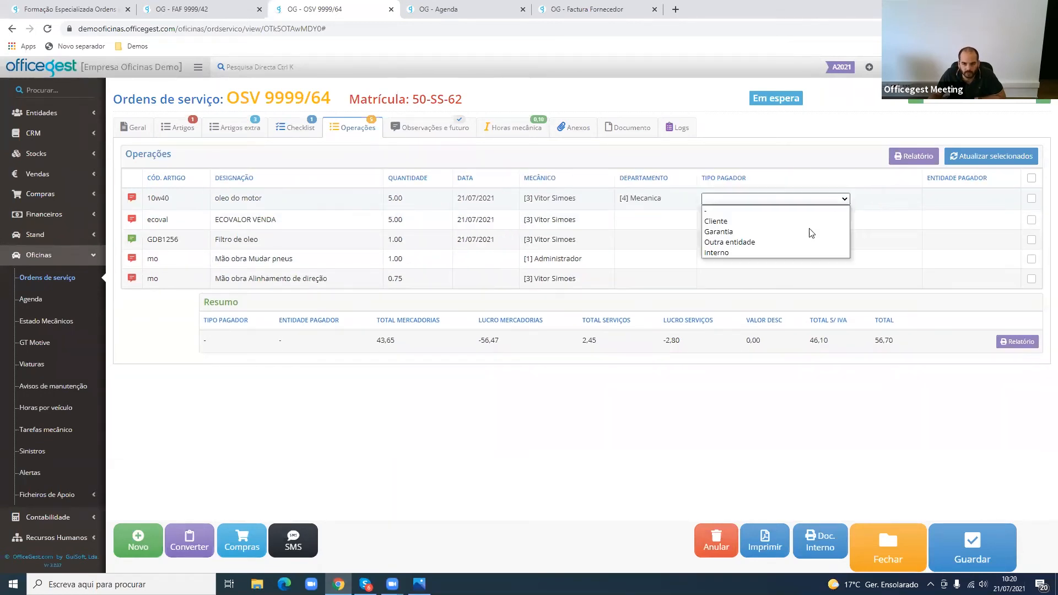
pyautogui.click(790, 253)
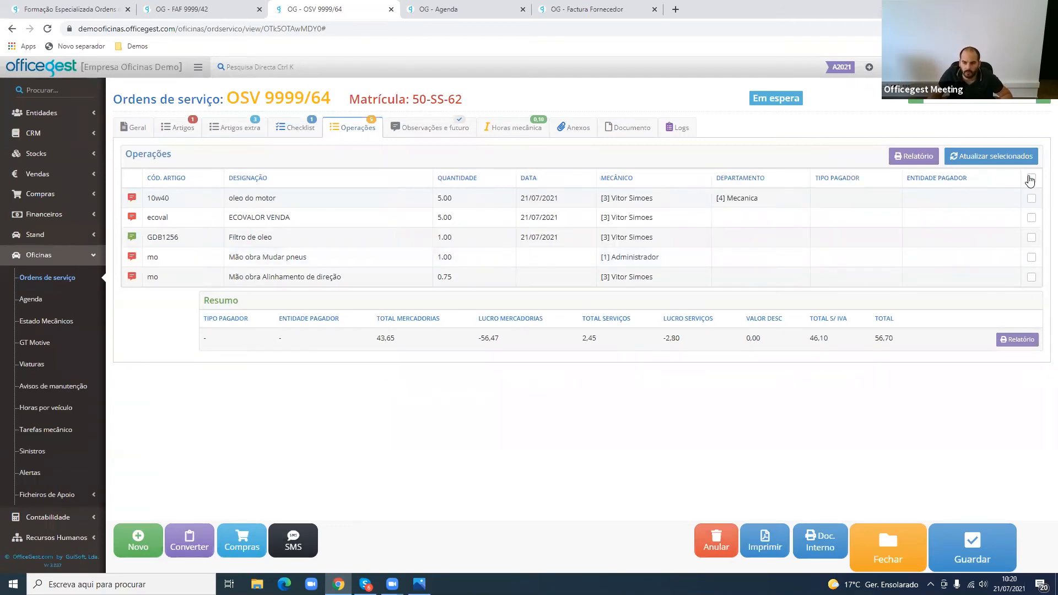
# - Select the "oleo do motor", "ECOVALOR VENDA" and "Filtro de oleo" lines for a bulk update and choose "[1] Pintura" as their department
pyautogui.click(1032, 199)
pyautogui.click(1031, 219)
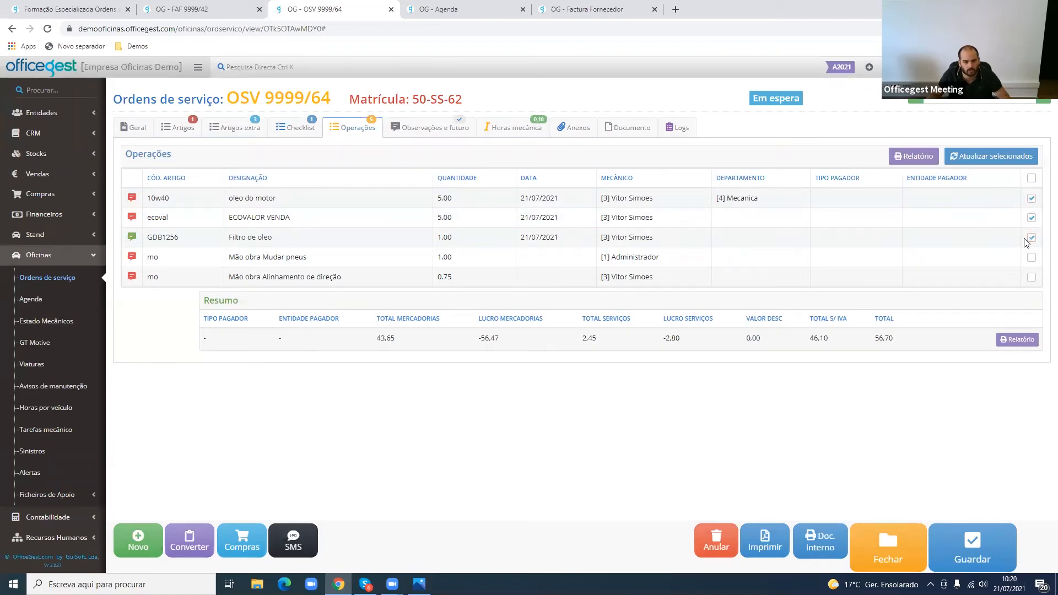
pyautogui.click(1026, 157)
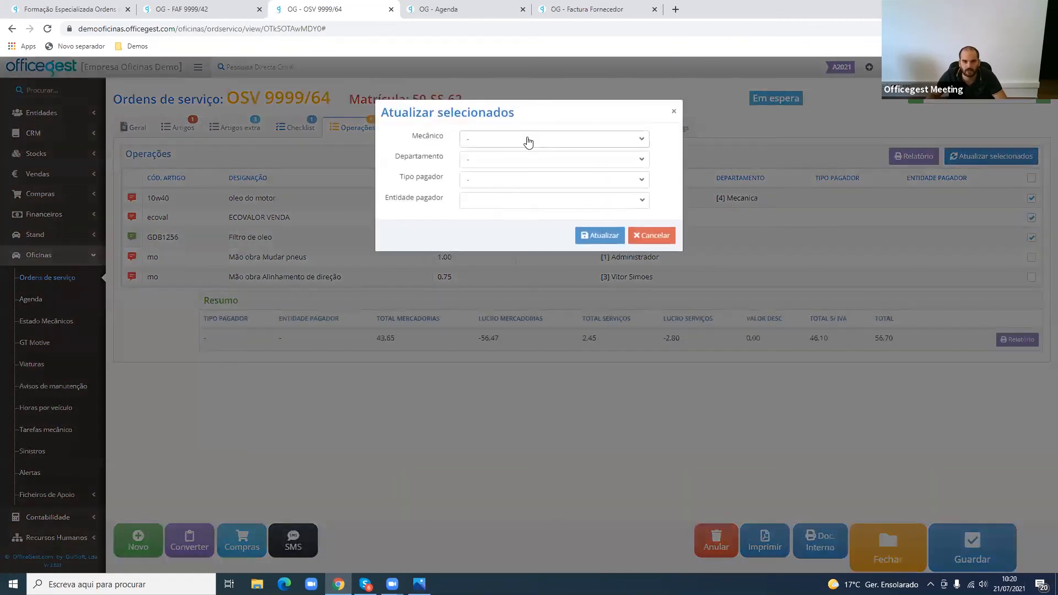
pyautogui.click(518, 142)
pyautogui.click(518, 144)
pyautogui.click(505, 160)
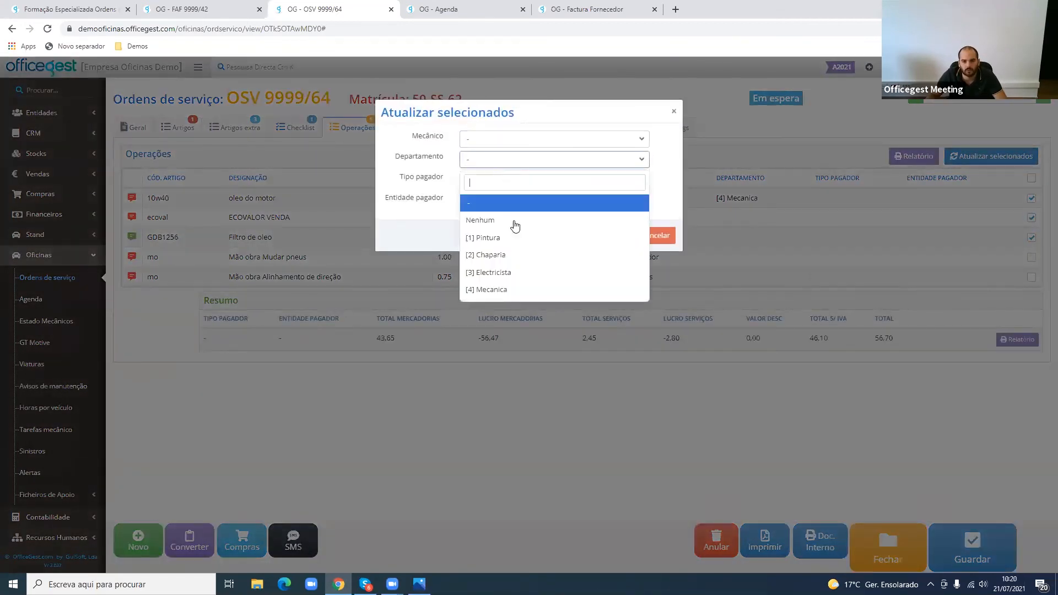
pyautogui.click(517, 237)
# - Set the payer type to "Outra entidade", choose an individual customer as paying entity, and apply the bulk update to the three lines
pyautogui.click(515, 179)
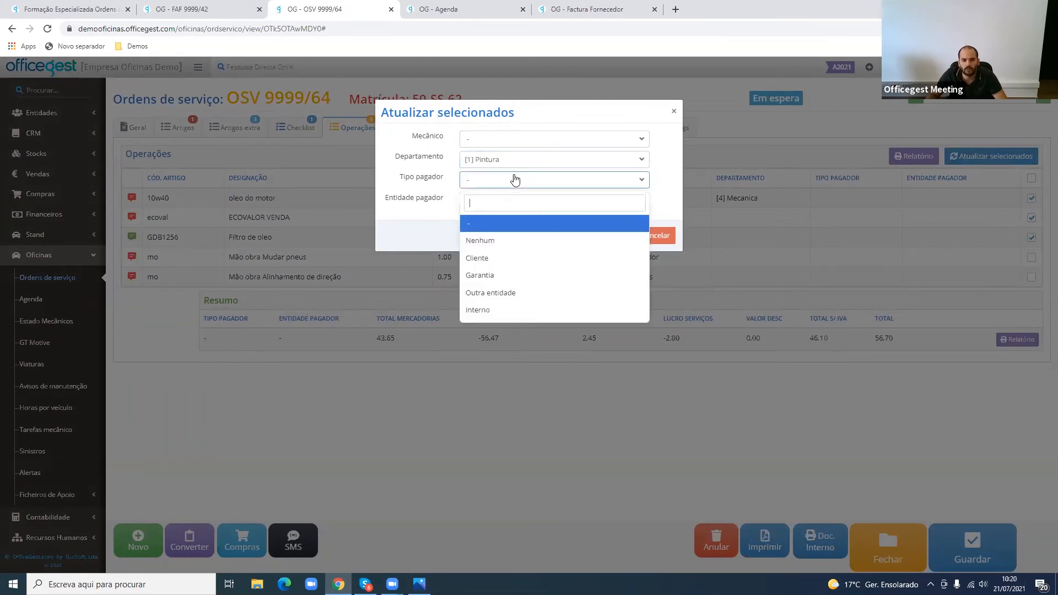
pyautogui.click(516, 296)
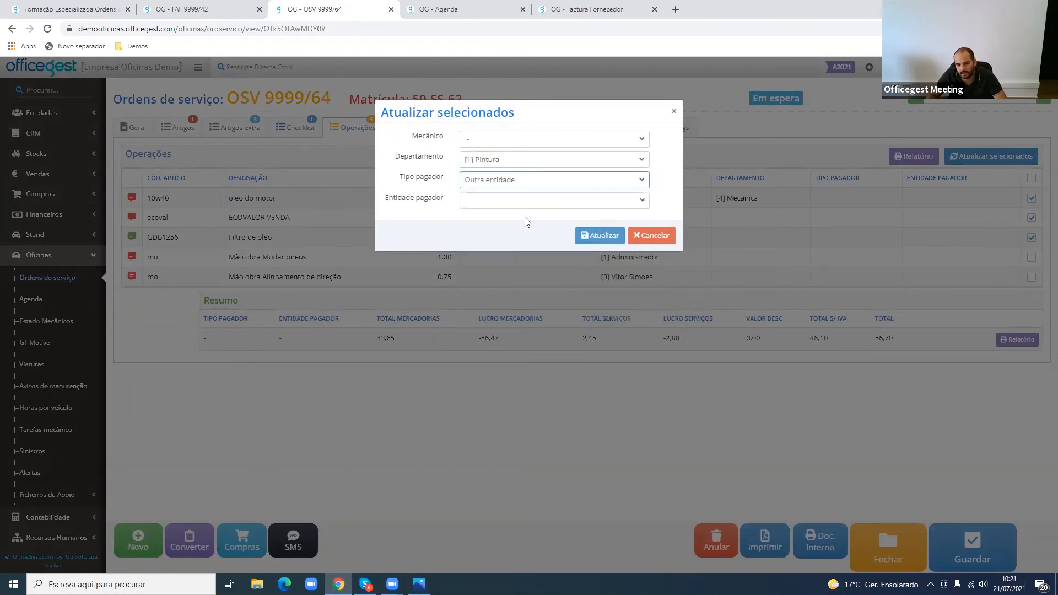
pyautogui.click(520, 203)
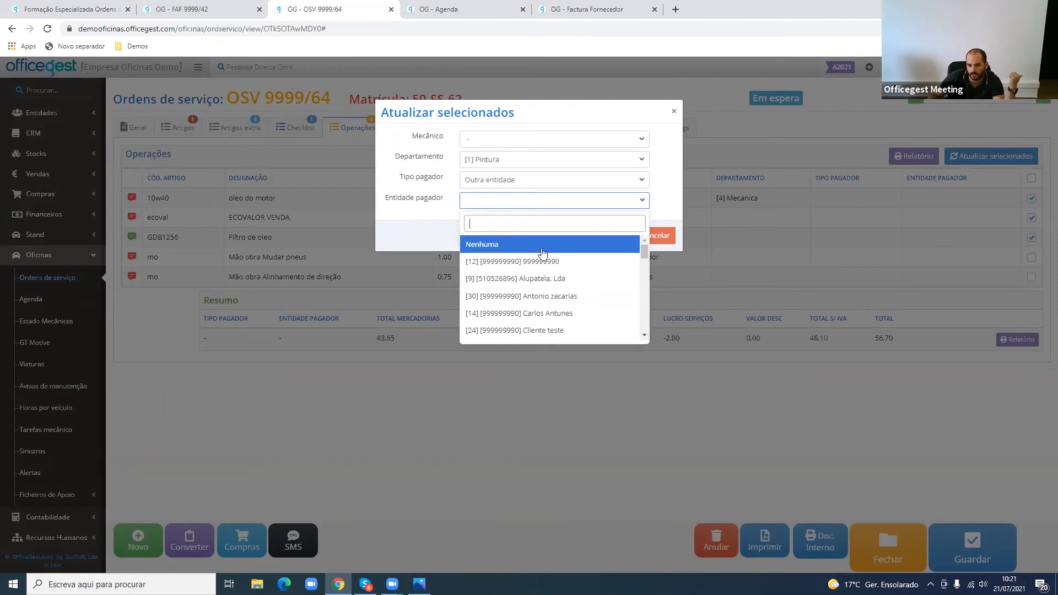
pyautogui.click(550, 298)
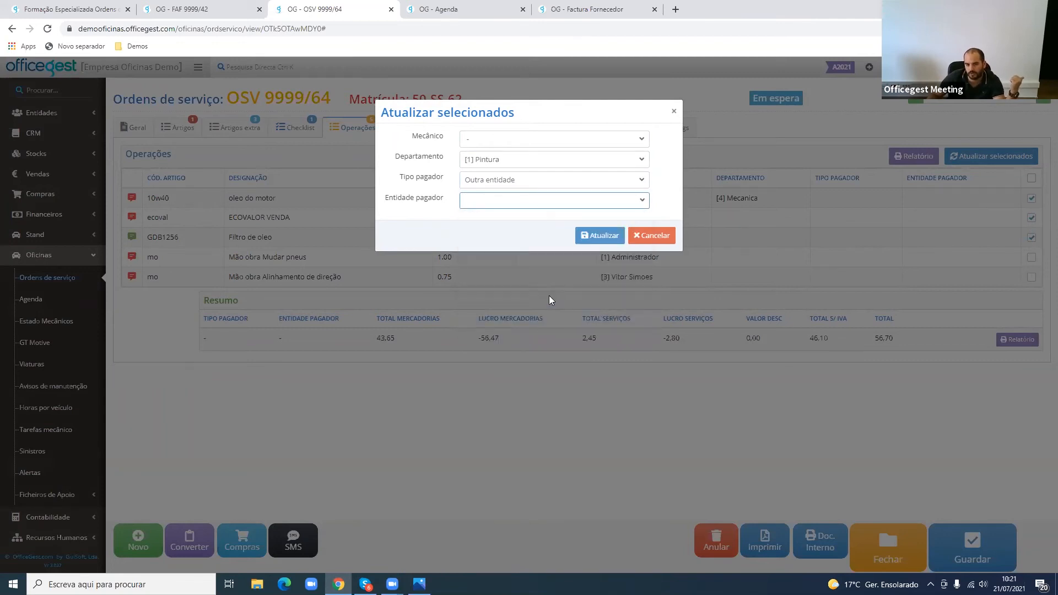
pyautogui.click(593, 238)
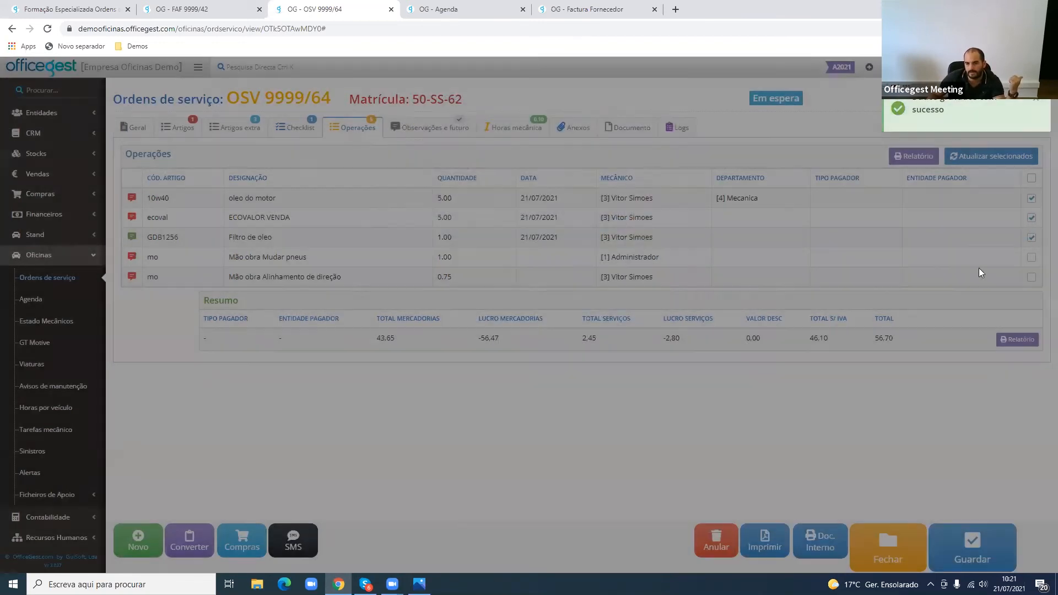
# - Select the two "Mão obra" labour lines for a bulk update and choose "[2] Chaparia" as their department
pyautogui.click(1032, 257)
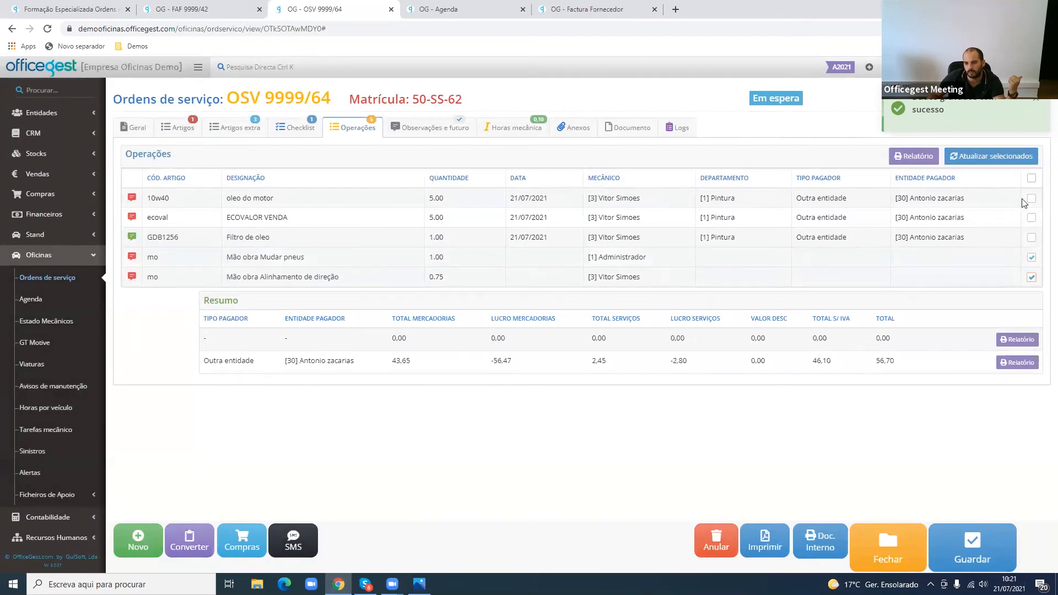
pyautogui.click(984, 159)
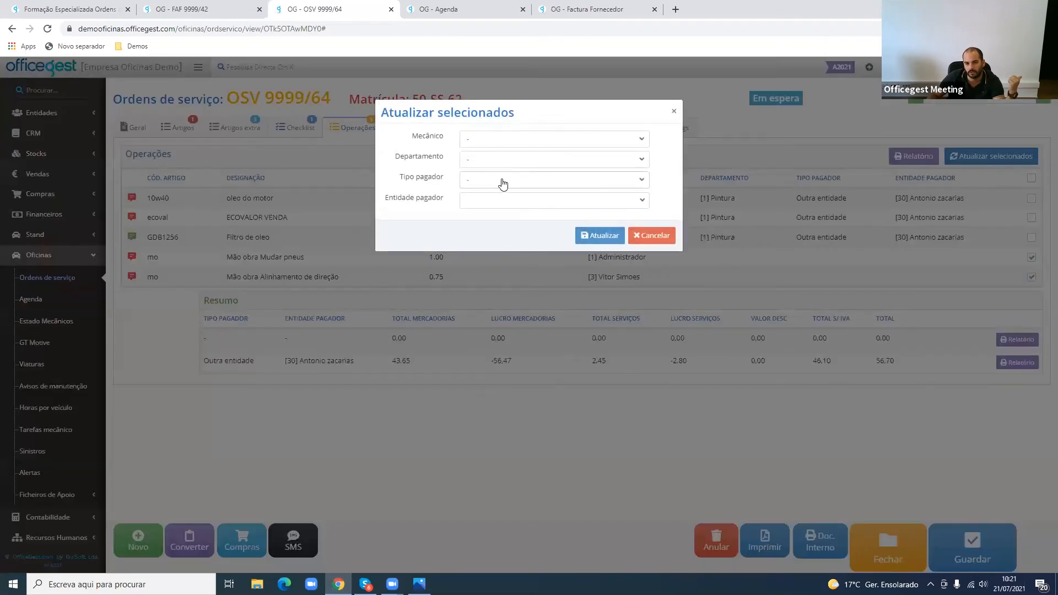
pyautogui.click(503, 182)
pyautogui.click(507, 163)
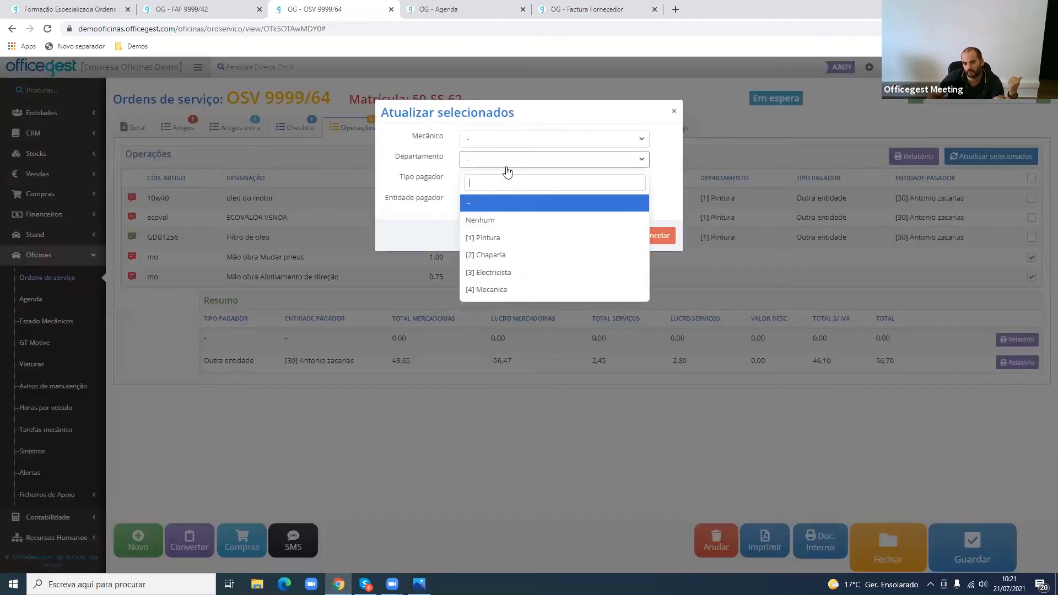
pyautogui.click(522, 254)
# - Set the payer type to Cliente and the paying entity to "Guisoft - Comércio Equipamento Informático Lda", and update both labour lines
pyautogui.click(521, 181)
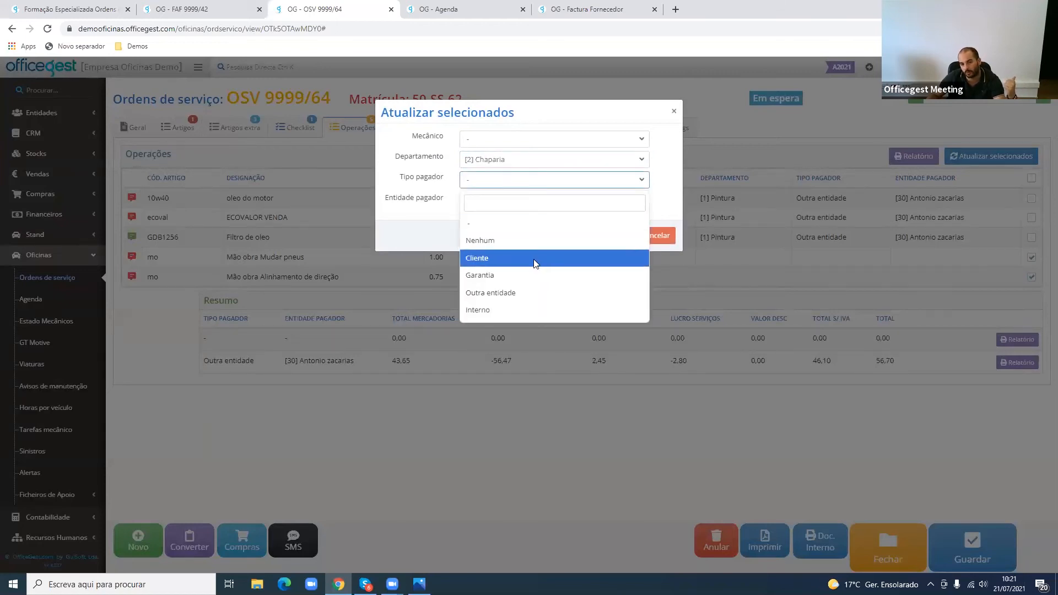
pyautogui.click(534, 259)
pyautogui.click(512, 201)
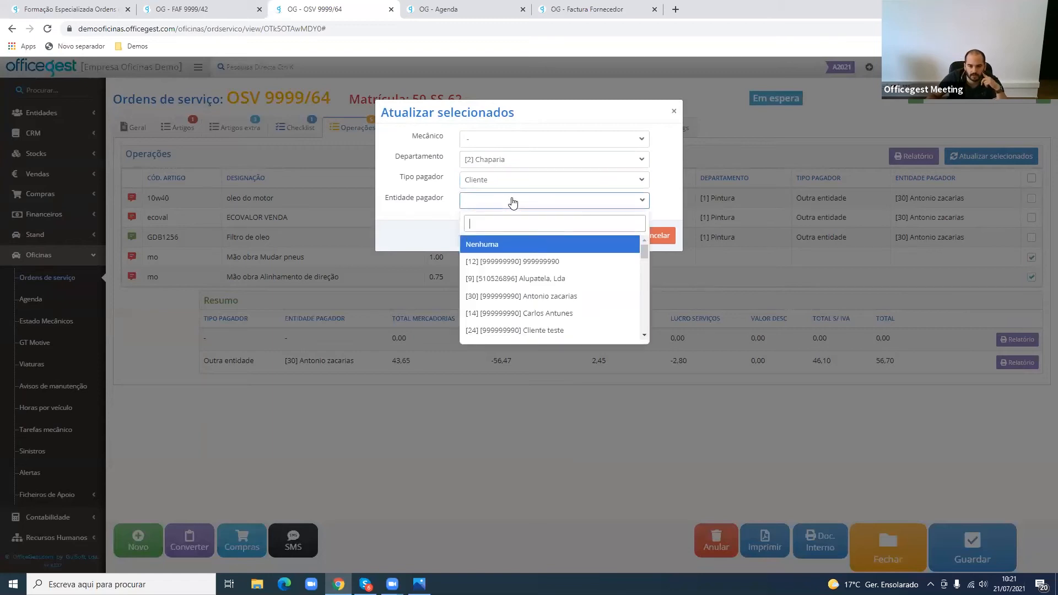
pyautogui.scroll(-3, 568, 300)
pyautogui.scroll(2, 568, 299)
pyautogui.click(567, 334)
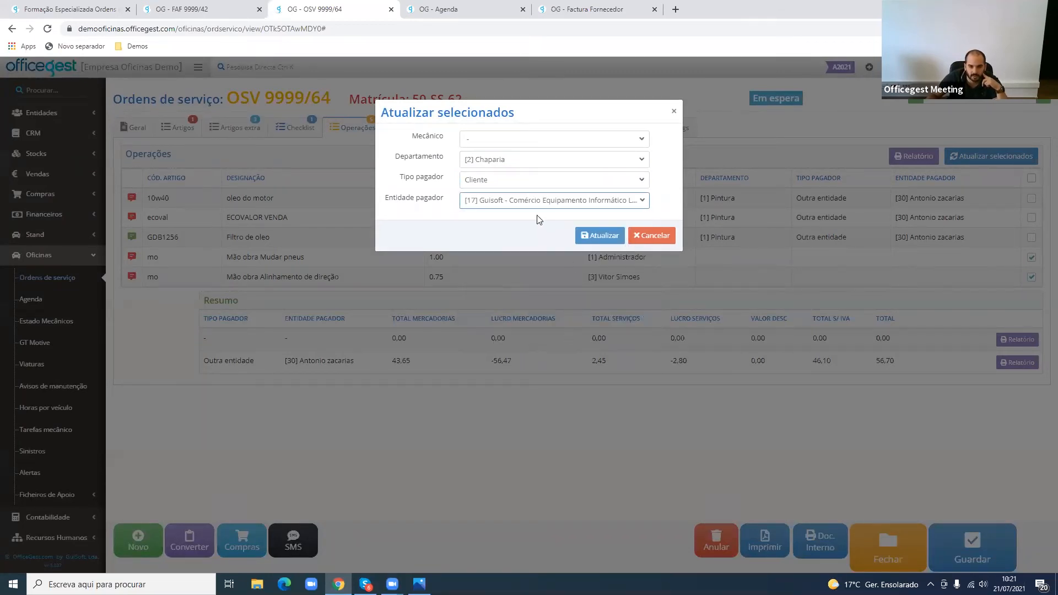
pyautogui.click(591, 239)
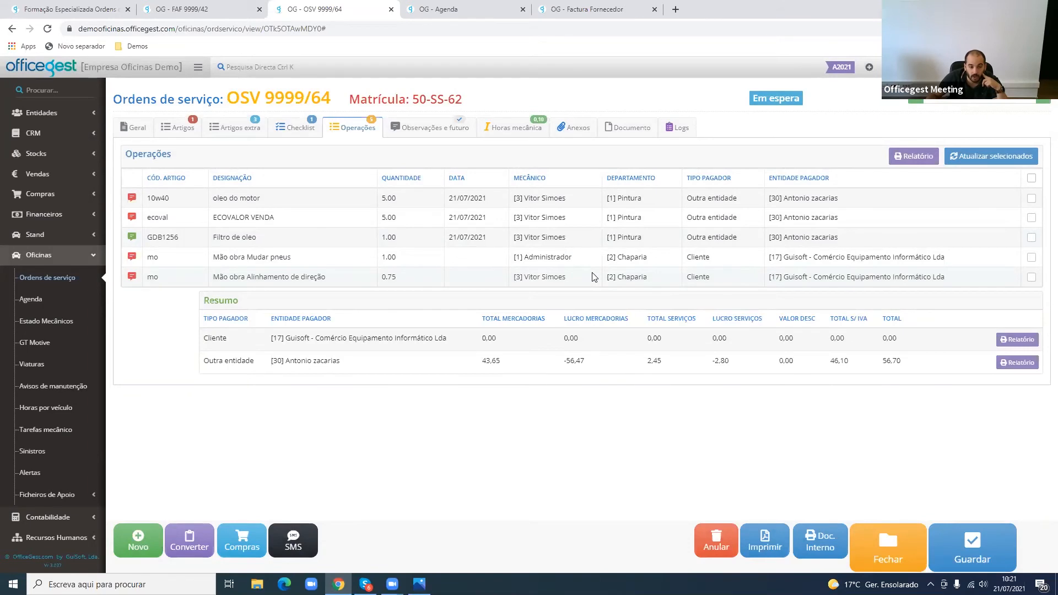
# - Generate the Resumo report for the Cliente payer Guisoft, examine its labour lines, and close it to return to the order
pyautogui.moveTo(209, 301); pyautogui.dragTo(266, 304)
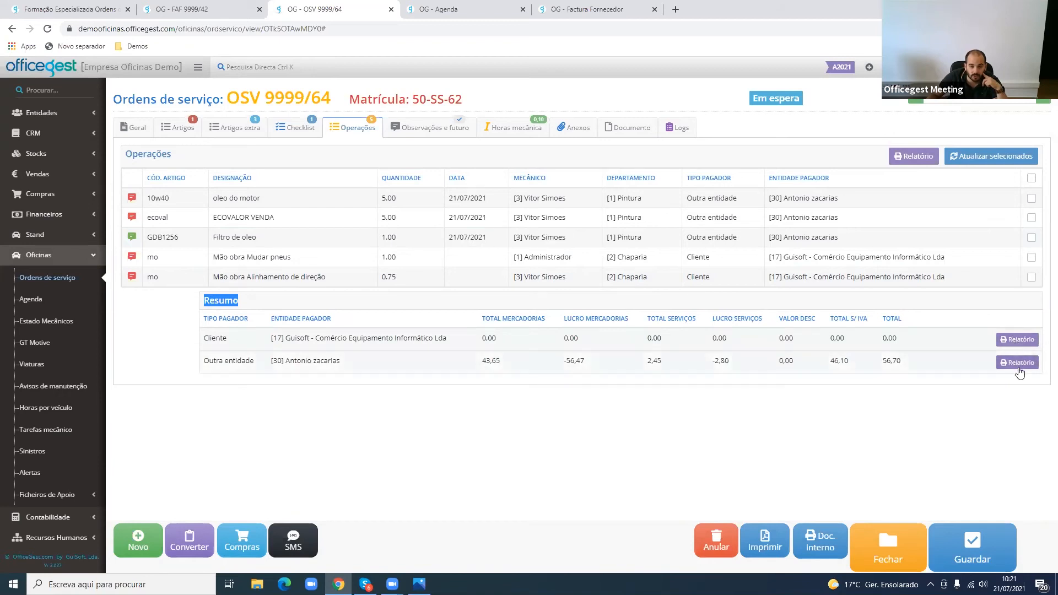
pyautogui.click(1019, 340)
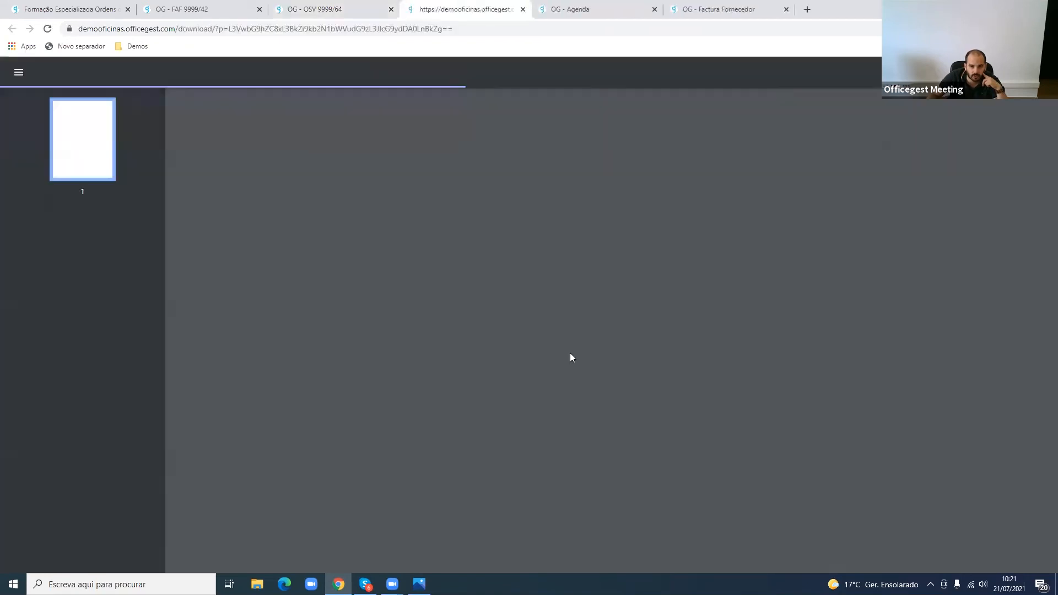
pyautogui.moveTo(457, 193); pyautogui.dragTo(930, 209)
pyautogui.click(824, 205)
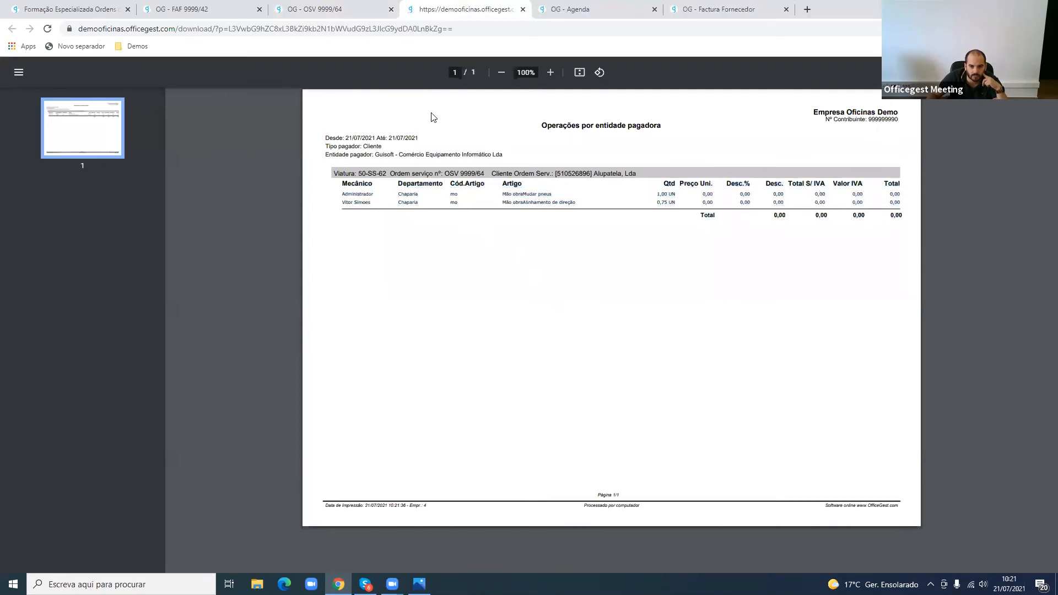
pyautogui.click(331, 9)
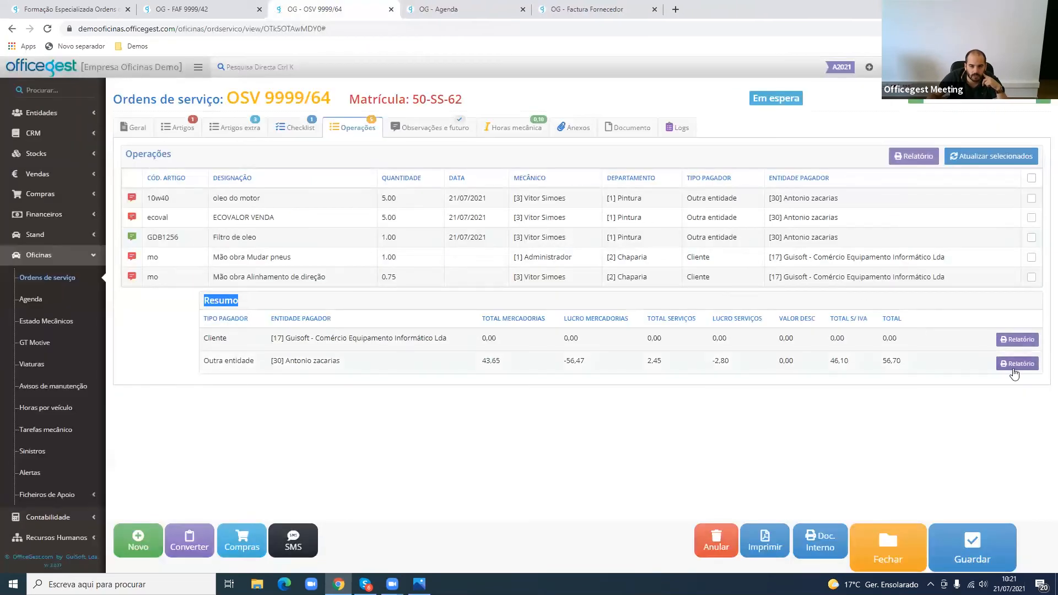
# - Generate the Resumo report for the "Outra entidade" payer, examine its article lines, and close it
pyautogui.click(1015, 368)
pyautogui.moveTo(652, 201); pyautogui.dragTo(867, 223)
pyautogui.middleClick(487, 13)
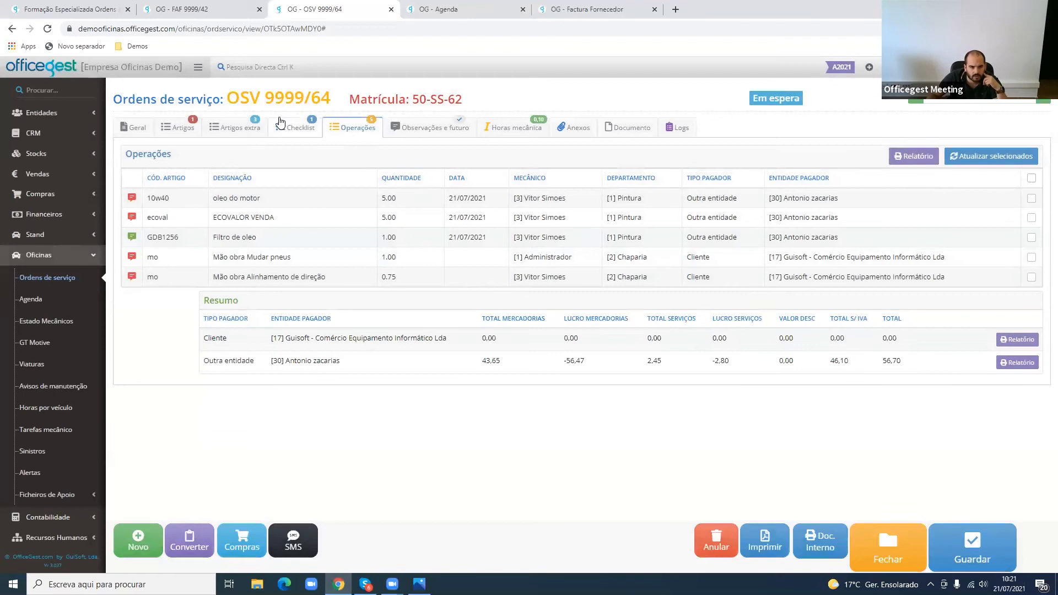
# - Set the unit price to 25 for the "Mão obra Mudar pneus" and "Mão obra Alinhamento de direção" lines among the order's extra articles
pyautogui.click(248, 126)
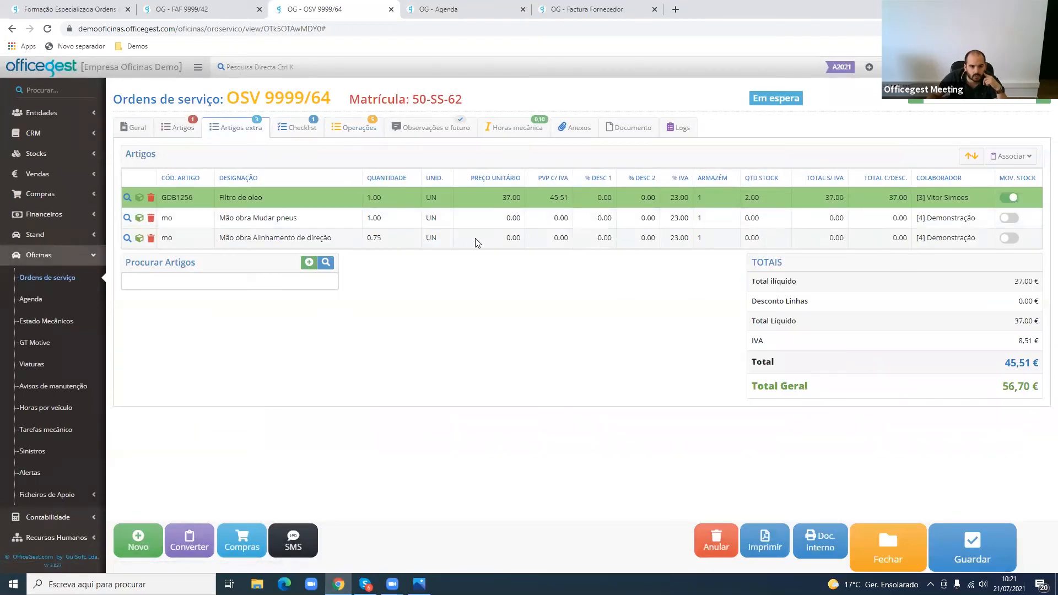
pyautogui.click(517, 224)
pyautogui.write('2')
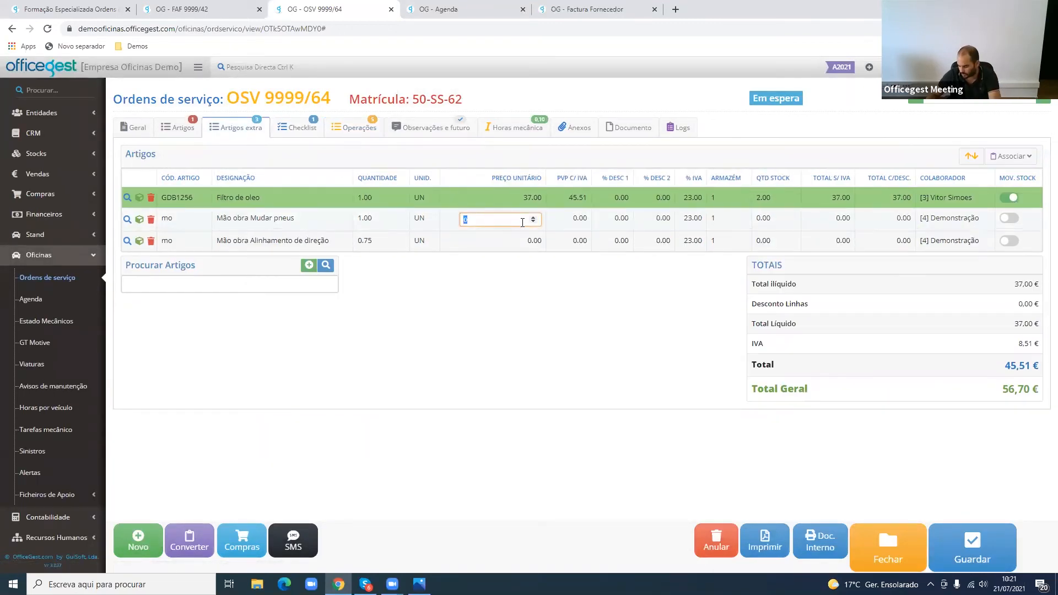
pyautogui.write('5')
pyautogui.press('Return')
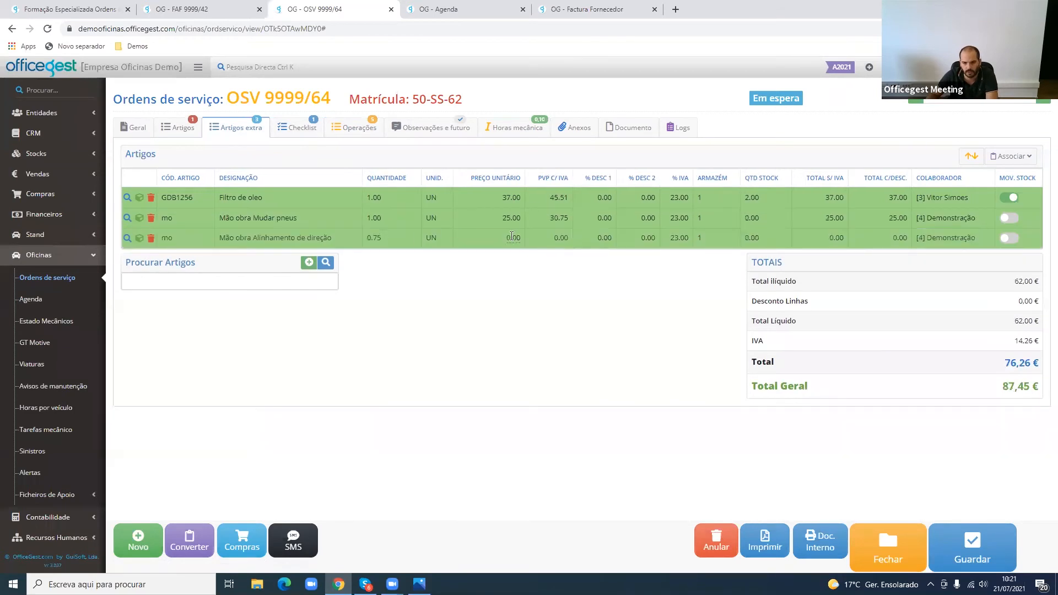
pyautogui.click(512, 236)
pyautogui.write('25')
pyautogui.press('Return')
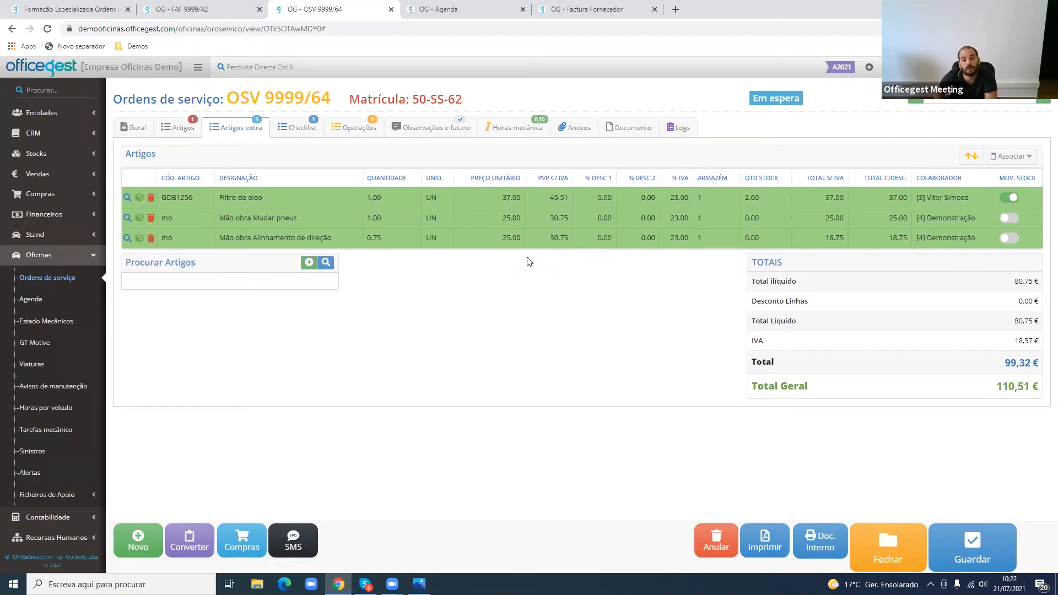
# - Open the "mo" labour article's record separately, set its sale price without IVA to 25, save it and return to the order
pyautogui.middleClick(140, 218)
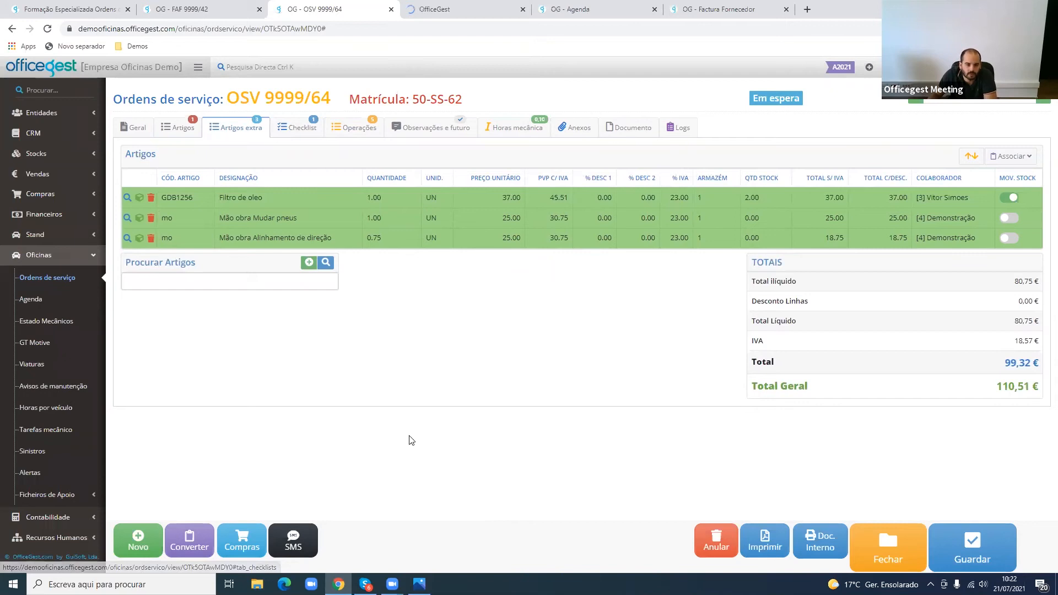
pyautogui.hotkey('ctrl', 'Tab')
pyautogui.click(266, 376)
pyautogui.write('25')
pyautogui.scroll(-3, 775, 510)
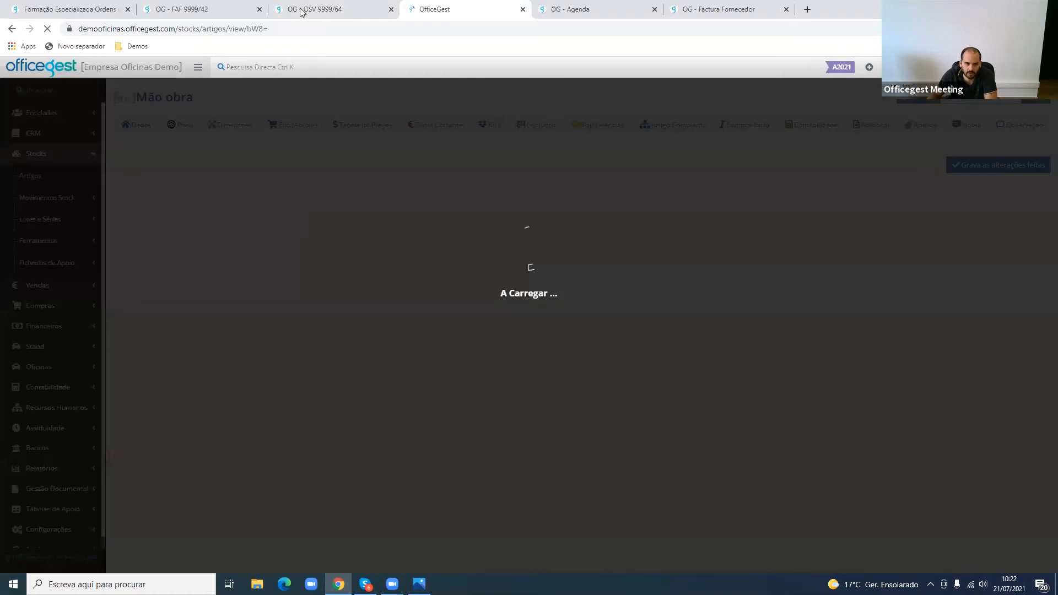
pyautogui.click(302, 12)
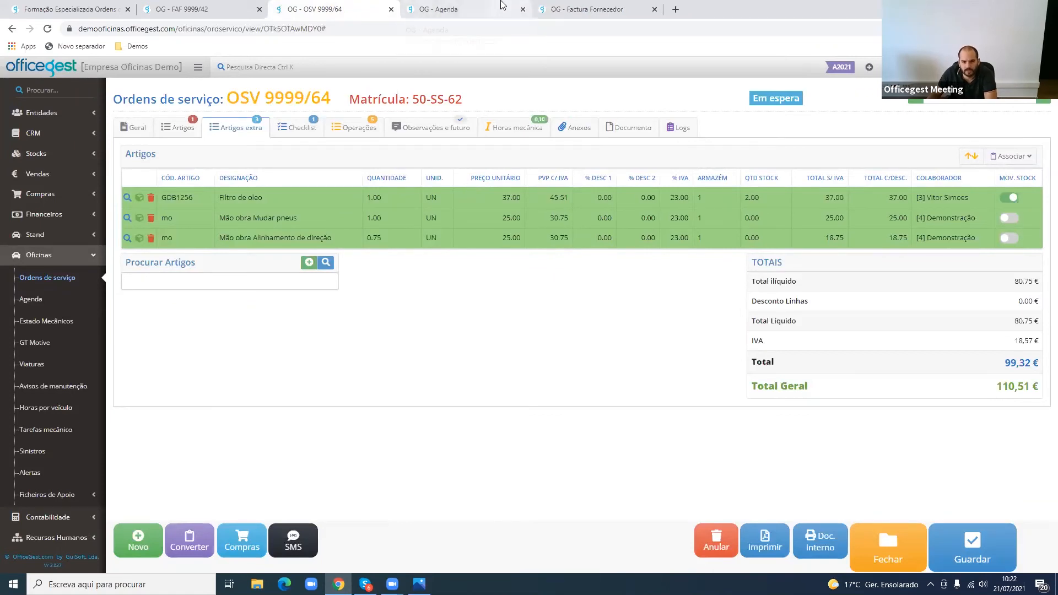
# - Check the order's operations, then close service order OSV 9999/64 and confirm
pyautogui.click(351, 130)
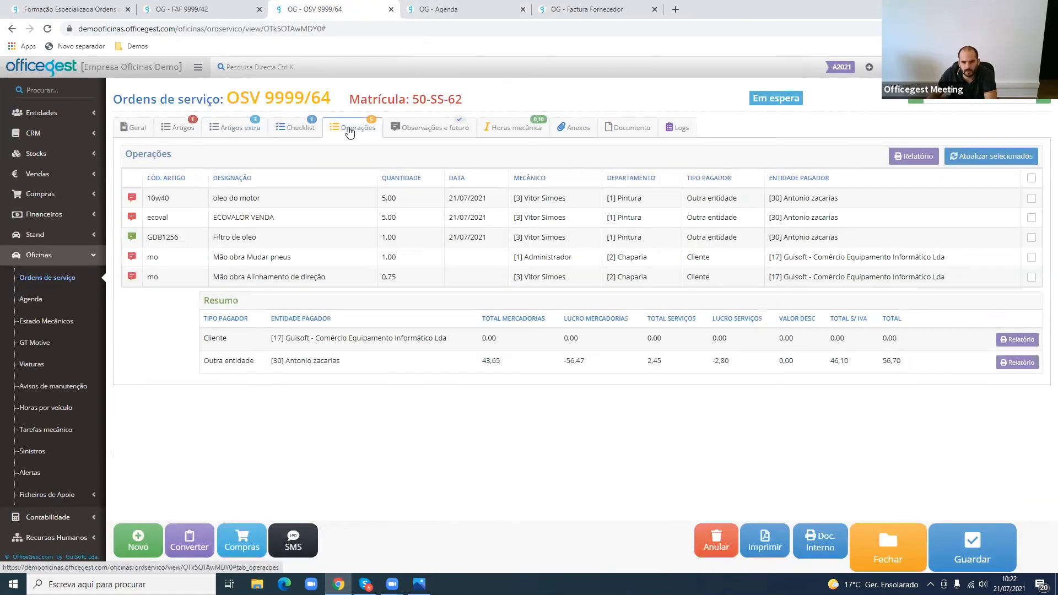
pyautogui.click(904, 545)
pyautogui.click(665, 141)
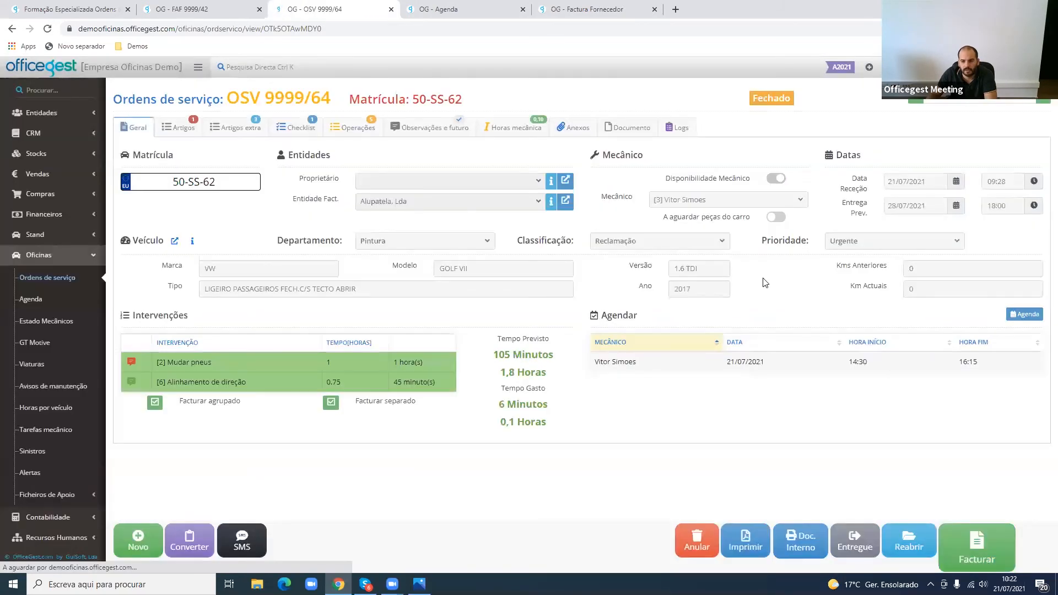
# - Review the operations by paying entity and create a Factura for the Cliente payer Guisoft from the Resumo
pyautogui.click(364, 132)
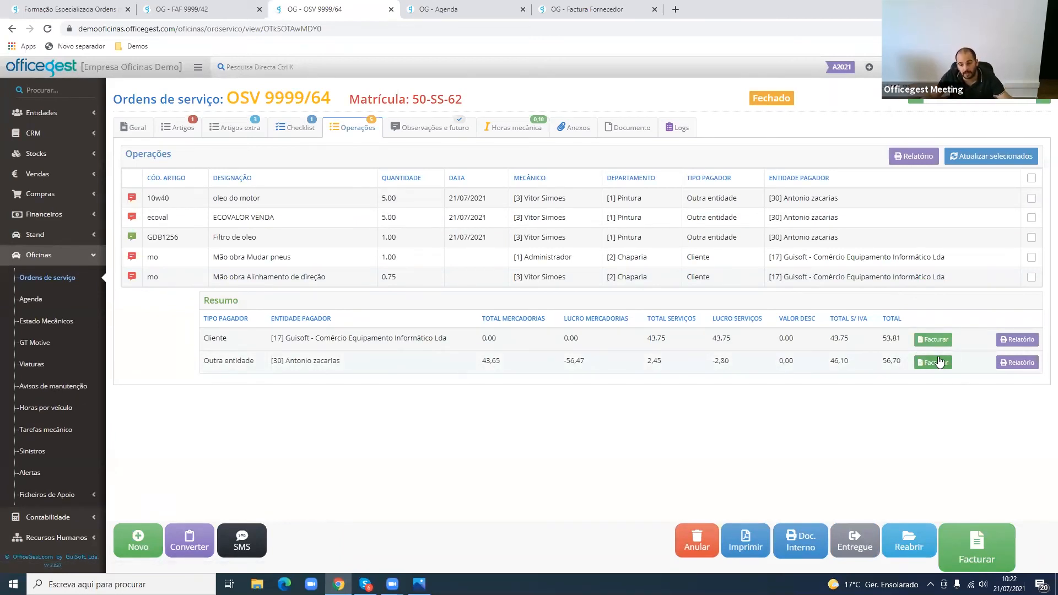
pyautogui.moveTo(867, 239); pyautogui.dragTo(733, 208)
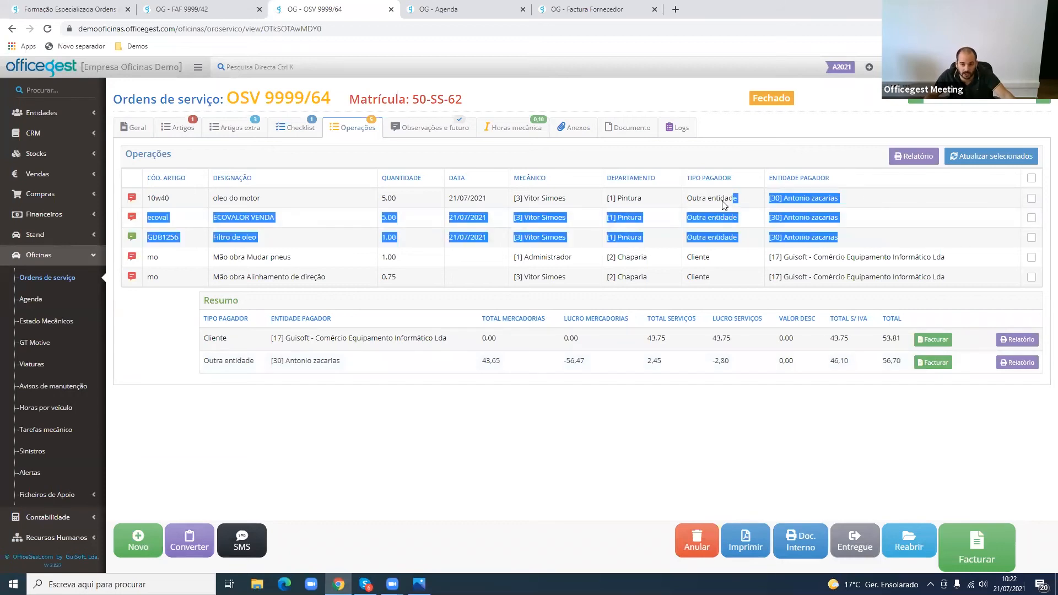
pyautogui.moveTo(769, 257); pyautogui.dragTo(950, 277)
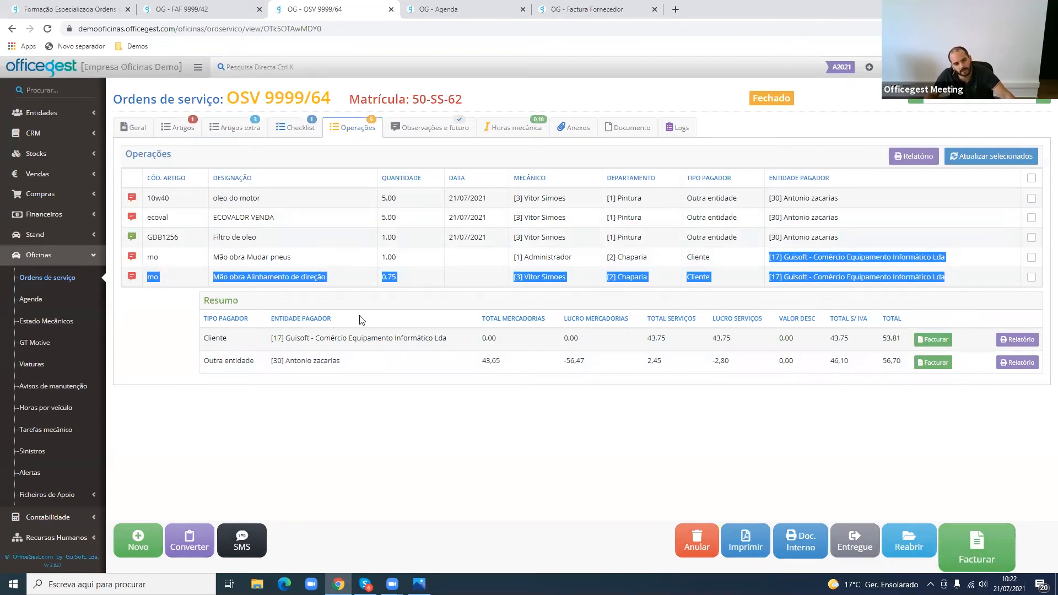
pyautogui.click(934, 339)
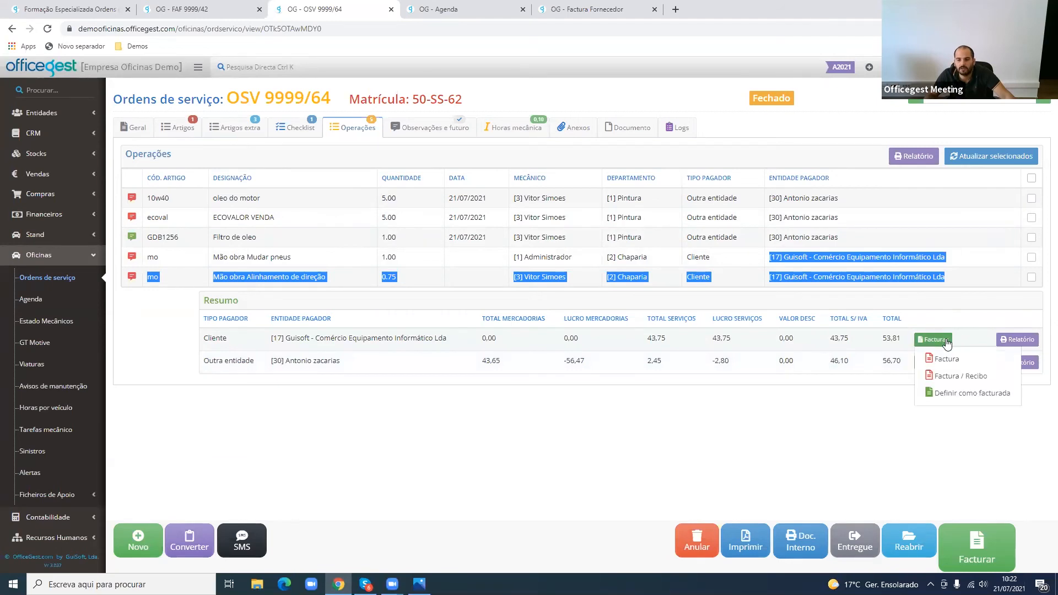
pyautogui.click(950, 357)
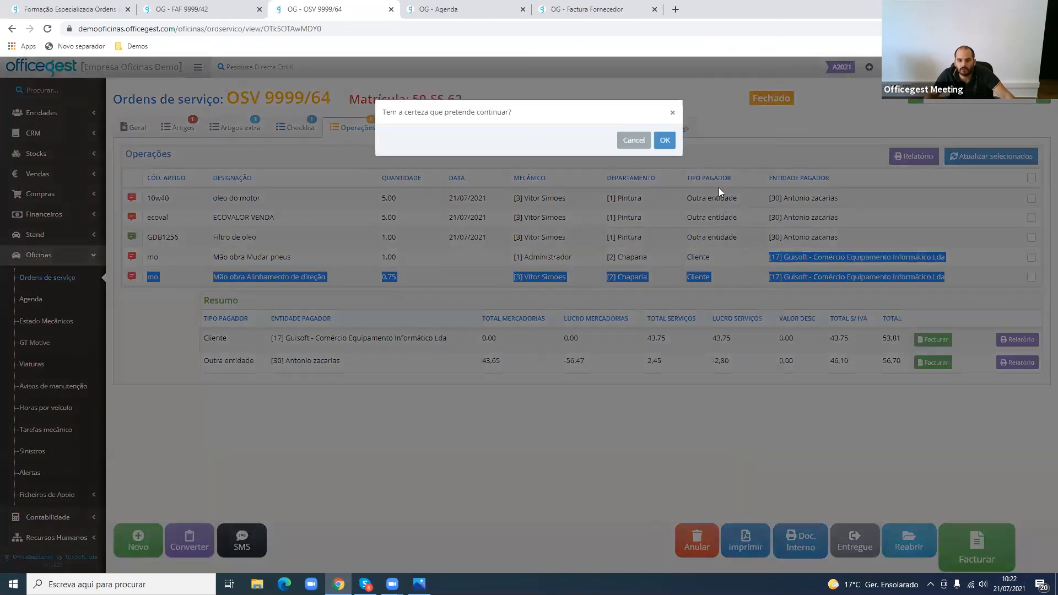
pyautogui.click(670, 142)
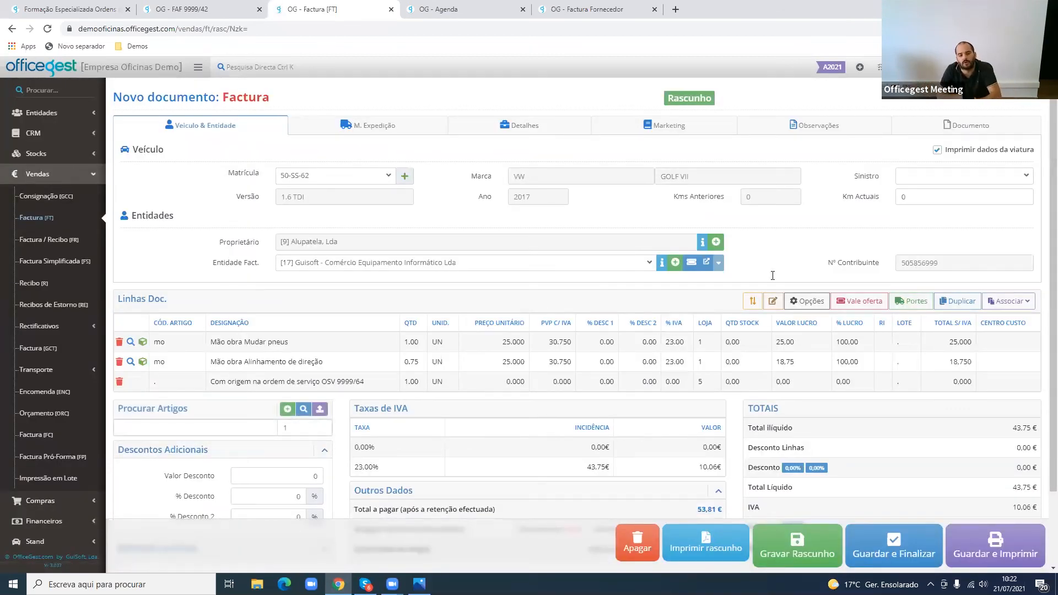
# - Turn off "Imprimir dados da viatura" on the draft invoice for Guisoft
pyautogui.doubleClick(968, 149)
pyautogui.moveTo(228, 173); pyautogui.dragTo(258, 175)
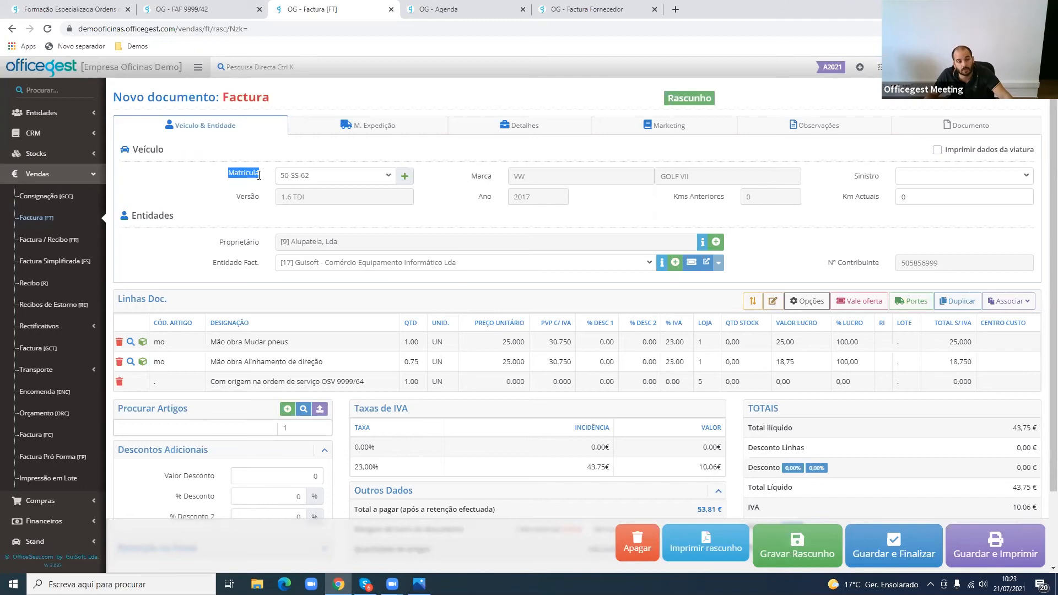
pyautogui.click(1005, 157)
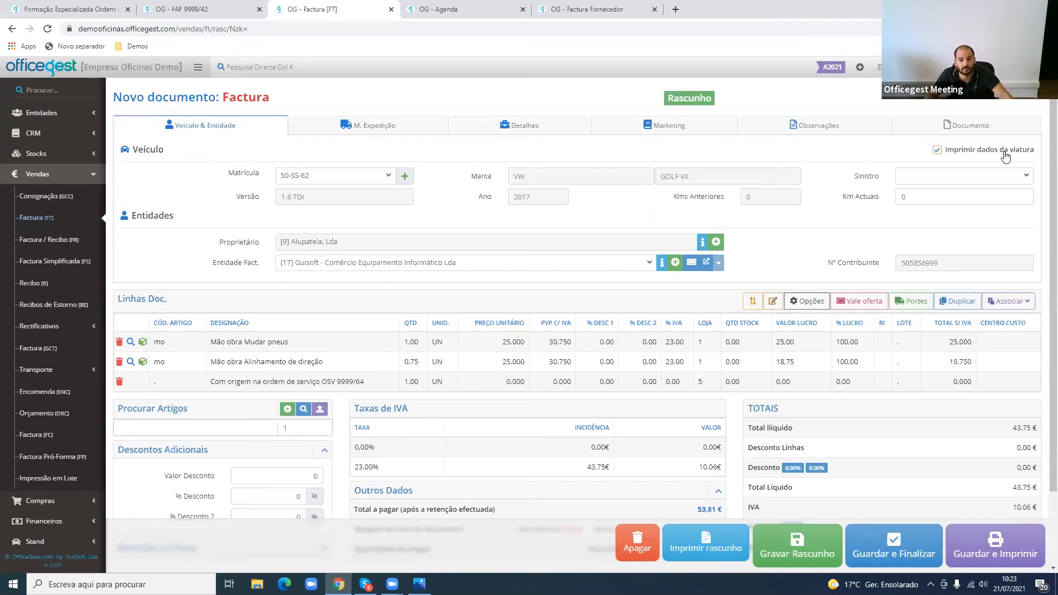
pyautogui.click(1006, 158)
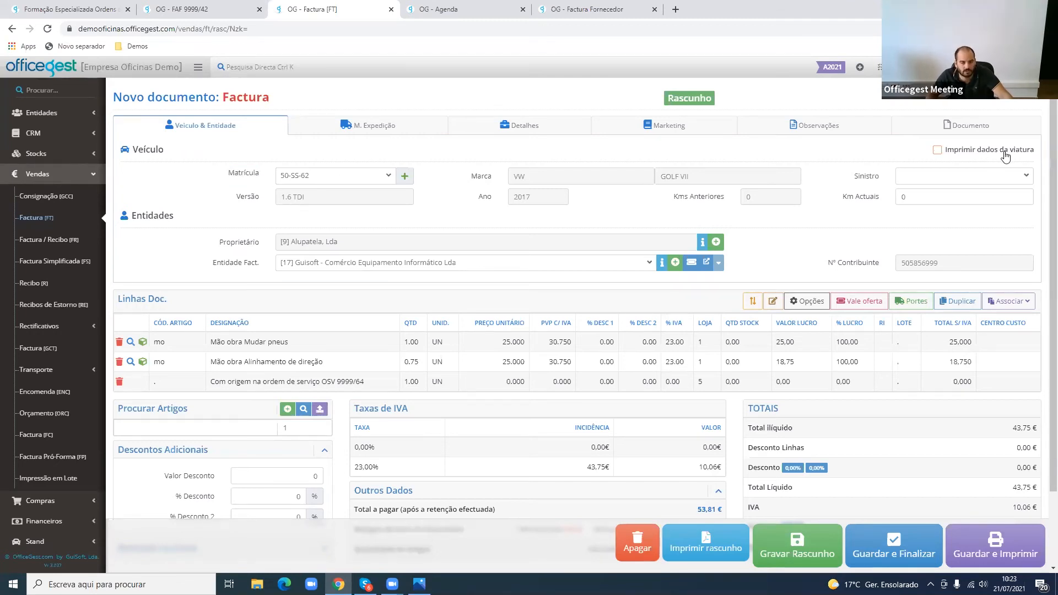
# - Set the Colaborador to Administrador on the Guisoft invoice, then save and finalize it
pyautogui.click(887, 549)
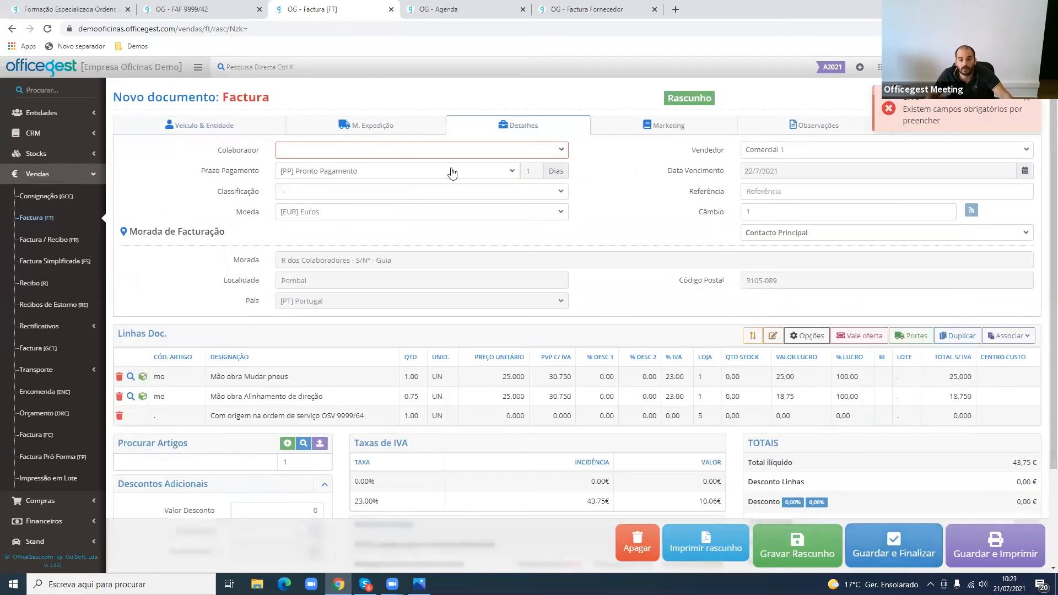
pyautogui.click(385, 159)
pyautogui.click(376, 200)
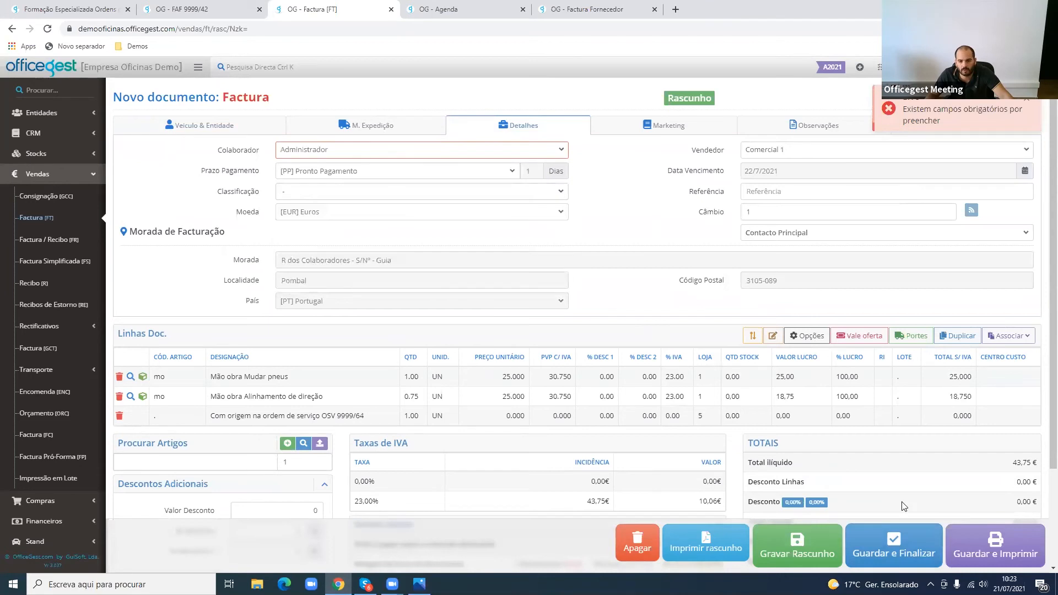
pyautogui.click(927, 549)
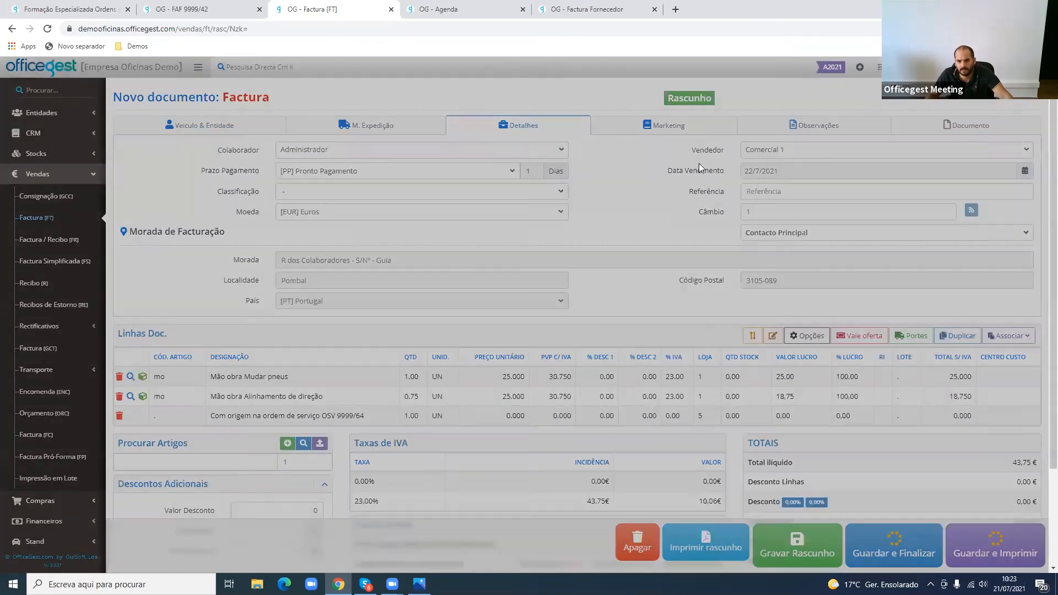
pyautogui.press('Return')
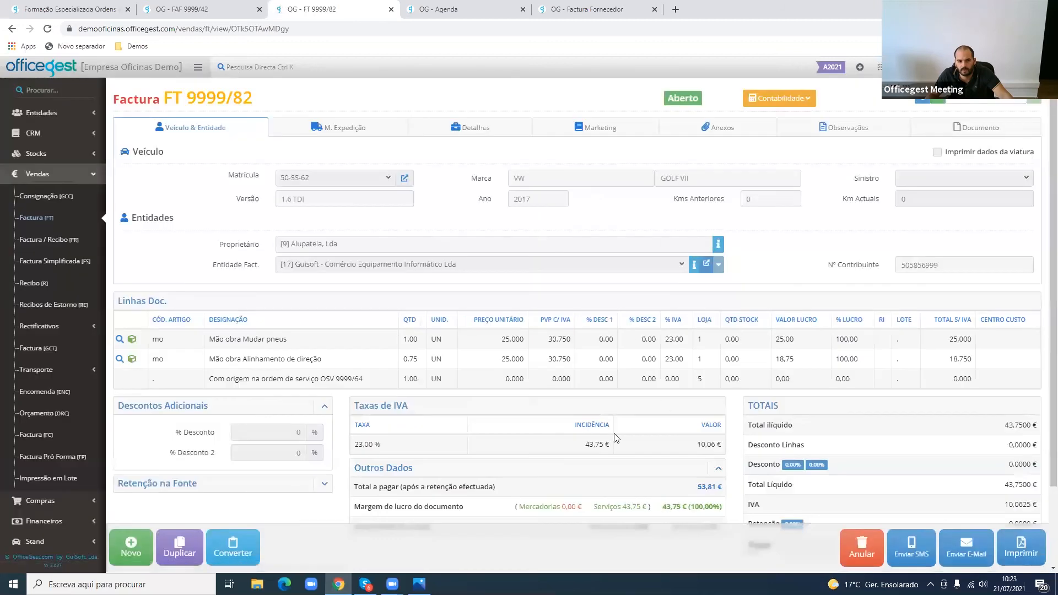
# - Copy the reference OSV 9999/64 from the invoice's origin line and open that service order through the direct search
pyautogui.moveTo(362, 382); pyautogui.dragTo(375, 384)
pyautogui.hotkey('ctrl', 'c')
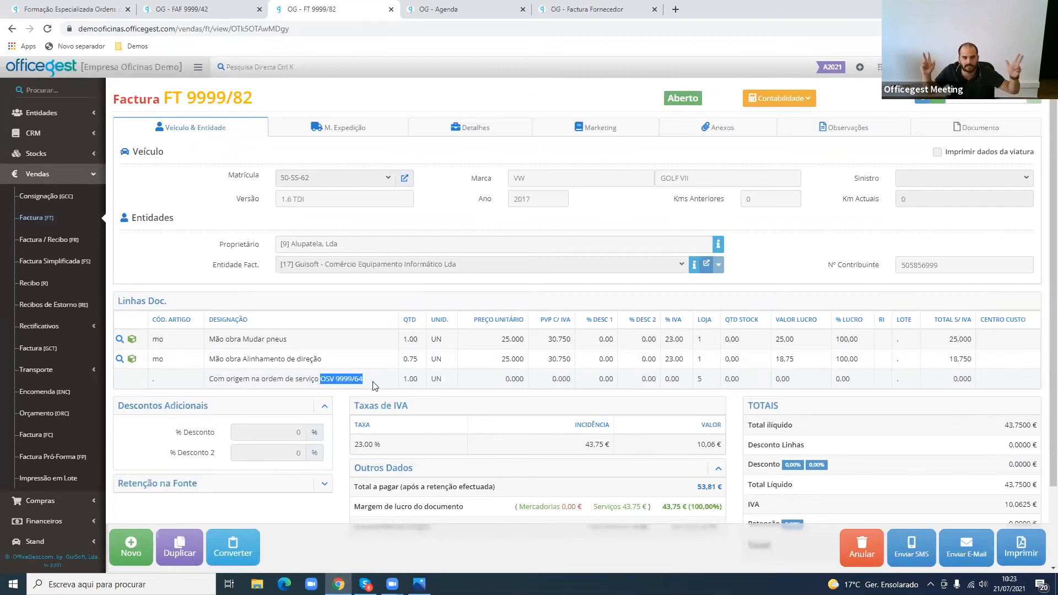
pyautogui.hotkey('ctrl', 'k')
pyautogui.click(301, 98)
pyautogui.click(265, 67)
pyautogui.click(293, 104)
pyautogui.hotkey('ctrl', 'k')
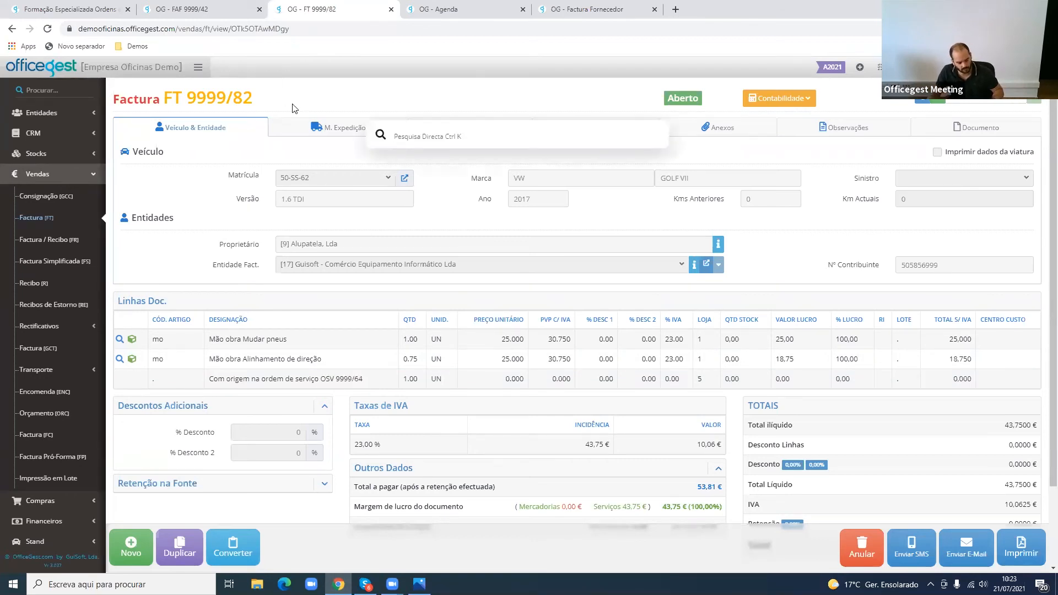
pyautogui.hotkey('ctrl', 'v')
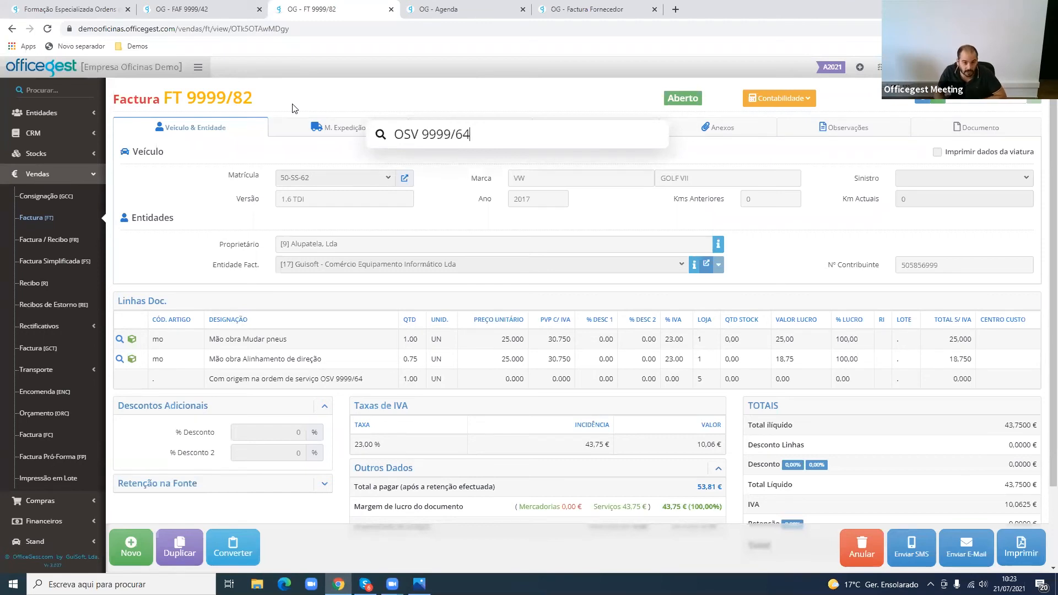
pyautogui.press('Return')
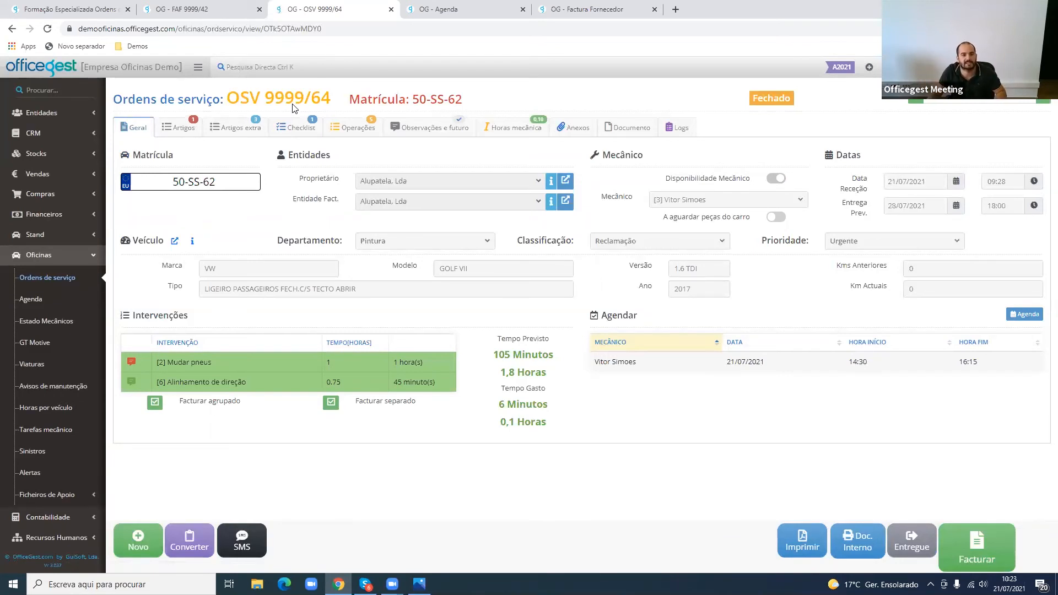
pyautogui.click(292, 70)
pyautogui.hotkey('ctrl', 'v')
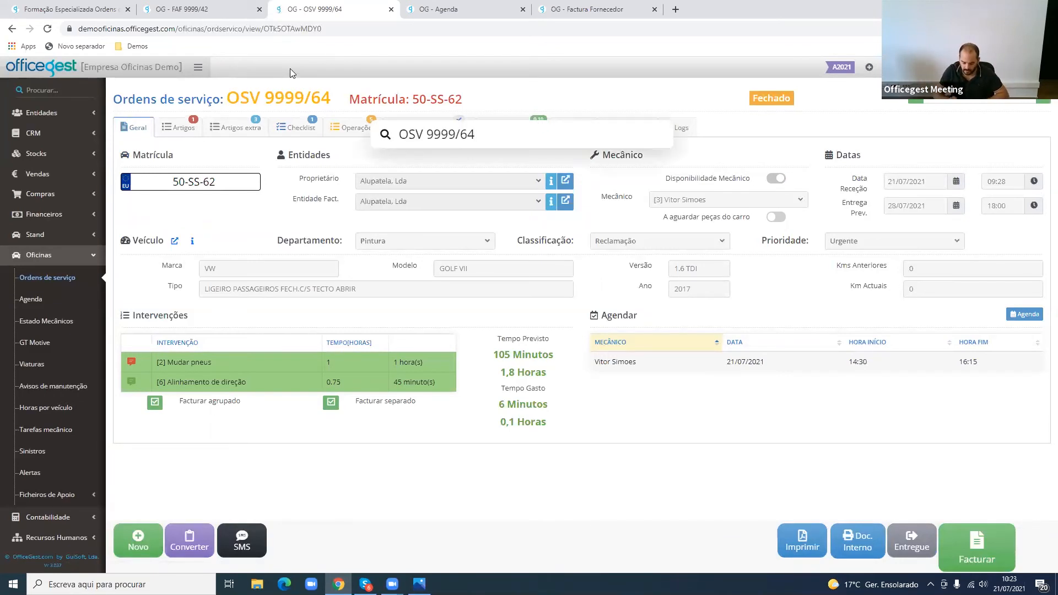
pyautogui.press('Return')
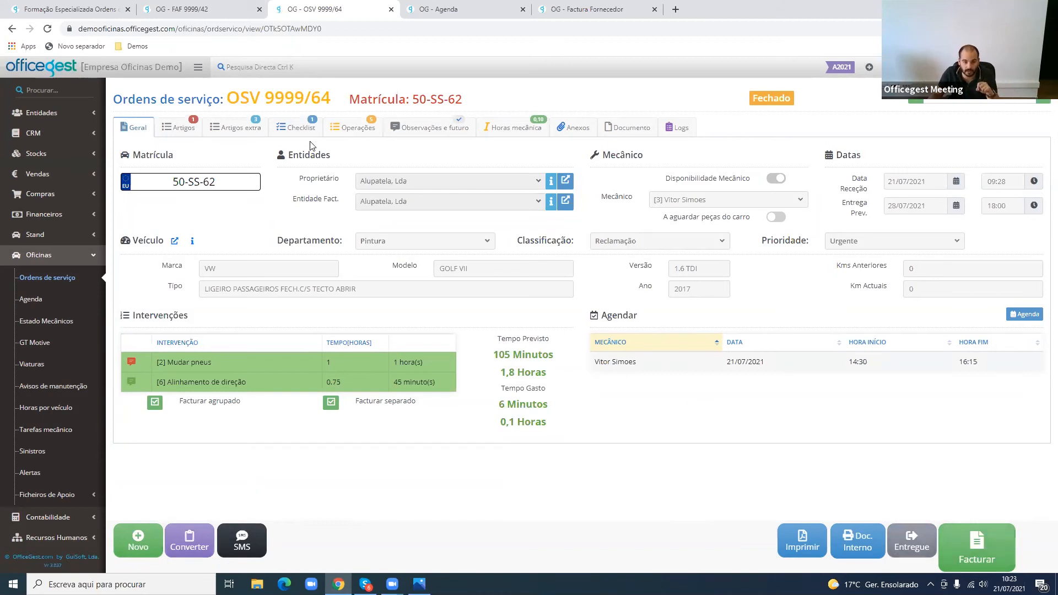
# - Create a Factura for the "Outra entidade" payer from the Resumo of the order's operations
pyautogui.click(357, 128)
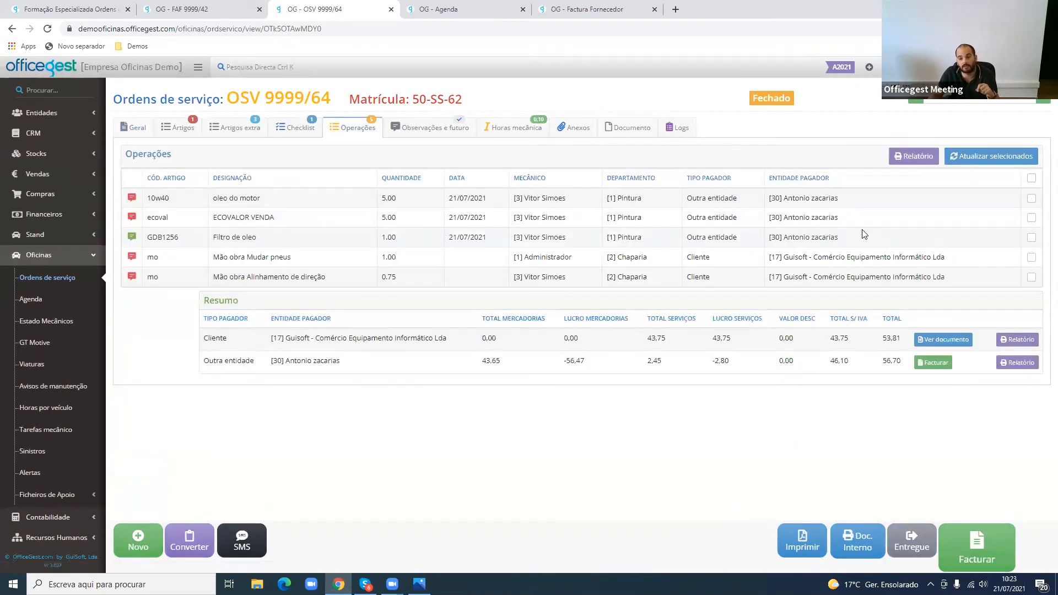
pyautogui.moveTo(862, 233); pyautogui.dragTo(625, 191)
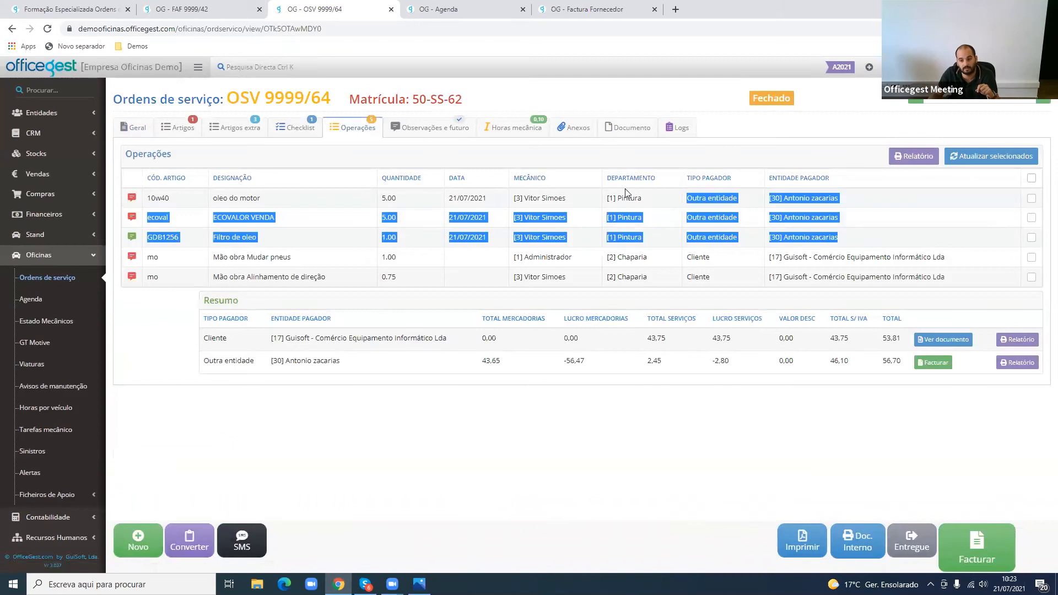
pyautogui.click(933, 370)
pyautogui.click(940, 386)
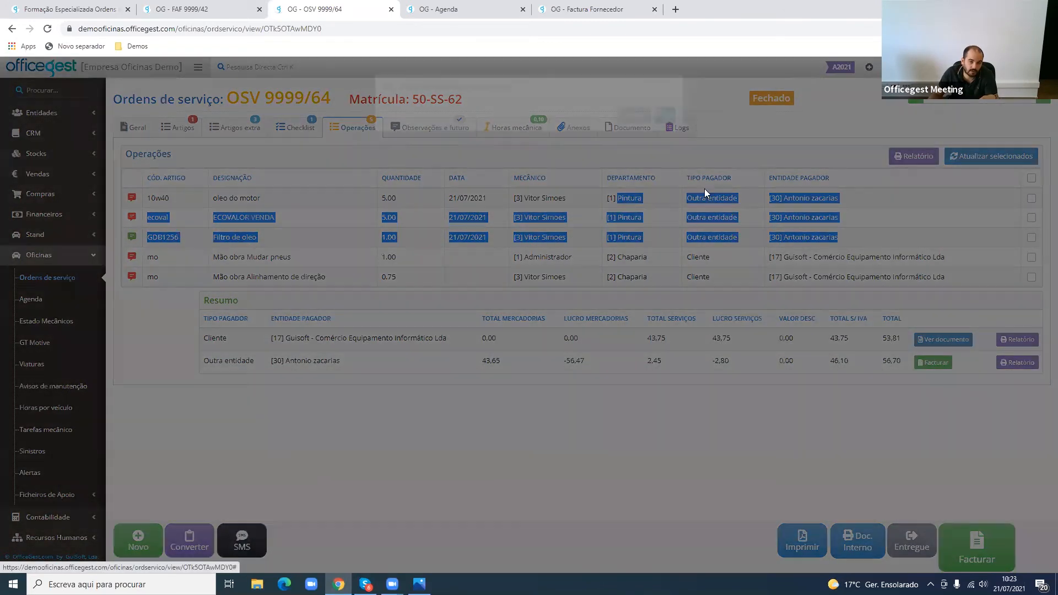
pyautogui.click(668, 142)
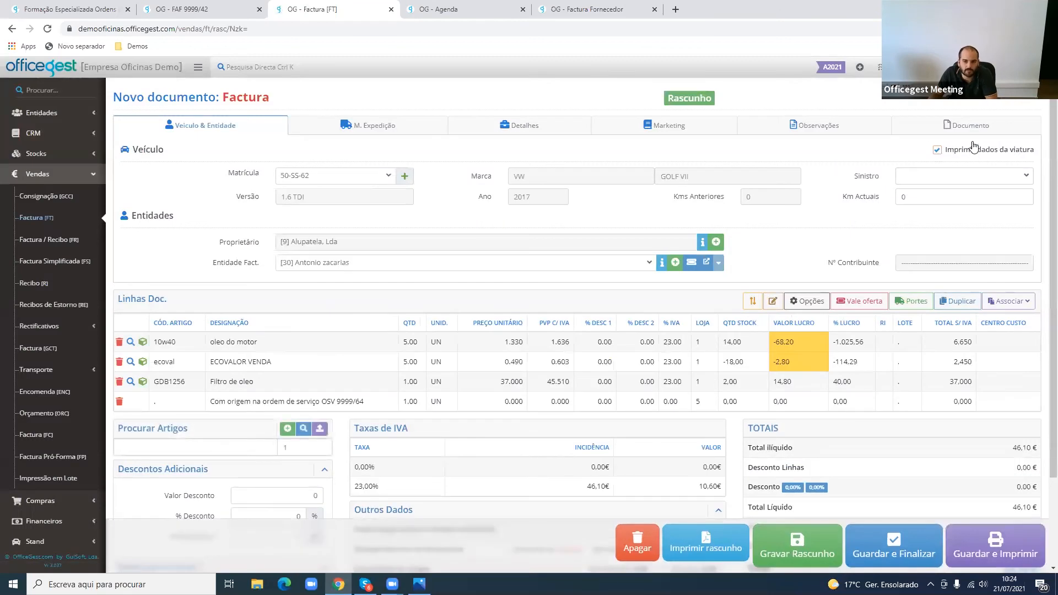
# - Choose Administrador as the Colaborador on the "Outra entidade" invoice, then save and finalize it
pyautogui.click(902, 554)
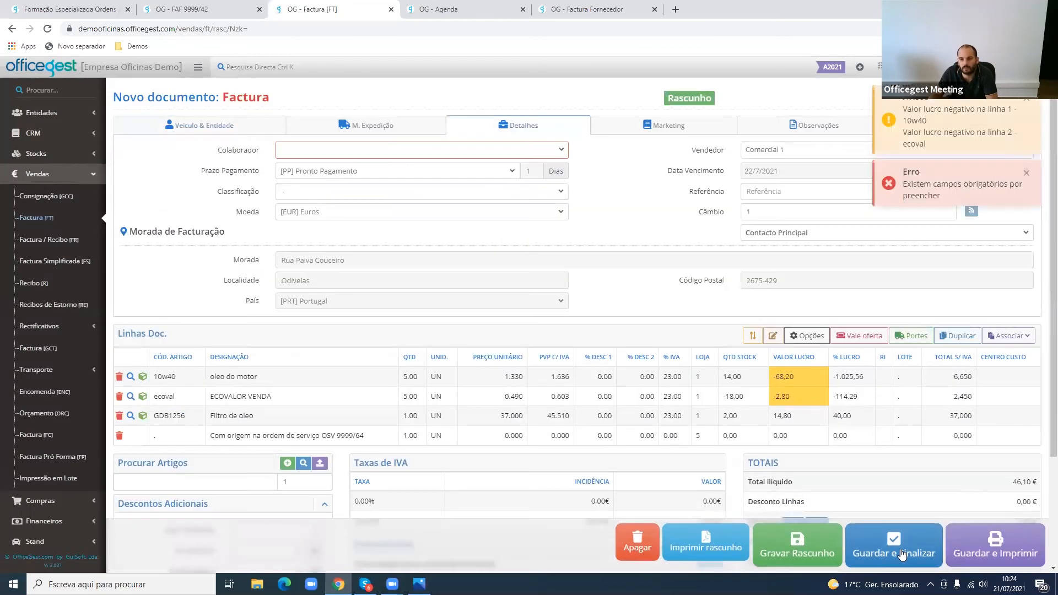
pyautogui.click(485, 150)
pyautogui.click(432, 194)
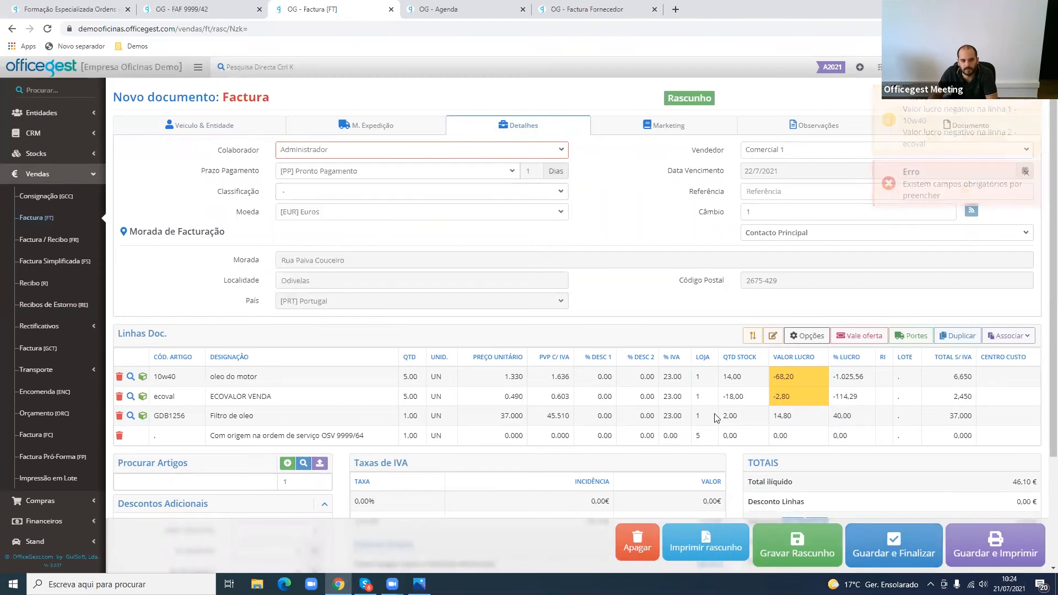
pyautogui.click(883, 556)
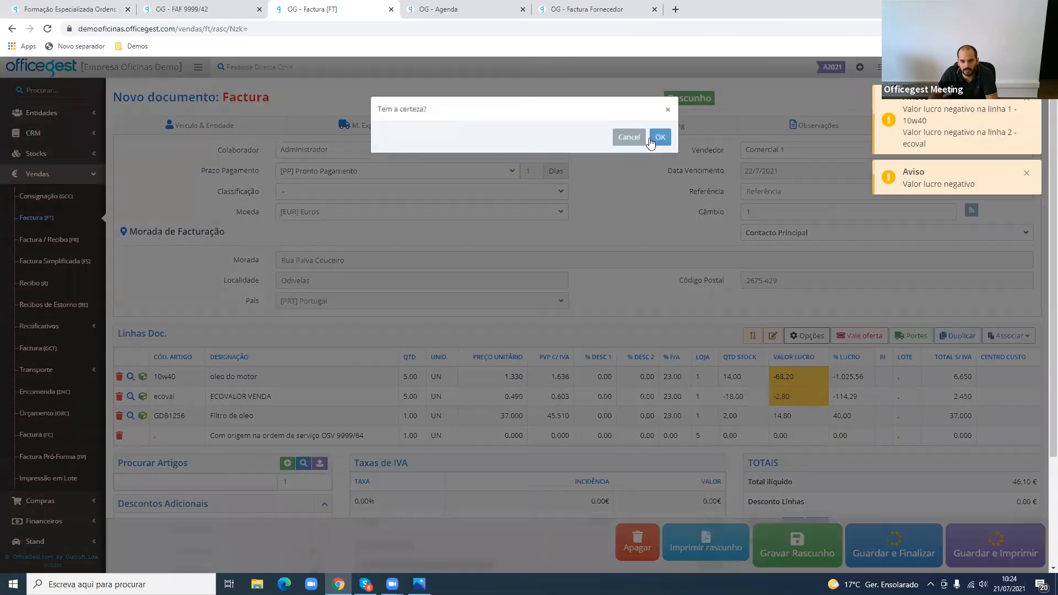
pyautogui.click(650, 140)
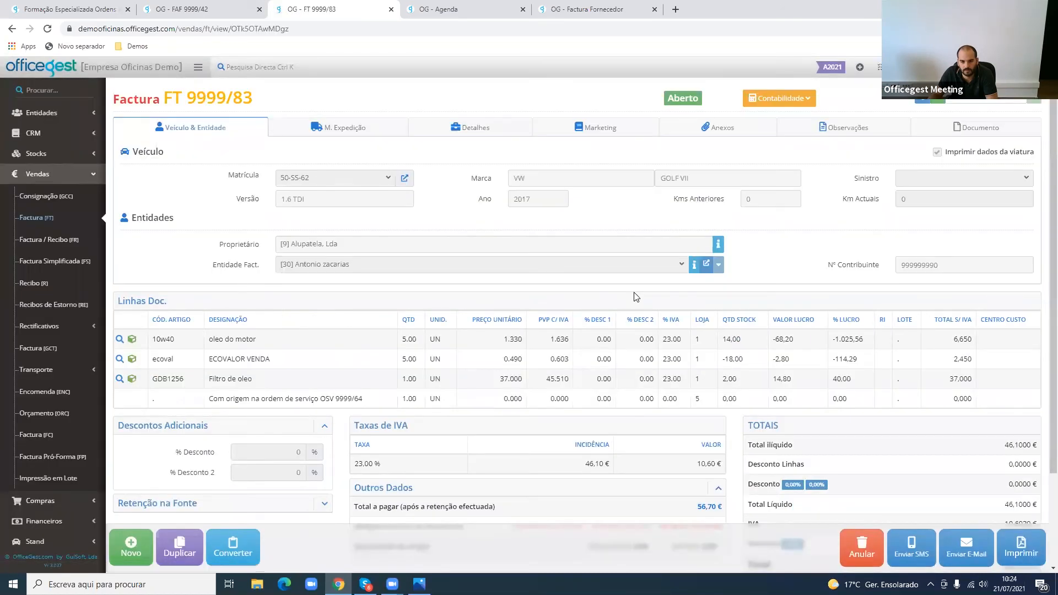
# - Reopen service order OSV 9999/64 through the direct search and preview its customer SMS without sending it
pyautogui.click(237, 7)
pyautogui.click(287, 11)
pyautogui.click(263, 74)
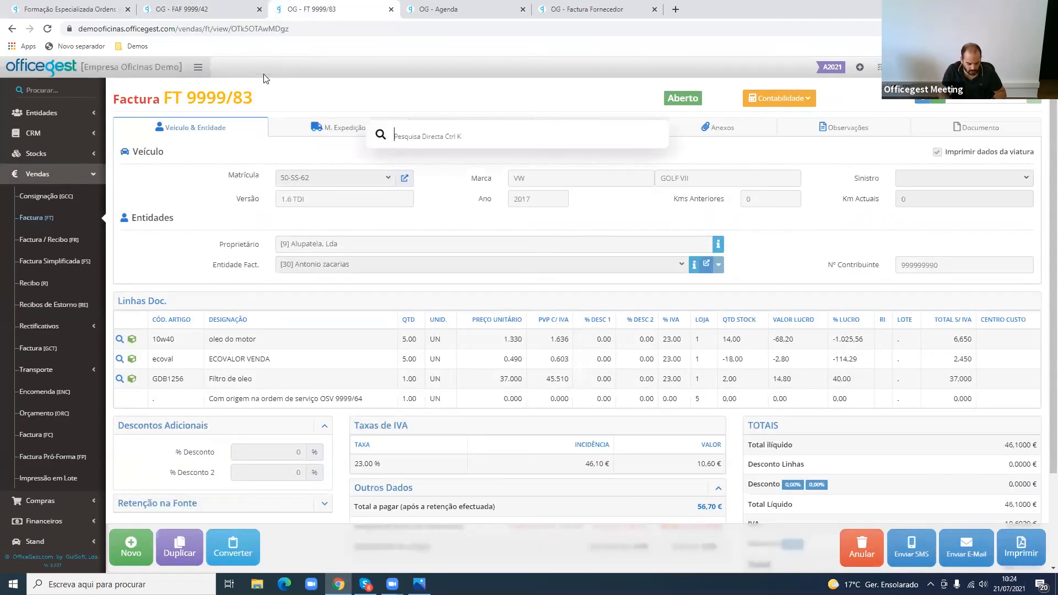
pyautogui.write('OSV 9999/64')
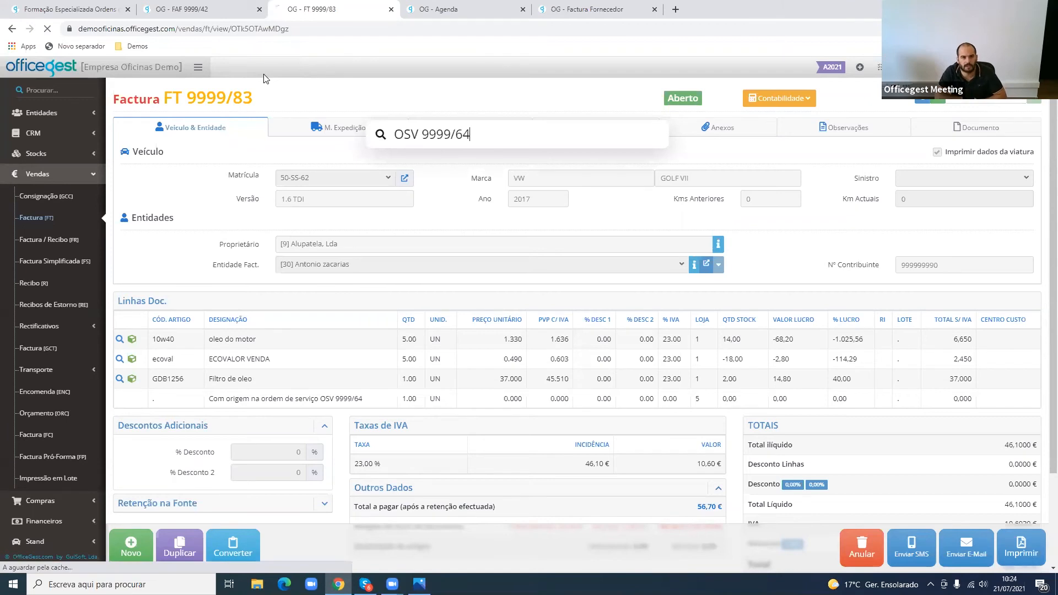
pyautogui.press('Return')
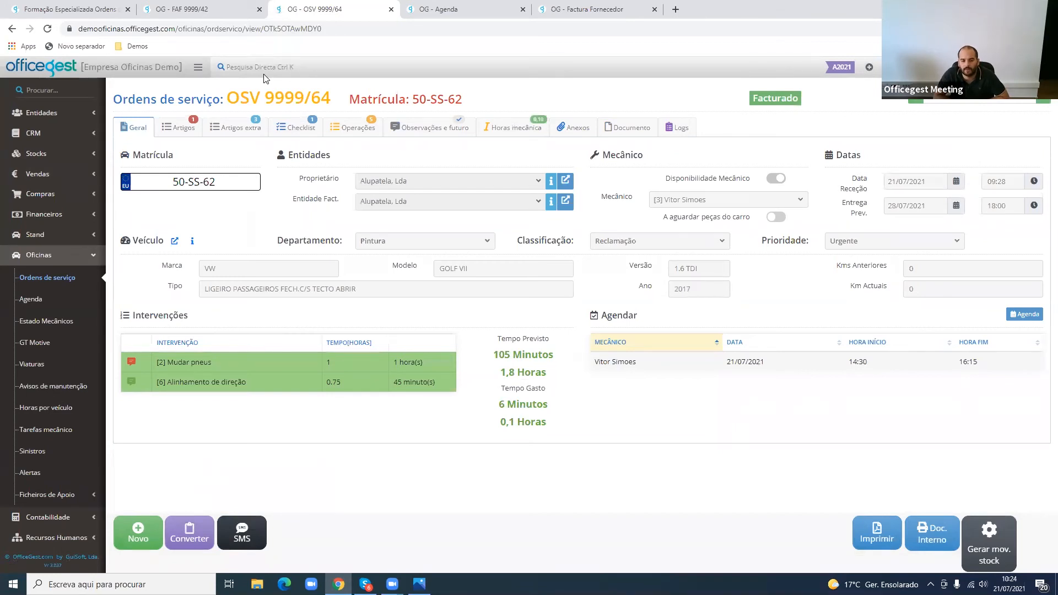
pyautogui.click(252, 530)
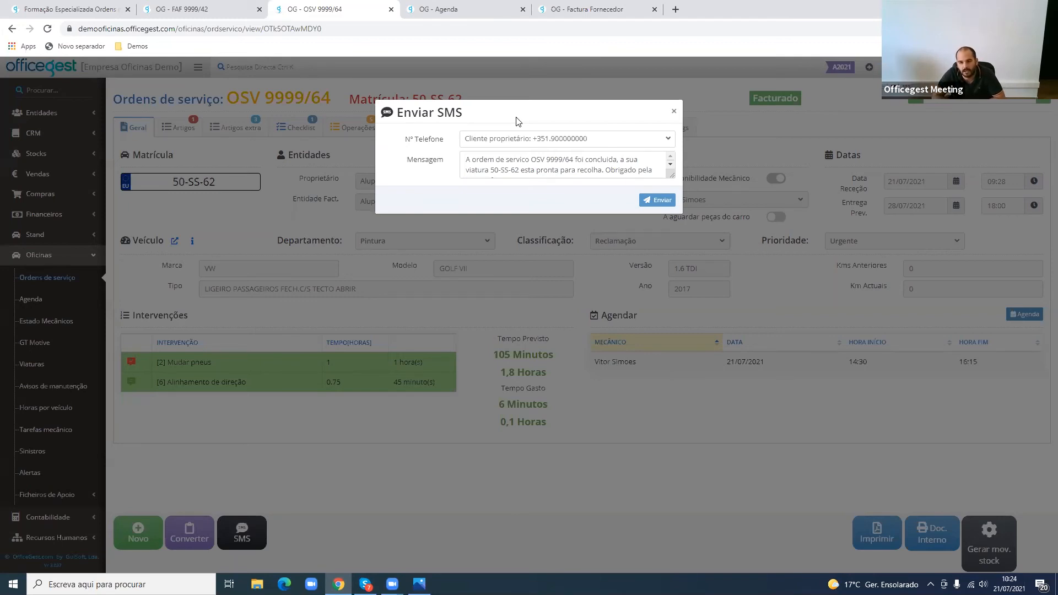
pyautogui.click(527, 265)
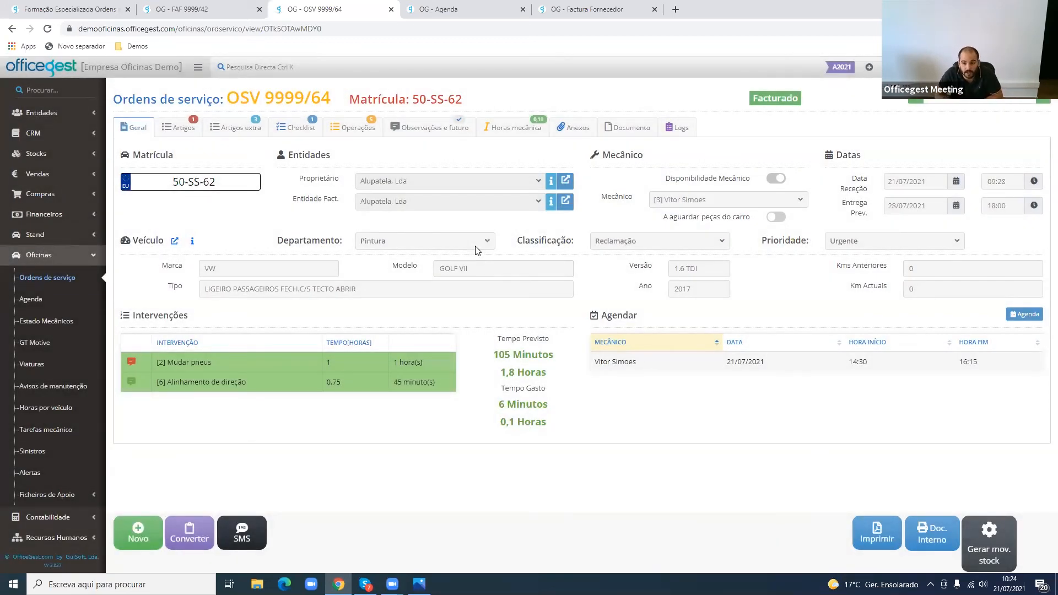
# - Filter the service orders list by Facturado and open OSV 9999/64 from it
pyautogui.click(80, 284)
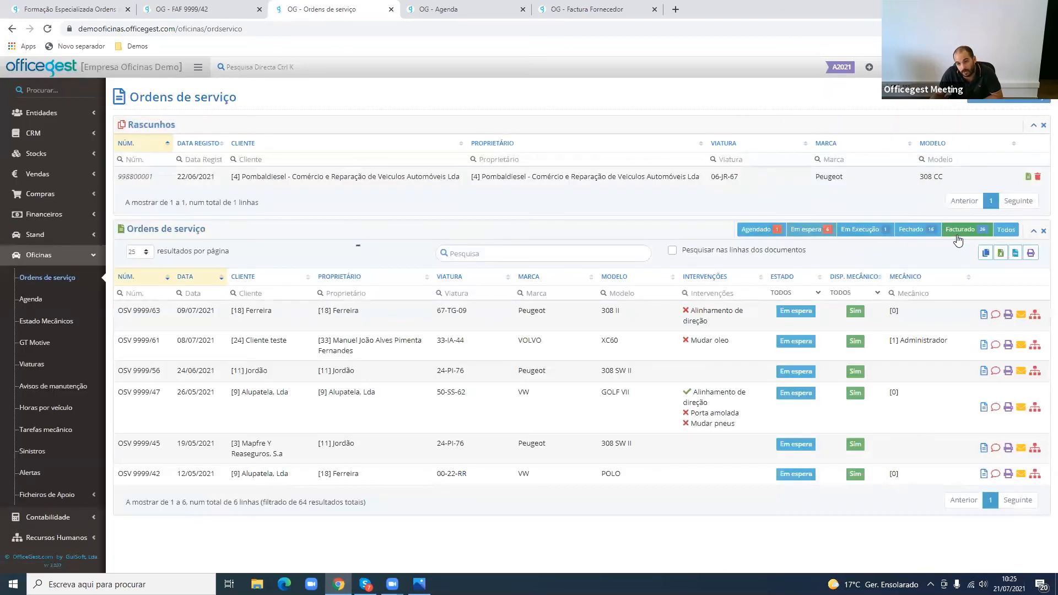
pyautogui.click(959, 241)
pyautogui.moveTo(256, 310); pyautogui.dragTo(748, 331)
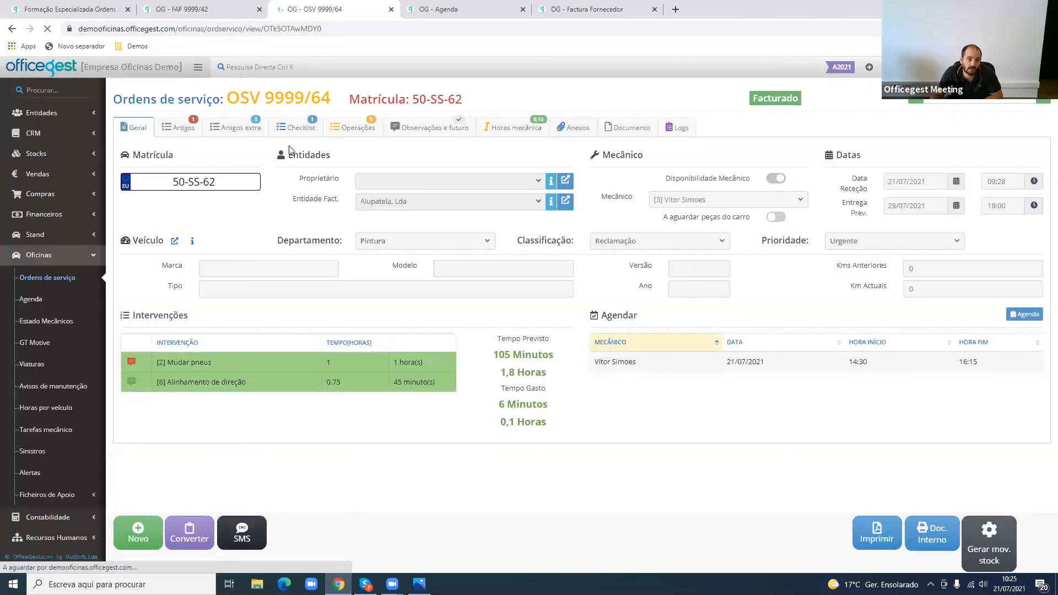
# - Examine the paying entities assigned to the part and labour lines in the order's operations
pyautogui.click(364, 128)
pyautogui.moveTo(790, 198); pyautogui.dragTo(840, 200)
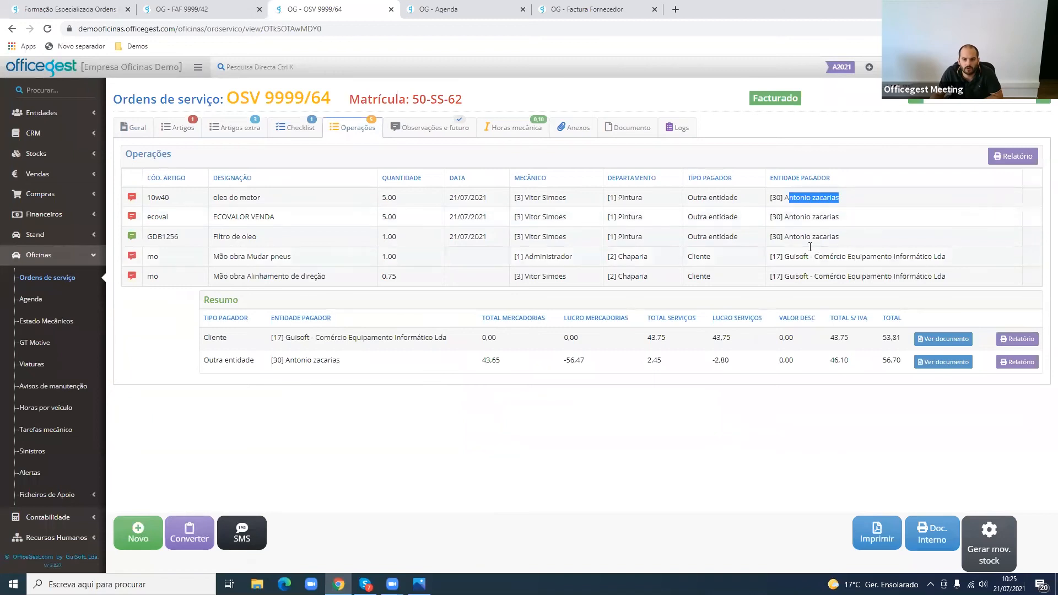
pyautogui.moveTo(789, 257); pyautogui.dragTo(926, 256)
pyautogui.moveTo(830, 276); pyautogui.dragTo(892, 281)
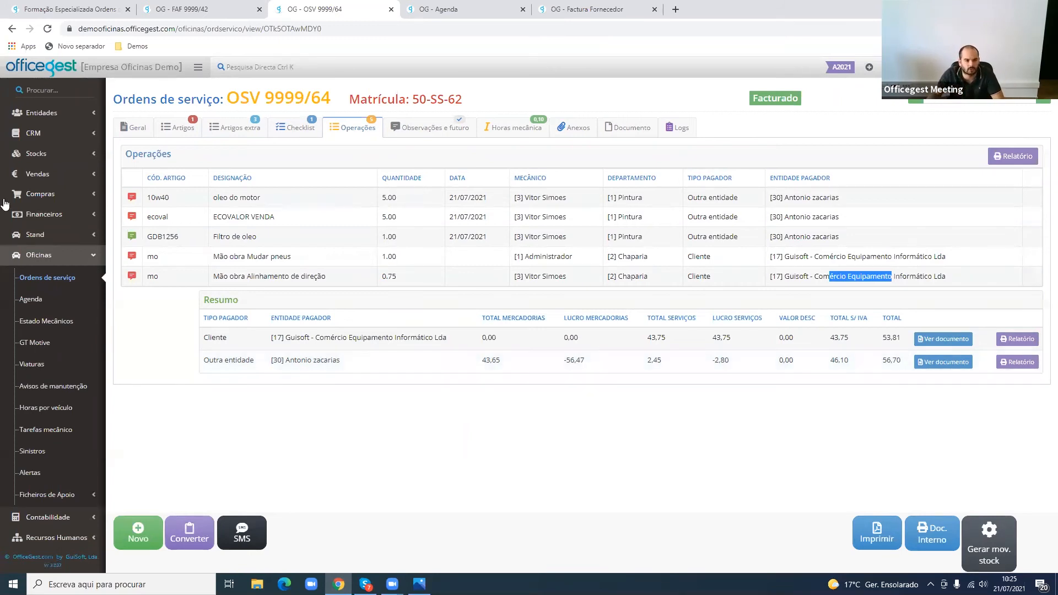
# - Check the order's extra articles, generate a stock movement from OSV 9999/64 and review its article quantities
pyautogui.click(235, 132)
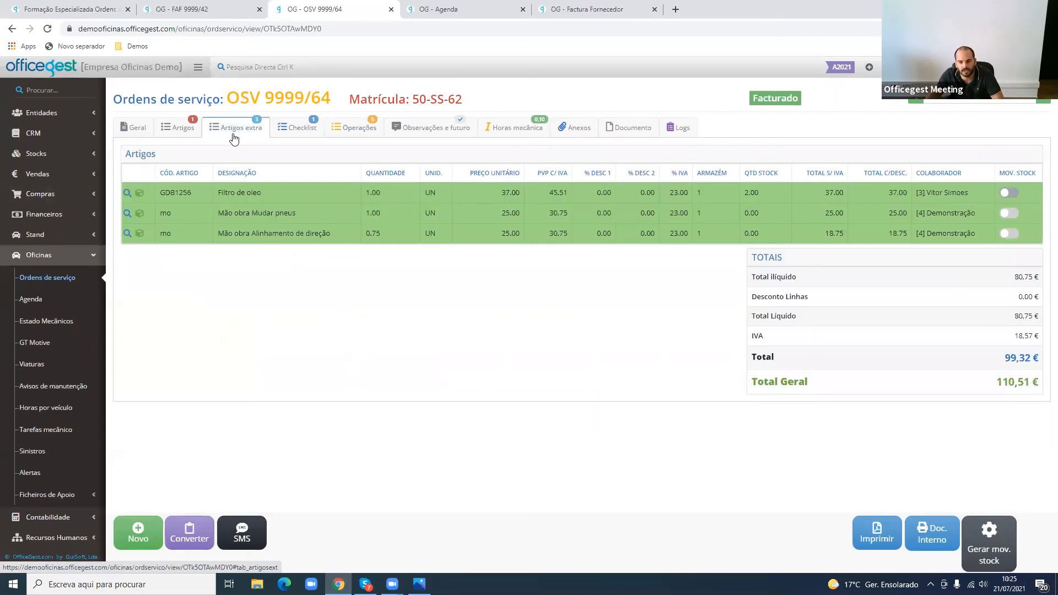
pyautogui.click(1004, 529)
pyautogui.click(664, 144)
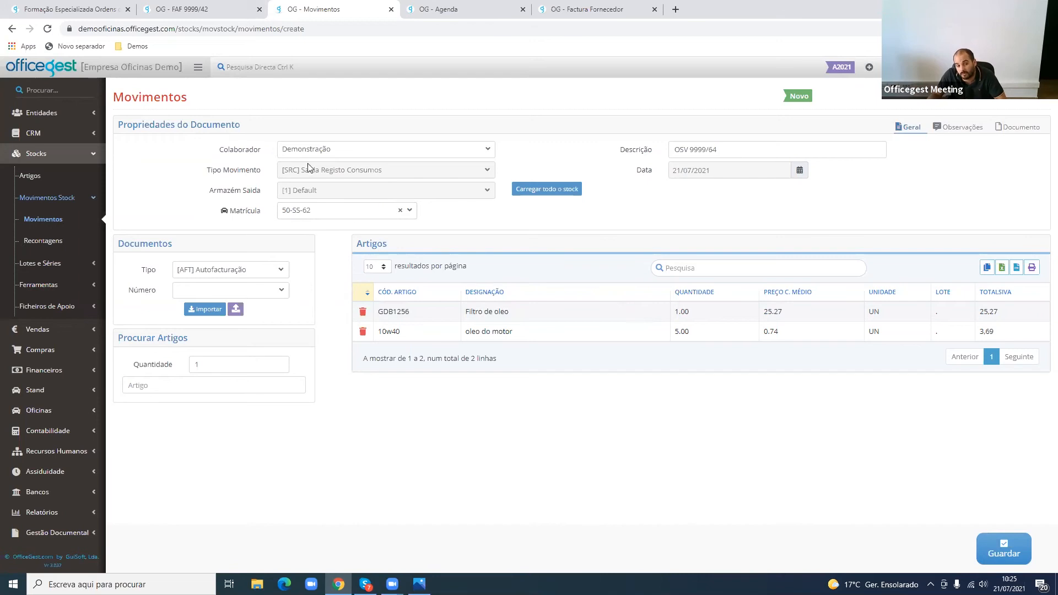
pyautogui.doubleClick(682, 312)
# - Append "- LEASEPLAN" to the stock movement's Descrição, then close the movement without saving it
pyautogui.click(724, 157)
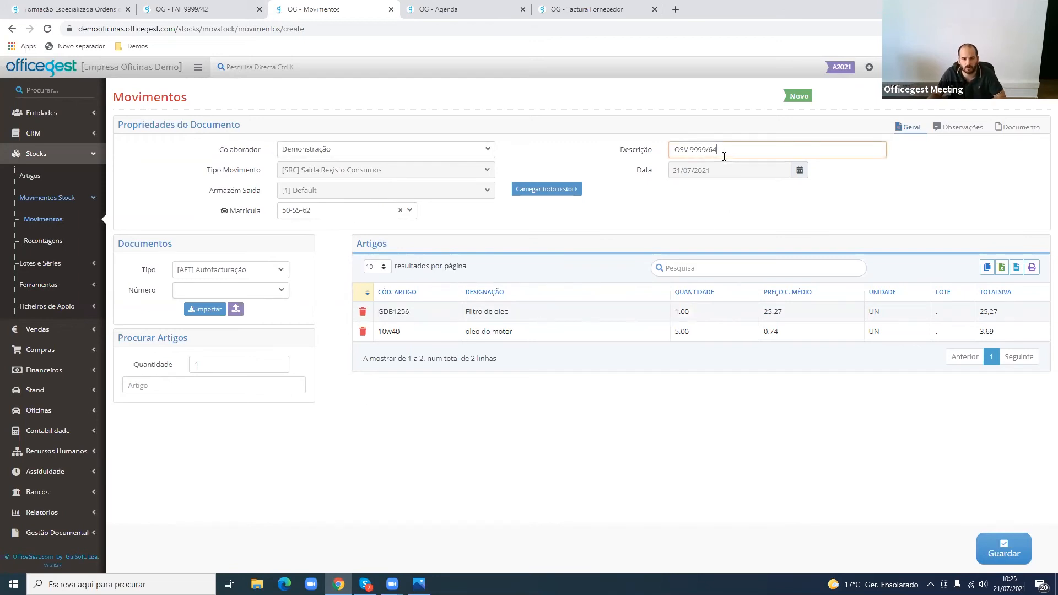
pyautogui.write('- LEASEPLAN')
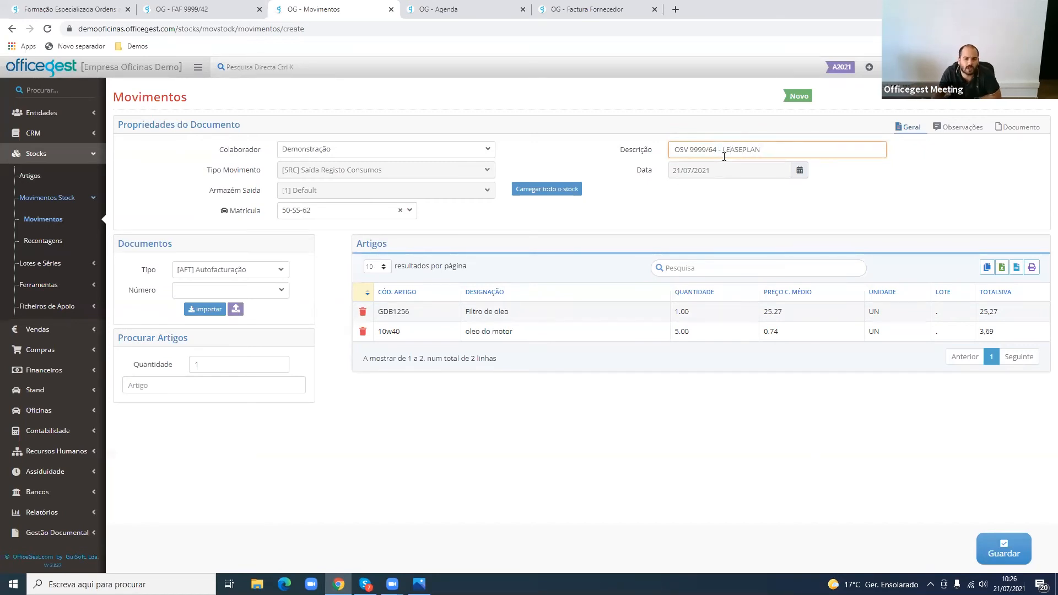
pyautogui.click(223, 5)
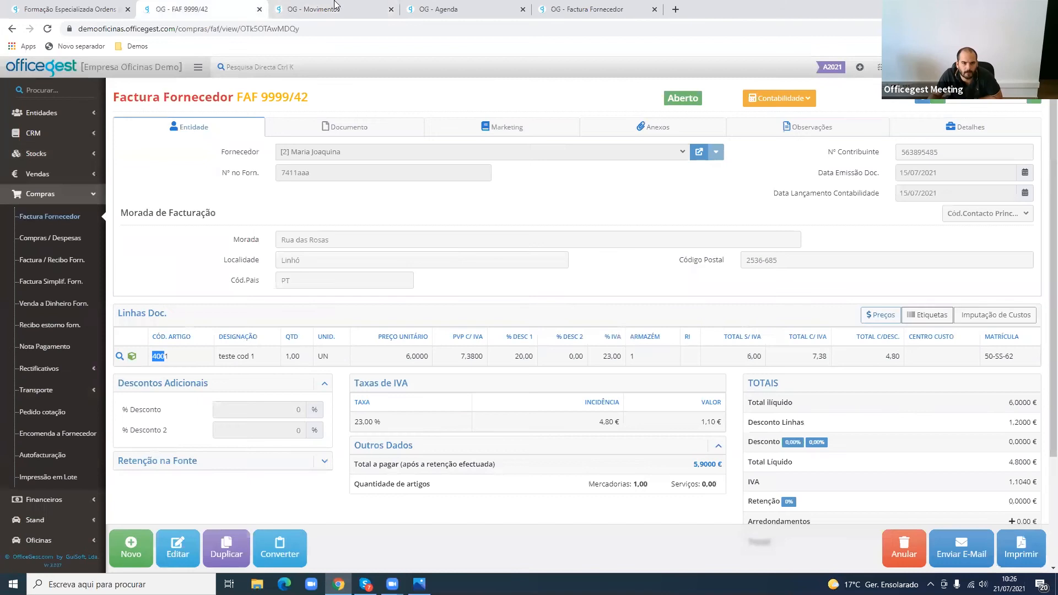
pyautogui.middleClick(334, 6)
# - Replace the supplier invoice view with the Oficinas service orders list
pyautogui.scroll(-3, 50, 359)
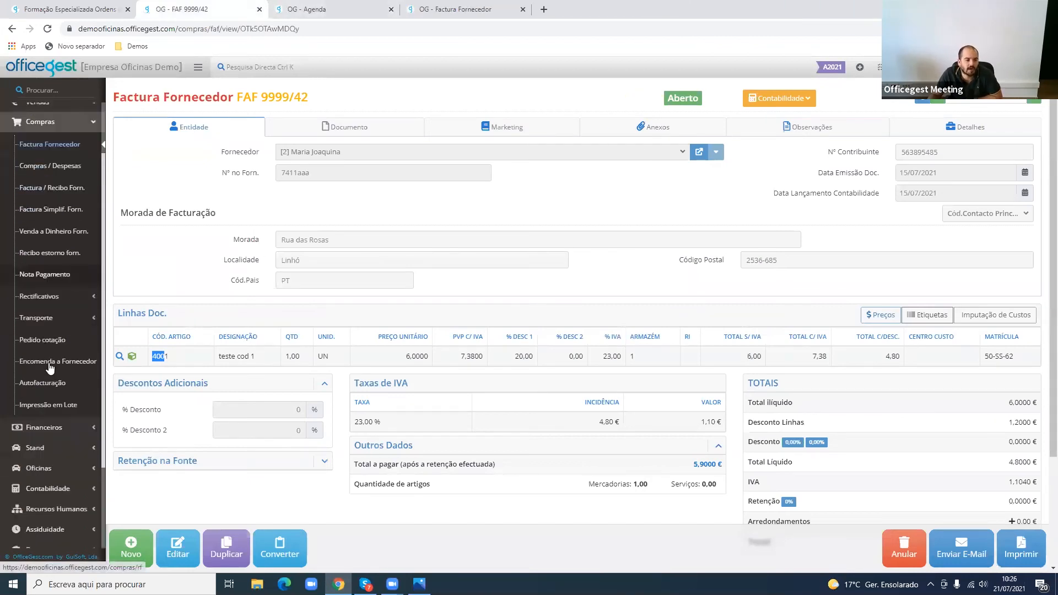
pyautogui.click(54, 357)
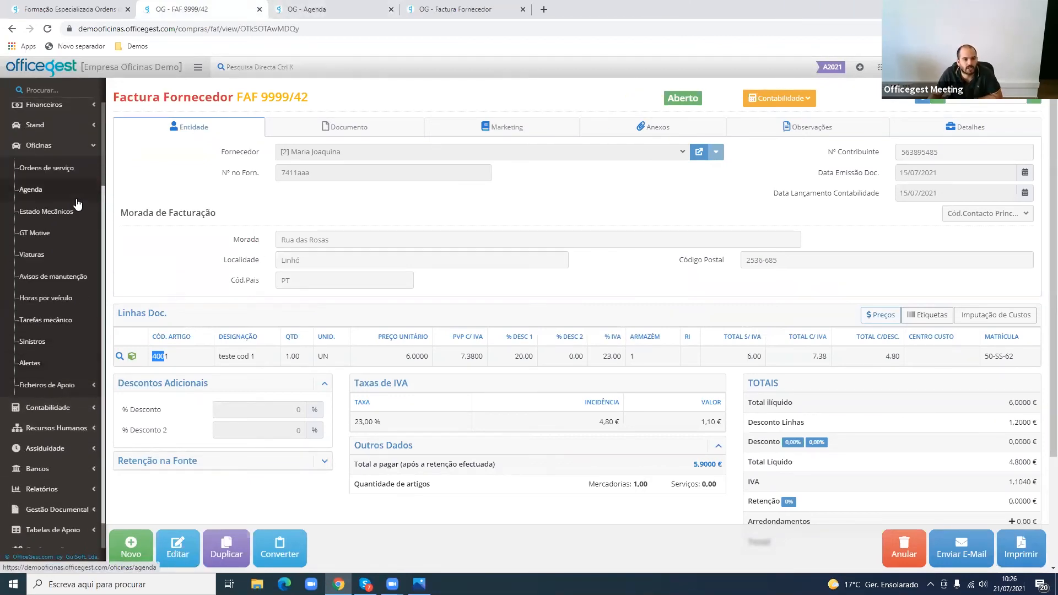
pyautogui.click(84, 174)
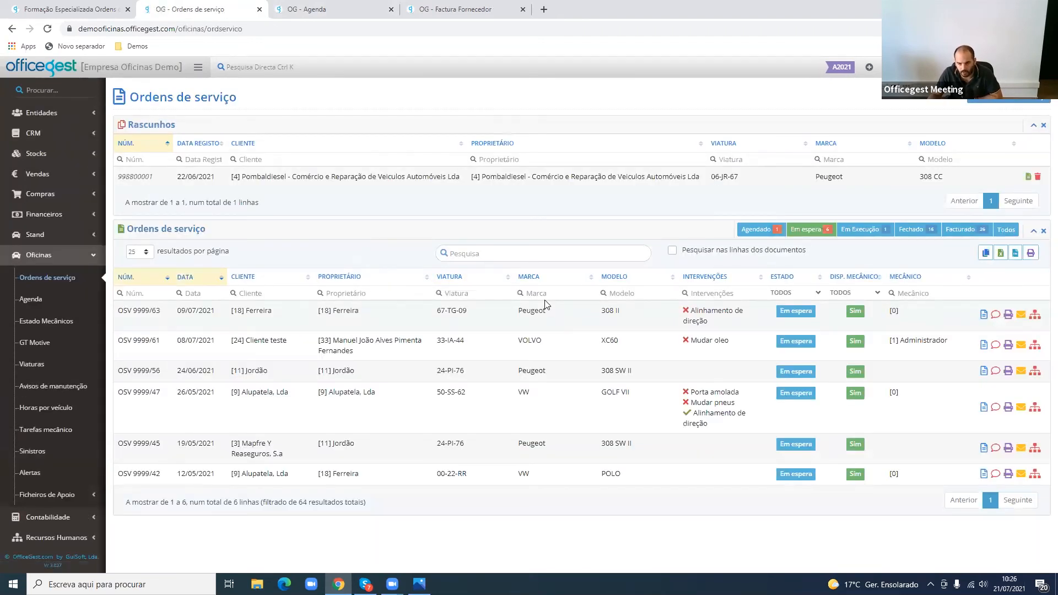
# - Check the management reports topic on the training course page and return to the service orders list
pyautogui.click(64, 7)
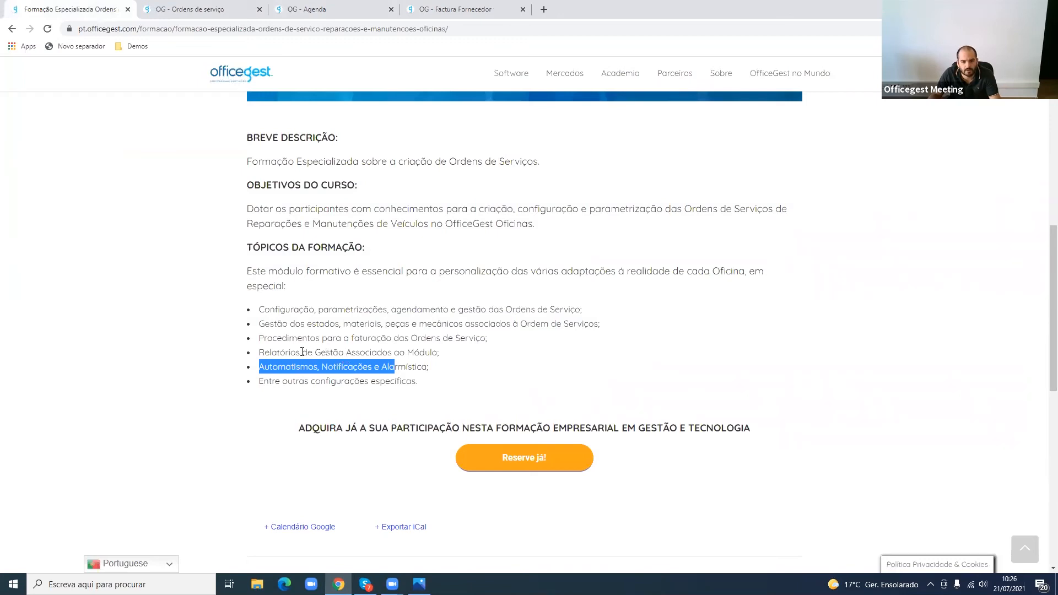
pyautogui.moveTo(265, 352); pyautogui.dragTo(404, 355)
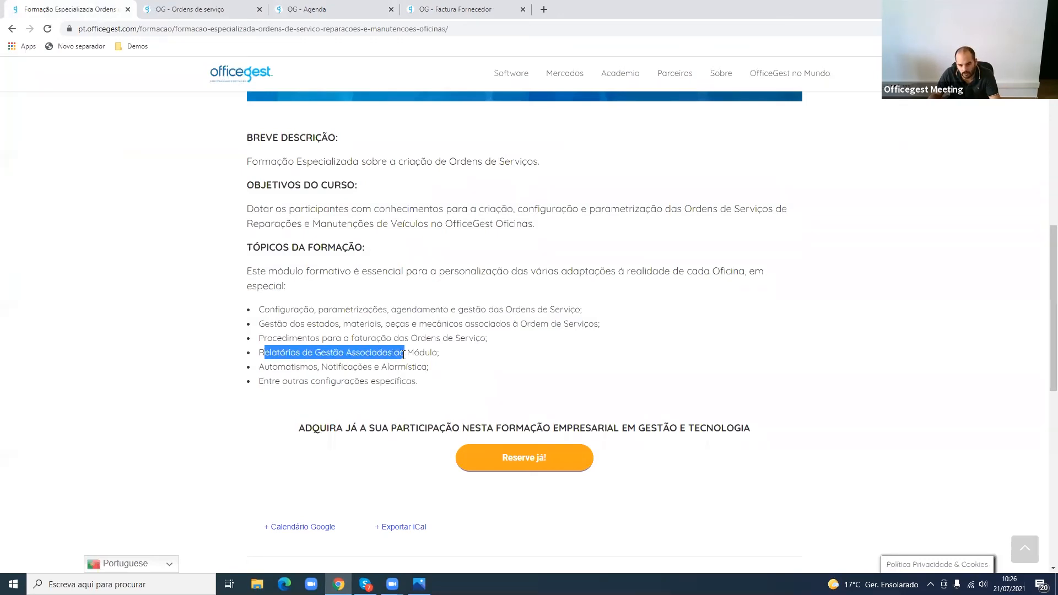
pyautogui.click(226, 8)
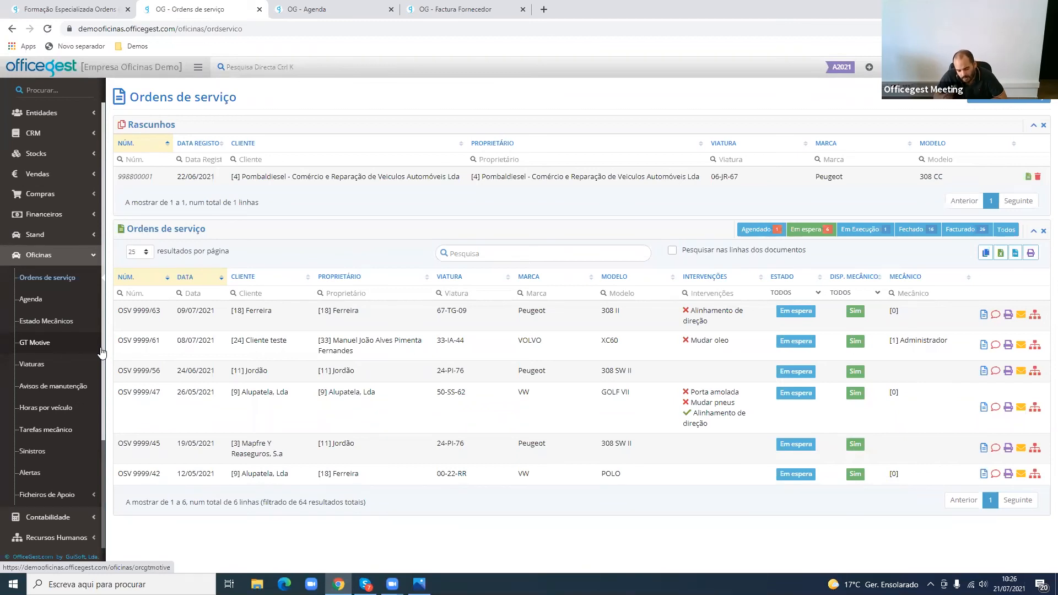
# - Open the Oficinas intervention types and bring up intervention 2, "Mudar pneus", for editing
pyautogui.scroll(-3, 80, 386)
pyautogui.click(83, 438)
pyautogui.scroll(-1, 82, 441)
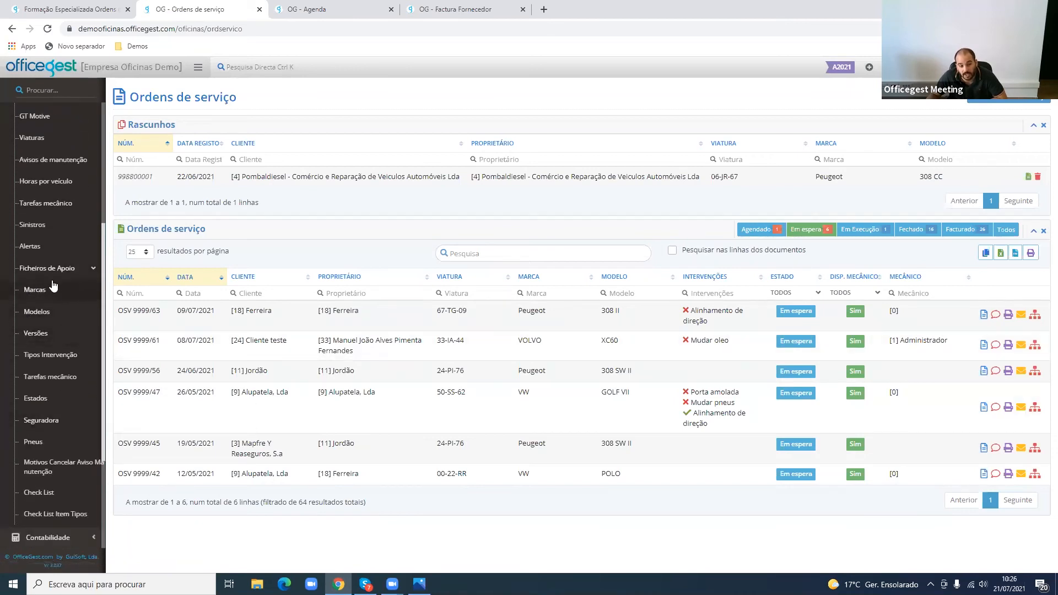
pyautogui.click(74, 360)
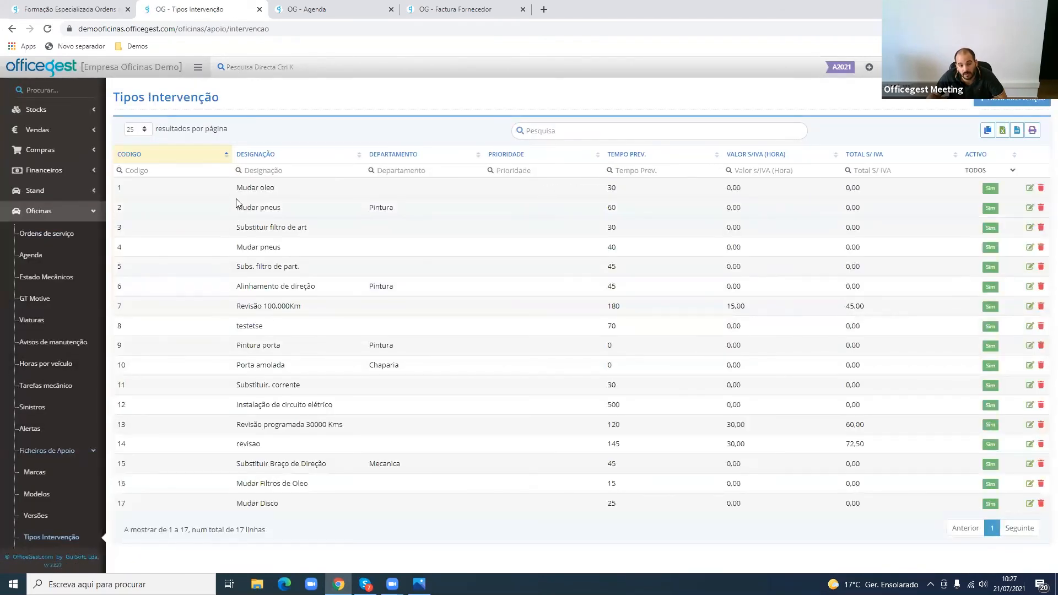
pyautogui.moveTo(278, 211); pyautogui.dragTo(1012, 223)
pyautogui.click(1030, 207)
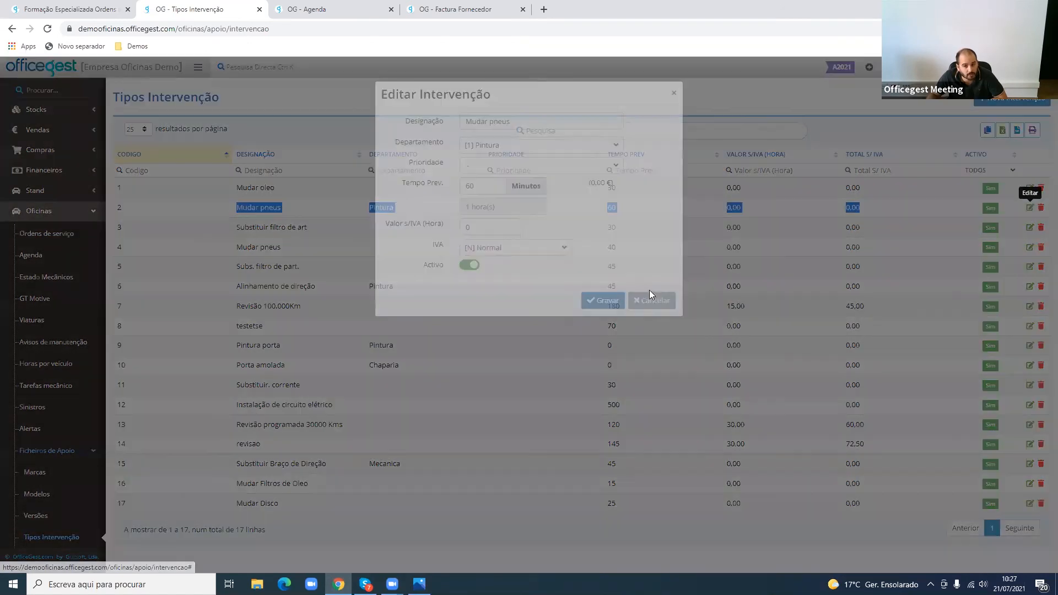
# - Review the Activo, Prioridade and Departamento options of the "Mudar pneus" intervention and close it without saving
pyautogui.click(473, 283)
pyautogui.click(473, 284)
pyautogui.click(473, 284)
pyautogui.click(473, 284)
pyautogui.click(482, 189)
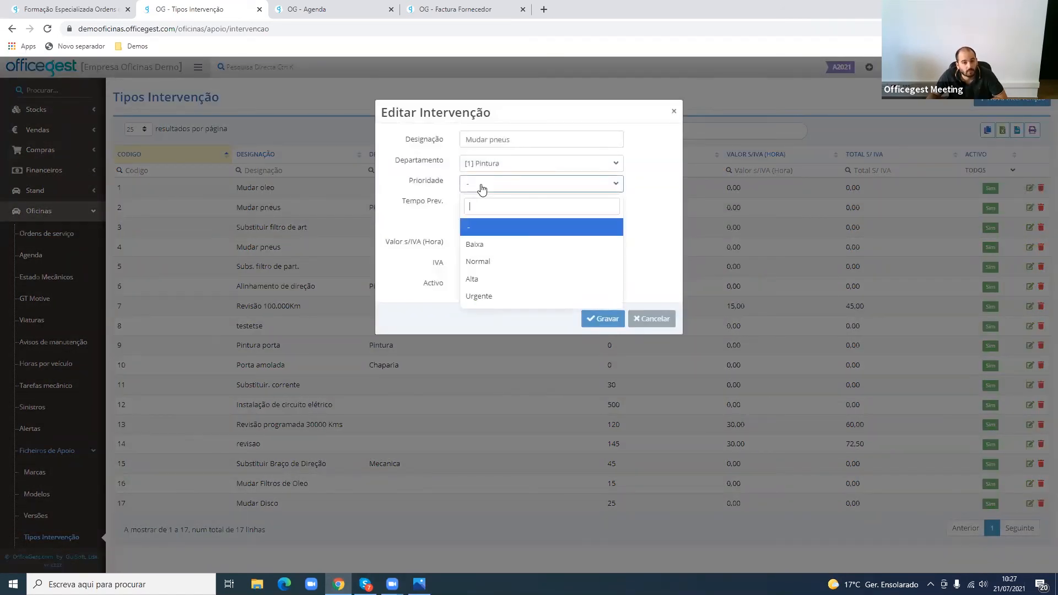
pyautogui.click(482, 189)
pyautogui.click(479, 164)
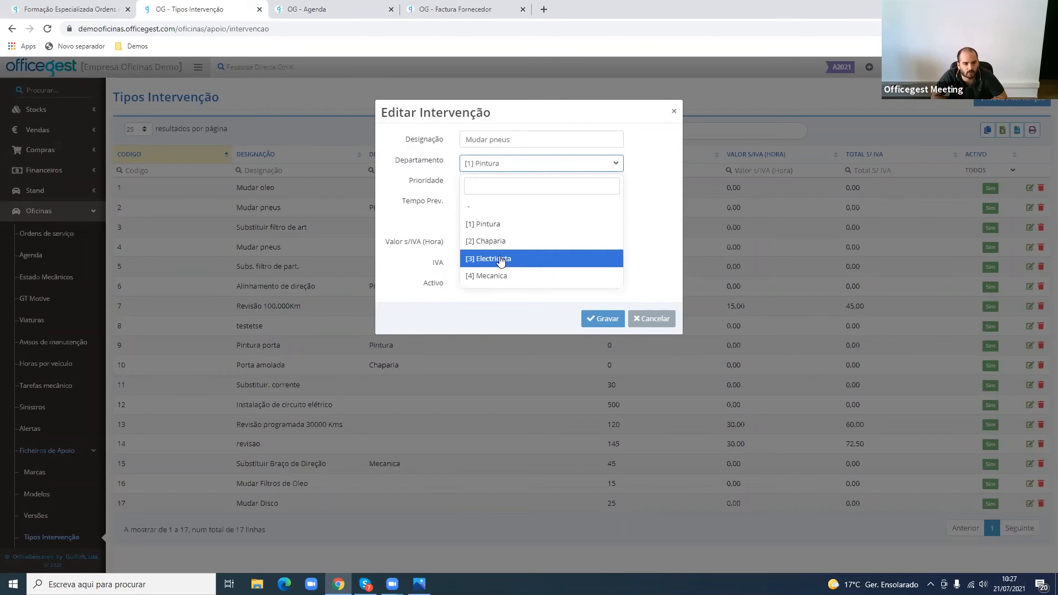
pyautogui.click(261, 361)
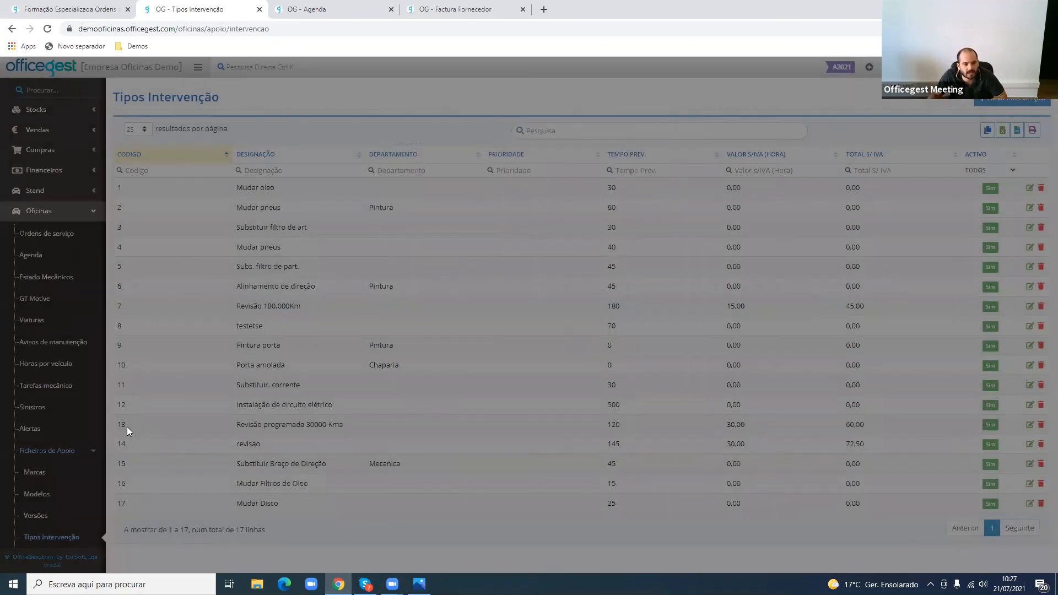
# - Open the Check List support file of the Oficinas module
pyautogui.scroll(-3, 82, 436)
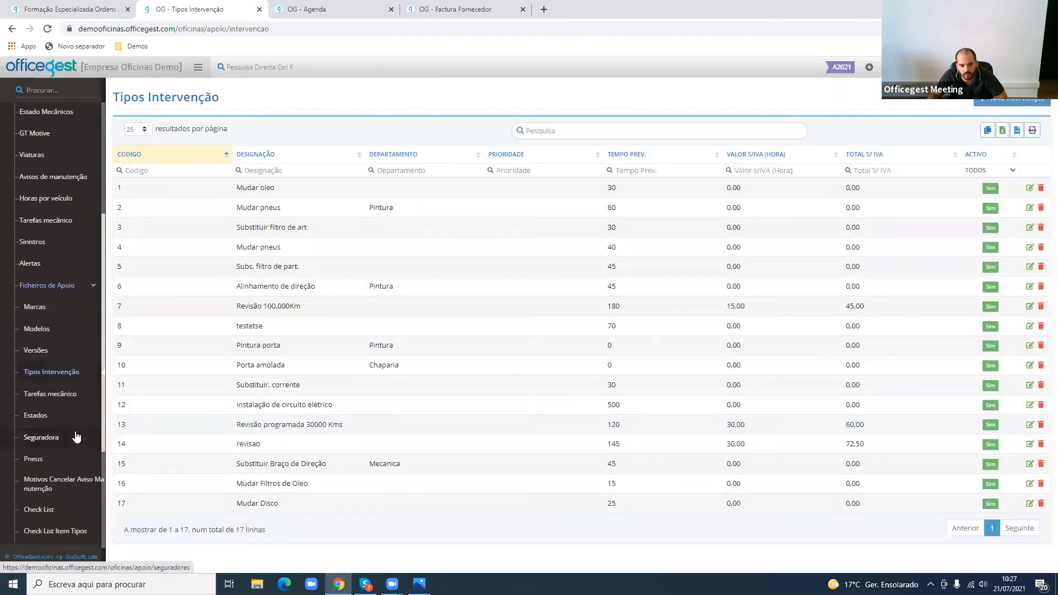
pyautogui.scroll(-1, 68, 423)
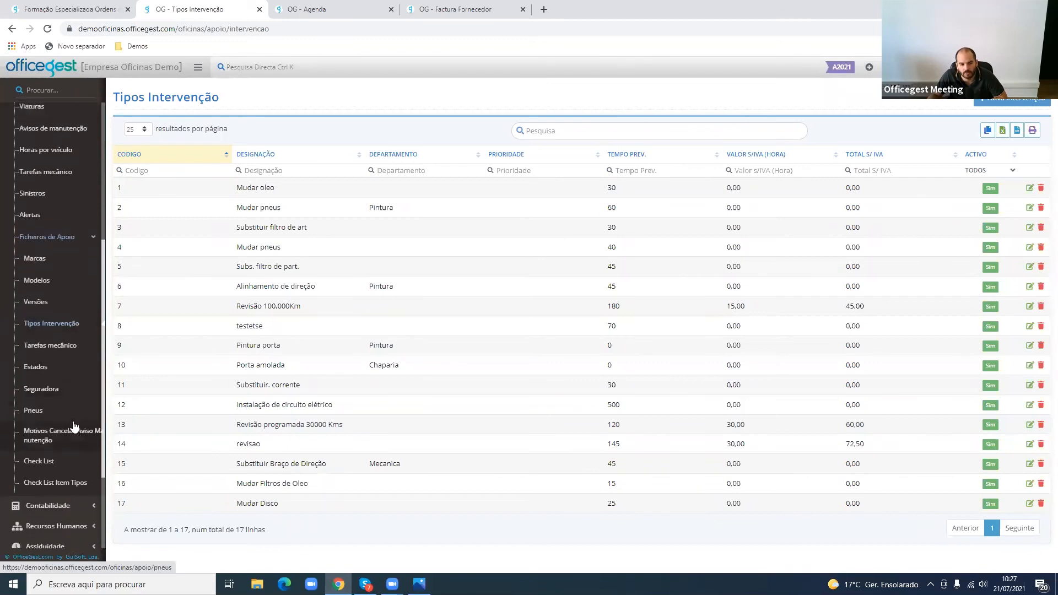
pyautogui.click(64, 454)
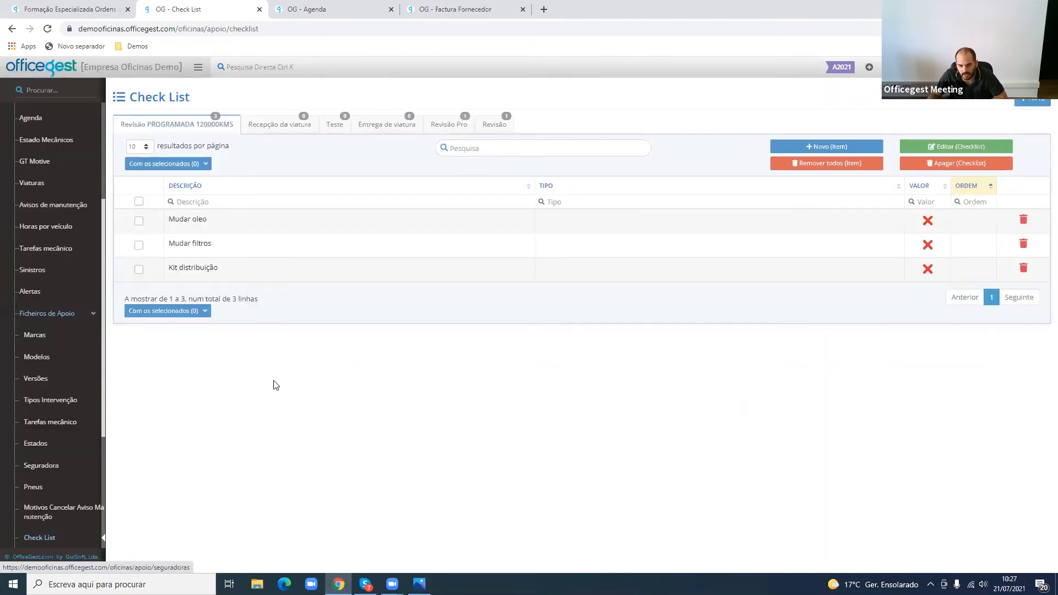
# - Open the Oficinas report Operações por entidade pagadora (Artigos / Artigos extra)
pyautogui.click(85, 319)
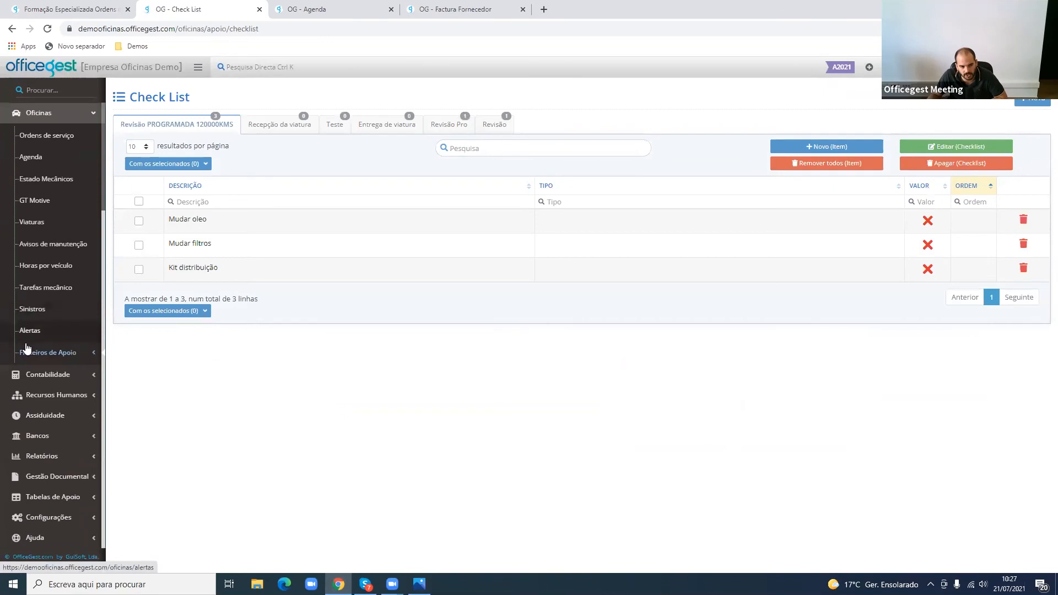
pyautogui.click(51, 353)
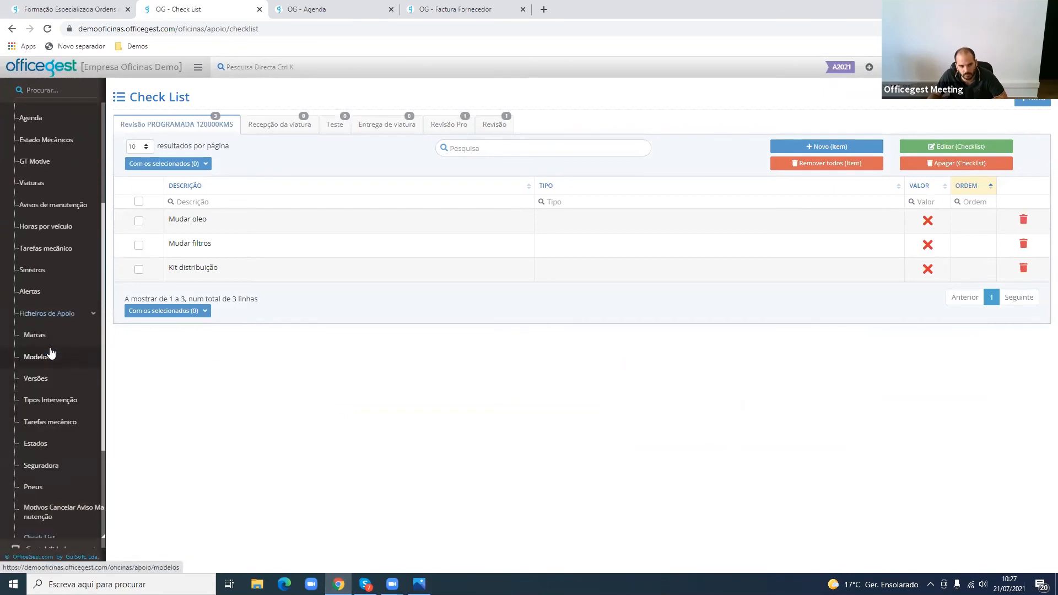
pyautogui.click(83, 314)
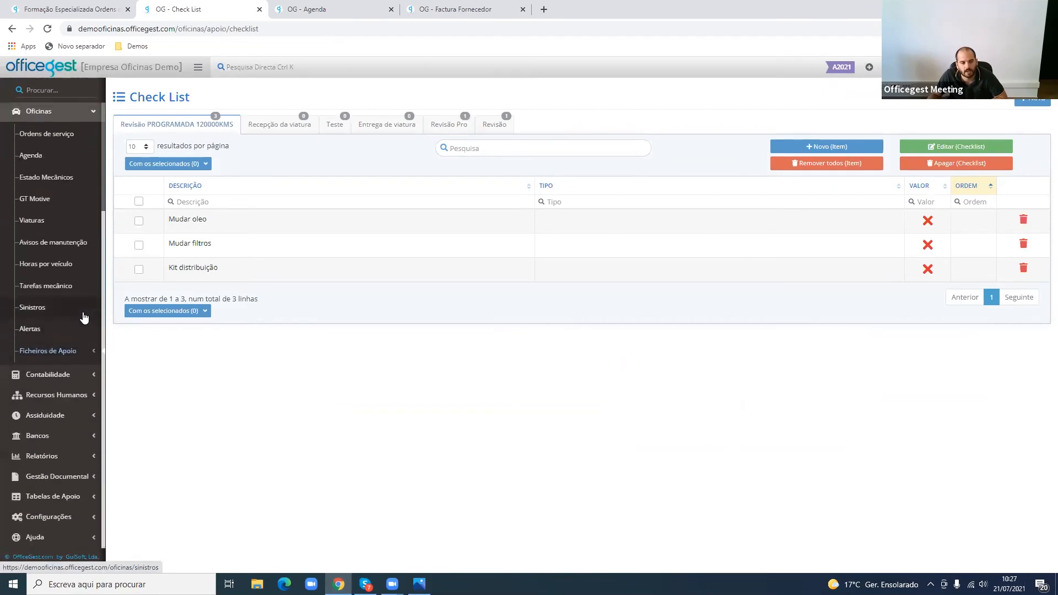
pyautogui.click(91, 114)
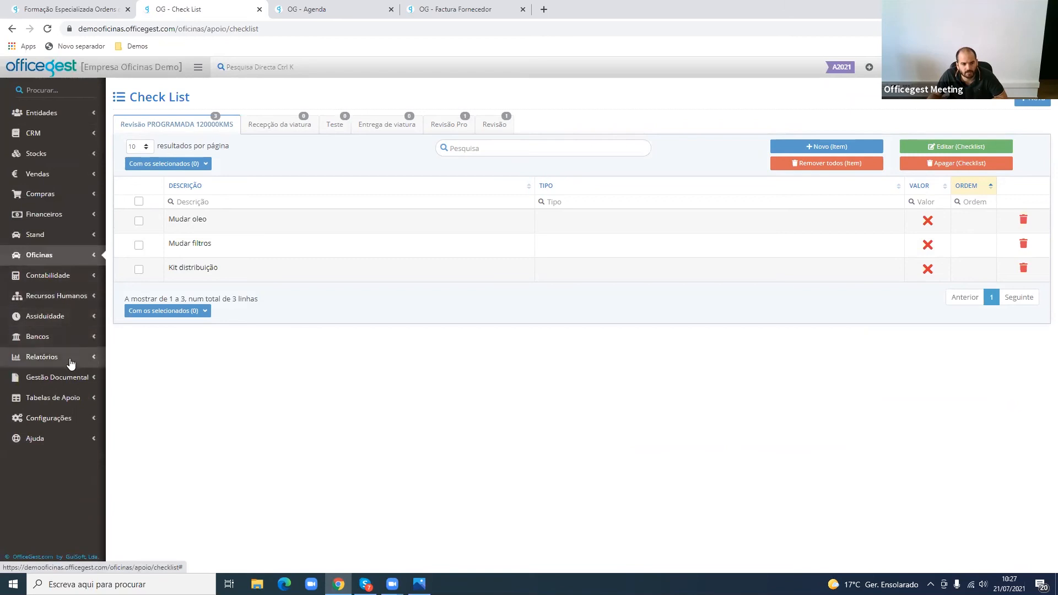
pyautogui.click(72, 358)
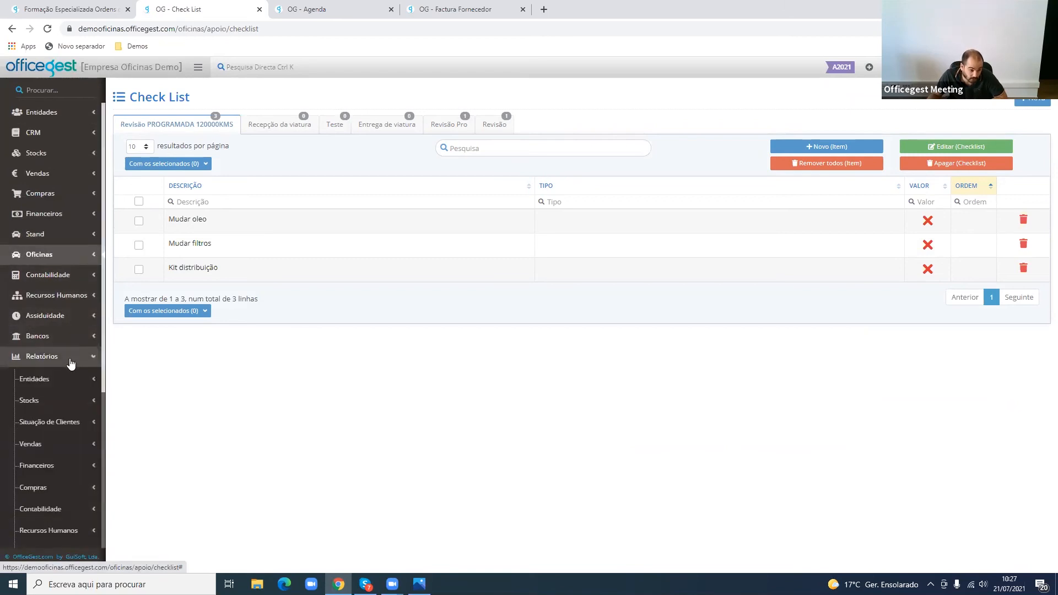
pyautogui.scroll(-2, 69, 414)
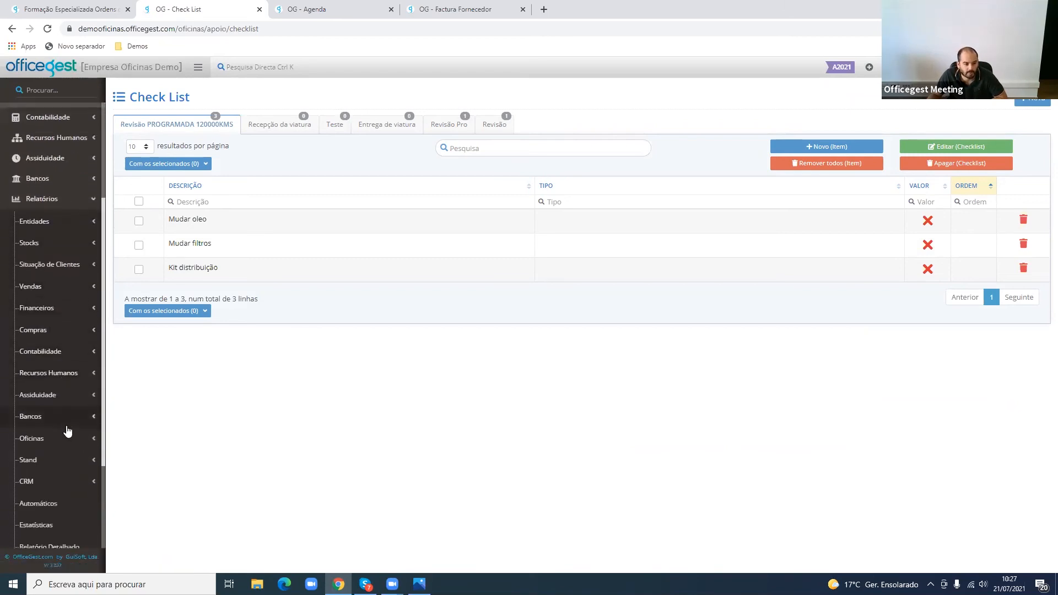
pyautogui.click(66, 439)
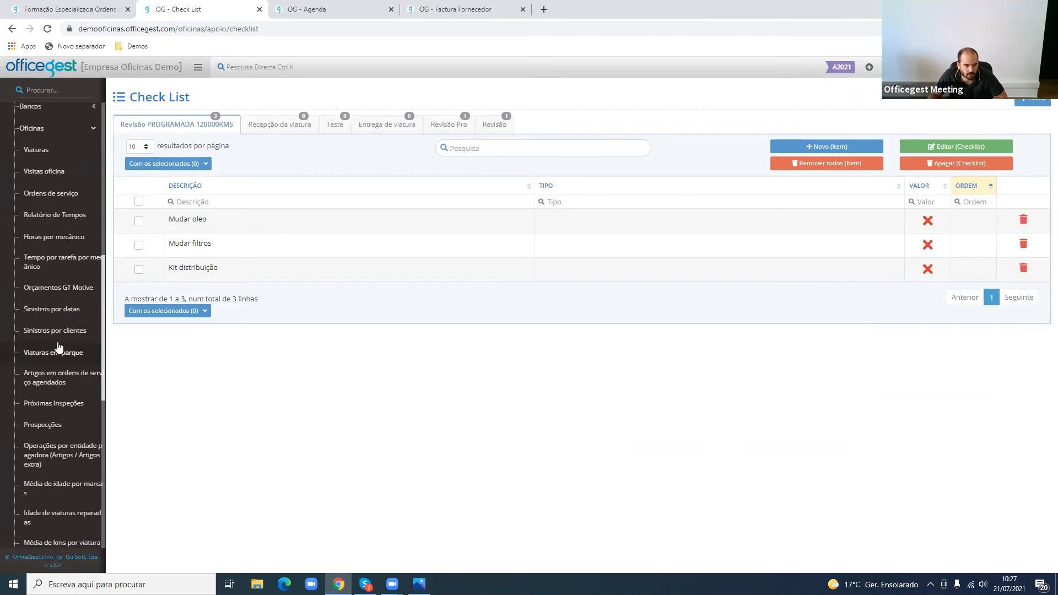
pyautogui.scroll(1, 59, 346)
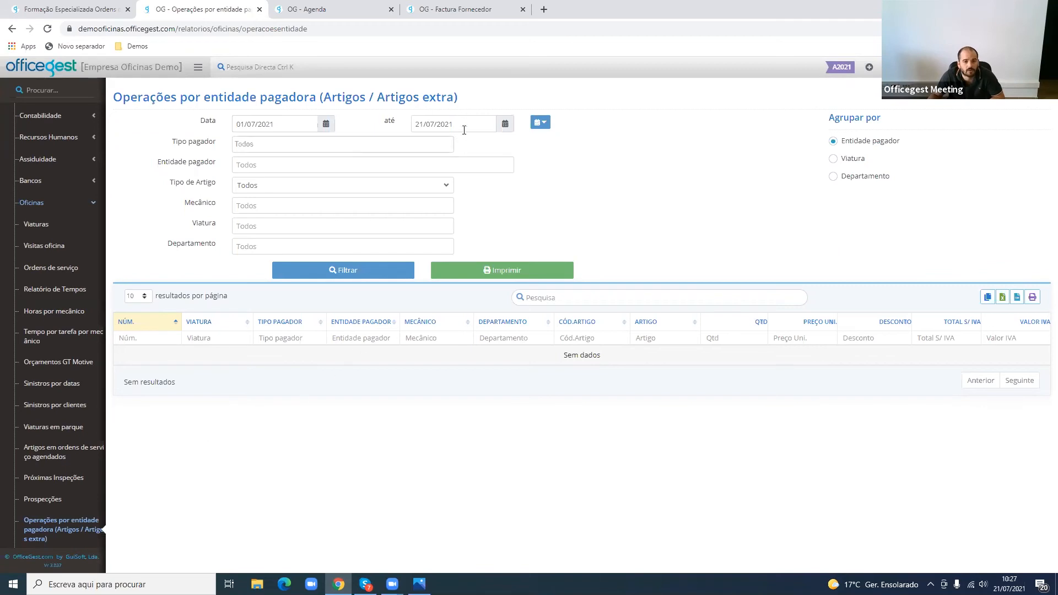
# - Restrict the report's date range to 21/07/2021, run it, and check the payer type and paying entity of the lines
pyautogui.click(547, 126)
pyautogui.doubleClick(559, 157)
pyautogui.click(543, 127)
pyautogui.click(553, 143)
pyautogui.click(406, 274)
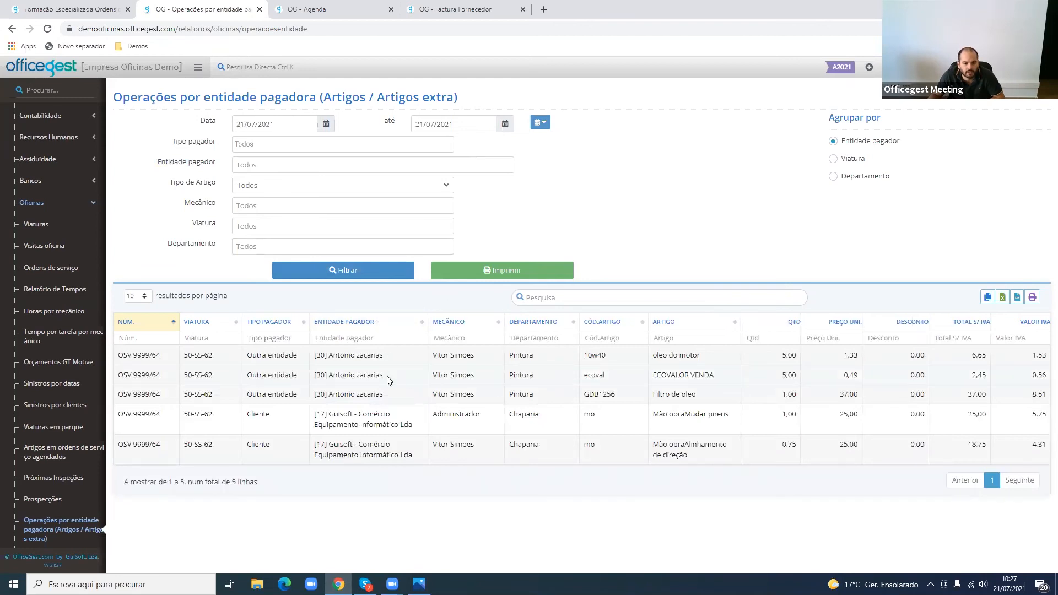
pyautogui.moveTo(253, 355); pyautogui.dragTo(317, 396)
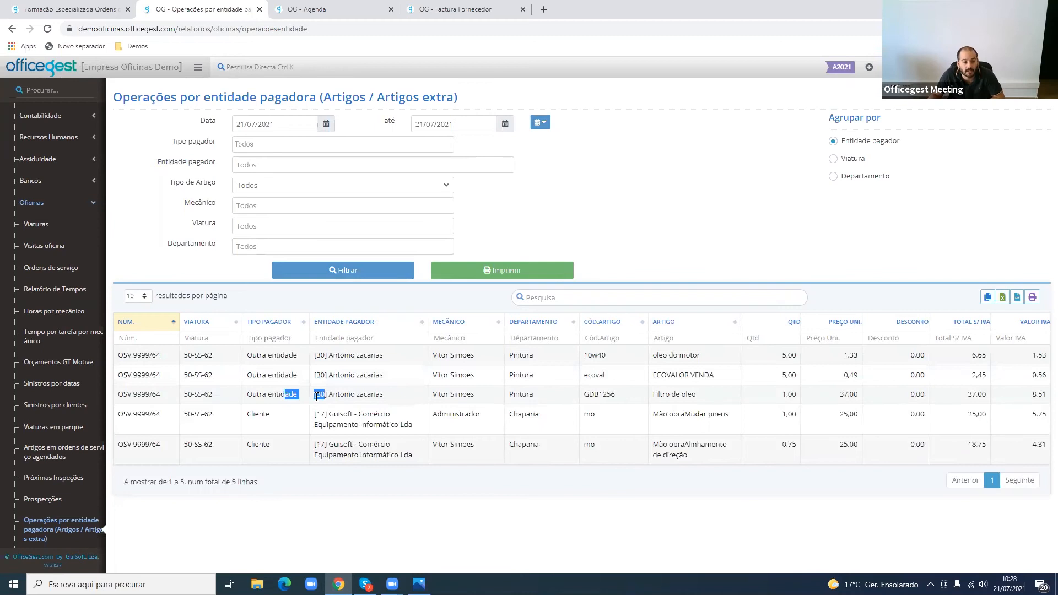
# - Look through the paying entity choices, then filter the report by the payer type Interno
pyautogui.click(273, 165)
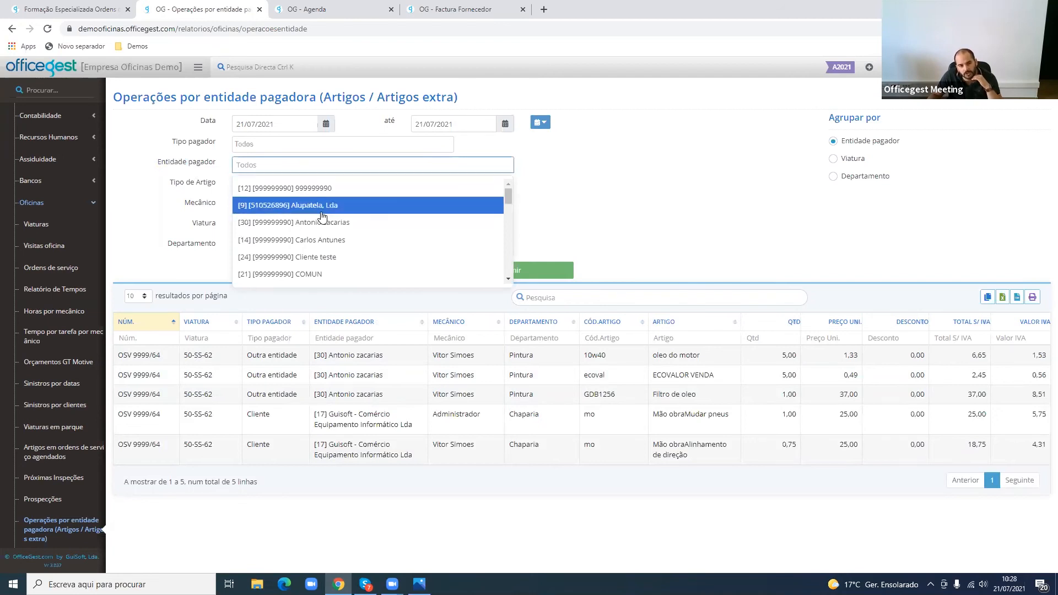
pyautogui.click(193, 201)
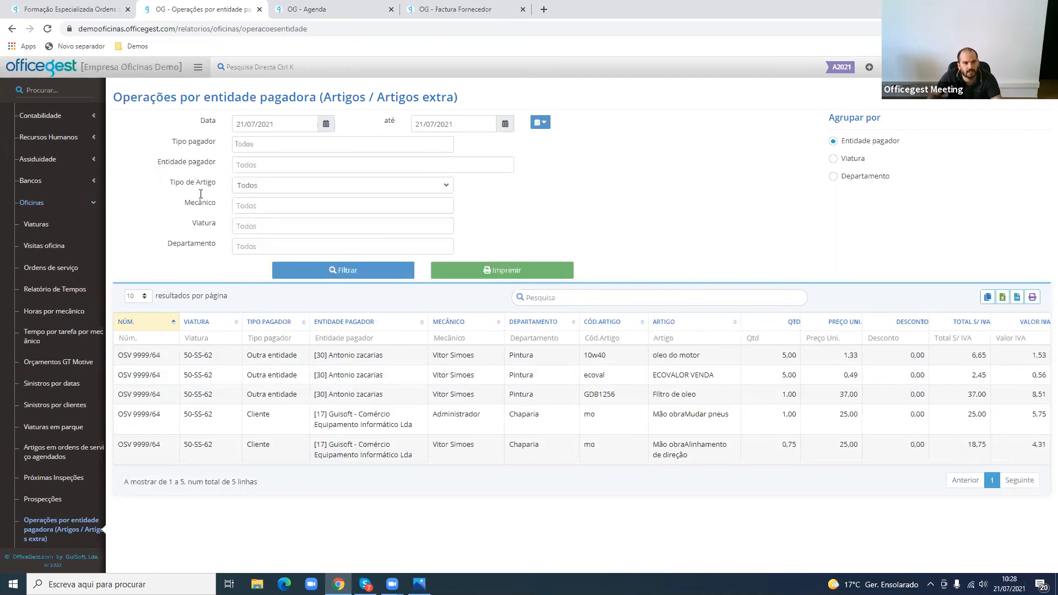
pyautogui.click(259, 144)
pyautogui.click(275, 218)
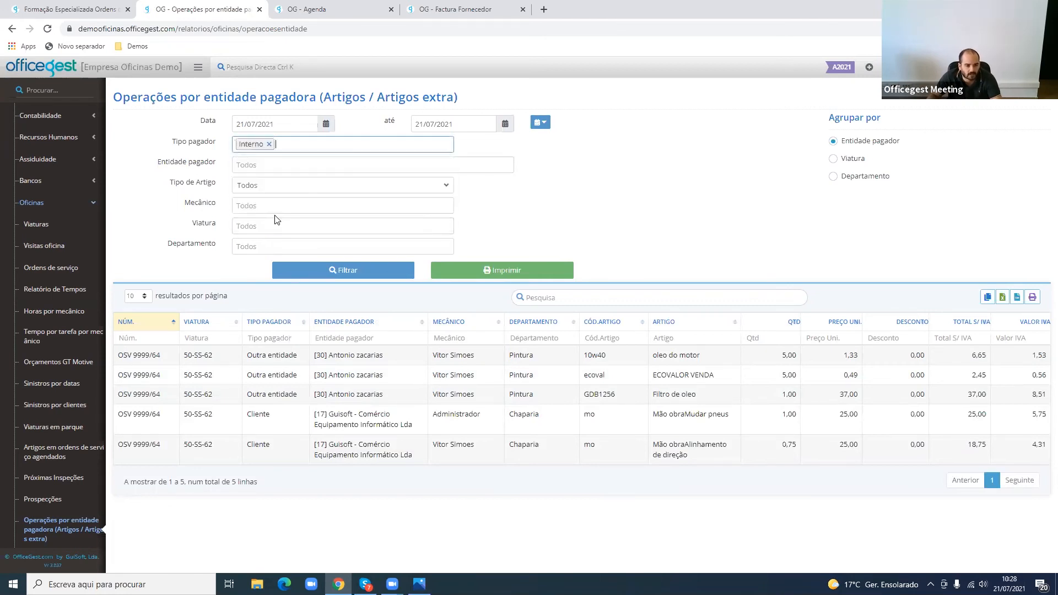
pyautogui.click(347, 272)
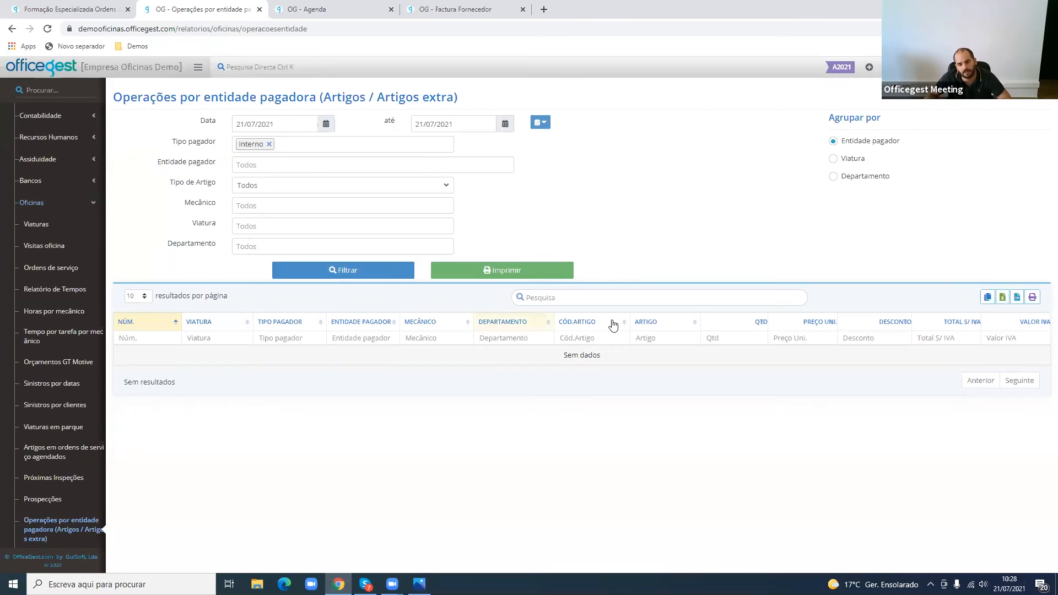
pyautogui.moveTo(567, 365); pyautogui.dragTo(670, 363)
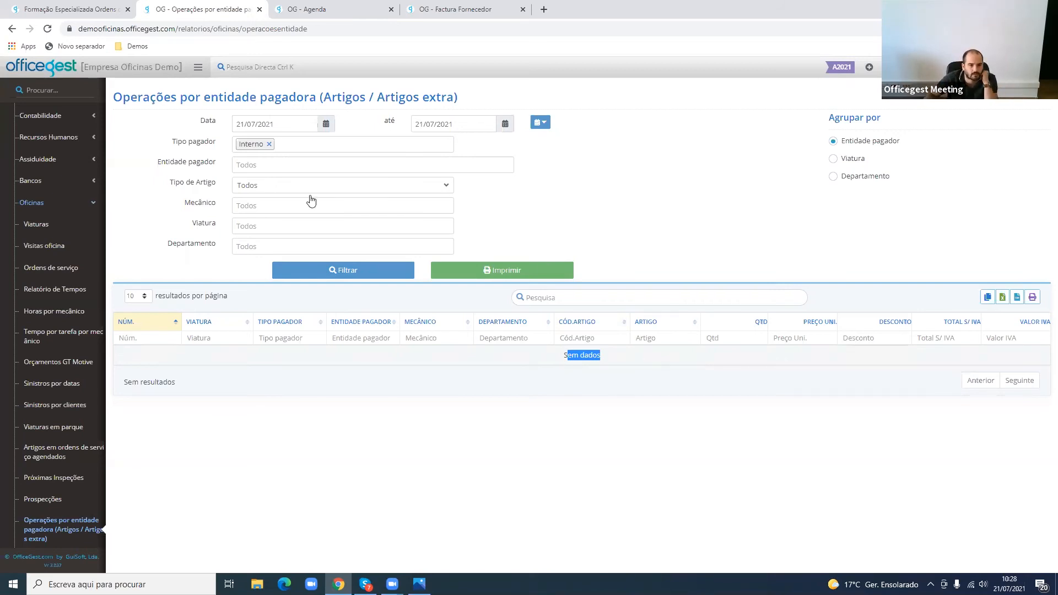
# - Remove the Interno payer type and run the report again for all payer types
pyautogui.click(274, 148)
pyautogui.click(270, 145)
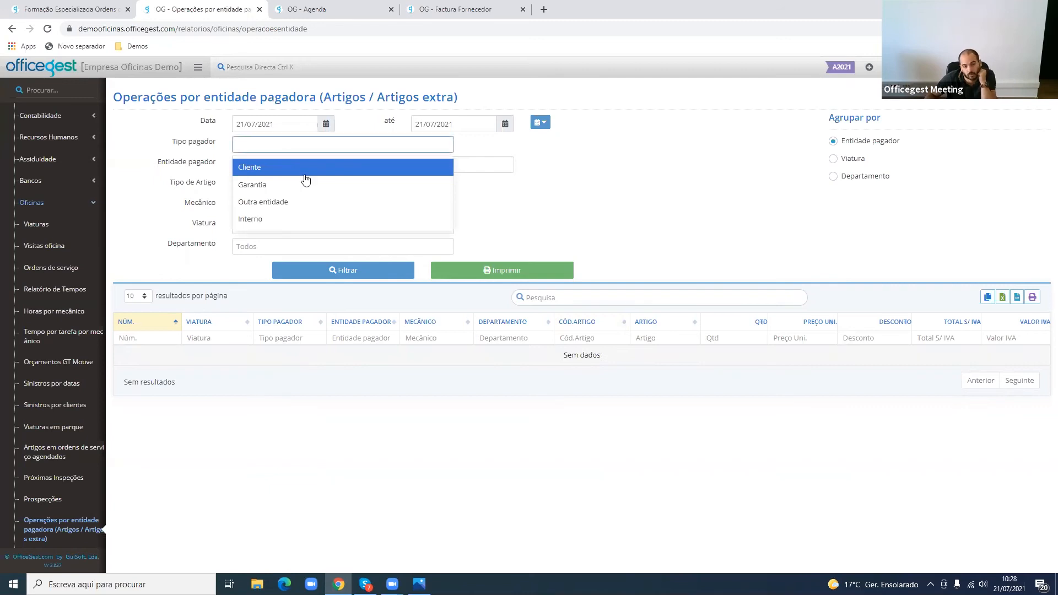
pyautogui.click(359, 274)
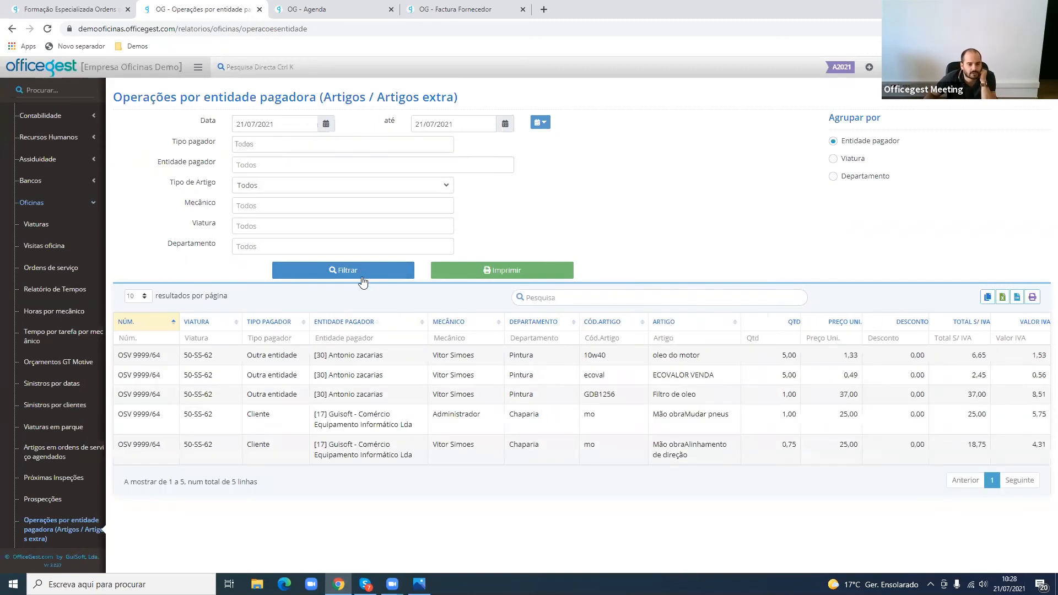
# - Check the payer types of the listed lines, view the report's printout and close it
pyautogui.moveTo(243, 357); pyautogui.dragTo(300, 361)
pyautogui.click(273, 415)
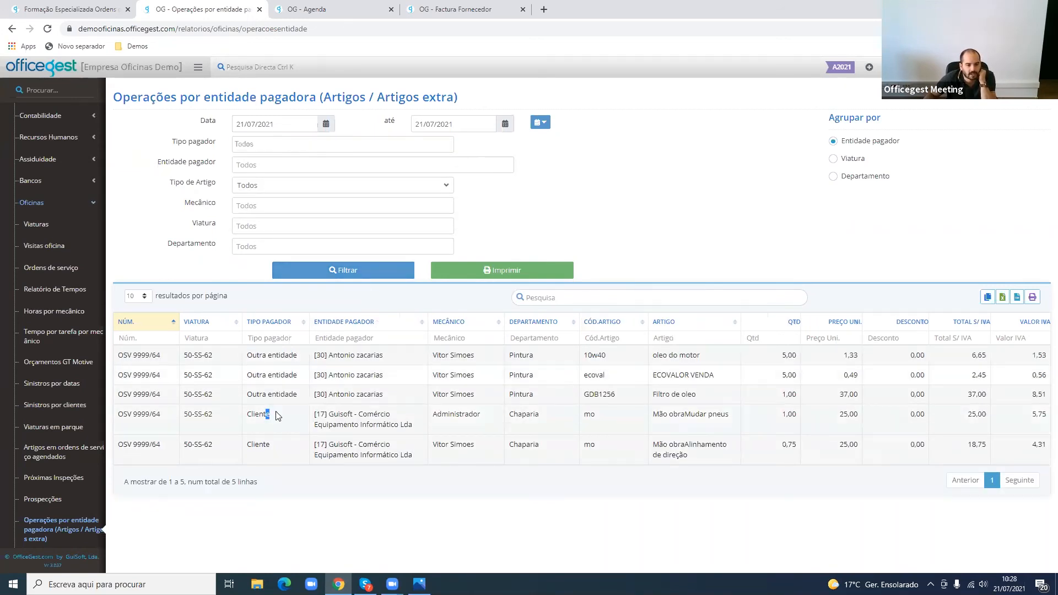
pyautogui.click(498, 271)
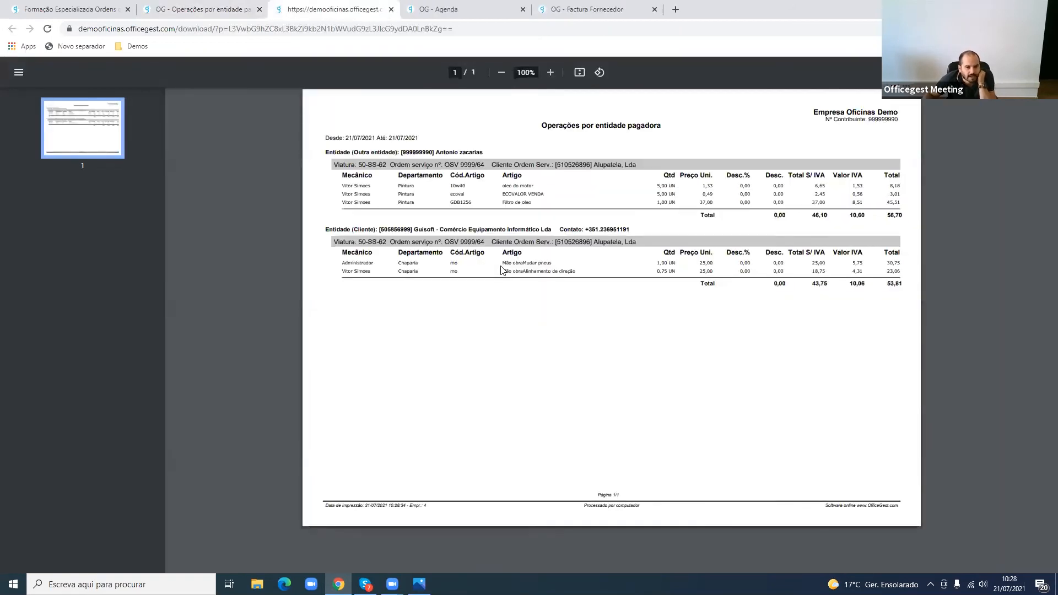
pyautogui.click(391, 9)
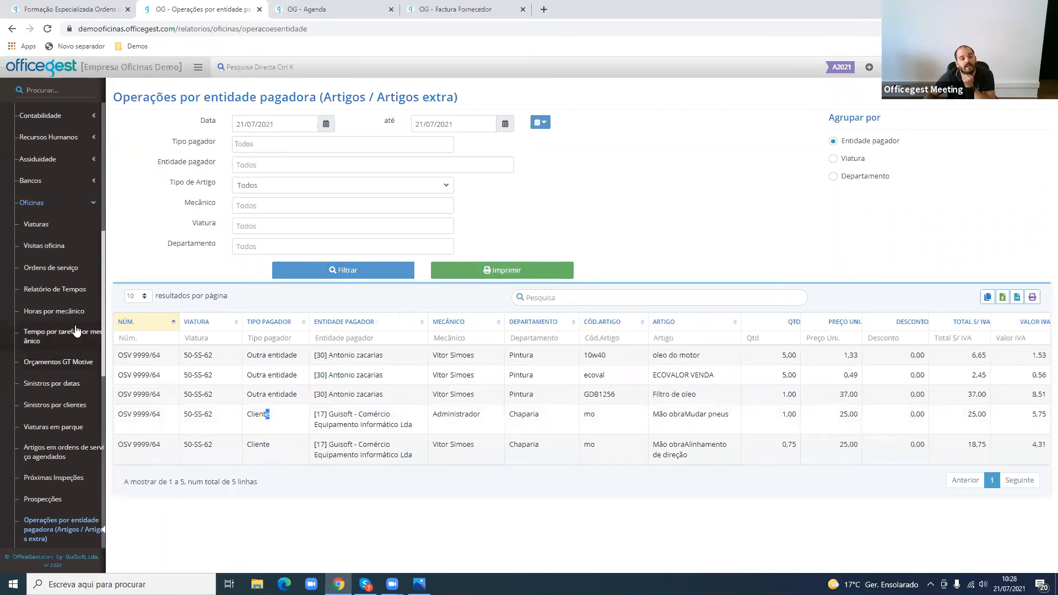
# - Open the Oficinas Ordens de serviço report, view its Resumido printout and close it
pyautogui.click(87, 273)
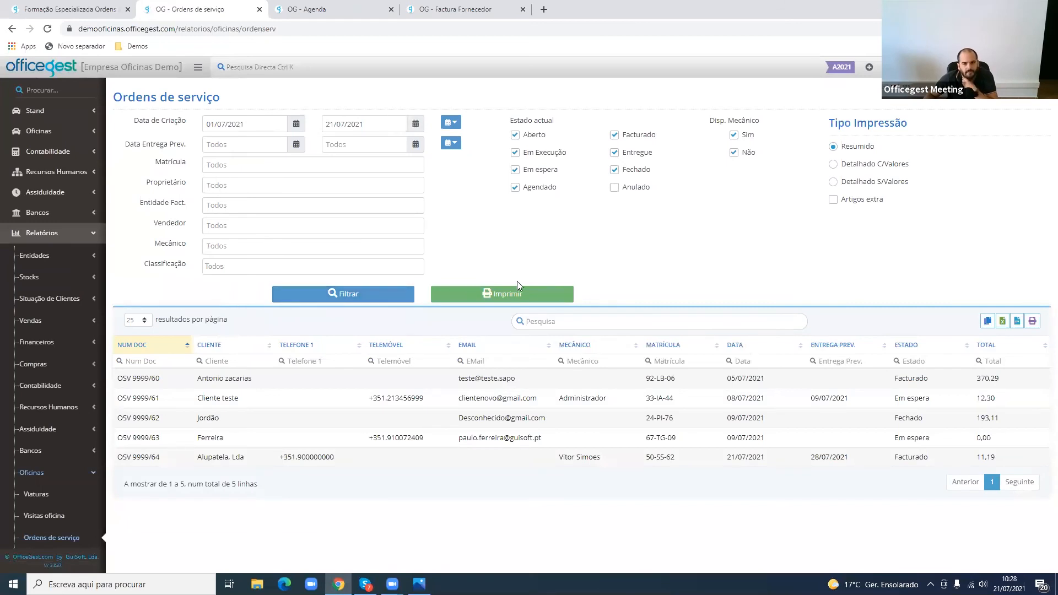
pyautogui.click(518, 292)
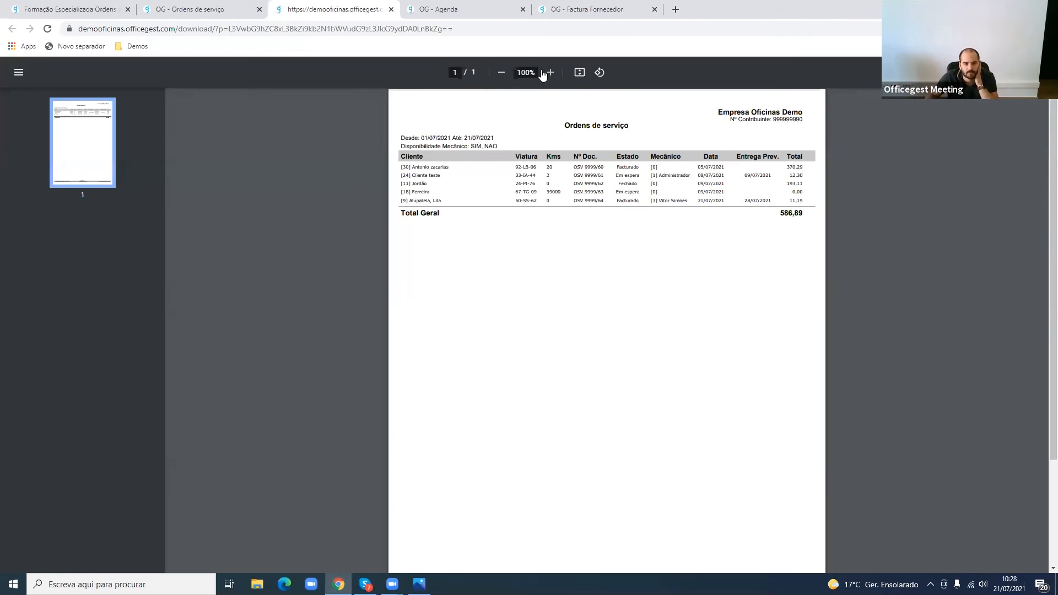
pyautogui.hotkey('ctrl', 'w')
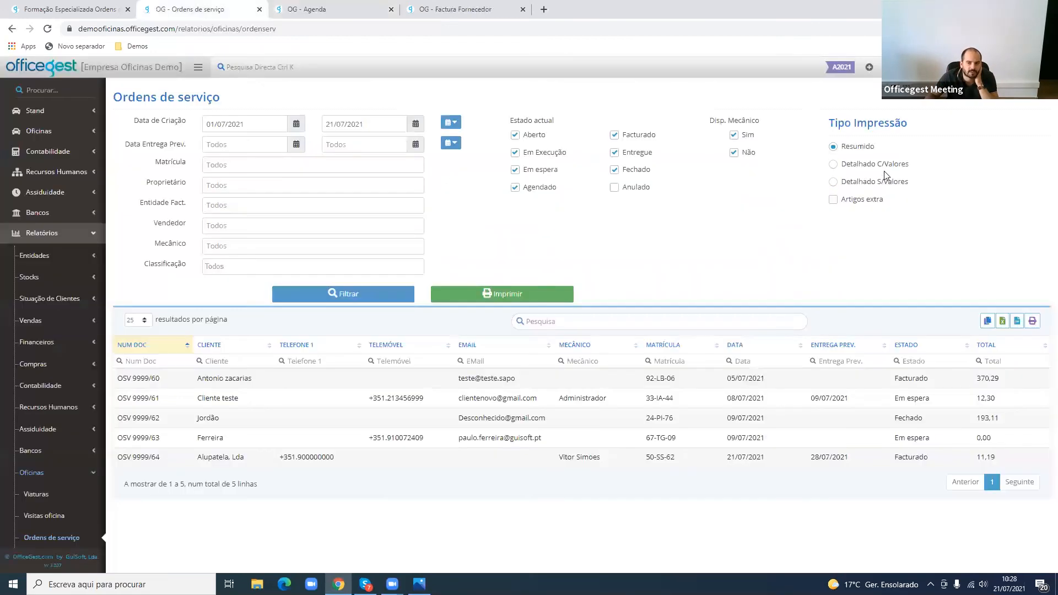
# - Print the service orders report as Detalhado S/Valores with Artigos extra and inspect the first order's article lines
pyautogui.click(882, 182)
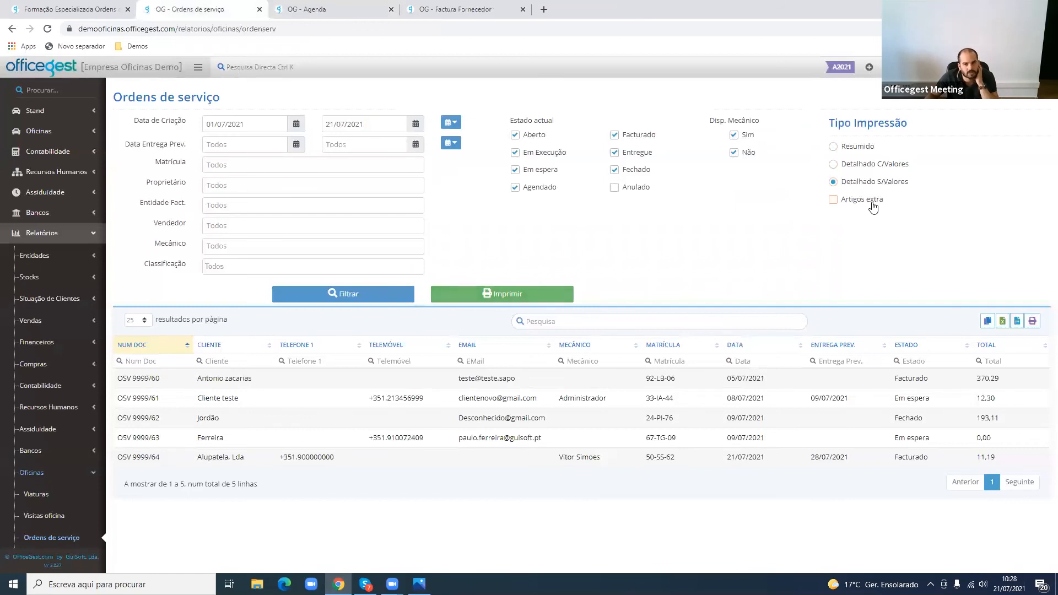
pyautogui.click(550, 296)
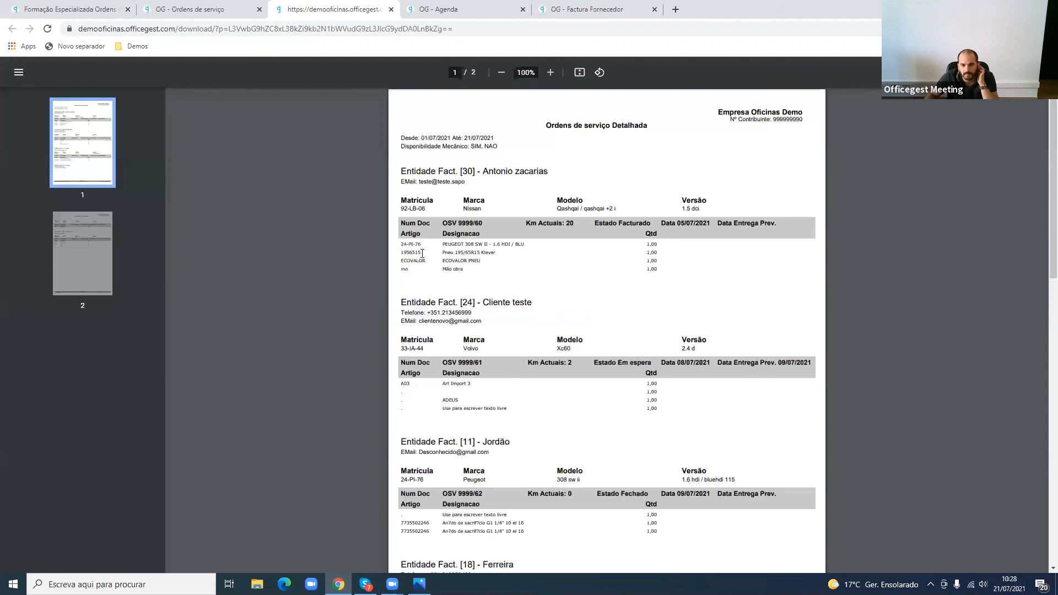
pyautogui.moveTo(457, 252); pyautogui.dragTo(590, 262)
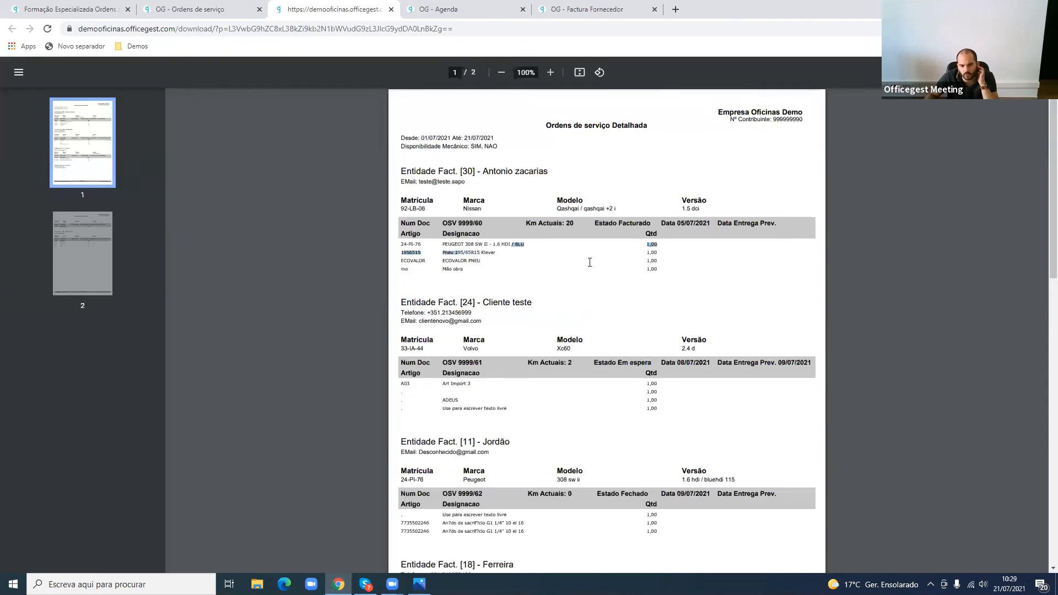
pyautogui.click(590, 266)
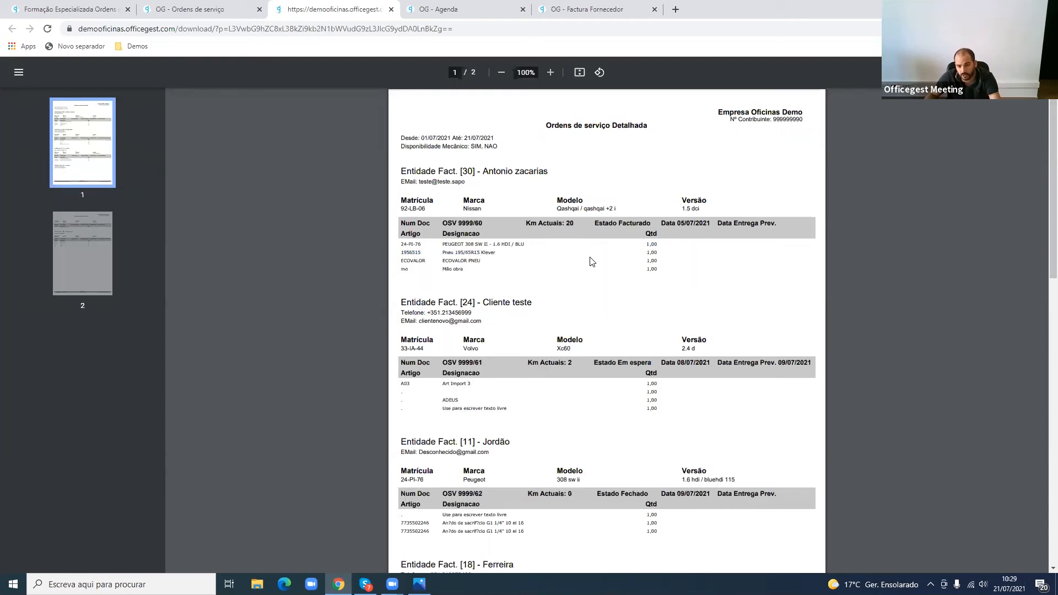
# - Compare the selected Detalhado S/Valores print option with the article and quantity lines of the detailed printout
pyautogui.click(222, 5)
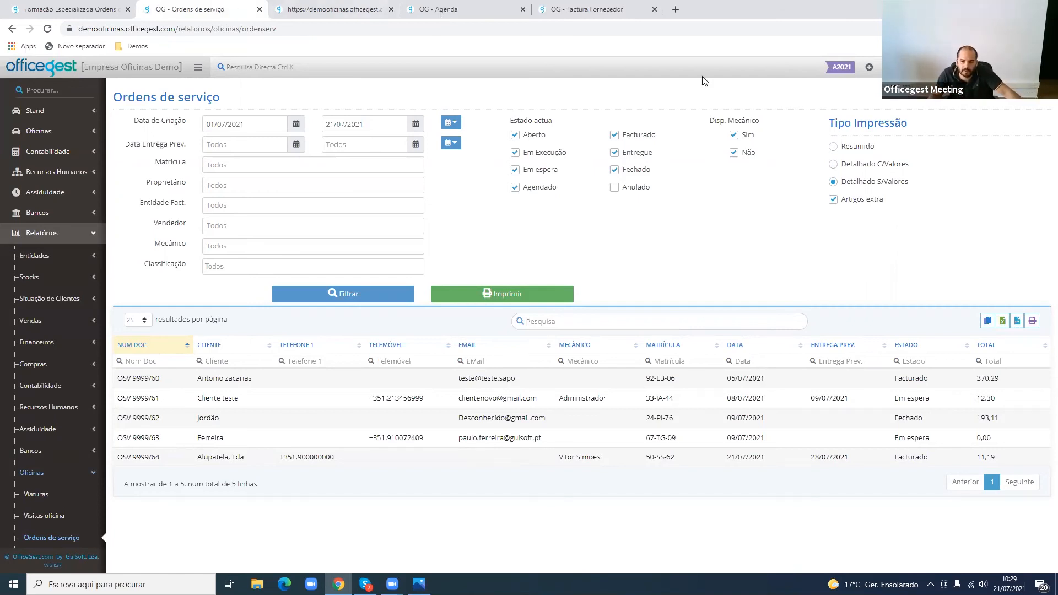
pyautogui.tripleClick(883, 184)
pyautogui.click(309, 6)
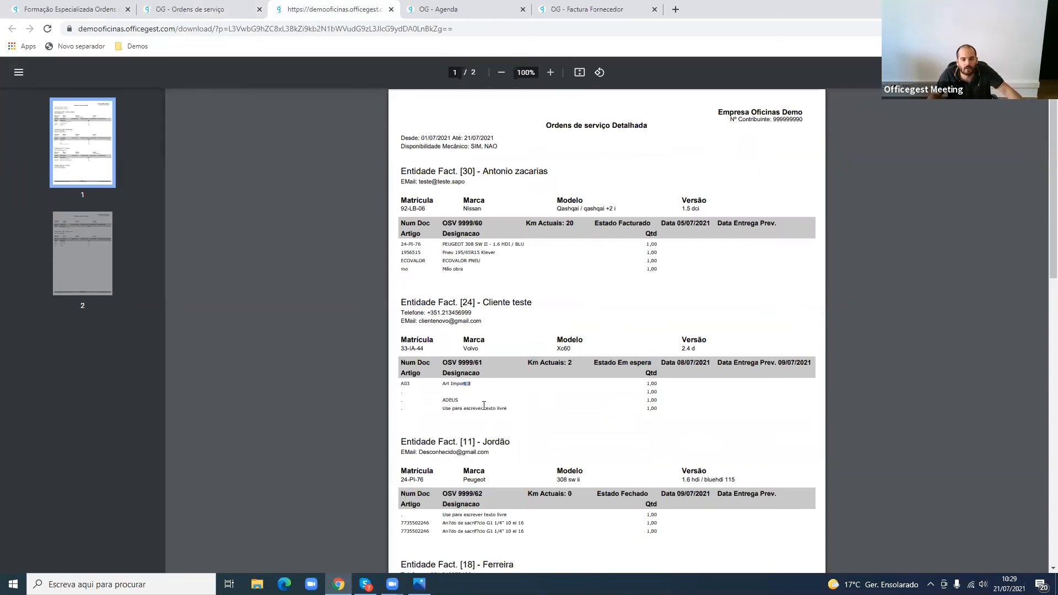
pyautogui.scroll(-3, 499, 245)
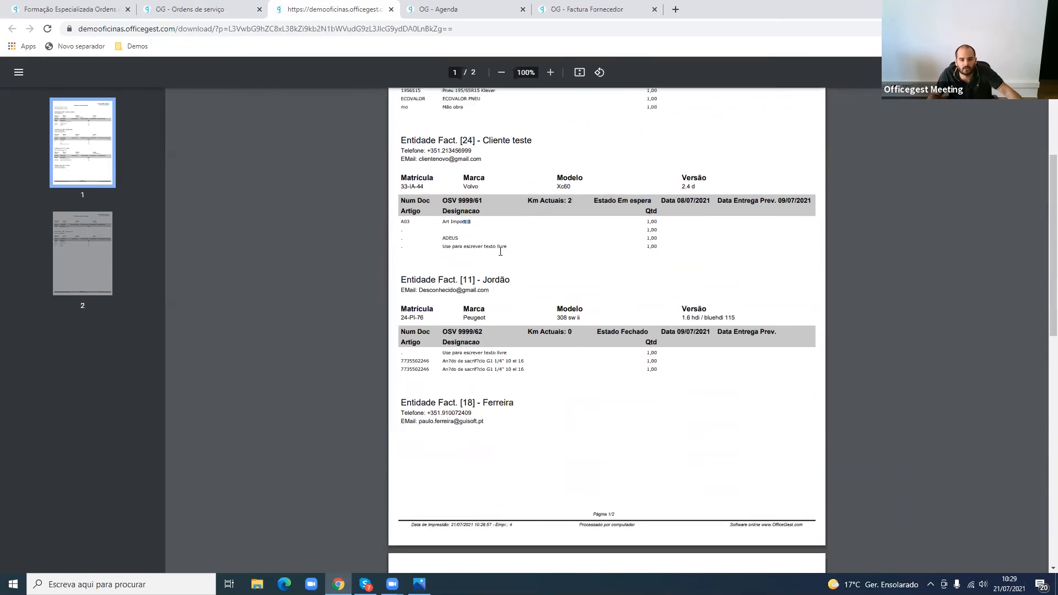
pyautogui.scroll(3, 406, 212)
pyautogui.moveTo(404, 208); pyautogui.dragTo(702, 275)
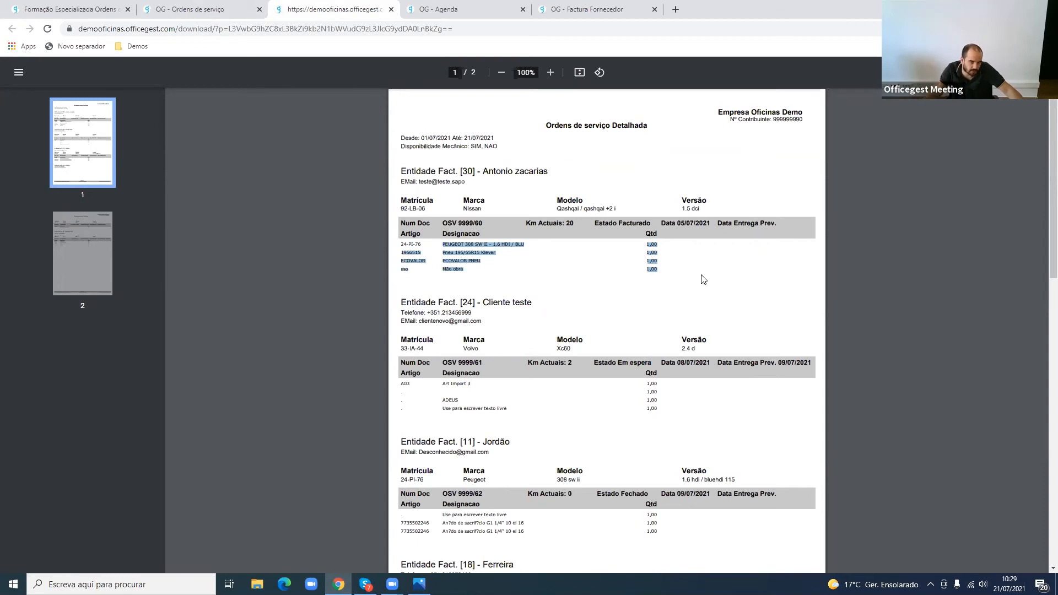
# - Set the service orders report's print type to Detalhado C/Valores and its Classificação filter to [2] Garantia
pyautogui.click(184, 4)
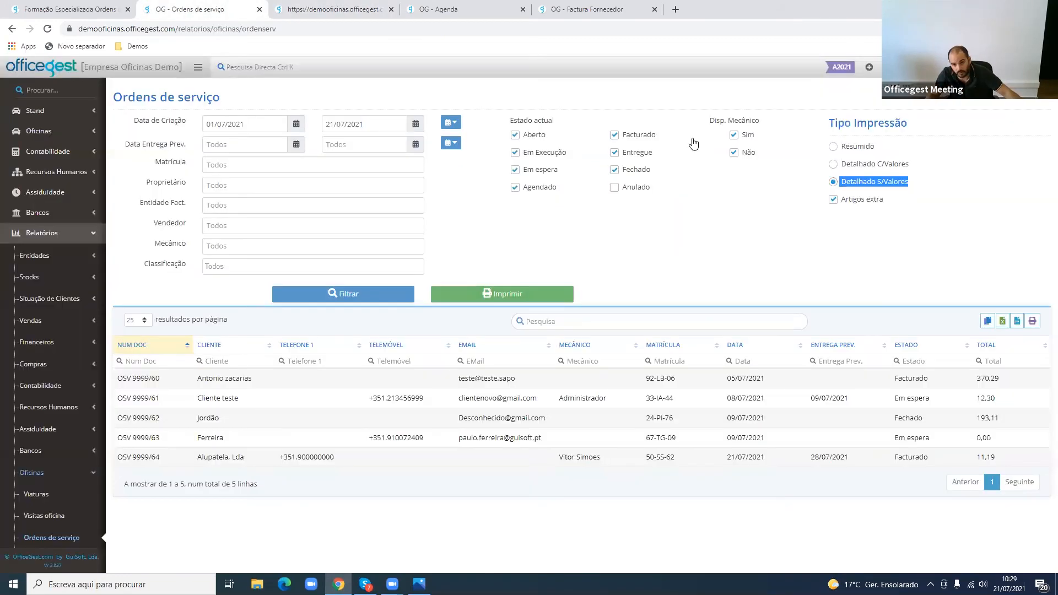
pyautogui.click(874, 167)
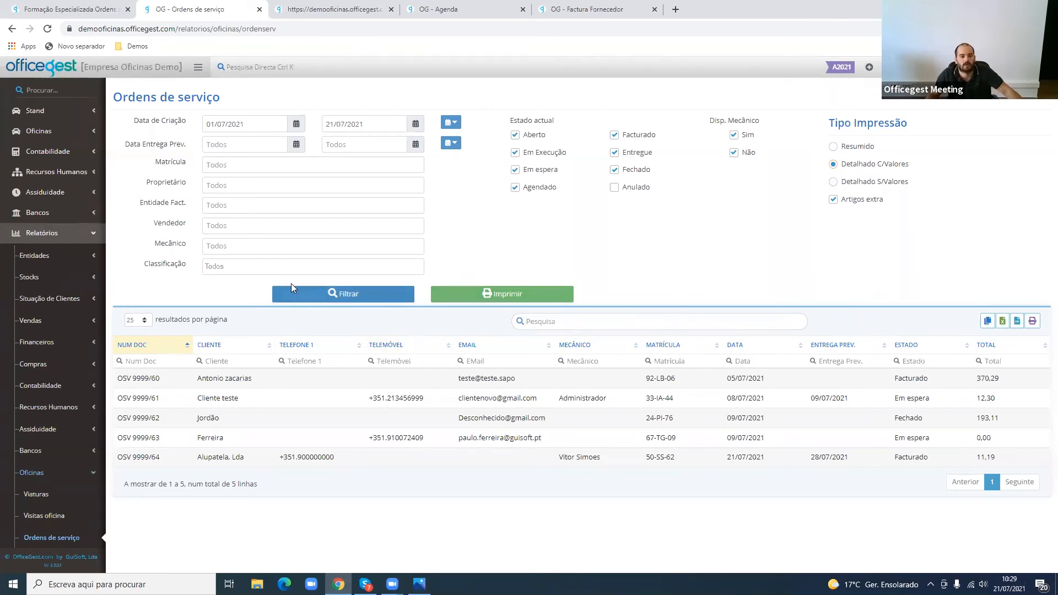
pyautogui.click(264, 262)
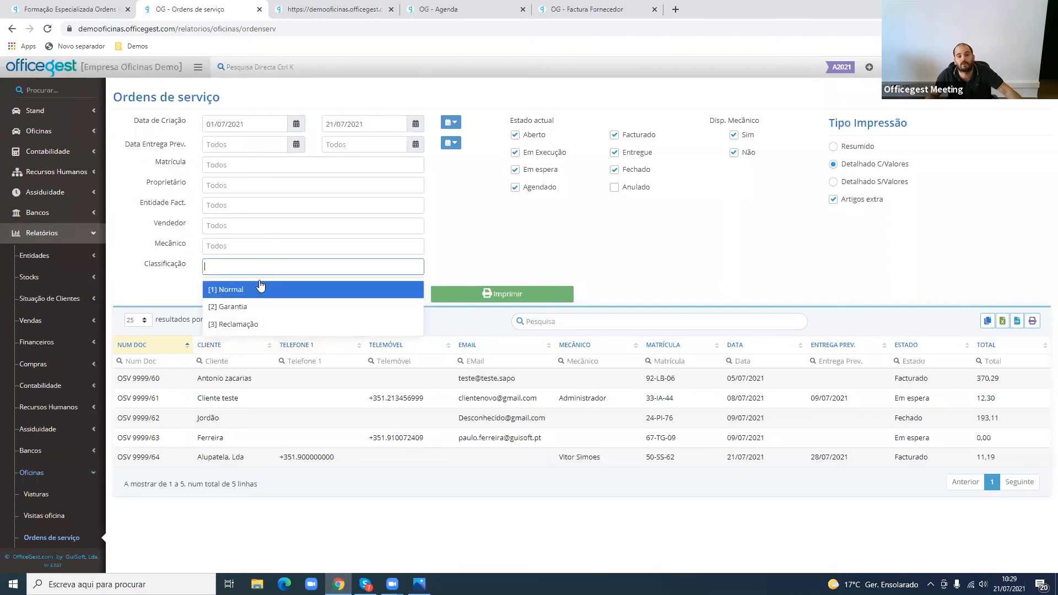
pyautogui.click(266, 307)
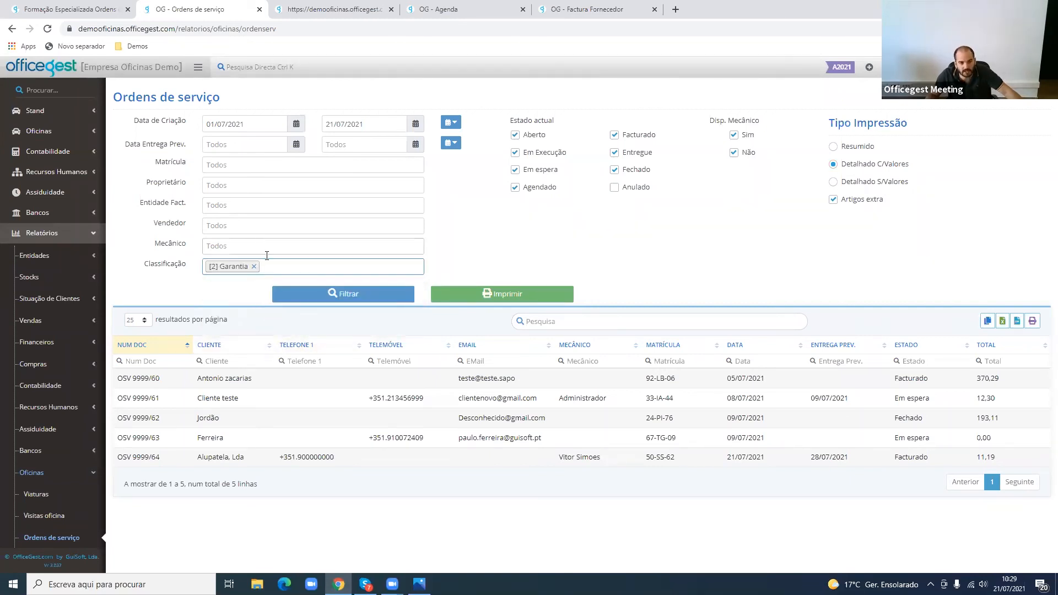
# - Replace the Classificação filter with [3] Reclamação and filter the service orders
pyautogui.click(273, 271)
pyautogui.click(267, 321)
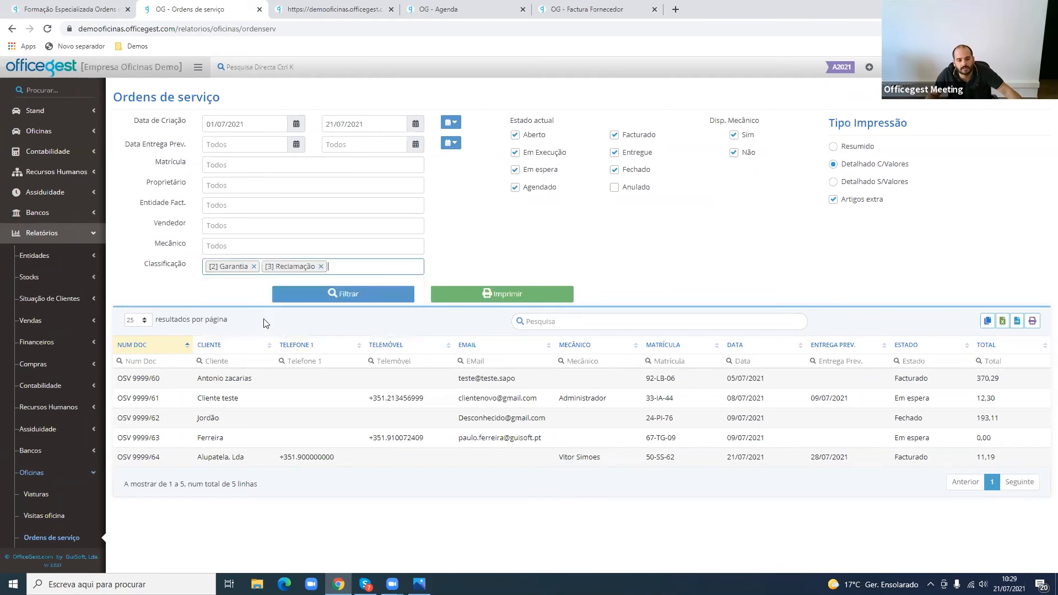
pyautogui.click(254, 267)
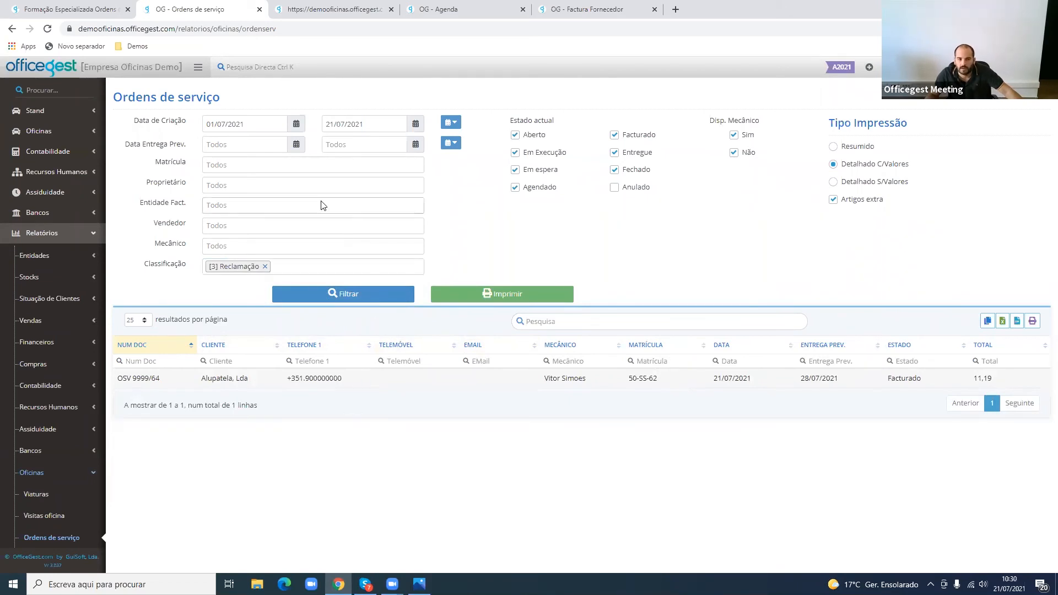
# - Set the Data Entrega Prev. range to 28/07/2021 through 28/07/2021 and filter the service orders
pyautogui.click(255, 146)
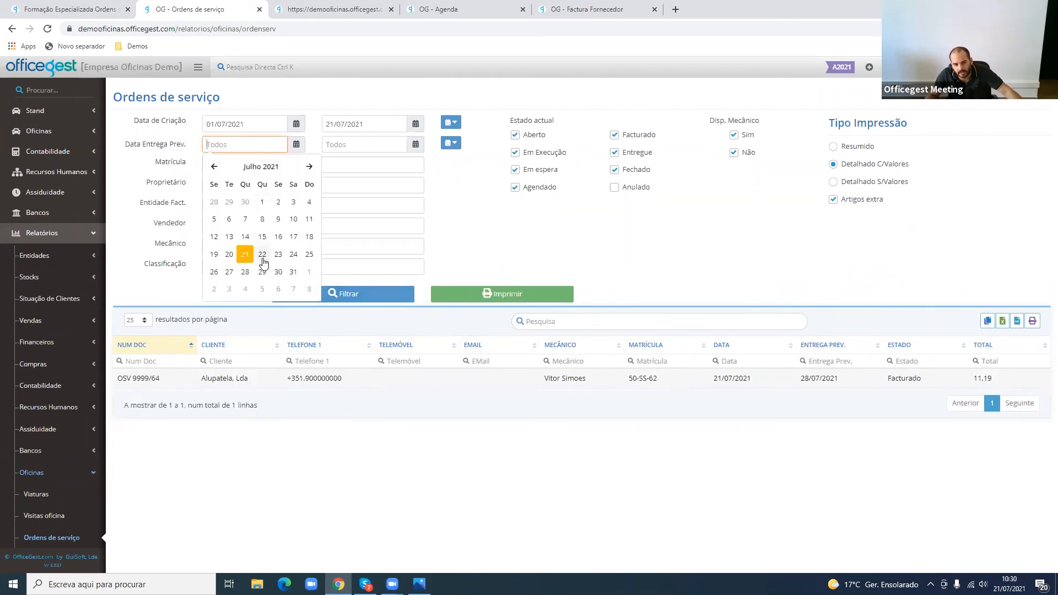
pyautogui.click(263, 255)
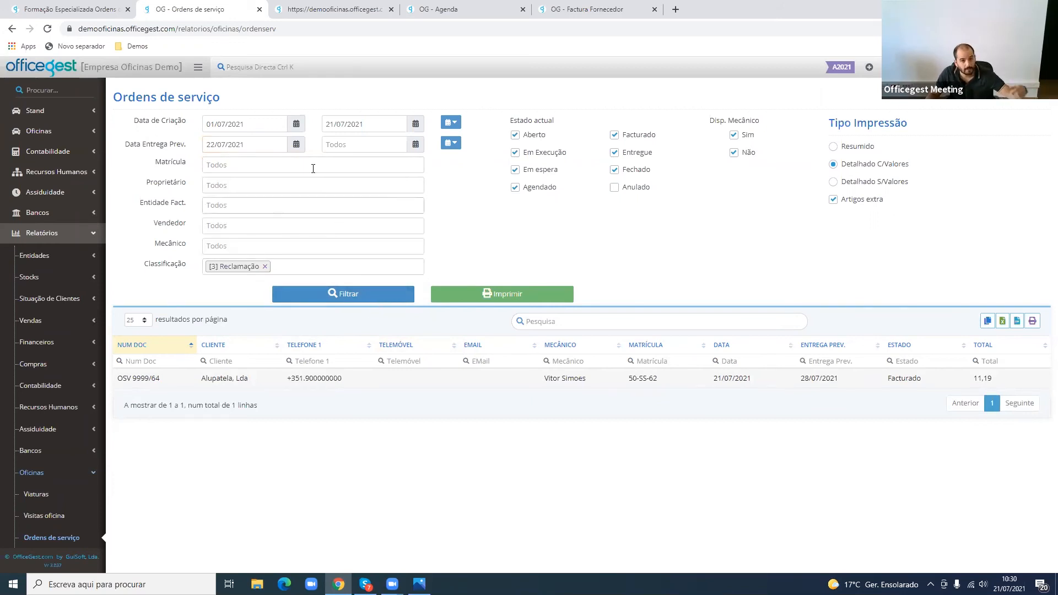
pyautogui.click(250, 144)
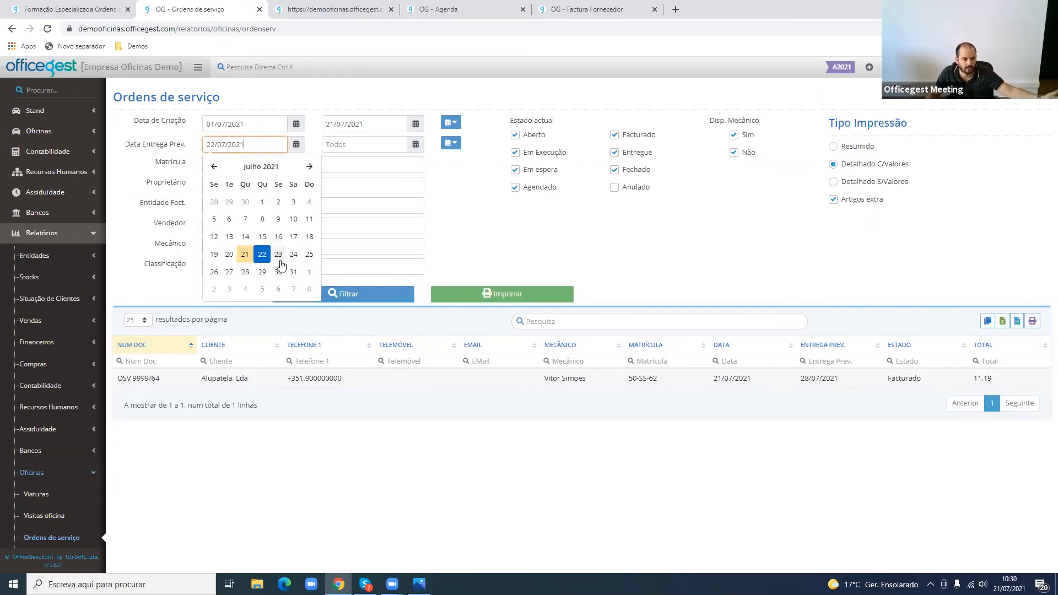
pyautogui.click(247, 275)
pyautogui.click(336, 298)
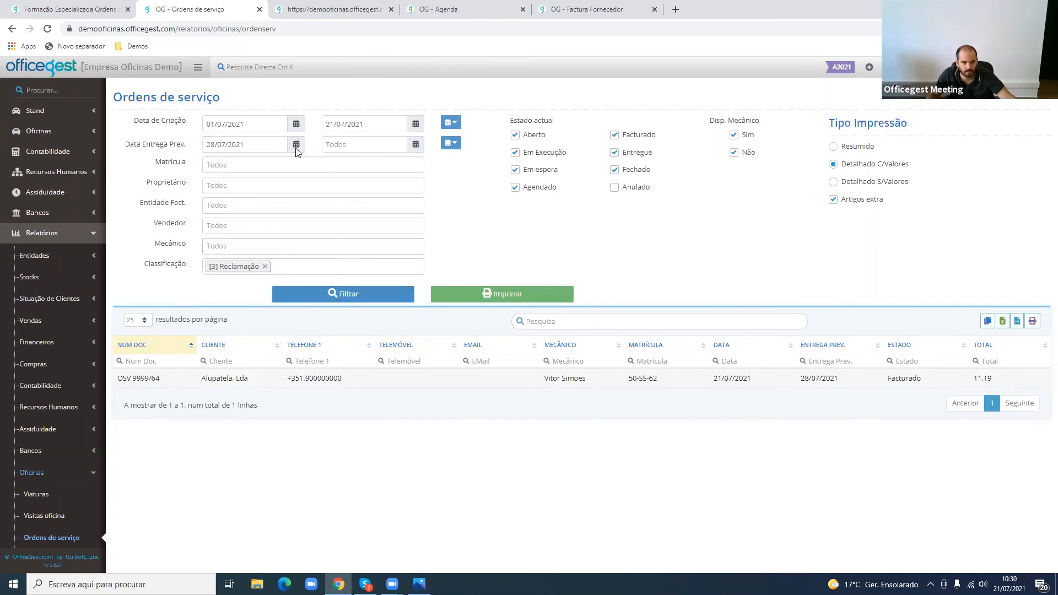
pyautogui.click(364, 144)
pyautogui.click(365, 274)
pyautogui.click(351, 299)
# - Clear the Classificação filter, refilter the service orders and check the listed order's Entrega Prev. date
pyautogui.click(265, 267)
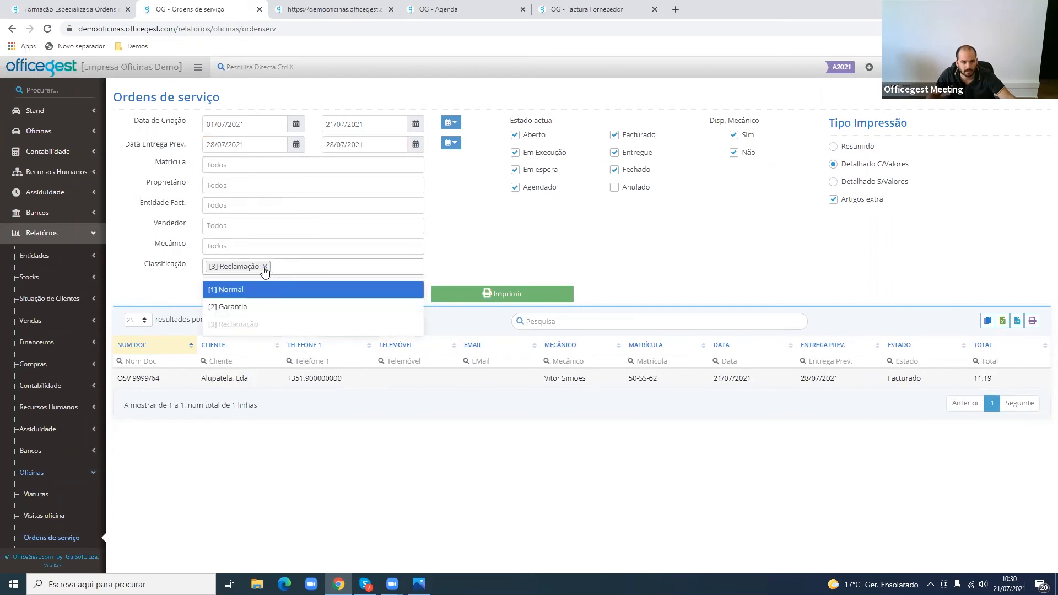
pyautogui.click(532, 248)
pyautogui.click(396, 296)
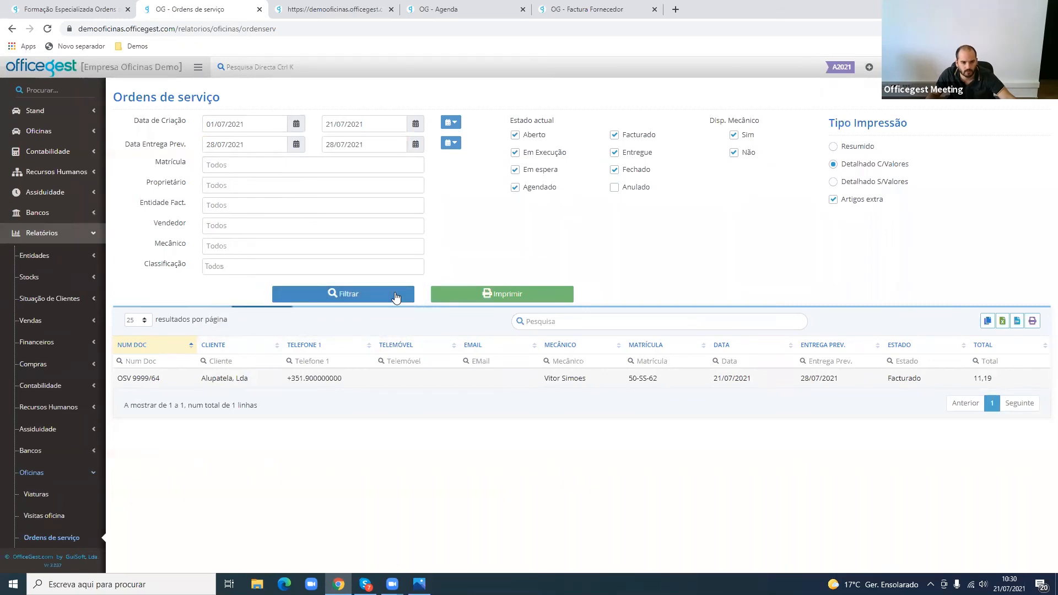
pyautogui.moveTo(165, 381); pyautogui.dragTo(926, 383)
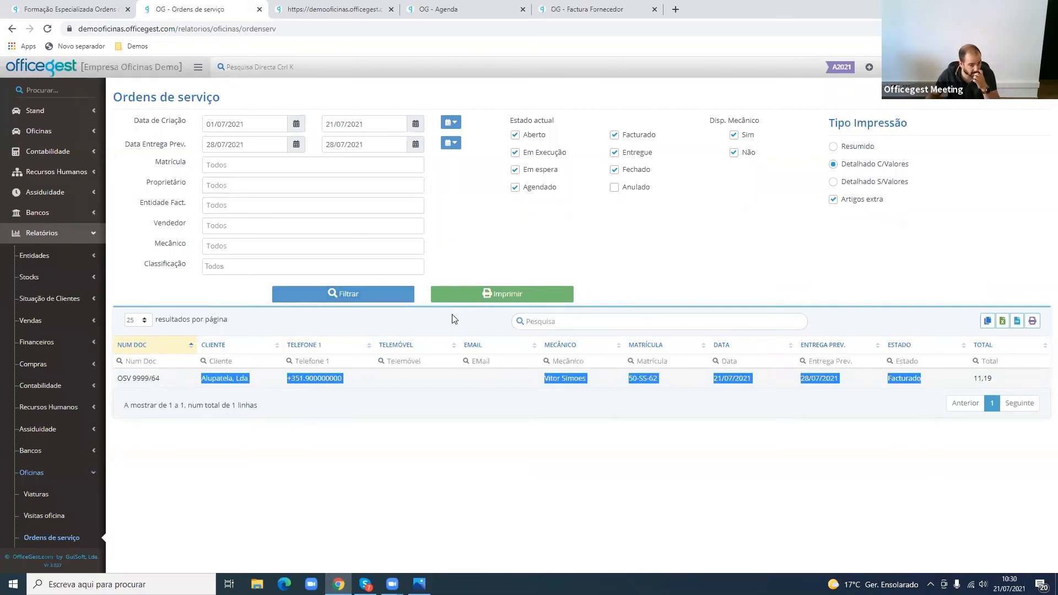
pyautogui.click(721, 402)
pyautogui.moveTo(808, 383); pyautogui.dragTo(839, 380)
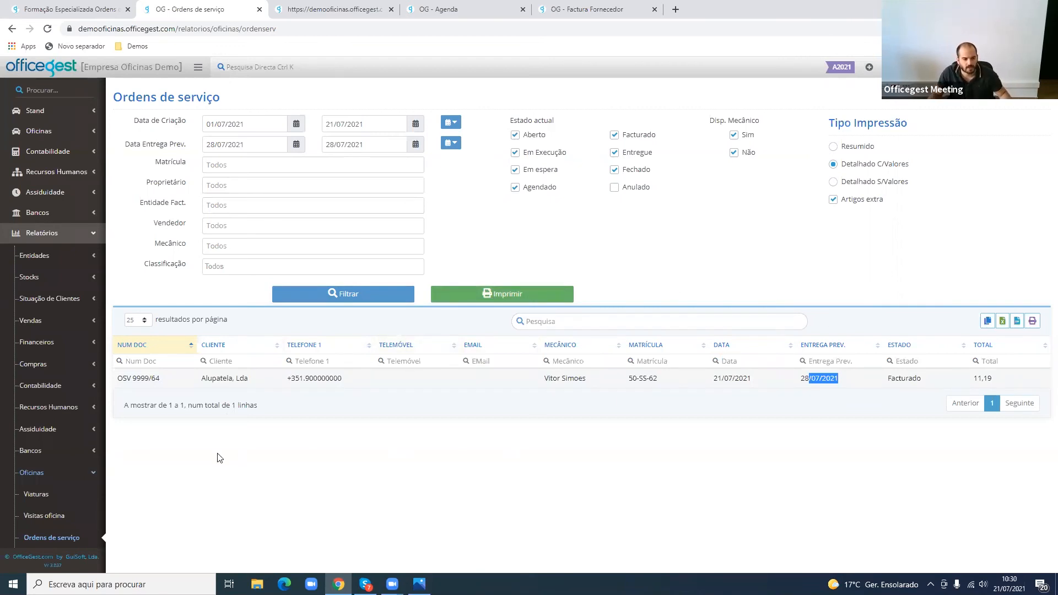
# - View the Relatório de Tempos briefly, open the Horas por mecânico report and print it
pyautogui.scroll(-2, 81, 478)
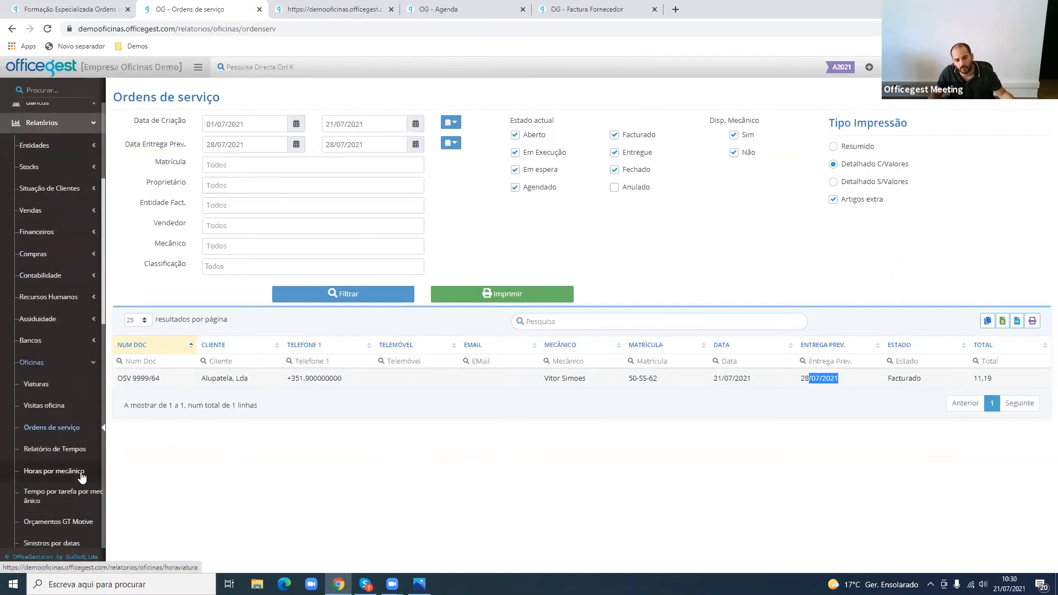
pyautogui.click(71, 449)
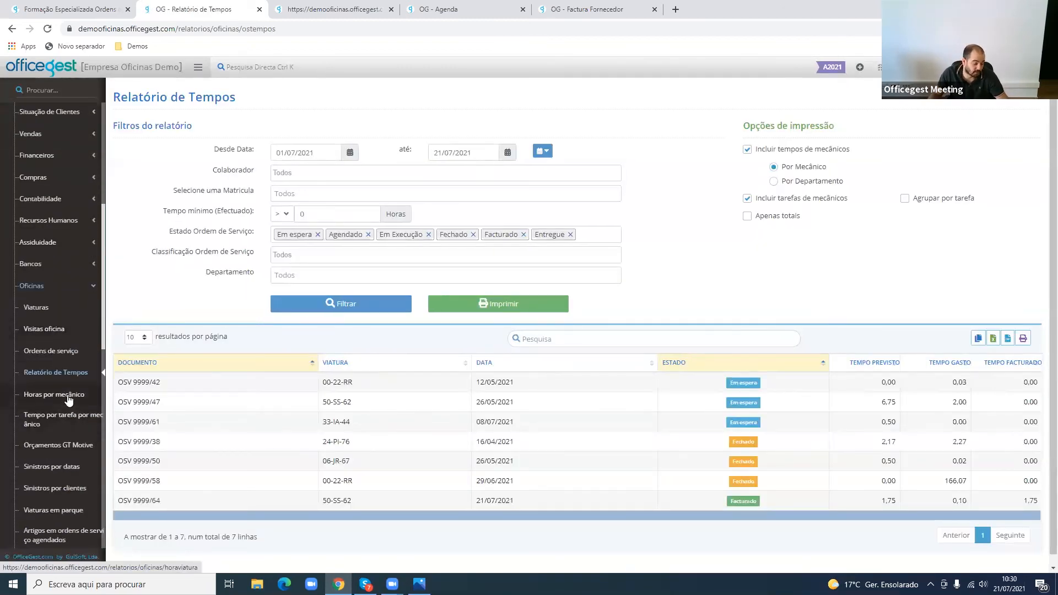
pyautogui.click(69, 395)
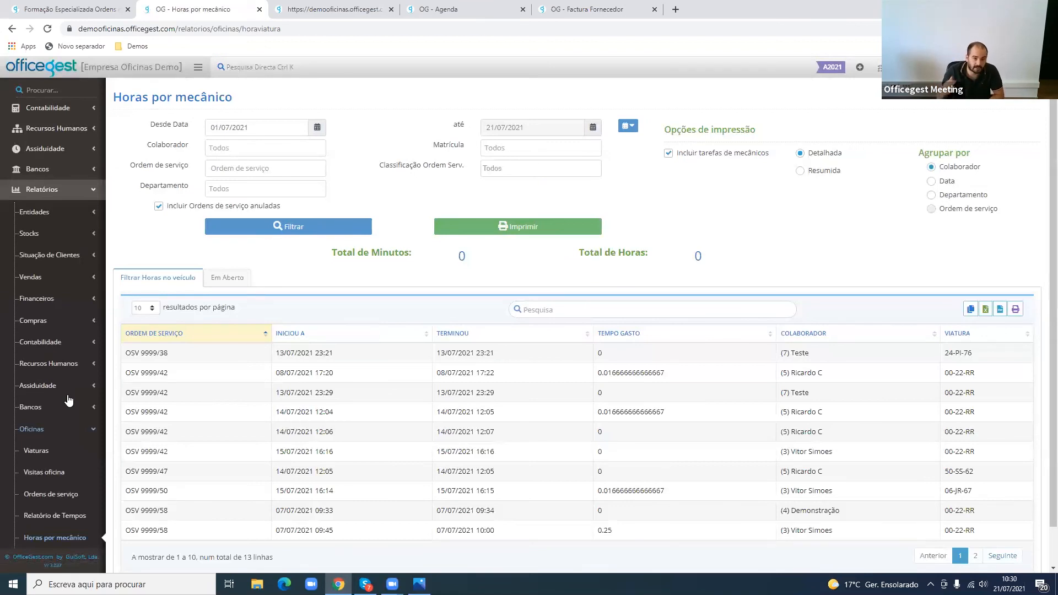
pyautogui.click(481, 231)
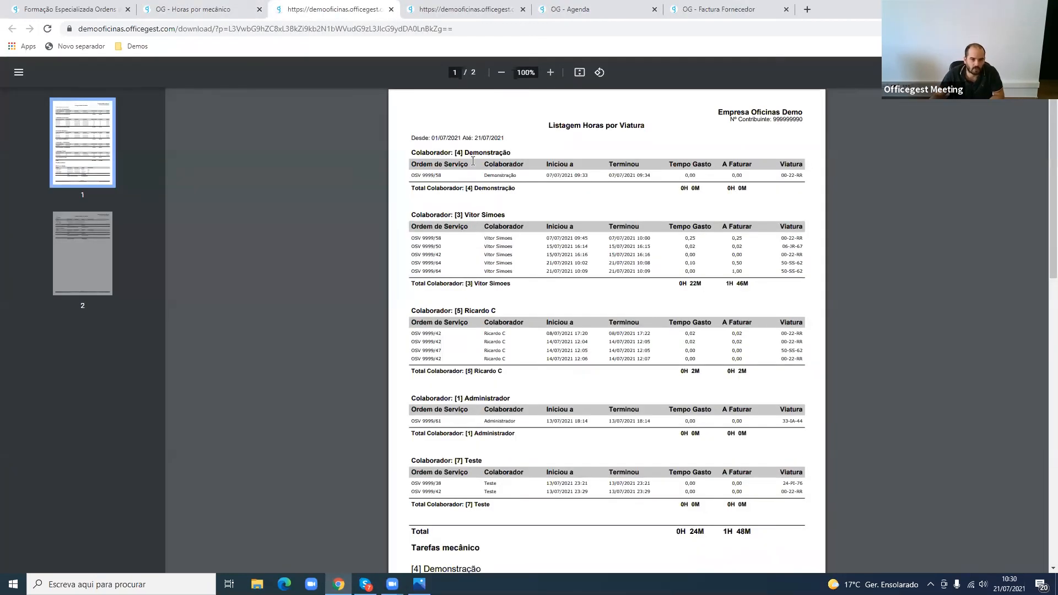
# - Examine collaborator [3]'s lines in the hours printout, comparing the Tempo Gasto and A Faturar values and totals
pyautogui.moveTo(414, 236); pyautogui.dragTo(811, 274)
pyautogui.click(731, 281)
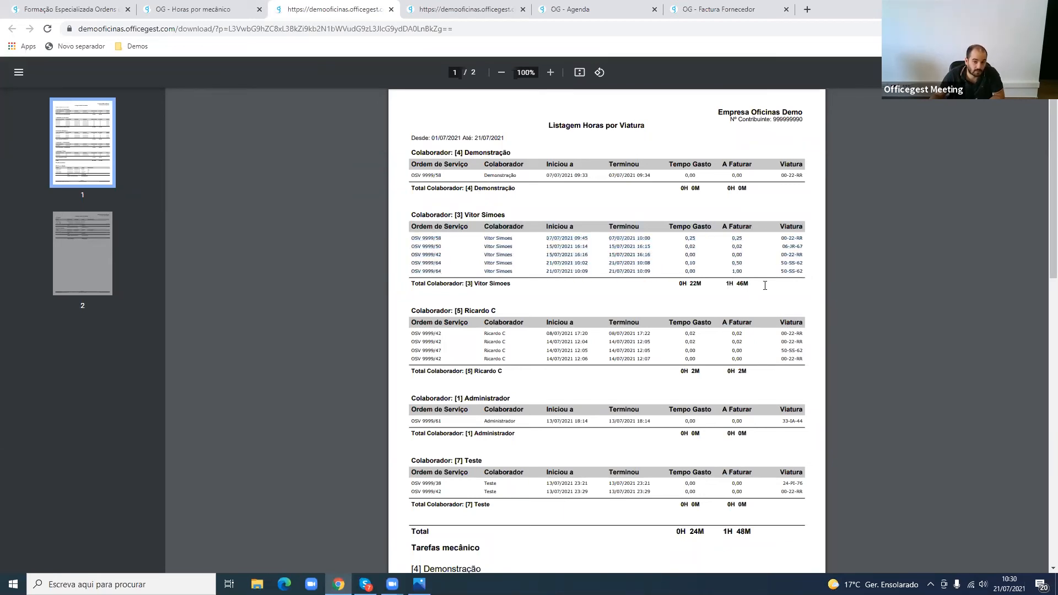
pyautogui.moveTo(731, 281); pyautogui.dragTo(770, 286)
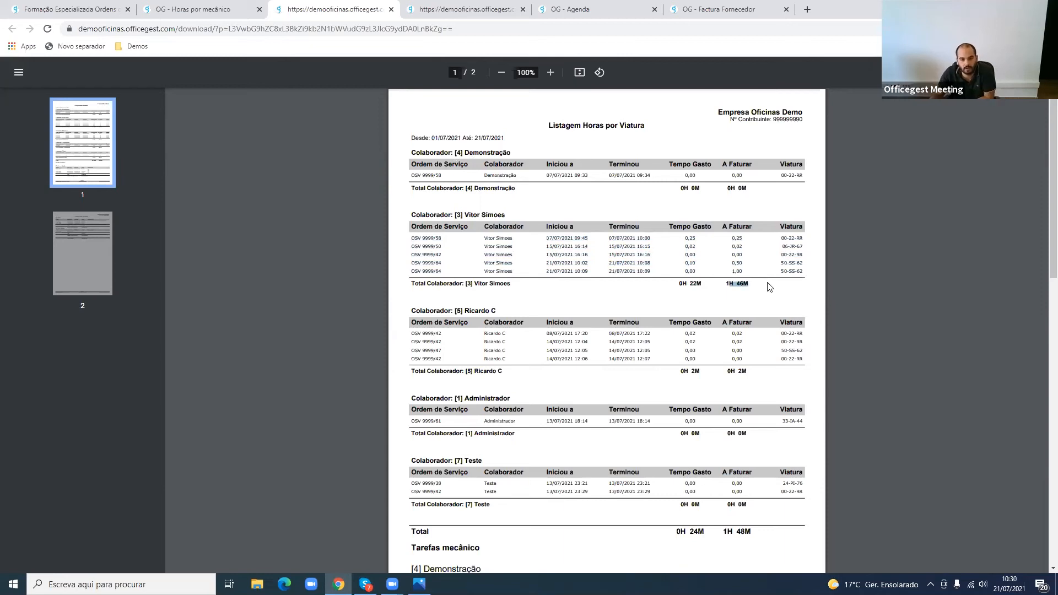
pyautogui.scroll(3, 684, 277)
pyautogui.scroll(3, 684, 277)
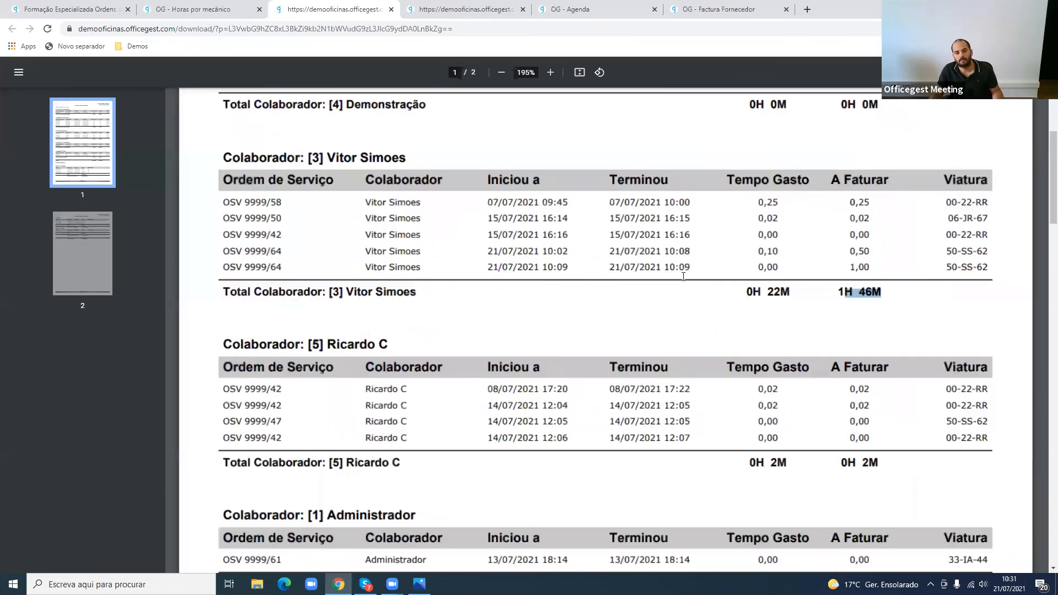
pyautogui.scroll(-2, 762, 268)
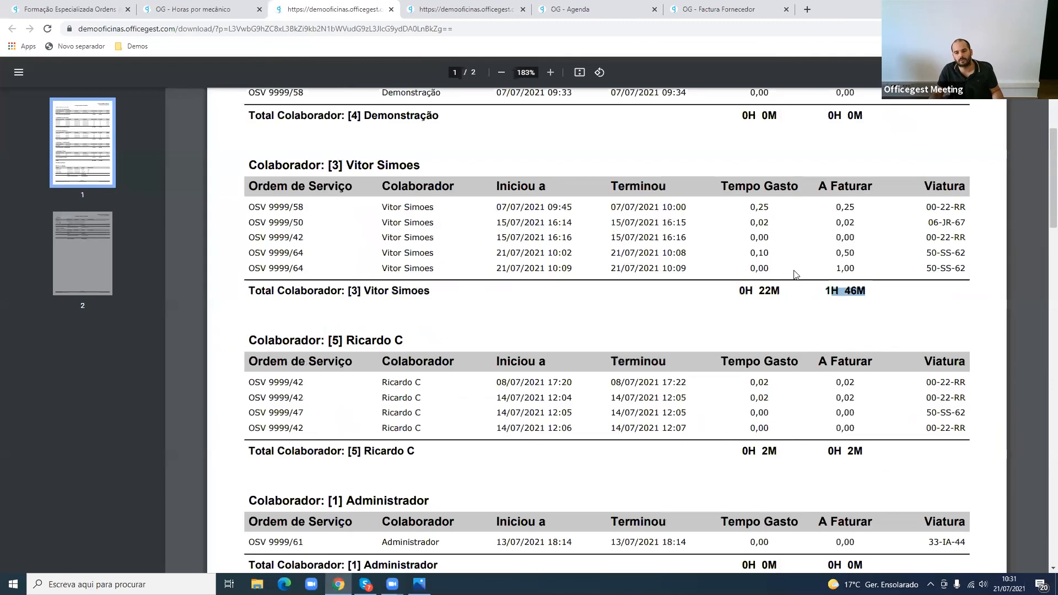
pyautogui.doubleClick(763, 268)
pyautogui.doubleClick(853, 268)
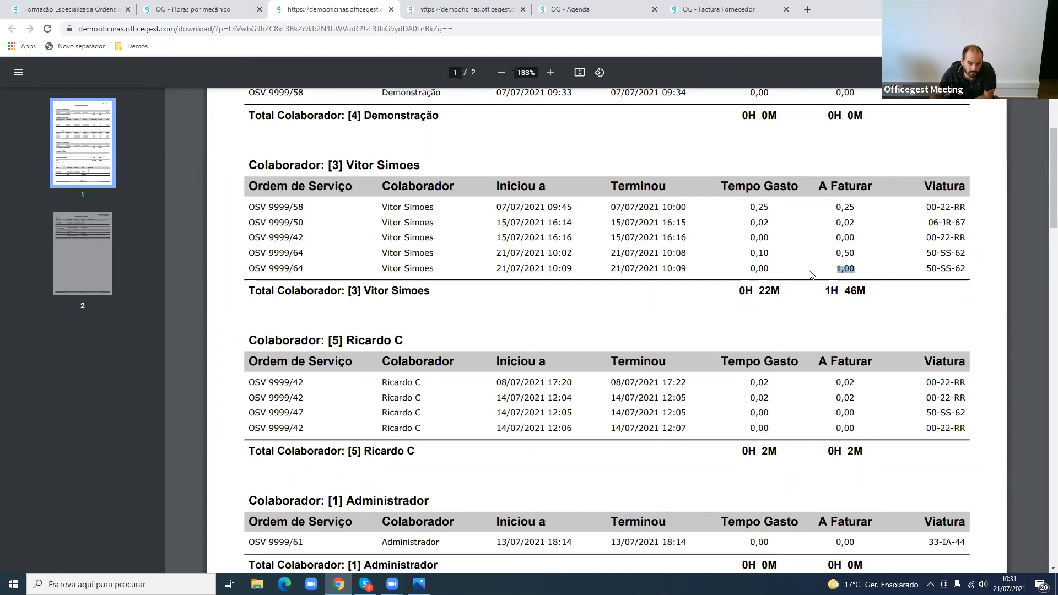
pyautogui.doubleClick(843, 269)
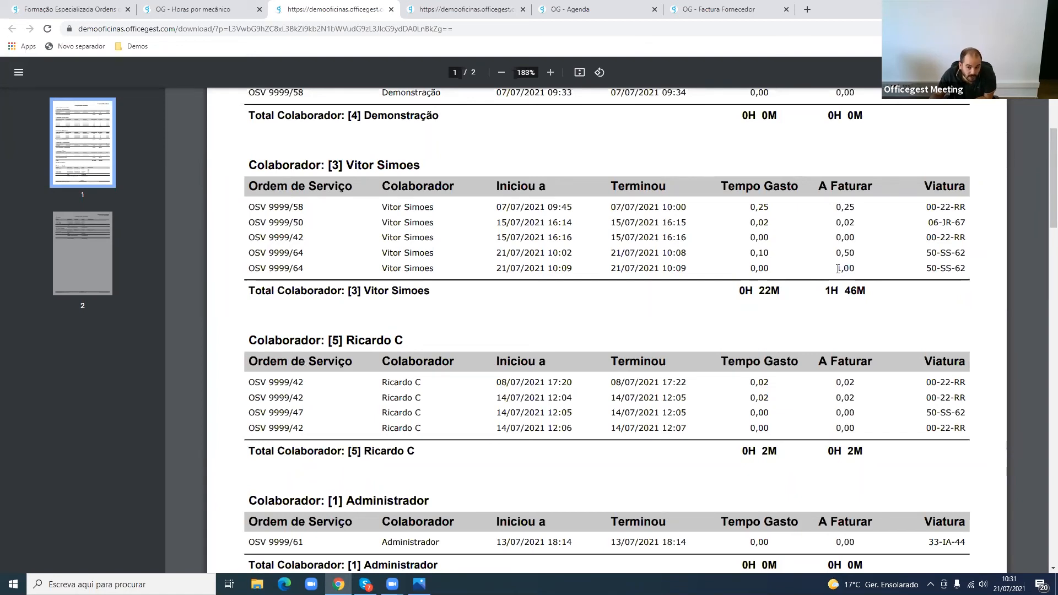
pyautogui.moveTo(836, 252)
pyautogui.mouseDown()
pyautogui.moveTo(853, 248)
pyautogui.moveTo(852, 268)
pyautogui.moveTo(855, 252)
pyautogui.mouseUp()
pyautogui.click(857, 252)
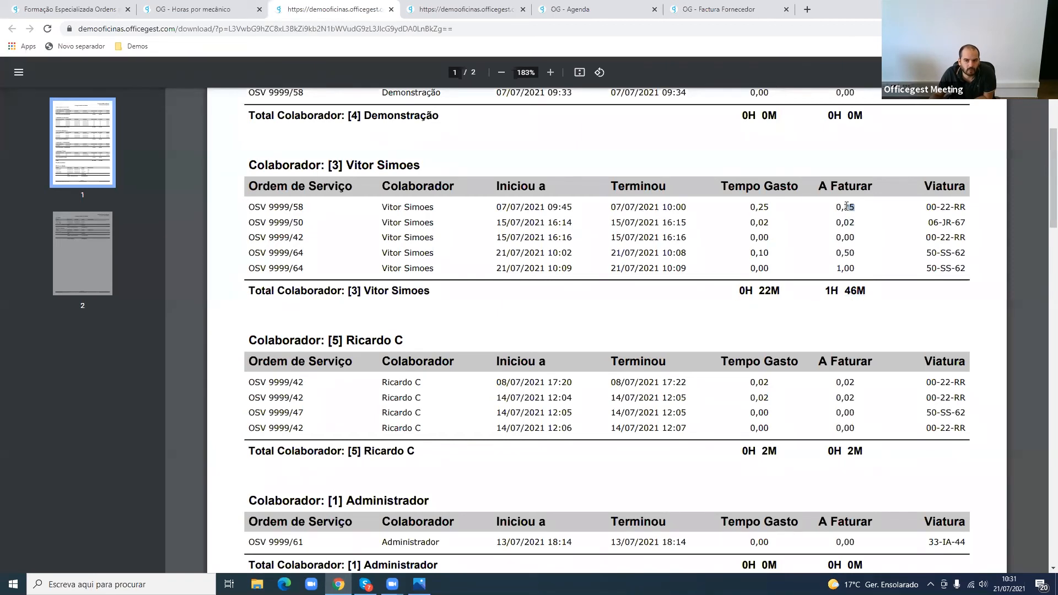
pyautogui.moveTo(847, 206); pyautogui.dragTo(844, 207)
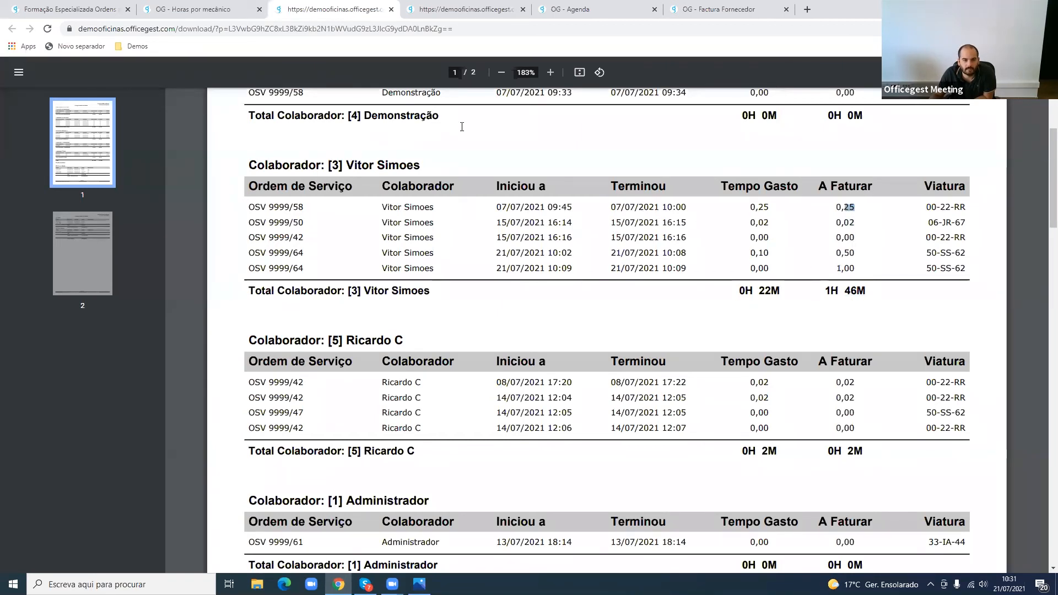
# - Open the Relatório de Tempos, set its period to Hoje and filter the results
pyautogui.click(230, 6)
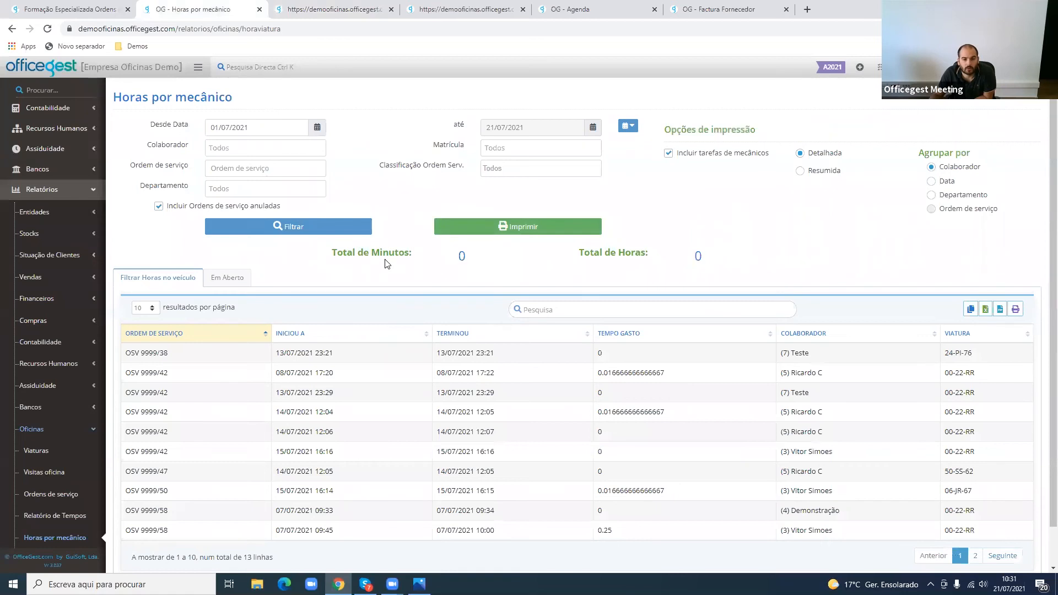
pyautogui.click(55, 522)
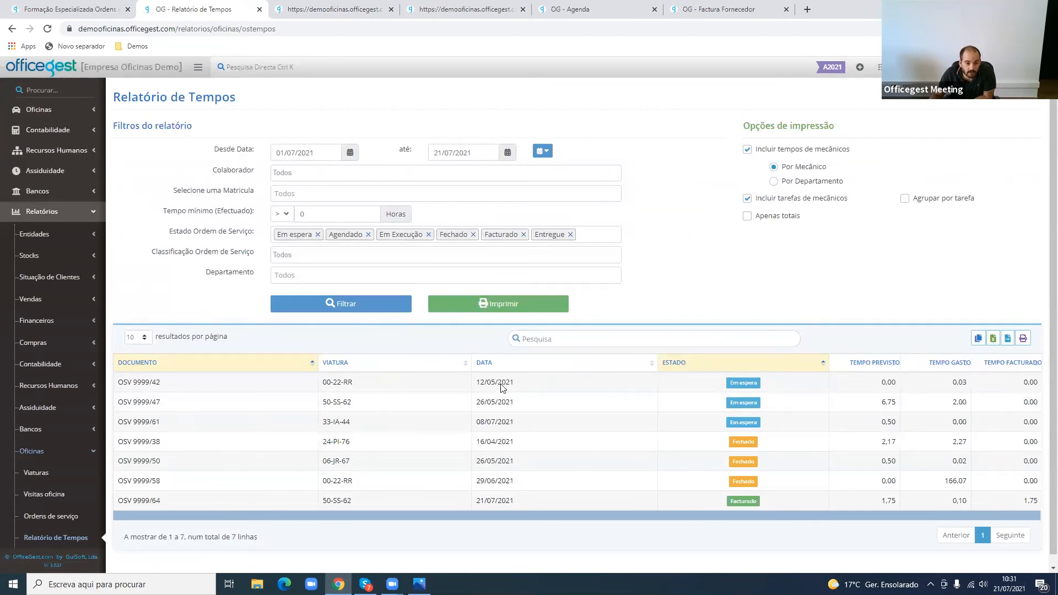
pyautogui.click(543, 151)
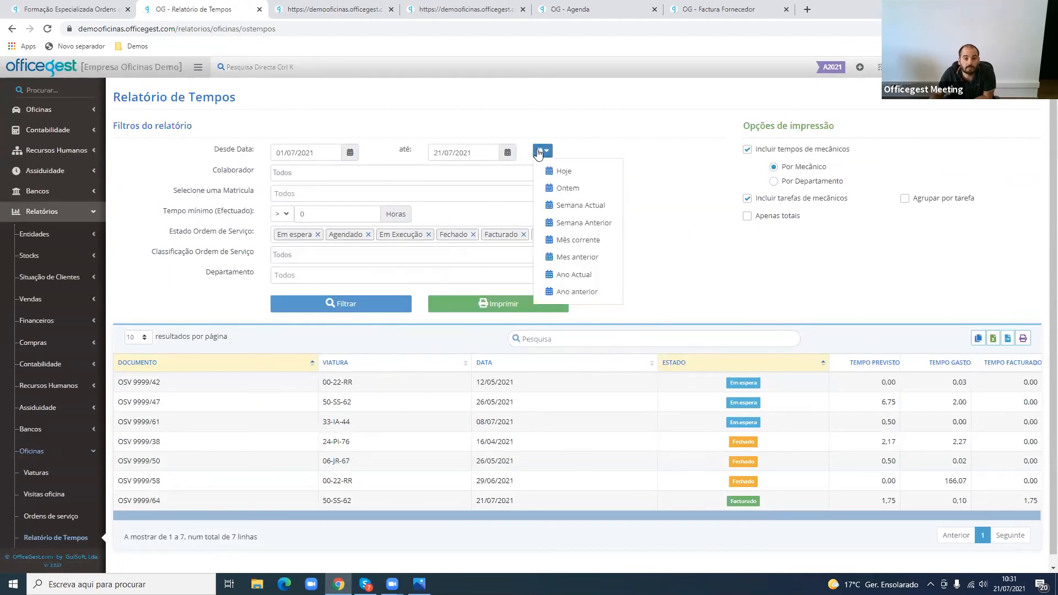
pyautogui.click(563, 172)
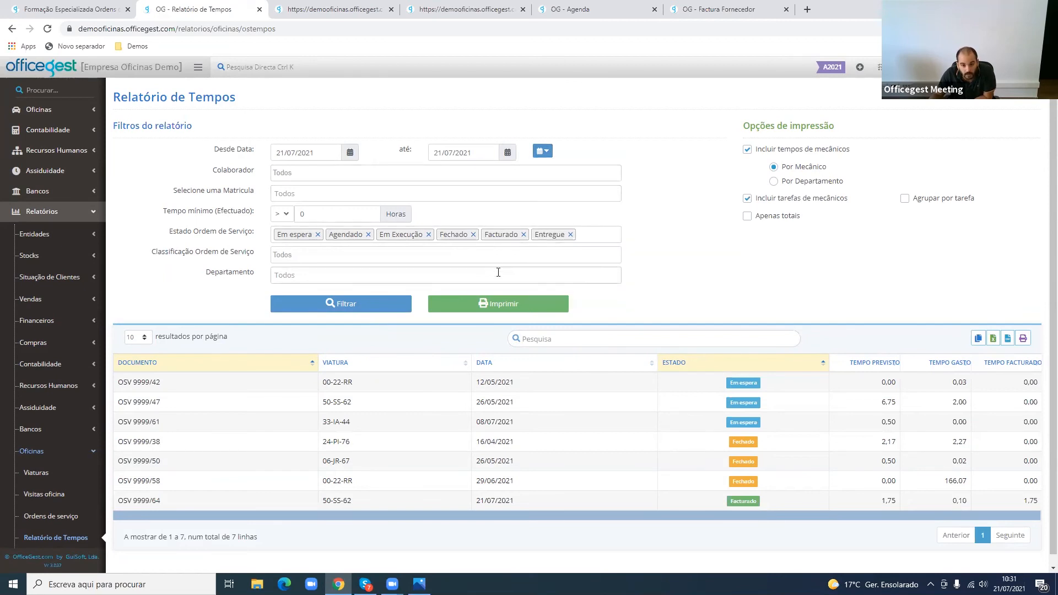
pyautogui.click(386, 309)
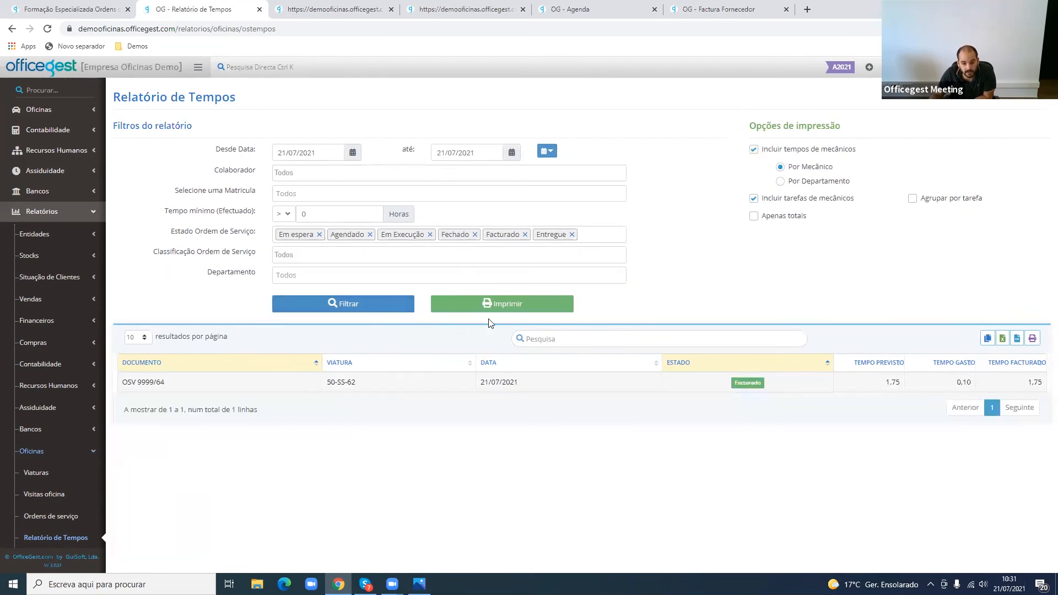
# - Print the filtered Relatório de Tempos and examine its order times, values and mechanic task section
pyautogui.click(544, 310)
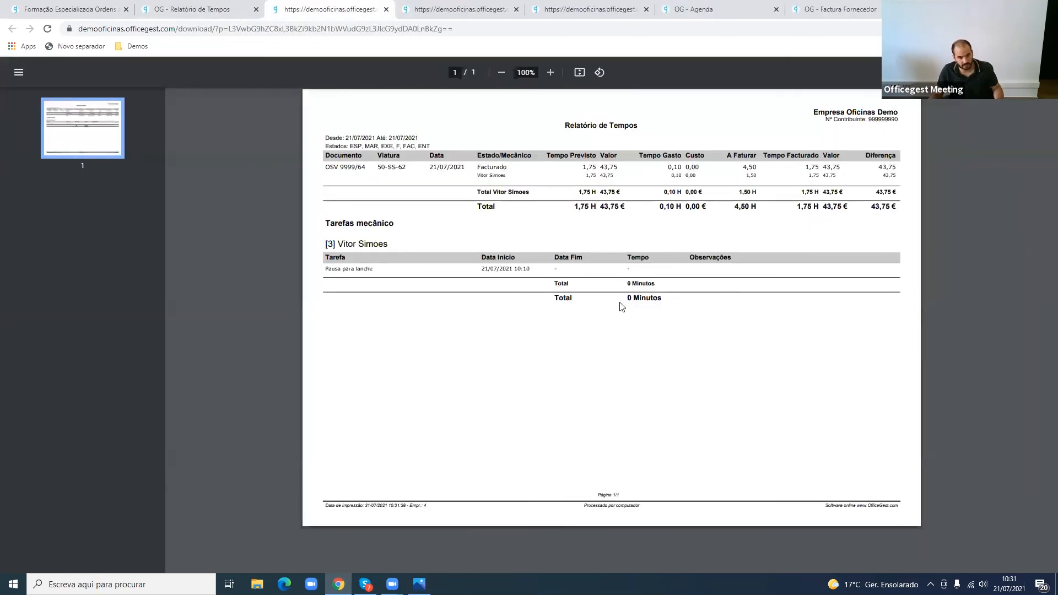
pyautogui.scroll(3, 622, 307)
pyautogui.scroll(2, 621, 306)
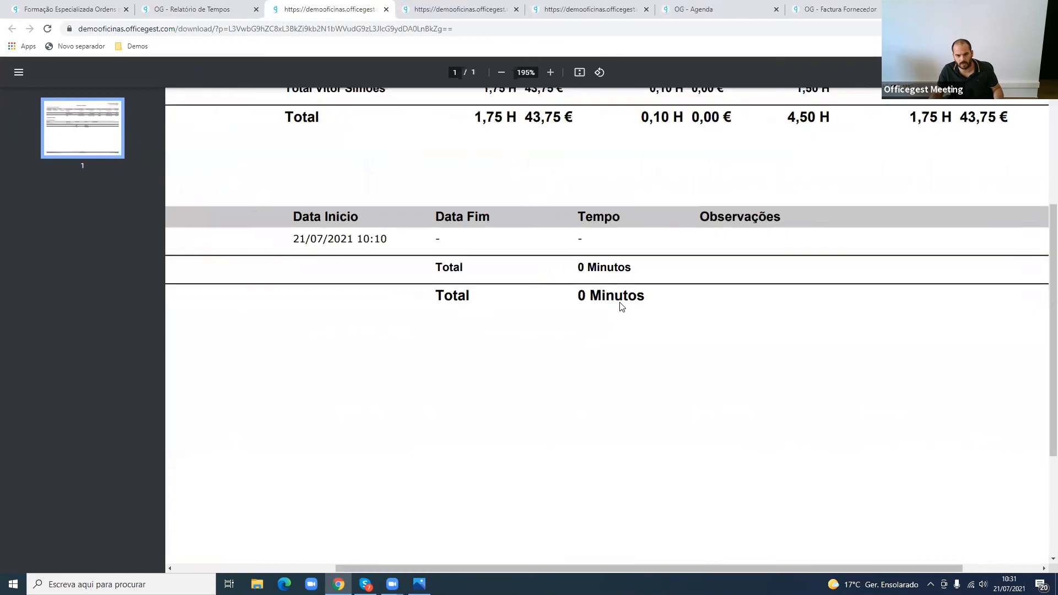
pyautogui.scroll(4, 497, 322)
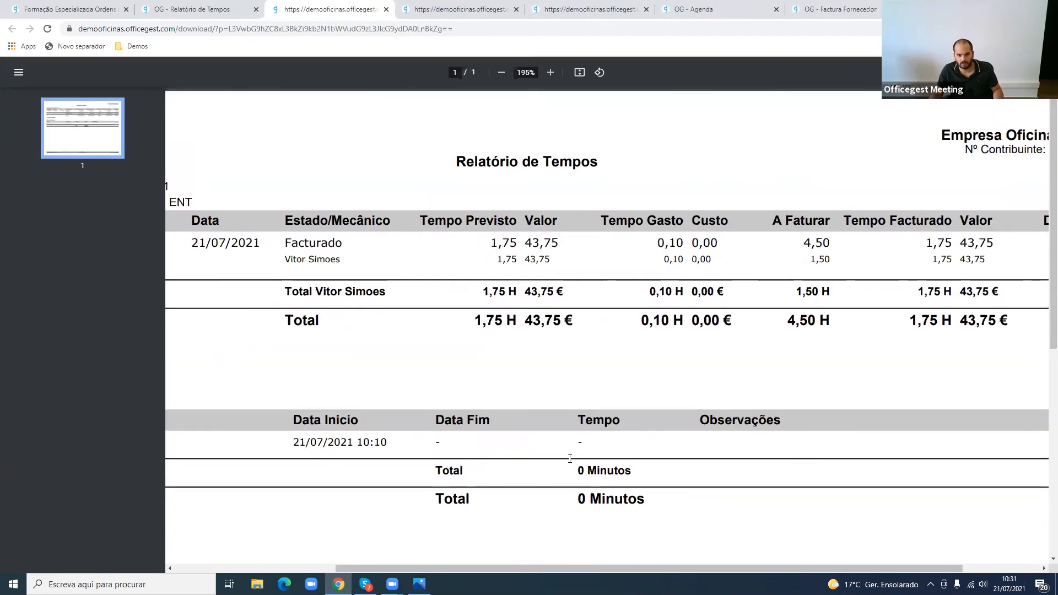
pyautogui.moveTo(579, 567); pyautogui.dragTo(362, 566)
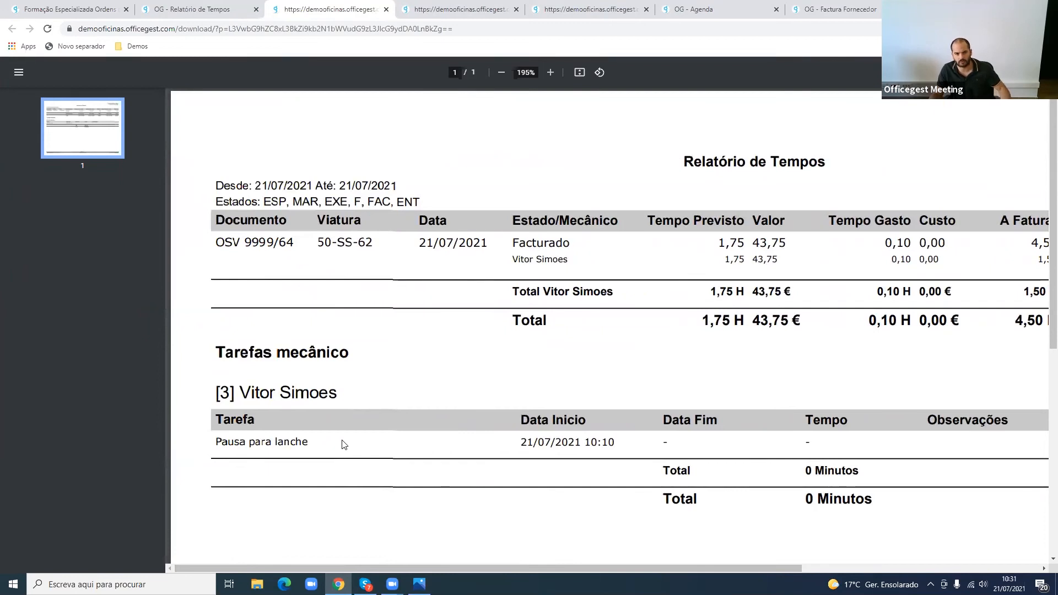
# - Limit the Relatório de Tempos' Estado Ordem de Serviço filter to Facturado and print the report
pyautogui.click(188, 10)
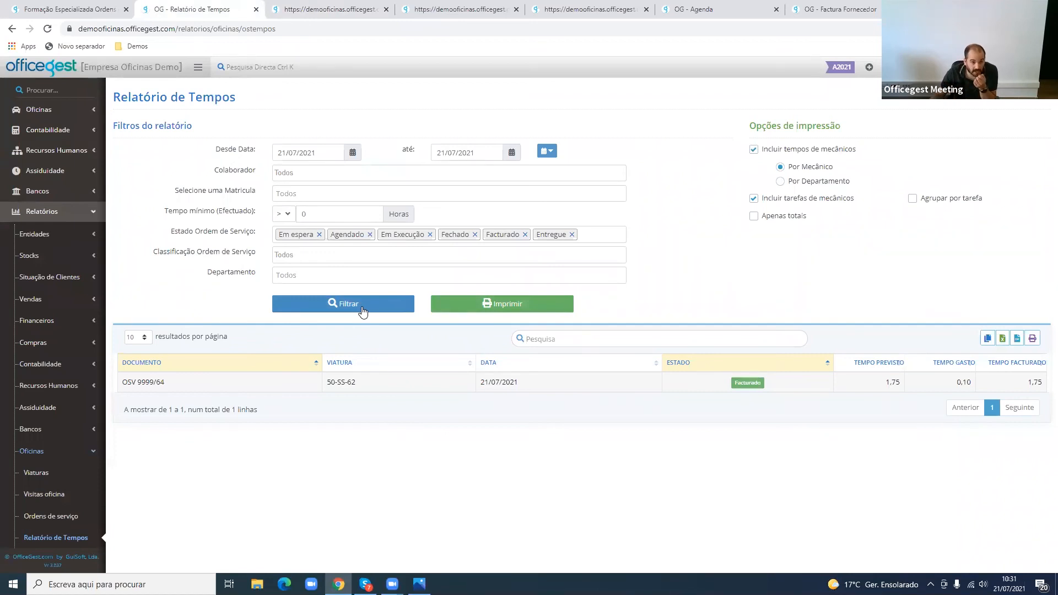
pyautogui.click(319, 236)
pyautogui.click(320, 236)
pyautogui.click(328, 234)
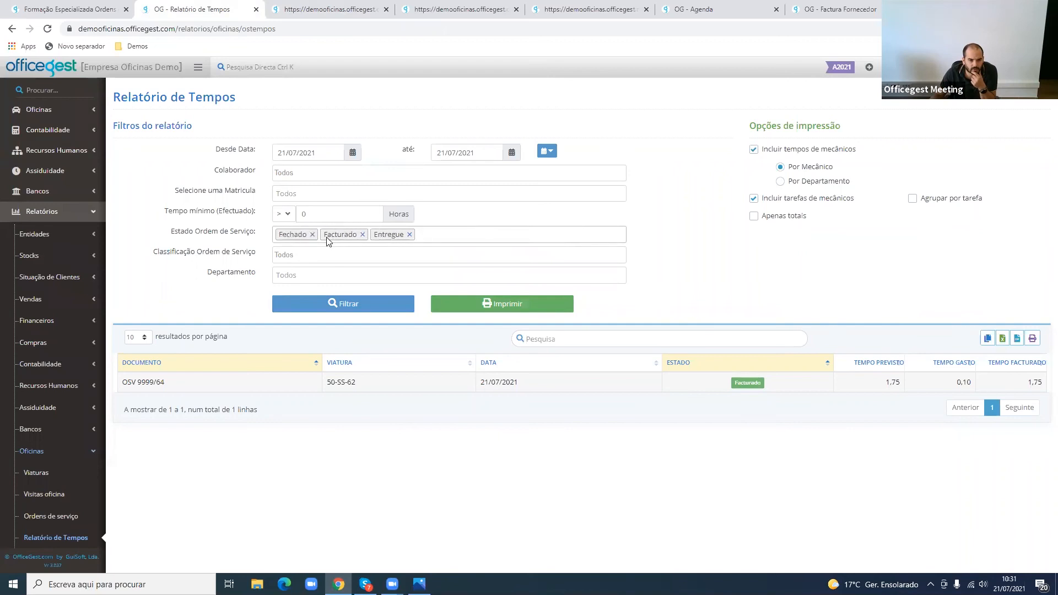
pyautogui.click(312, 235)
pyautogui.click(365, 236)
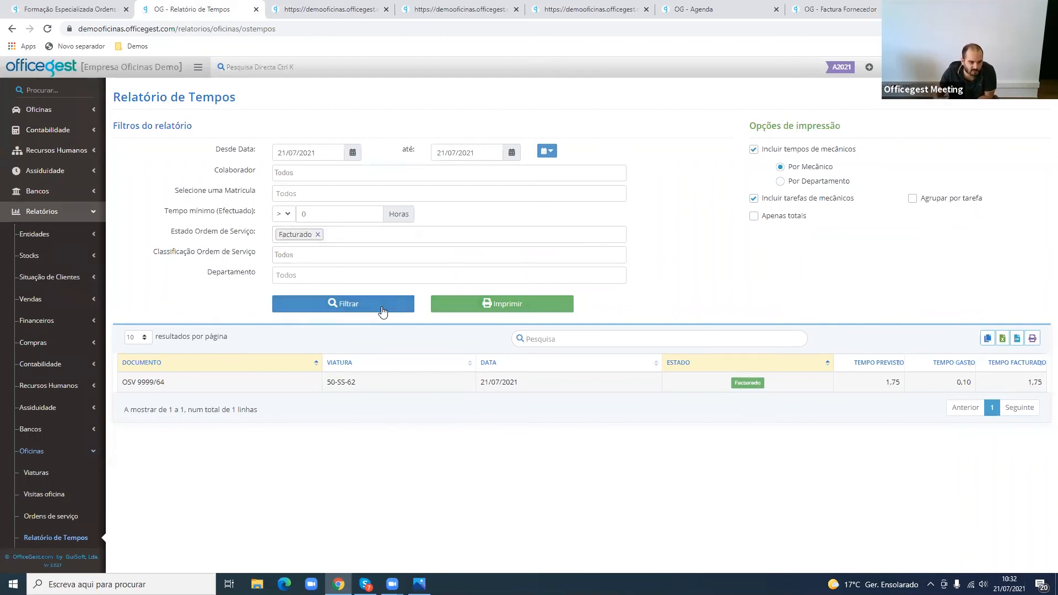
pyautogui.click(499, 306)
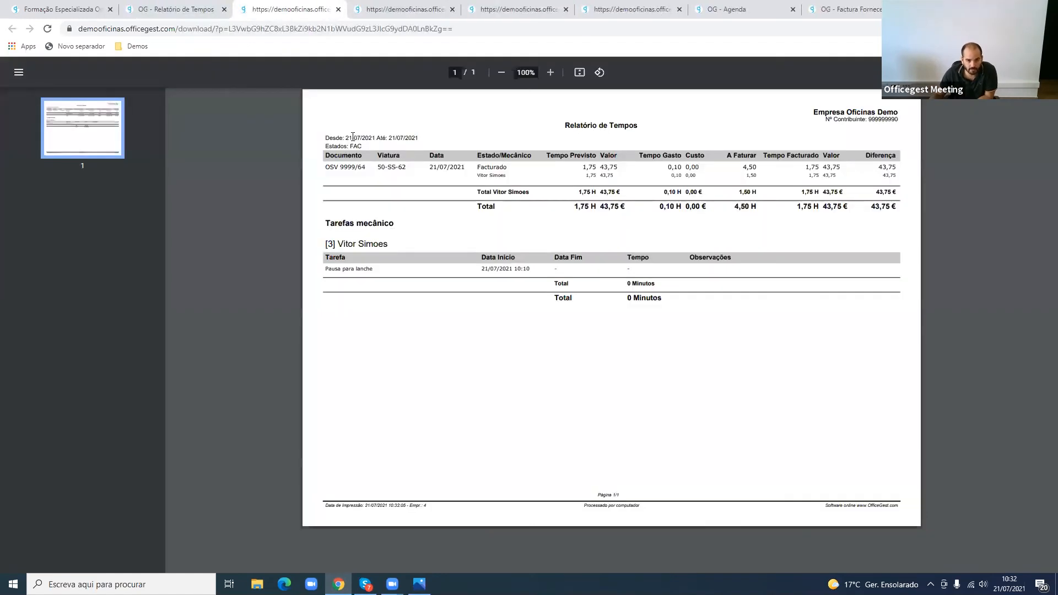
# - Close the Facturado printout and examine the Tempo Previsto, Valor, Tempo Gasto and Custo figures in the all-states Relatório de Tempos printout
pyautogui.middleClick(302, 5)
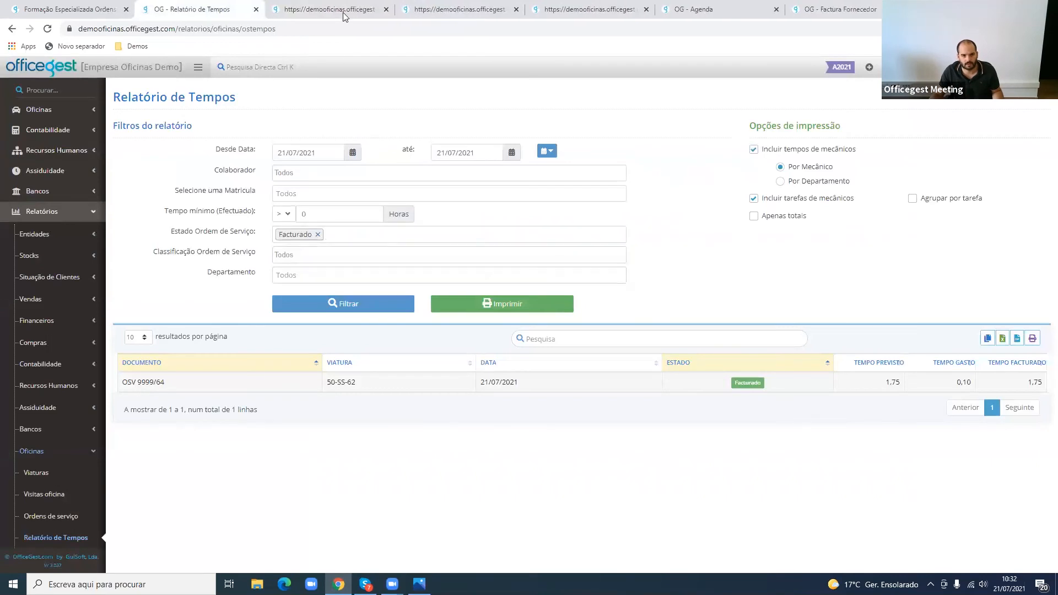
pyautogui.click(350, 5)
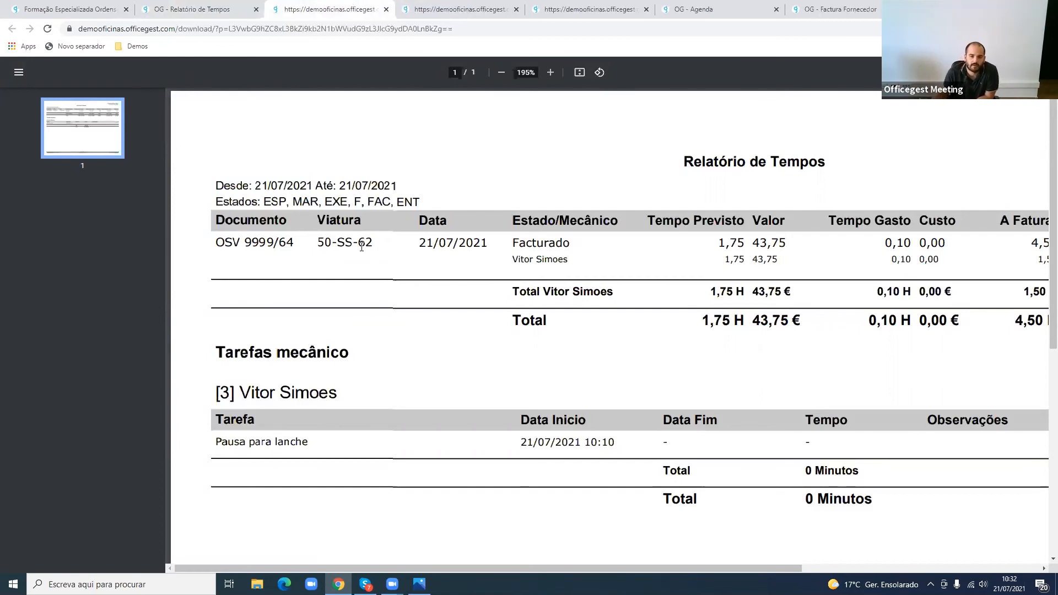
pyautogui.moveTo(721, 242); pyautogui.dragTo(744, 238)
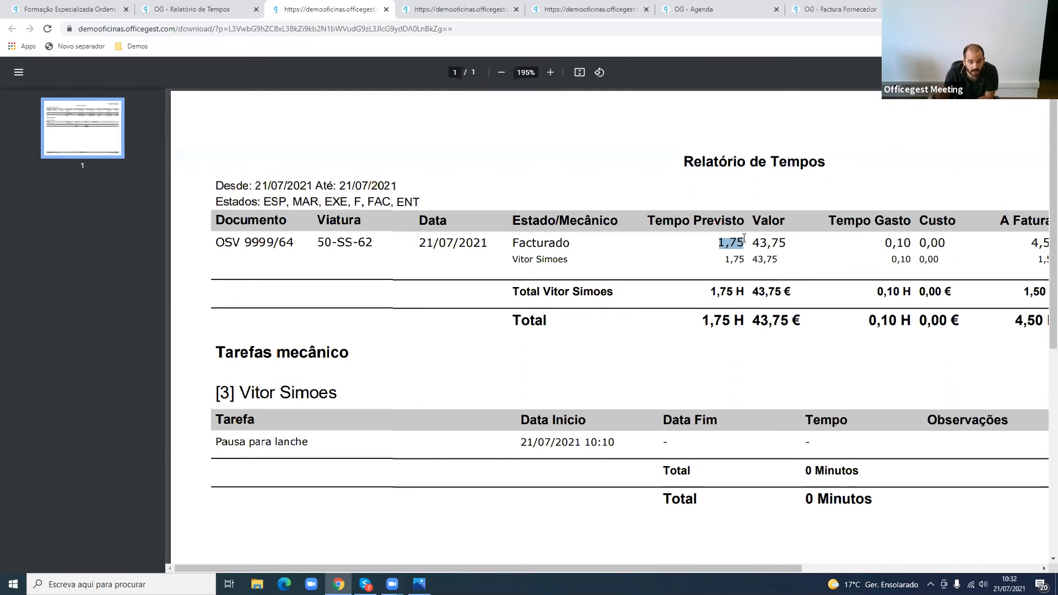
pyautogui.moveTo(753, 240); pyautogui.dragTo(789, 245)
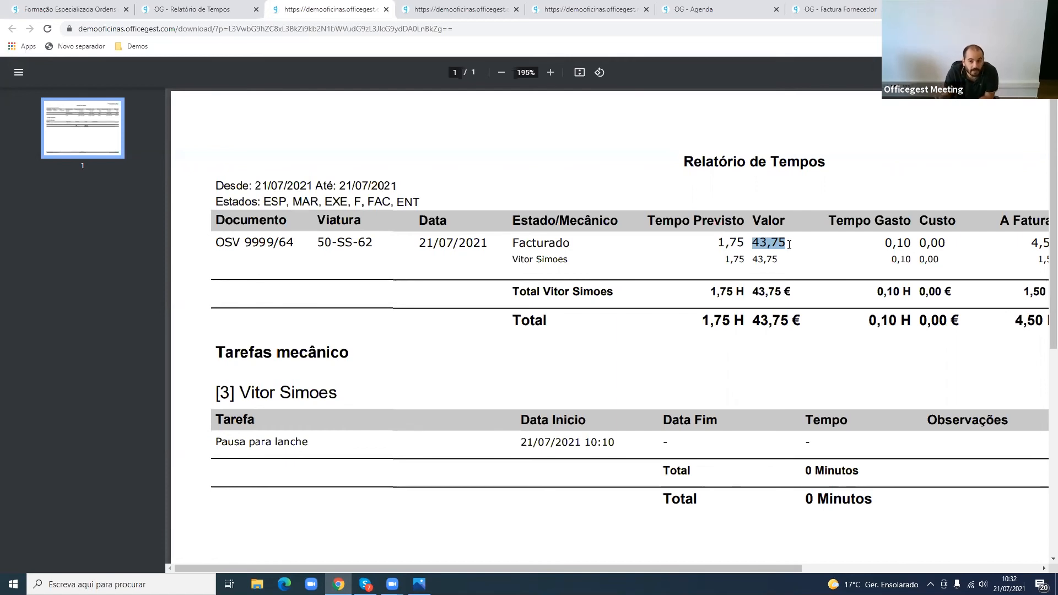
pyautogui.moveTo(751, 245); pyautogui.dragTo(773, 244)
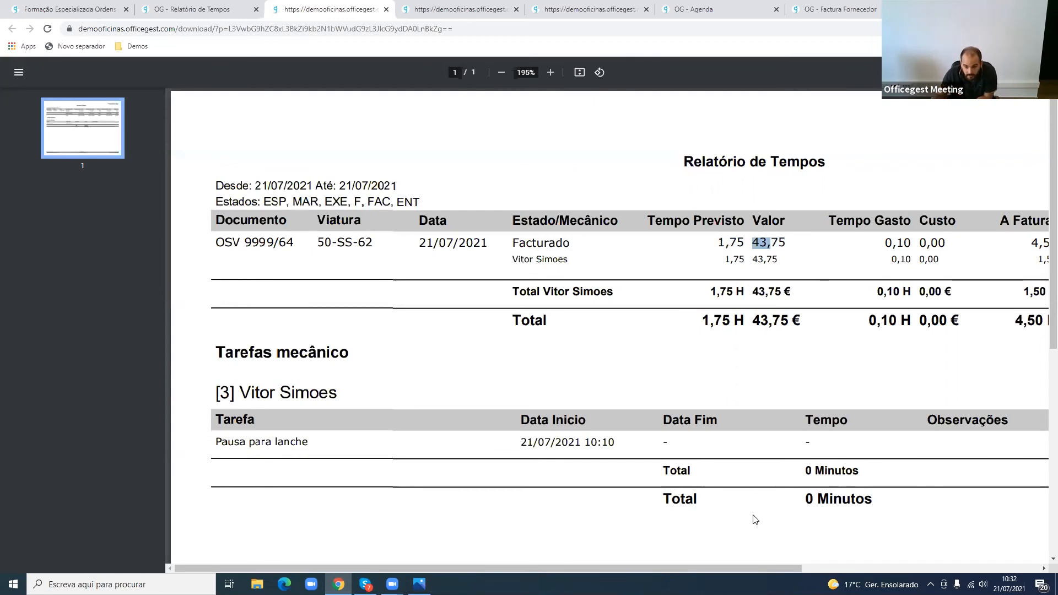
pyautogui.moveTo(761, 569); pyautogui.dragTo(988, 563)
pyautogui.moveTo(591, 243); pyautogui.dragTo(609, 244)
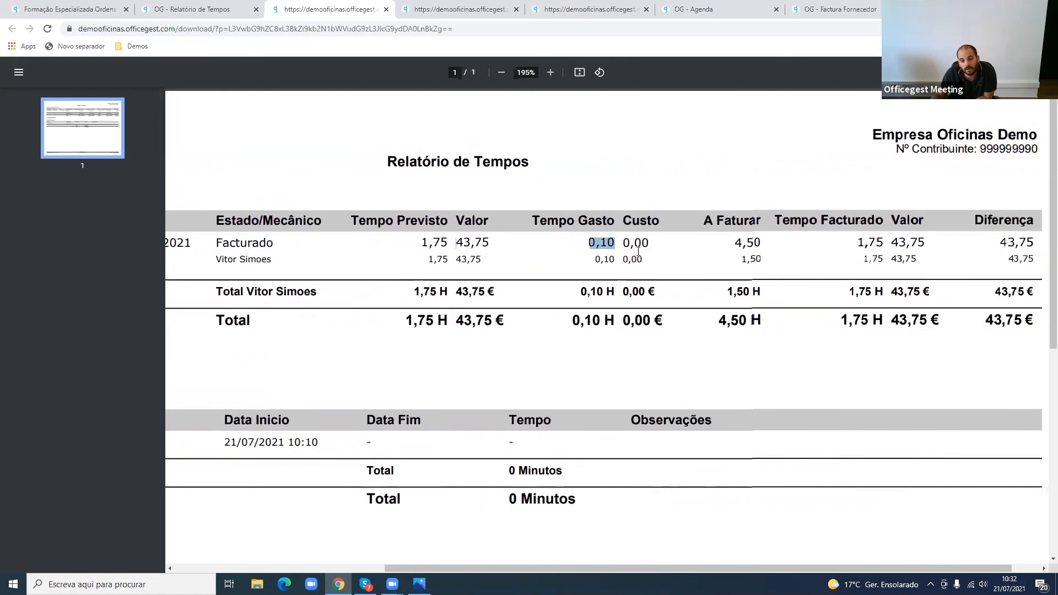
pyautogui.moveTo(624, 243); pyautogui.dragTo(657, 245)
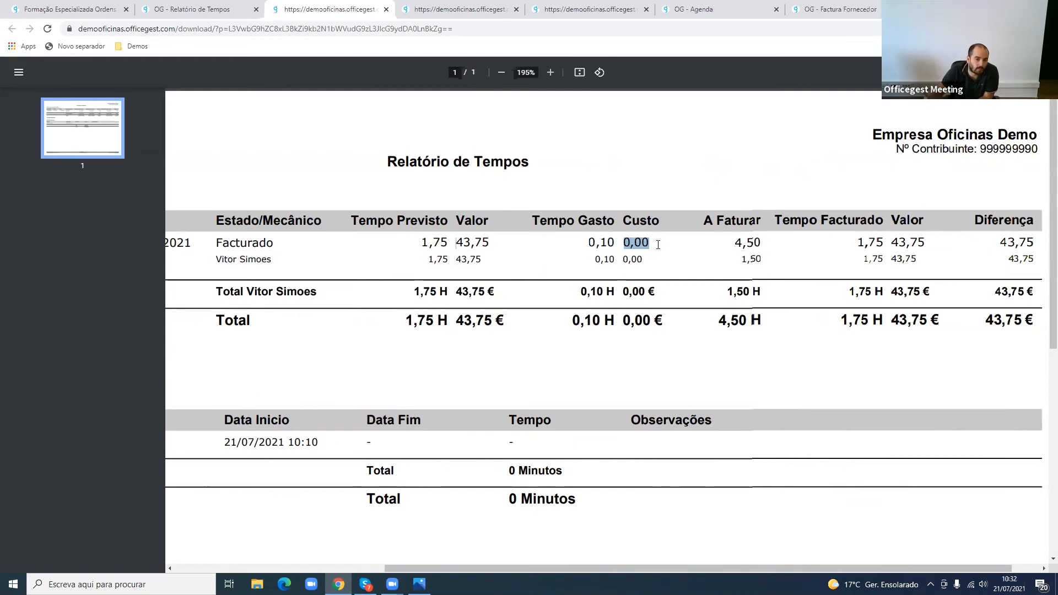
# - Search the stock articles list for "MÃO O" and open the Mão obra article
pyautogui.click(226, 9)
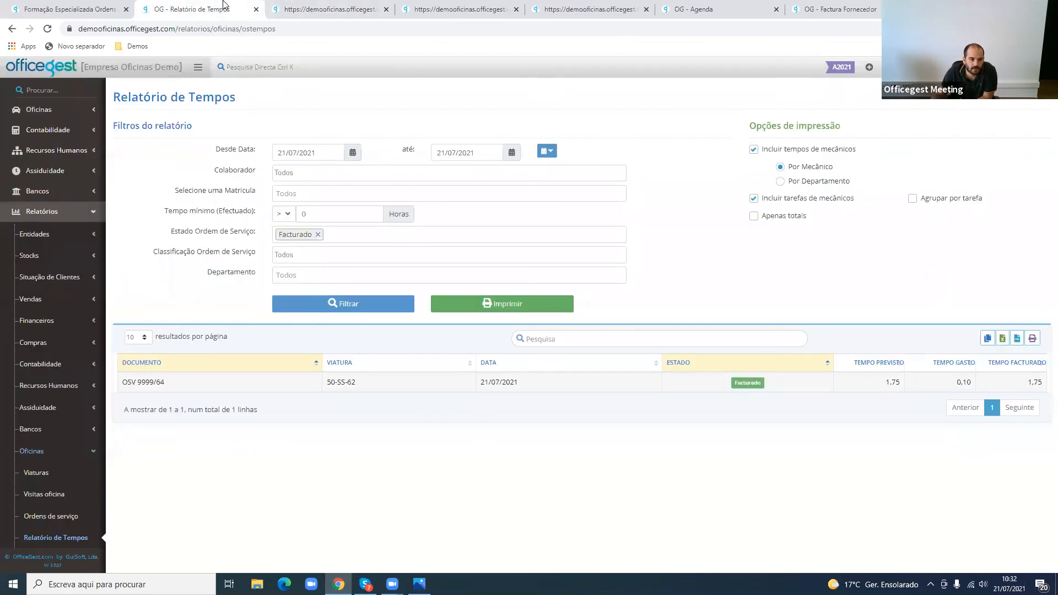
pyautogui.click(75, 195)
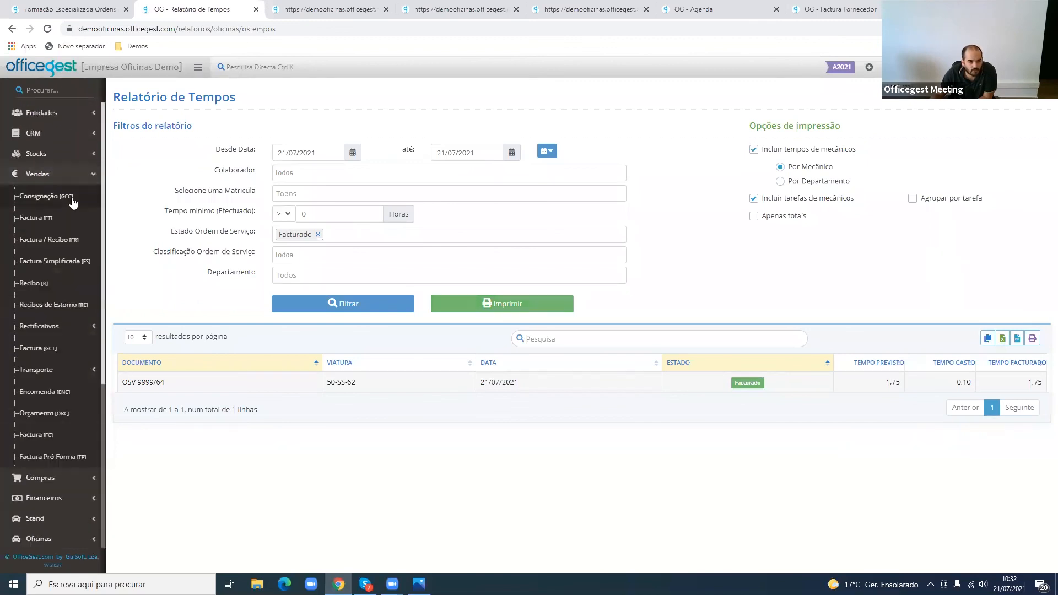
pyautogui.click(81, 197)
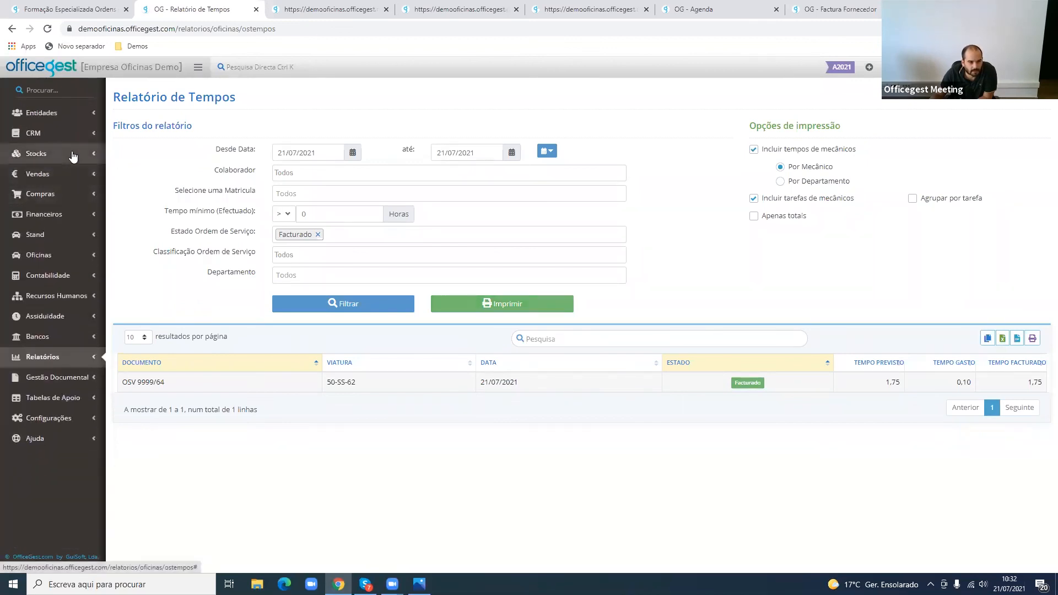
pyautogui.click(73, 155)
pyautogui.click(68, 181)
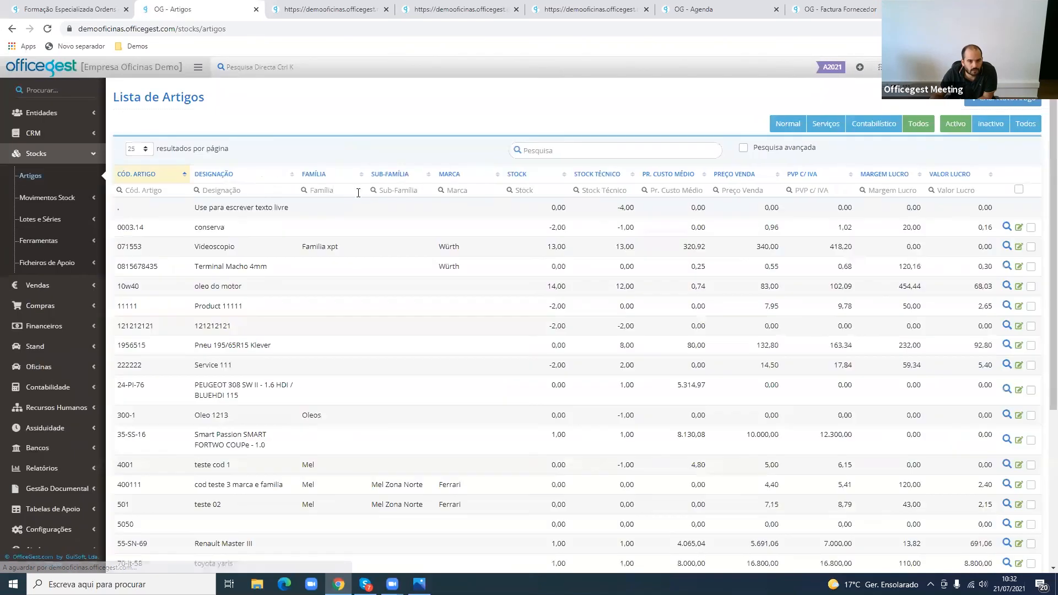
pyautogui.click(552, 149)
pyautogui.write('MÃO O')
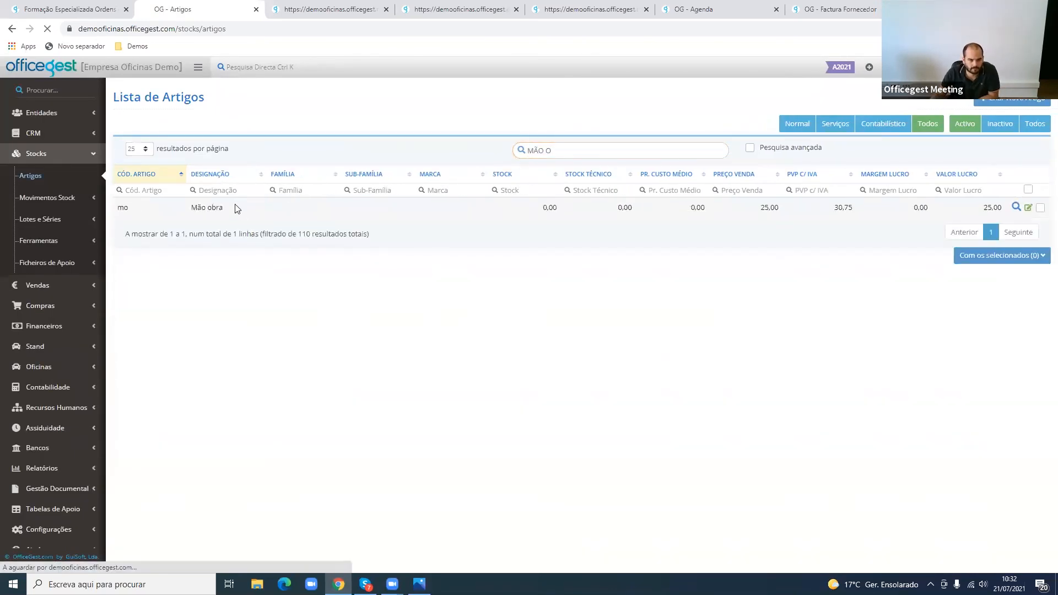
pyautogui.click(235, 208)
# - Set the Mão obra article's Preço Custo to 7 and its Preço de venda sem IVA to 25, and save the article
pyautogui.click(236, 329)
pyautogui.write('7')
pyautogui.press('Tab')
pyautogui.scroll(-3, 298, 390)
pyautogui.click(307, 217)
pyautogui.write('25')
pyautogui.click(190, 230)
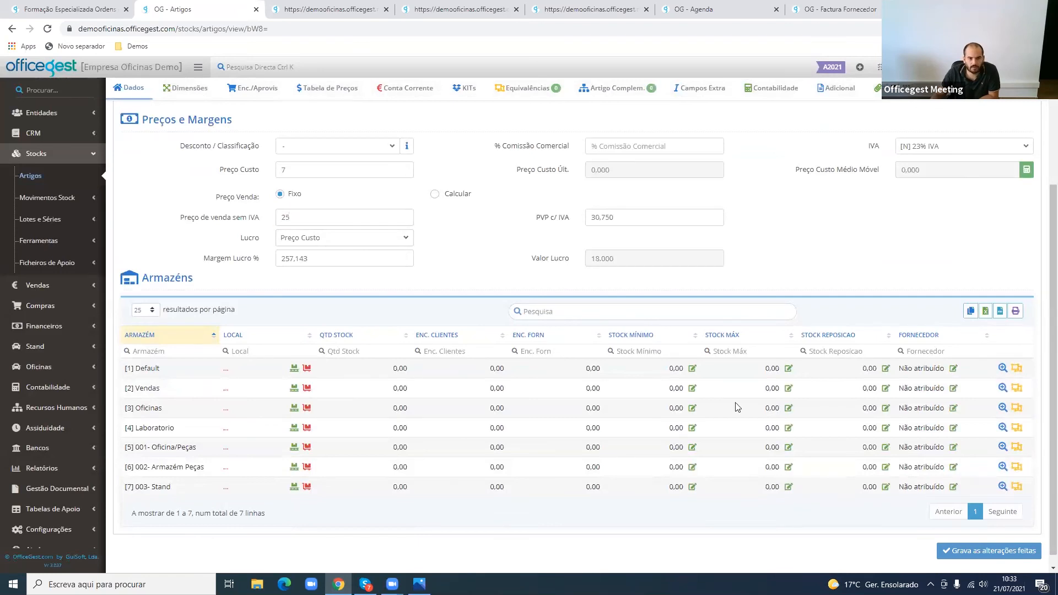
pyautogui.click(1000, 559)
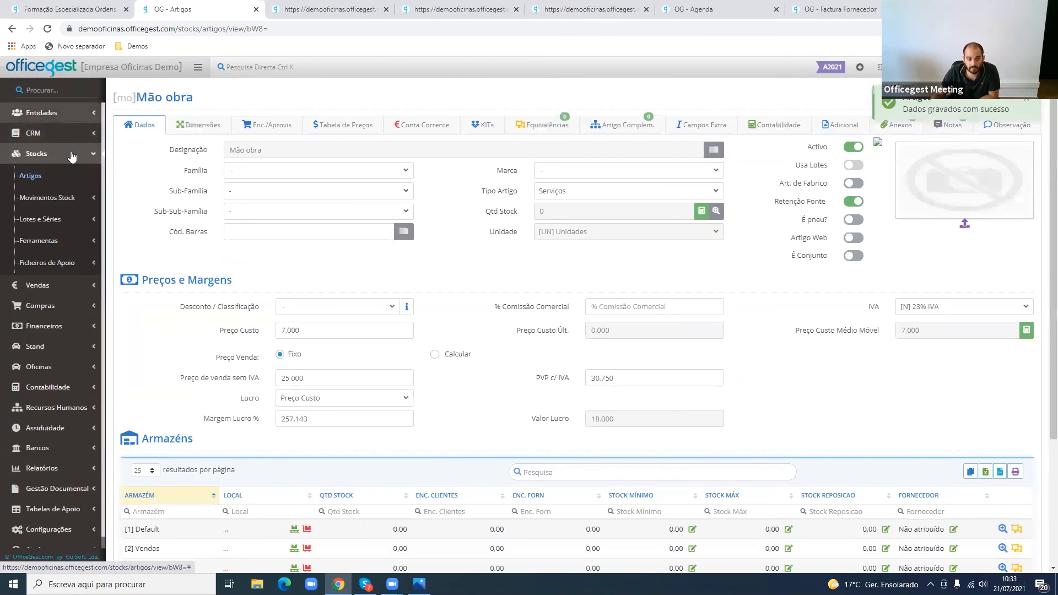
# - Open collaborator [3]'s record from the Lista de Colaboradores
pyautogui.click(67, 114)
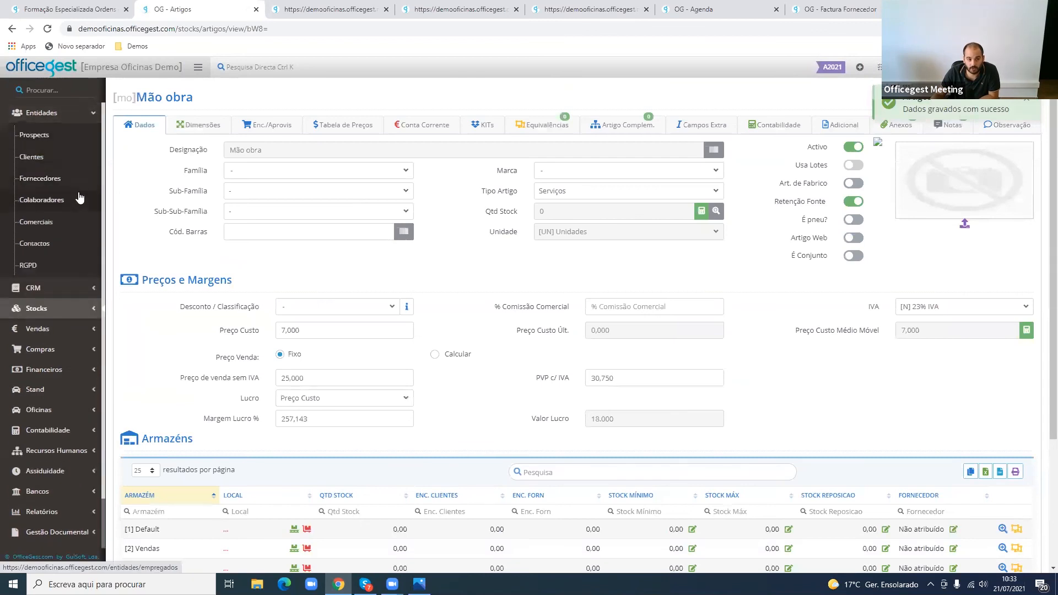
pyautogui.click(76, 205)
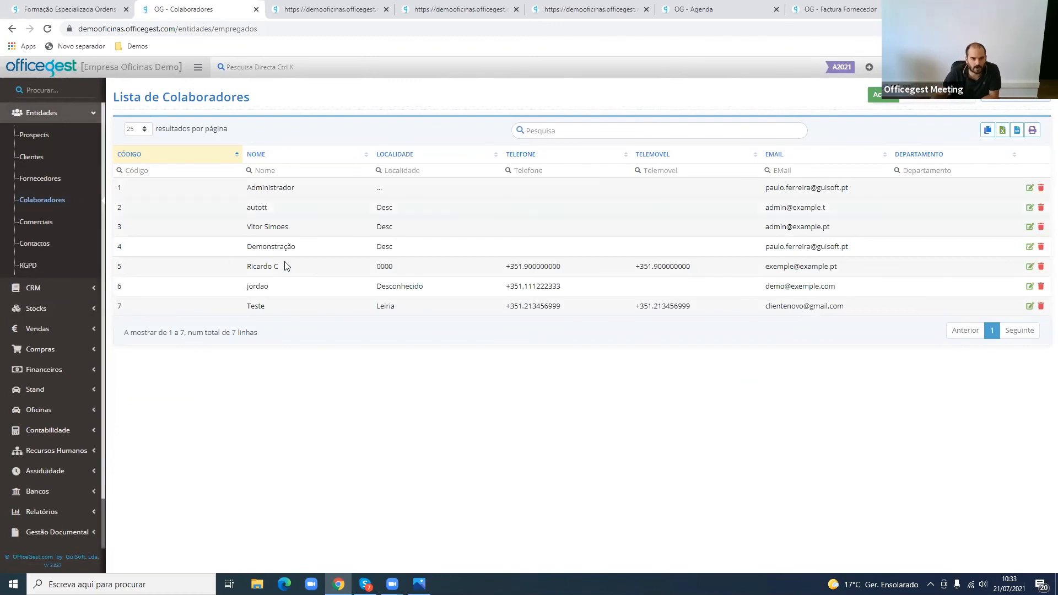
pyautogui.click(309, 253)
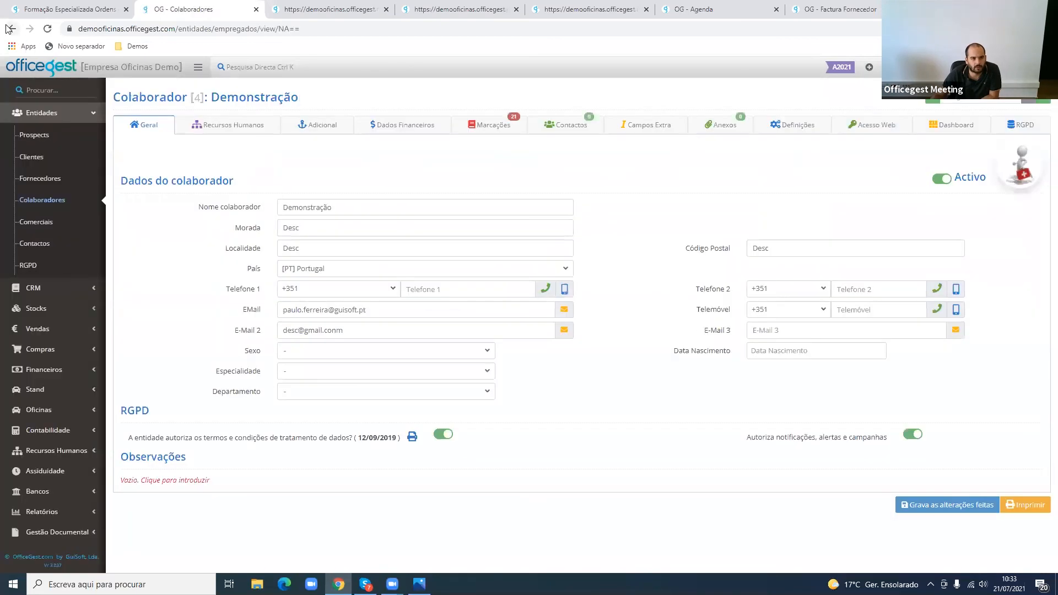
pyautogui.click(12, 29)
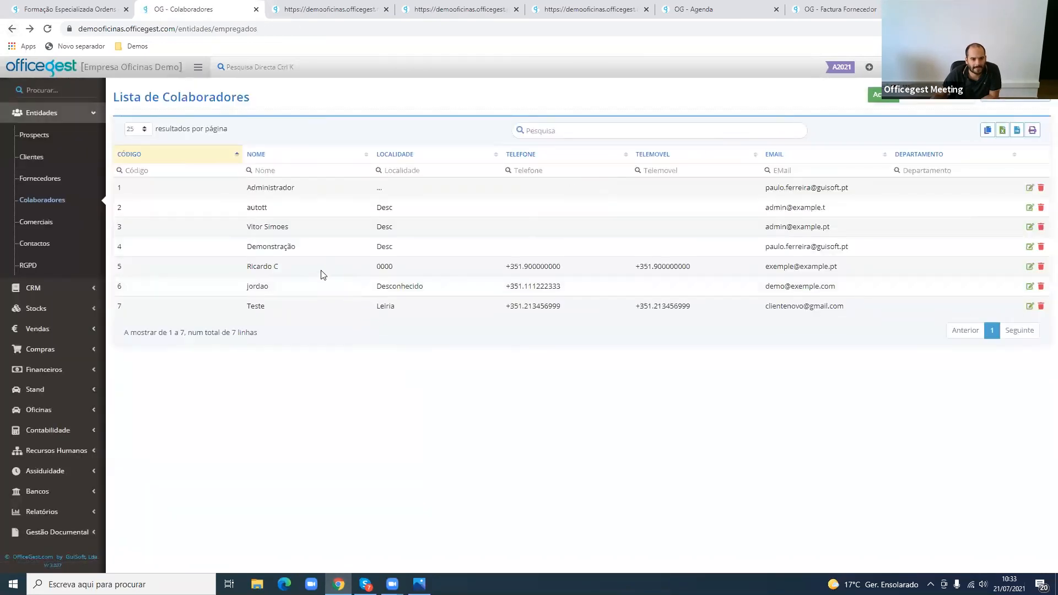
pyautogui.click(288, 224)
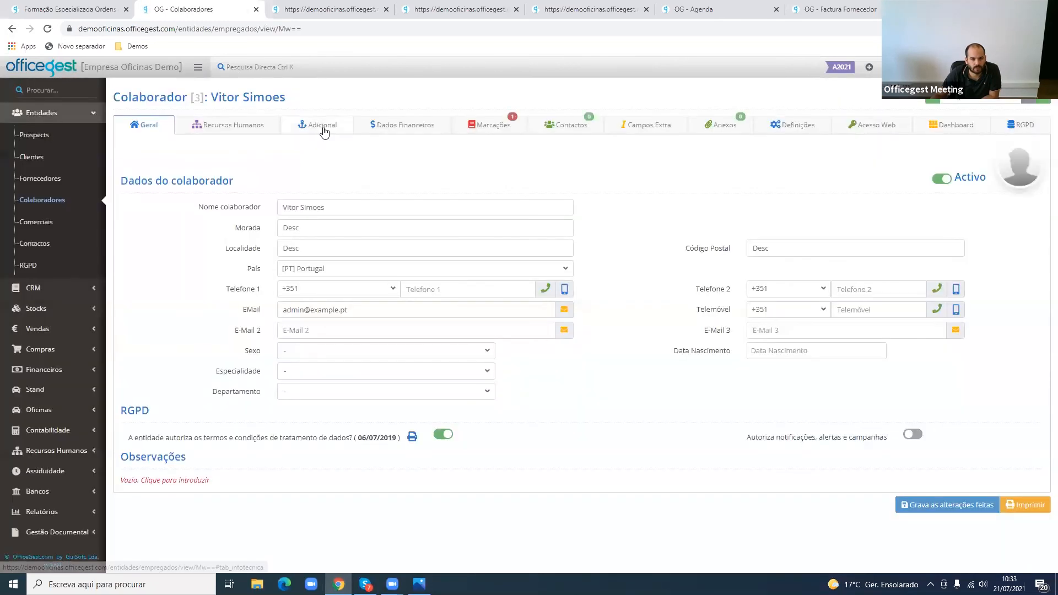
# - Set collaborator [3]'s Custo/Hora to 8 in the financial data and save the record
pyautogui.click(321, 128)
pyautogui.click(377, 134)
pyautogui.click(323, 214)
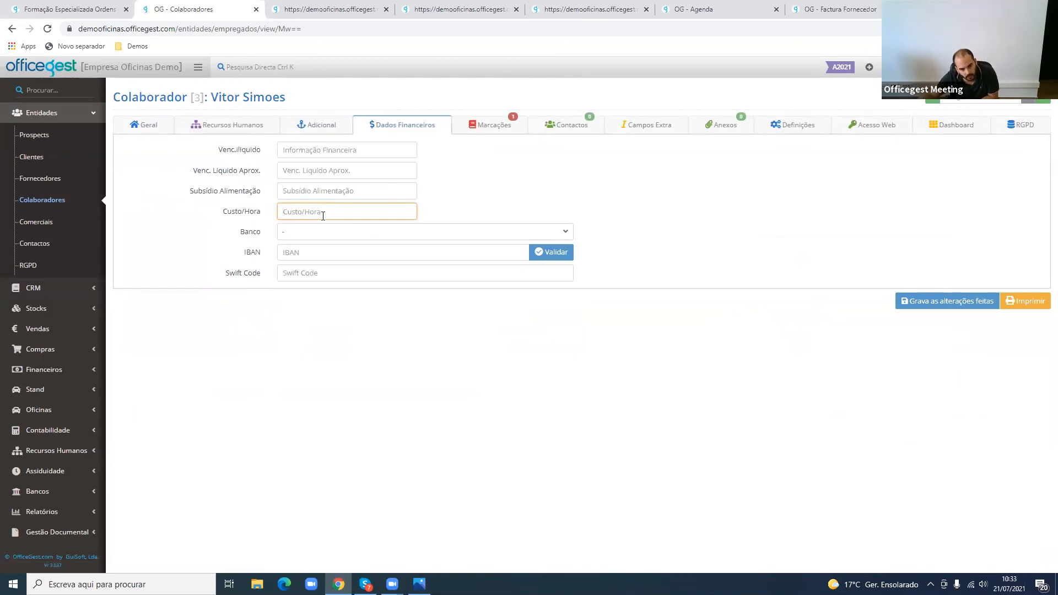
pyautogui.write('8')
pyautogui.click(956, 304)
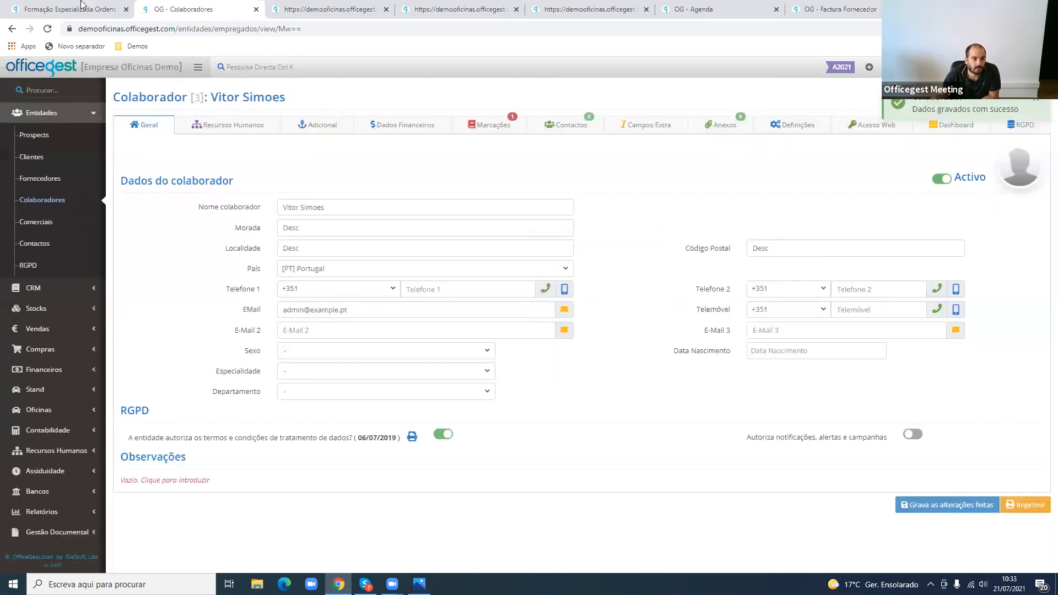
# - Reopen the workshop Relatório de Tempos
pyautogui.scroll(-2, 68, 488)
pyautogui.click(69, 457)
pyautogui.scroll(-4, 75, 397)
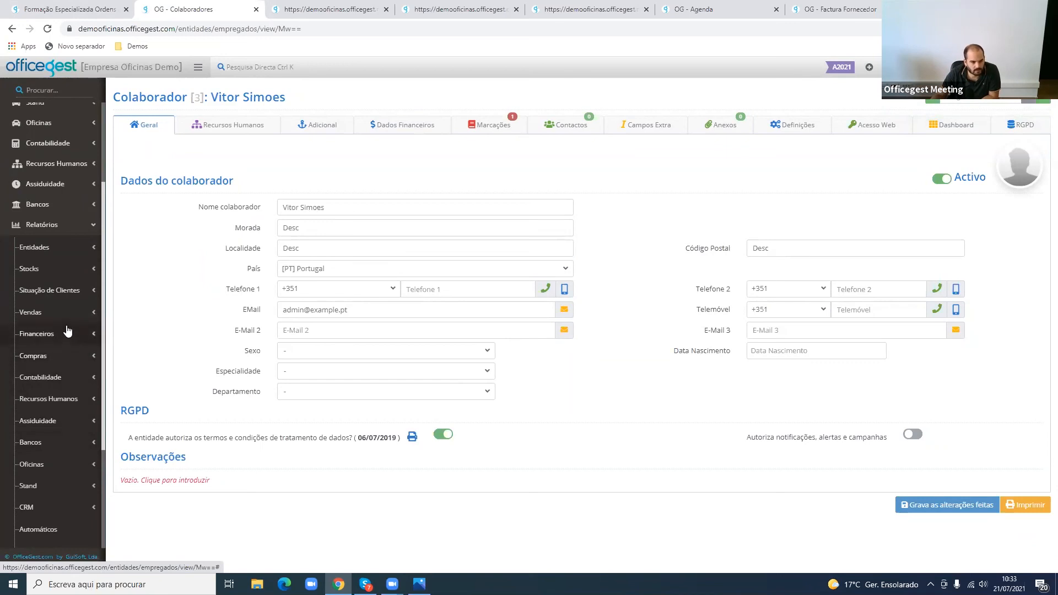
pyautogui.click(52, 463)
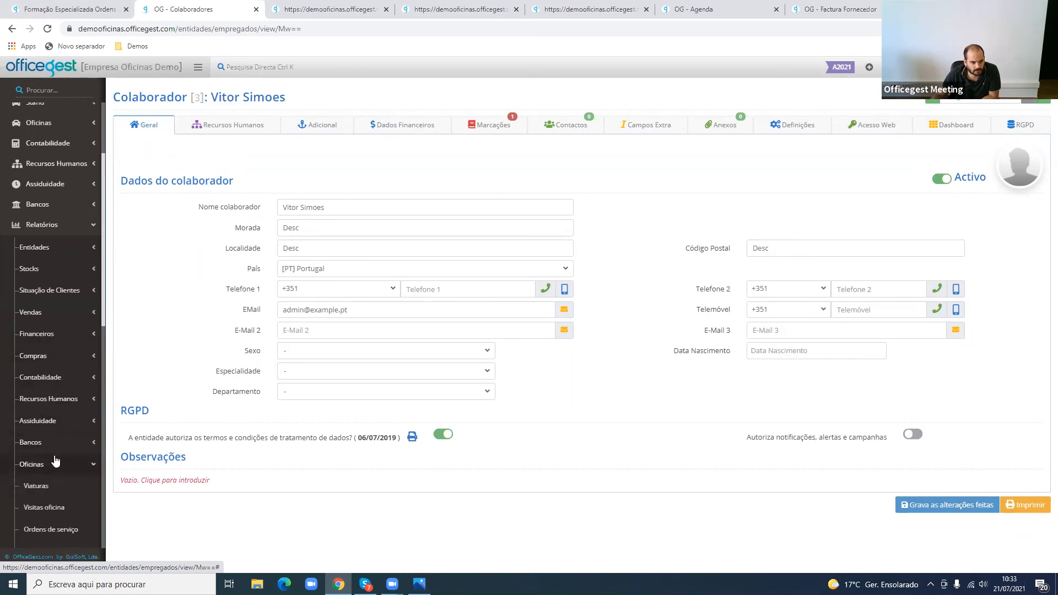
pyautogui.scroll(-5, 53, 397)
pyautogui.click(62, 293)
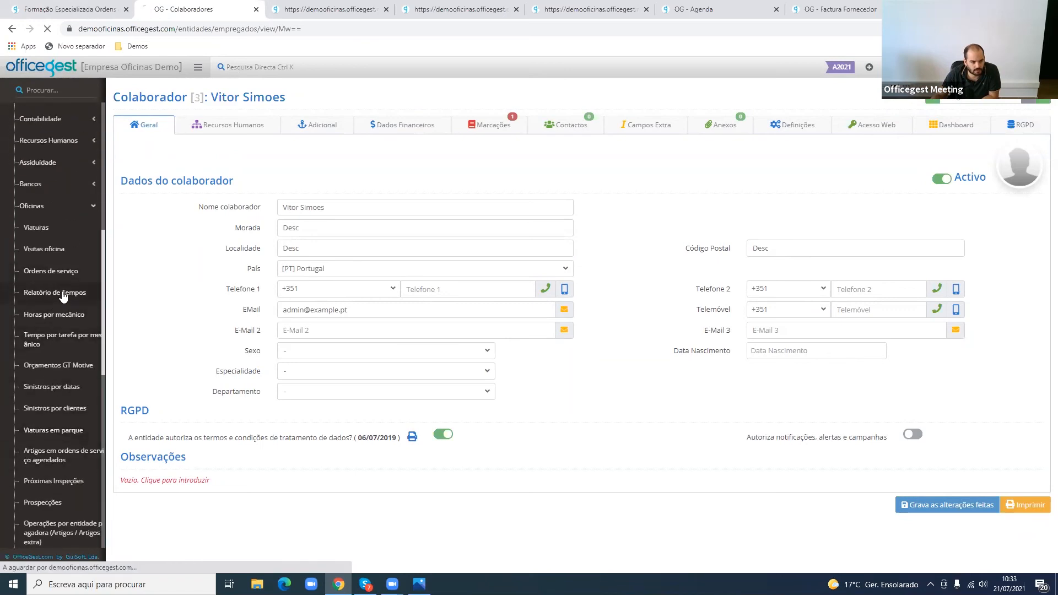
# - Clear the preset Estado Ordem de Serviço filter values and limit the filter to Facturado
pyautogui.click(319, 235)
pyautogui.click(318, 235)
pyautogui.click(326, 235)
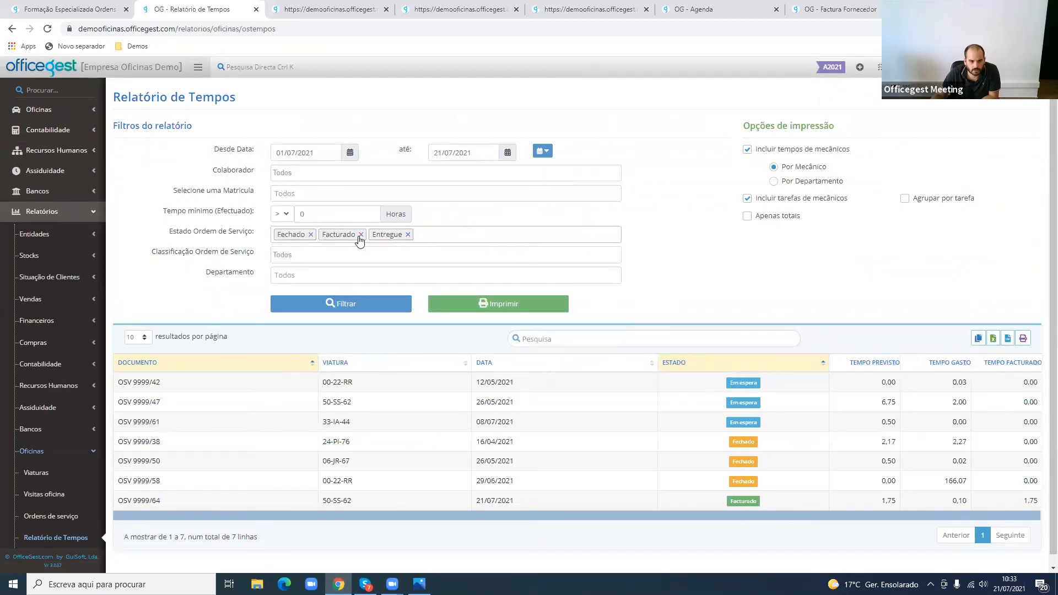
pyautogui.click(361, 235)
pyautogui.click(311, 235)
pyautogui.click(313, 235)
pyautogui.click(311, 237)
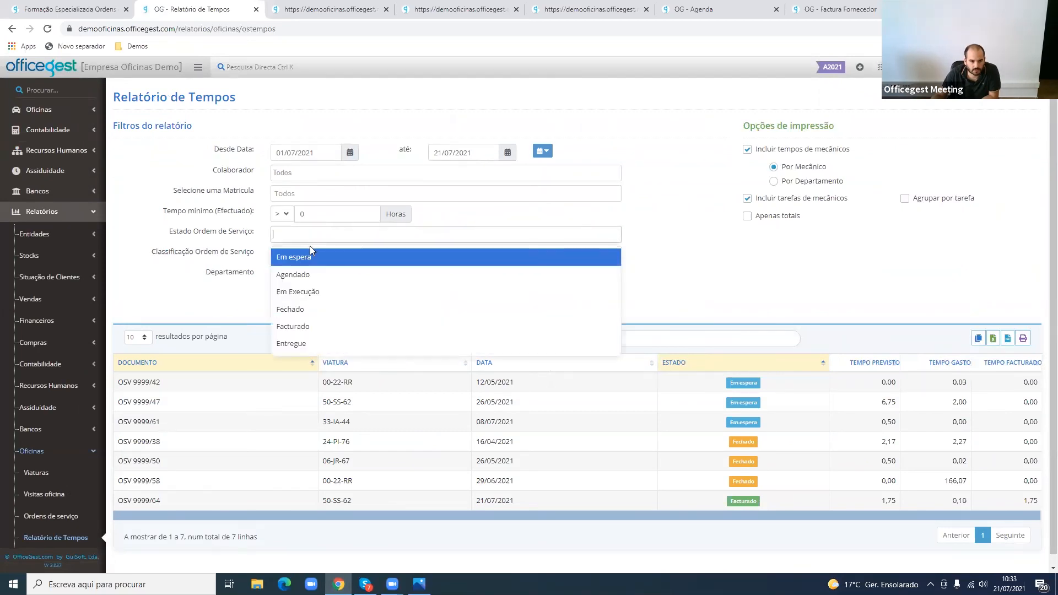
pyautogui.click(313, 326)
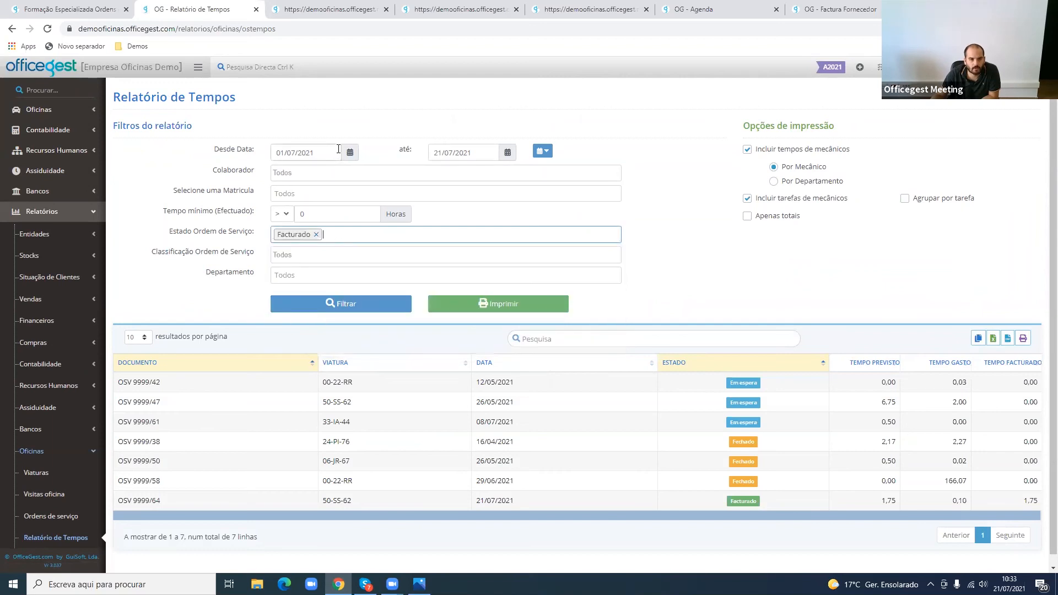
# - Set the report period to today, 21/07/2021, then filter the results and print the Relatório de Tempos
pyautogui.click(543, 151)
pyautogui.click(557, 169)
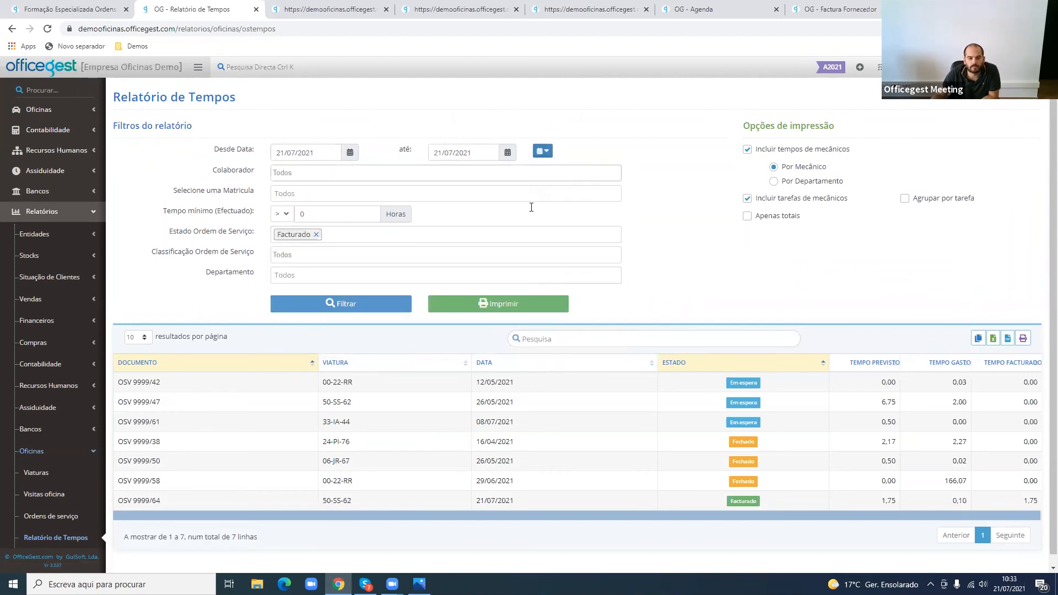
pyautogui.click(377, 306)
pyautogui.click(512, 302)
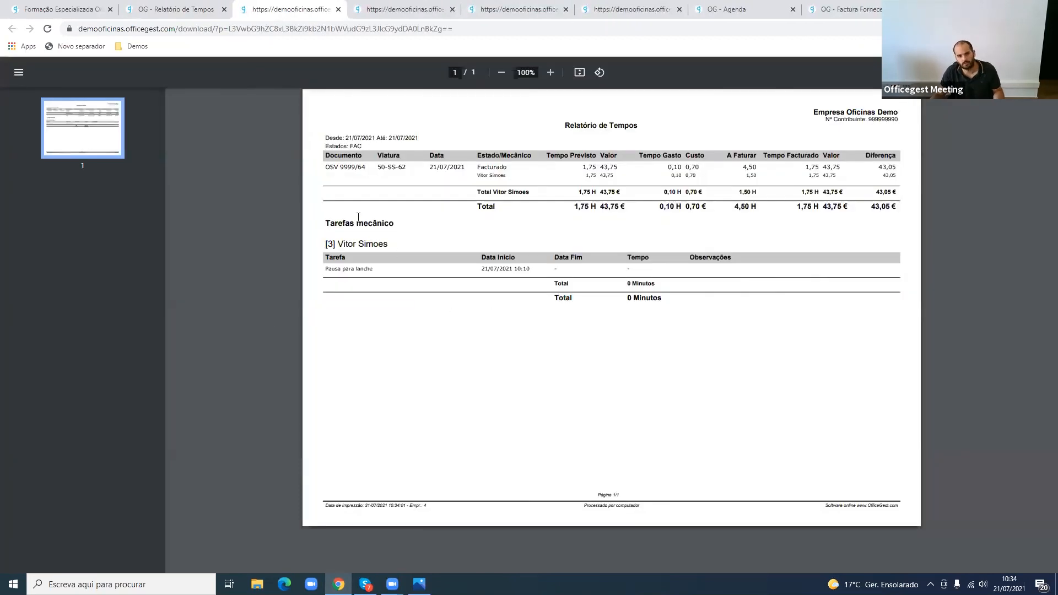
# - Examine the new printout's Tempo Previsto, Valor, Tempo Gasto and Custo figures for order OSV 9999/64
pyautogui.scroll(2, 358, 217)
pyautogui.scroll(1, 358, 217)
pyautogui.moveTo(612, 572); pyautogui.dragTo(515, 572)
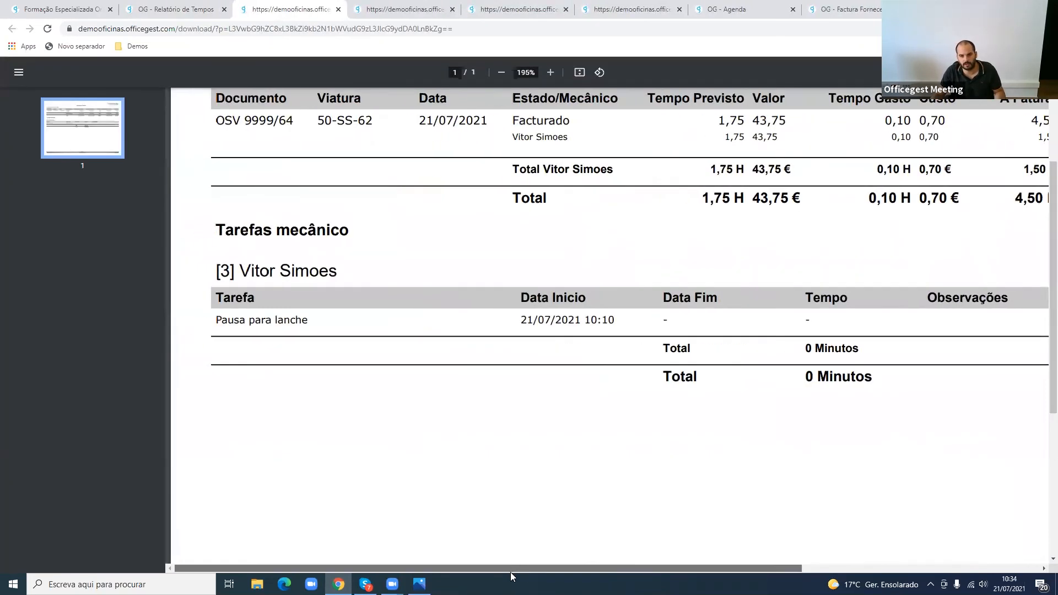
pyautogui.scroll(3, 716, 454)
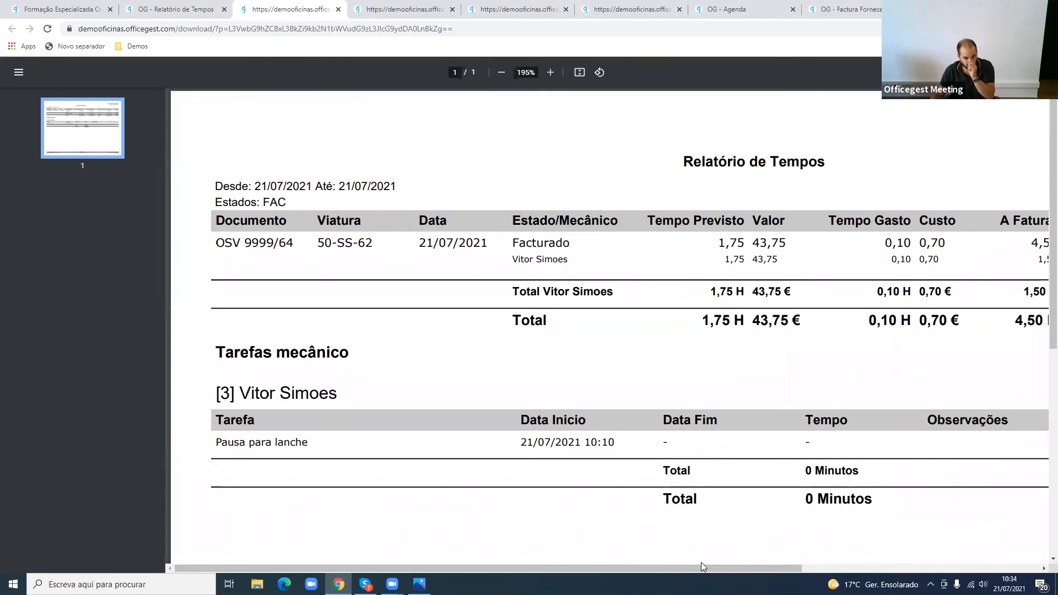
pyautogui.moveTo(751, 567); pyautogui.dragTo(871, 566)
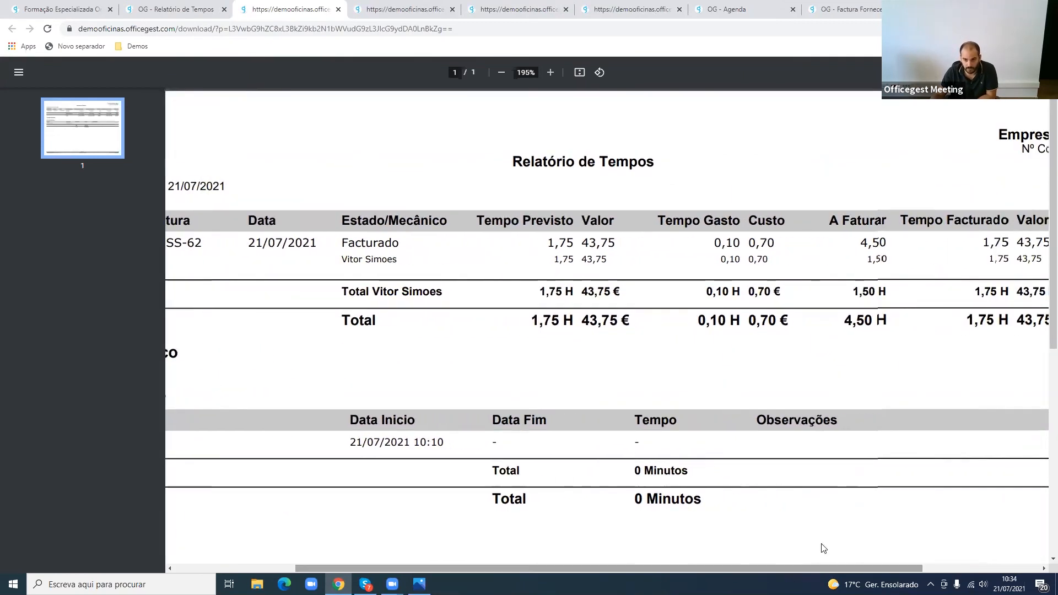
pyautogui.moveTo(549, 242); pyautogui.dragTo(574, 242)
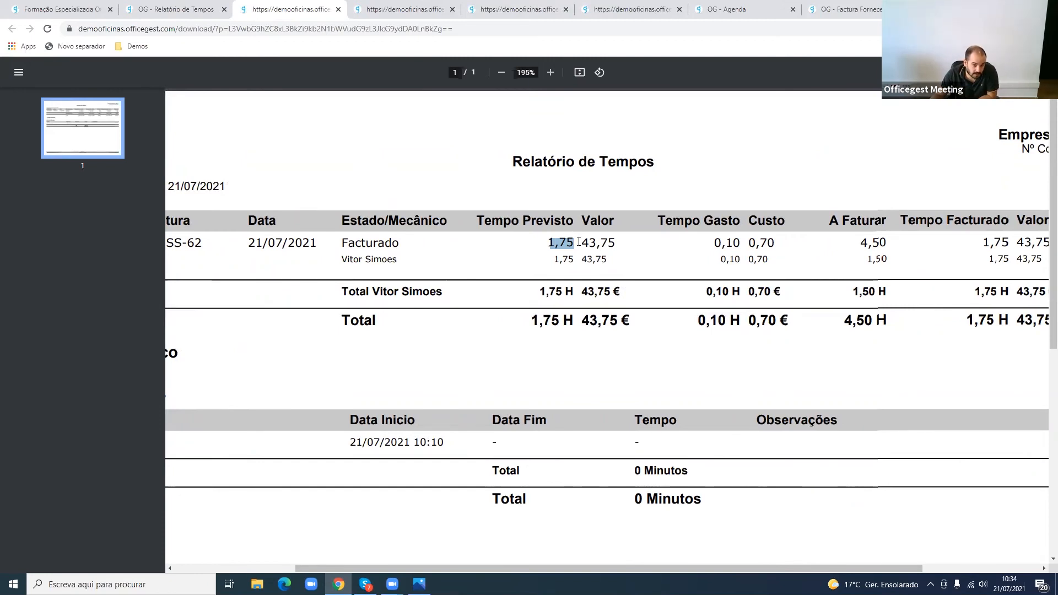
pyautogui.moveTo(582, 243); pyautogui.dragTo(618, 245)
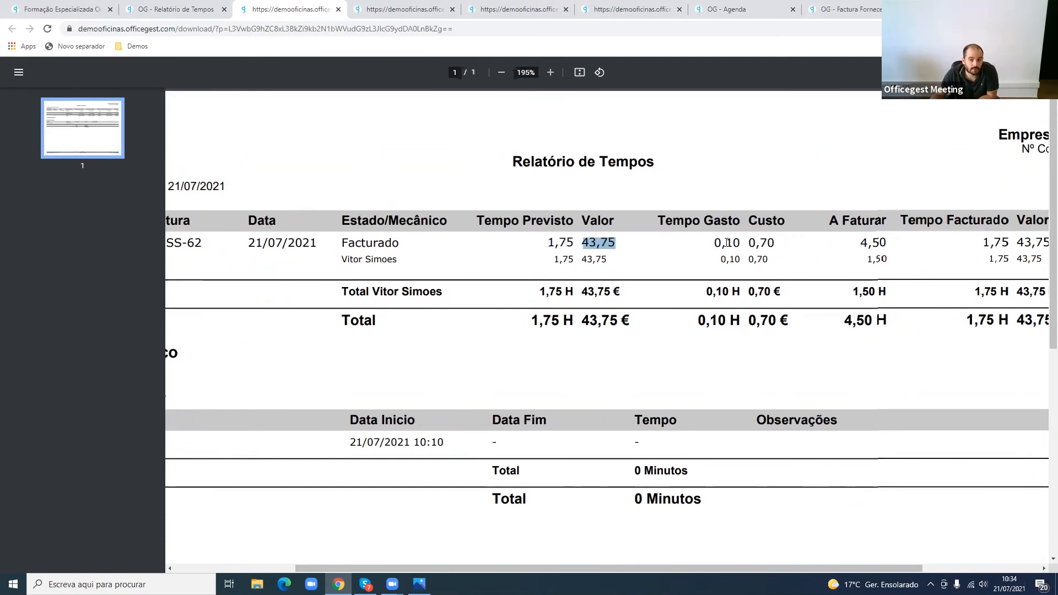
pyautogui.moveTo(716, 243); pyautogui.dragTo(738, 242)
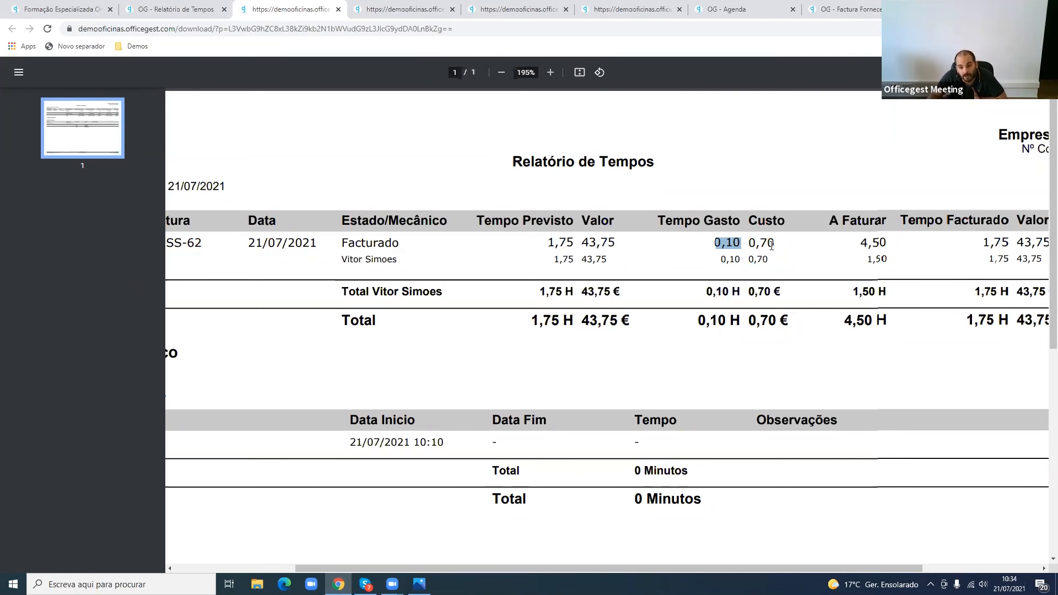
# - Examine the printout's Custo, A Faturar, invoiced Valor and Diferença figures for the order and the mechanic's Pausa para lanche task
pyautogui.moveTo(752, 245); pyautogui.dragTo(777, 244)
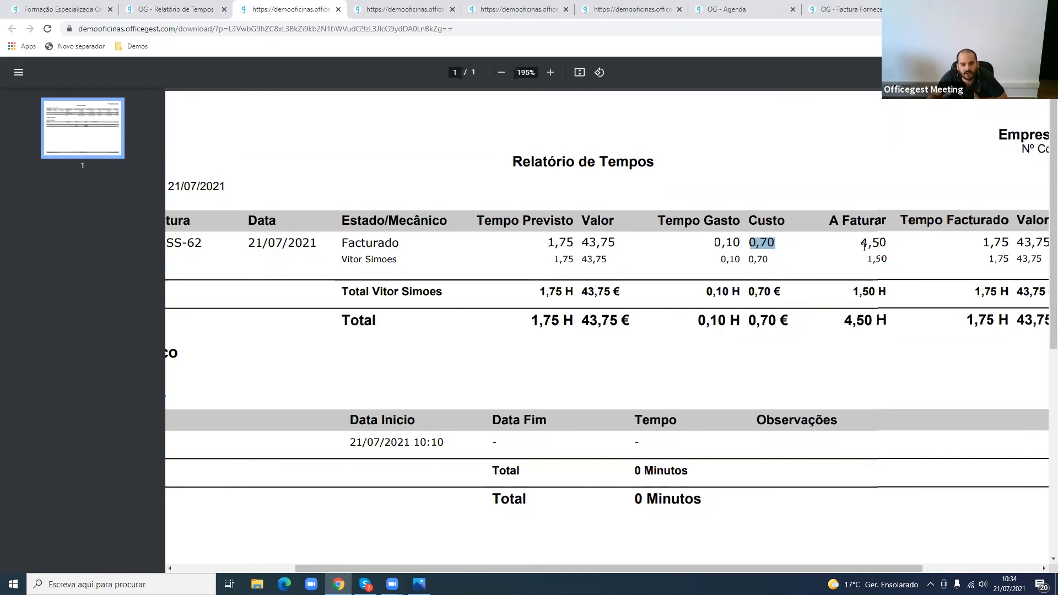
pyautogui.moveTo(864, 247); pyautogui.dragTo(888, 248)
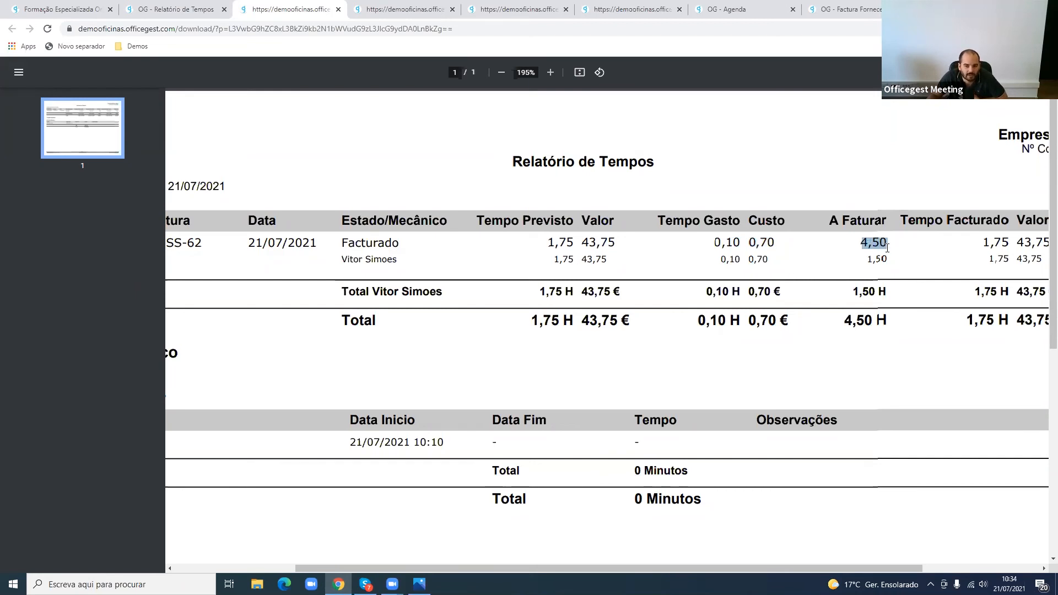
pyautogui.click(748, 564)
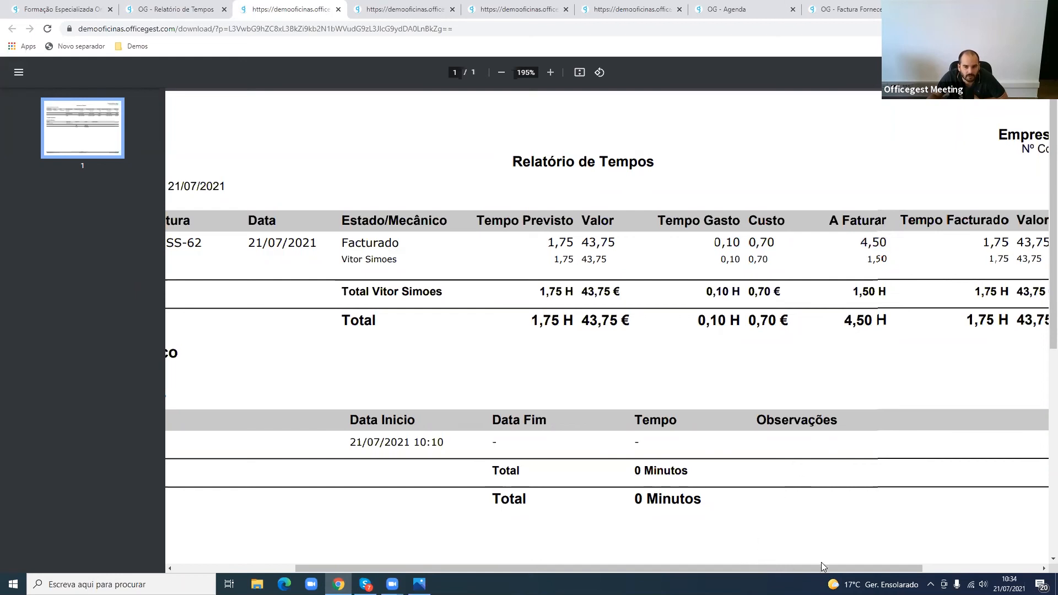
pyautogui.moveTo(805, 566); pyautogui.dragTo(898, 563)
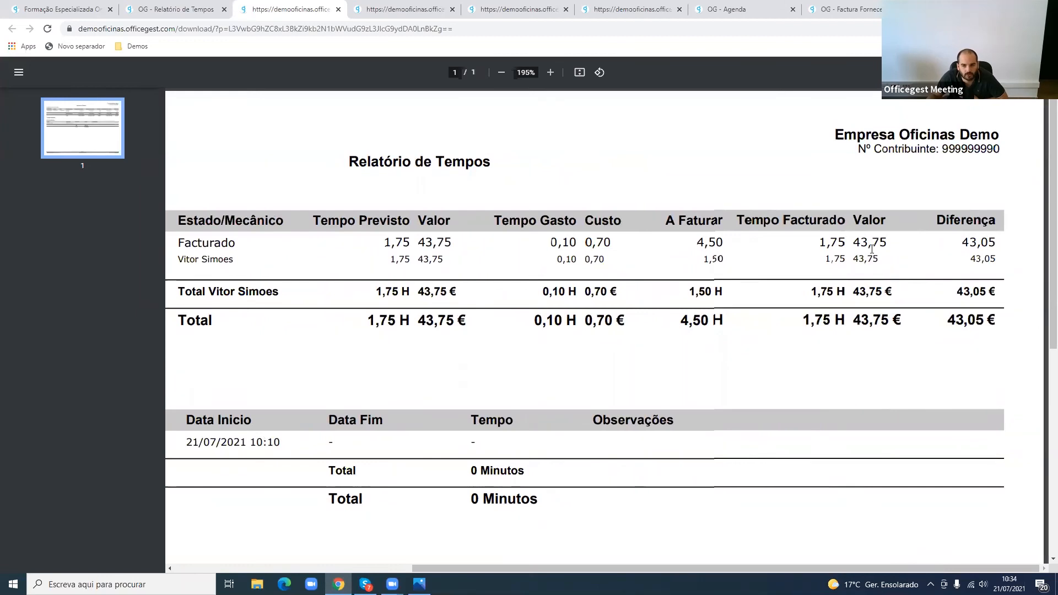
pyautogui.moveTo(855, 241); pyautogui.dragTo(889, 239)
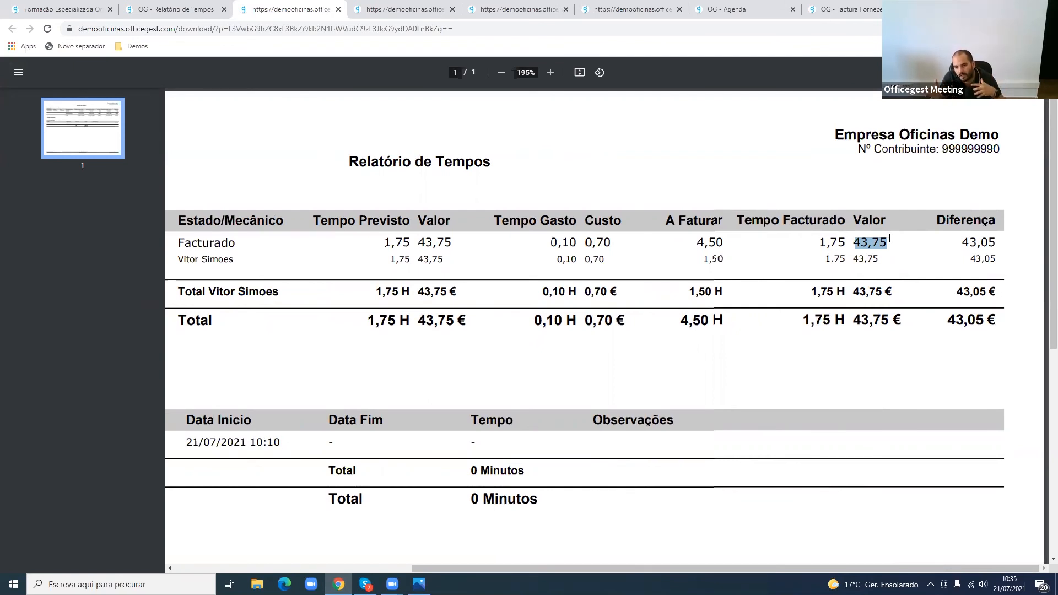
pyautogui.moveTo(961, 242); pyautogui.dragTo(996, 243)
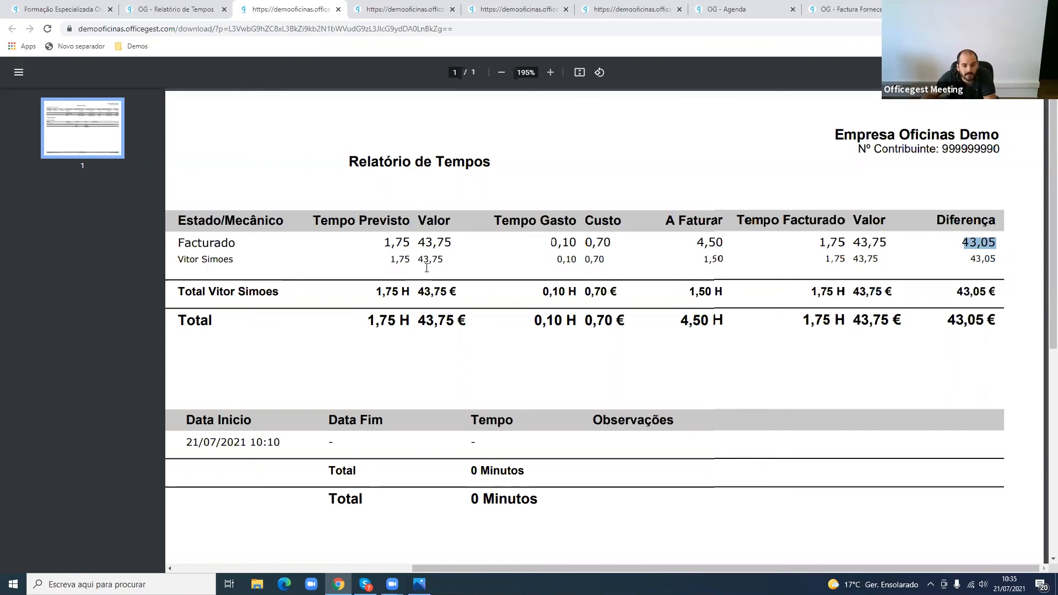
pyautogui.moveTo(377, 235); pyautogui.dragTo(992, 263)
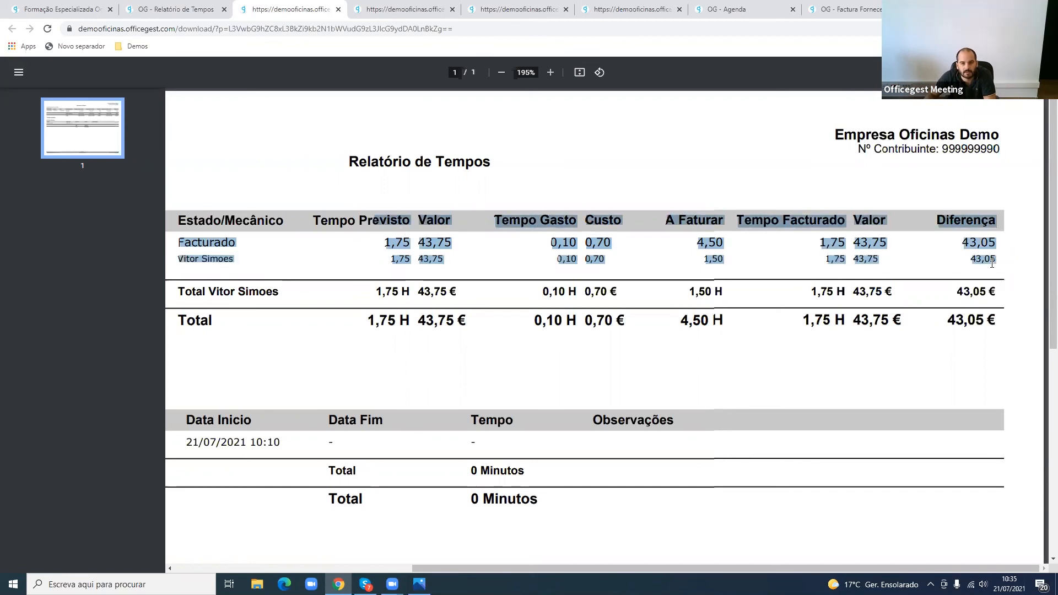
pyautogui.moveTo(640, 567); pyautogui.dragTo(319, 522)
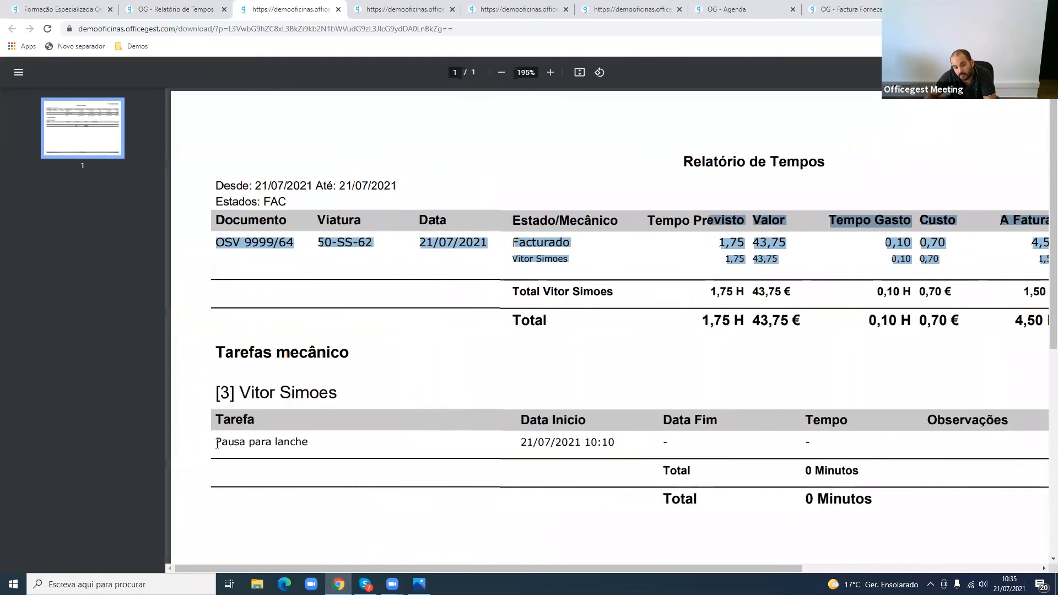
pyautogui.moveTo(215, 444); pyautogui.dragTo(890, 470)
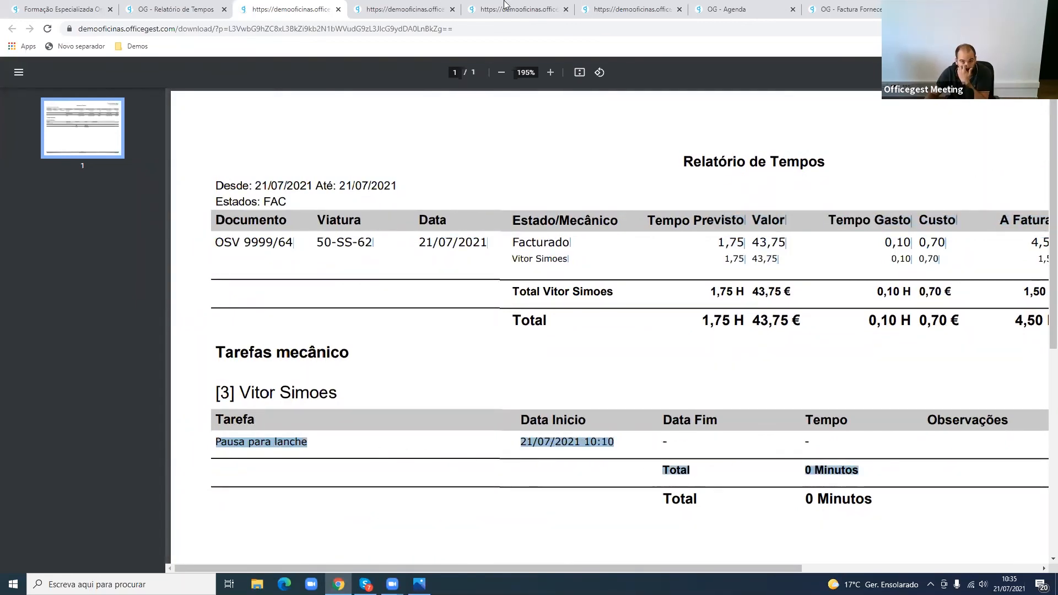
# - Log out of the BackOffice, enter the Mecânico area and sign in as the order's mechanic with the access PIN
pyautogui.click(164, 8)
pyautogui.click(1030, 67)
pyautogui.click(1033, 133)
pyautogui.click(643, 217)
pyautogui.click(700, 180)
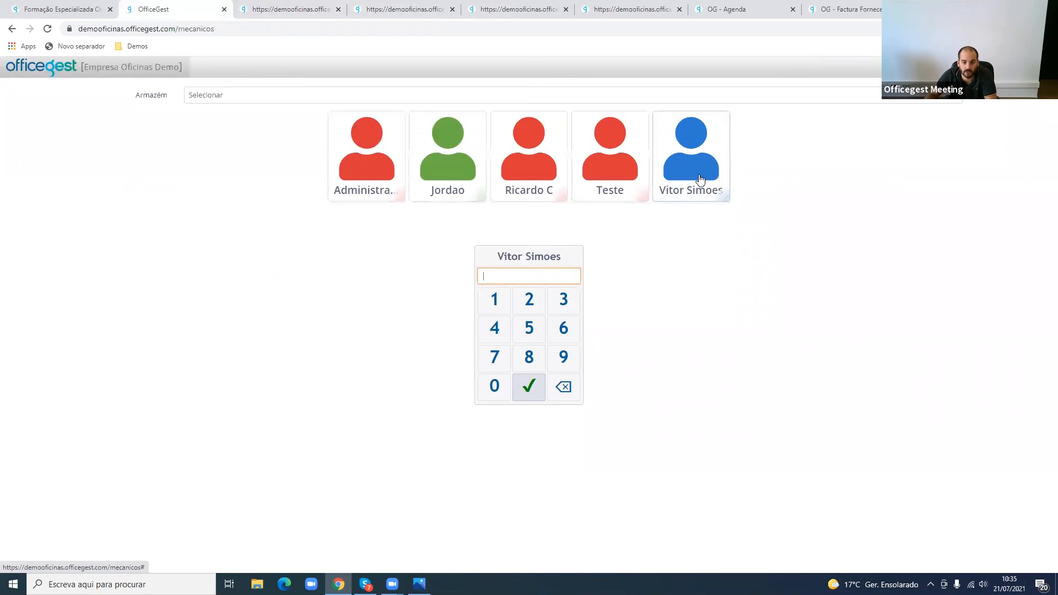
pyautogui.write('••••')
pyautogui.press('Return')
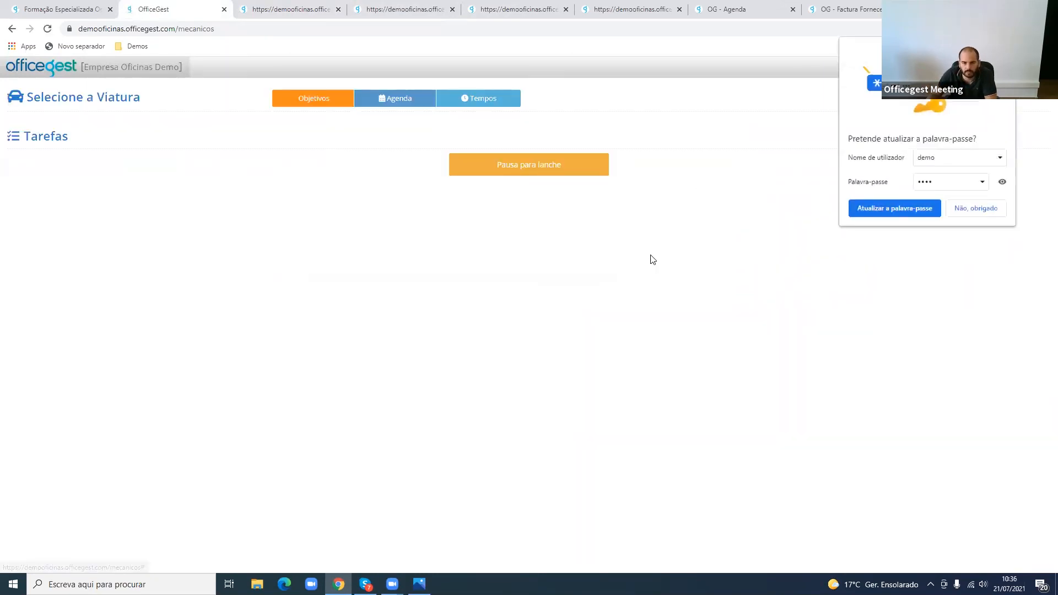
# - Finish the running Pausa para lanche task with the remark ESTIVE A LANCHAR
pyautogui.click(612, 176)
pyautogui.click(539, 170)
pyautogui.click(553, 140)
pyautogui.write('ESTIVE')
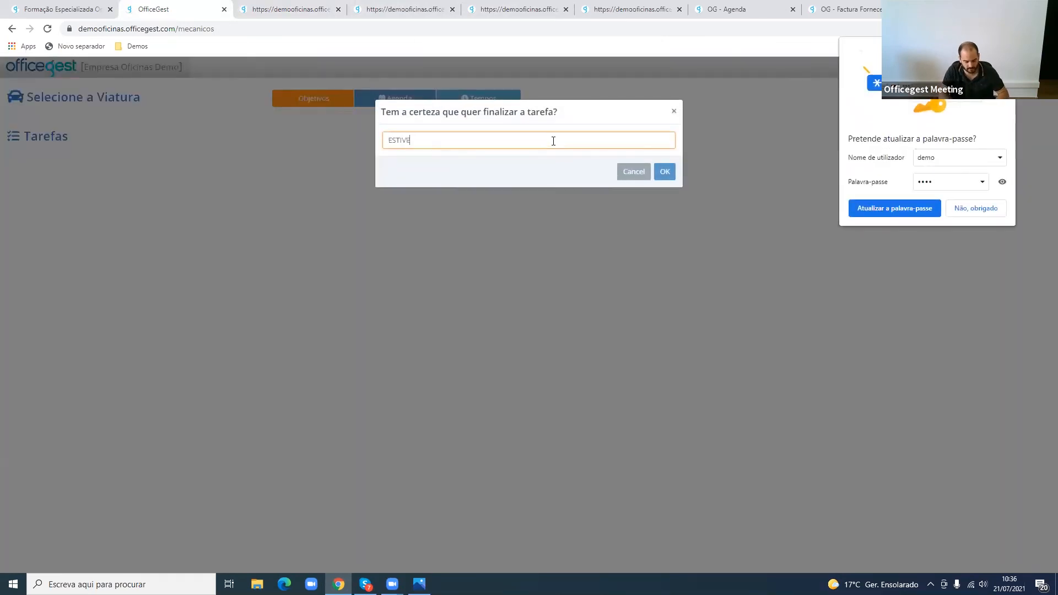
pyautogui.write(' A LANCHAR')
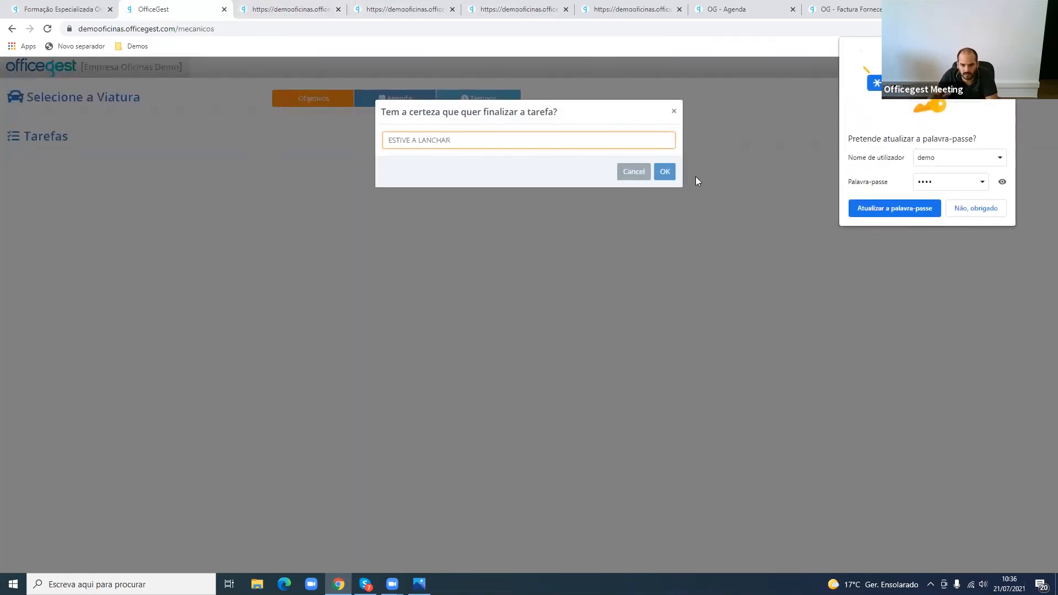
pyautogui.click(665, 172)
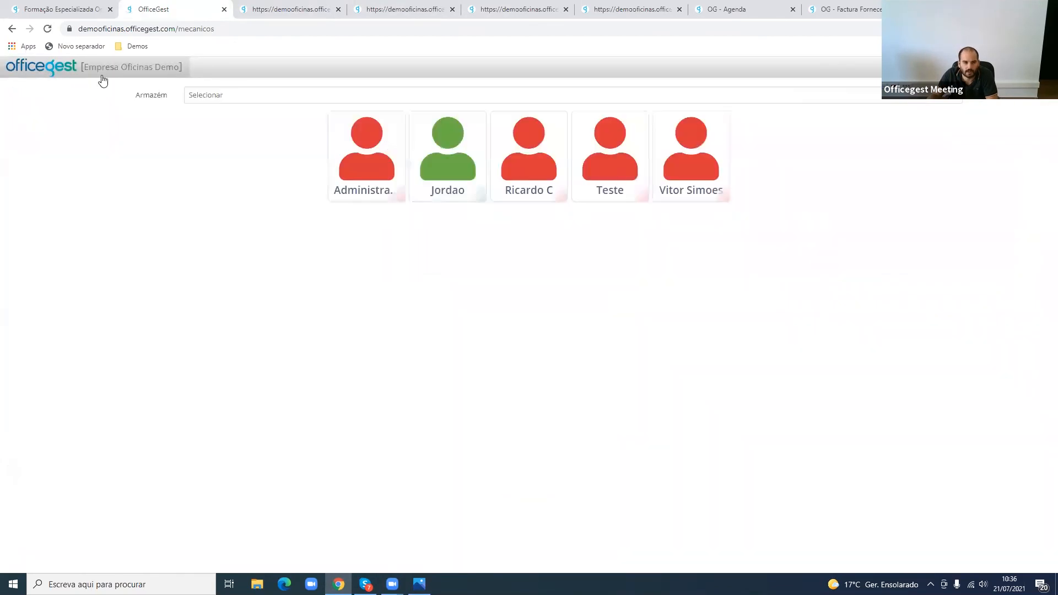
# - Leave the mechanic area, sign back in to the BackOffice and dismiss the browser's password warning
pyautogui.click(99, 68)
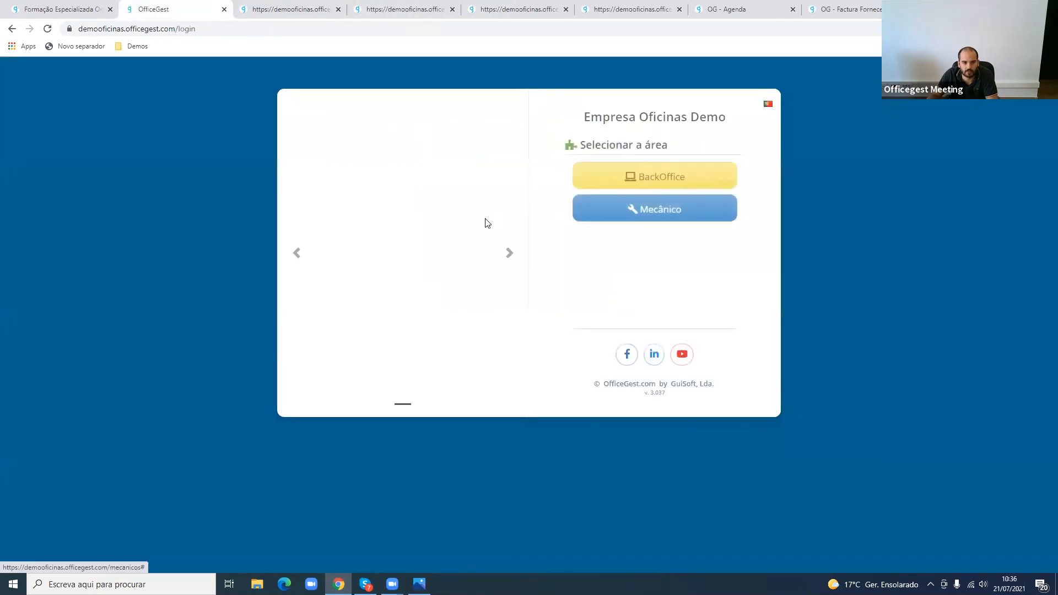
pyautogui.click(673, 180)
pyautogui.click(640, 244)
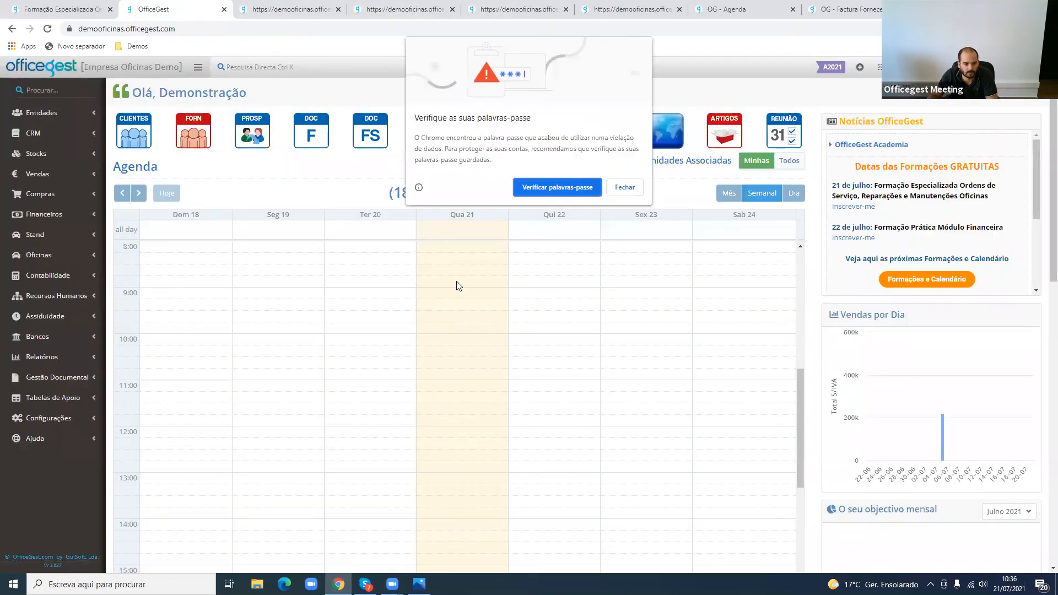
pyautogui.click(624, 187)
# - Open the Relatório de Tempos from the workshop reports
pyautogui.click(42, 356)
pyautogui.scroll(-2, 55, 369)
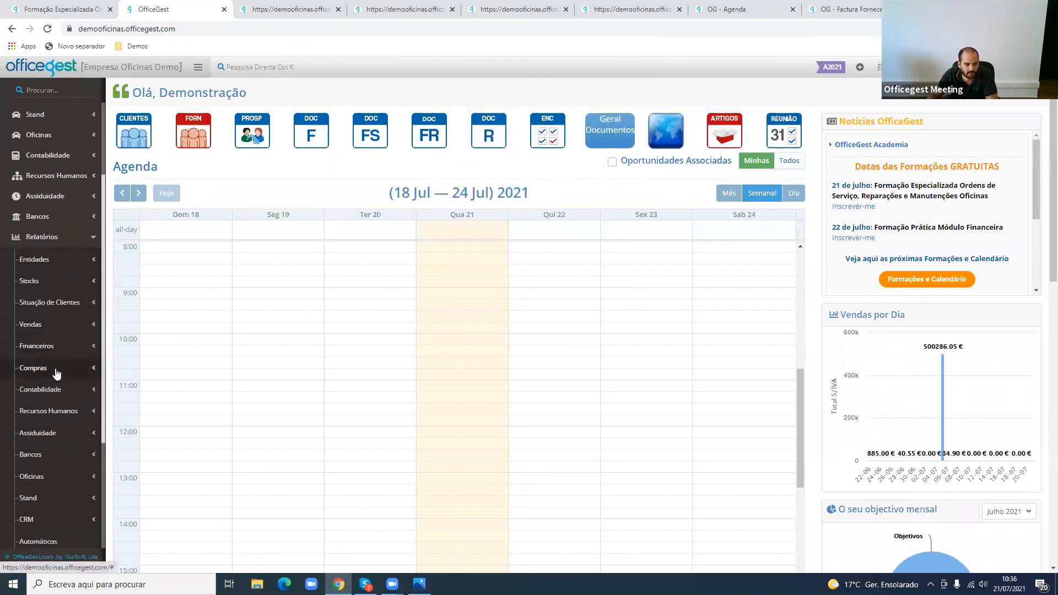
pyautogui.scroll(-1, 61, 425)
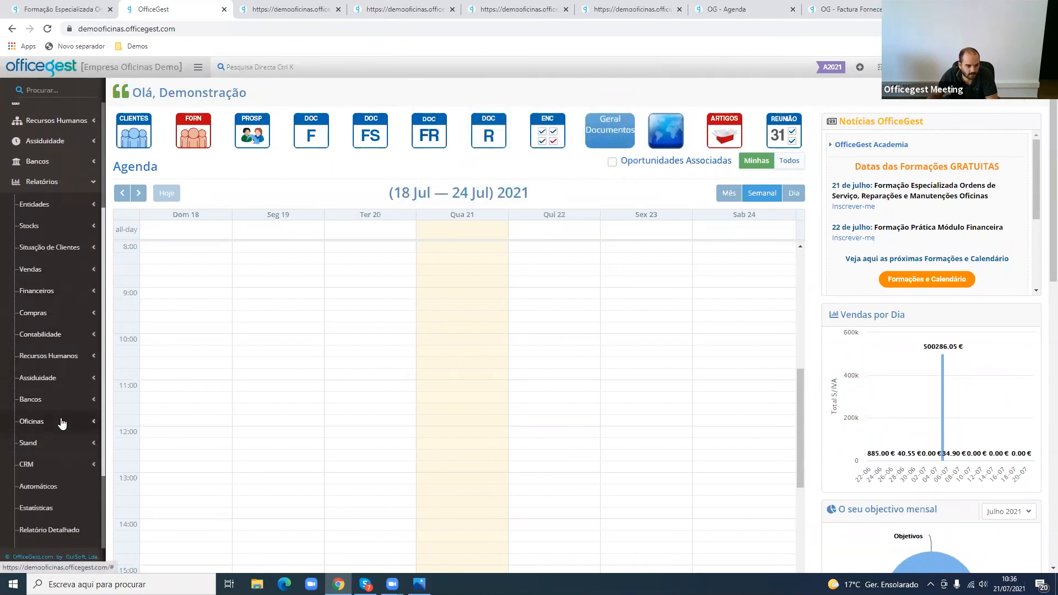
pyautogui.click(62, 422)
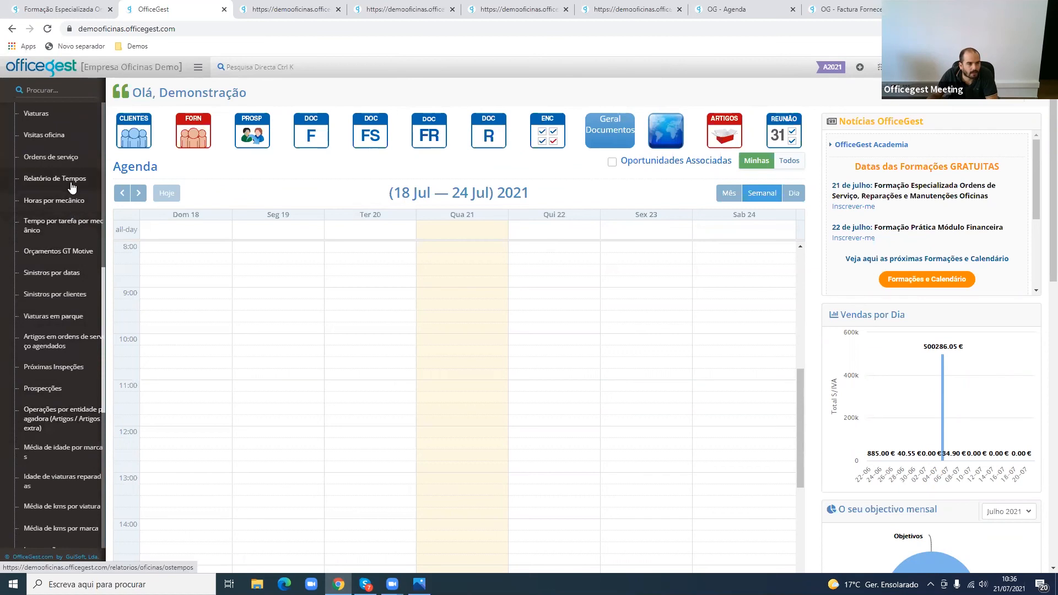
pyautogui.click(72, 186)
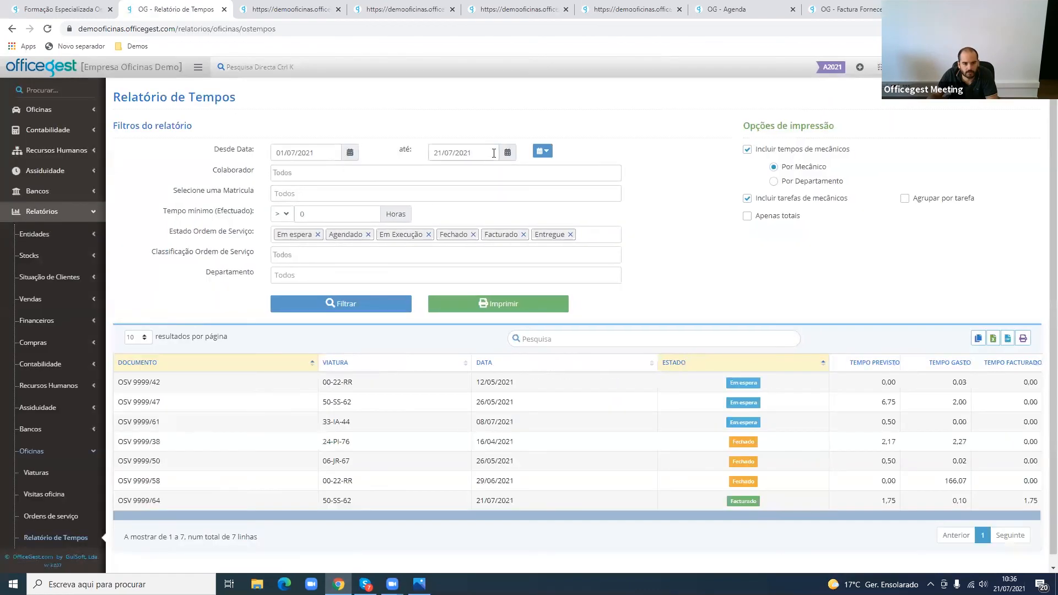
# - Limit the report period to today, 21/07/2021, filter the results and print the report
pyautogui.click(543, 151)
pyautogui.click(568, 168)
pyautogui.click(341, 303)
pyautogui.click(471, 304)
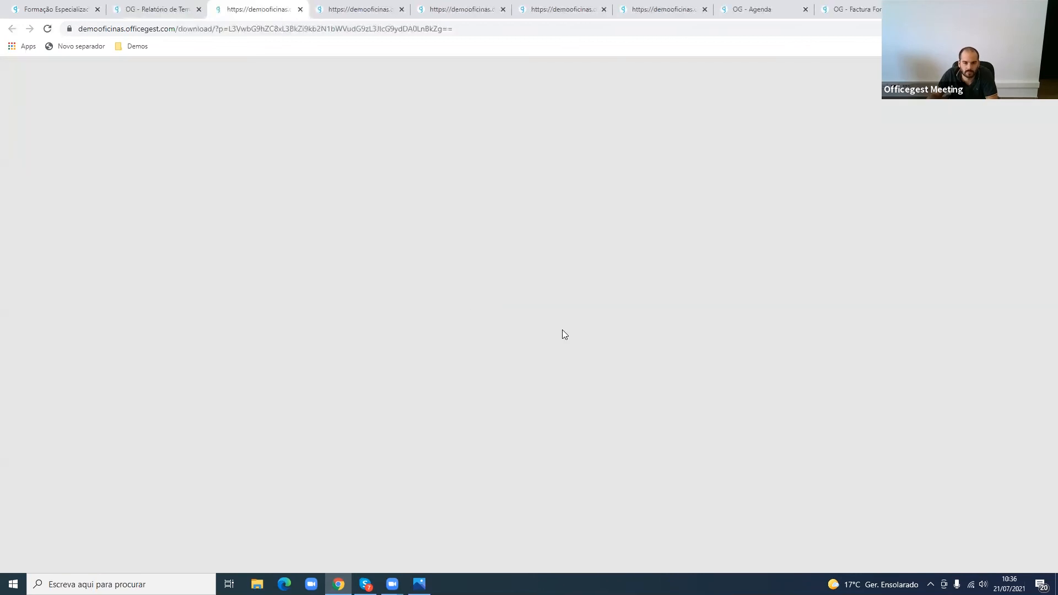
# - Examine the lunch break's Tempo and Observações and the mechanic's time and cost totals in the printout, and close it
pyautogui.scroll(5, 664, 290)
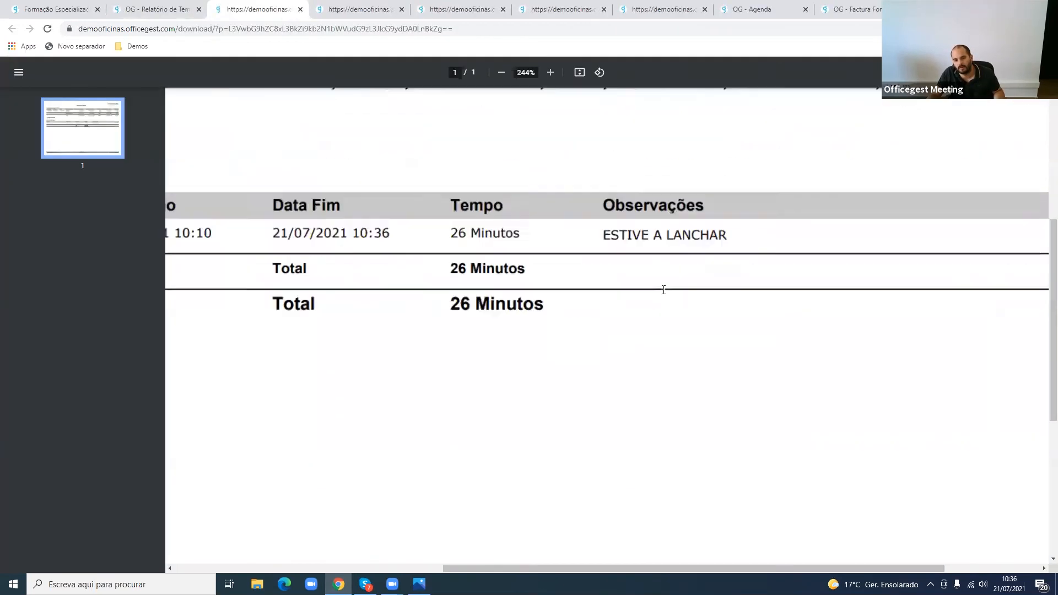
pyautogui.moveTo(490, 241); pyautogui.dragTo(565, 248)
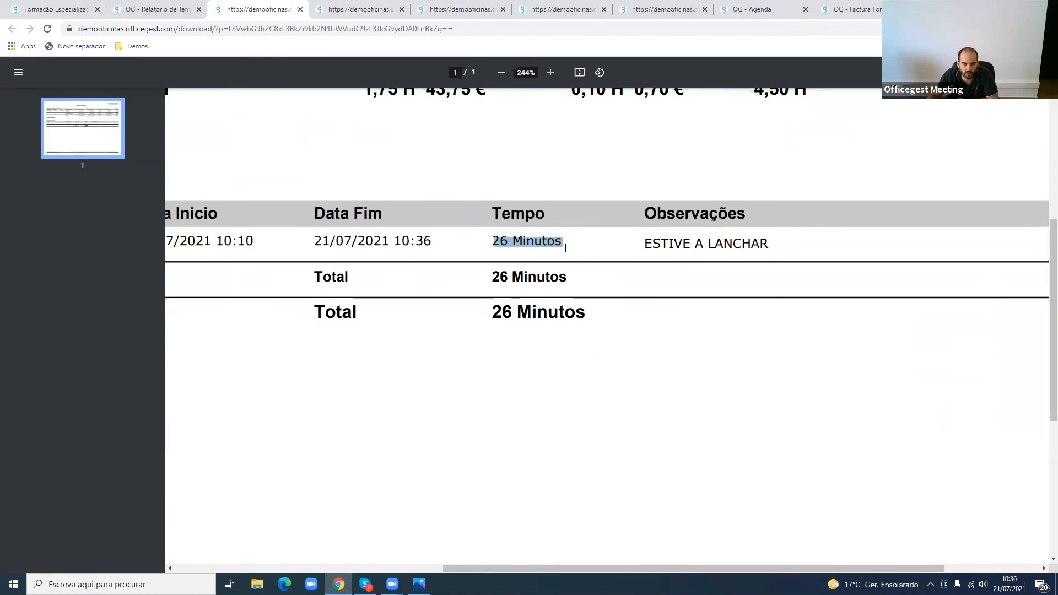
pyautogui.scroll(-5, 621, 249)
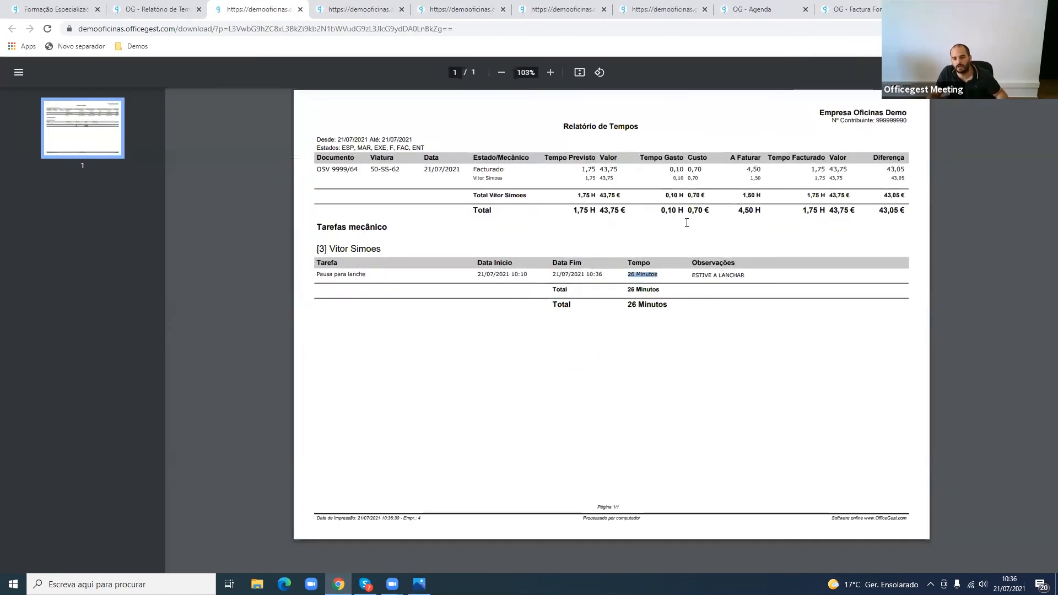
pyautogui.scroll(1, 789, 215)
pyautogui.click(857, 185)
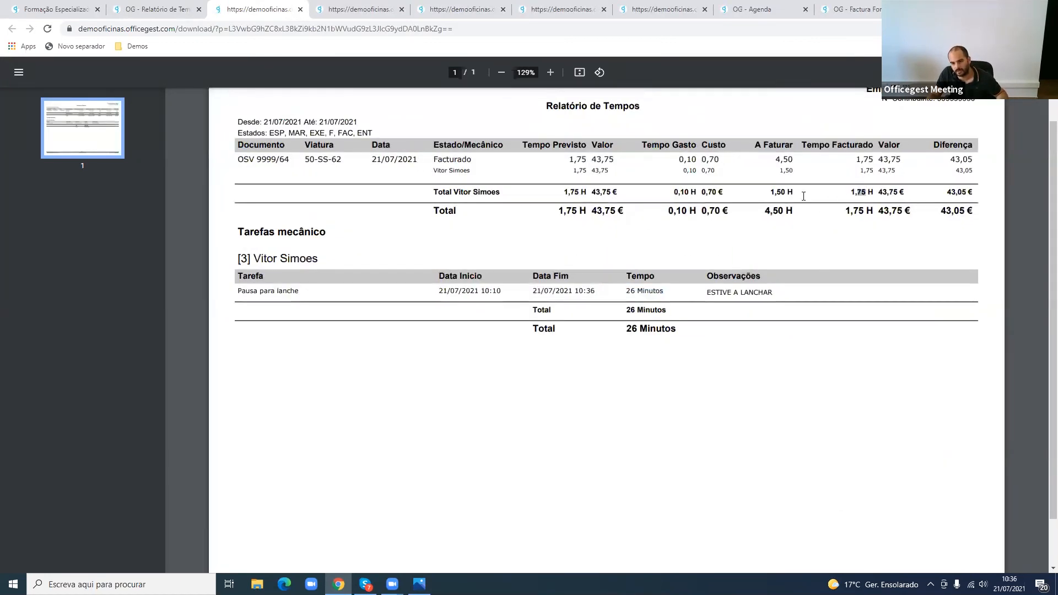
pyautogui.moveTo(674, 192); pyautogui.dragTo(717, 191)
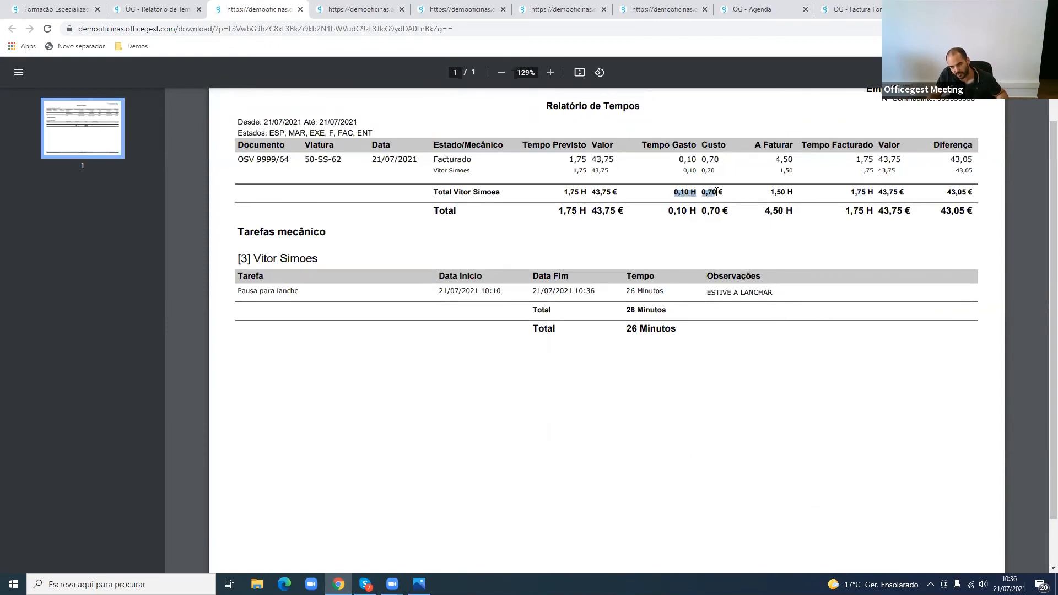
pyautogui.scroll(3, 711, 190)
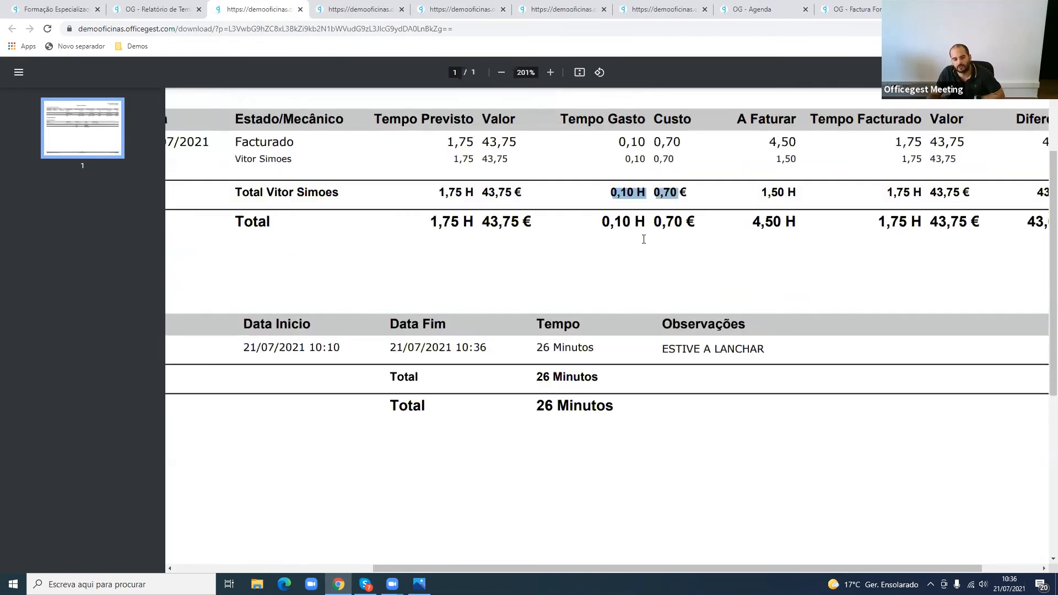
pyautogui.moveTo(536, 347); pyautogui.dragTo(790, 359)
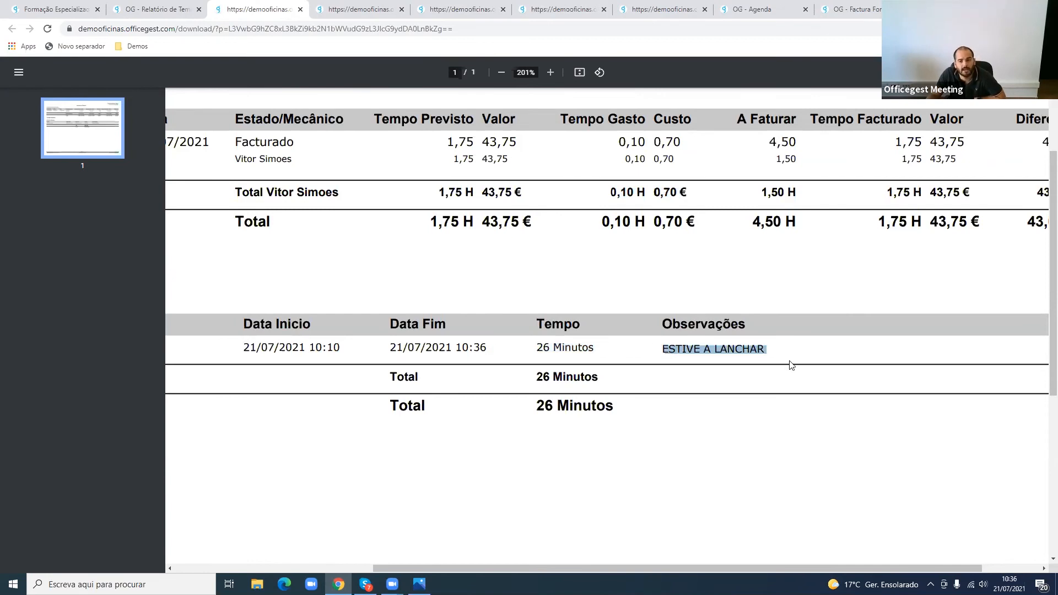
pyautogui.scroll(1, 792, 365)
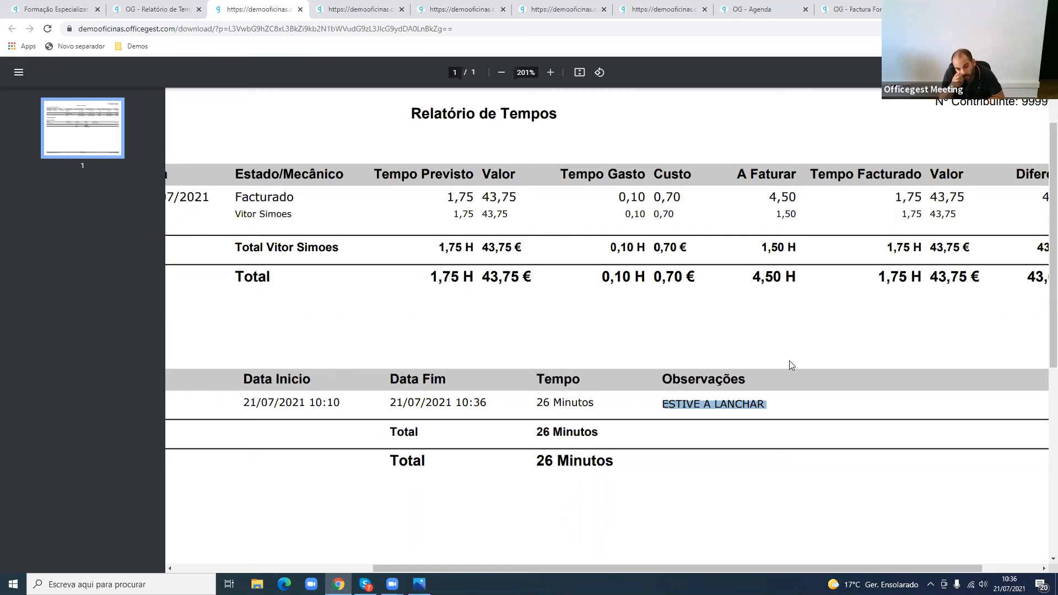
pyautogui.click(301, 9)
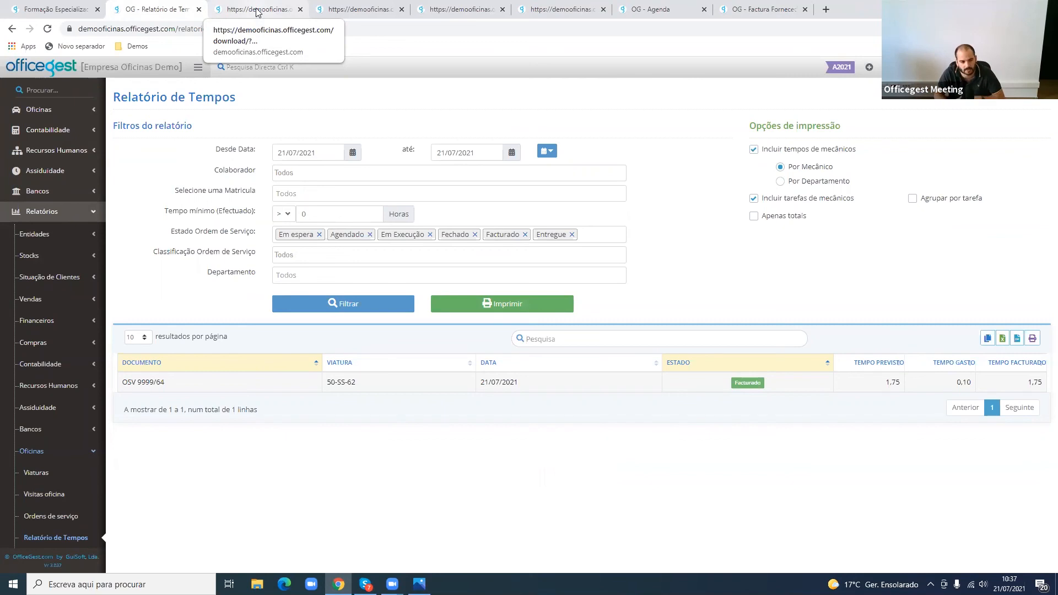
# - Open the Automáticos page for reports sent automatically by e-mail
pyautogui.scroll(-10, 71, 459)
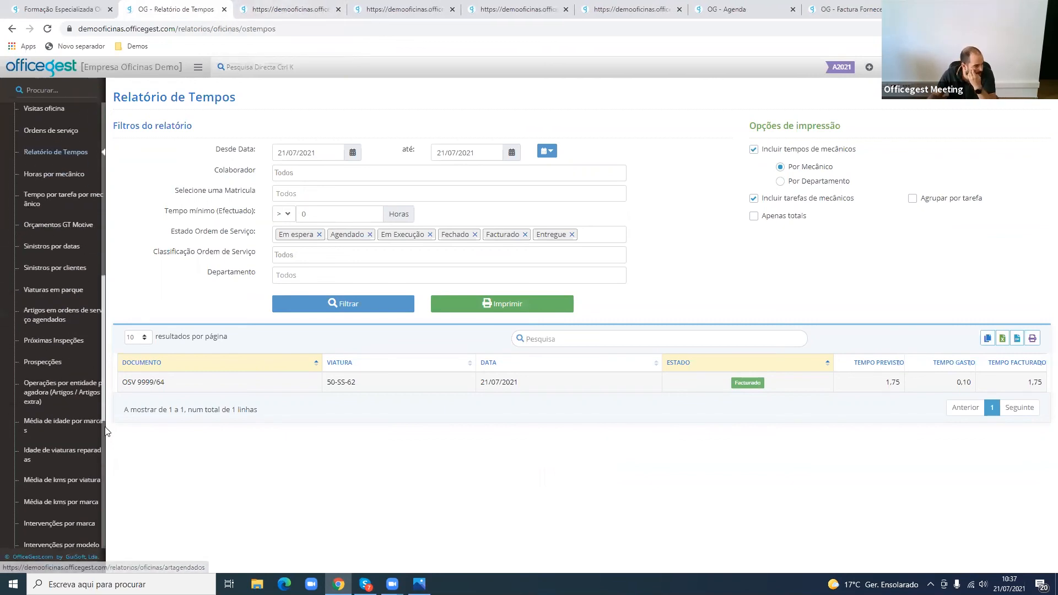
pyautogui.scroll(-5, 72, 459)
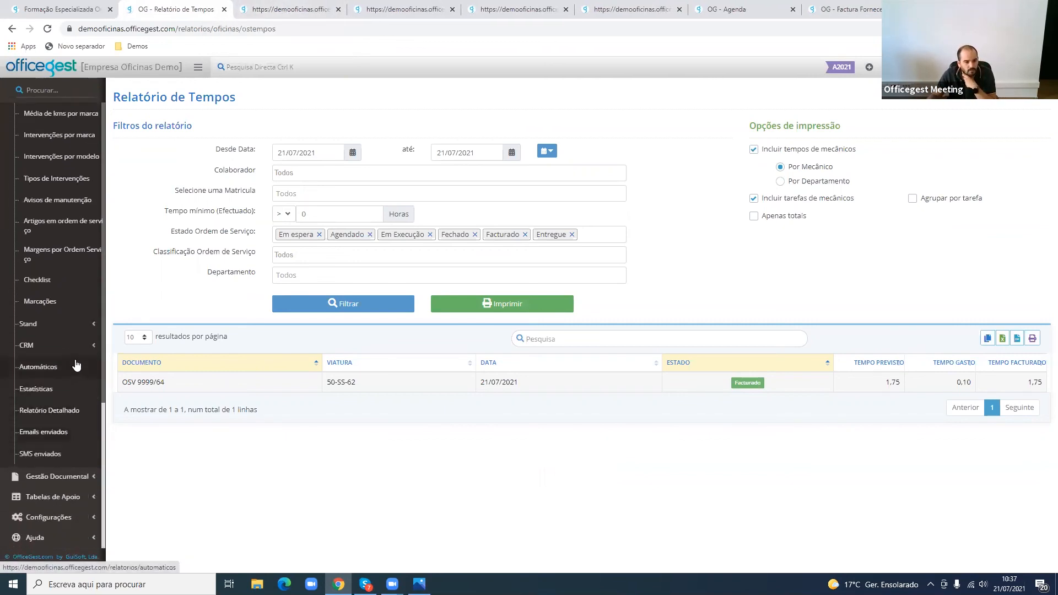
pyautogui.click(76, 366)
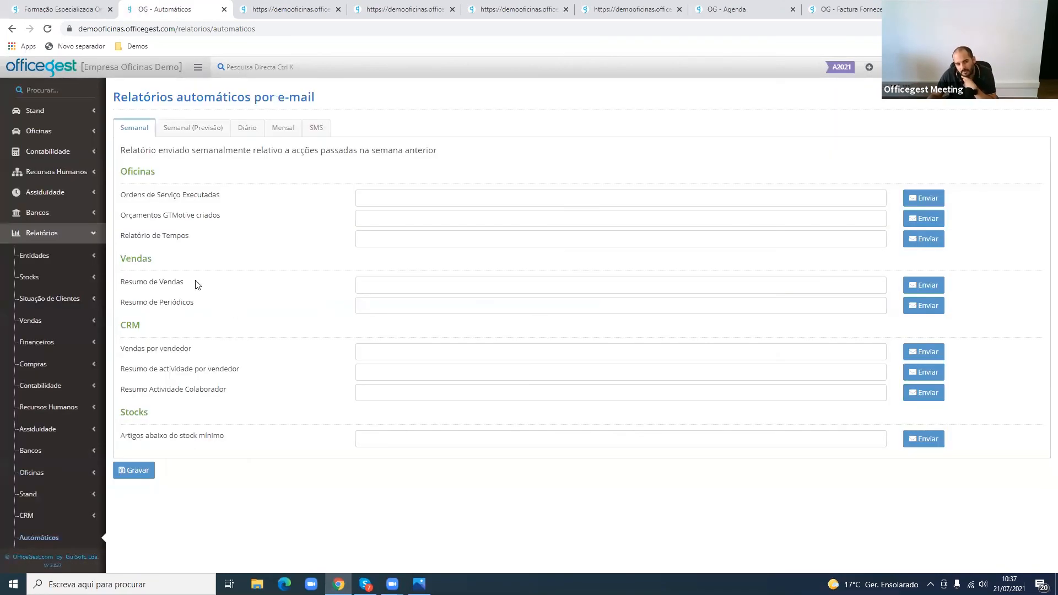
# - Review the automatic reports offered under Semanal, Semanal (Previsão), Diário, Mensal and SMS, including the weekly Relatório de Tempos and Ordens de Serviço Executadas
pyautogui.moveTo(140, 233); pyautogui.dragTo(121, 235)
pyautogui.moveTo(228, 232); pyautogui.dragTo(235, 237)
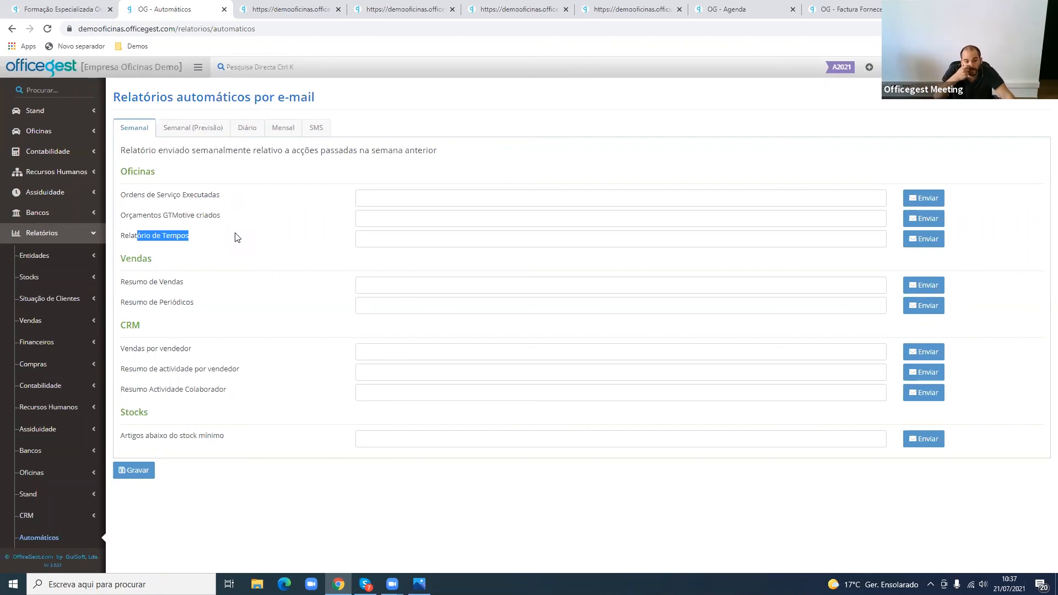
pyautogui.moveTo(222, 195); pyautogui.dragTo(125, 195)
pyautogui.click(211, 135)
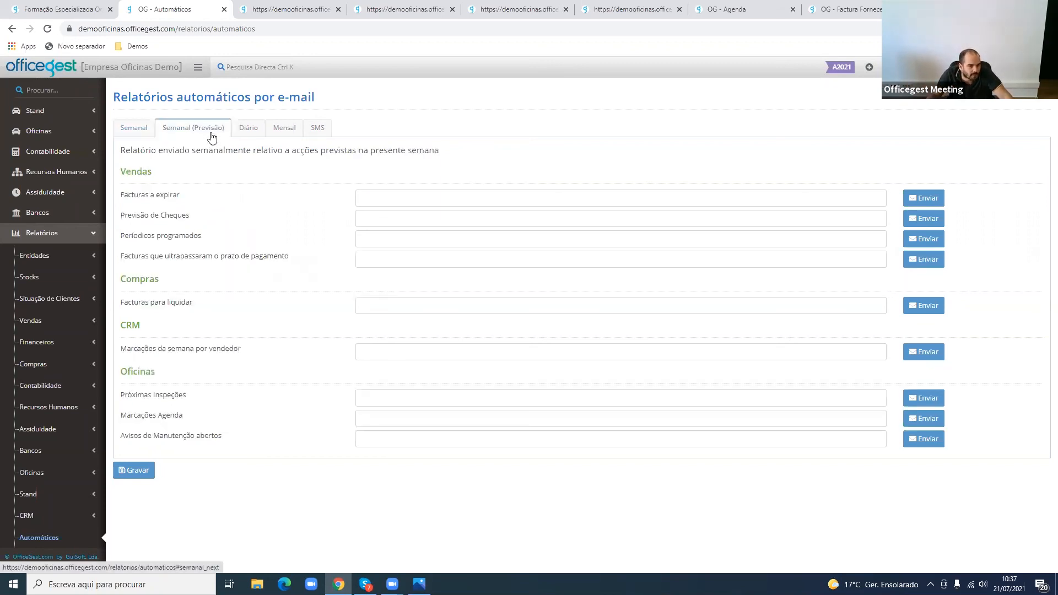
pyautogui.click(259, 133)
pyautogui.click(283, 129)
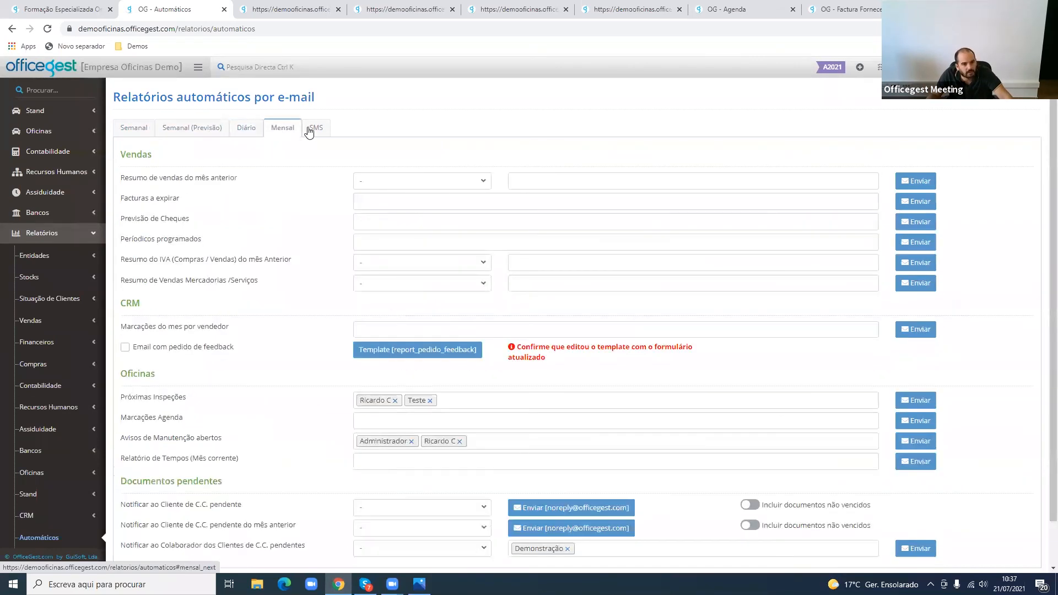
pyautogui.click(314, 129)
pyautogui.click(261, 130)
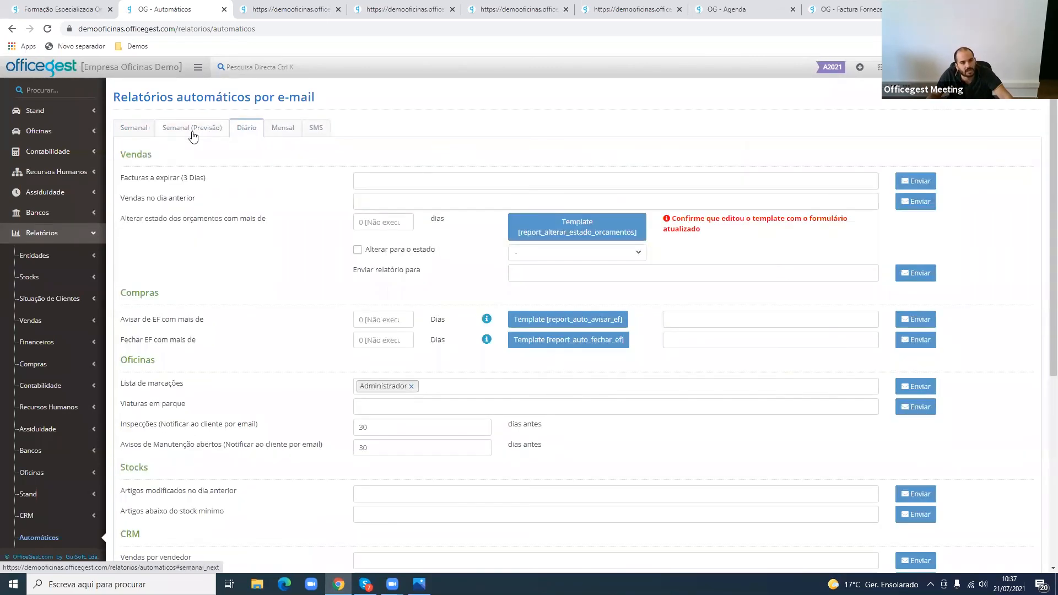
pyautogui.click(136, 133)
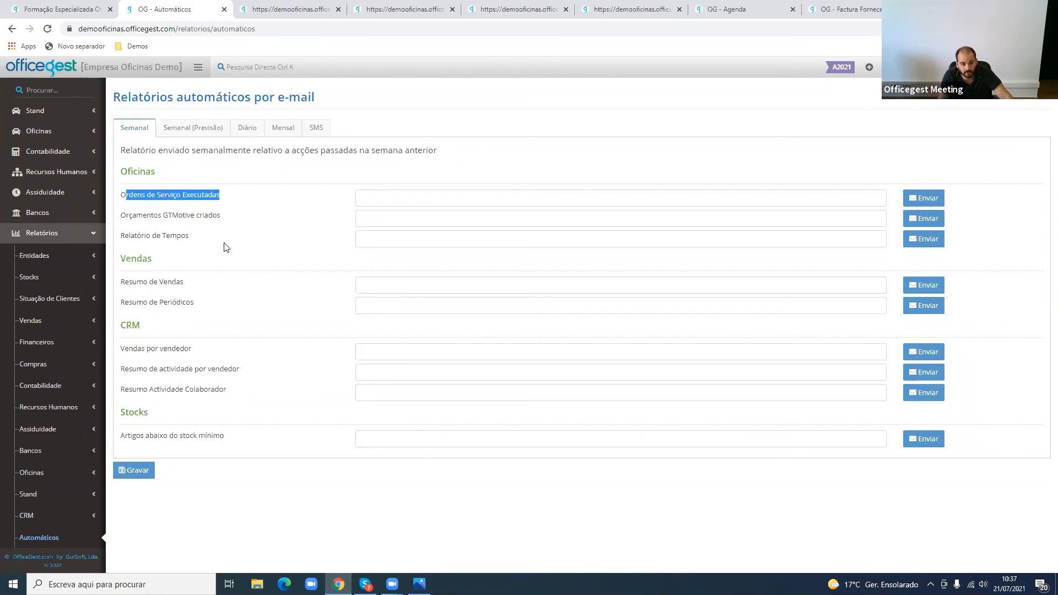
# - Review the course page's last topics on automatisms and other specific configurations, and switch to the training's cover image in Photos
pyautogui.click(60, 8)
pyautogui.doubleClick(310, 367)
pyautogui.moveTo(282, 381); pyautogui.dragTo(417, 380)
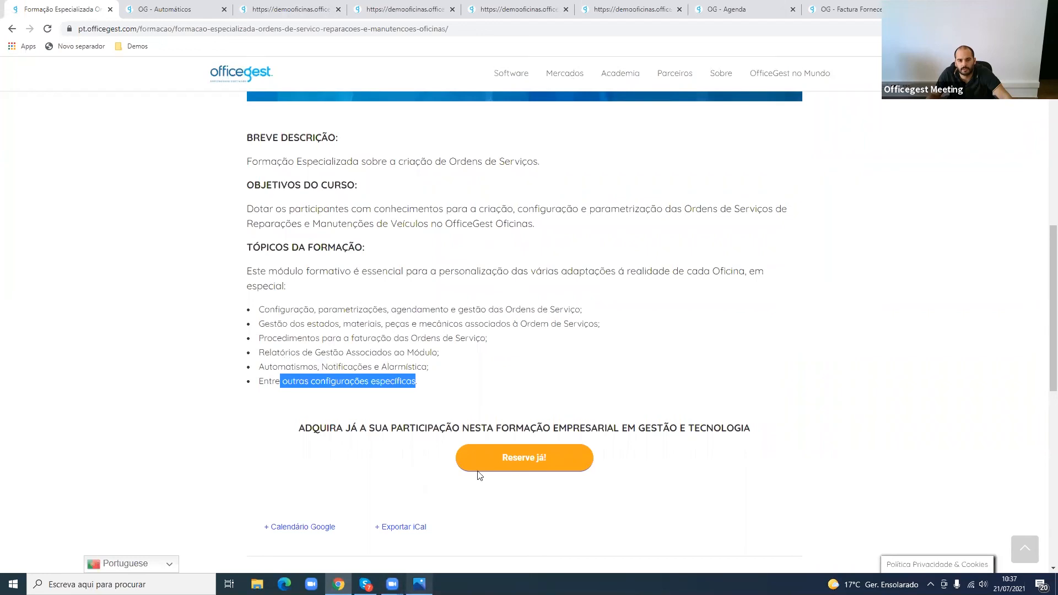
pyautogui.click(419, 584)
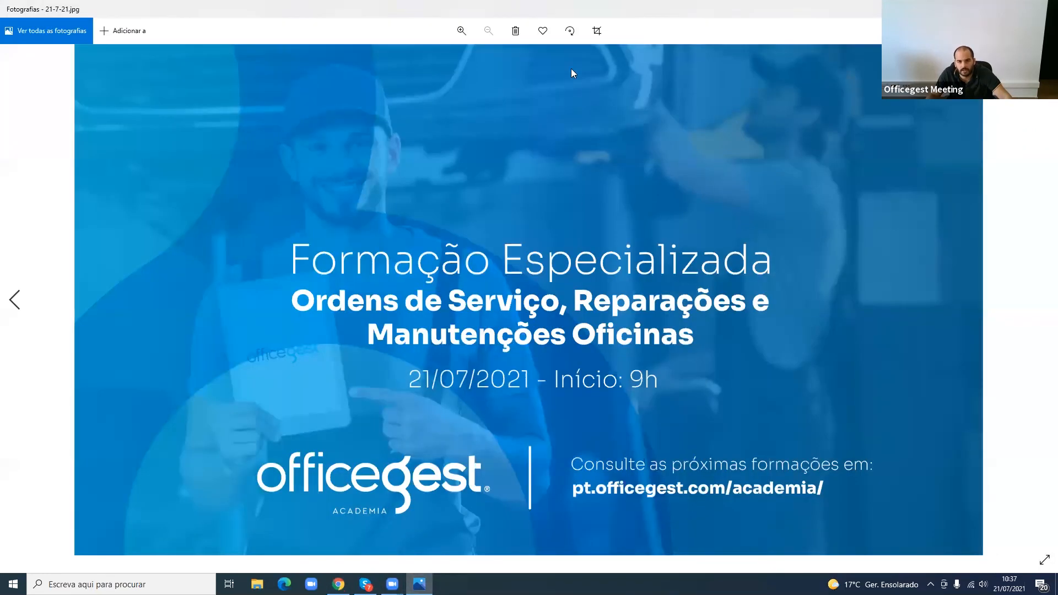
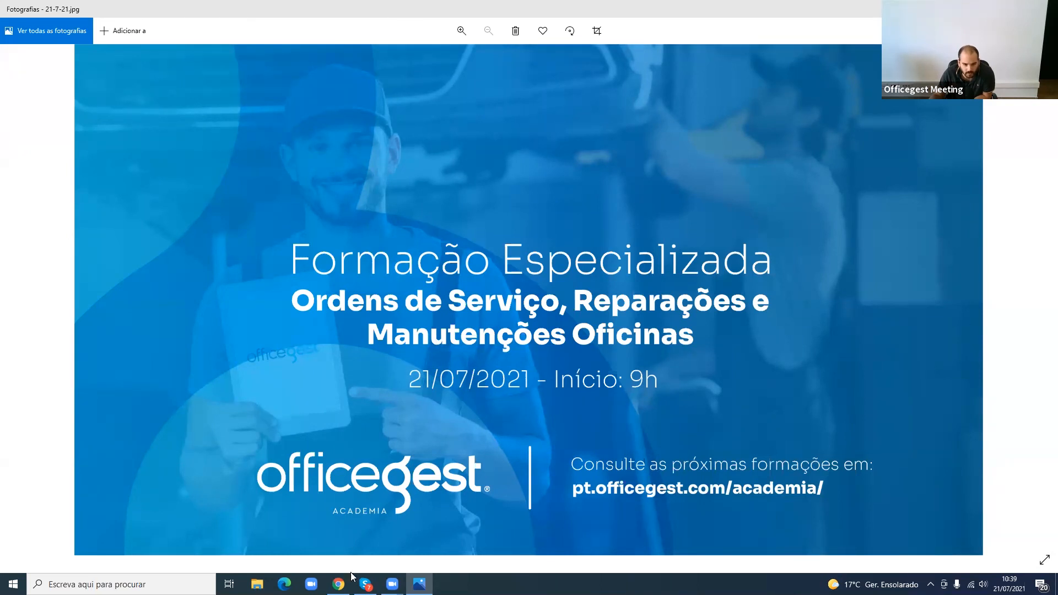
# - Switch to OfficeGest in Chrome and open the configuration parameters (Parâmetros)
pyautogui.click(338, 584)
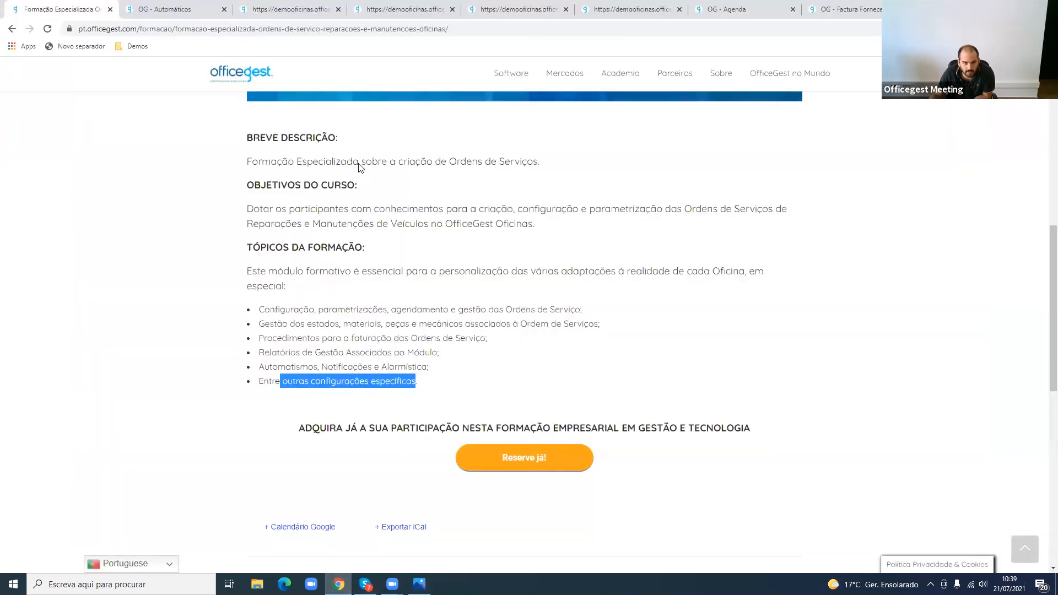
pyautogui.click(207, 9)
pyautogui.click(77, 521)
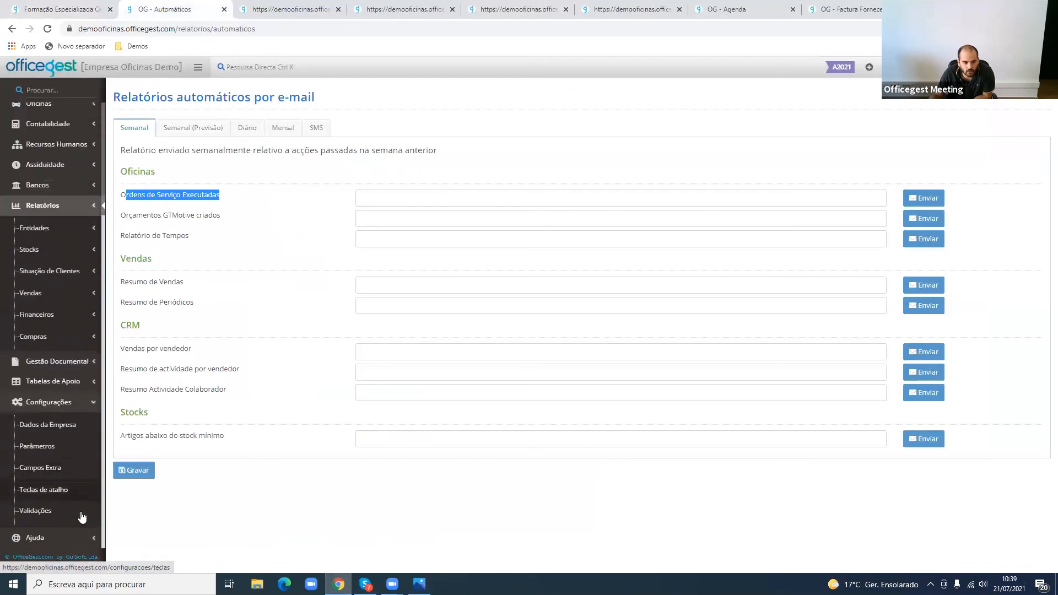
pyautogui.click(77, 386)
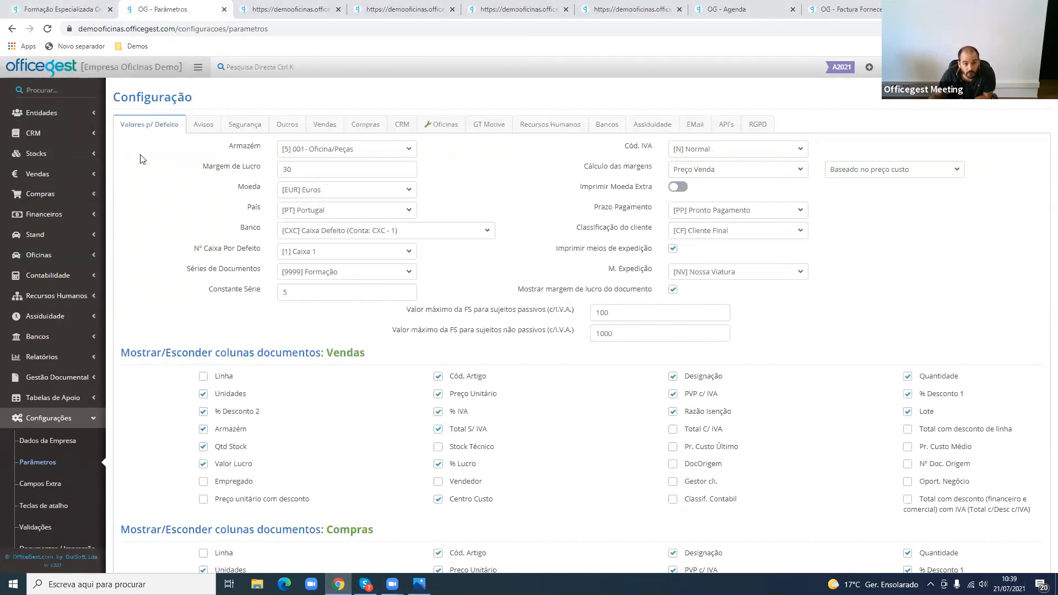
# - Review the show/hide column settings for Vendas, Compras and Ordem de Serviço documents, including the Matrícula column in Compras
pyautogui.scroll(-1, 140, 217)
pyautogui.scroll(1, 146, 212)
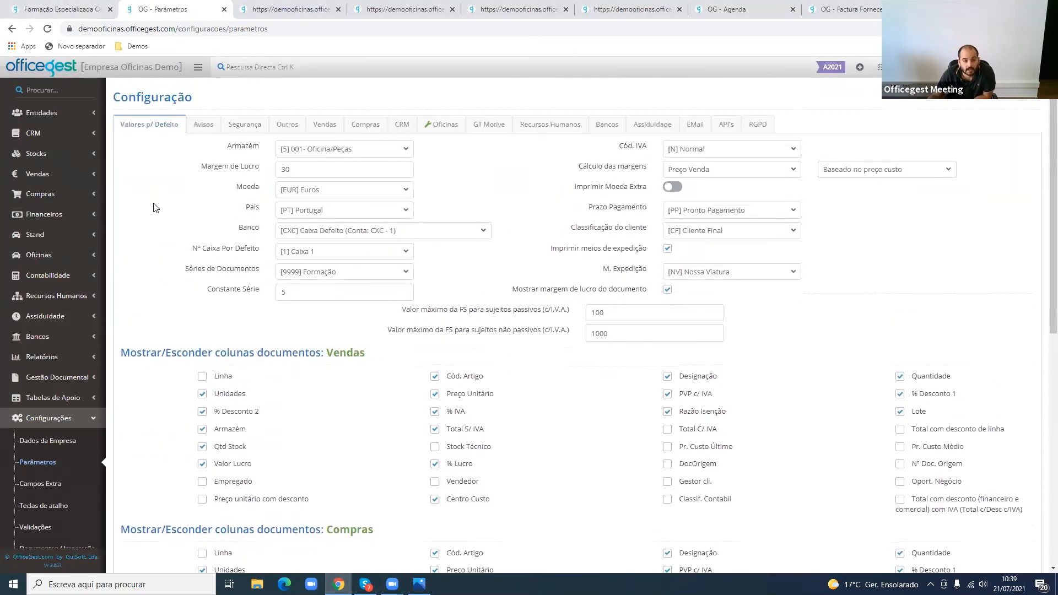
pyautogui.scroll(-1, 154, 207)
pyautogui.scroll(-2, 182, 342)
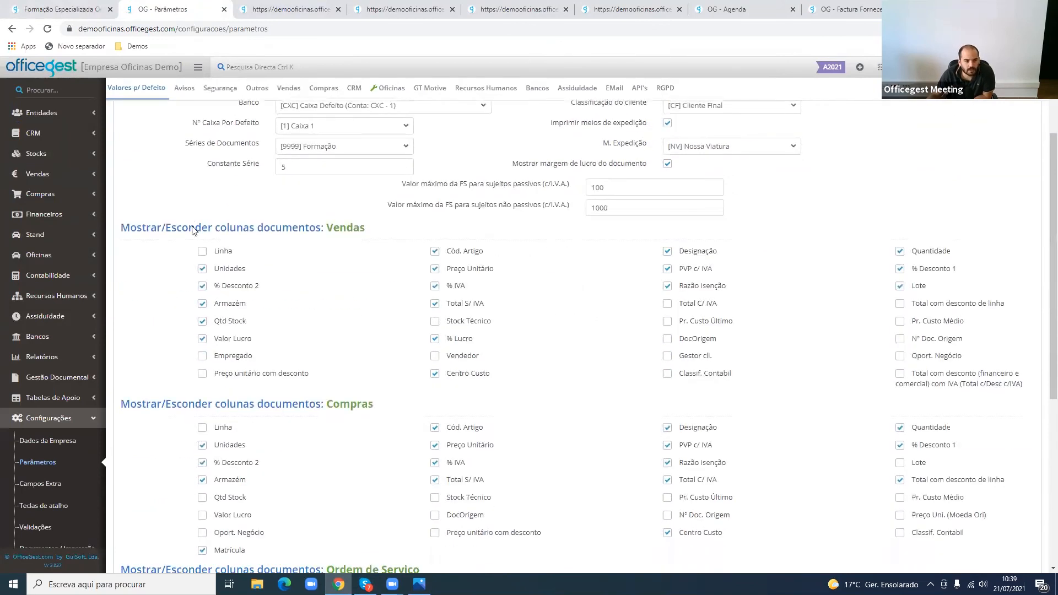
pyautogui.moveTo(122, 369); pyautogui.dragTo(393, 372)
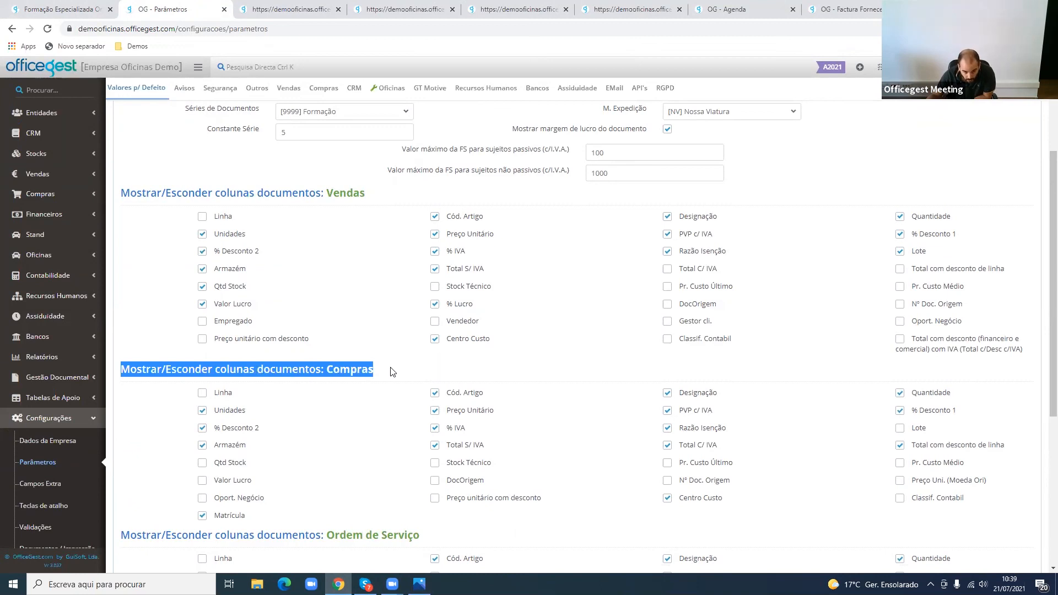
pyautogui.scroll(-1, 231, 529)
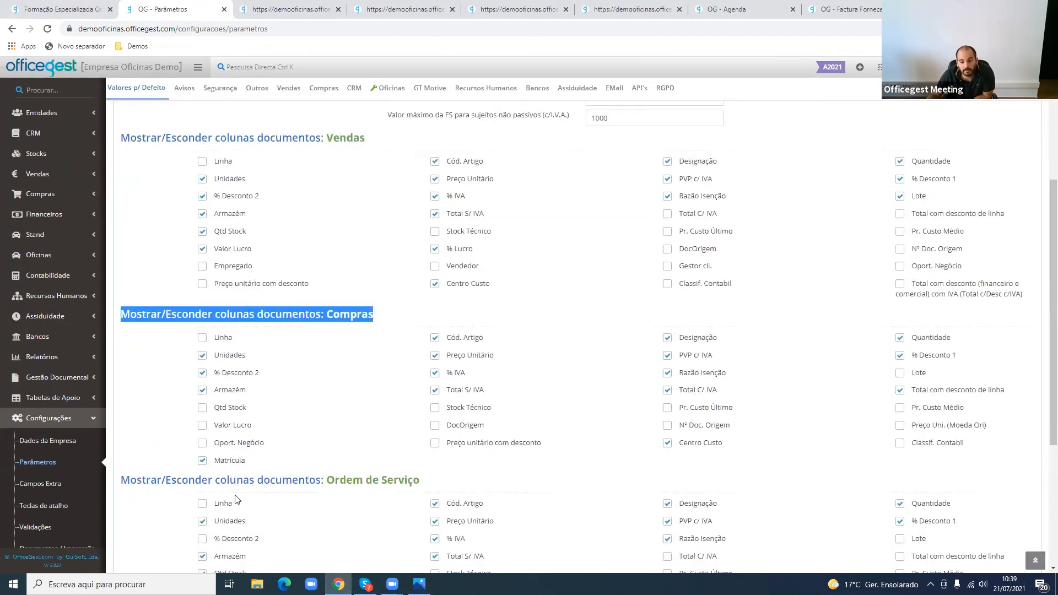
pyautogui.click(230, 463)
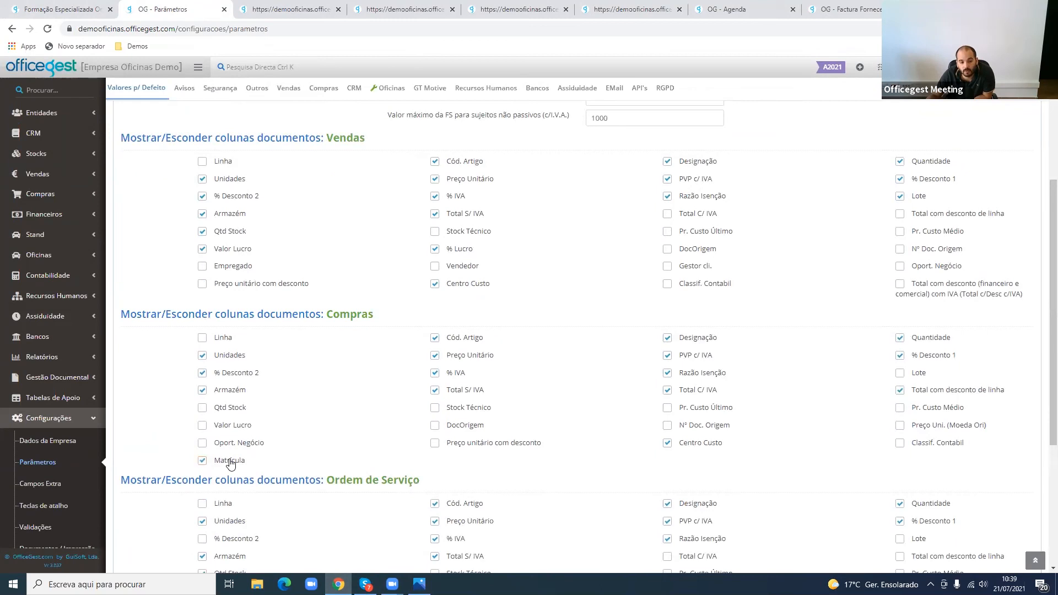
pyautogui.click(231, 463)
pyautogui.scroll(-4, 222, 467)
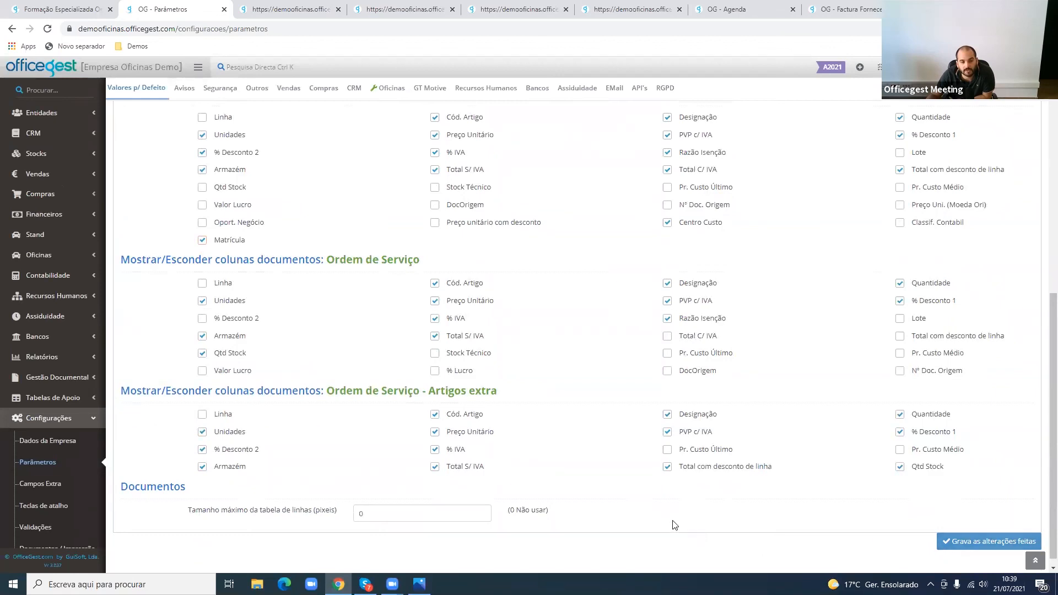
pyautogui.scroll(15, 701, 535)
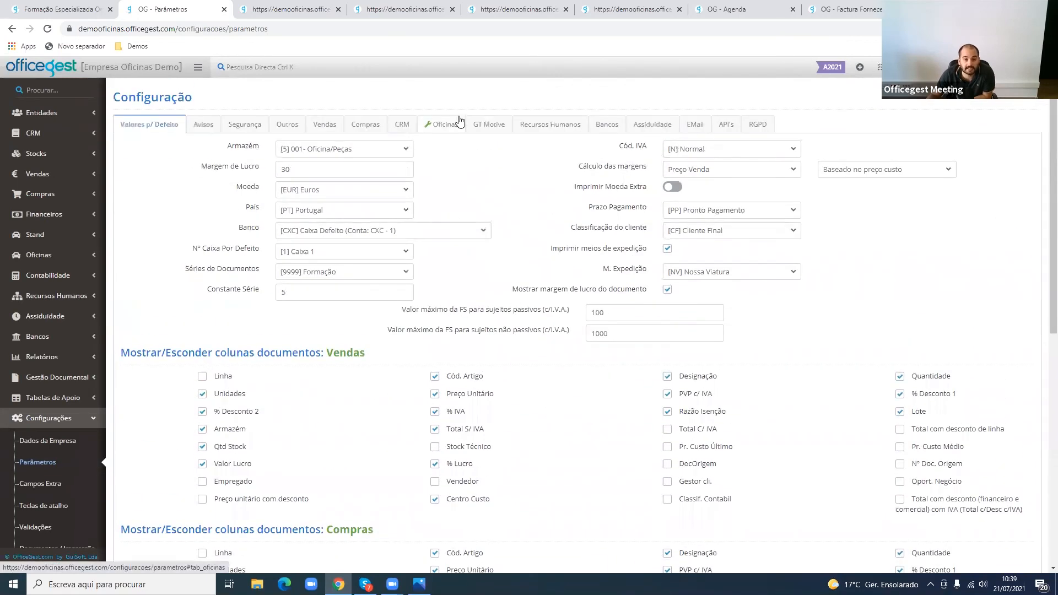
# - In the Oficinas parameters, set the service order states for licence plate searches in purchases to Em Execução
pyautogui.click(460, 120)
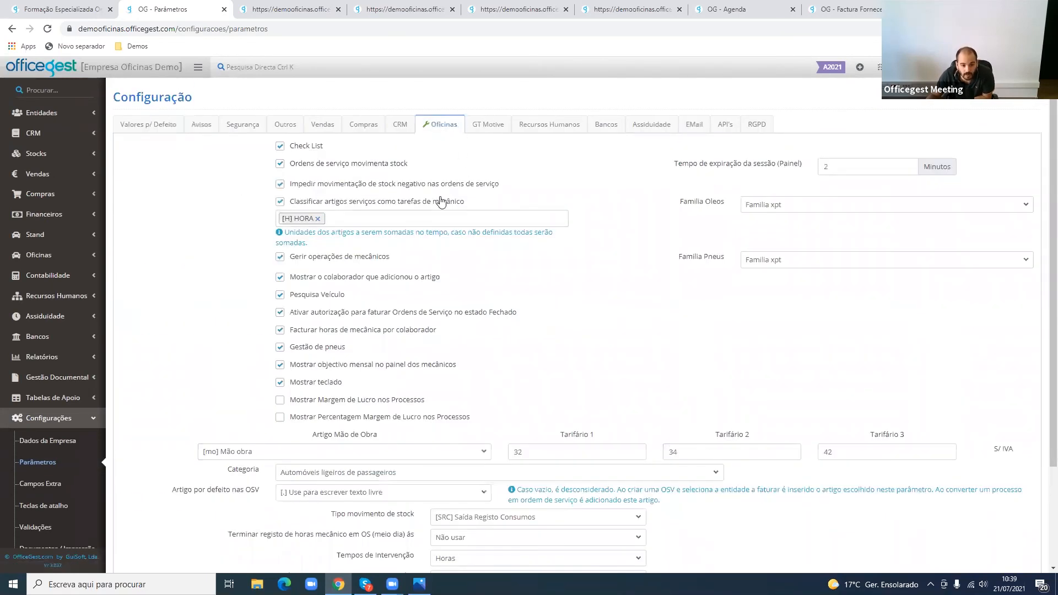
pyautogui.scroll(-2, 465, 309)
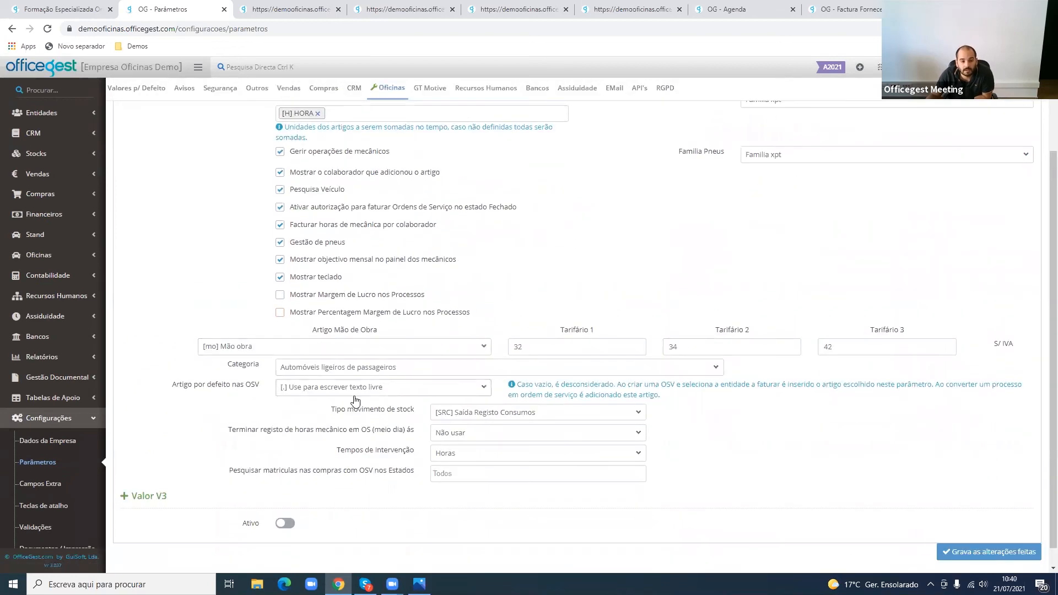
pyautogui.click(489, 473)
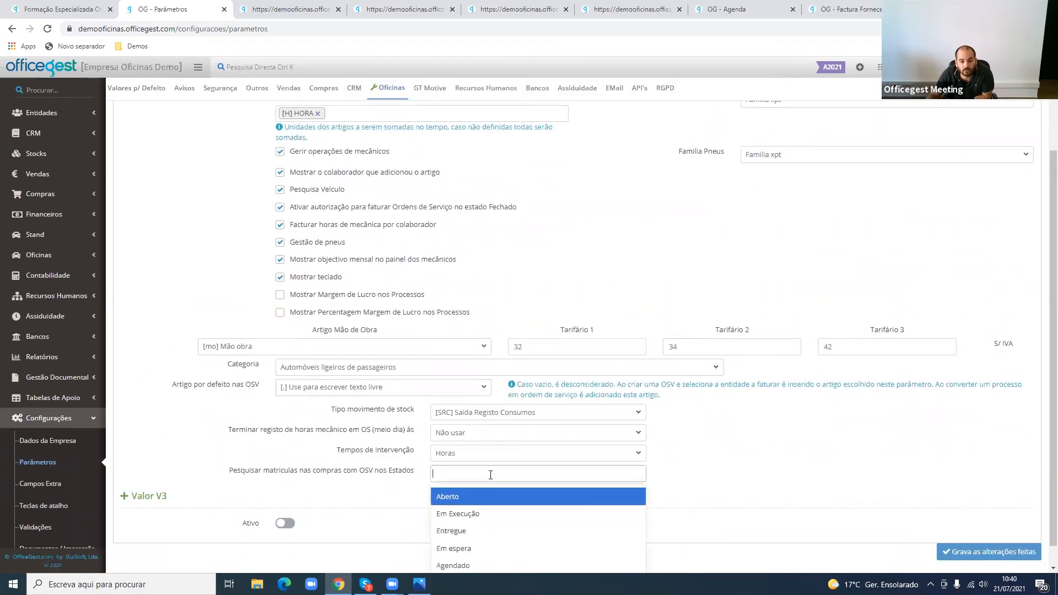
pyautogui.click(479, 518)
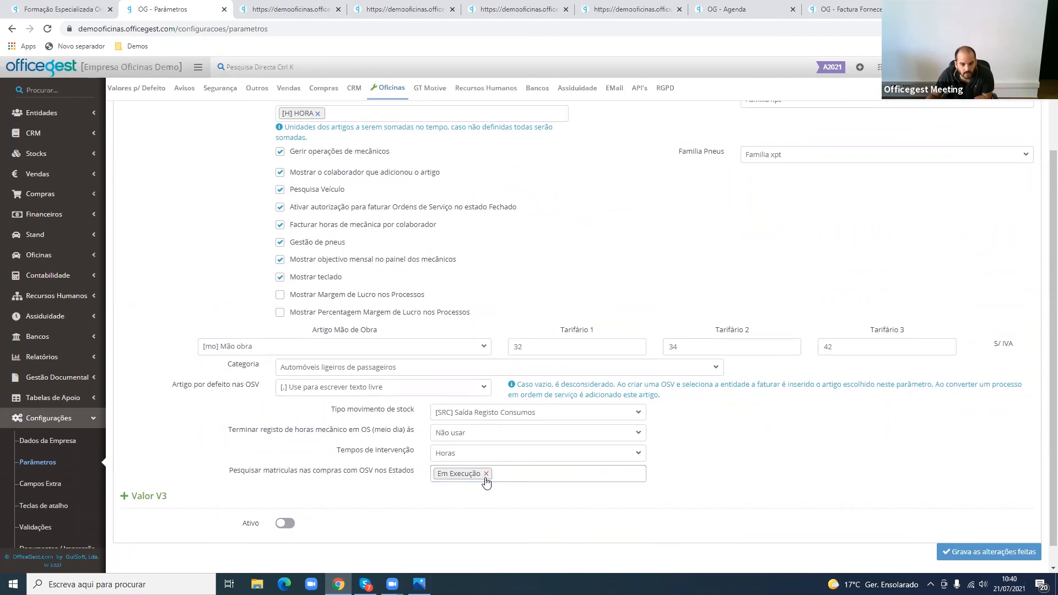
# - Return to the default values parameters and check the Compras document columns again
pyautogui.scroll(2, 330, 331)
pyautogui.click(149, 125)
pyautogui.scroll(-4, 234, 420)
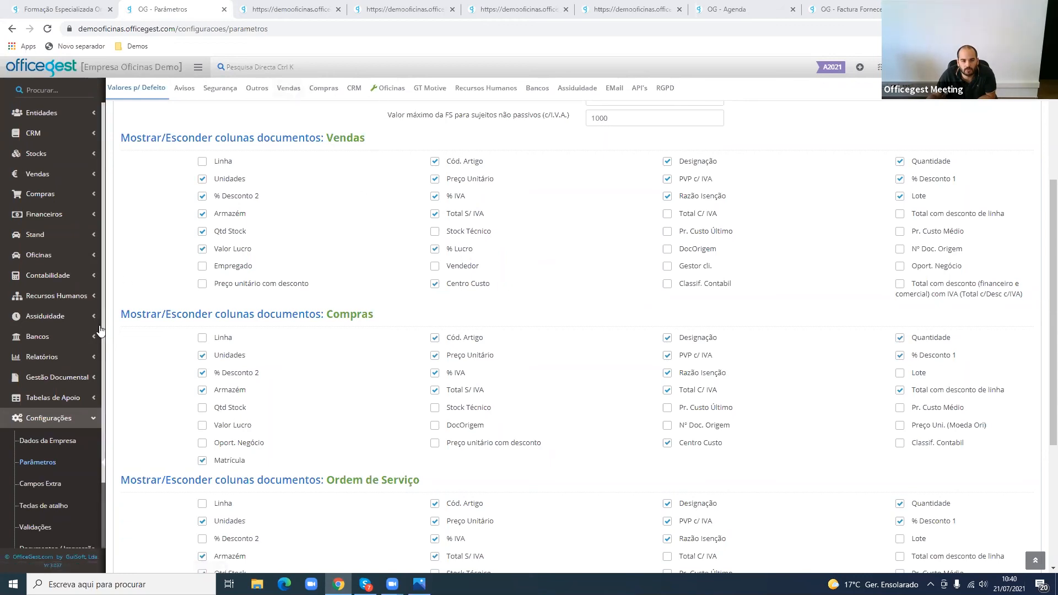
# - Open service order OSV 9999/63 from the workshop service orders list and view its Classificação options
pyautogui.click(71, 255)
pyautogui.click(70, 279)
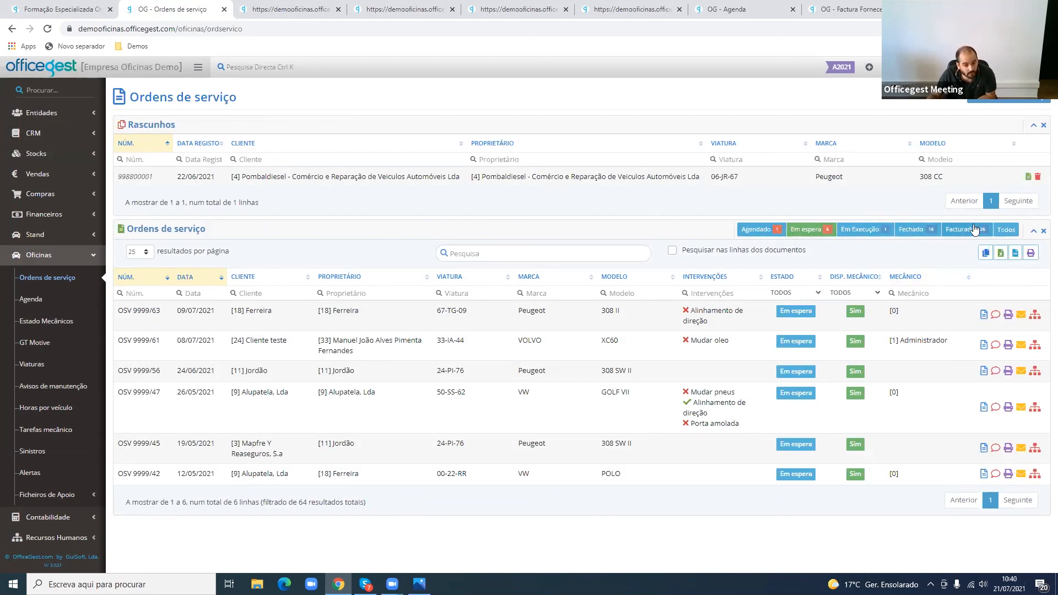
pyautogui.click(873, 319)
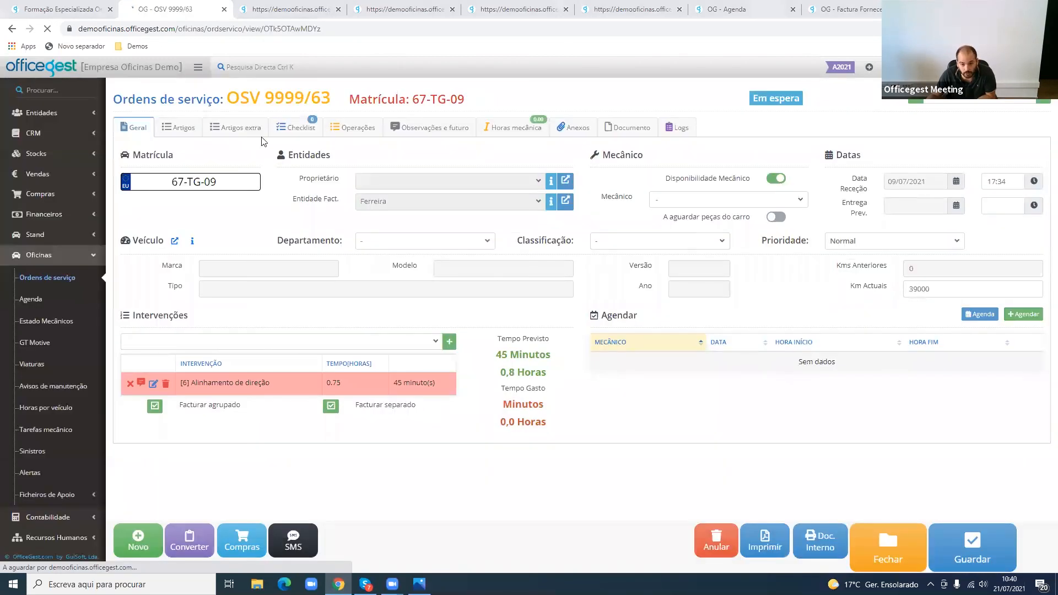
pyautogui.click(644, 250)
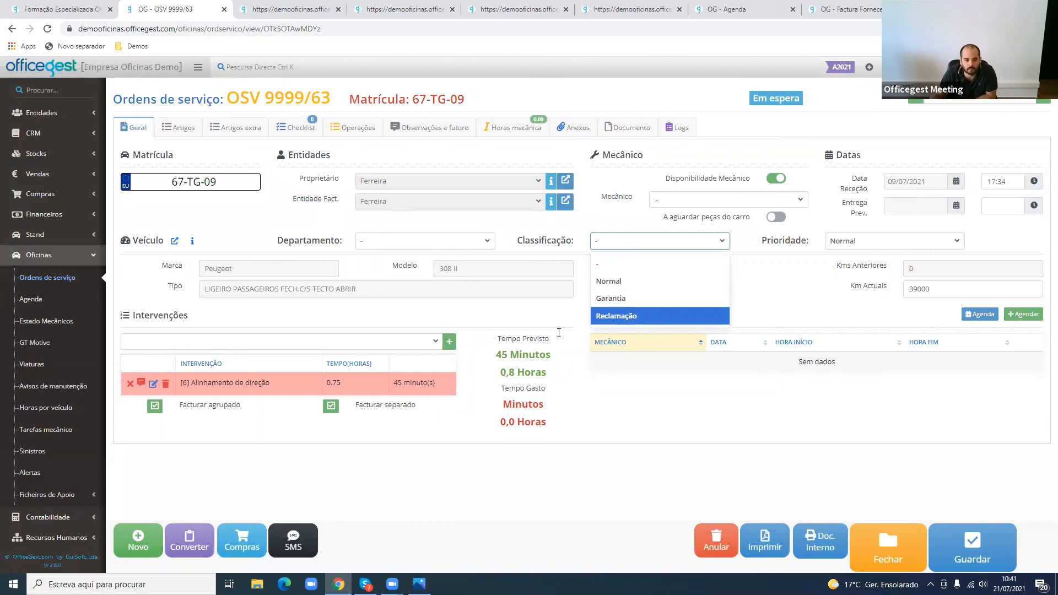
# - Open the support page in the help section and bring up the form for a new support request
pyautogui.scroll(-3, 58, 485)
pyautogui.click(55, 536)
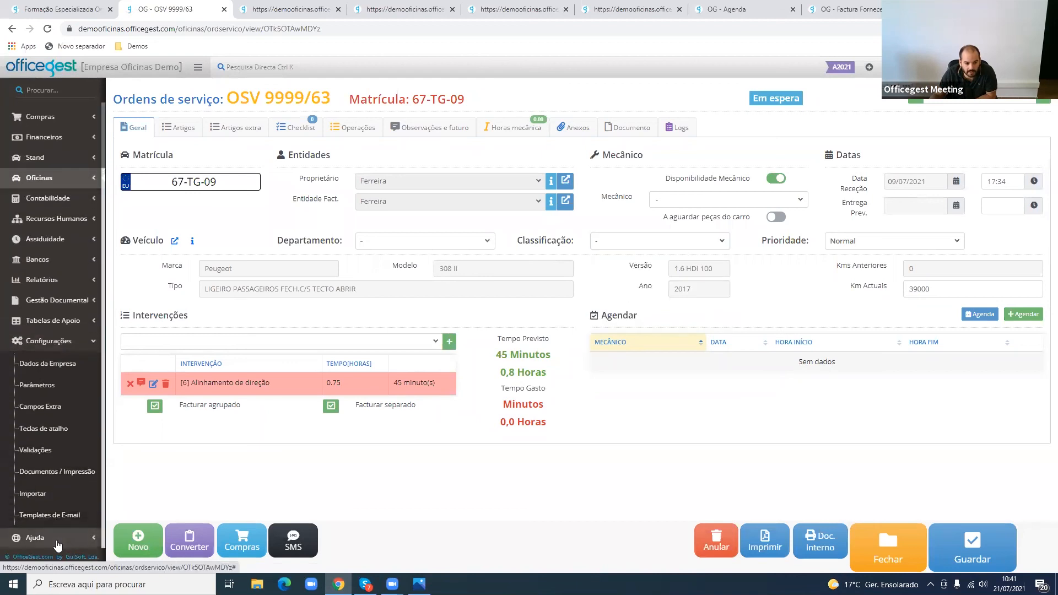
pyautogui.click(52, 496)
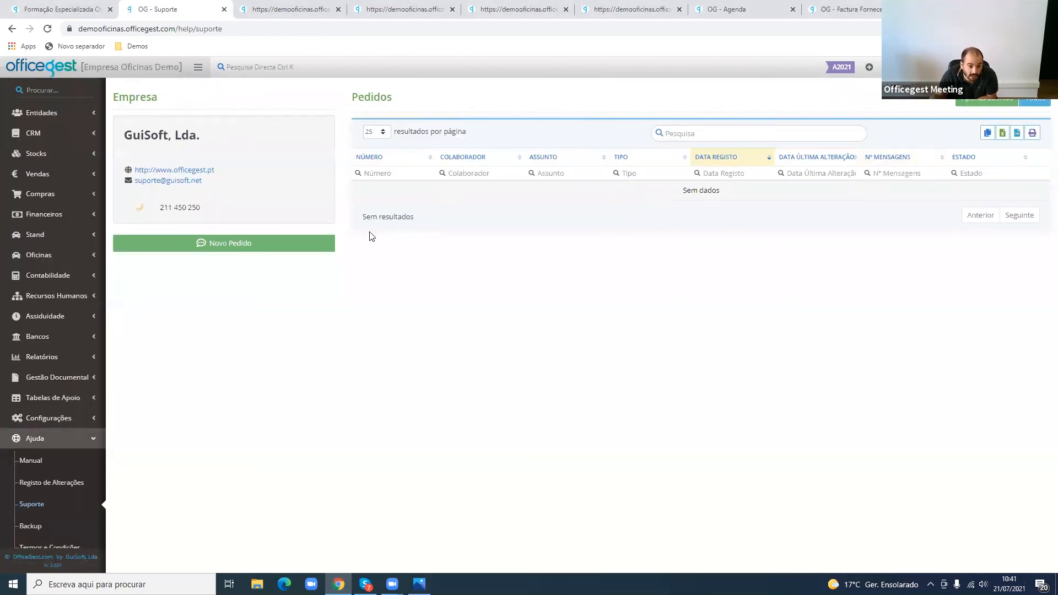
pyautogui.click(306, 249)
pyautogui.click(669, 227)
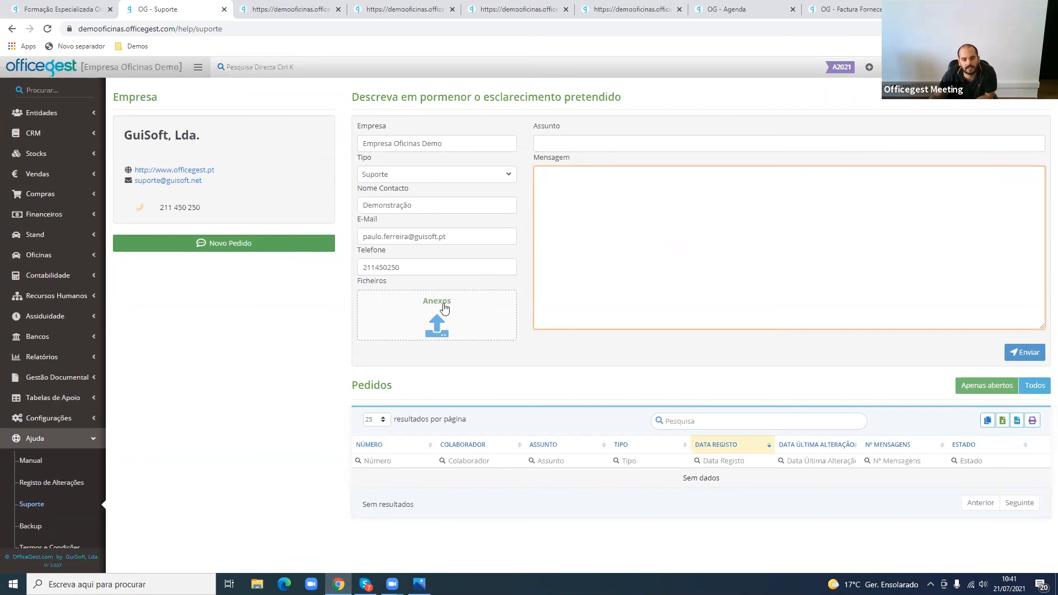
pyautogui.click(524, 297)
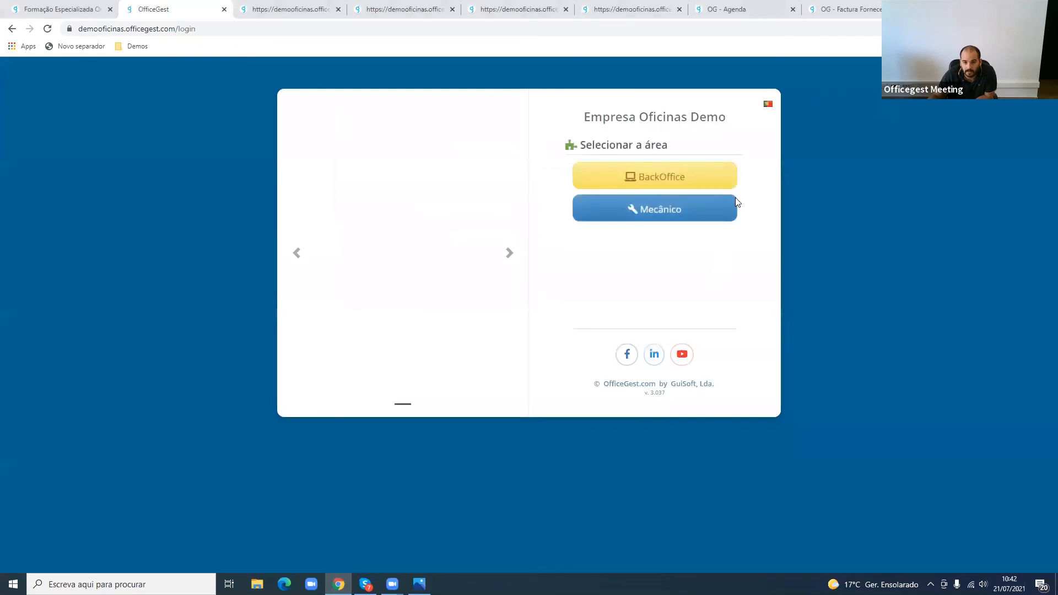
# - In the mechanics panel, select the last mechanic listed, enter the mechanic's PIN and dismiss the browser's password warning
pyautogui.click(714, 213)
pyautogui.moveTo(241, 212); pyautogui.dragTo(778, 163)
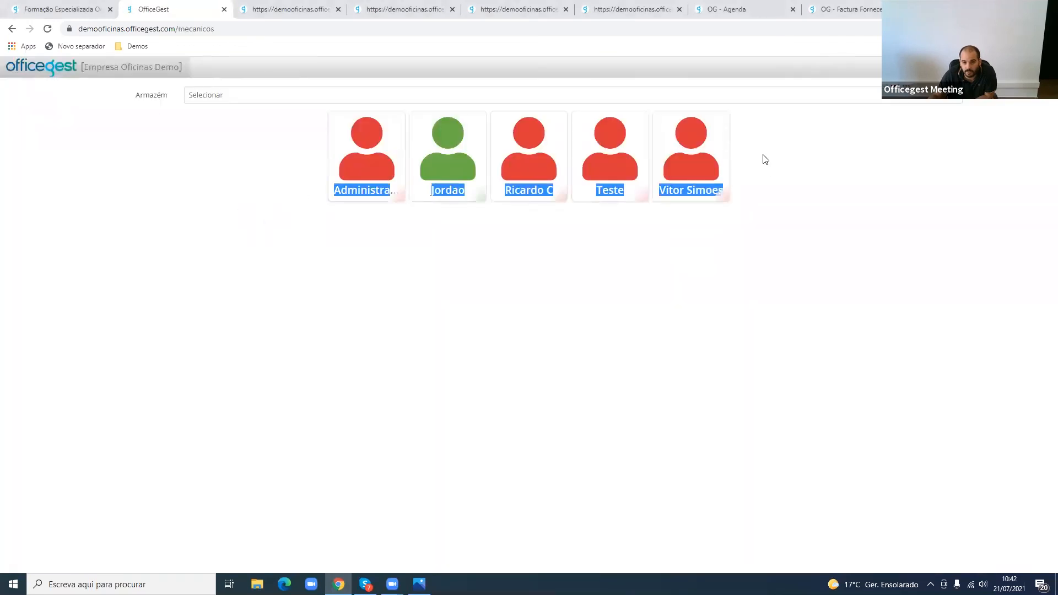
pyautogui.click(715, 189)
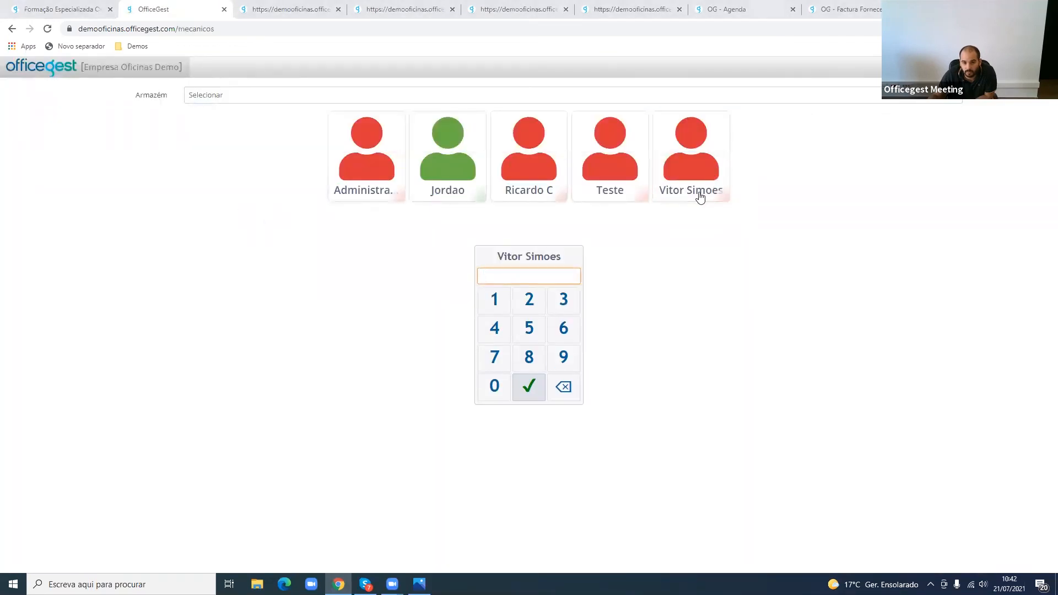
pyautogui.write('••••')
pyautogui.press('Return')
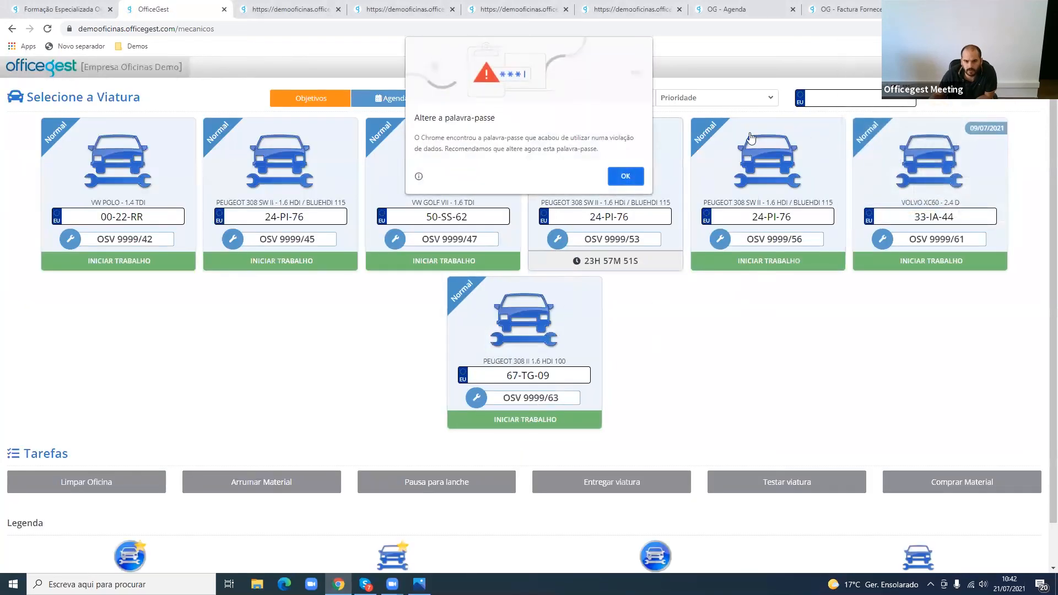
pyautogui.click(627, 177)
# - Check the vehicle information of order OSV 9999/63 in the mechanics panel and return to the OfficeGest home page
pyautogui.click(546, 334)
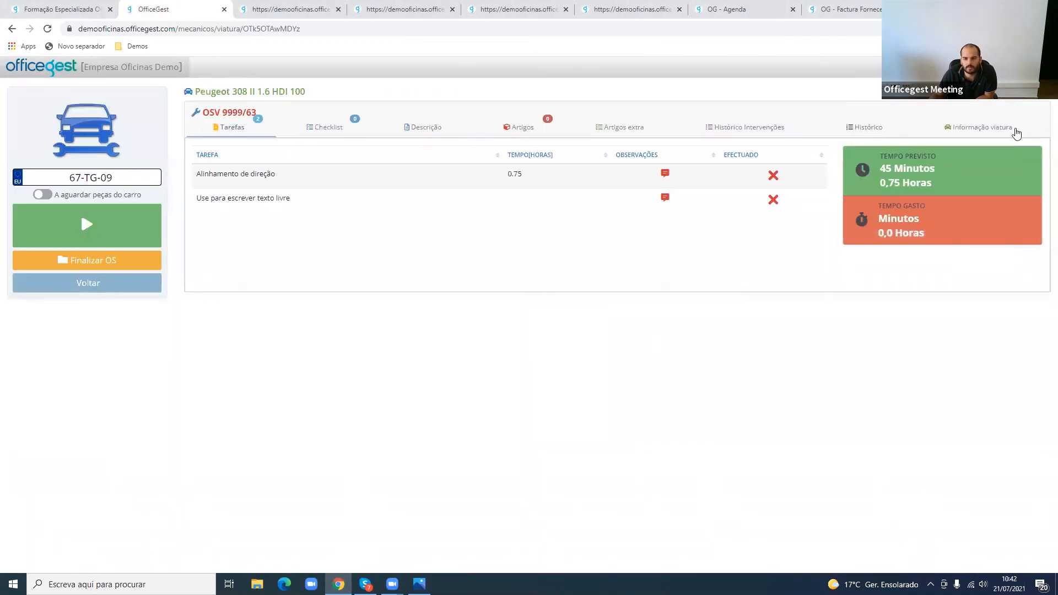
pyautogui.click(1017, 132)
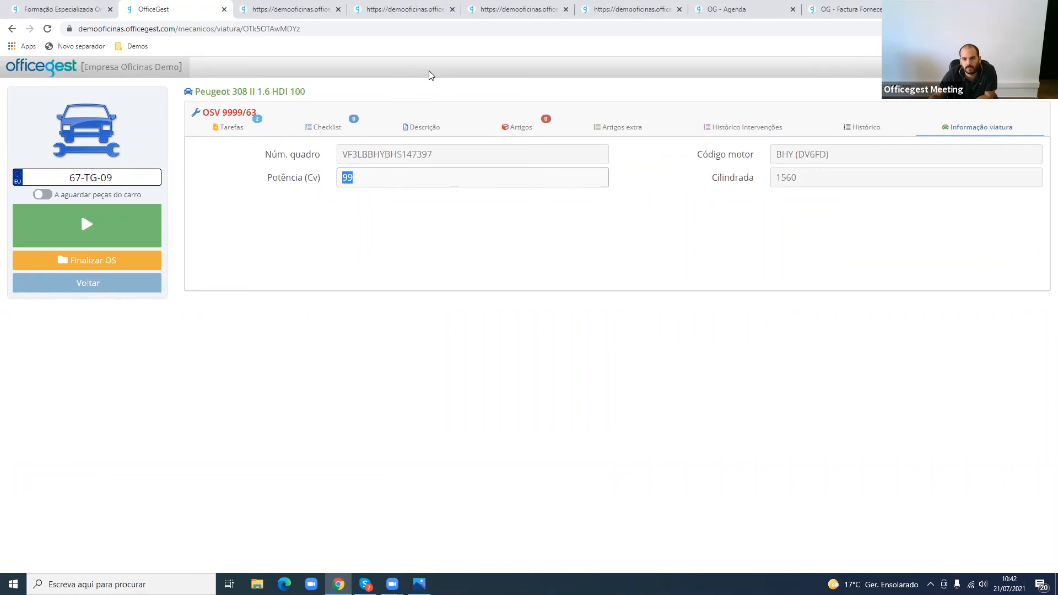
pyautogui.click(494, 288)
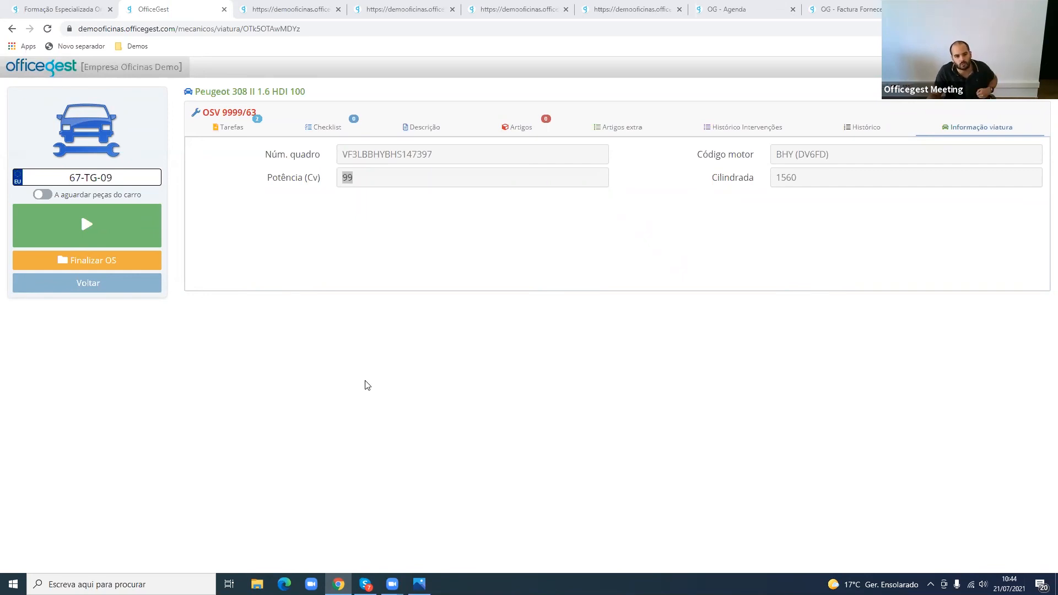
pyautogui.click(87, 283)
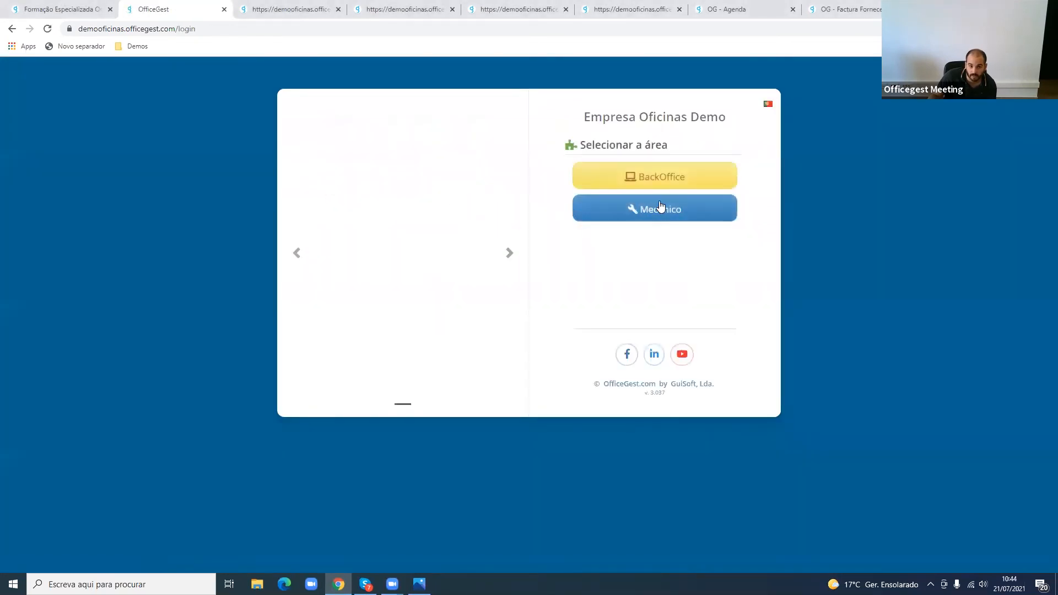
pyautogui.click(661, 206)
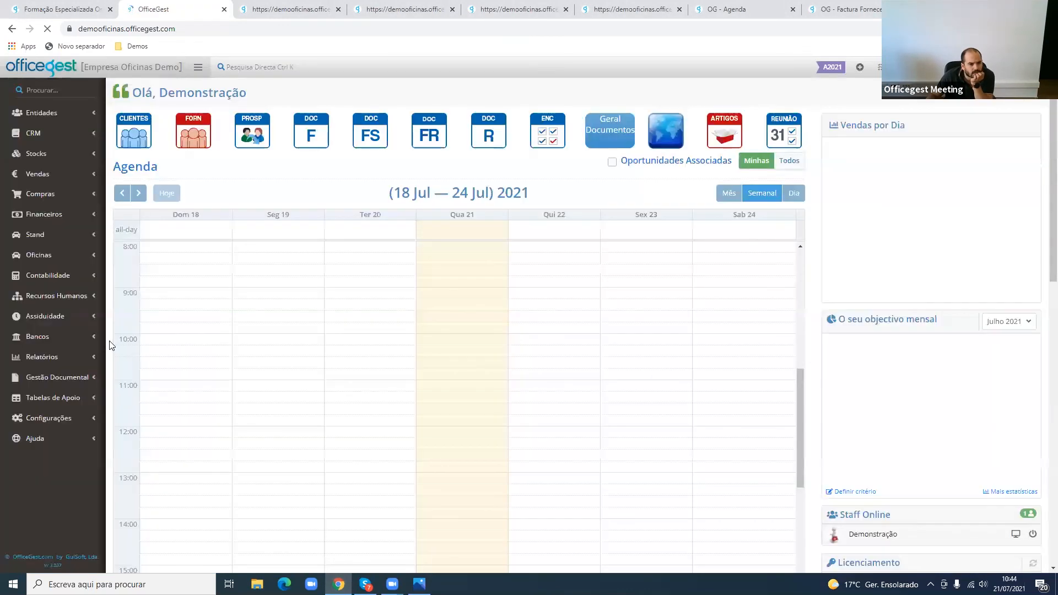
# - Run the workshop report Operações por entidade pagadora (Artigos / Artigos extra), keeping the default filters
pyautogui.click(92, 361)
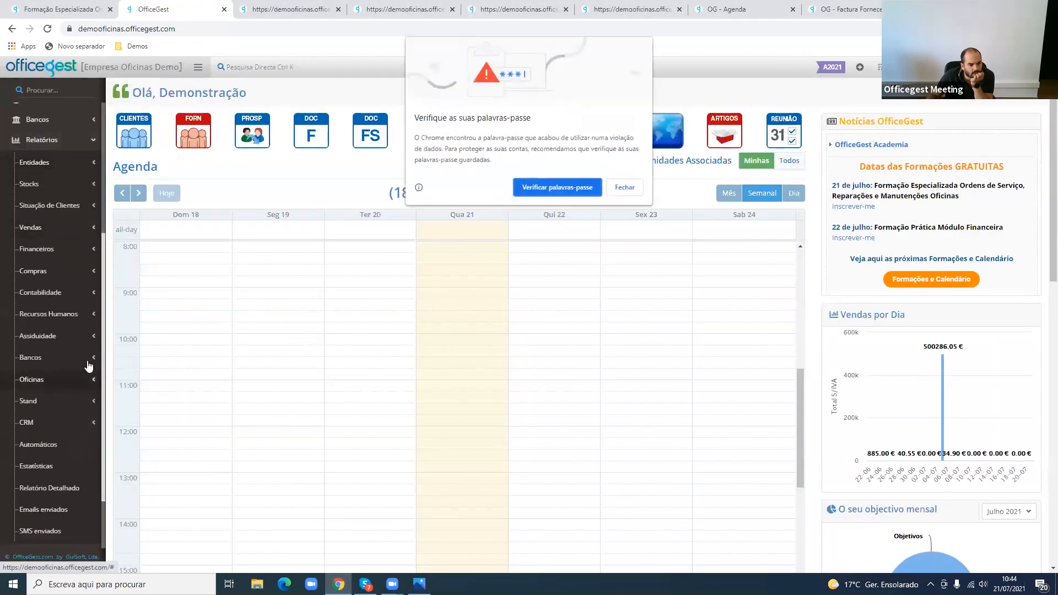
pyautogui.click(625, 188)
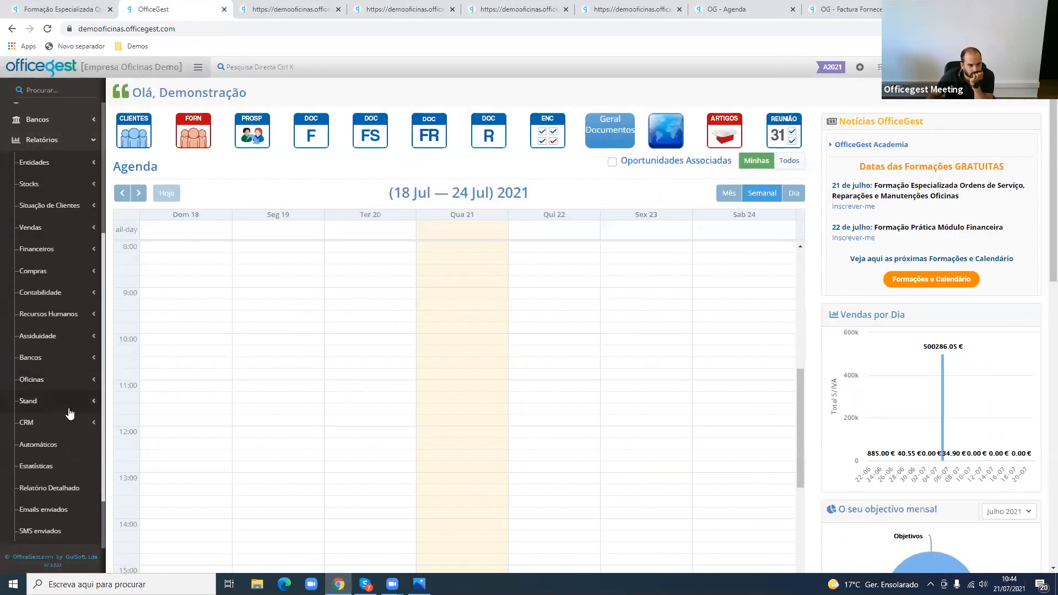
pyautogui.click(61, 380)
pyautogui.scroll(-5, 66, 405)
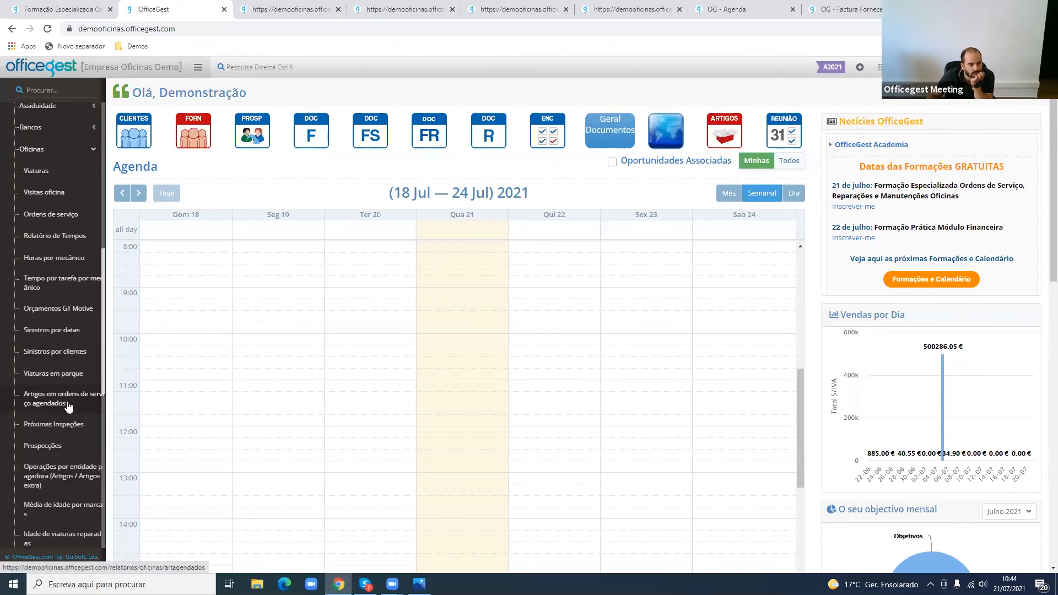
pyautogui.click(68, 413)
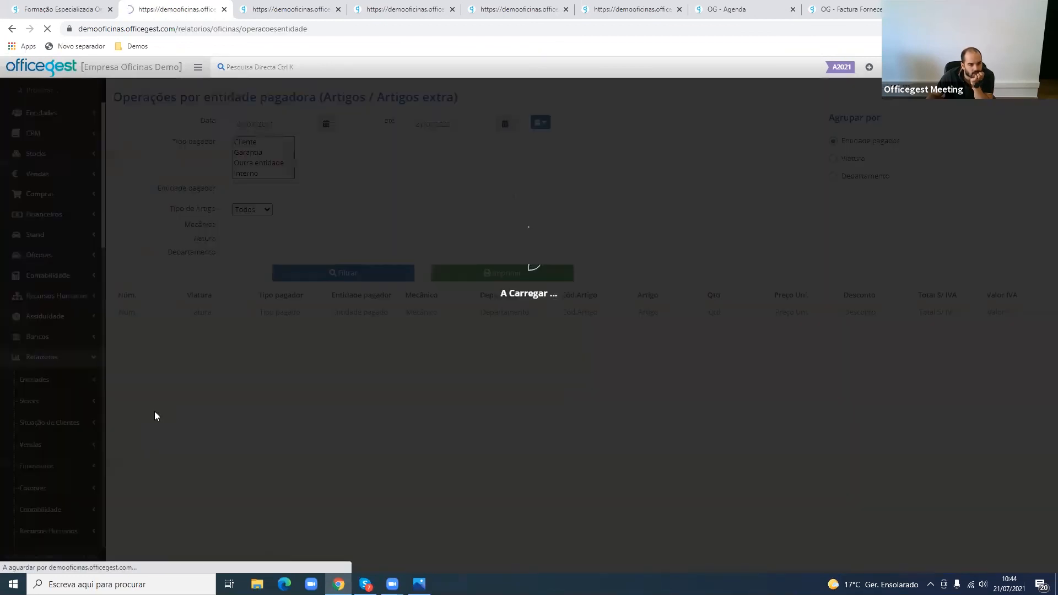
pyautogui.click(374, 272)
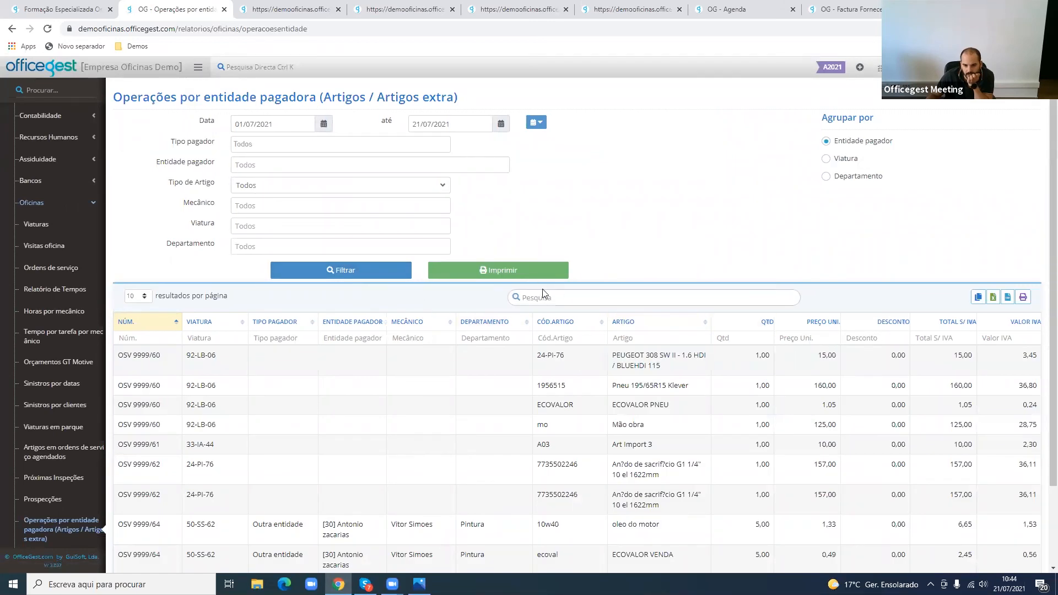
# - Print the Operações por entidade pagadora report, close its PDF and review the remaining rows of the results
pyautogui.click(529, 274)
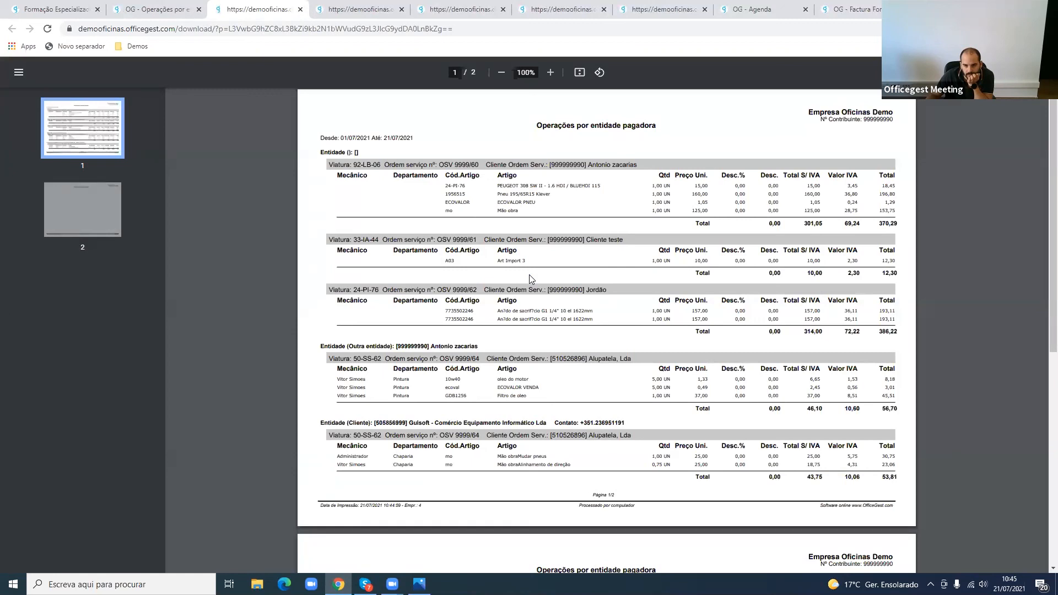
pyautogui.click(300, 10)
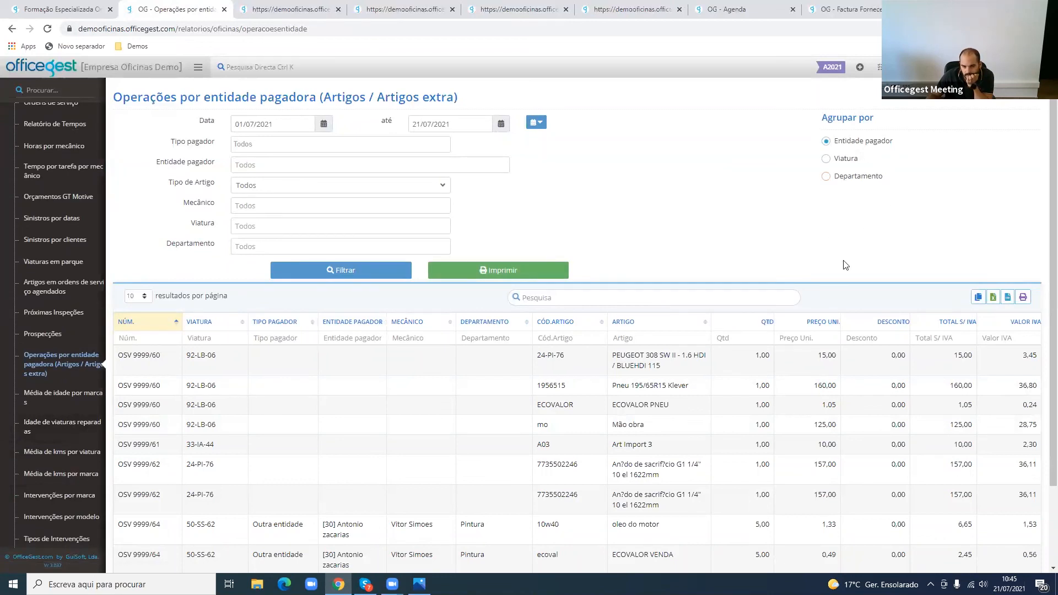
pyautogui.scroll(-3, 788, 463)
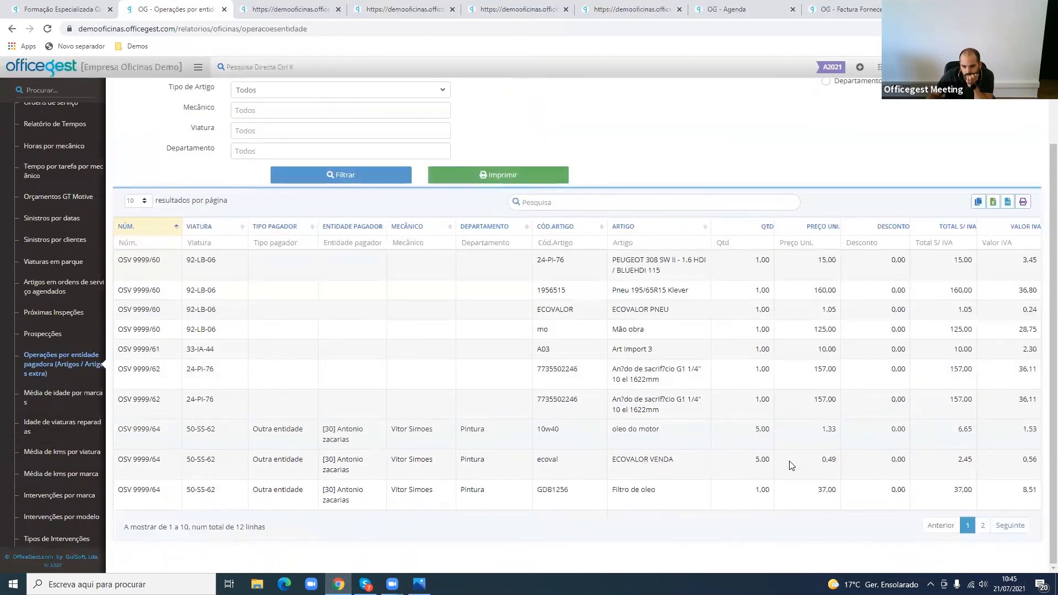
# - Look at the report Média de idade por marcas, and run Artigos em ordem de serviço with the default filters and review its lines
pyautogui.click(79, 387)
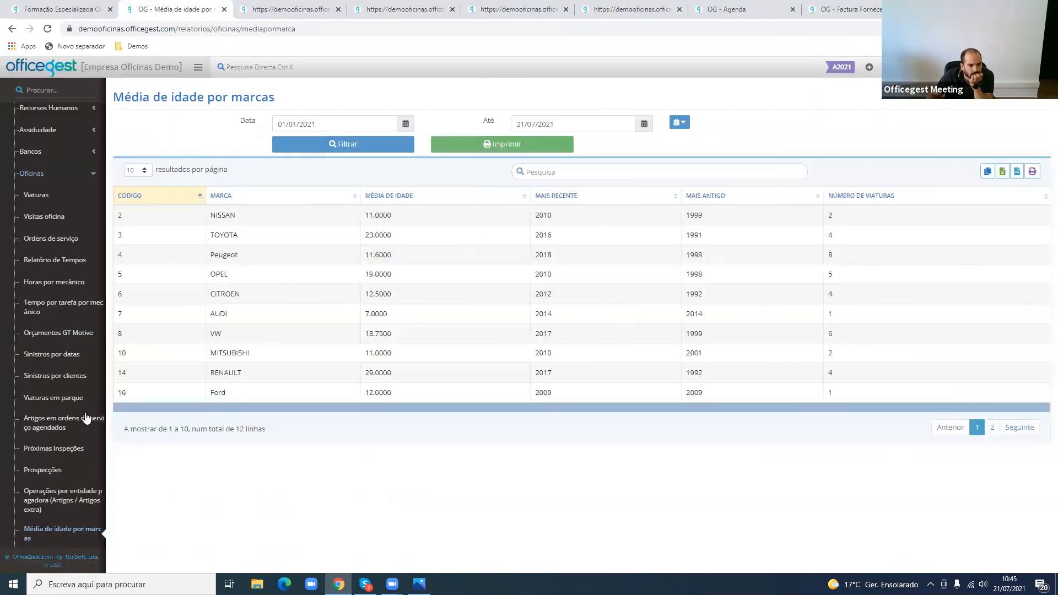
pyautogui.click(87, 506)
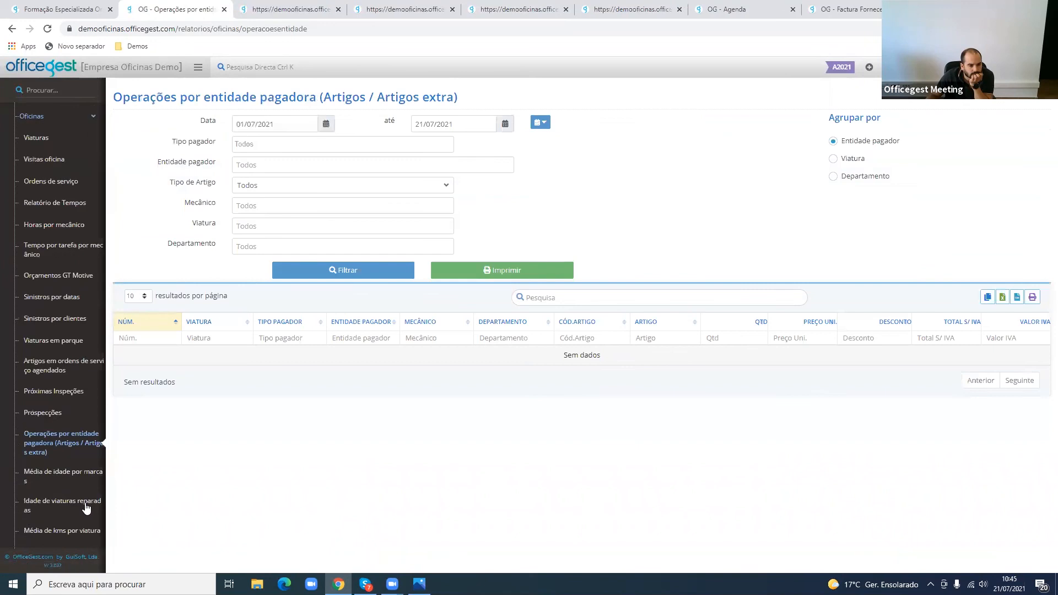
pyautogui.scroll(-4, 64, 513)
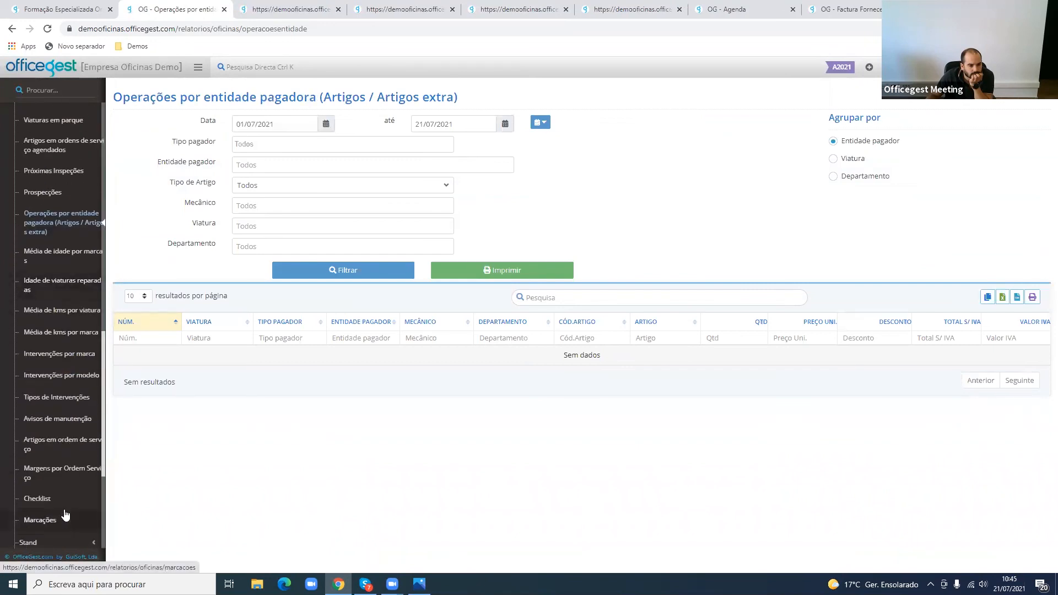
pyautogui.click(73, 443)
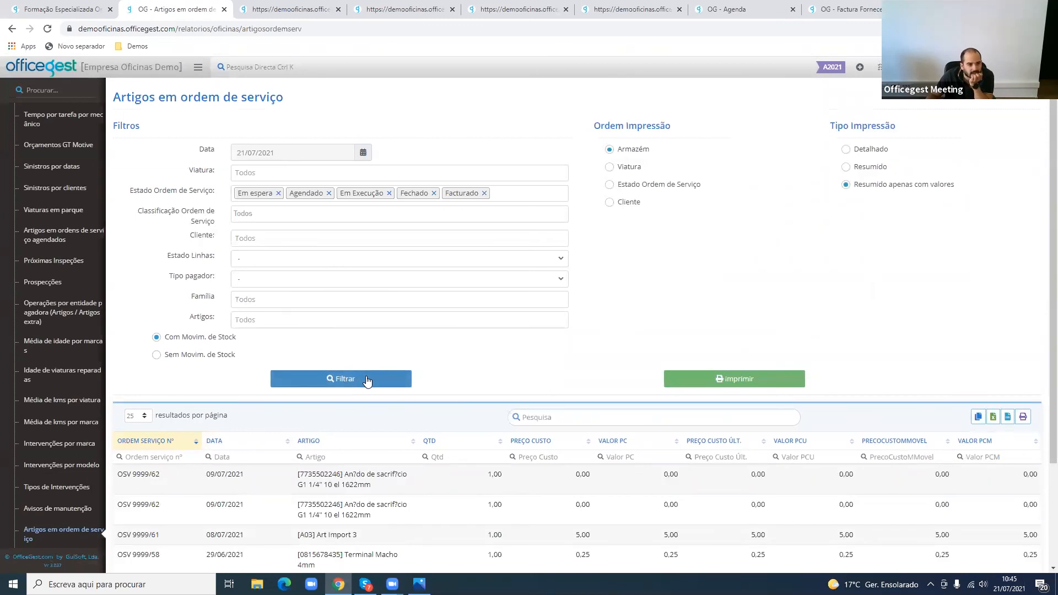
pyautogui.scroll(-2, 175, 390)
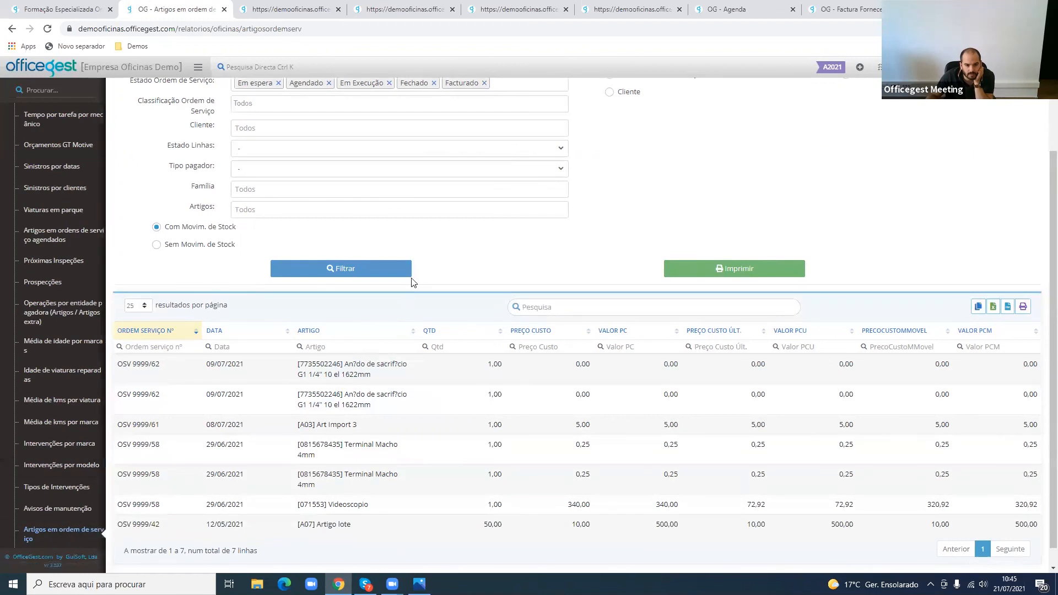
pyautogui.scroll(3, 414, 281)
pyautogui.click(290, 154)
pyautogui.click(291, 156)
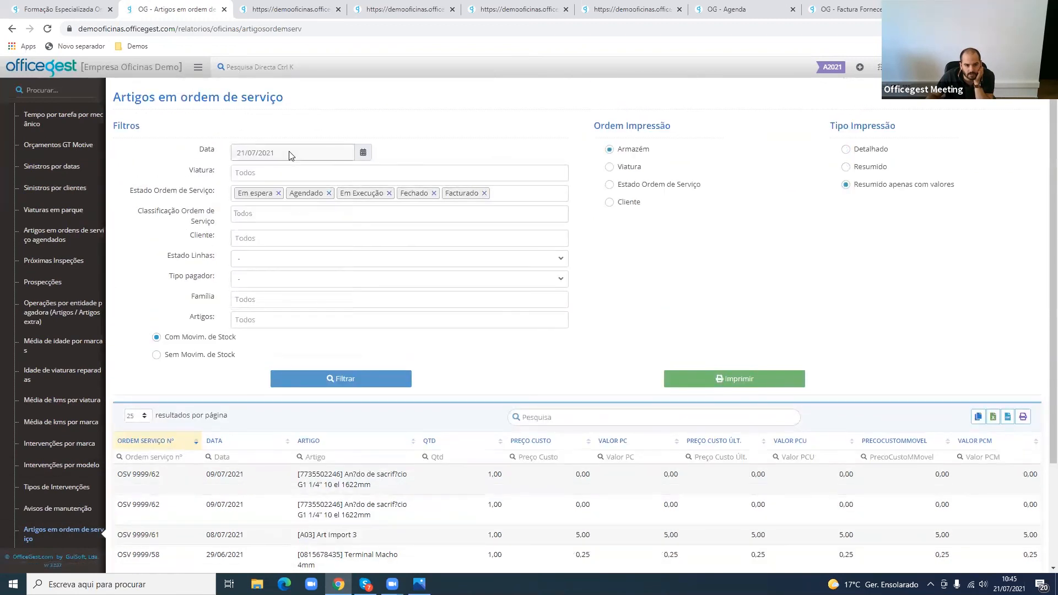
pyautogui.scroll(-1, 794, 493)
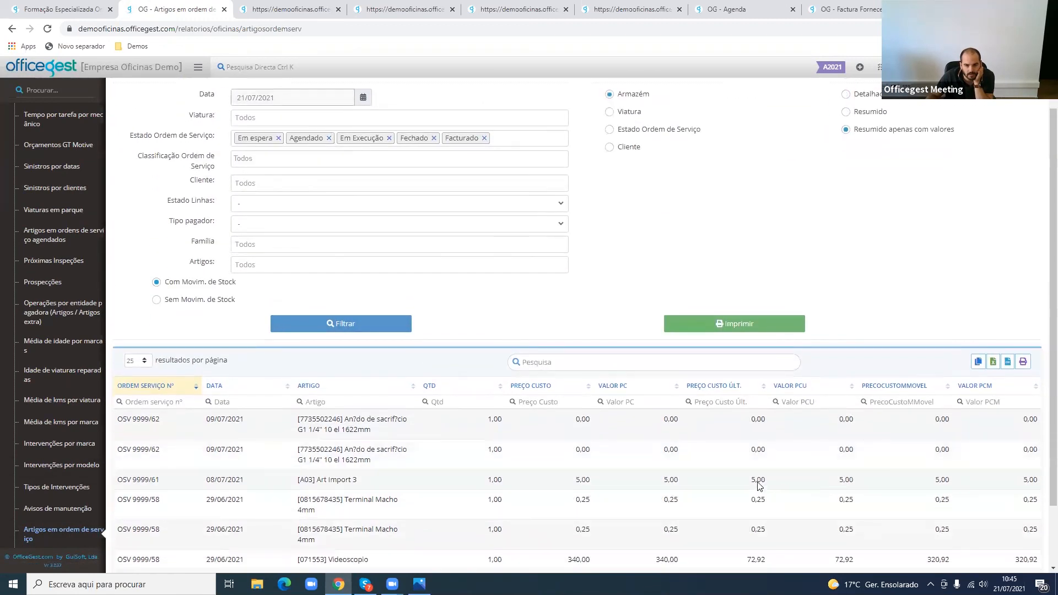
# - Replace all service order states in the filter with Entregue only, keep every classification, and run the report again
pyautogui.click(278, 139)
pyautogui.click(278, 138)
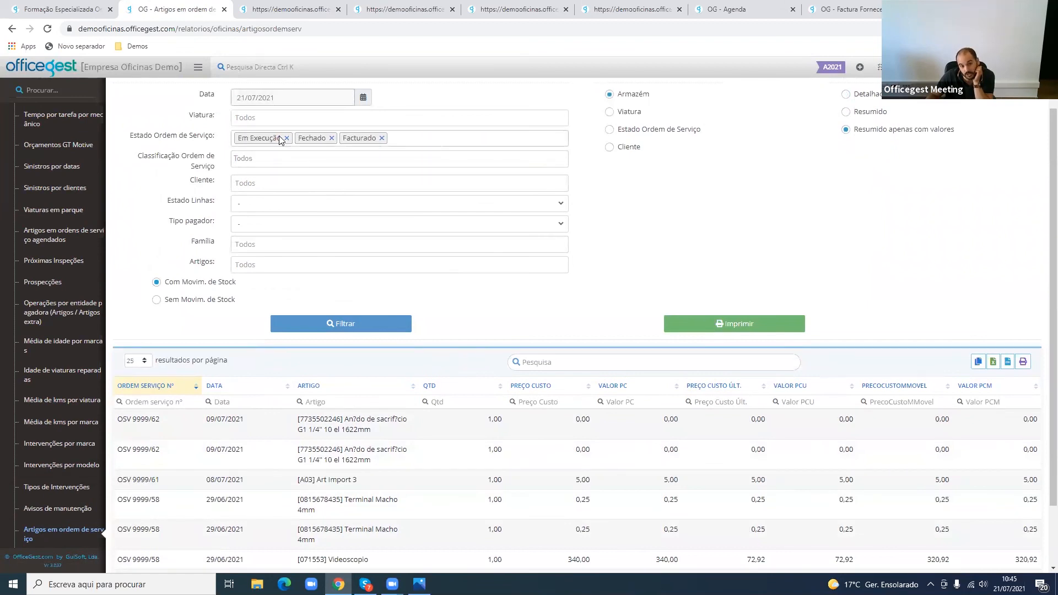
pyautogui.click(287, 138)
pyautogui.click(271, 139)
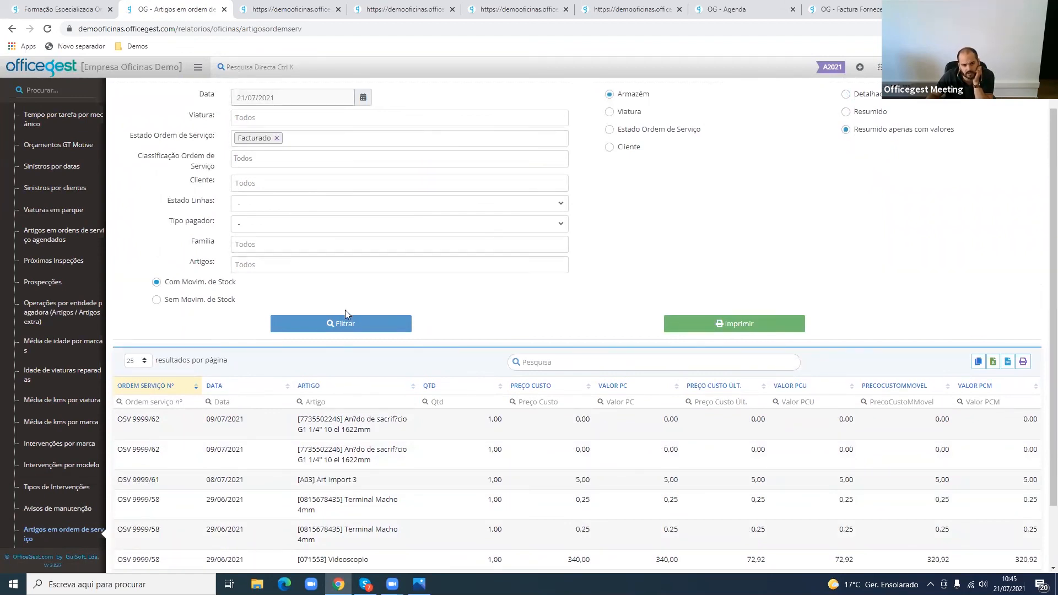
pyautogui.click(277, 138)
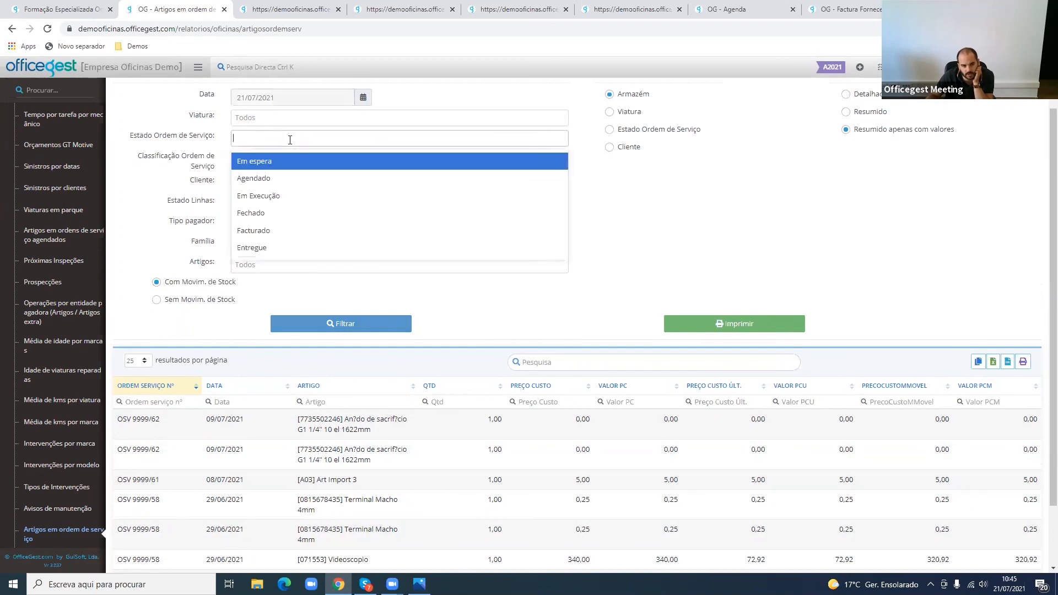
pyautogui.click(287, 247)
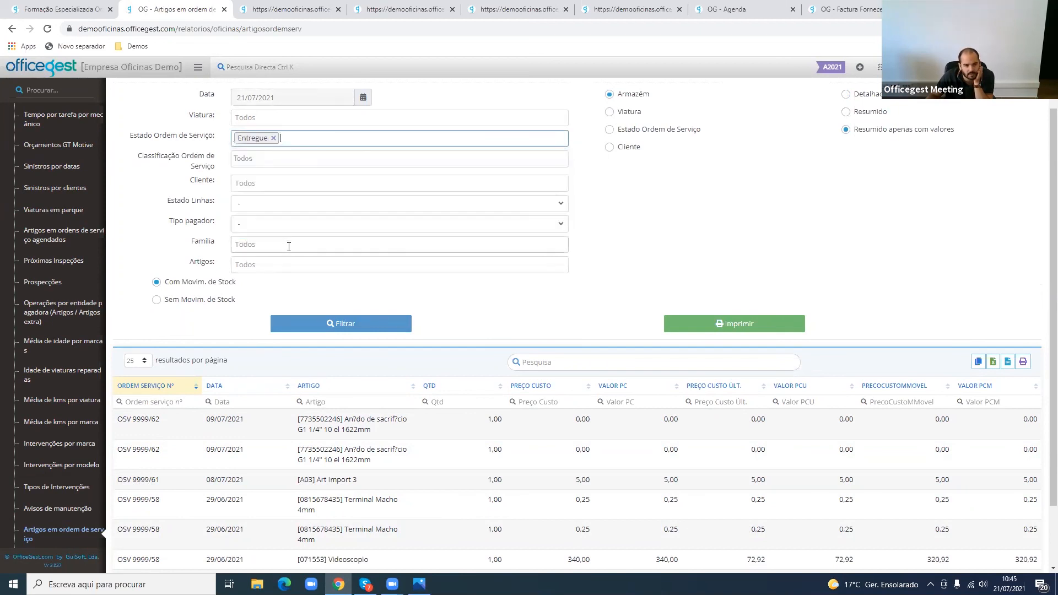
pyautogui.click(255, 159)
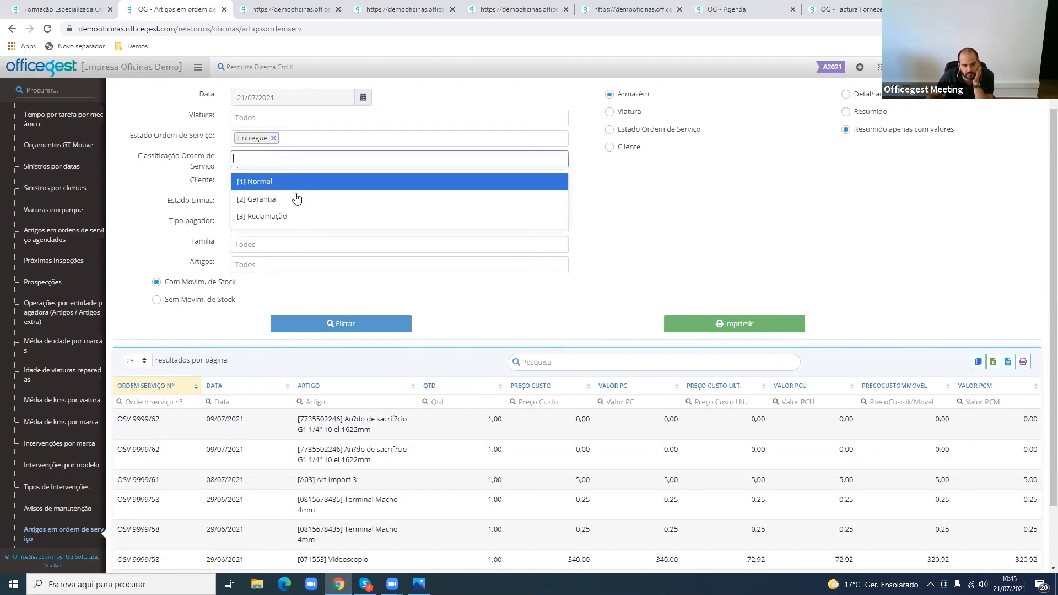
pyautogui.click(187, 223)
pyautogui.click(343, 325)
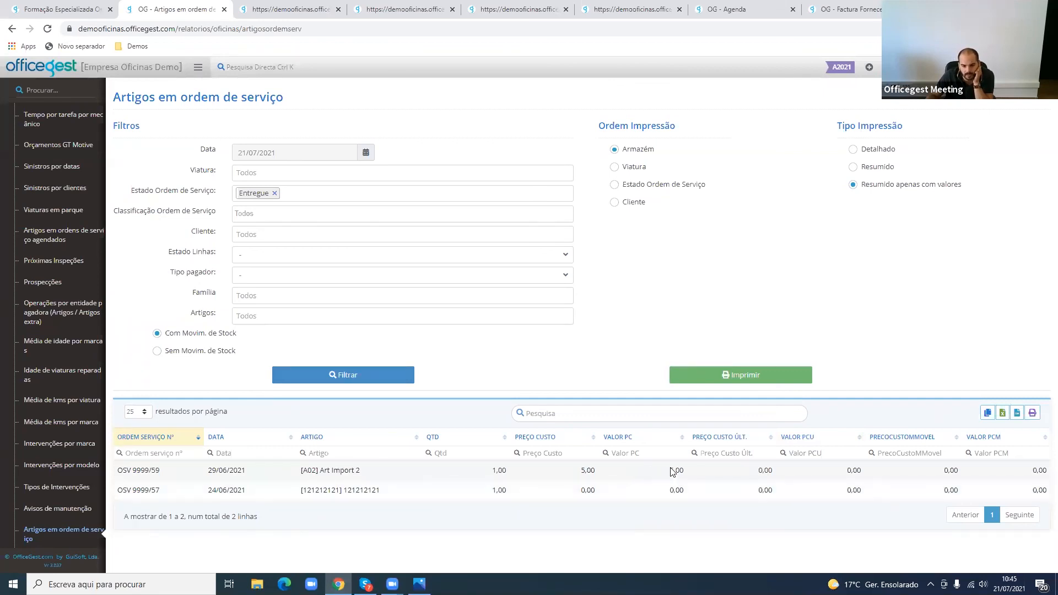
# - Check the cost values of order OSV 9999/59, print the report as Resumido apenas com valores and close the PDF
pyautogui.doubleClick(966, 471)
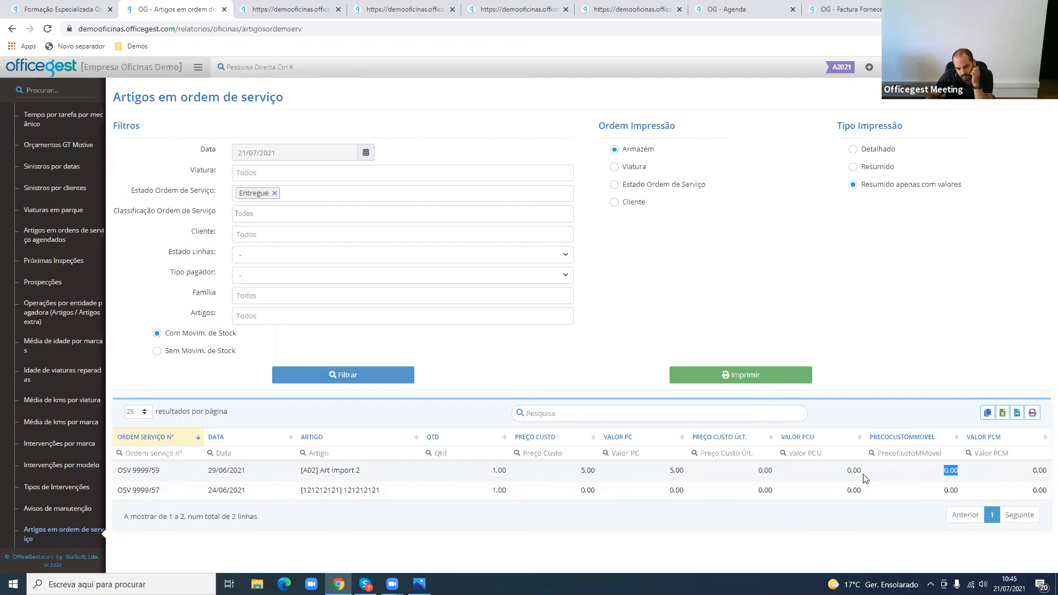
pyautogui.doubleClick(589, 470)
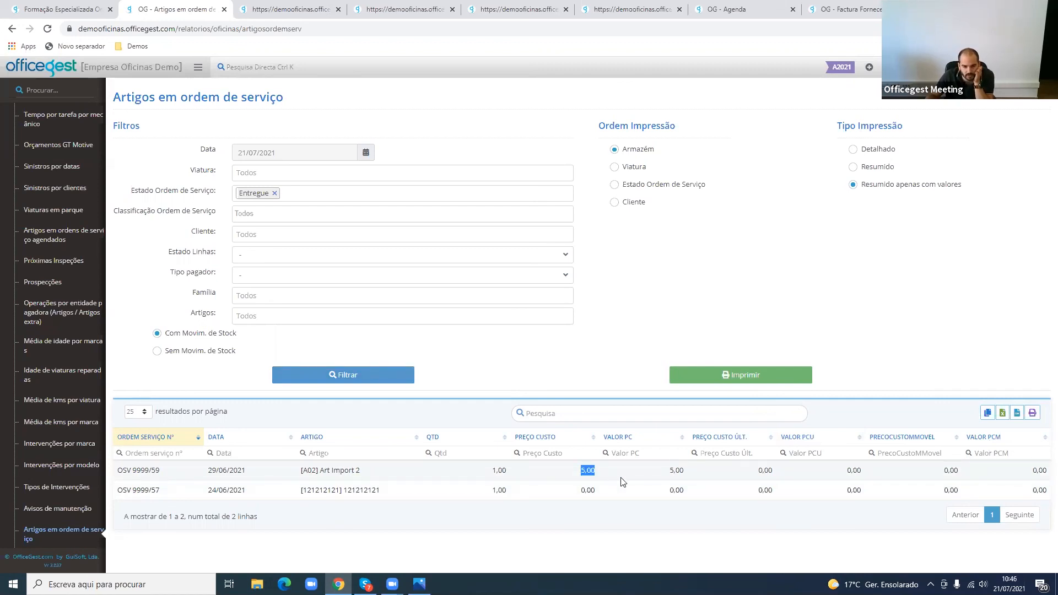
pyautogui.click(790, 374)
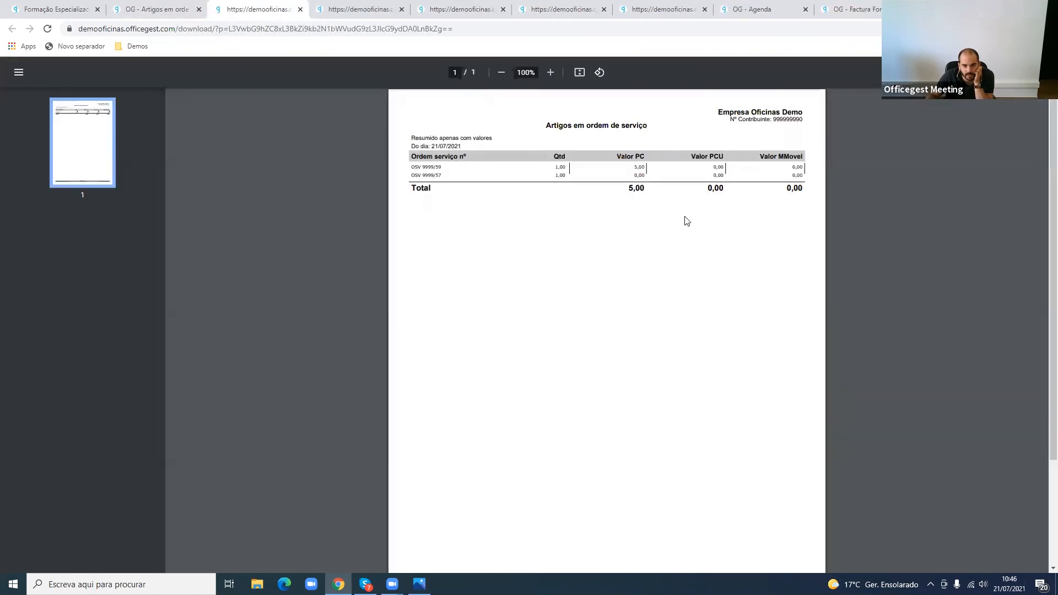
pyautogui.middleClick(246, 2)
# - Print the Artigos em ordem de serviço report with the print type Detalhado and close the PDF
pyautogui.click(877, 150)
pyautogui.click(765, 377)
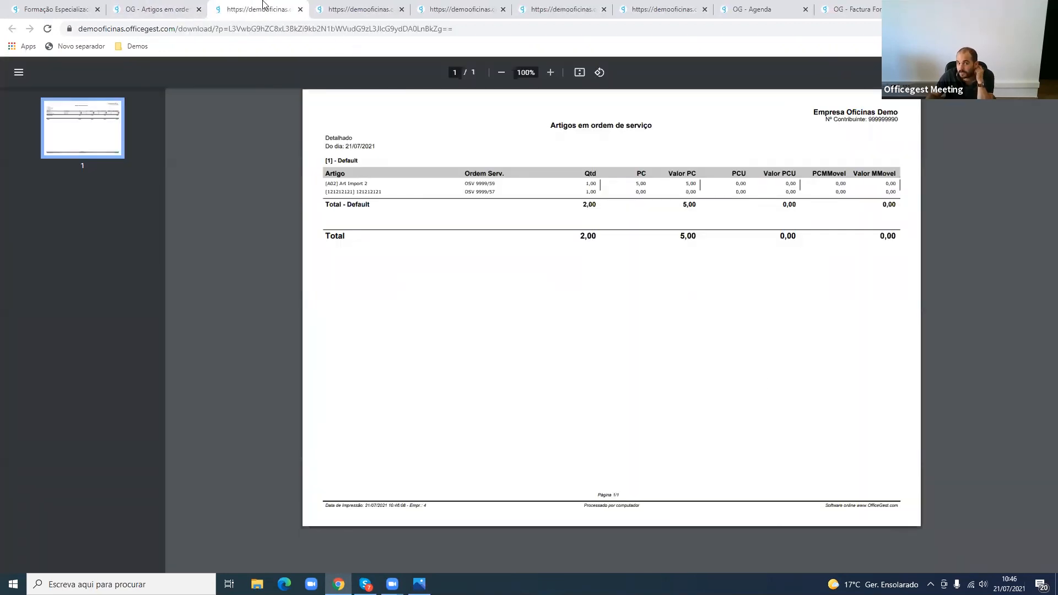
pyautogui.middleClick(253, 3)
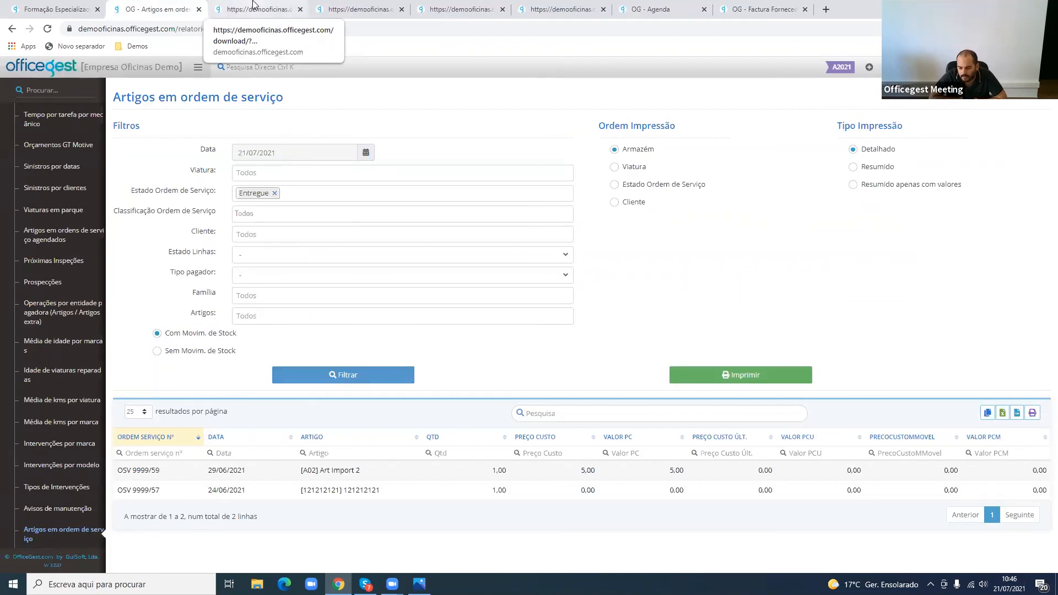
# - Open the Oficinas section of the configuration parameters and go to its default article and stock movement settings
pyautogui.click(83, 308)
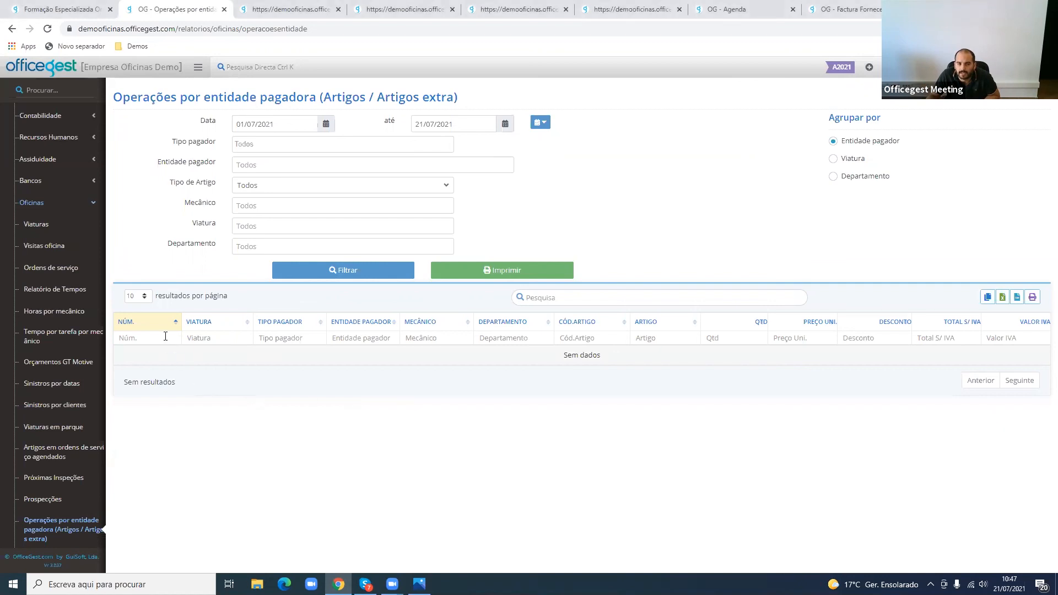
pyautogui.scroll(7, 55, 309)
pyautogui.scroll(-10, 55, 309)
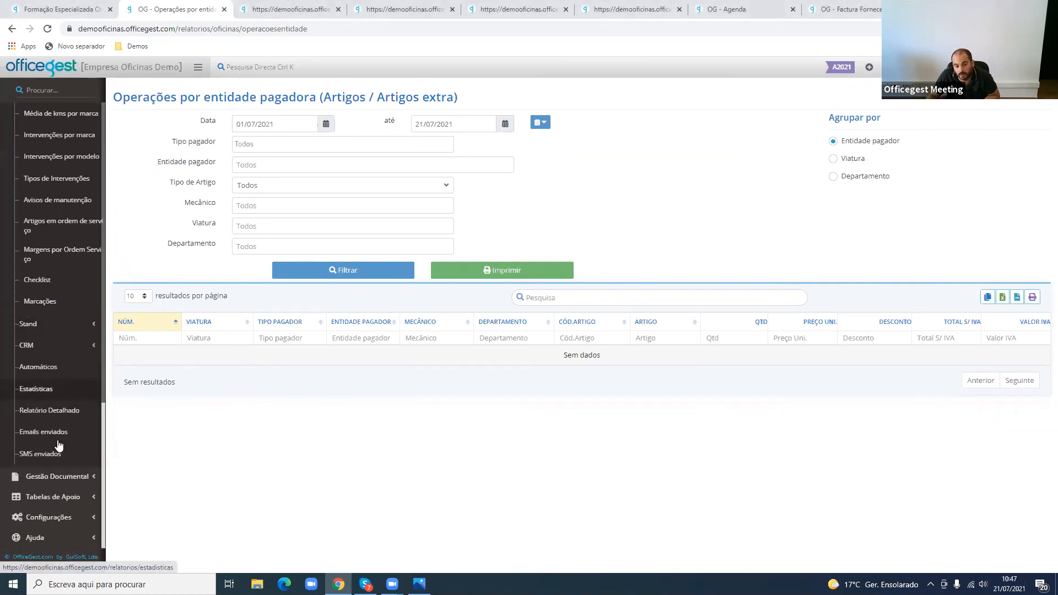
pyautogui.click(73, 526)
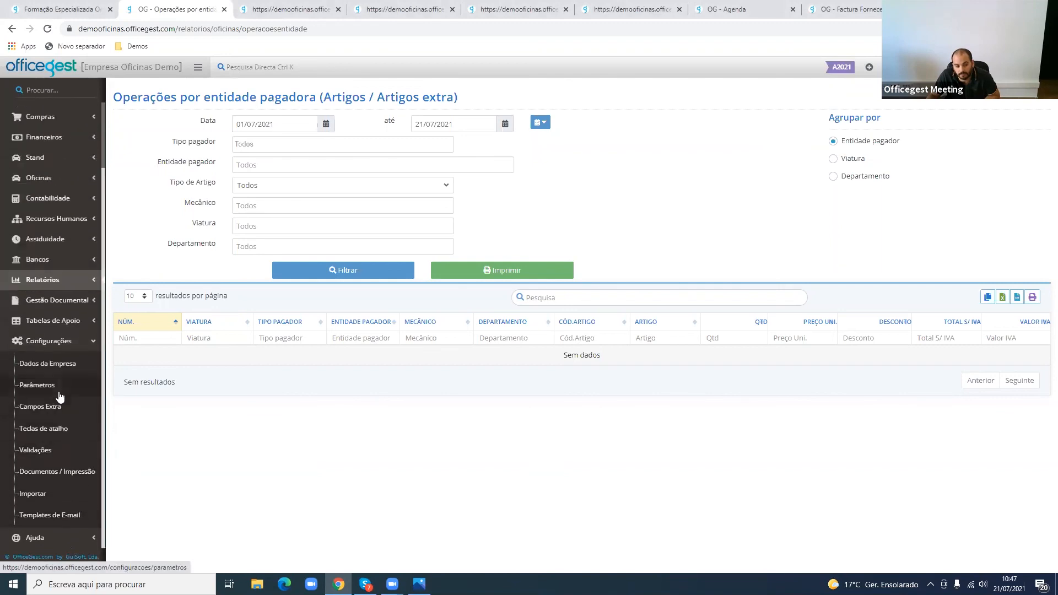
pyautogui.click(68, 382)
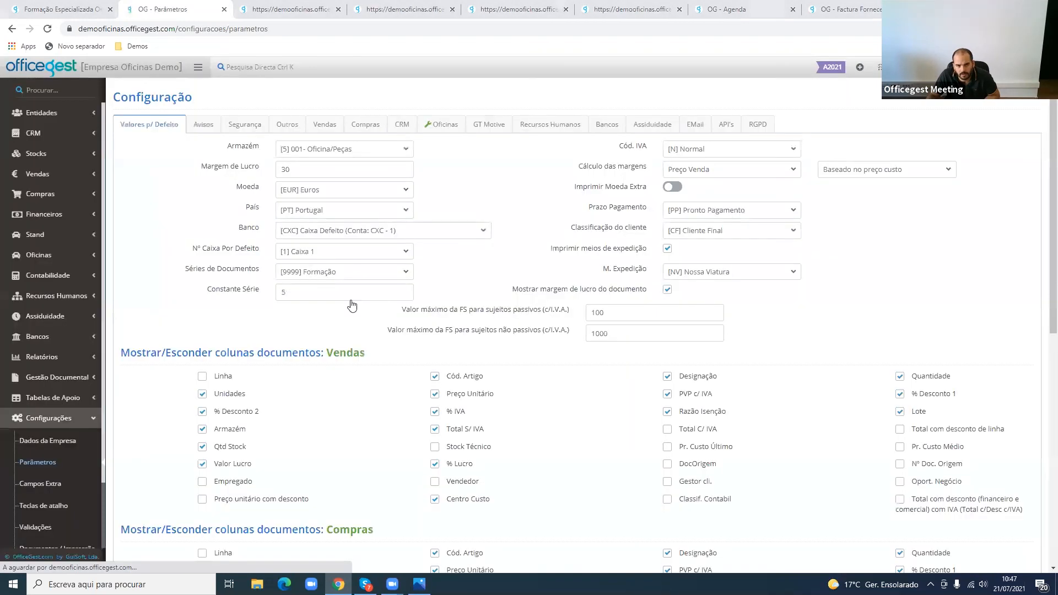
pyautogui.click(442, 124)
pyautogui.scroll(-10, 413, 397)
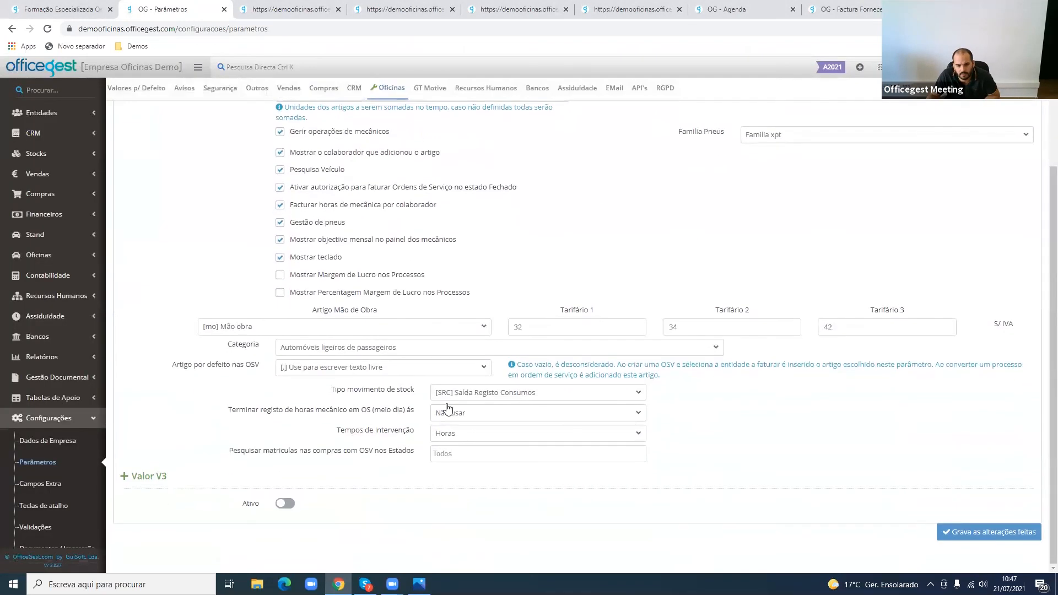
# - Set the Artigo por defeito nas OSV parameter to [BD002] Braço de Direção
pyautogui.click(364, 368)
pyautogui.scroll(-5, 362, 423)
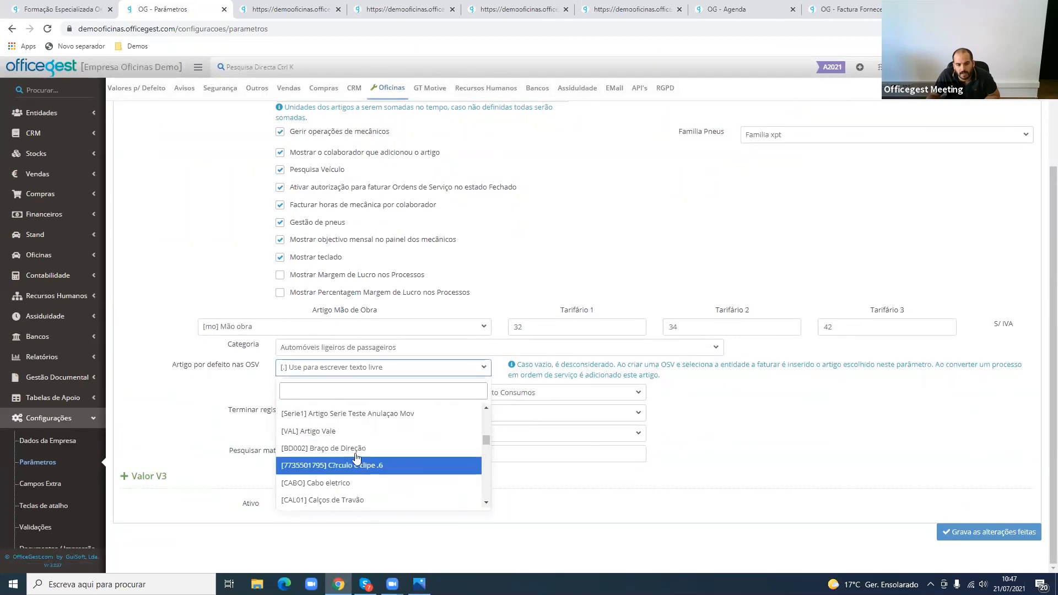
pyautogui.click(356, 454)
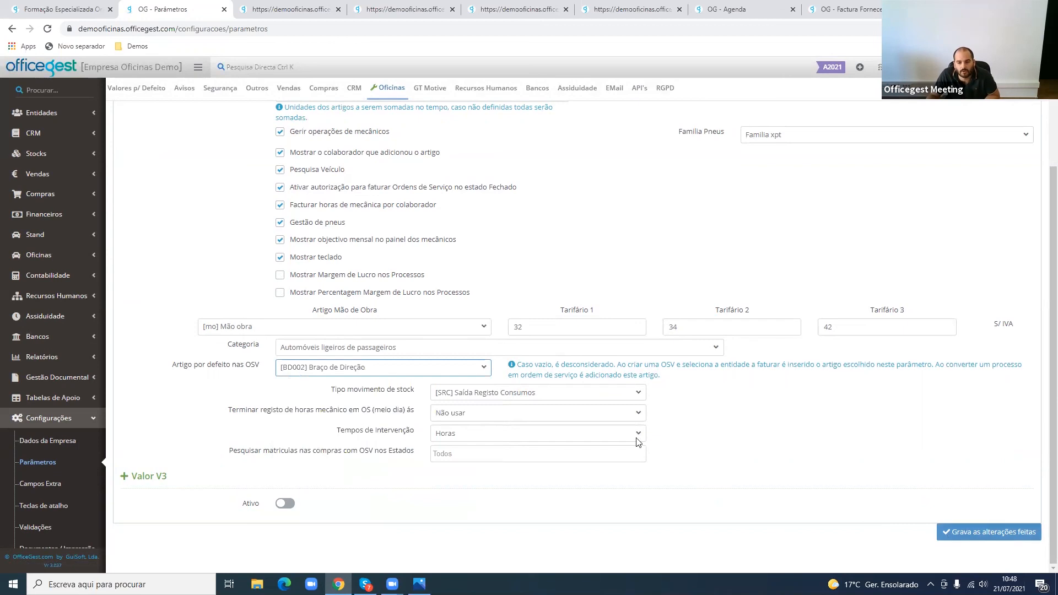
# - Set the Artigo por defeito nas OSV parameter to [5050]
pyautogui.click(412, 373)
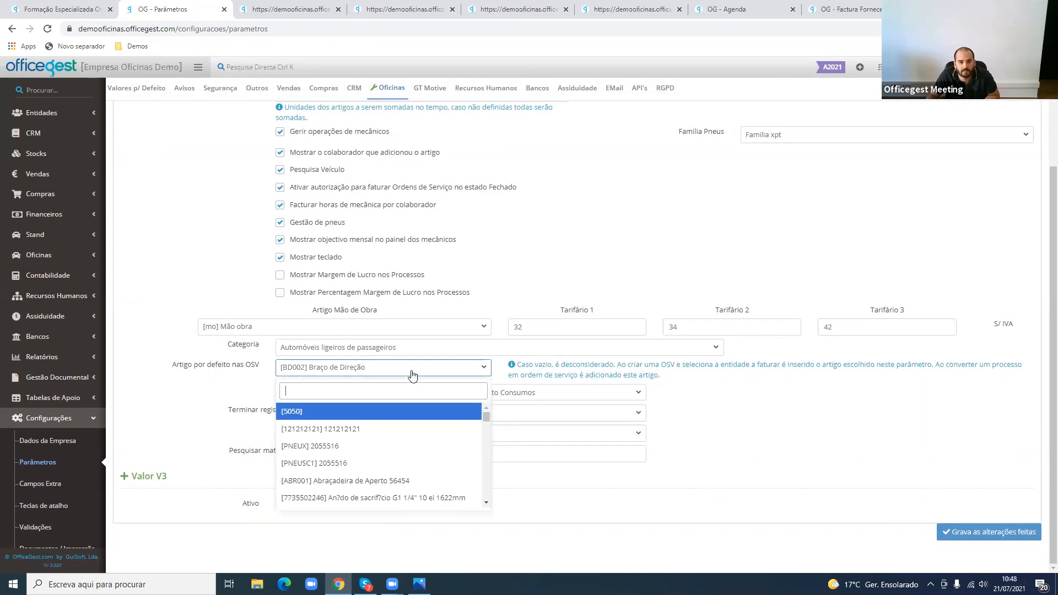
pyautogui.click(390, 416)
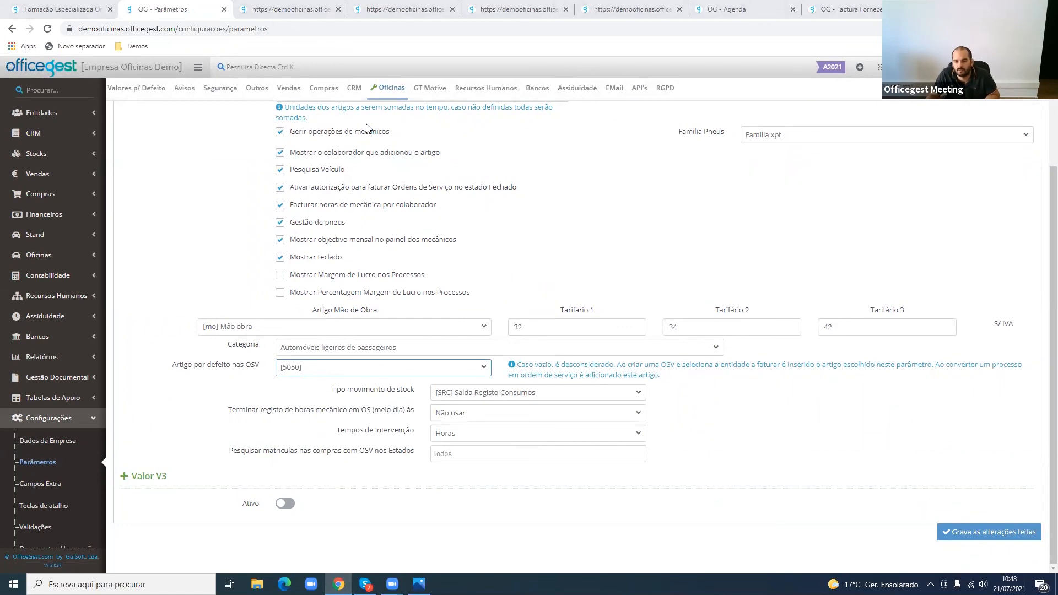
pyautogui.click(735, 435)
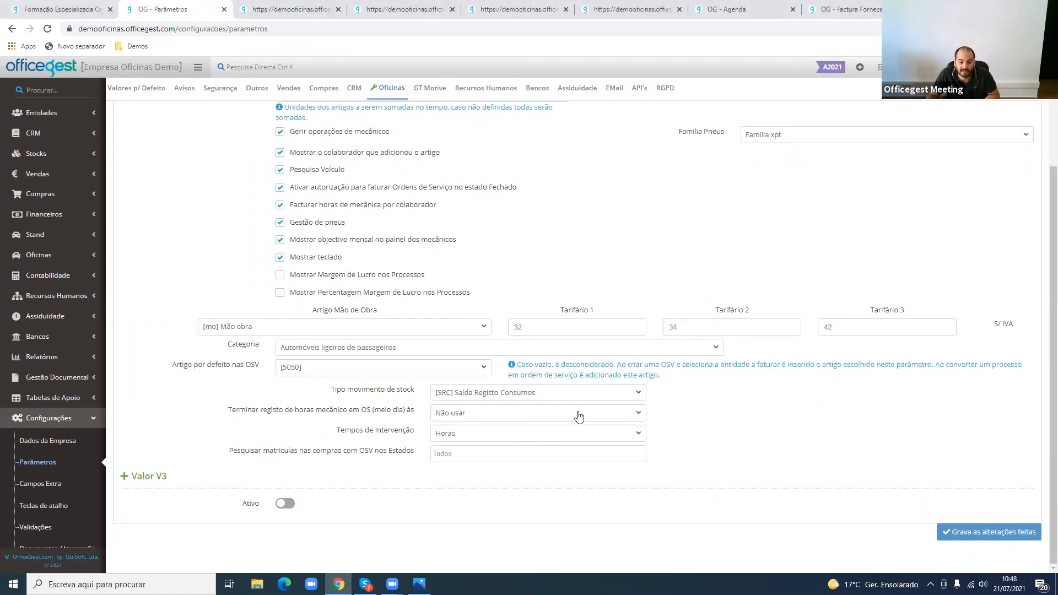
# - Examine the articles available for the Artigo por defeito nas OSV parameter, keeping [5050] selected
pyautogui.click(366, 368)
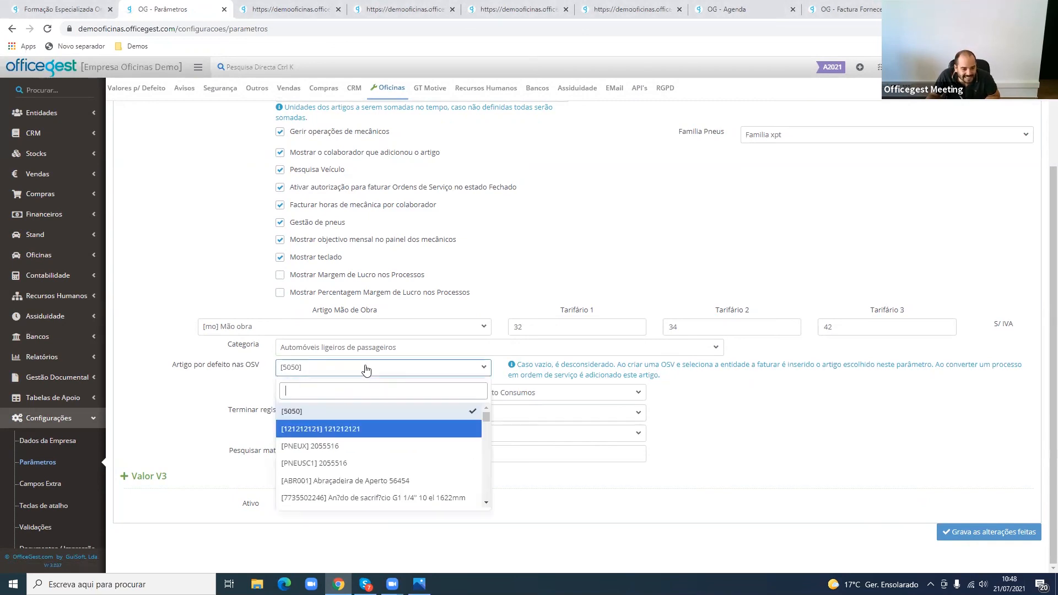
pyautogui.scroll(2, 367, 396)
pyautogui.scroll(-5, 366, 395)
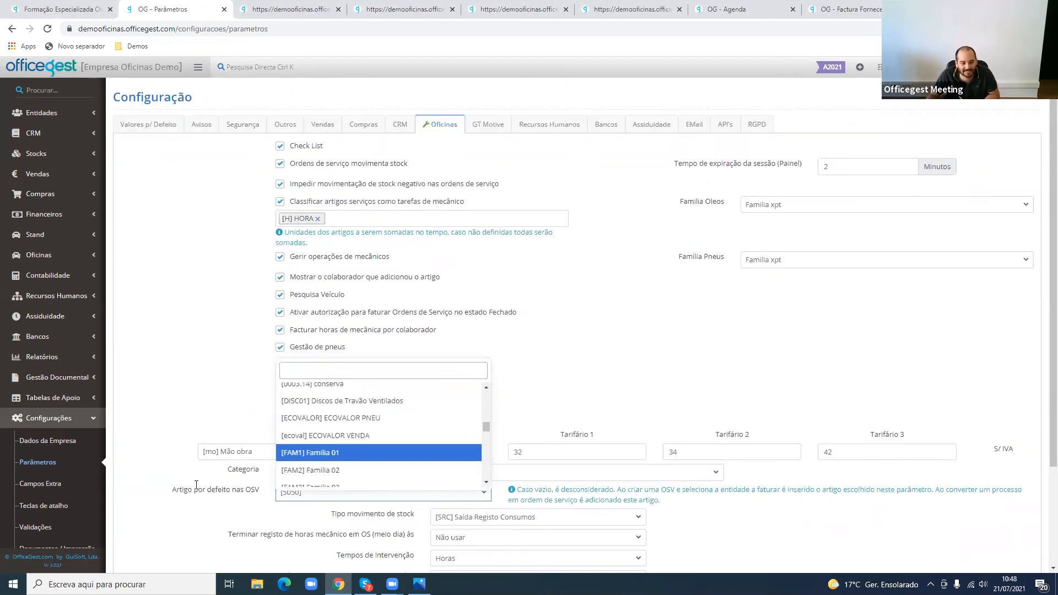
pyautogui.scroll(5, 323, 336)
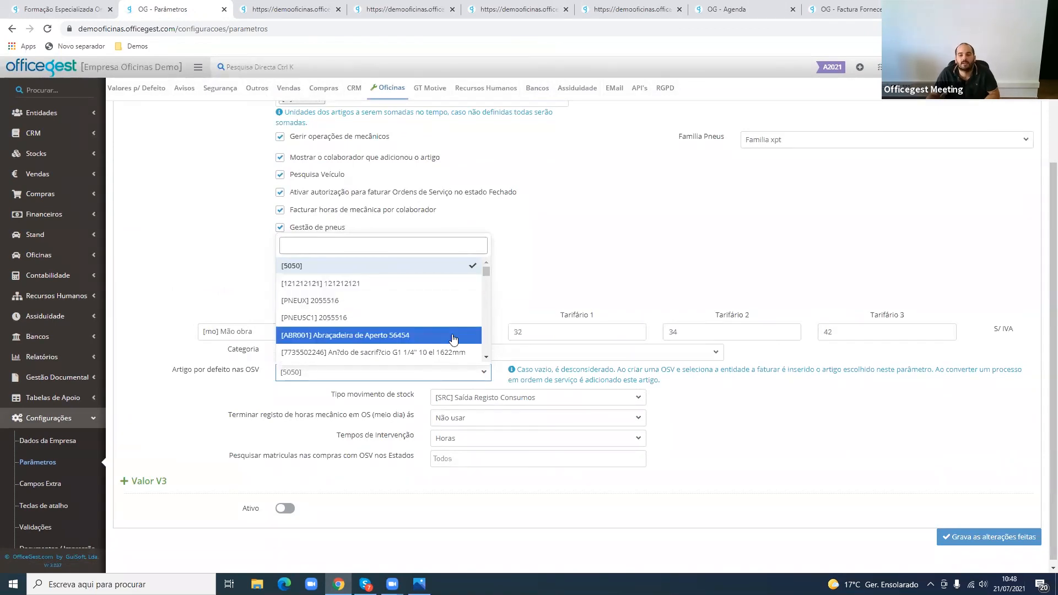
pyautogui.click(308, 401)
pyautogui.click(313, 380)
pyautogui.click(315, 382)
pyautogui.click(313, 379)
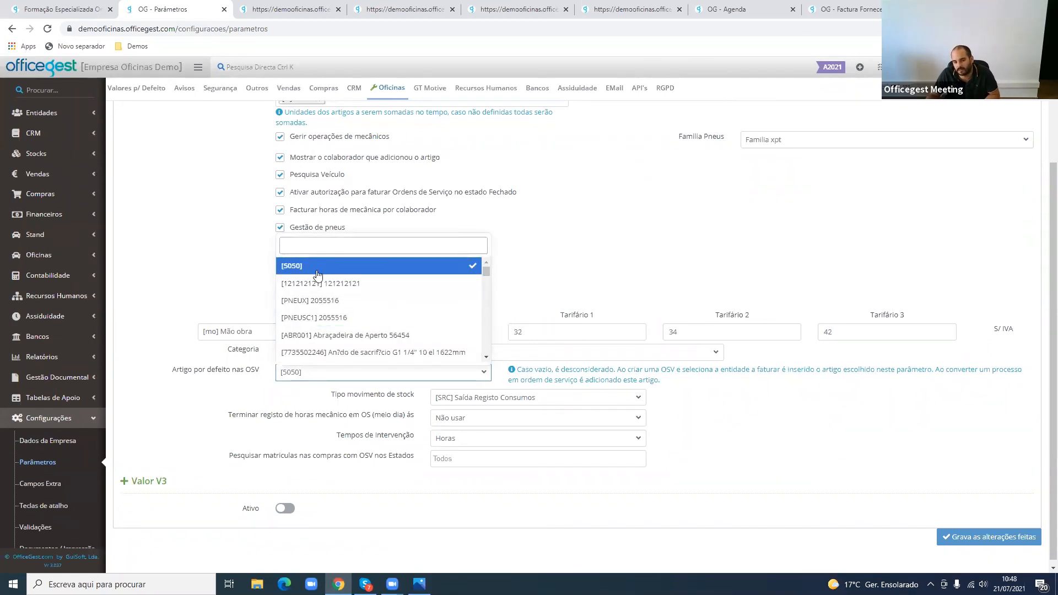
pyautogui.scroll(-10, 339, 306)
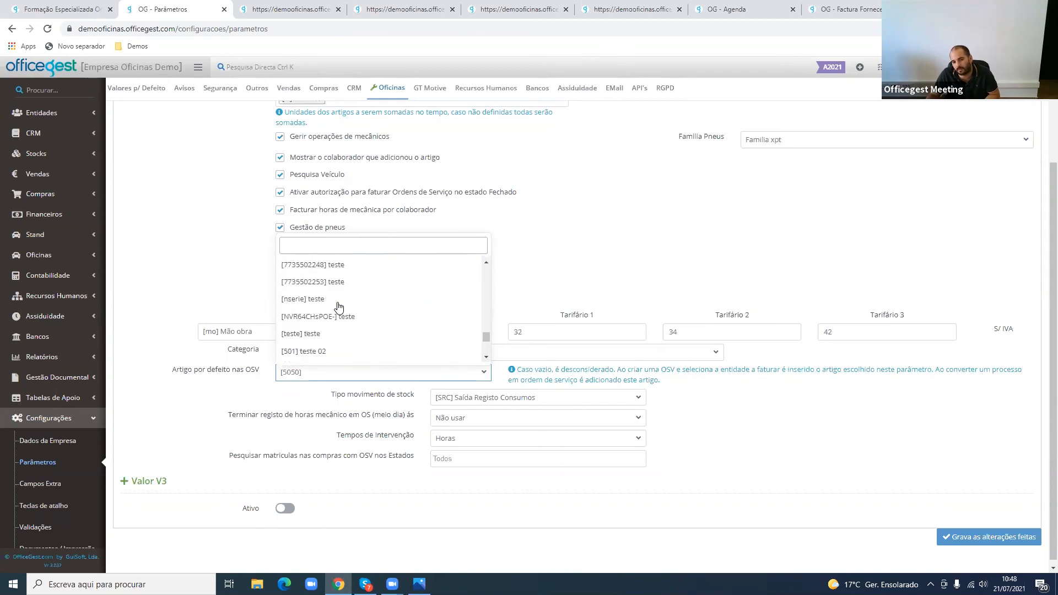
pyautogui.click(339, 307)
pyautogui.click(355, 373)
pyautogui.scroll(2, 346, 358)
pyautogui.click(342, 385)
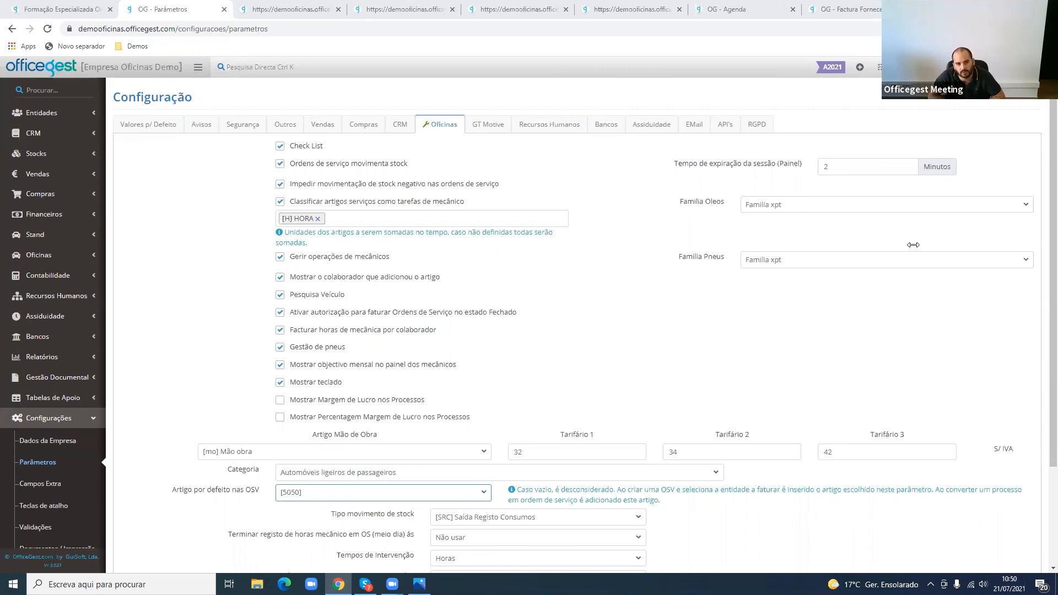
# - Return to the OfficeGest Academia page and open the Formação Prática Módulo FINANCEIRA course from Cursos em Curso
pyautogui.click(102, 10)
pyautogui.click(12, 30)
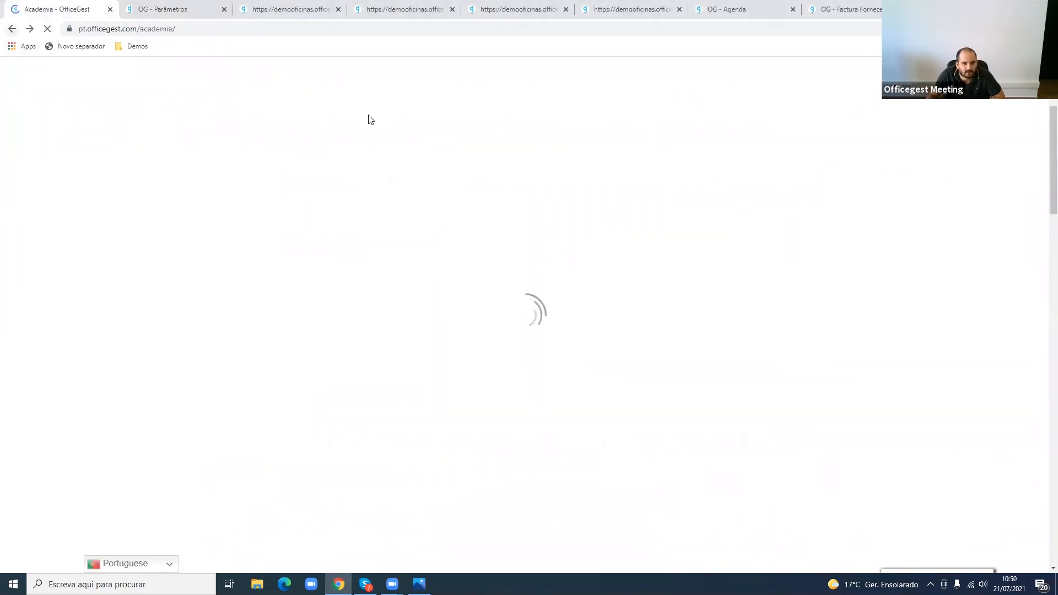
pyautogui.scroll(2, 504, 312)
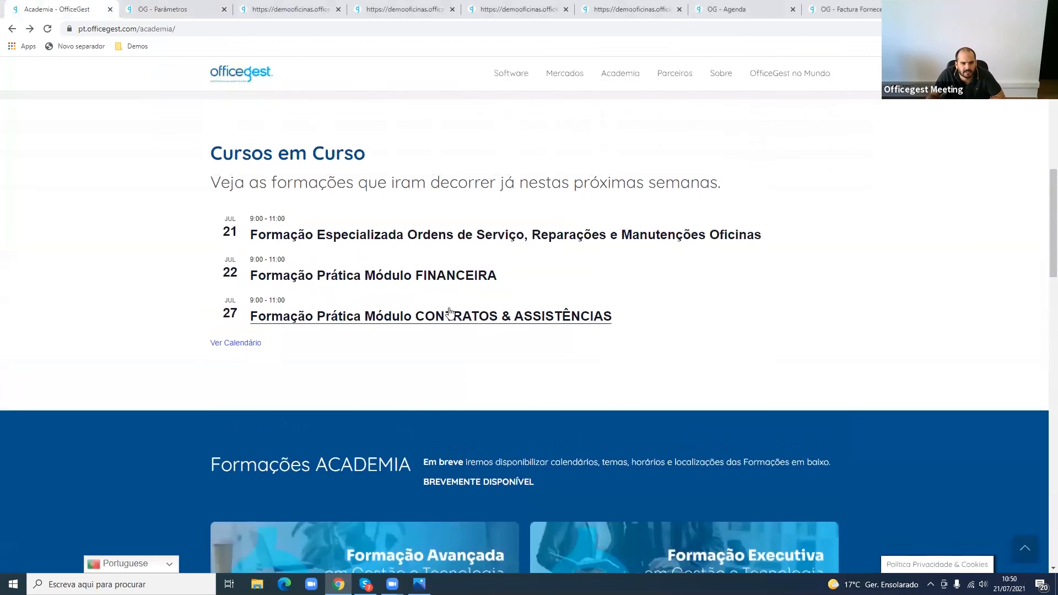
pyautogui.click(438, 282)
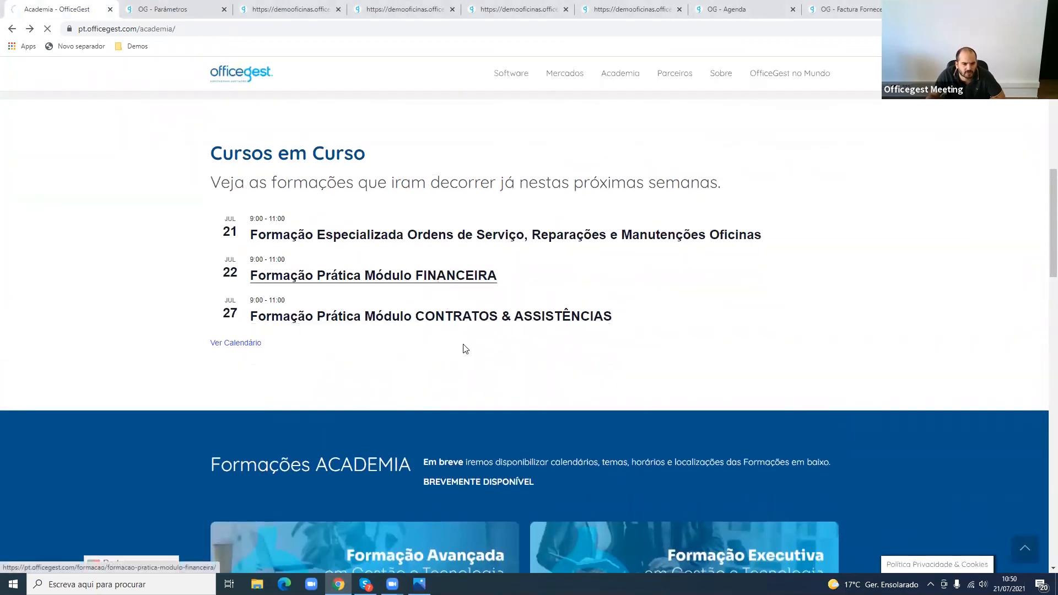
# - Review the Módulo FINANCEIRA course objectives and details, highlighting "Financeira, Bancos e SEPA" in the module's specific configurations
pyautogui.scroll(-2, 464, 362)
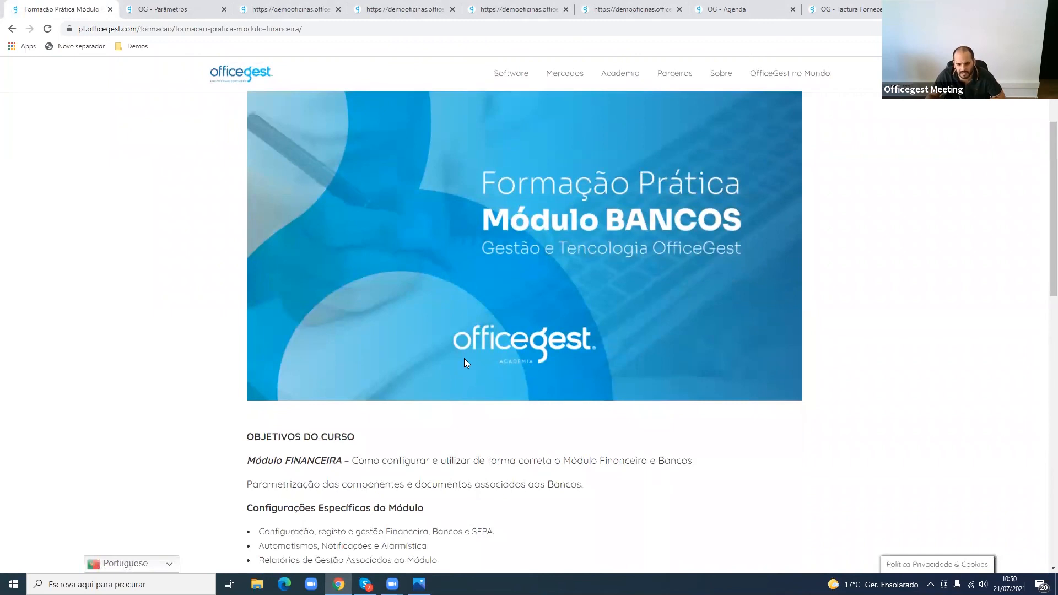
pyautogui.scroll(-1, 458, 406)
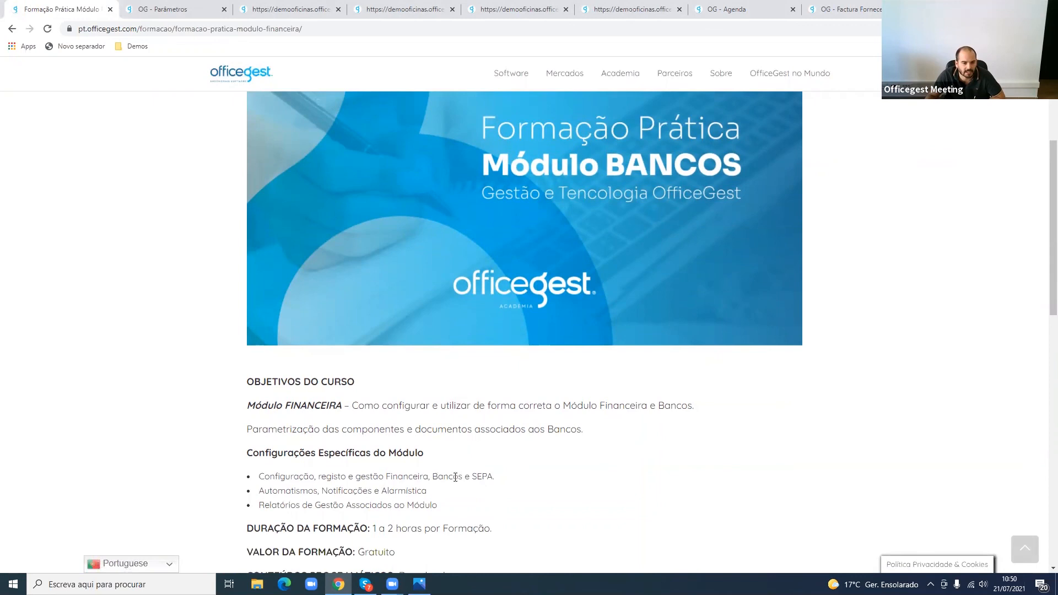
pyautogui.moveTo(496, 477); pyautogui.dragTo(384, 475)
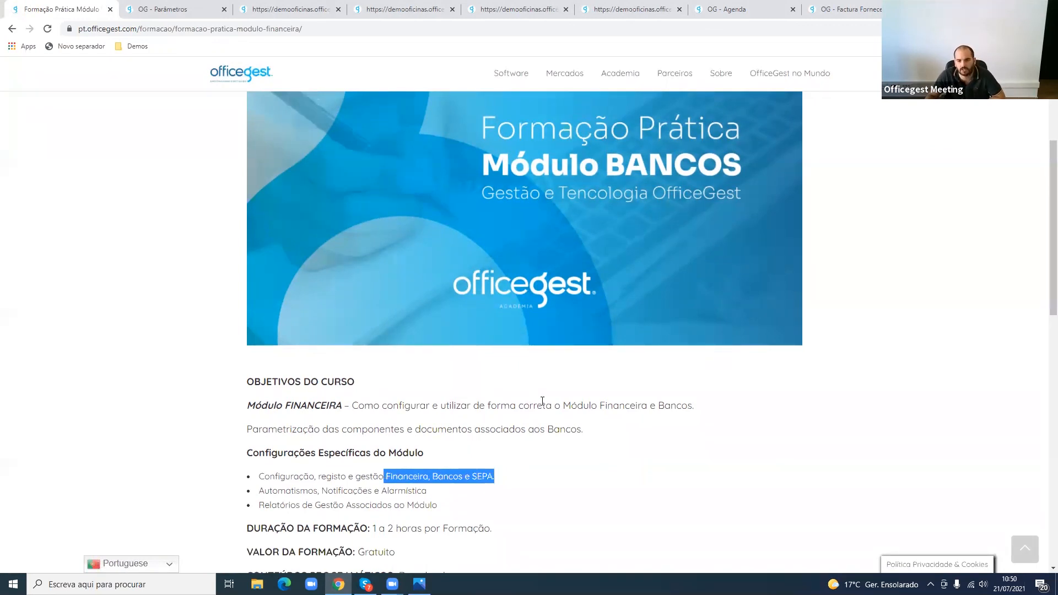
pyautogui.scroll(-3, 543, 400)
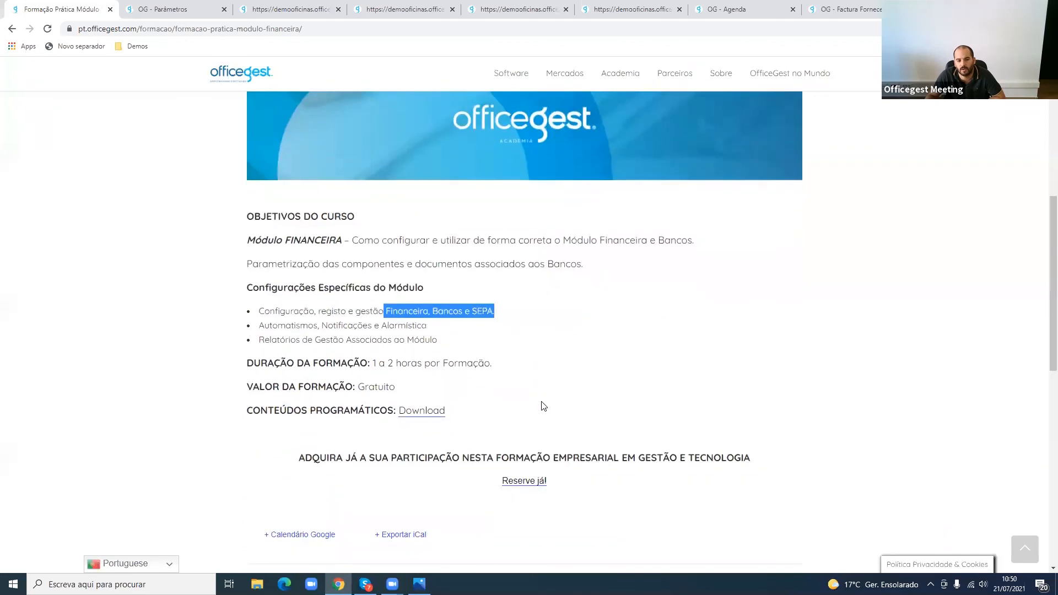